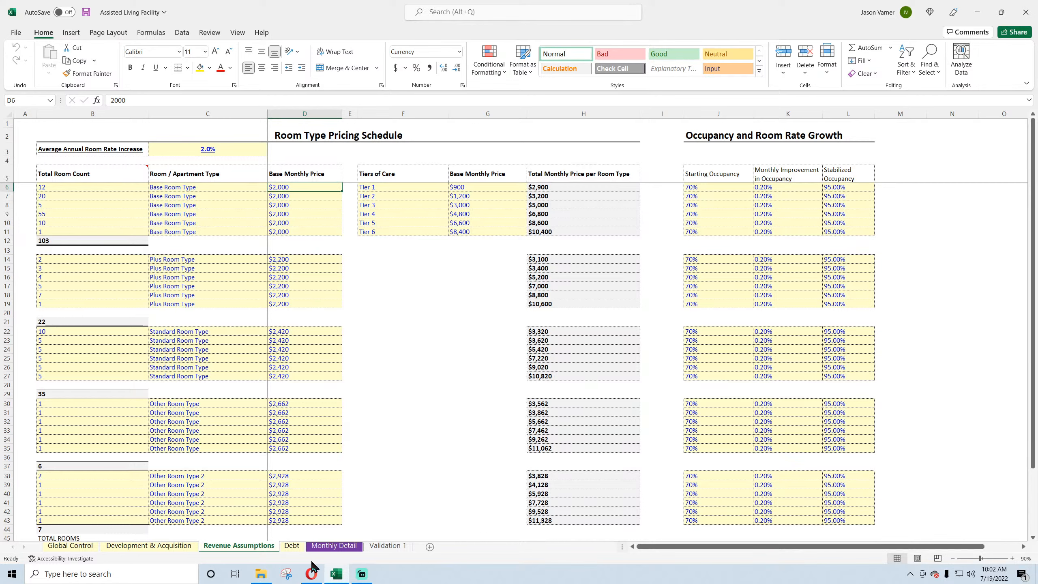
- Switch to Opera, open the "Live Financial Modeling: Assisted Living Facility: Part 2" stream, and copy its web address before closing it
mouse_move(311, 577)
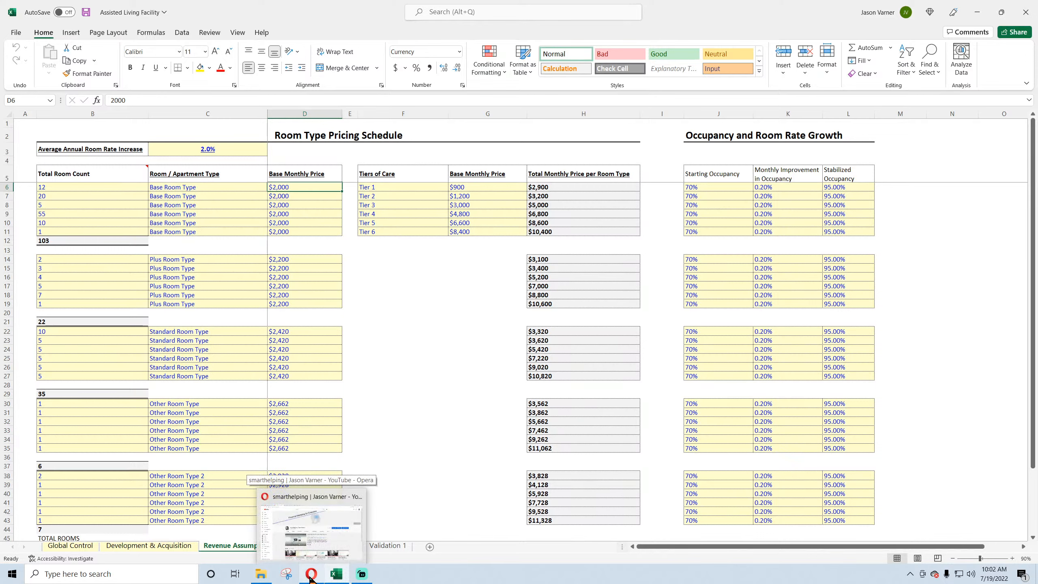
click(310, 574)
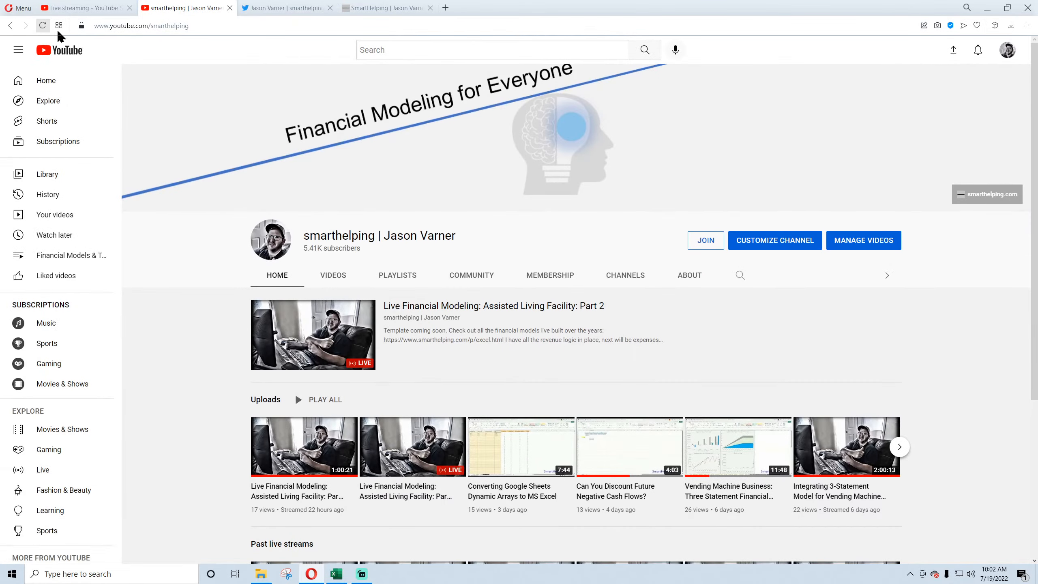
click(417, 311)
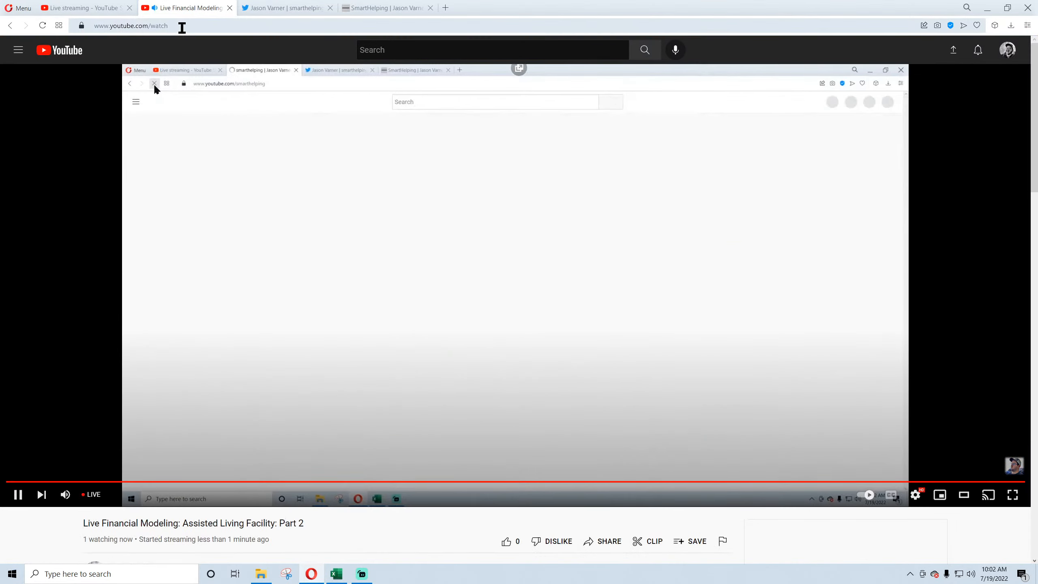
click(182, 25)
right_click(183, 29)
click(204, 65)
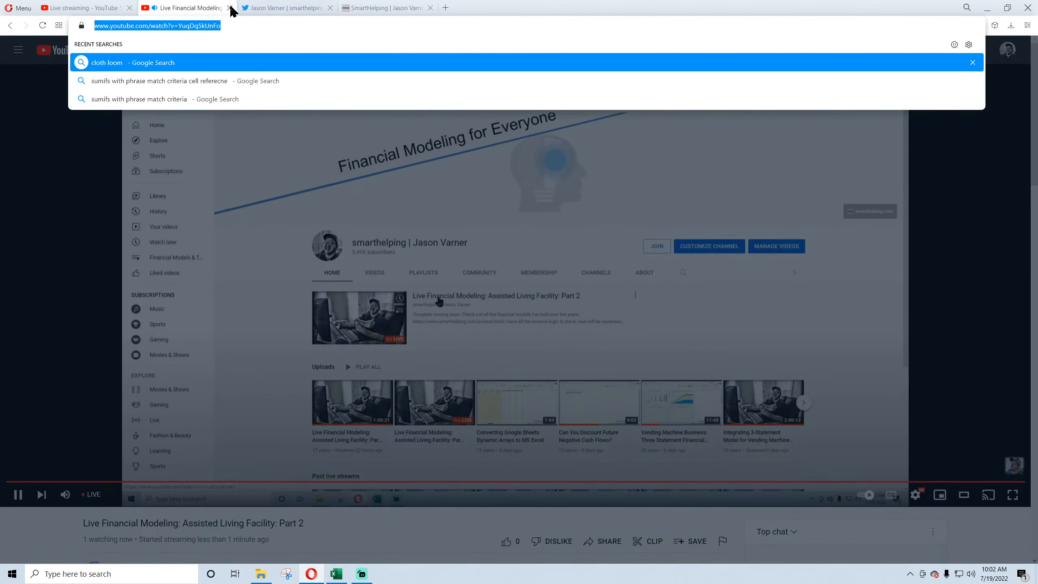
click(229, 8)
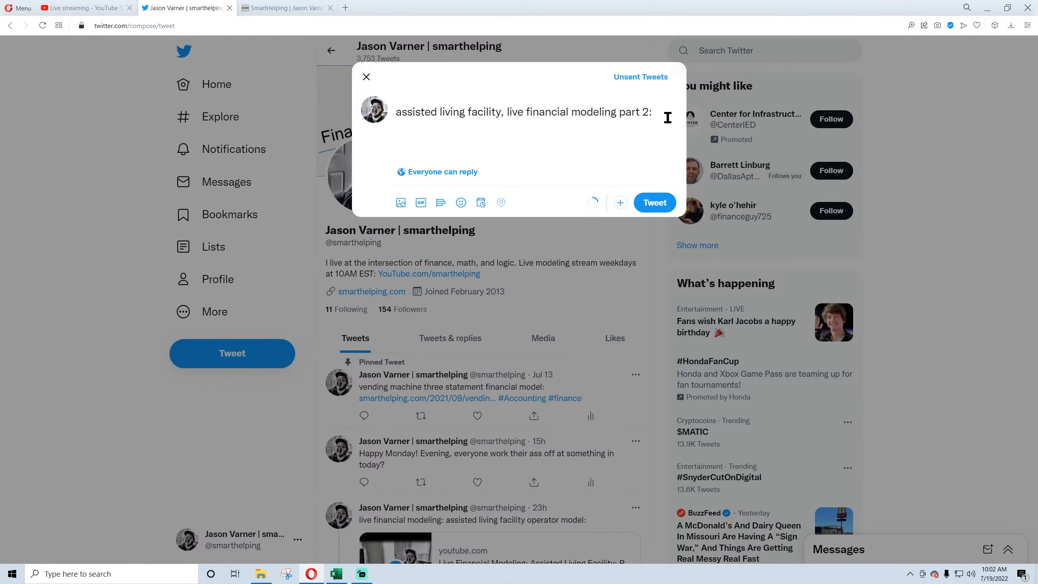
- Add the copied stream link on a new line of the drafted assisted living facility tweet and publish it
key(Return)
key(ctrl+v)
click(656, 209)
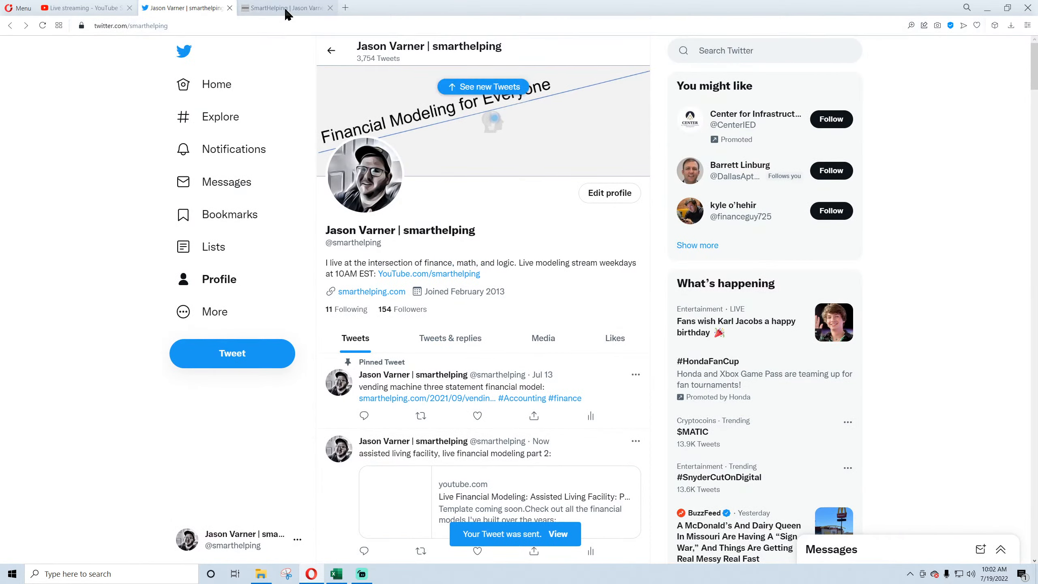
- Open the newest posts on the SmartHelping site and look through the recent template updates
click(289, 13)
click(278, 109)
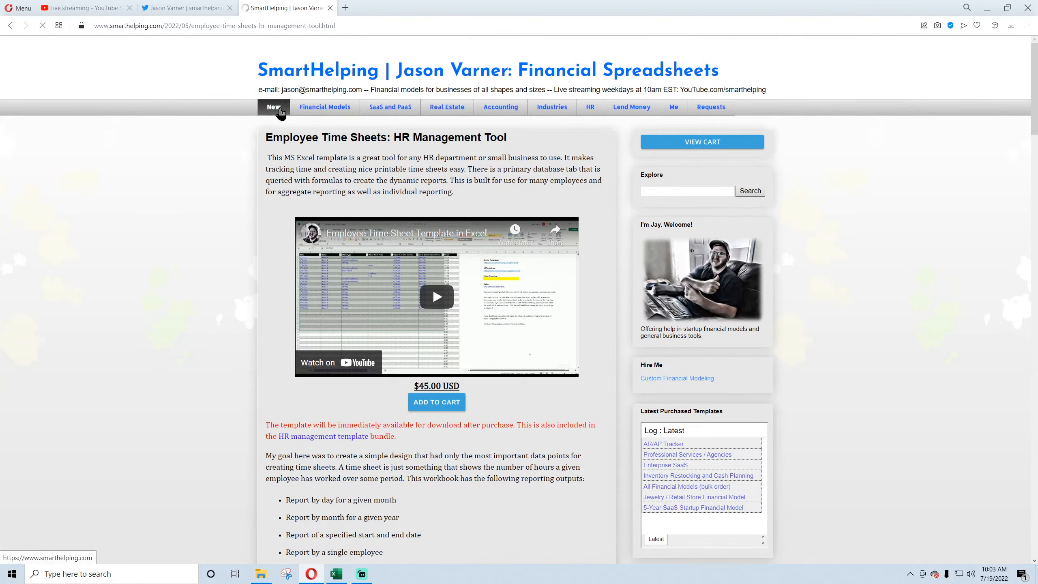
scroll(204, 250, down, 4)
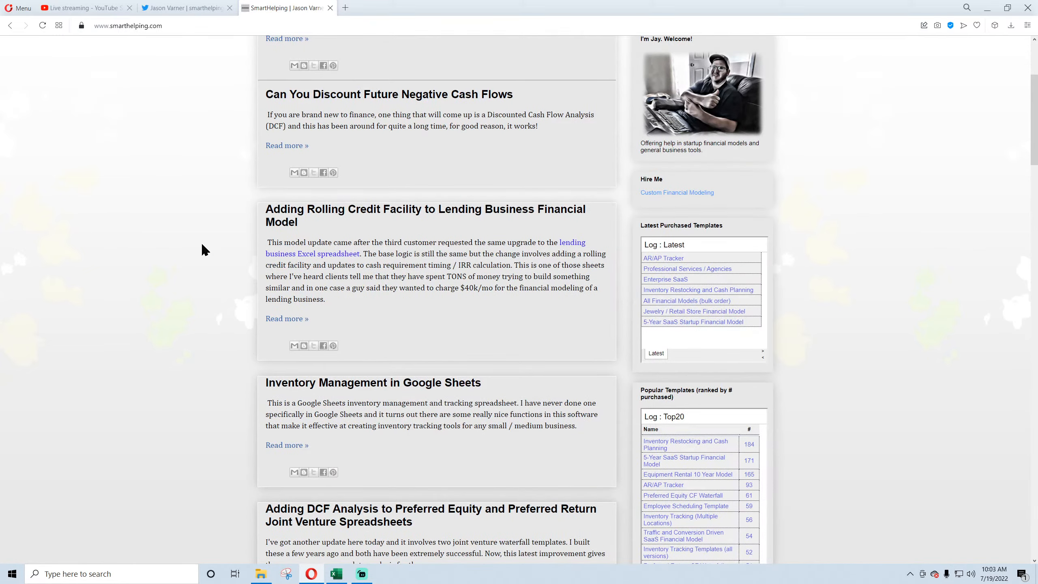
scroll(203, 247, down, 8)
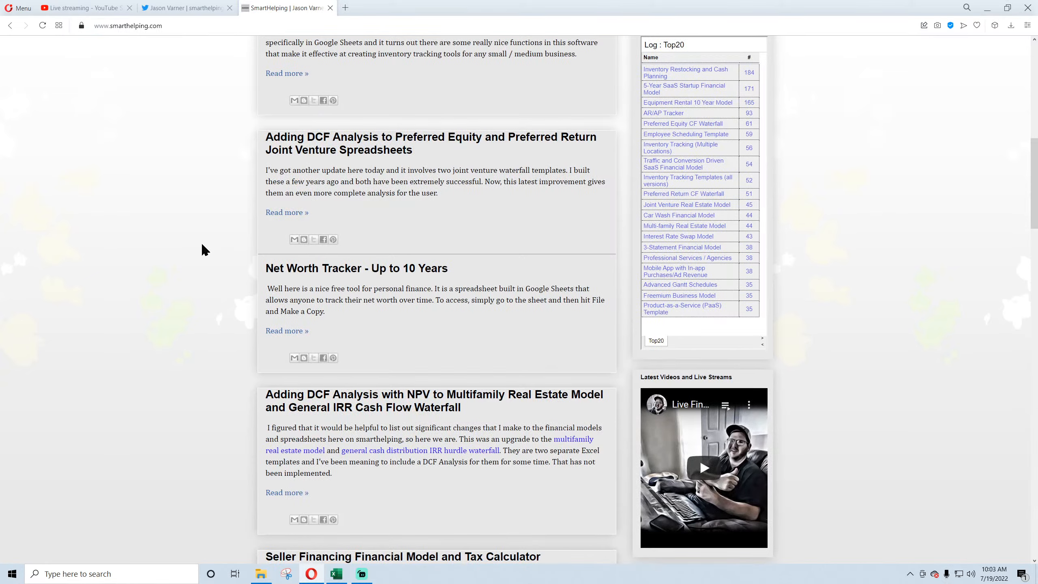
scroll(372, 282, up, 12)
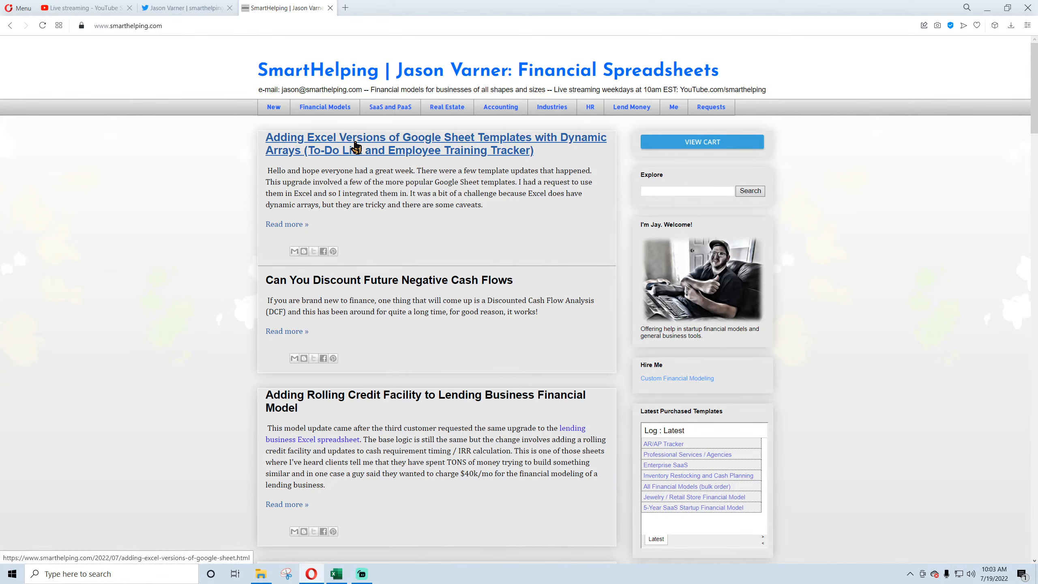
scroll(373, 292, down, 6)
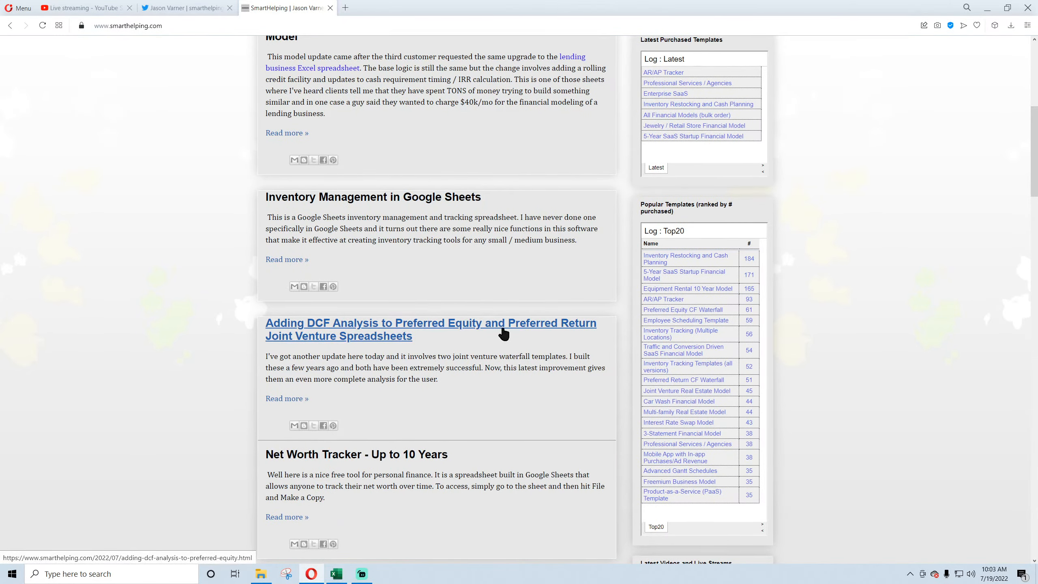
- Open the post on adding DCF analysis to joint venture spreadsheets, check its linked preferred equity model, and return to read the post
click(330, 326)
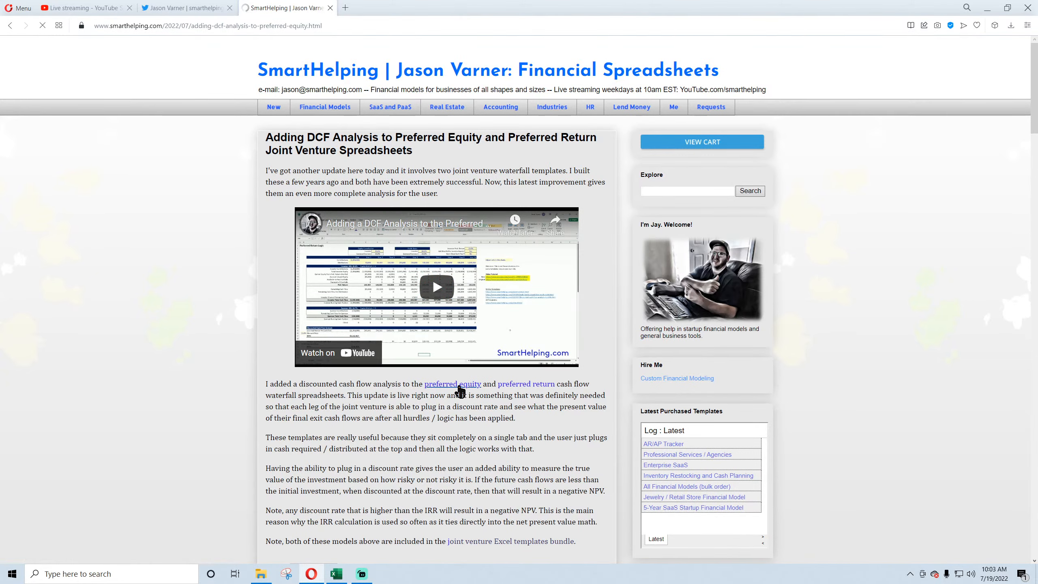
click(459, 385)
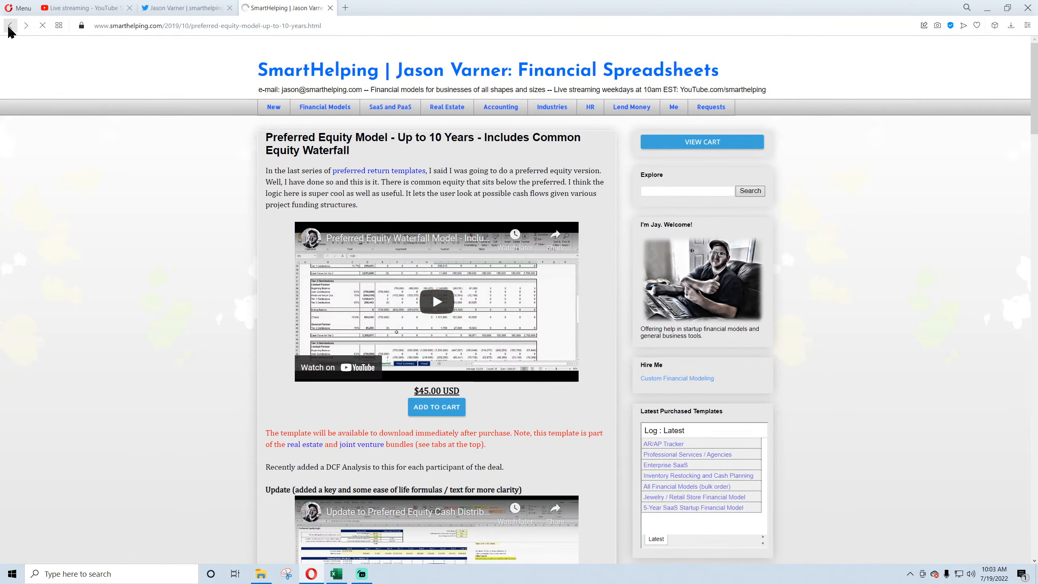
click(10, 26)
drag(293, 170, 368, 184)
click(359, 407)
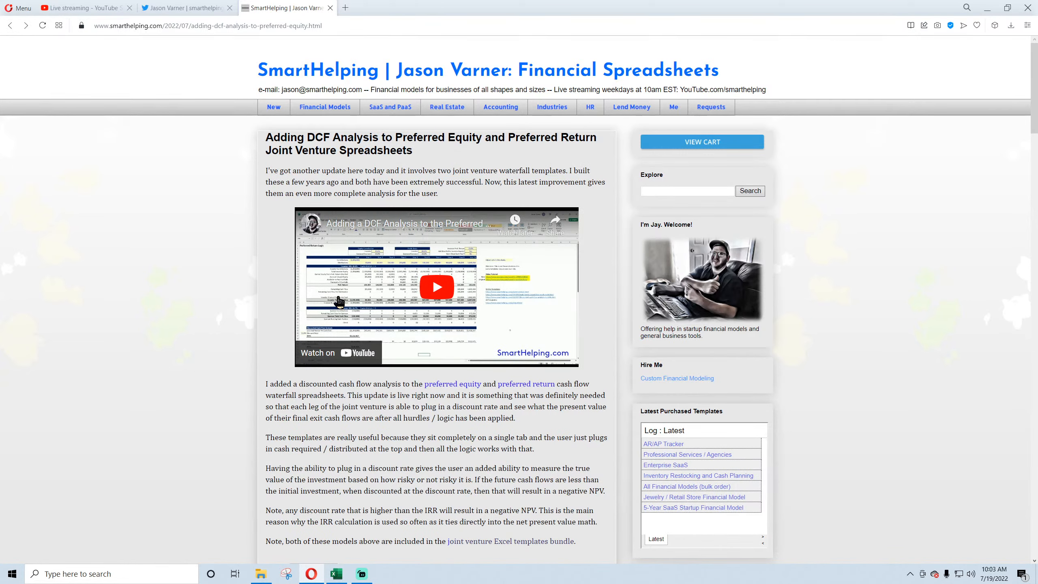
scroll(392, 323, down, 5)
scroll(385, 359, up, 5)
- Return to the newest posts and review them down to the multifamily DCF and NPV update
click(277, 114)
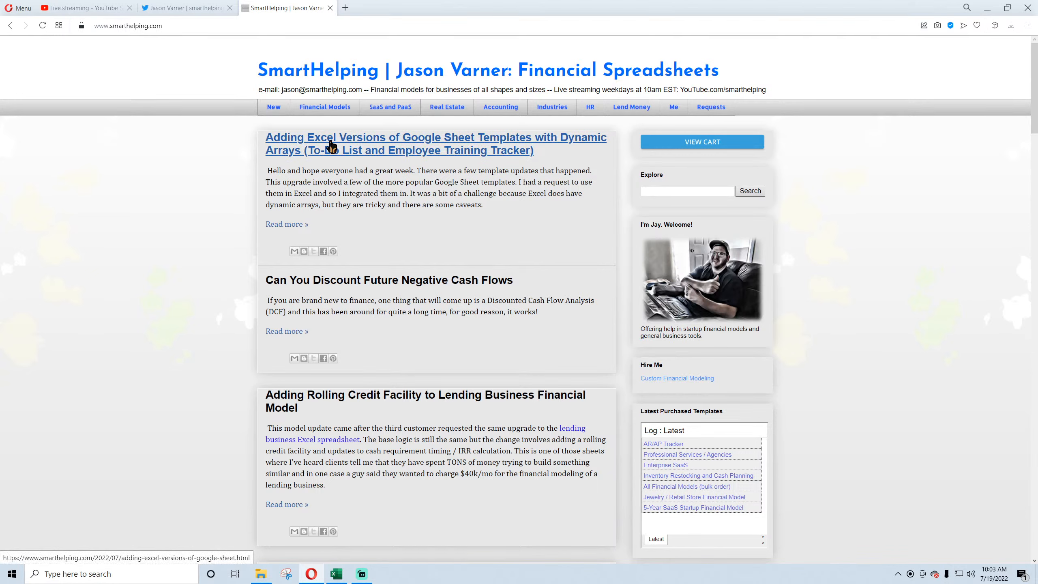
scroll(347, 224, down, 5)
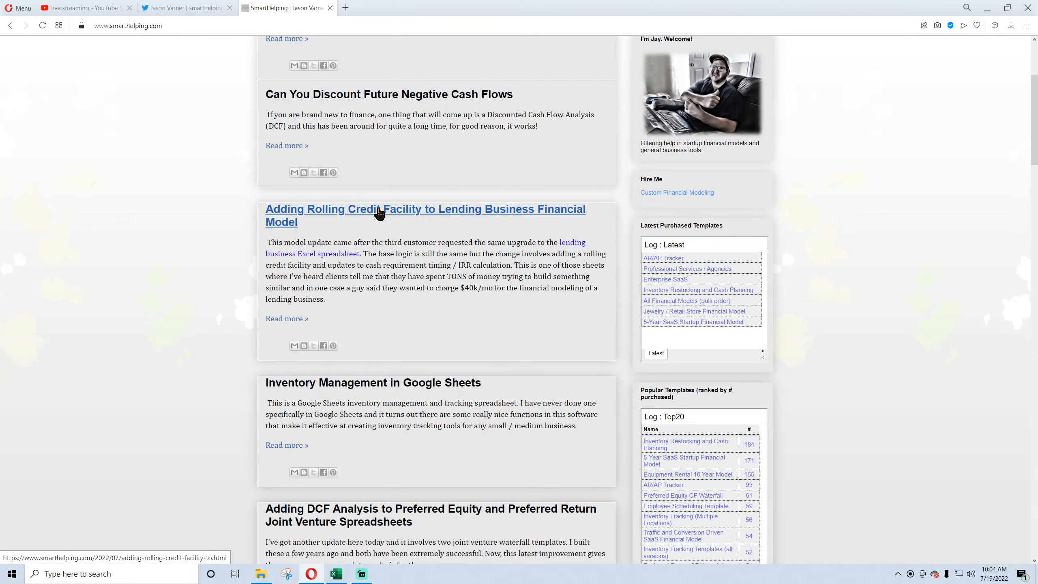
scroll(360, 202, down, 4)
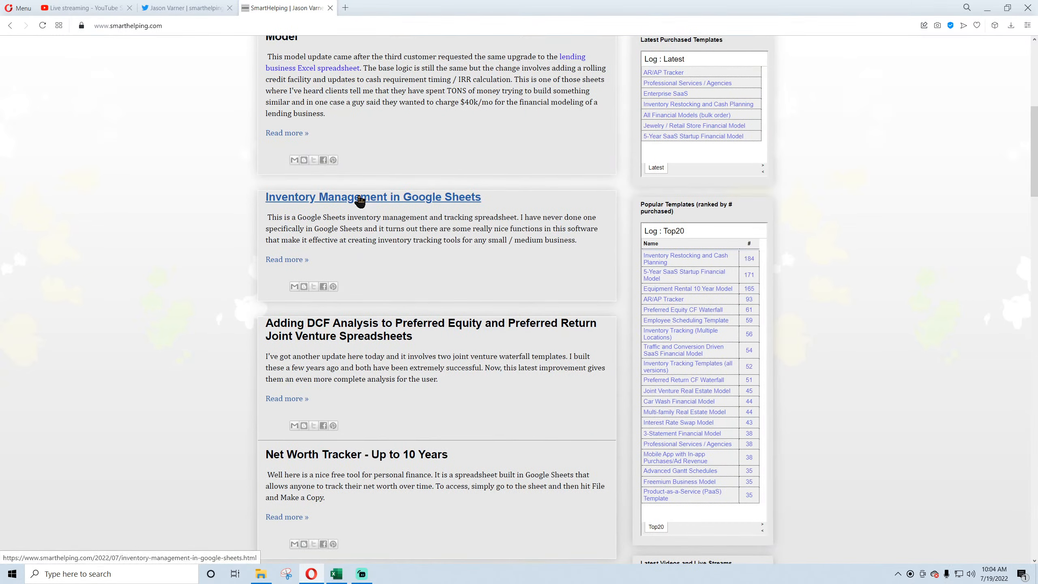
scroll(357, 336, down, 4)
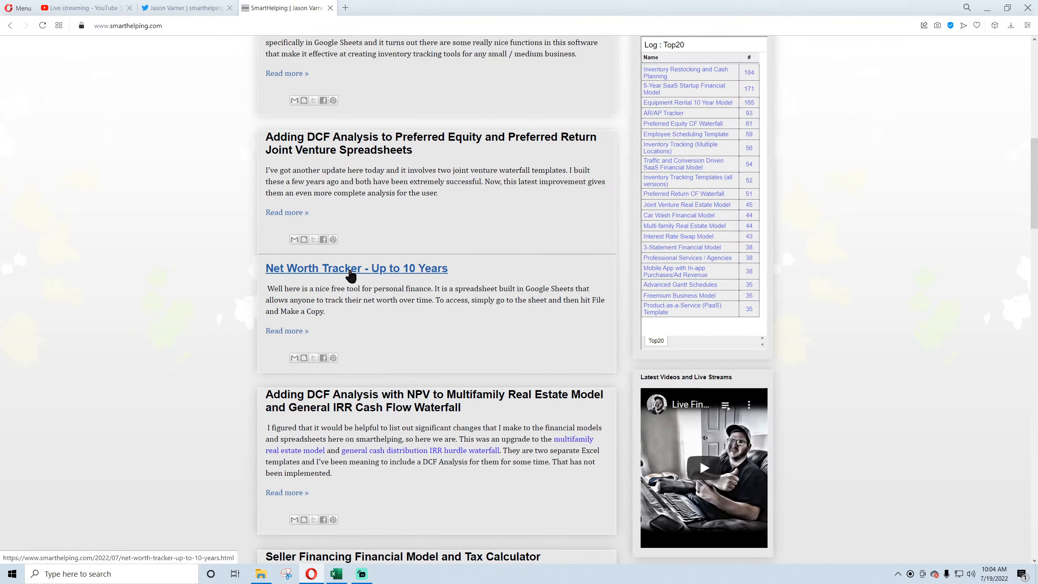
scroll(353, 396, down, 4)
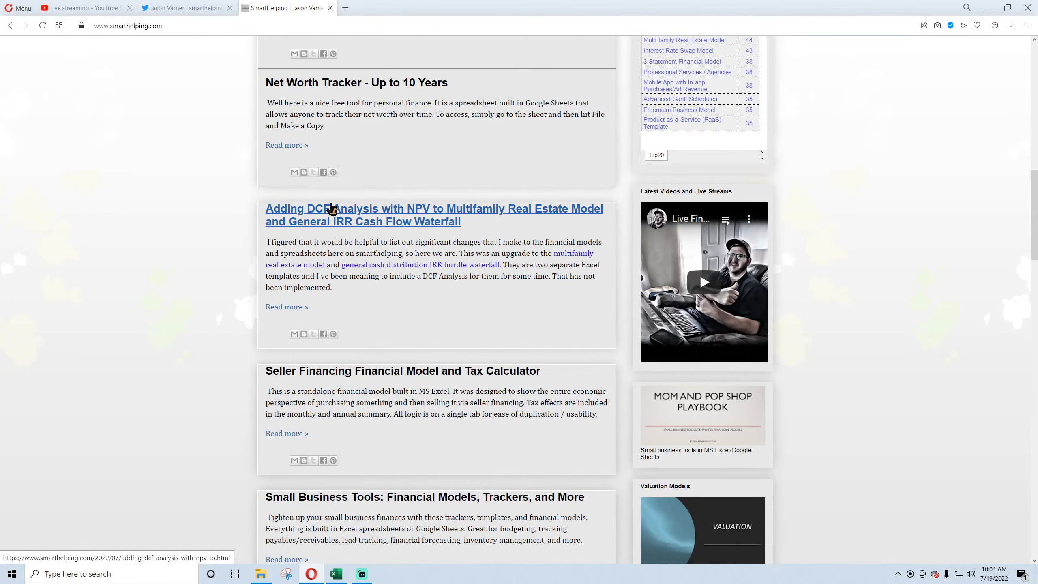
scroll(331, 208, up, 12)
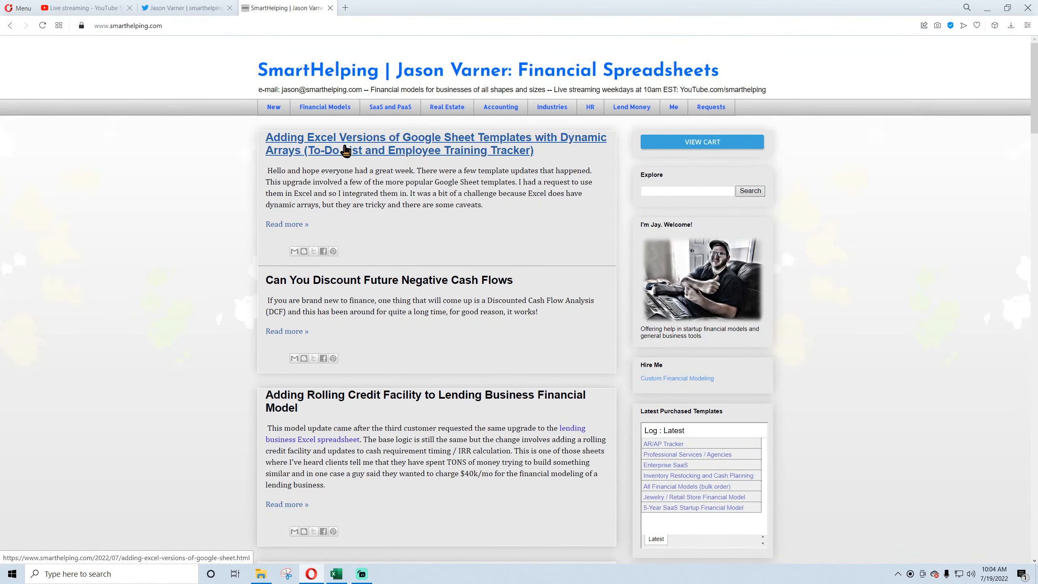
- Open the Financial Models page and examine the offer to buy all spreadsheets
click(329, 109)
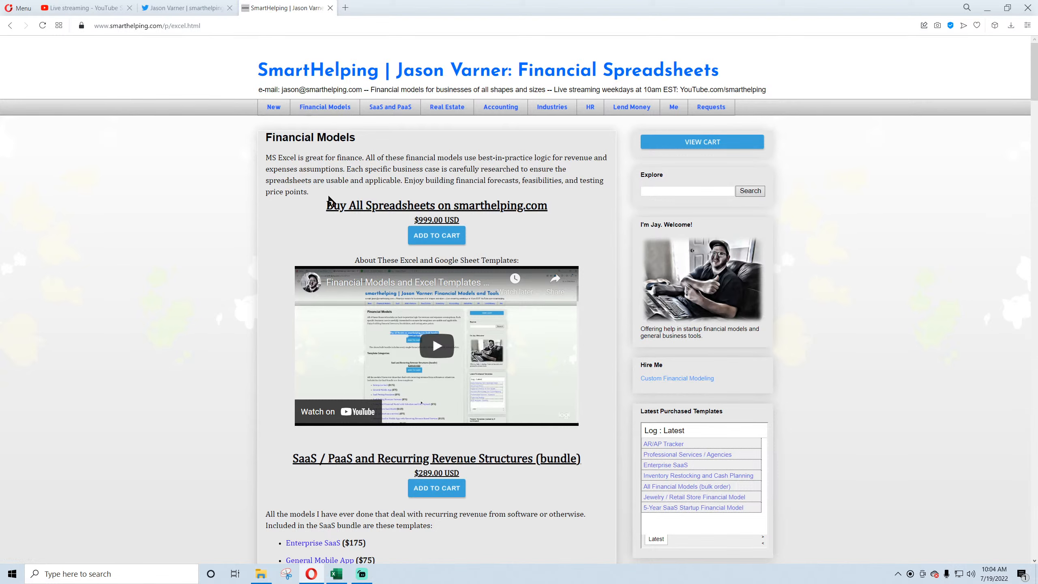
drag(325, 204, 454, 222)
click(443, 221)
- Examine the SaaS / PaaS and Recurring Revenue Structures bundle, including its pricing simulator, rolling revenue forecast and customer lifetime value templates
scroll(248, 243, down, 8)
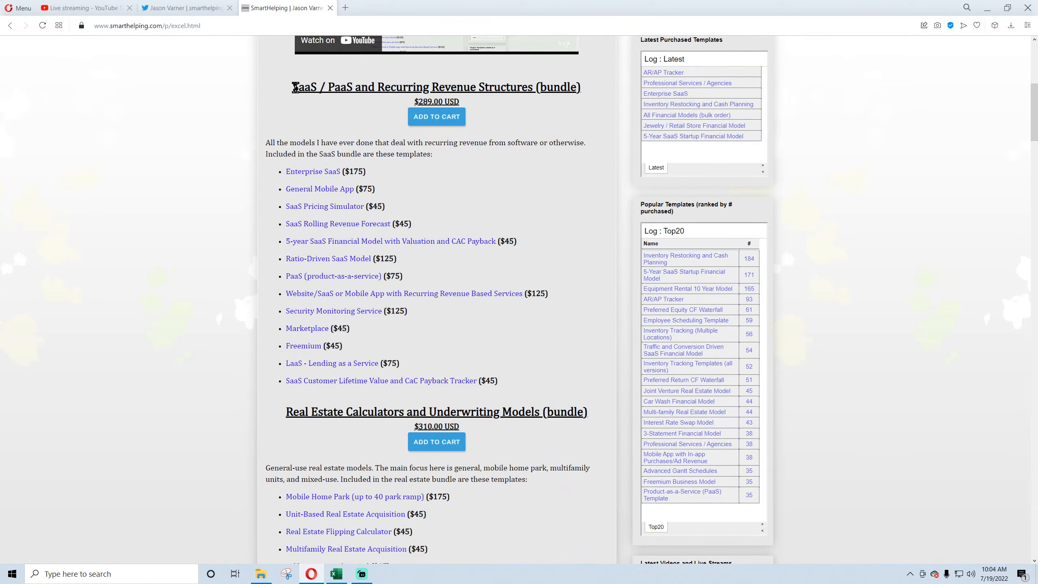
drag(294, 87, 354, 87)
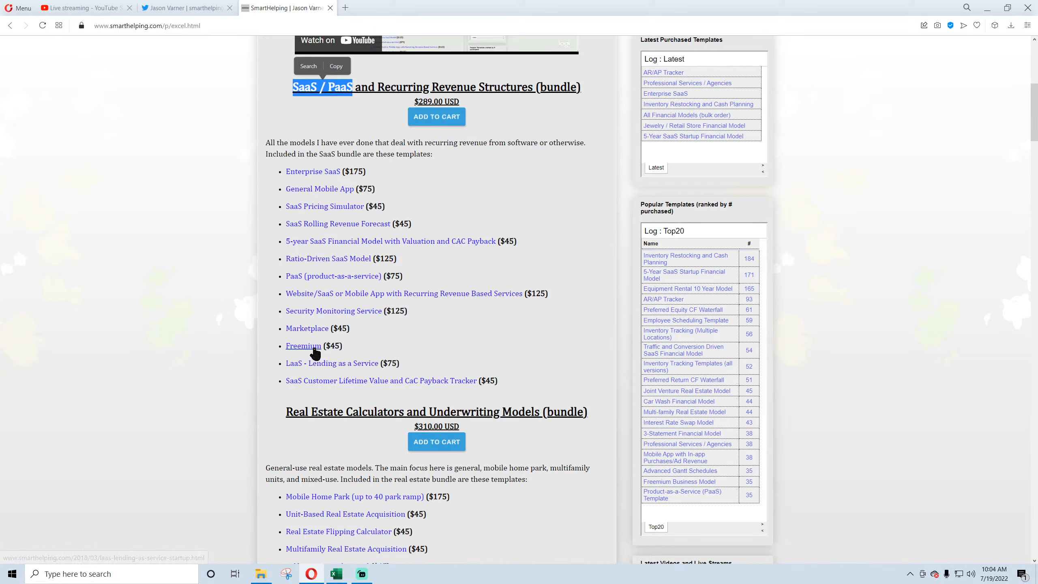
click(399, 170)
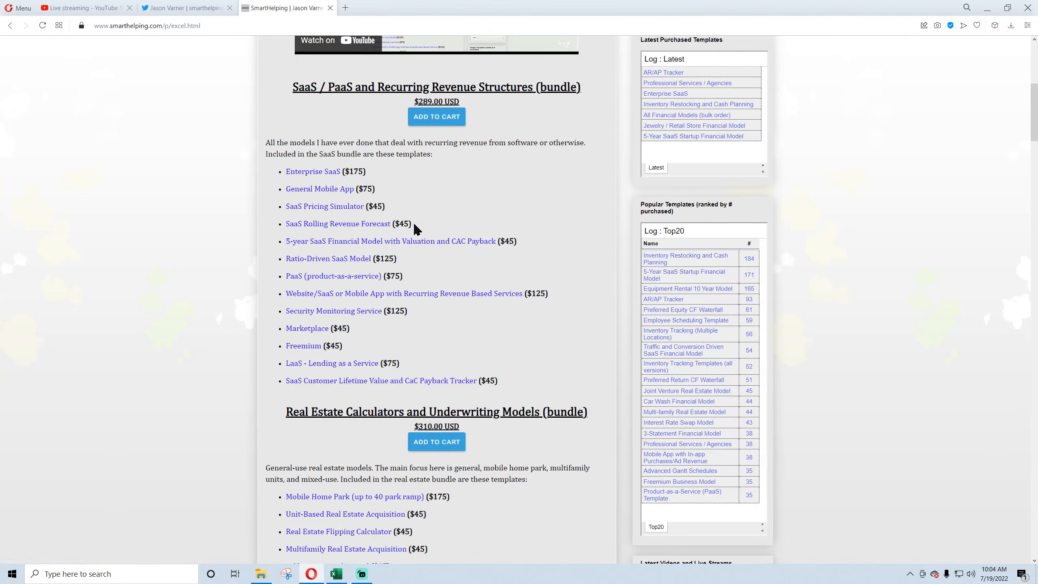
drag(388, 209, 284, 209)
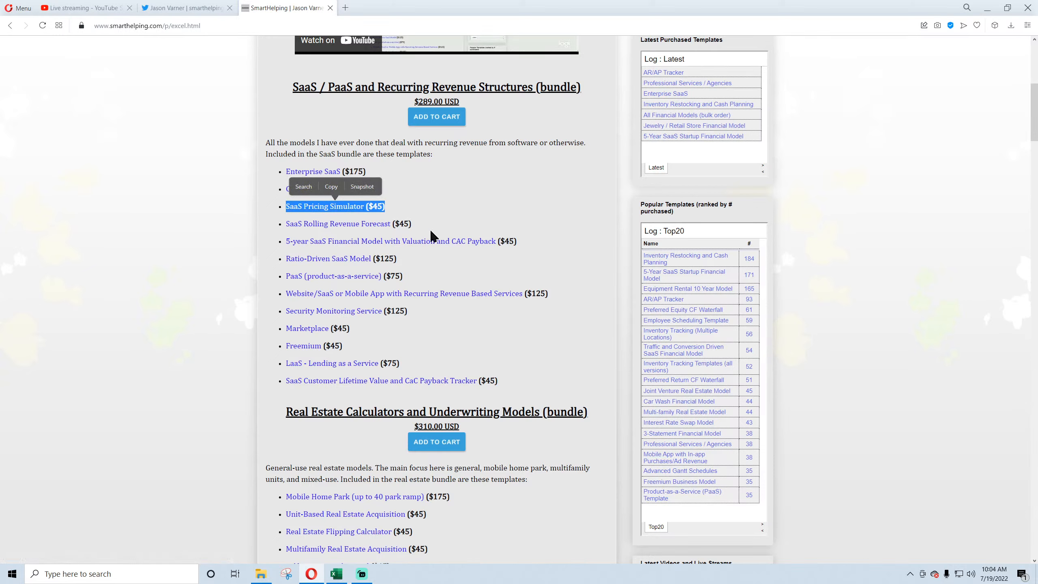
drag(417, 223, 318, 228)
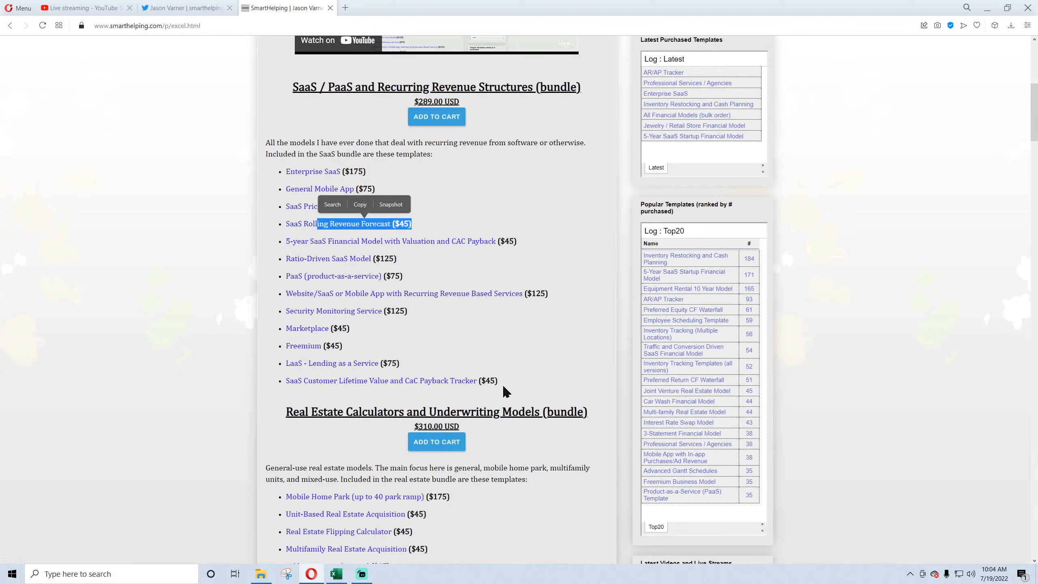
drag(502, 385, 346, 384)
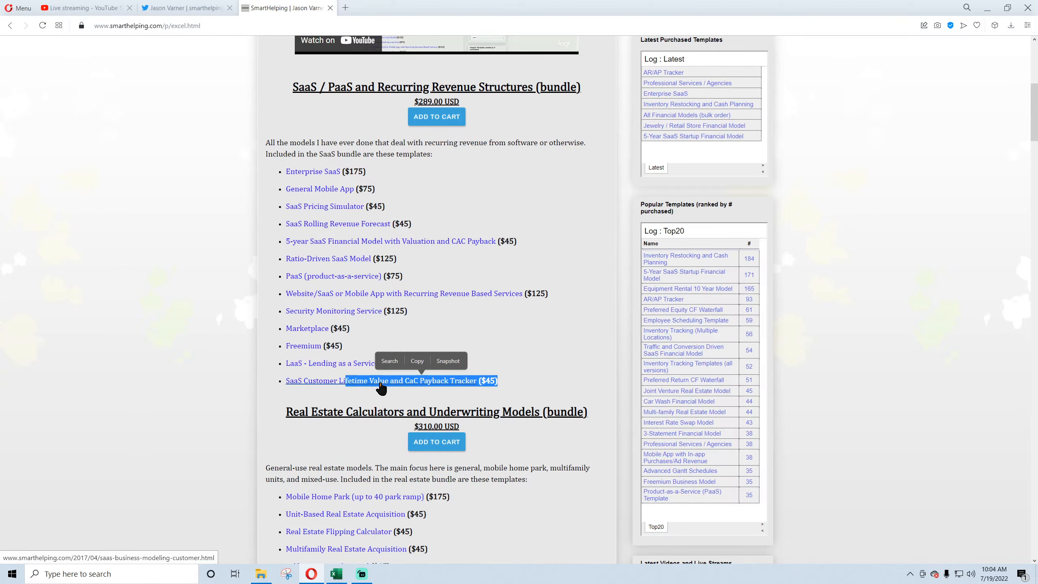
click(517, 381)
- Review the templates included in the Real Estate Calculators and Underwriting Models bundle
scroll(515, 370, down, 4)
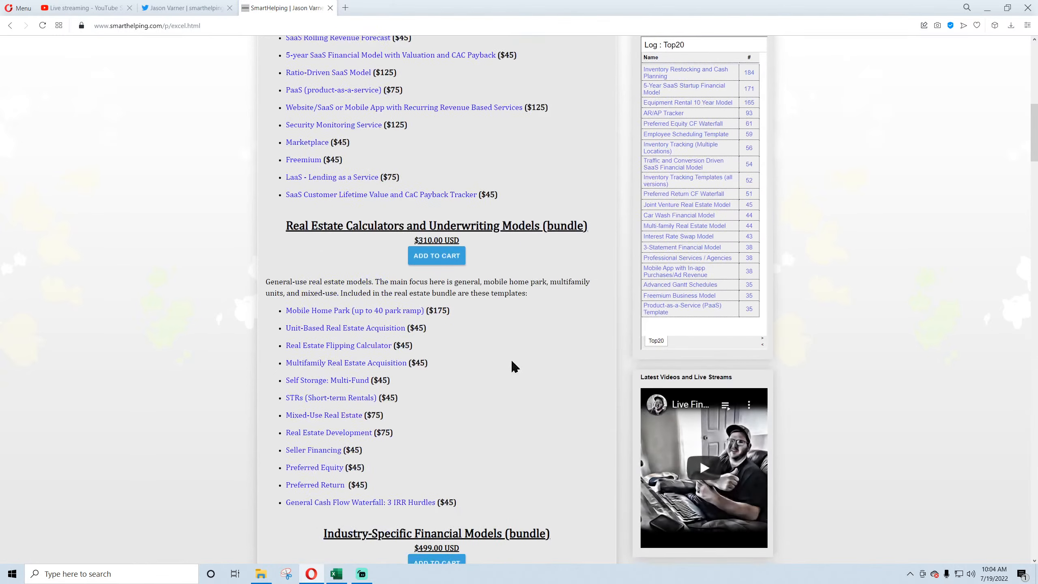
scroll(356, 229, down, 4)
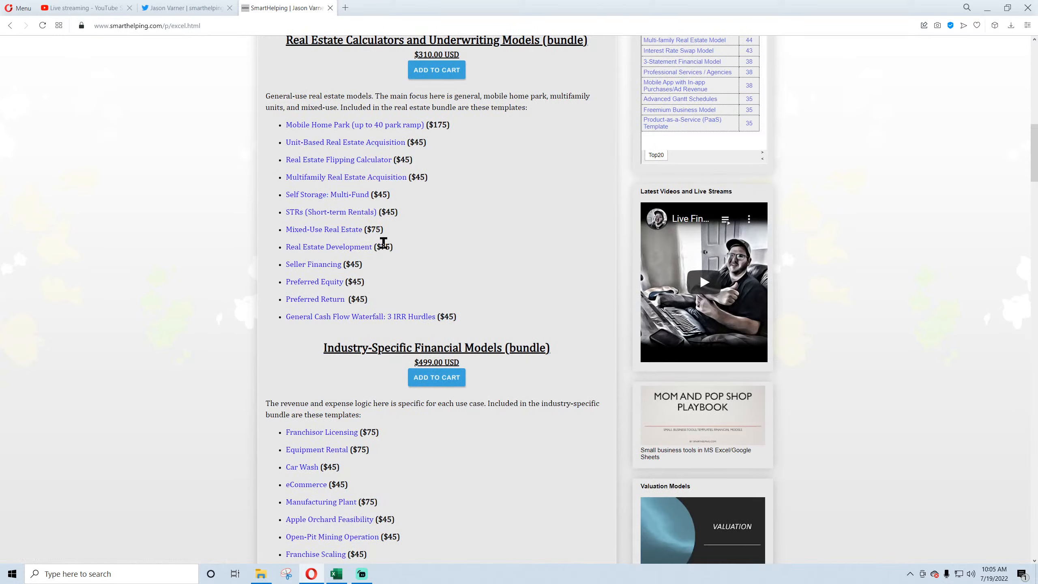
mouse_move(337, 578)
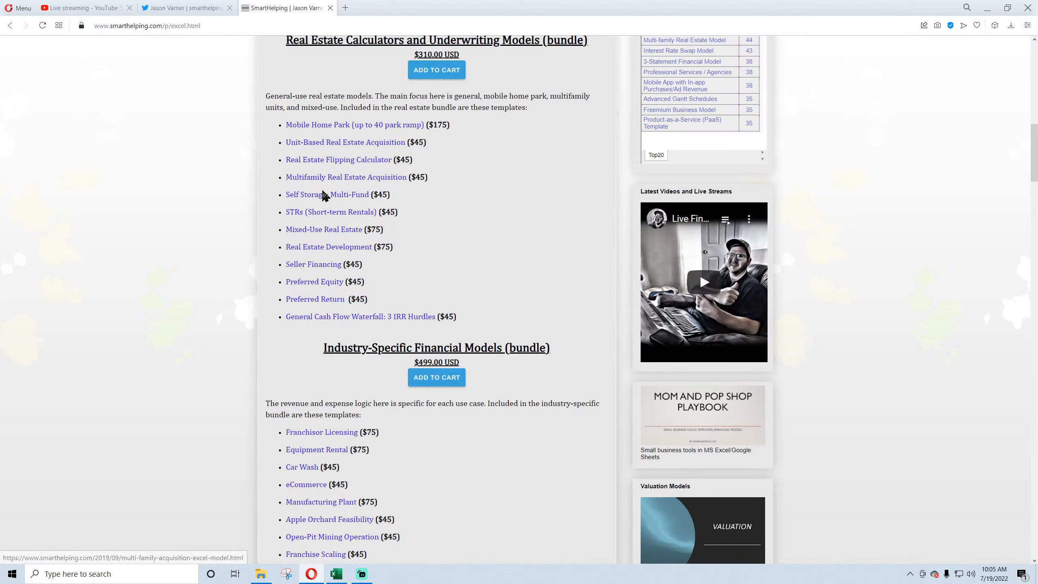
- Examine the Industry-Specific Financial Models bundle and its list of included templates
scroll(327, 278, down, 4)
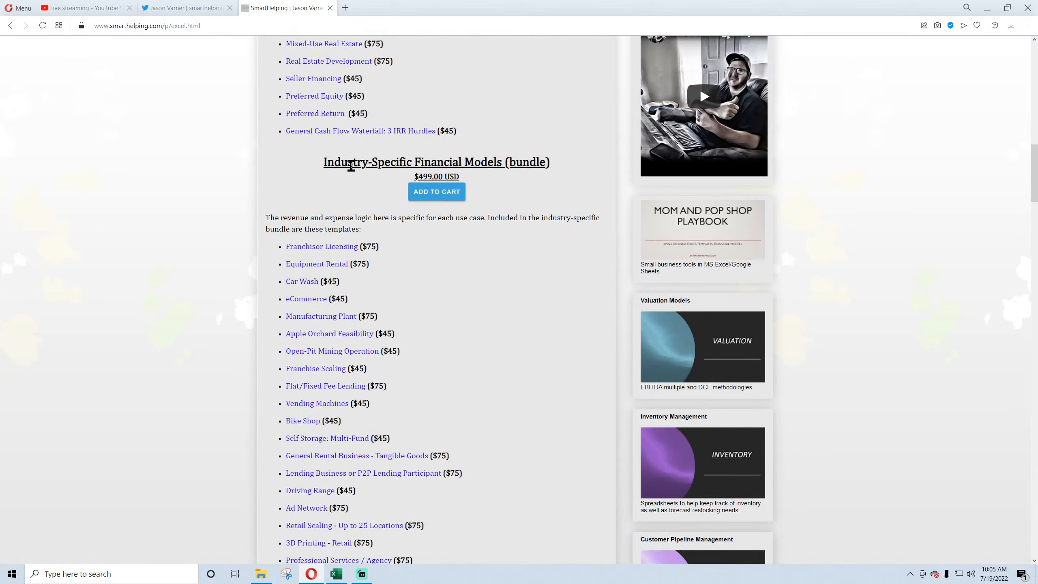
drag(351, 164, 440, 163)
click(440, 164)
scroll(325, 245, down, 3)
scroll(327, 166, up, 3)
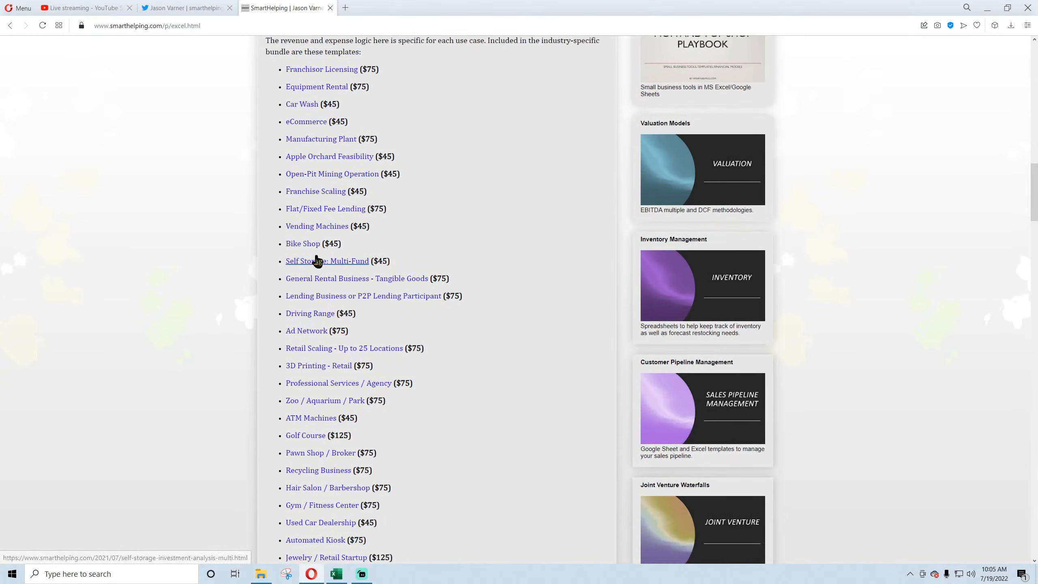
- Review the Joint Venture Distribution Waterfalls and the Accounting and Finance Tools bundles, then return to the page's beginning
scroll(318, 261, down, 11)
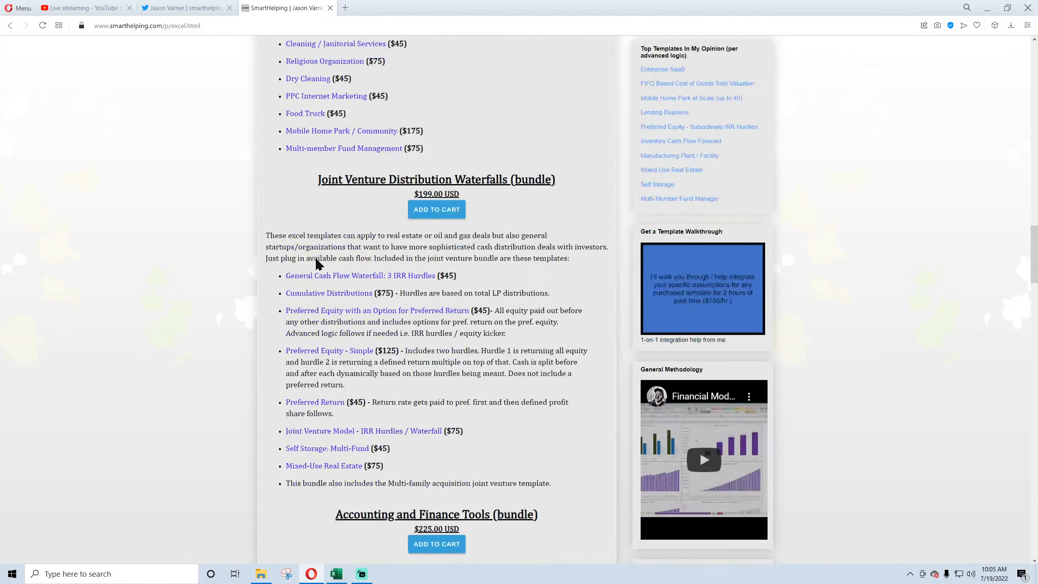
scroll(331, 204, down, 16)
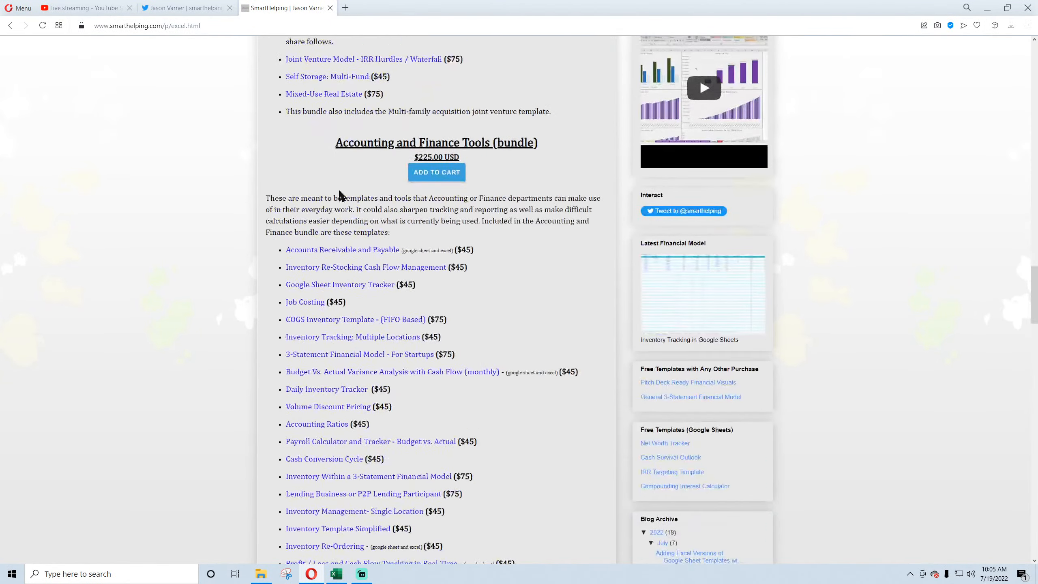
scroll(363, 332, up, 20)
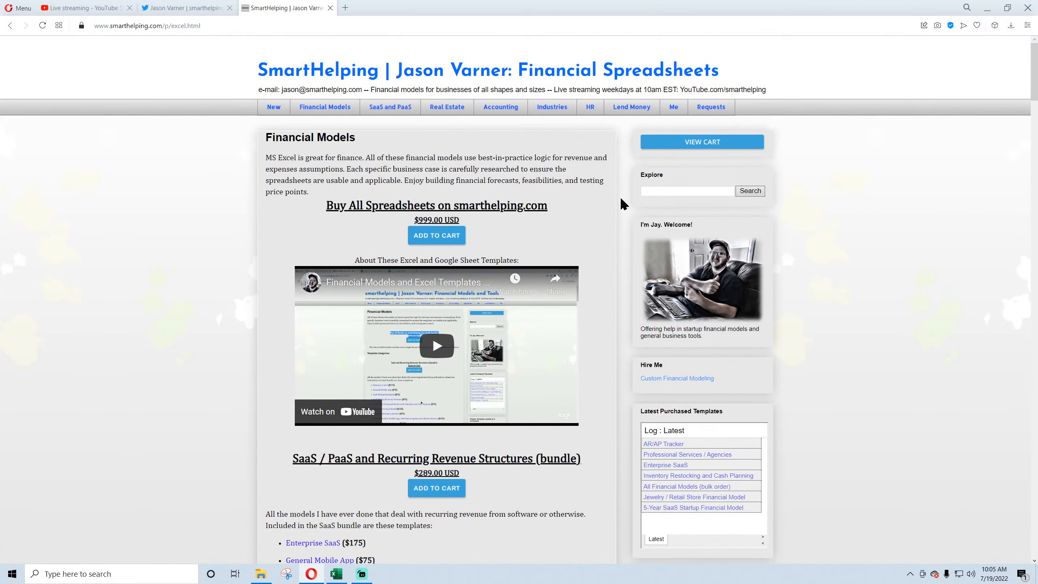
- Check the live stream dashboard, switch to the Assisted Living Facility workbook in Excel and save it
click(80, 9)
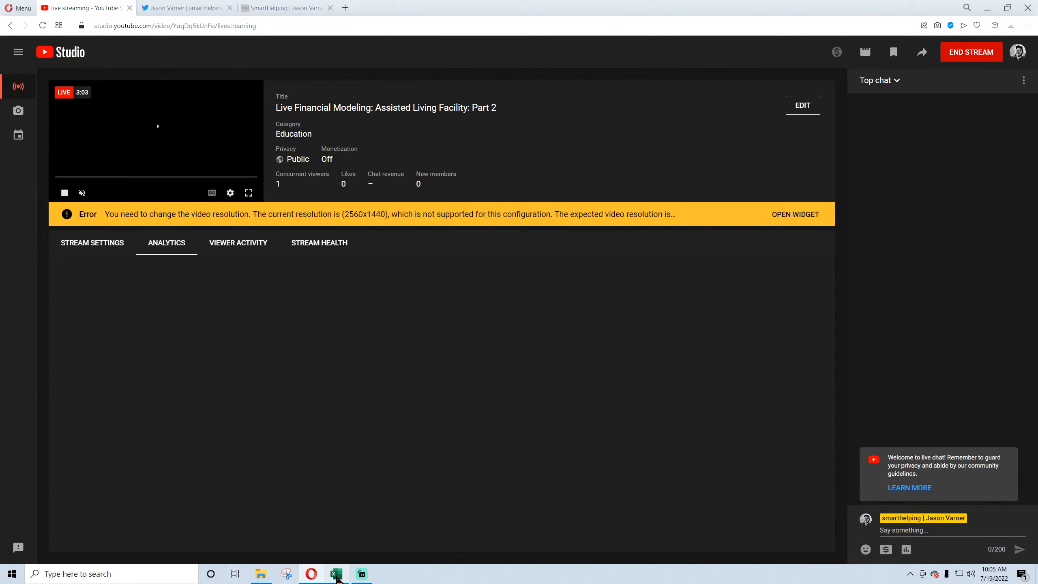
click(335, 573)
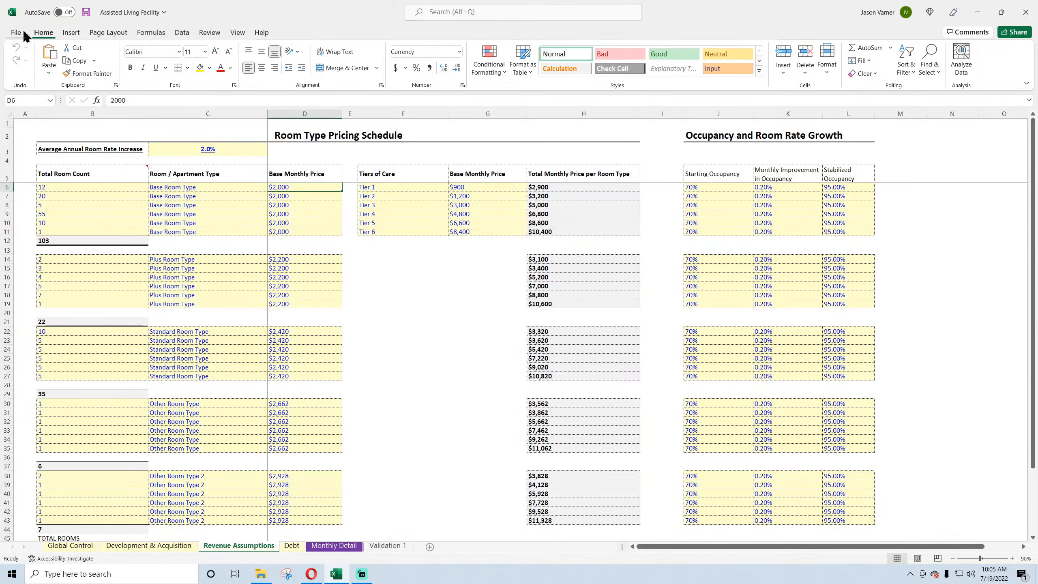
click(86, 14)
drag(366, 262, 384, 300)
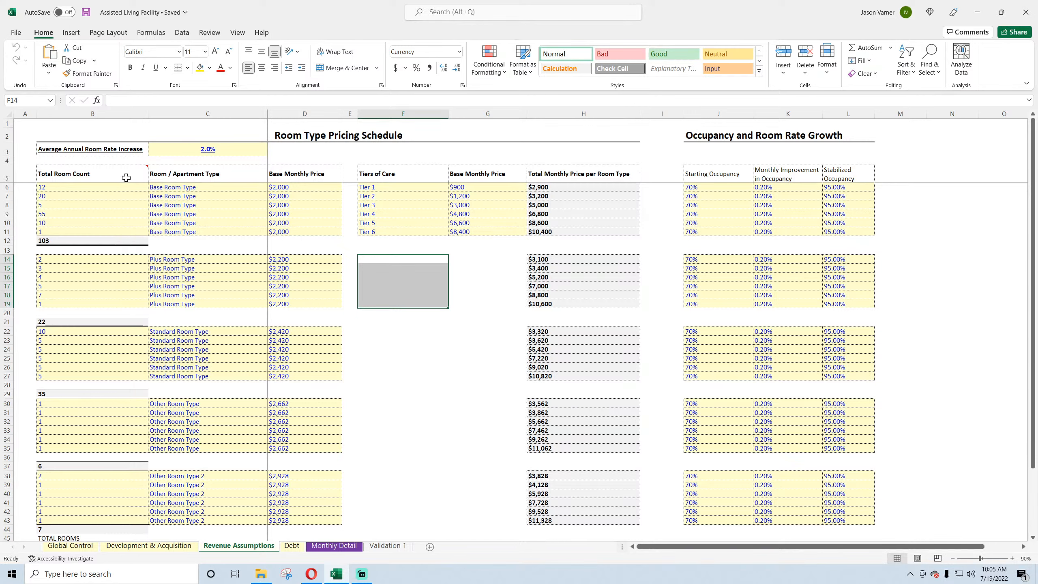
- Review the room types in the pricing schedule, from Base Room Type through Other Room Type 2
click(166, 213)
click(169, 232)
click(171, 286)
click(175, 349)
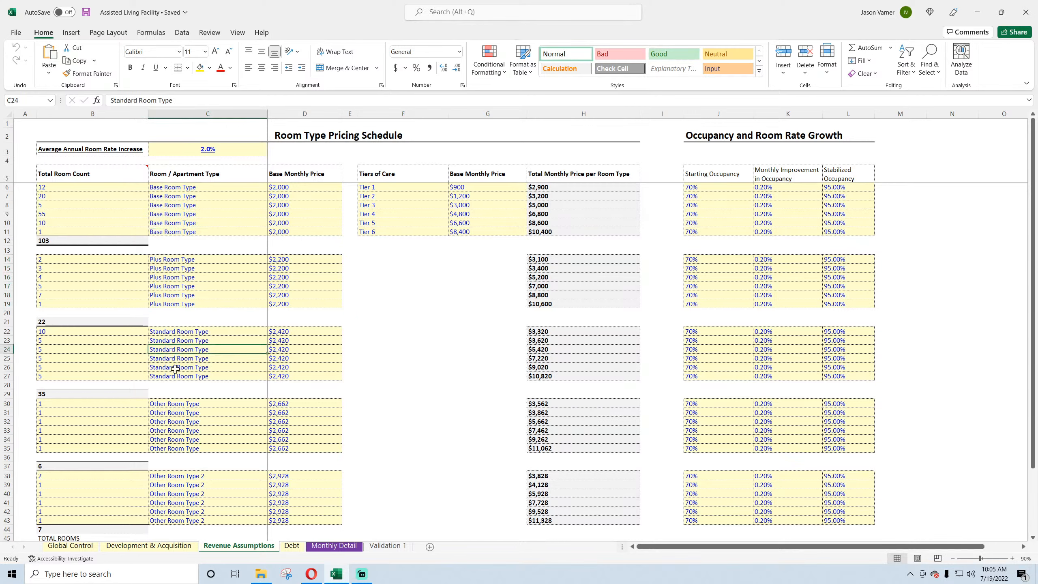
click(172, 430)
click(176, 501)
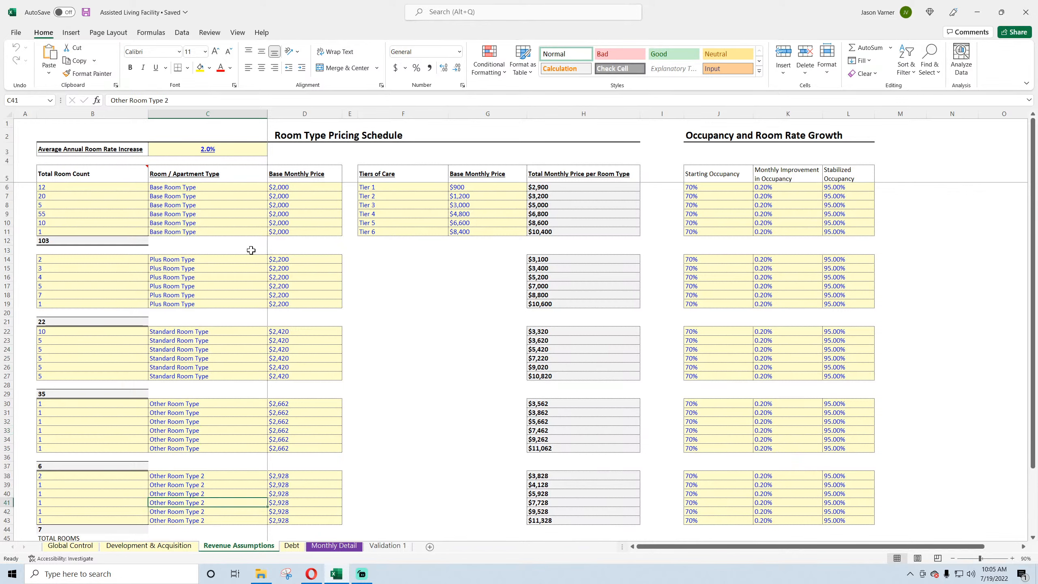
drag(191, 190, 202, 241)
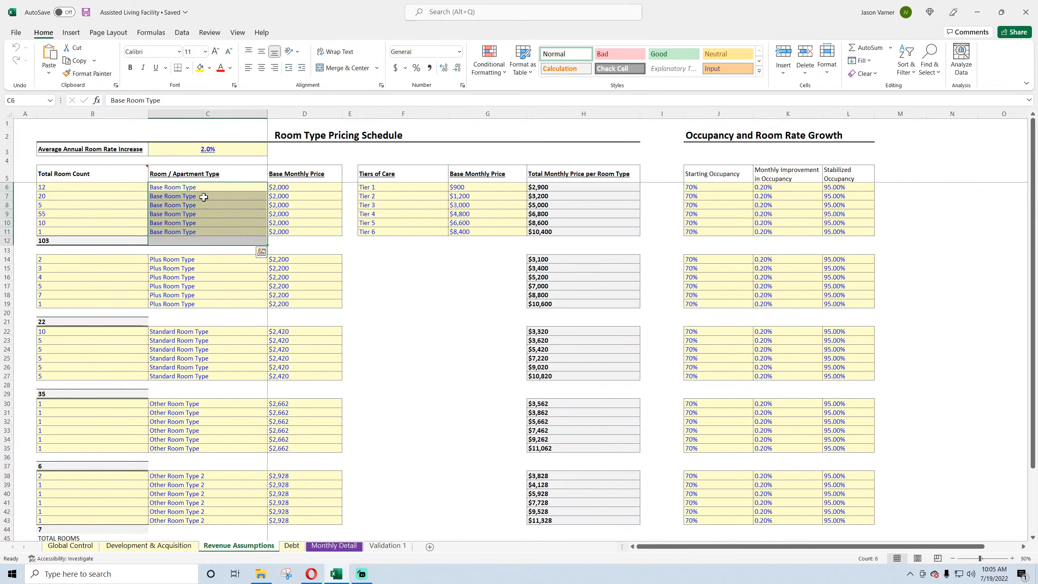
- Examine the base monthly room prices alongside the six tiers of care and their monthly prices
click(394, 189)
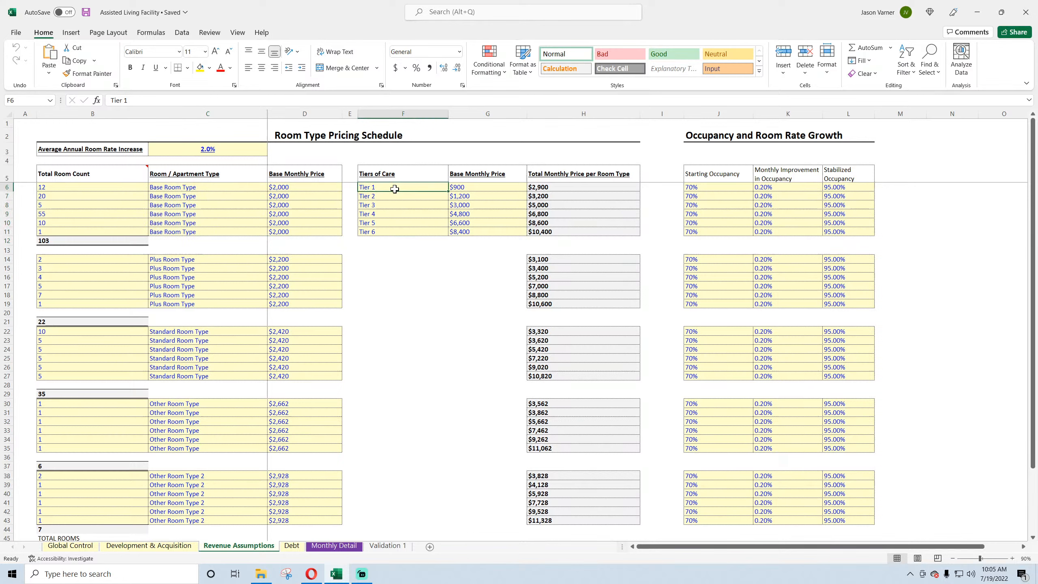
click(391, 231)
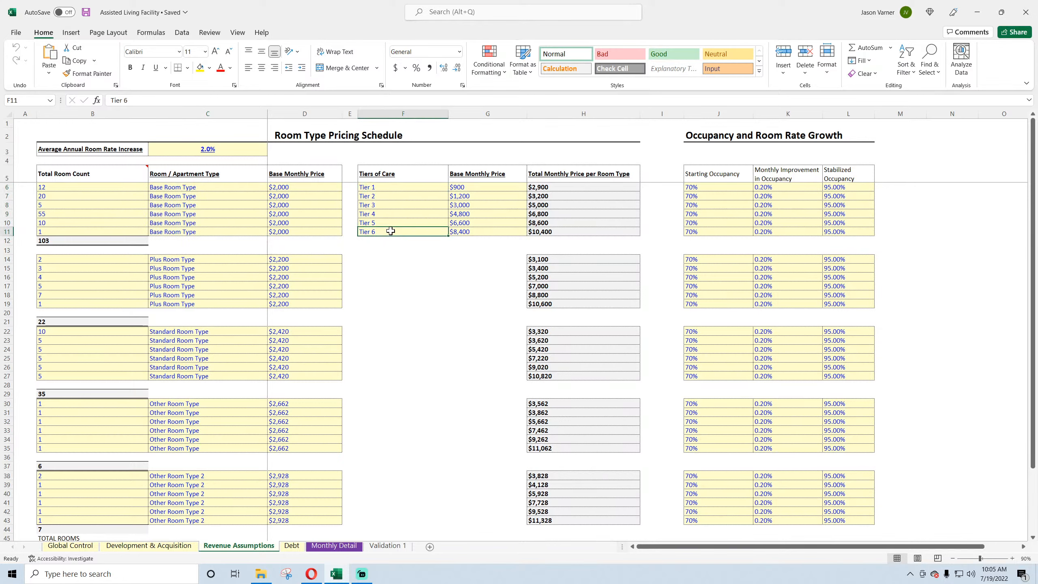
click(297, 233)
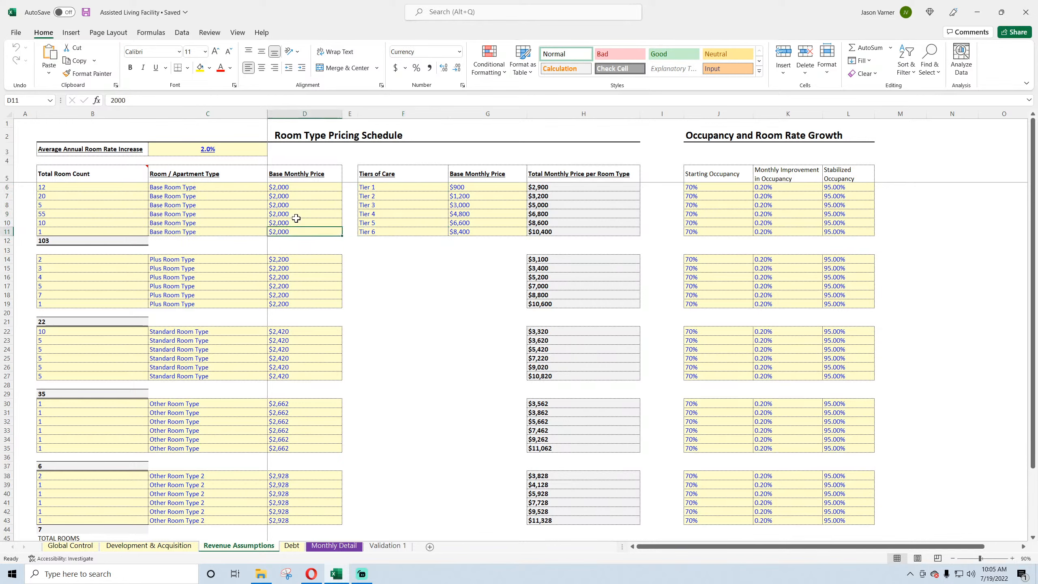
click(296, 211)
drag(291, 188, 296, 239)
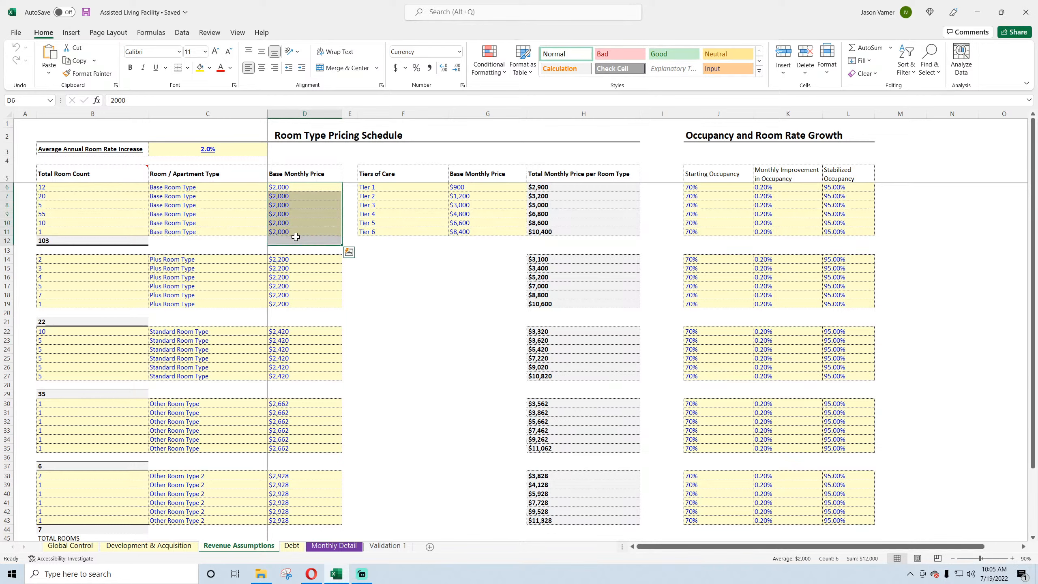
click(409, 188)
click(407, 197)
click(406, 205)
click(404, 214)
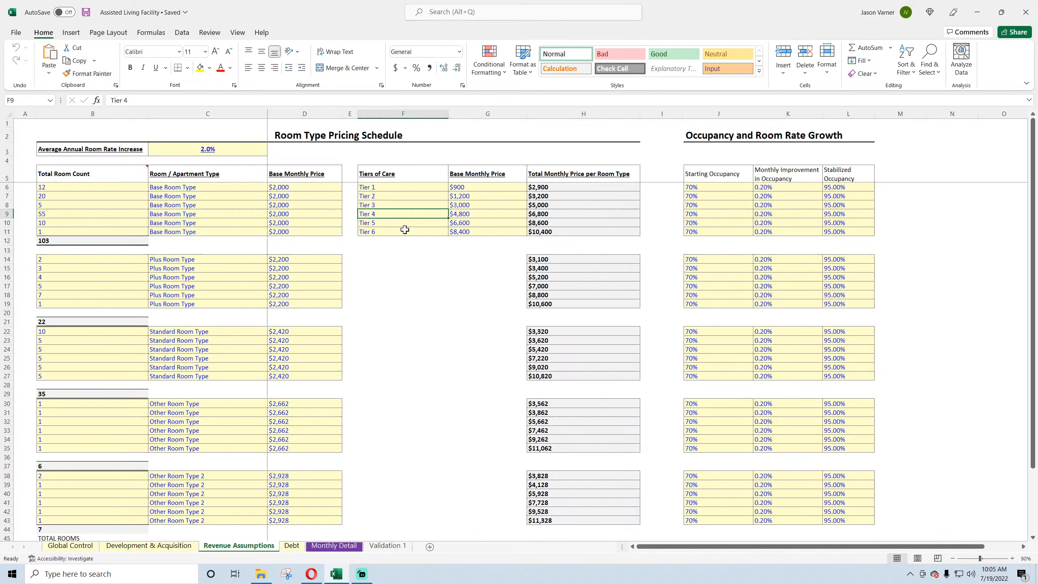
click(467, 195)
click(471, 221)
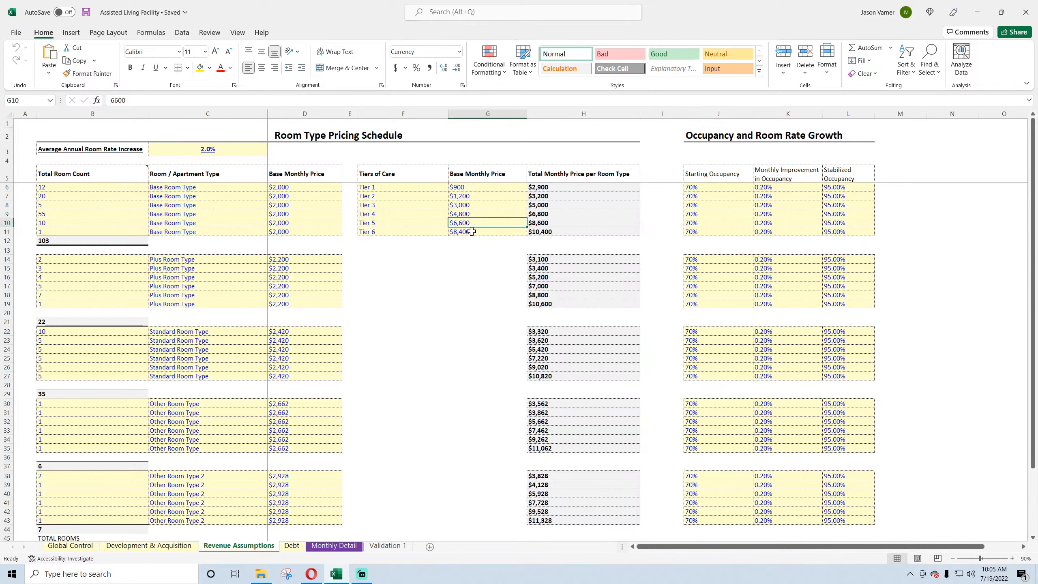
click(473, 231)
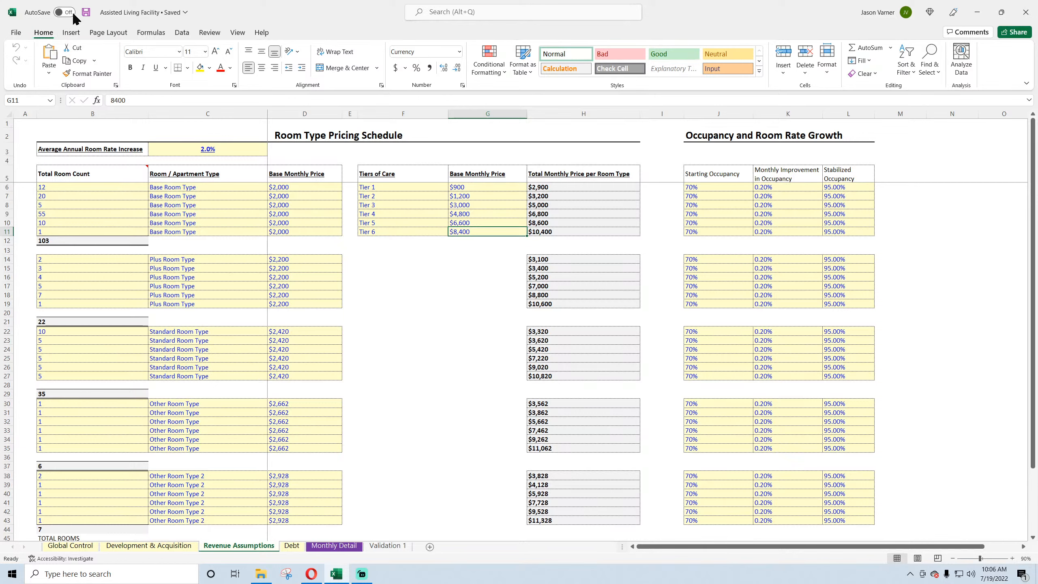
- Save the workbook and review how room price and care tier price combine into the Base Room Type's total monthly prices
click(86, 13)
click(290, 205)
click(506, 205)
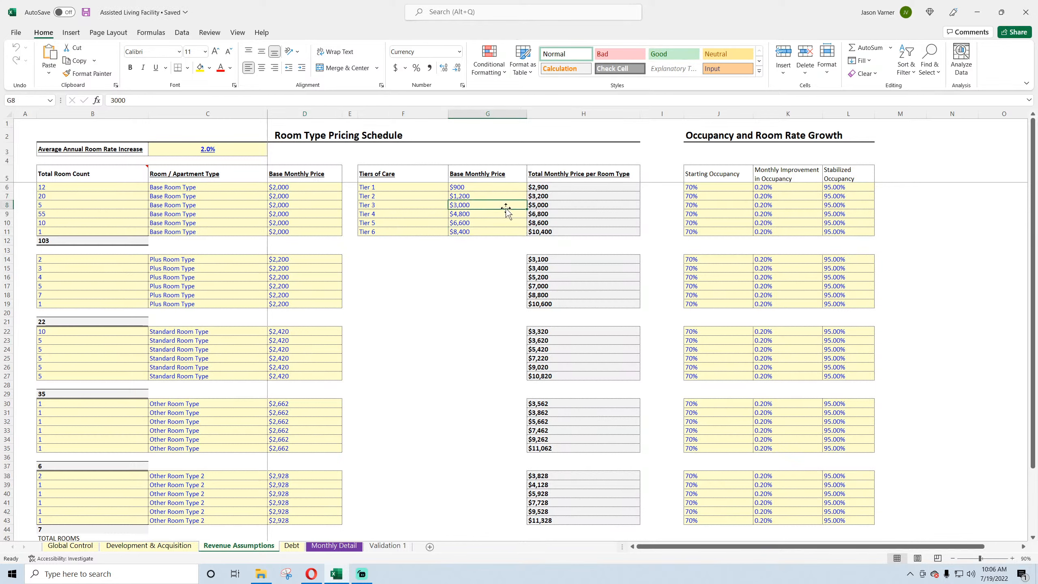
drag(557, 190, 556, 231)
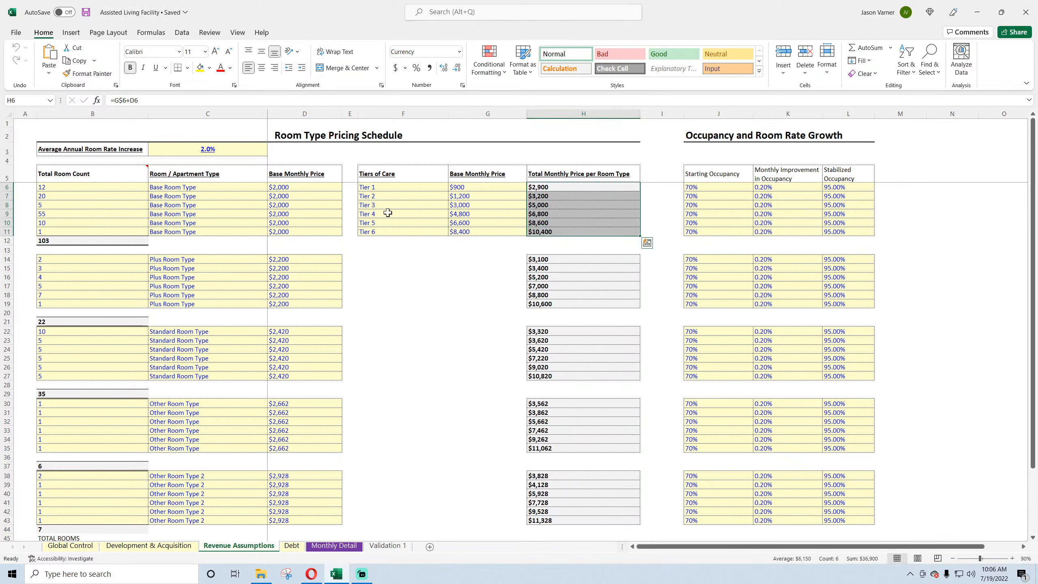
- Examine how the room counts for the Base and Plus room types are split across the tiers of care
click(62, 187)
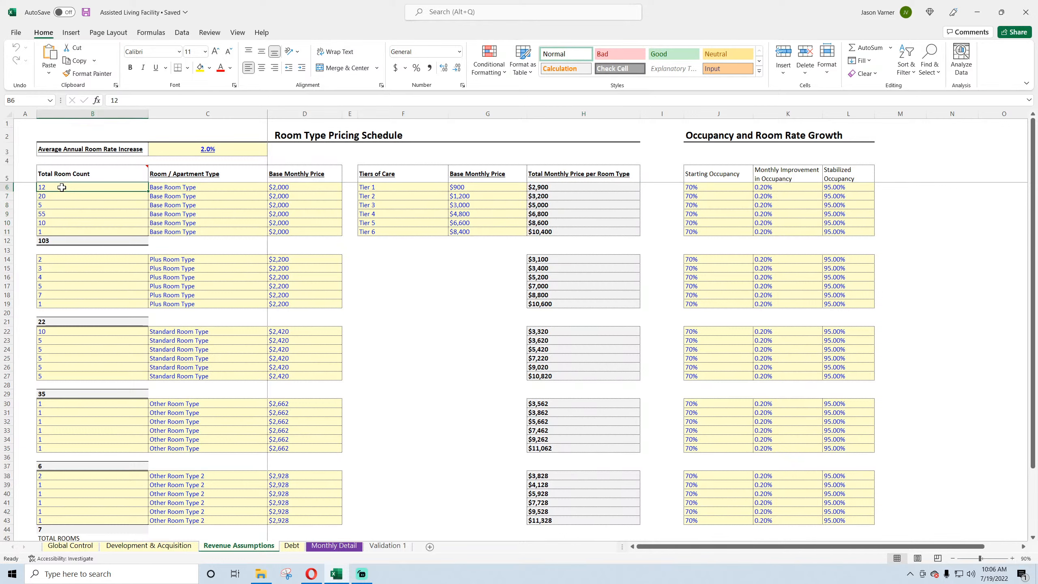
click(404, 187)
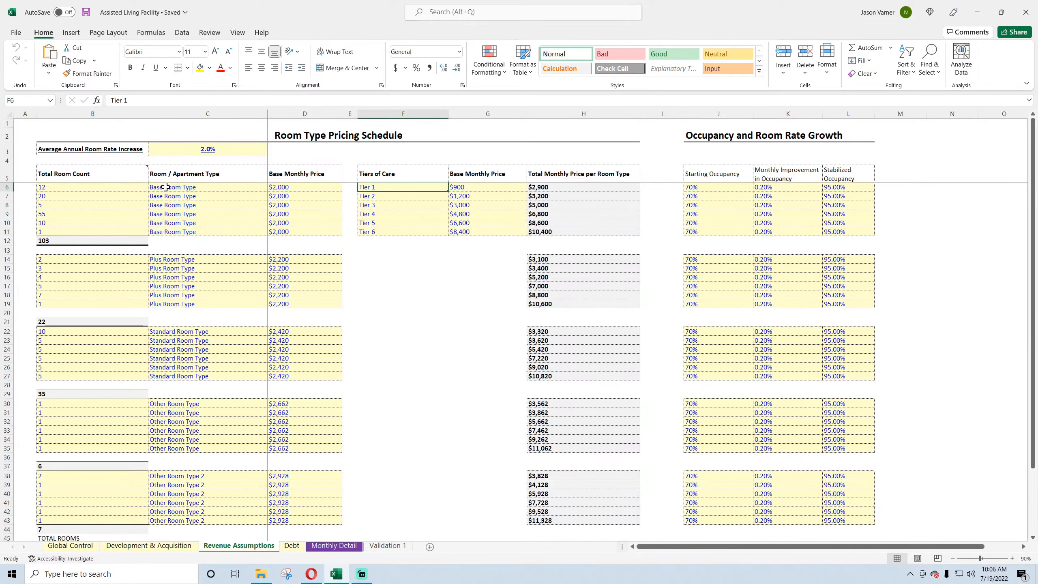
drag(166, 187, 187, 229)
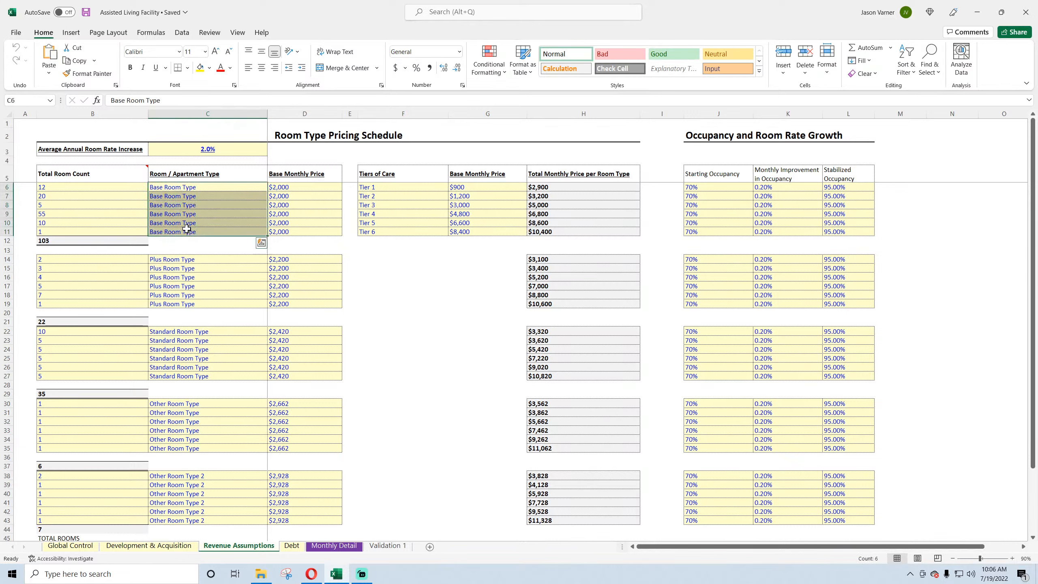
click(46, 188)
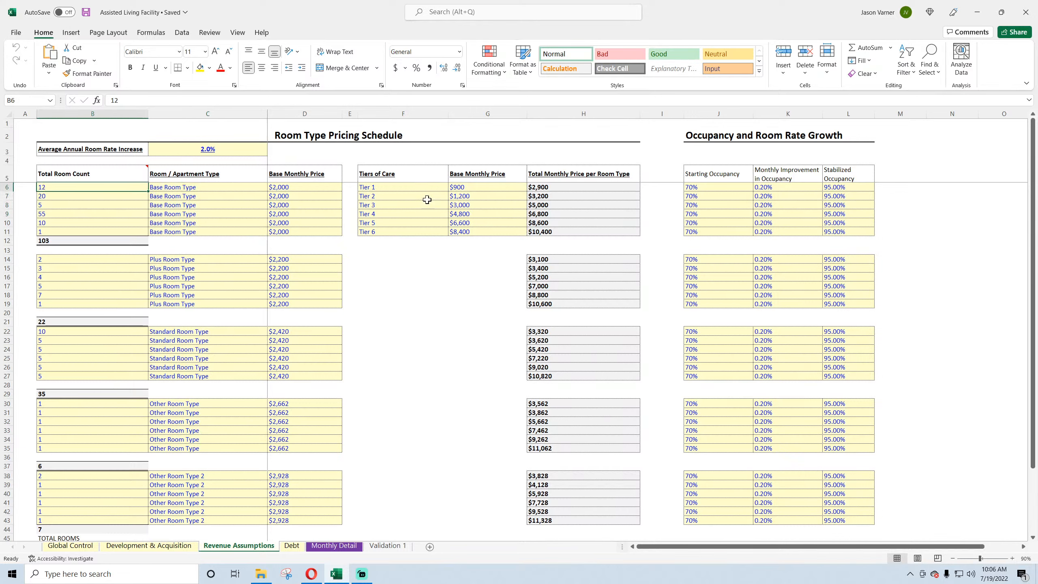
click(399, 188)
click(98, 196)
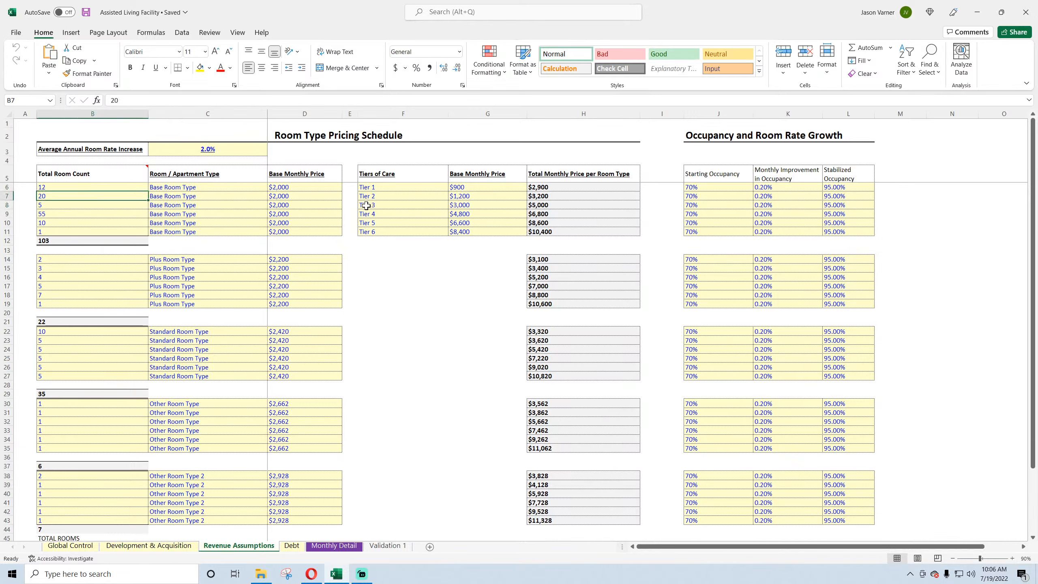
click(390, 197)
click(76, 206)
click(73, 276)
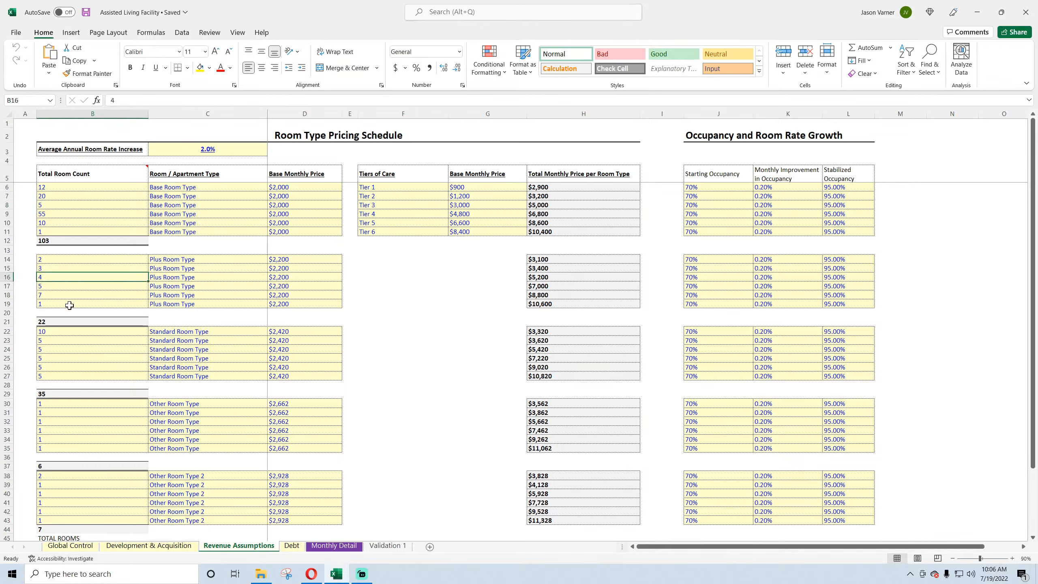
click(69, 304)
- Label the Plus Room Type rows with their tiers of care by linking F14 to F6 and filling down to F19
click(386, 258)
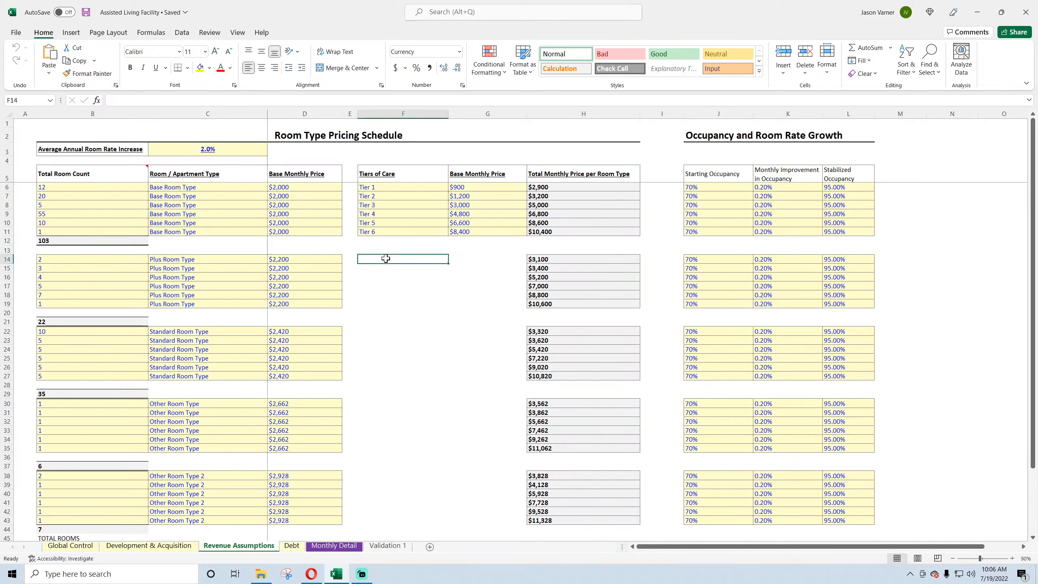
text(=)
click(383, 192)
key(Return)
click(425, 259)
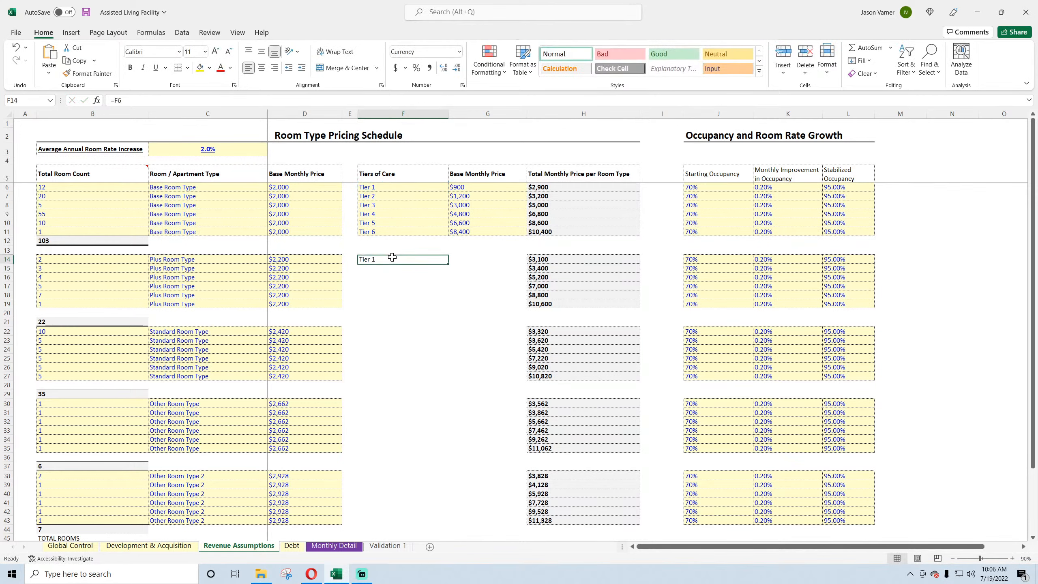
drag(448, 263, 449, 307)
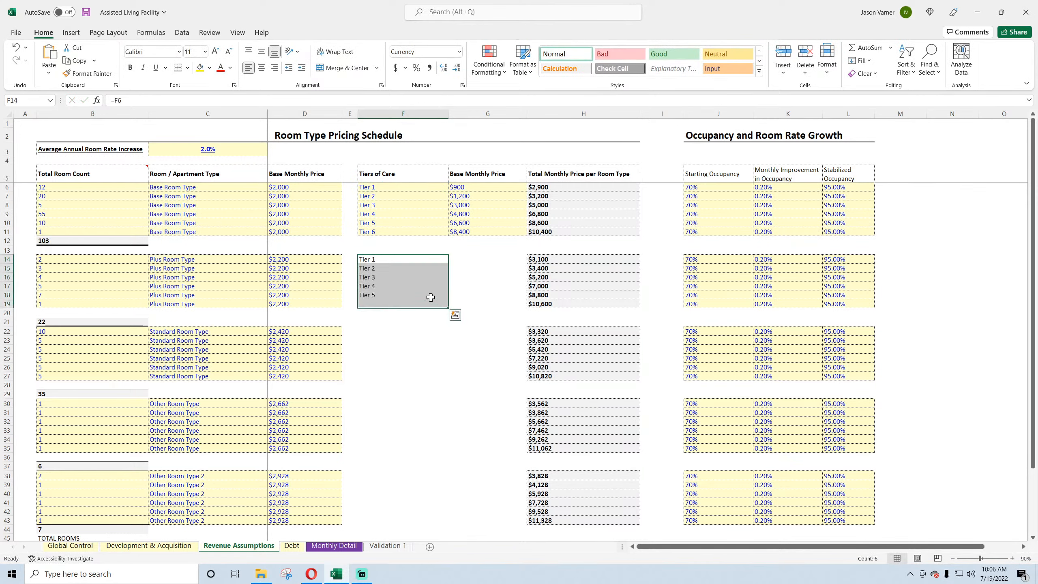
- Copy the linked tier labels from F14:F19 to the Standard, Other and Other Room Type 2 blocks, starting at F22, F30 and F38
key(ctrl+c)
click(378, 332)
key(ctrl+v)
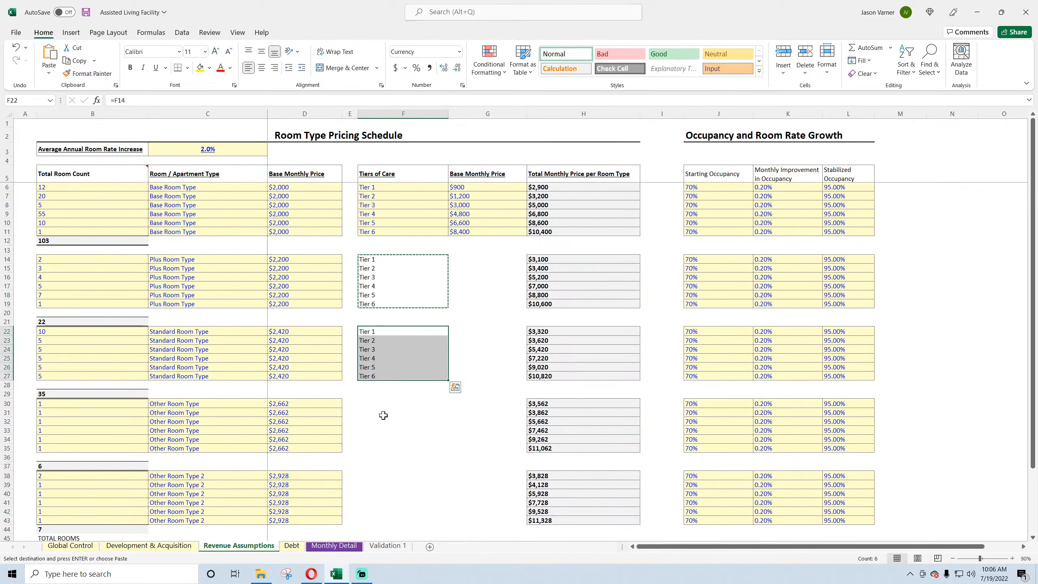
click(382, 403)
key(ctrl+v)
scroll(381, 402, down, 4)
click(378, 377)
key(ctrl+v)
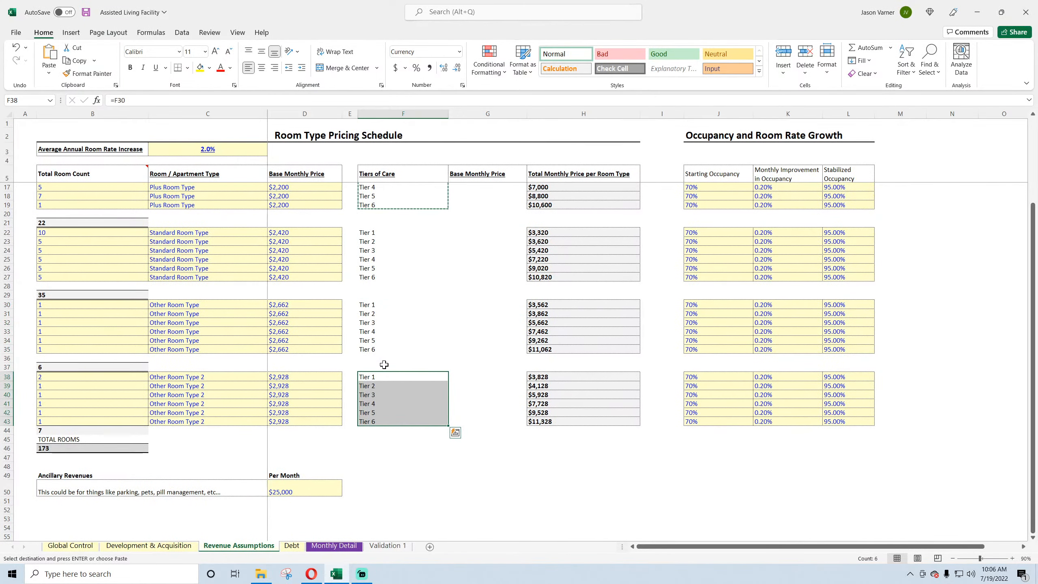
click(380, 368)
key(Escape)
click(435, 455)
scroll(436, 449, up, 4)
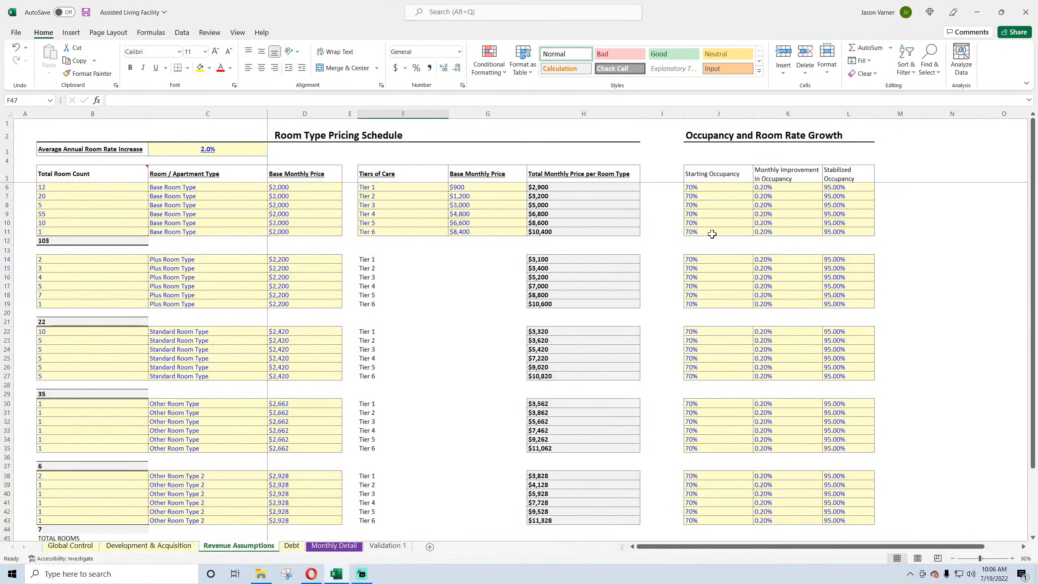
- Review the starting occupancy and monthly improvement in occupancy assumptions for the Base Room Type rows
click(712, 187)
click(712, 202)
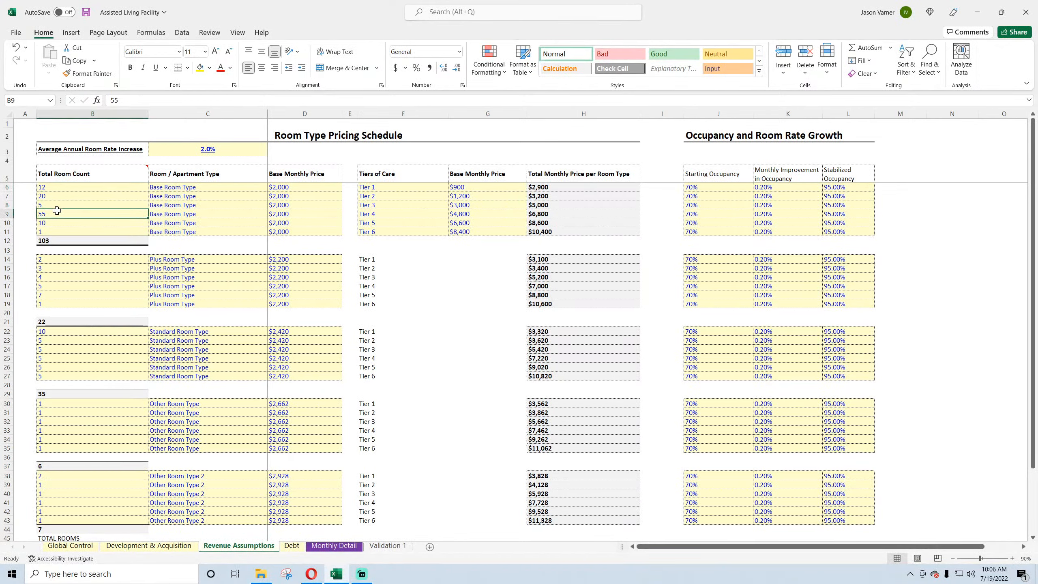
click(707, 188)
click(705, 210)
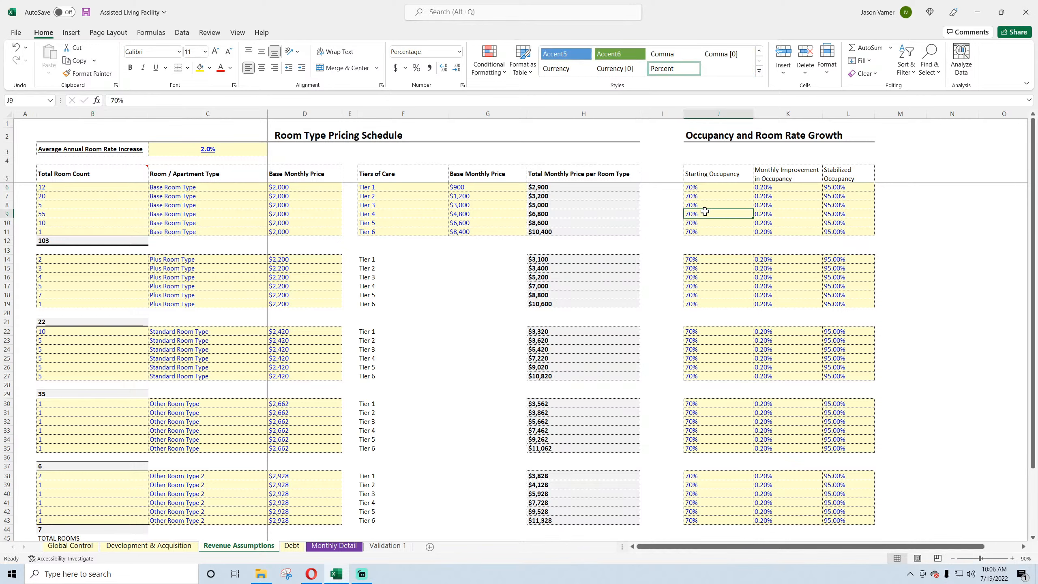
click(788, 189)
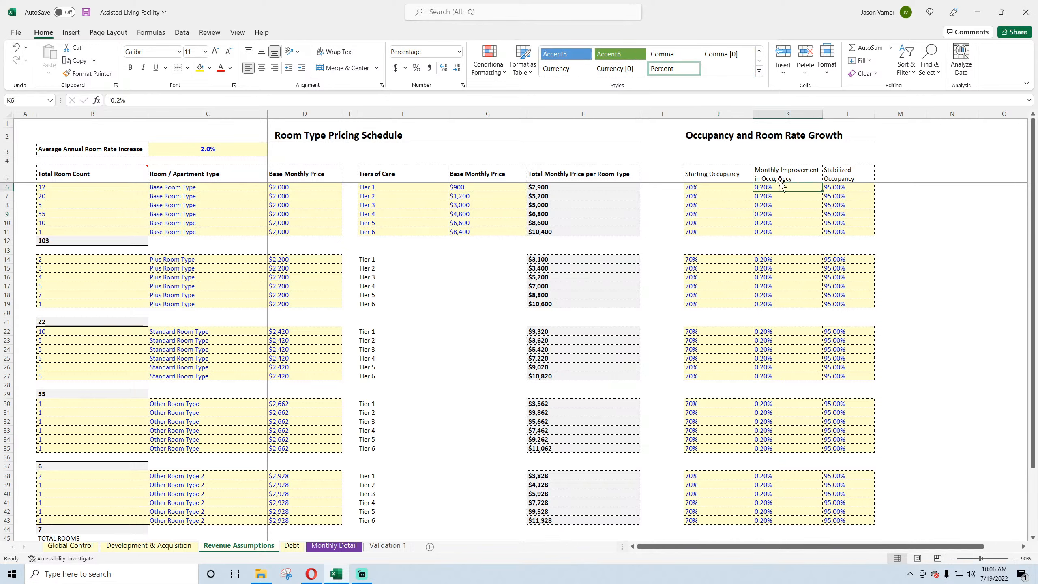
click(776, 228)
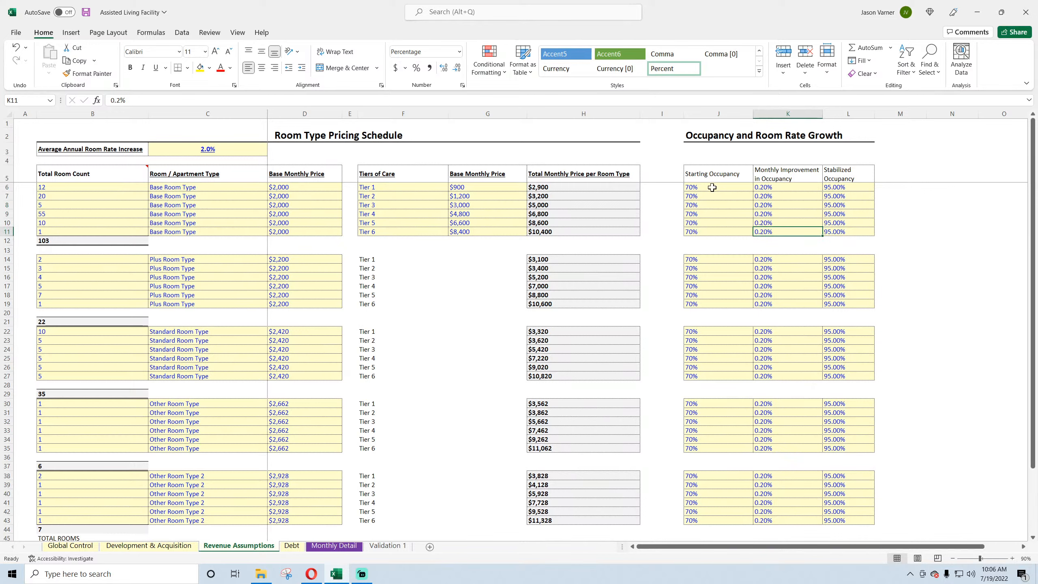
click(711, 205)
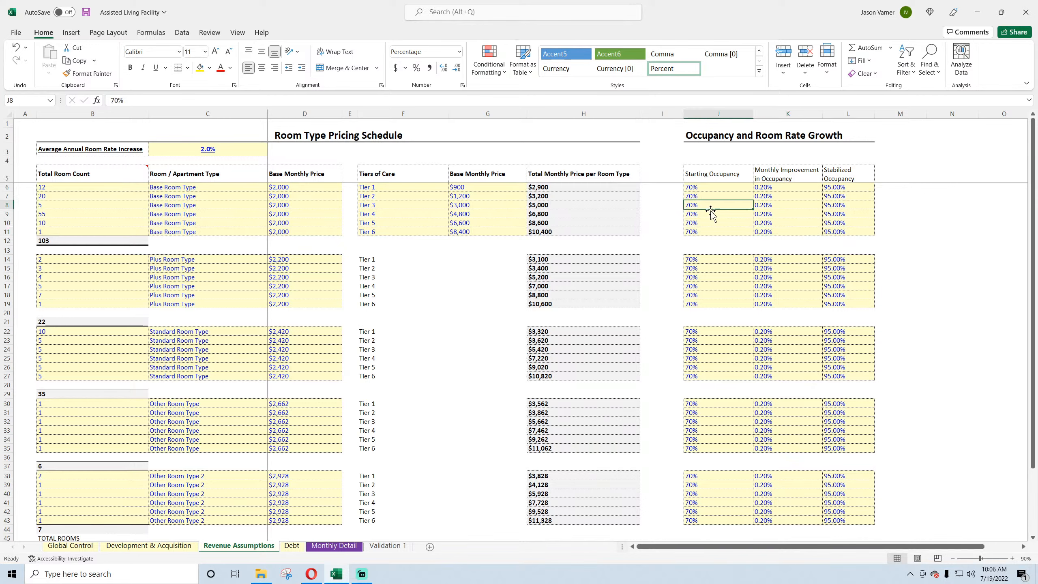
- Review the stabilized occupancy assumptions for the Base and Plus room types and compare them with the starting occupancy
click(847, 187)
click(842, 211)
click(843, 275)
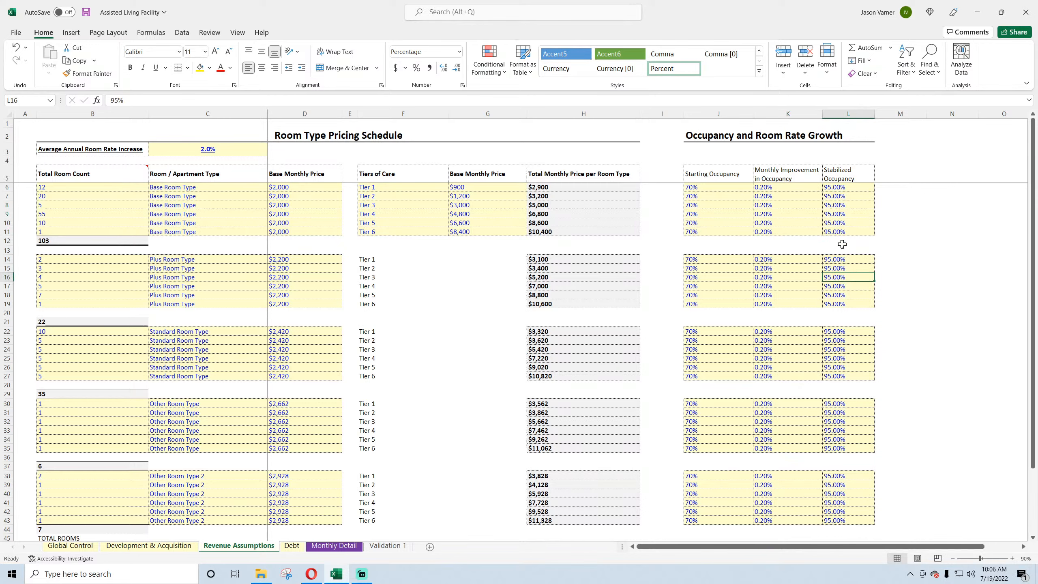
click(834, 188)
click(839, 214)
click(839, 270)
click(839, 207)
click(841, 270)
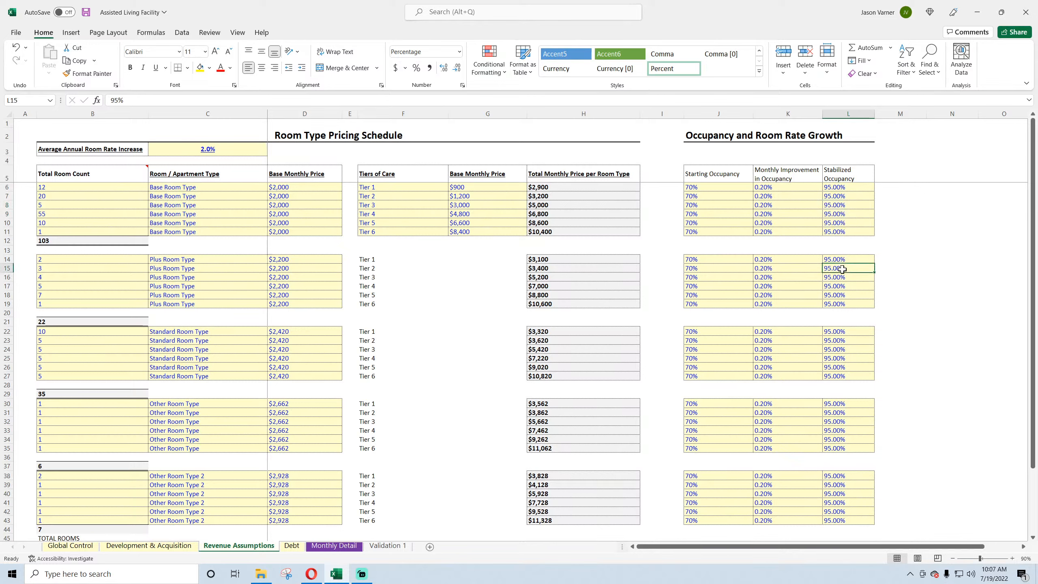
click(716, 186)
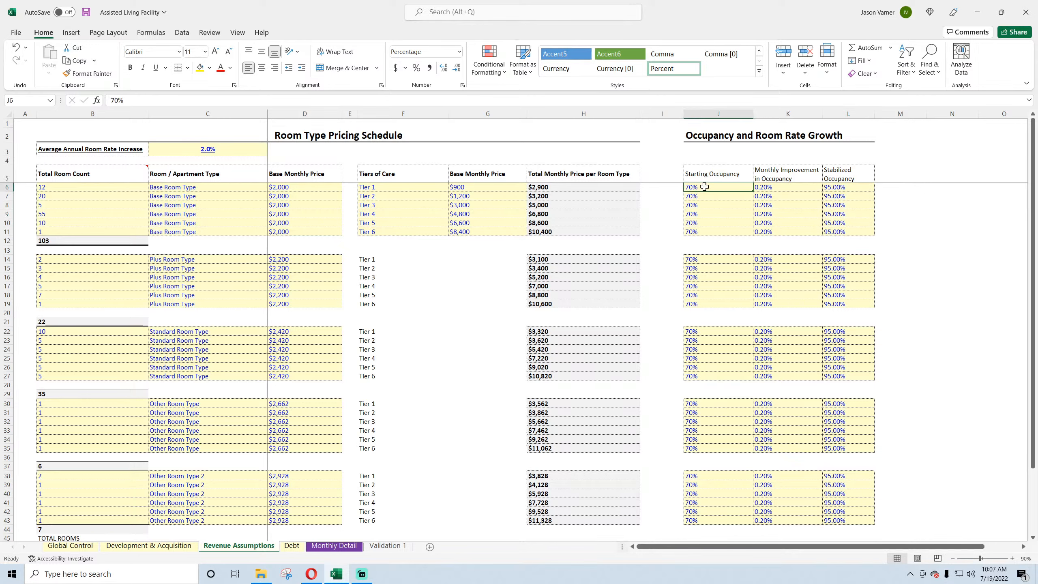
- Compare the starting occupancy assumptions with the room types in the Base and Plus Room Type rows
click(704, 196)
click(703, 213)
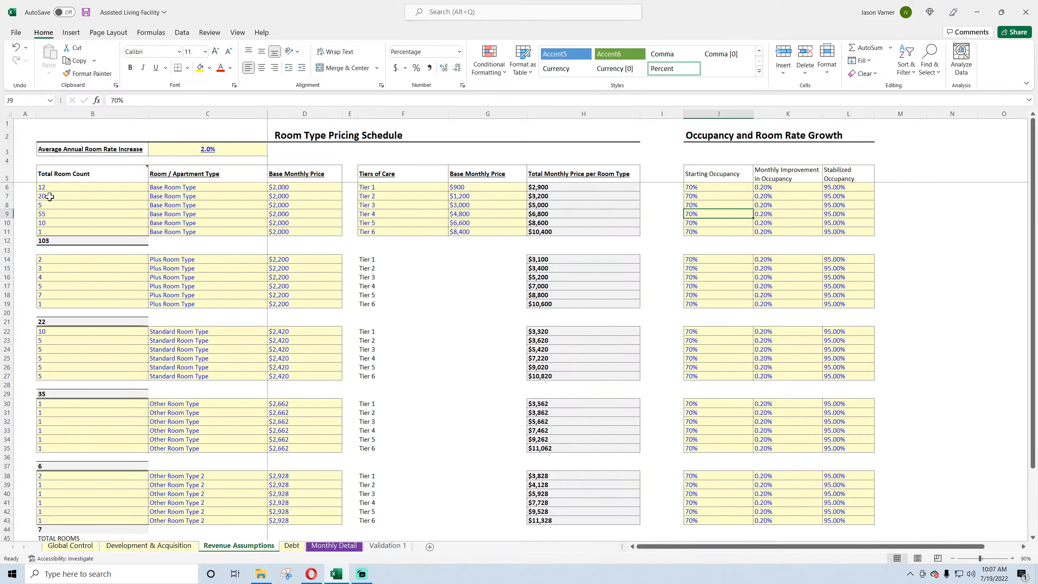
click(382, 190)
click(172, 189)
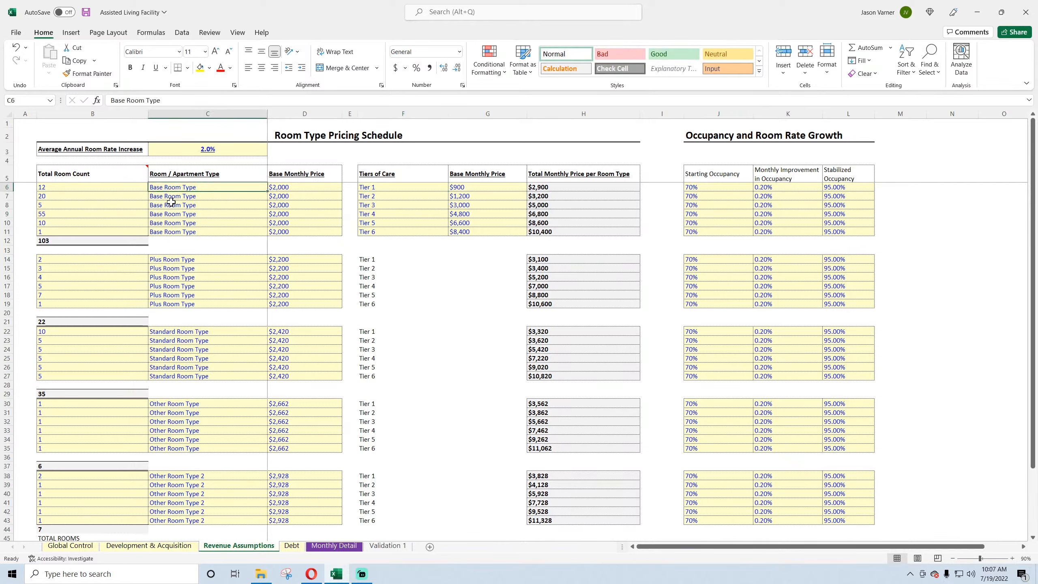
click(170, 203)
click(172, 213)
click(176, 269)
click(706, 207)
click(707, 268)
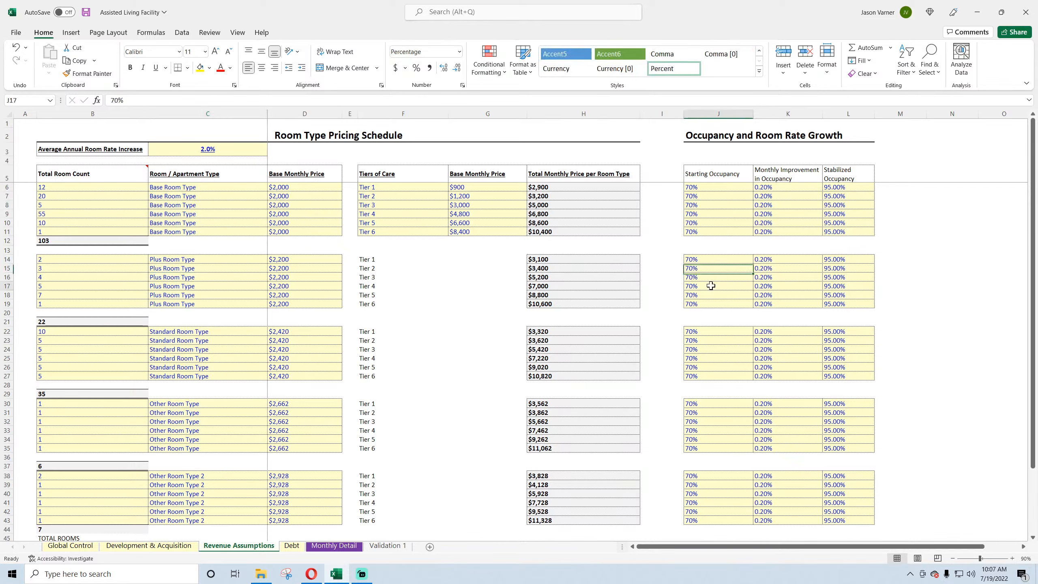
click(710, 286)
- Review the monthly Ancillary Revenues assumption below the room schedule and save the workbook
scroll(710, 286, down, 7)
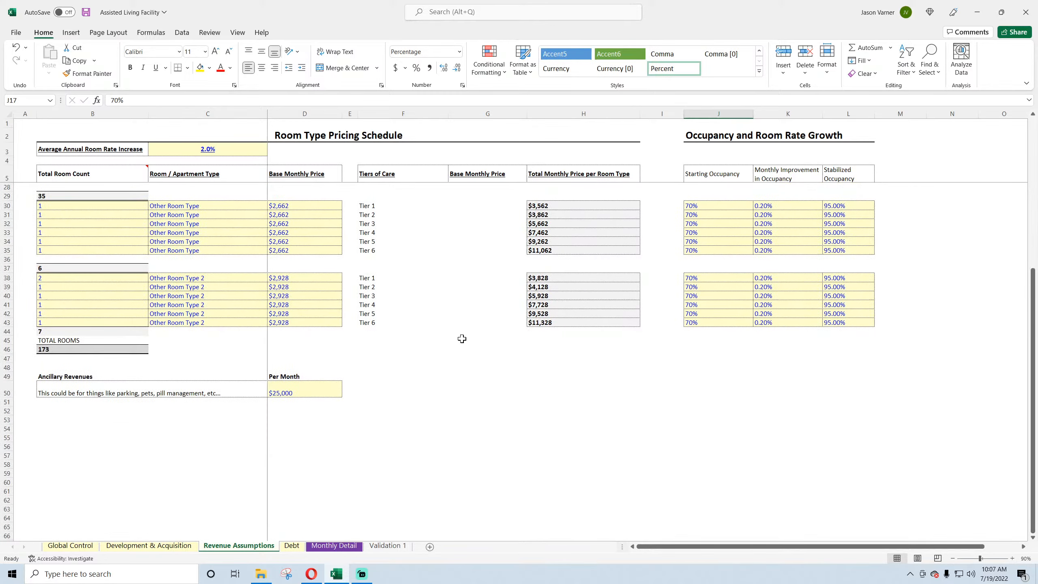
drag(292, 392, 28, 375)
click(289, 391)
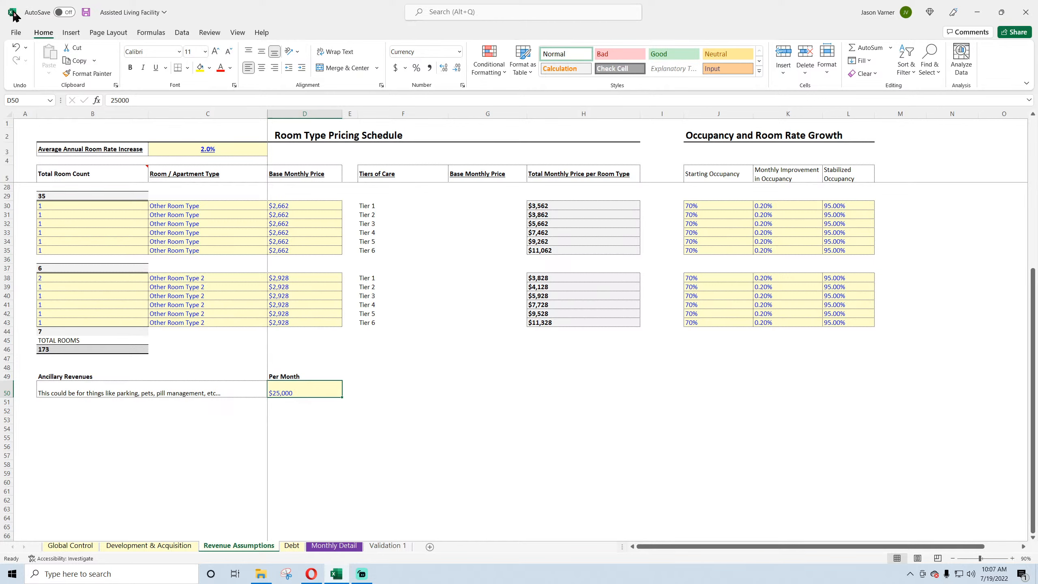
click(87, 12)
scroll(180, 359, up, 7)
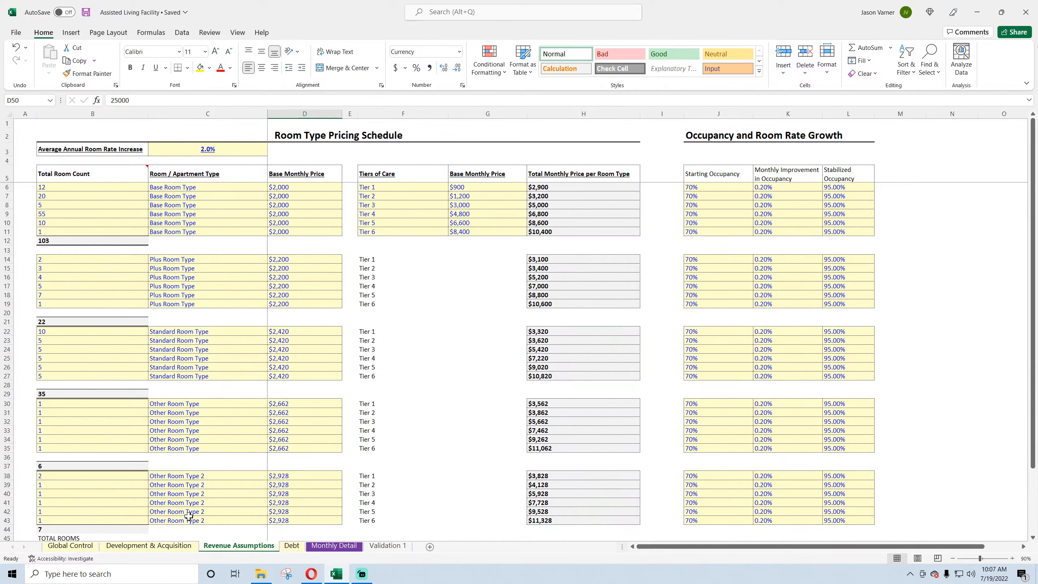
- Review the Acquisition Costs on the Development & Acquisition sheet, including the purchase price and monthly cost inputs
click(139, 546)
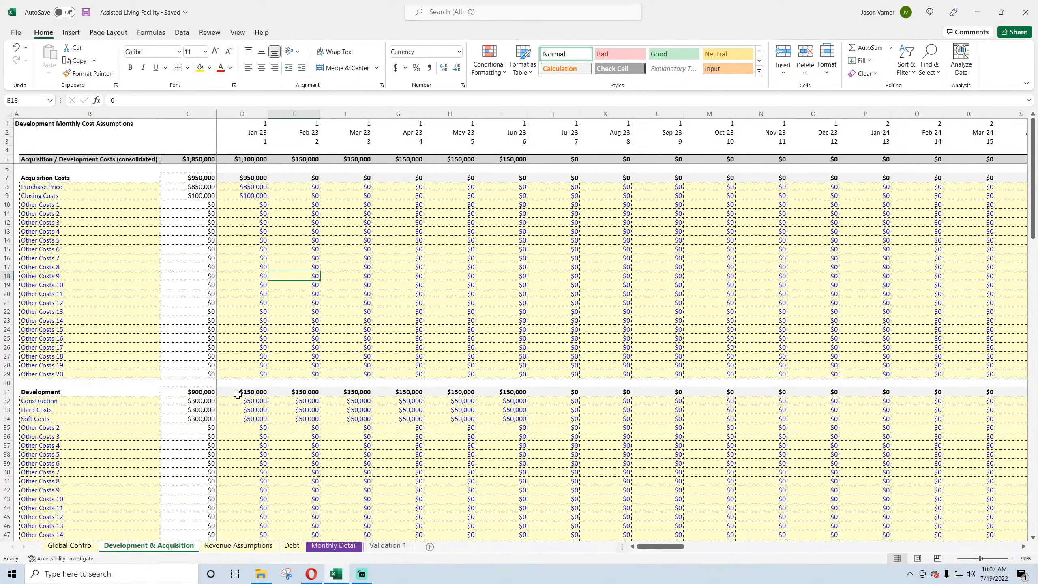
click(47, 179)
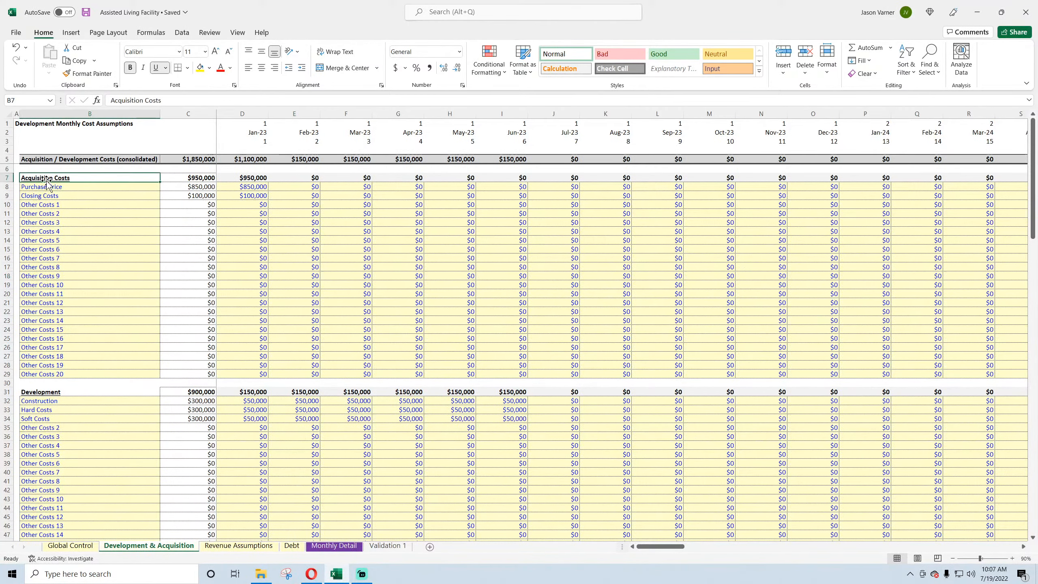
click(241, 189)
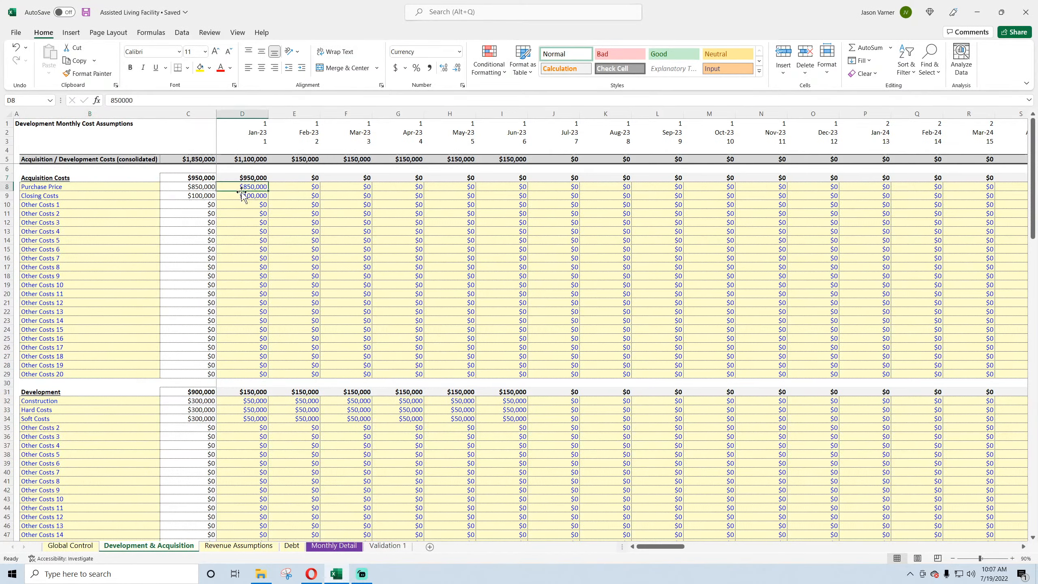
drag(243, 188, 499, 370)
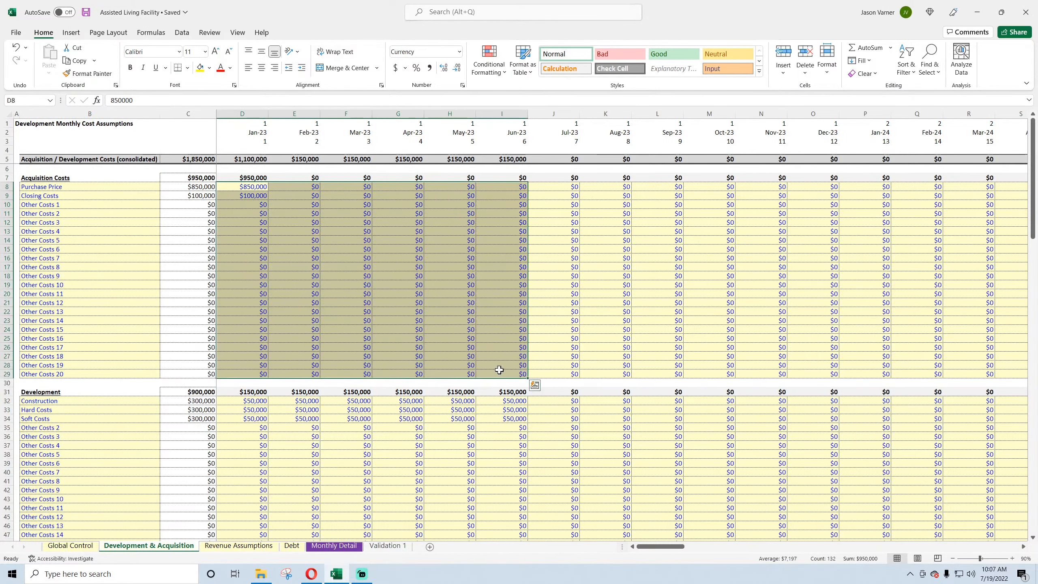
click(280, 232)
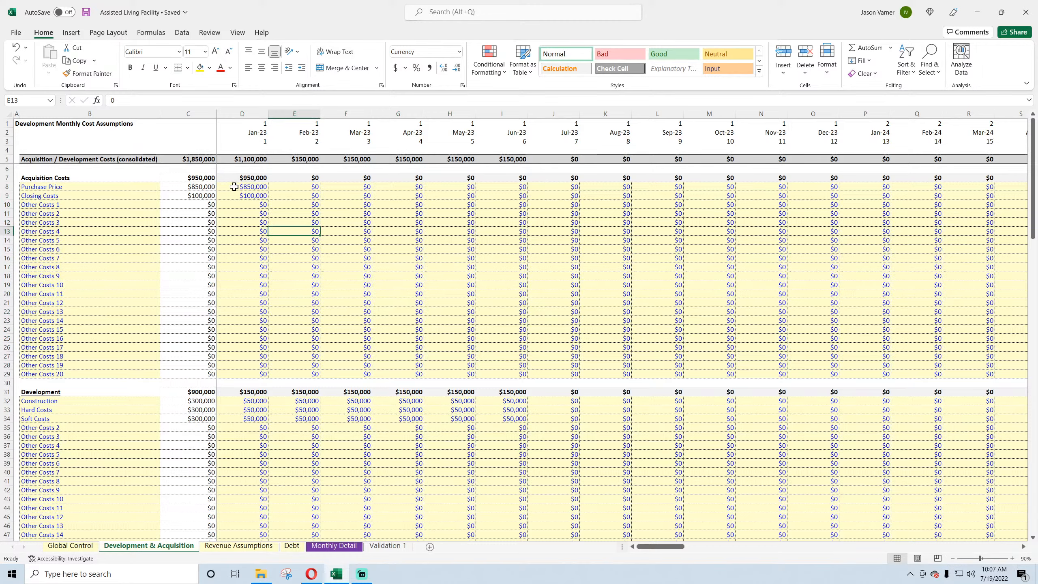
drag(234, 187, 234, 237)
click(245, 222)
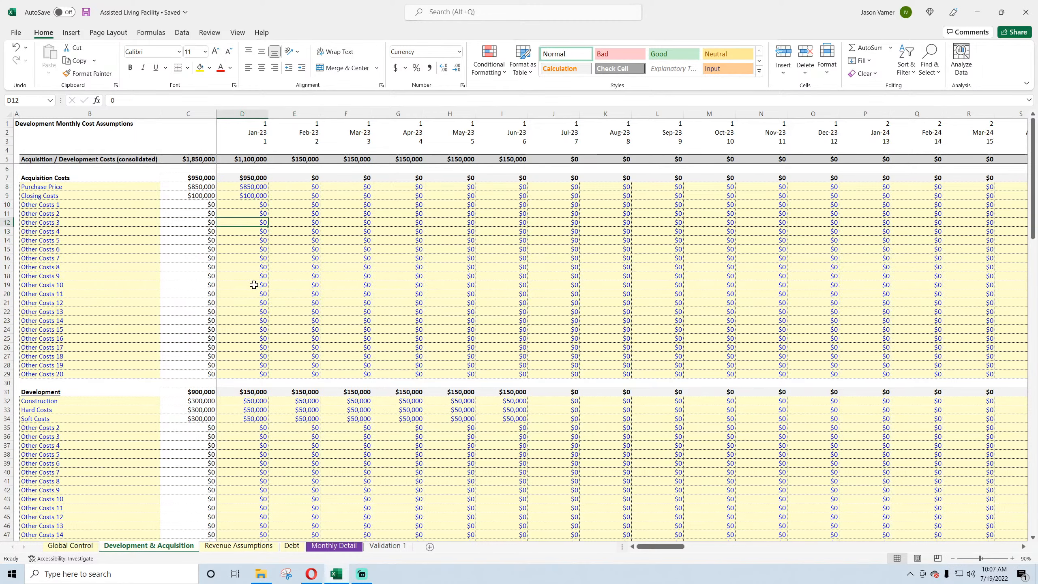
- Examine the monthly Construction costs in the Development section from January 2023 onward
scroll(140, 286, down, 4)
click(248, 303)
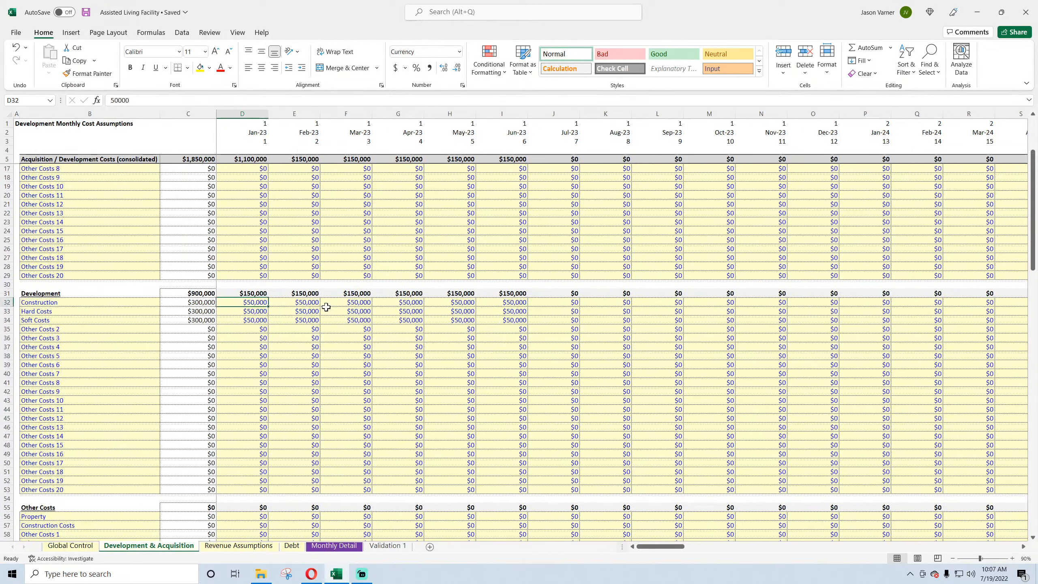
click(305, 301)
click(347, 303)
click(377, 302)
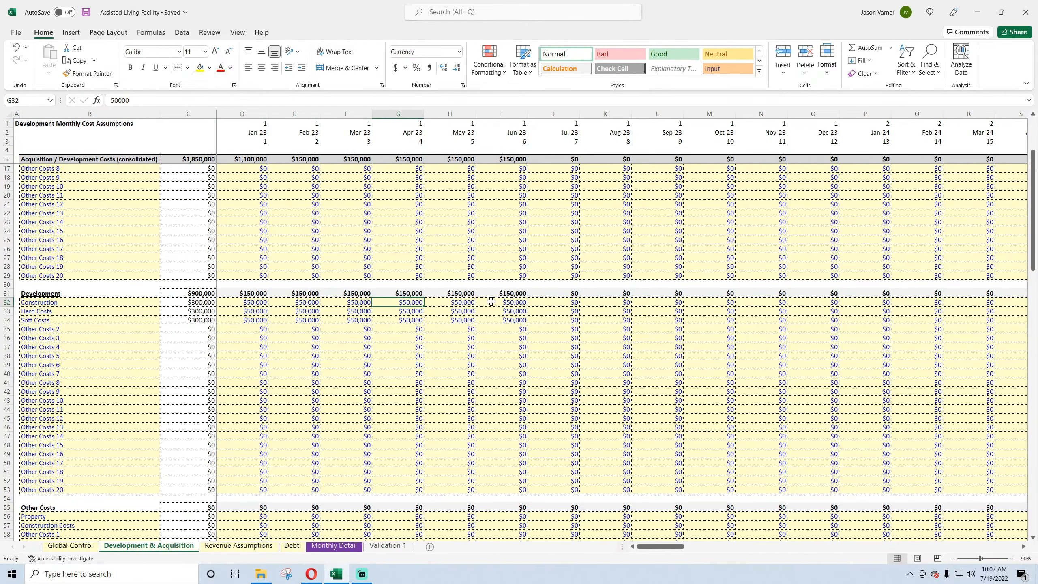
click(53, 303)
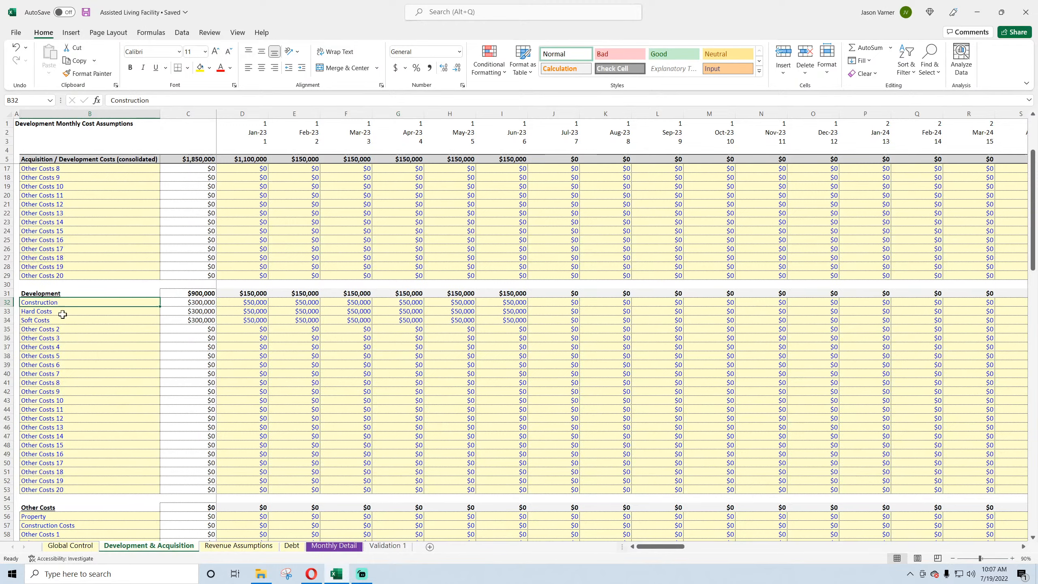
- Look over the remaining cost sections of the Development & Acquisition sheet down to the final Other Costs rows
scroll(84, 323, down, 5)
scroll(83, 323, down, 3)
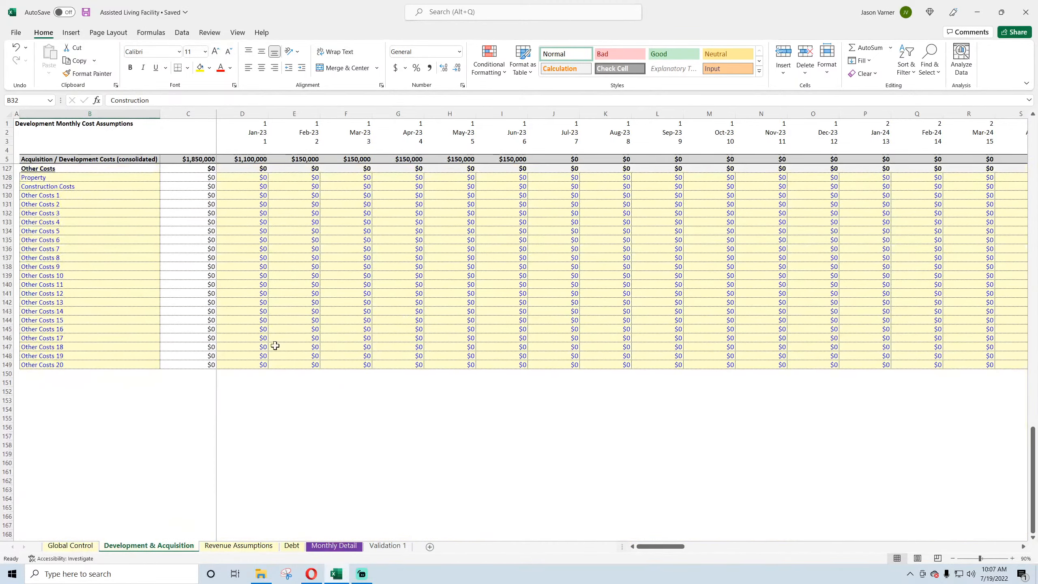
scroll(281, 413, up, 11)
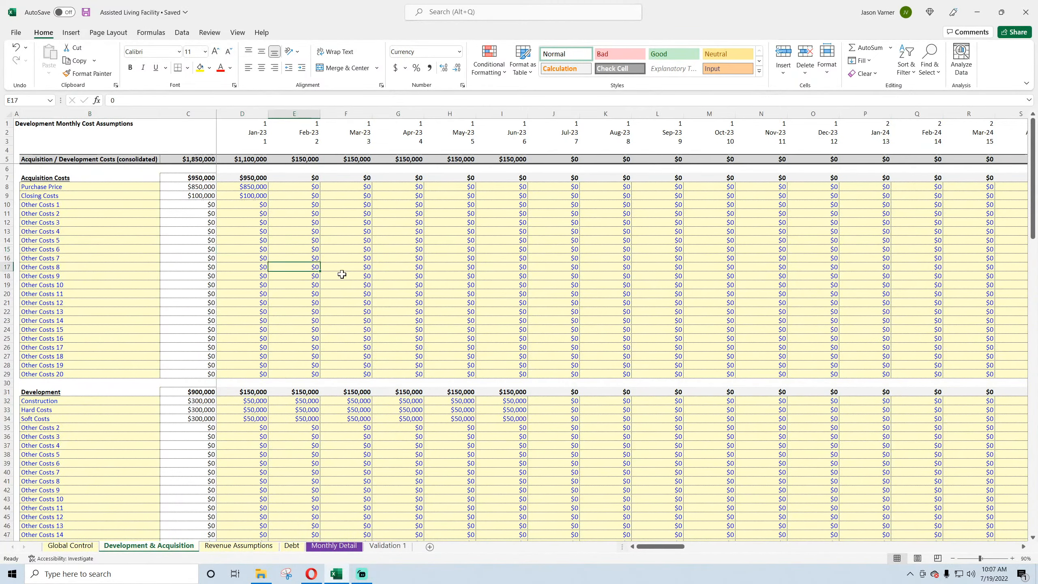
click(390, 278)
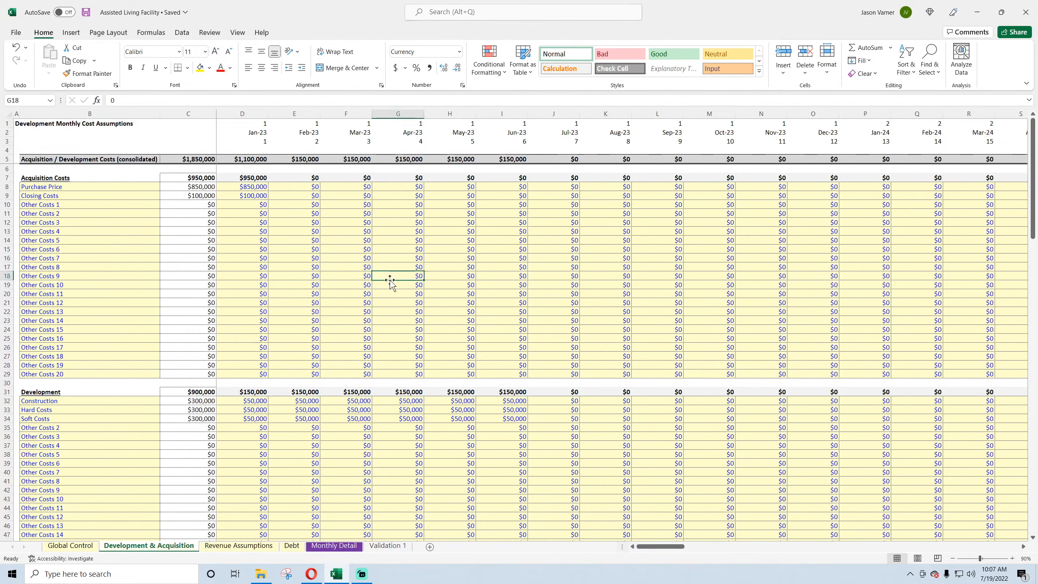
- Inspect the Beginning Balance and Draw formulas of the Development Loan on the Debt sheet
click(291, 547)
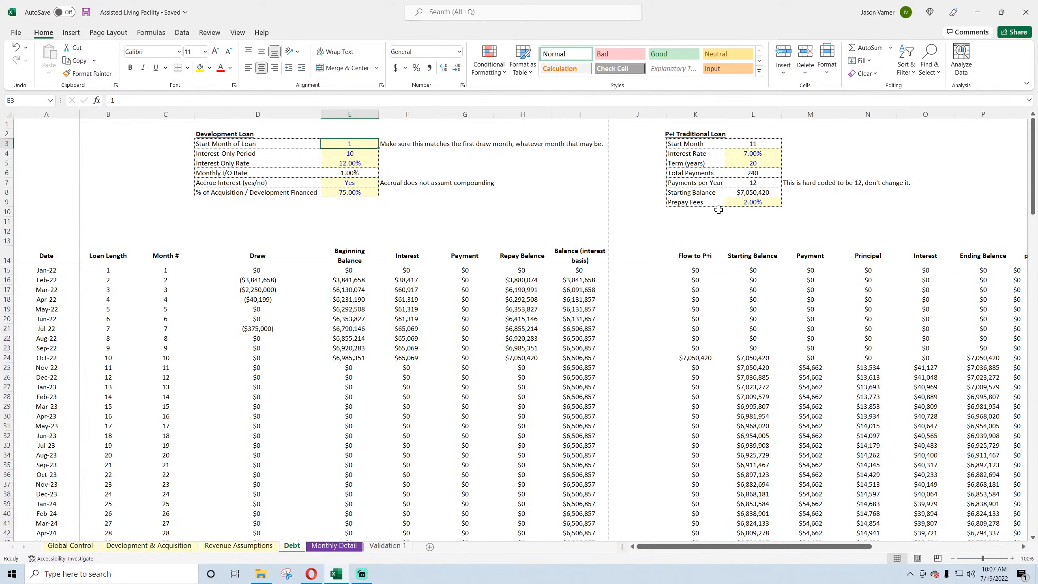
click(345, 300)
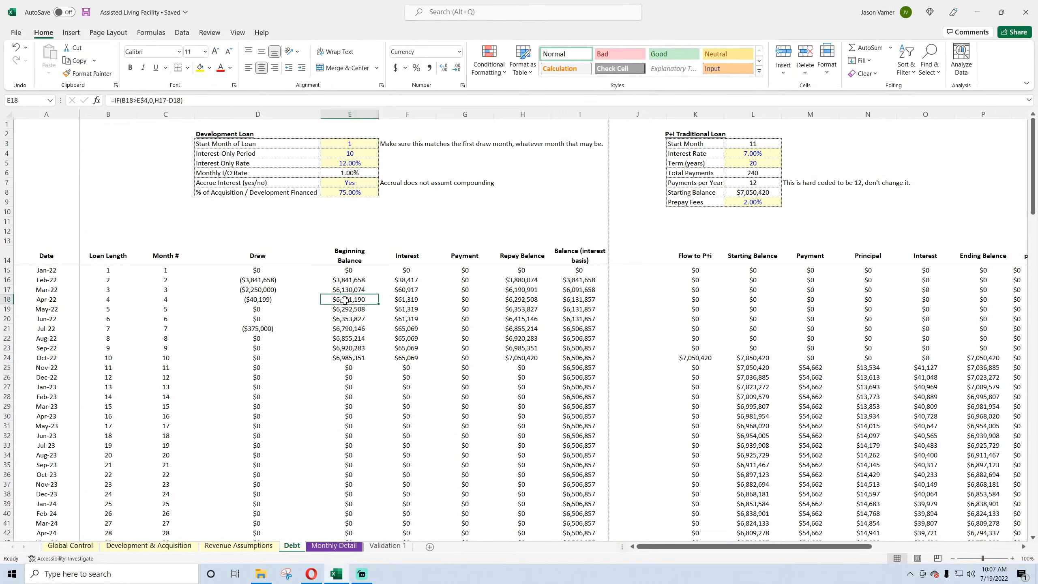
click(259, 291)
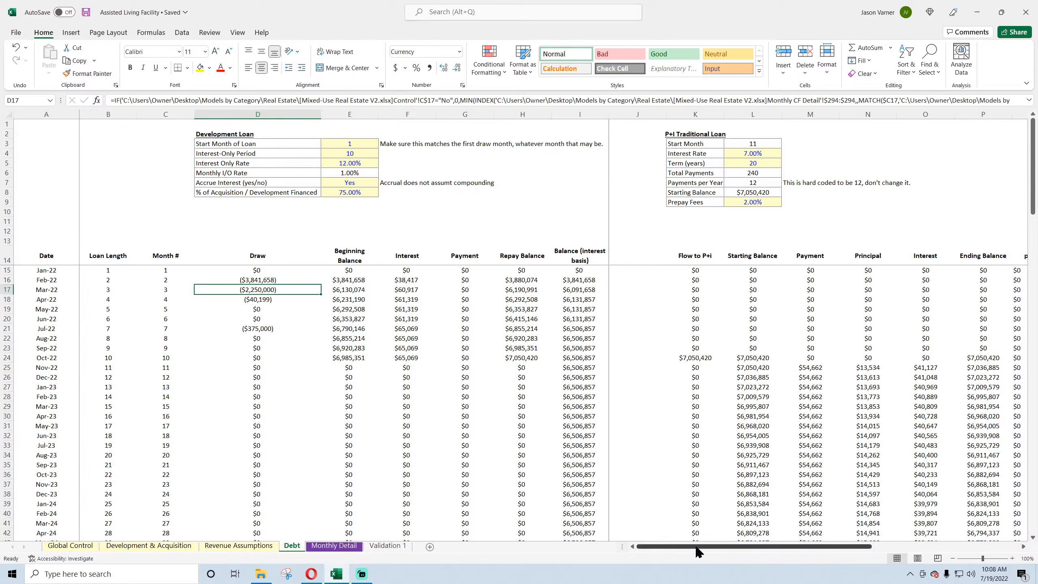
drag(696, 550, 694, 552)
mouse_move(695, 552)
mouse_down()
mouse_move(829, 545)
mouse_move(699, 546)
mouse_up()
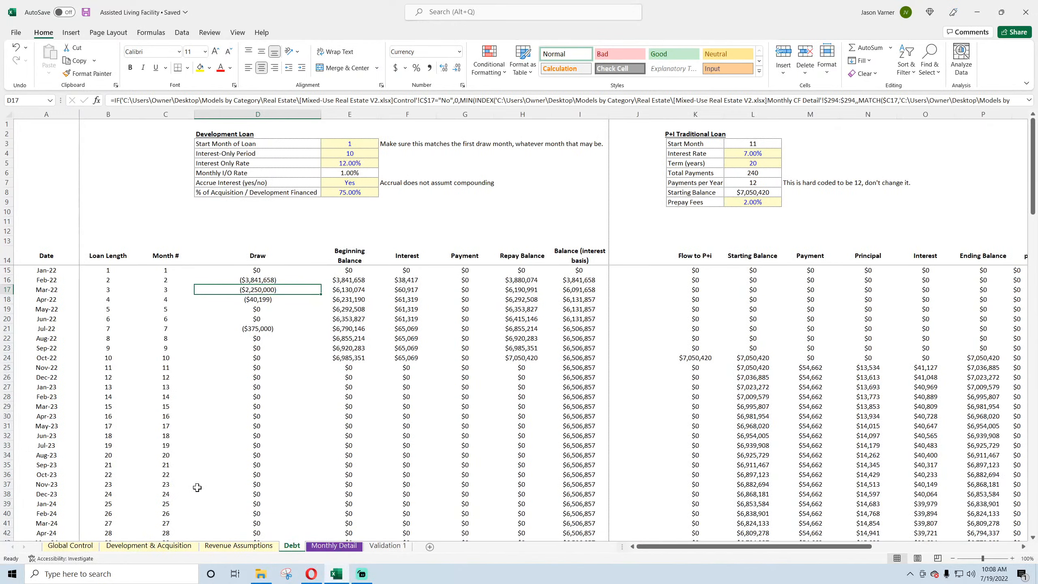
- Check the Global Control and Monthly Detail sheets, and return to the Revenue Assumptions sheet
click(135, 546)
click(85, 547)
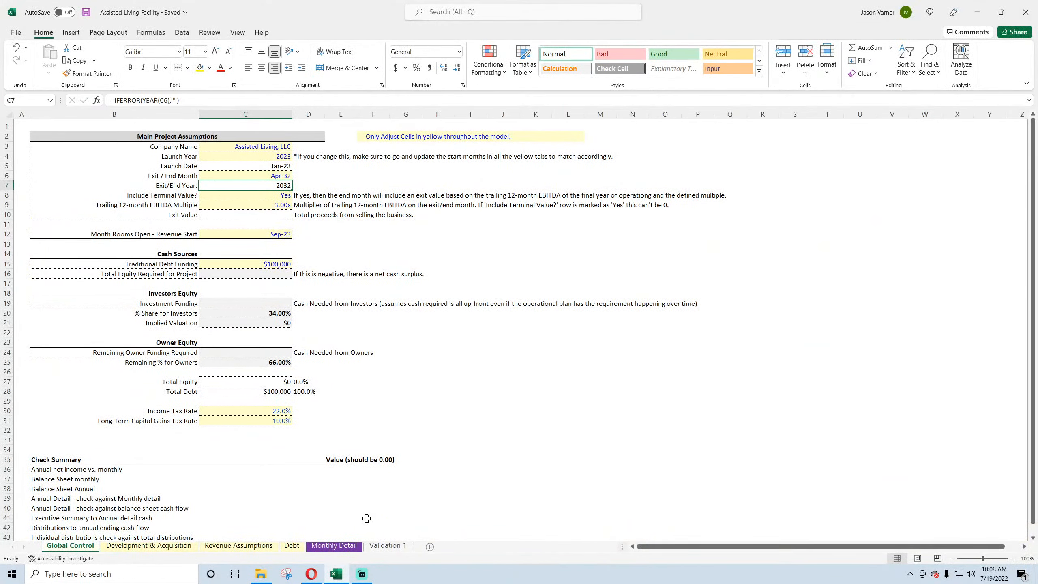
click(239, 546)
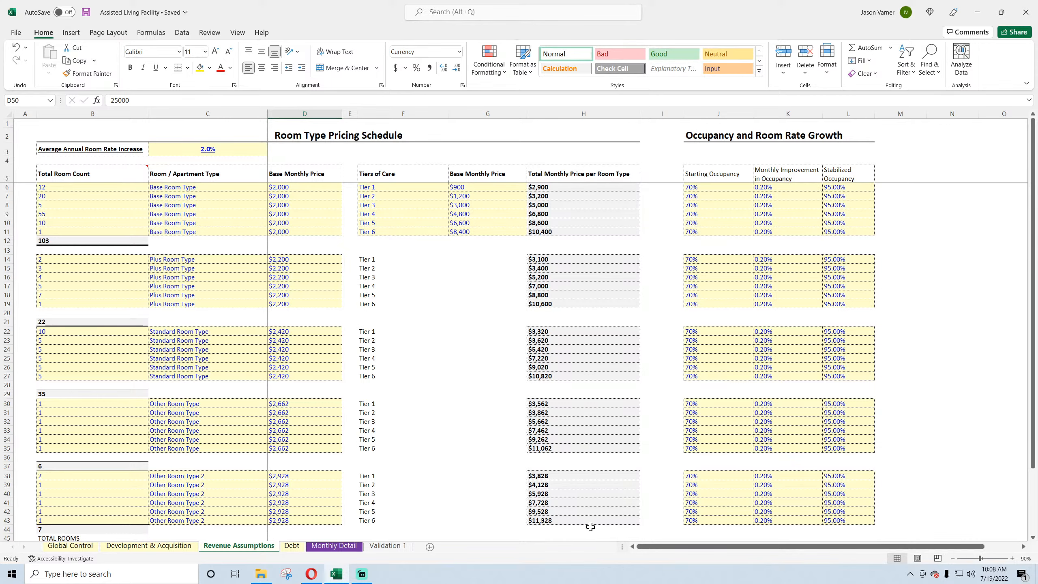
click(341, 546)
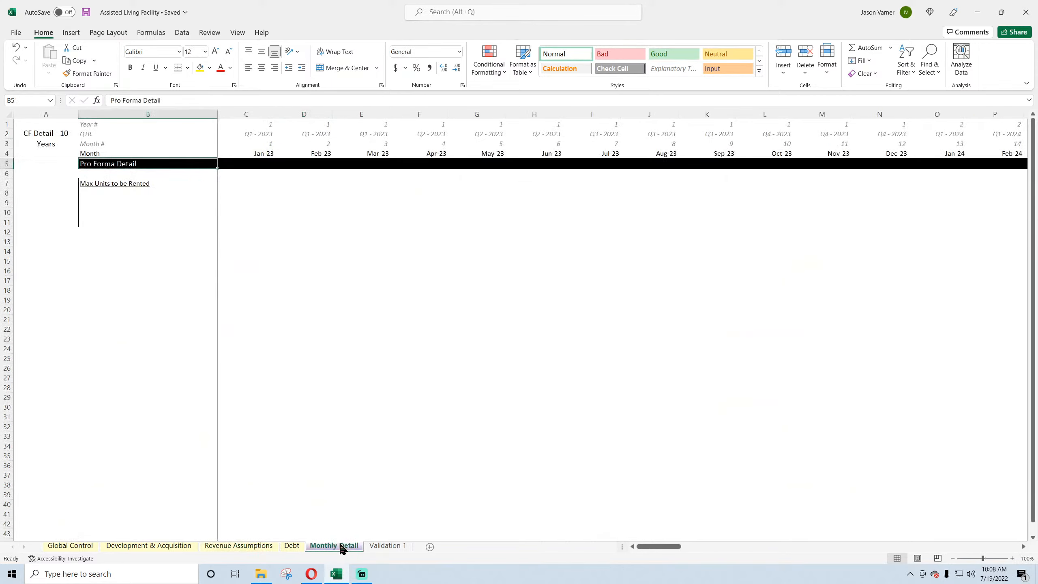
click(245, 546)
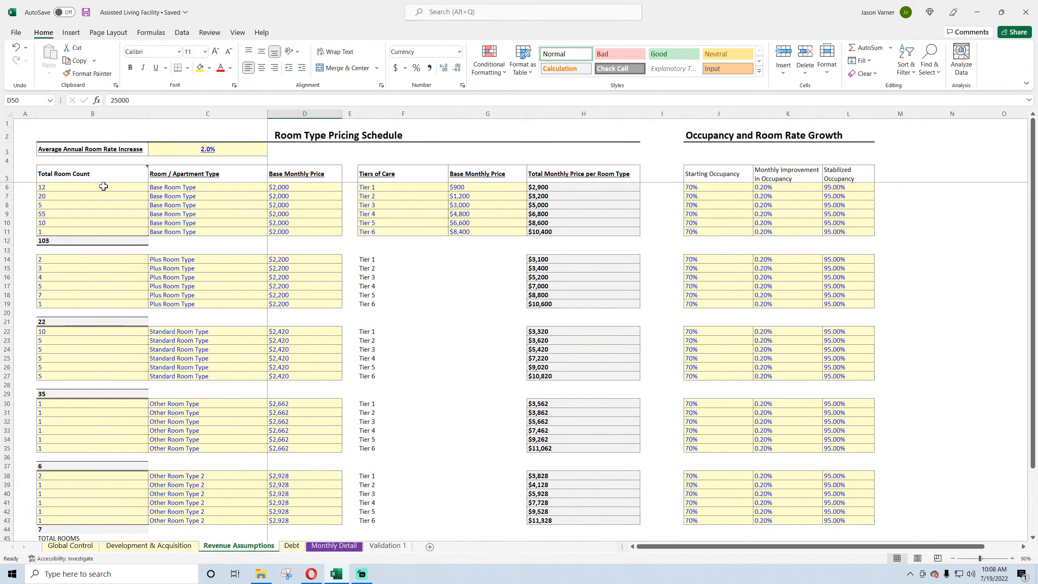
- Examine the room count and room type entries for the Base Room Type rows
click(101, 199)
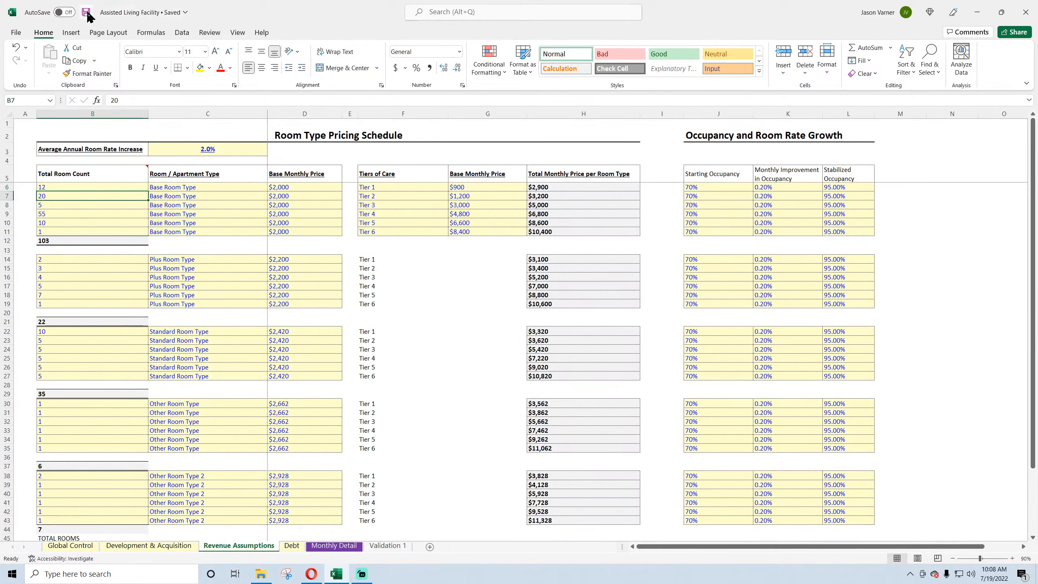
click(180, 187)
click(176, 204)
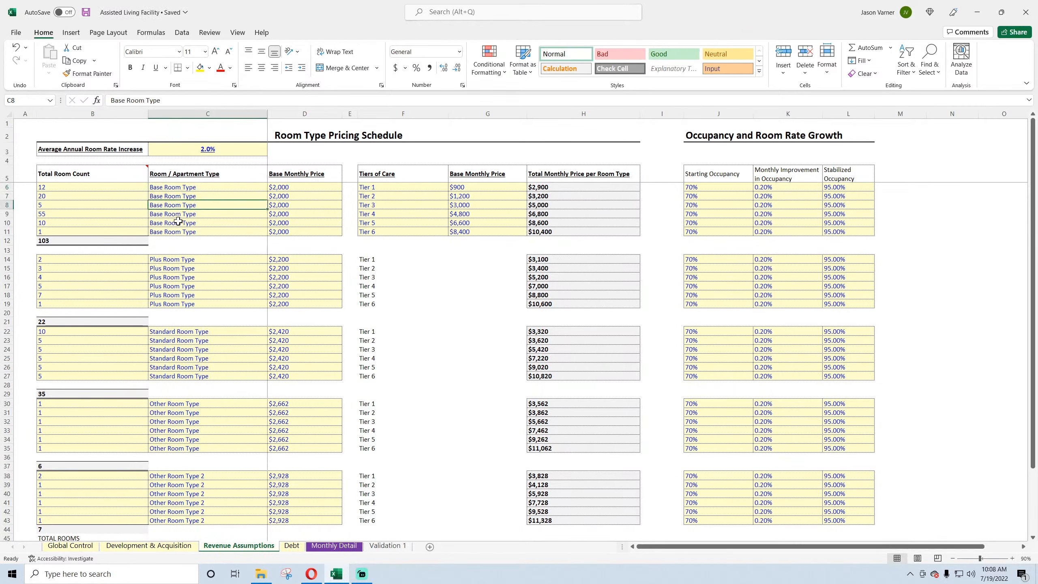
click(179, 223)
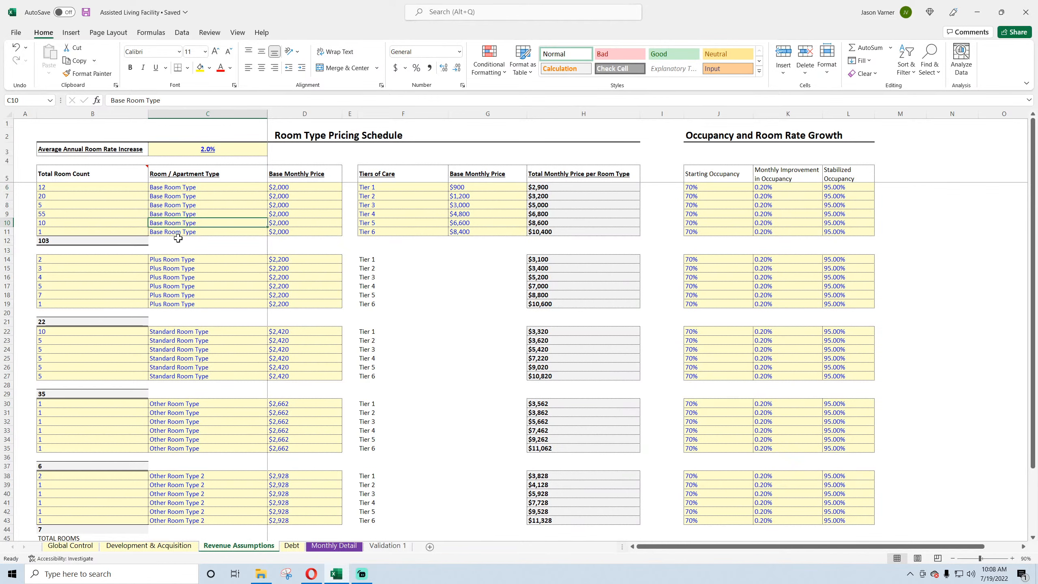
click(179, 188)
click(177, 196)
click(175, 213)
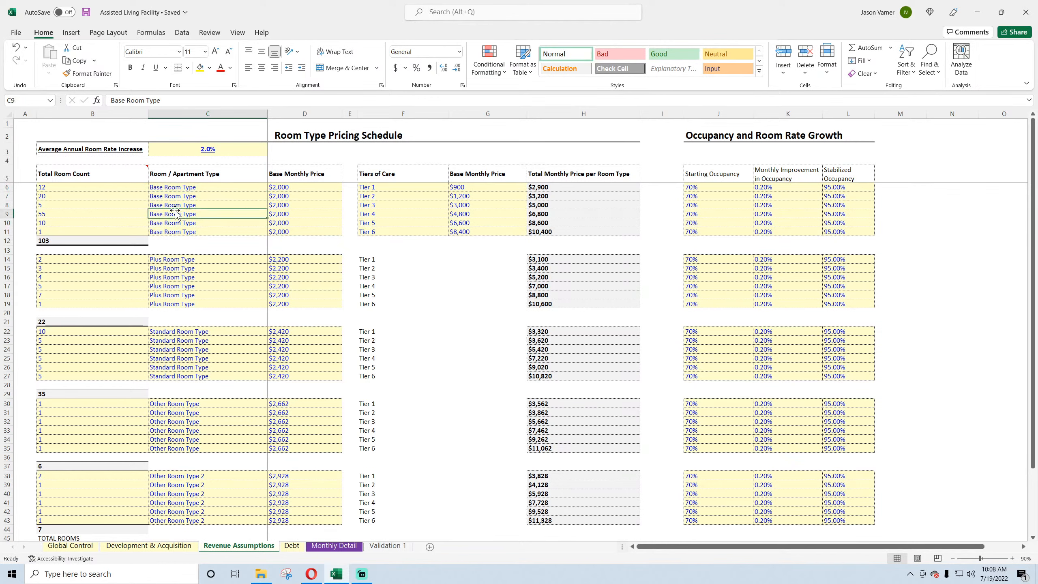
click(184, 233)
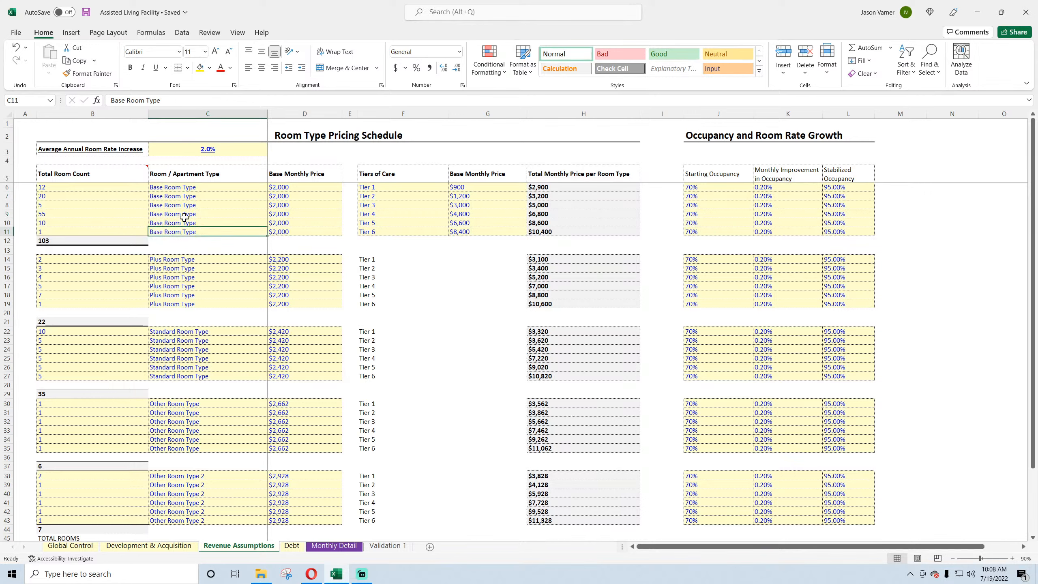
click(180, 206)
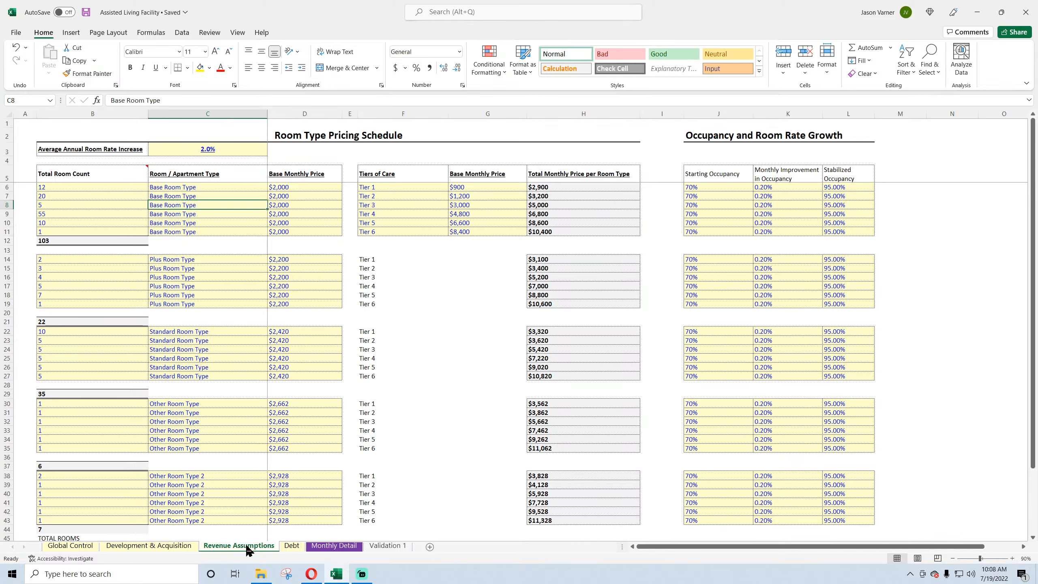
- Review the base monthly prices of the Plus Room Type rows in D14:D18
click(312, 257)
click(310, 269)
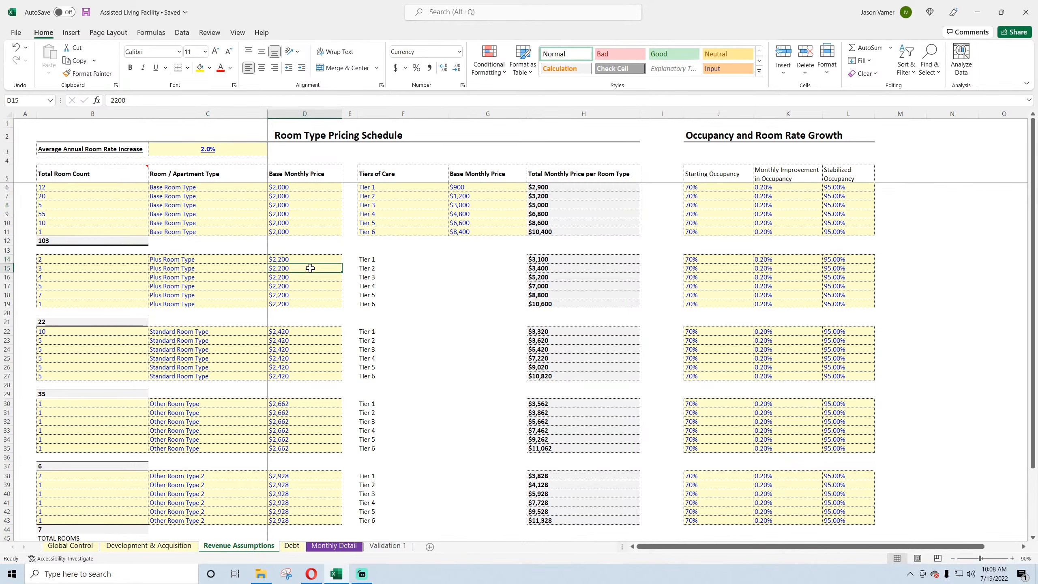
click(310, 277)
click(309, 285)
click(308, 295)
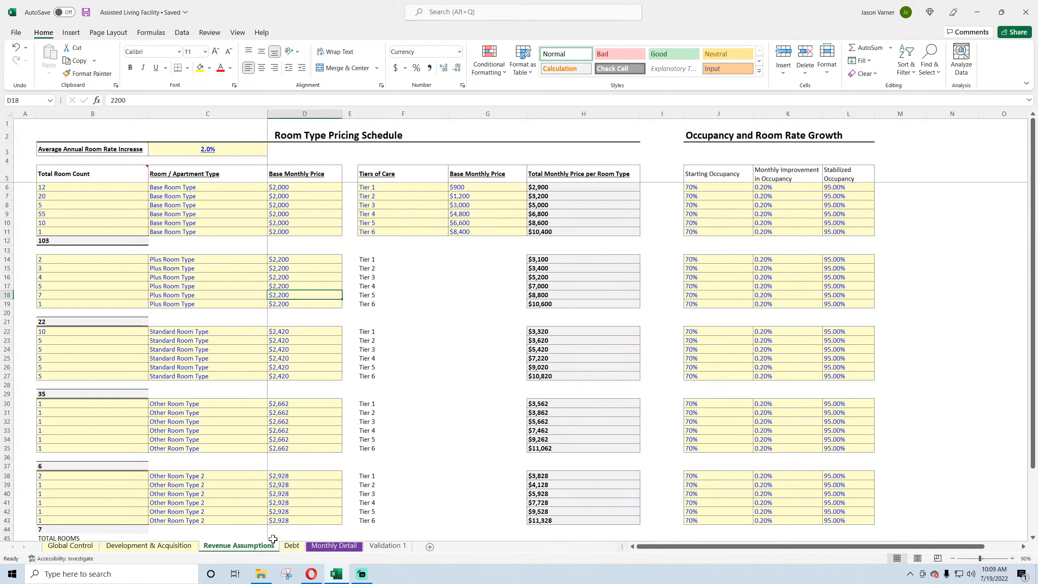
- Insert a new worksheet after Revenue Assumptions and name it Staff
click(429, 546)
double_click(295, 547)
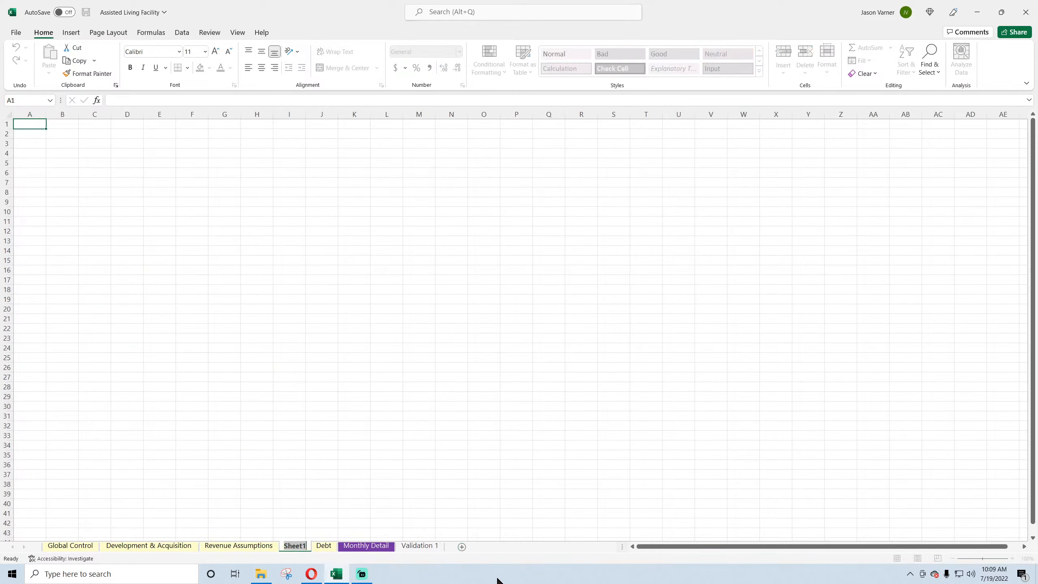
text(E)
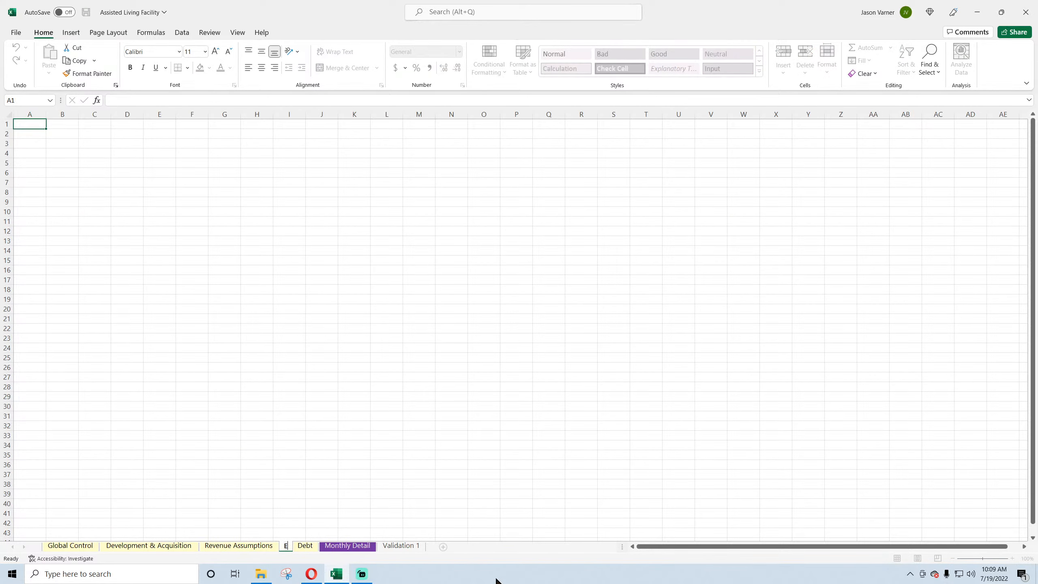
key(BackSpace)
text(ff)
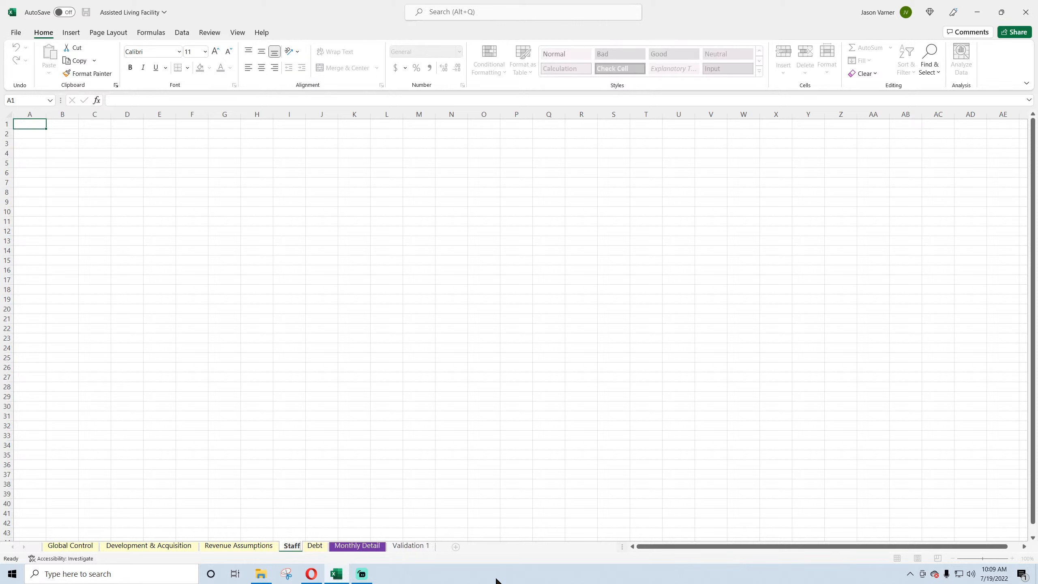
key(Return)
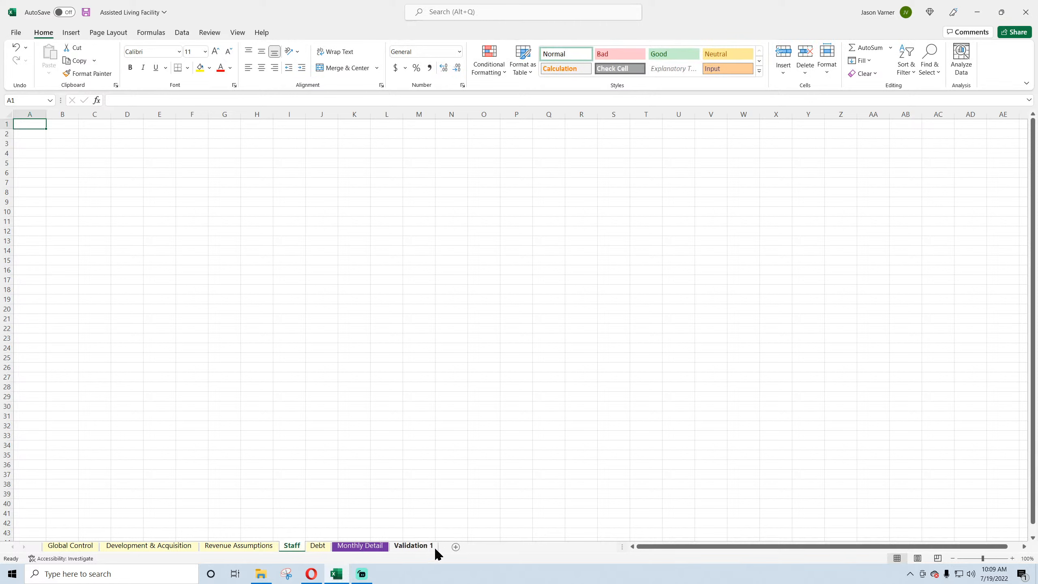
- Add another blank worksheet after Staff, and start a label beginning with "Hou" in cell B2 of the Staff sheet
click(456, 548)
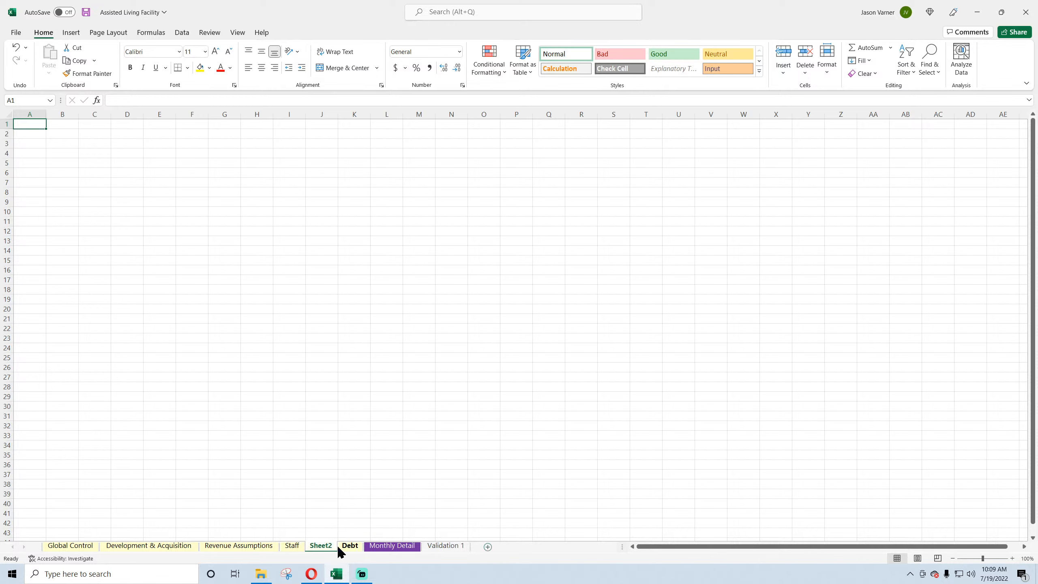
click(292, 546)
click(63, 133)
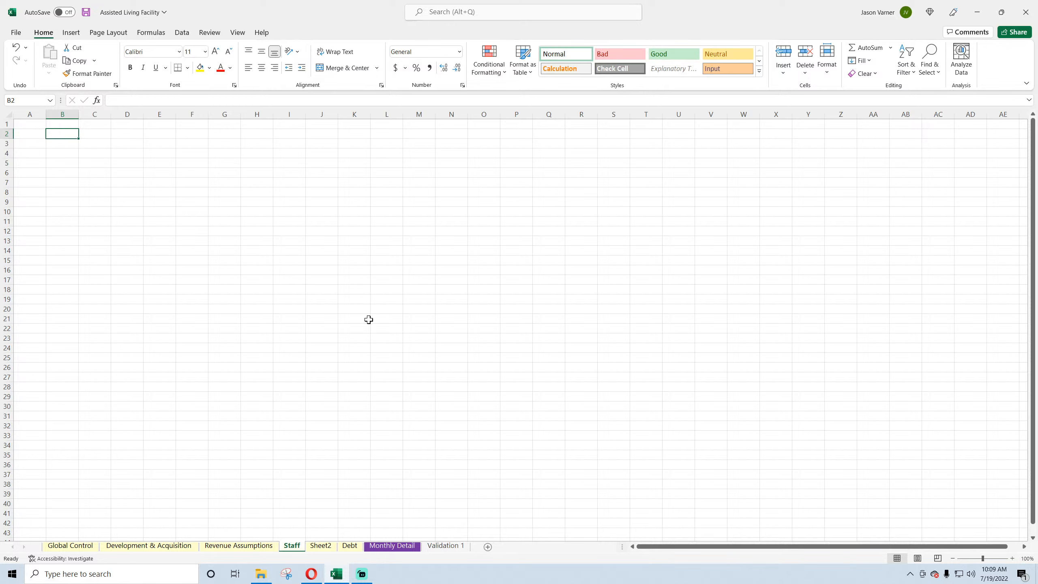
text(Hou)
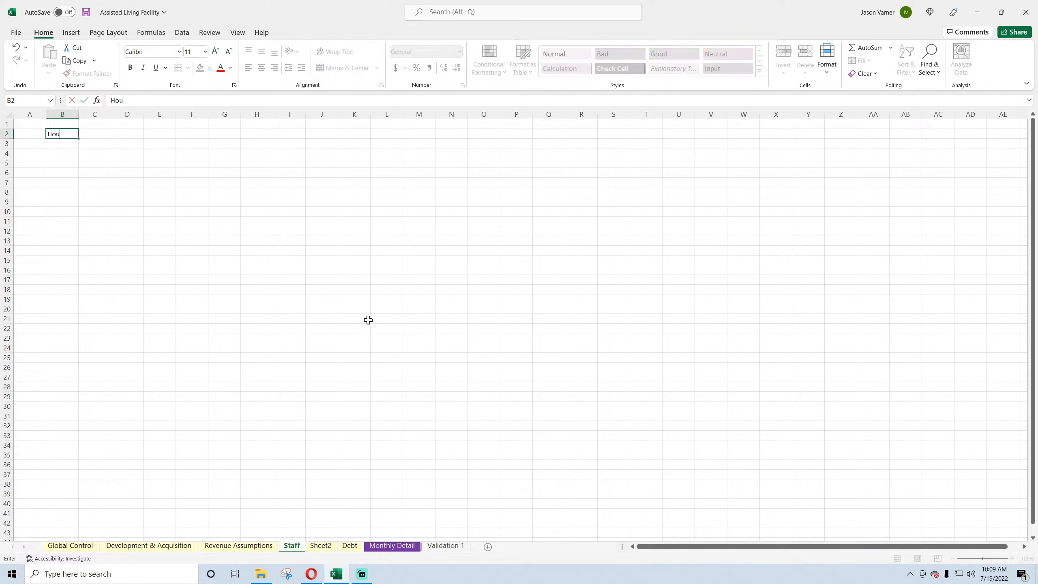
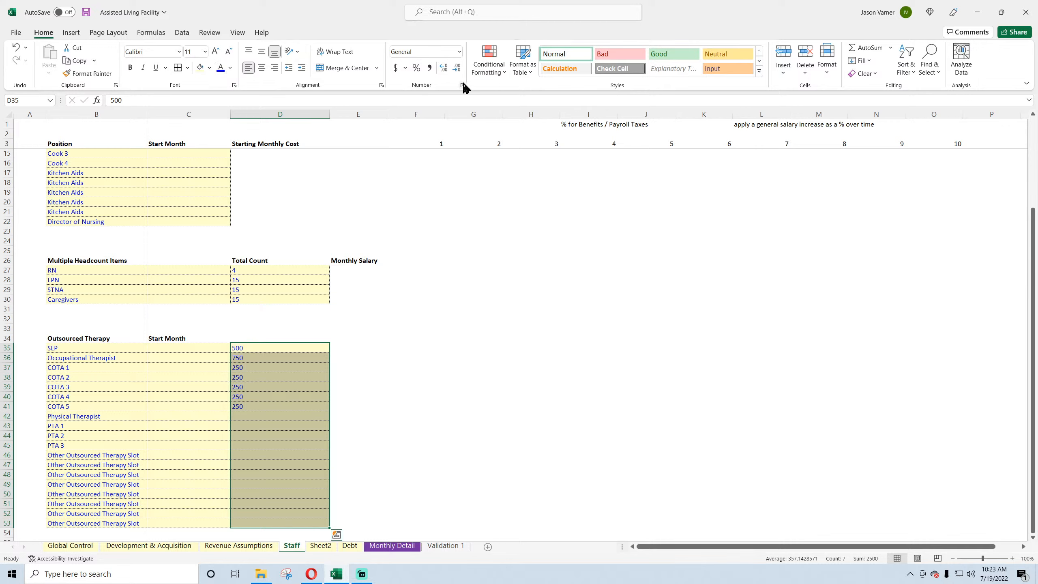
- Format the Outsourced Therapy amounts in D35:D53 as dollar currency with 0 decimal places
click(463, 85)
click(713, 166)
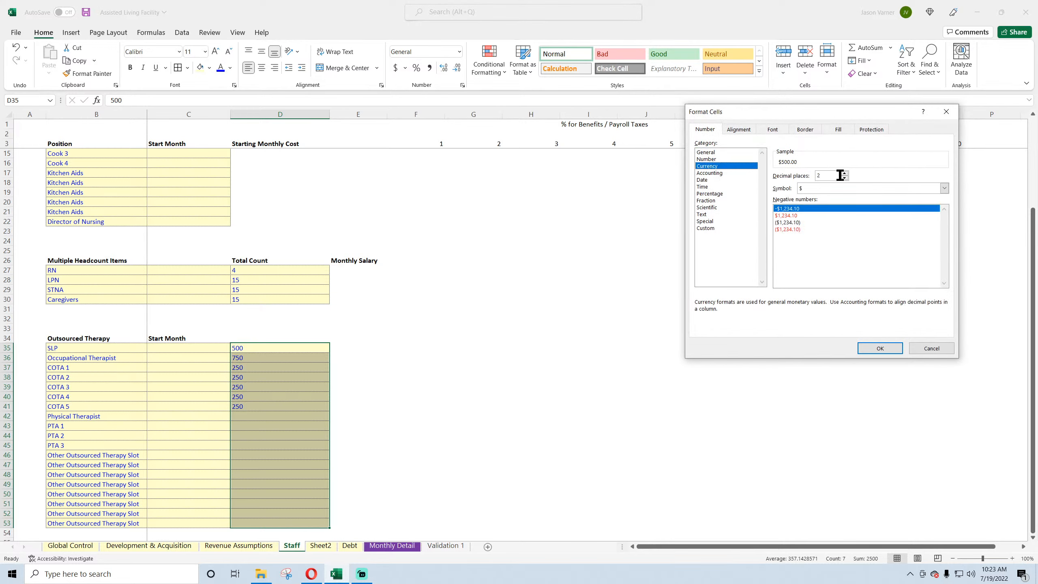
click(844, 178)
click(844, 177)
click(879, 348)
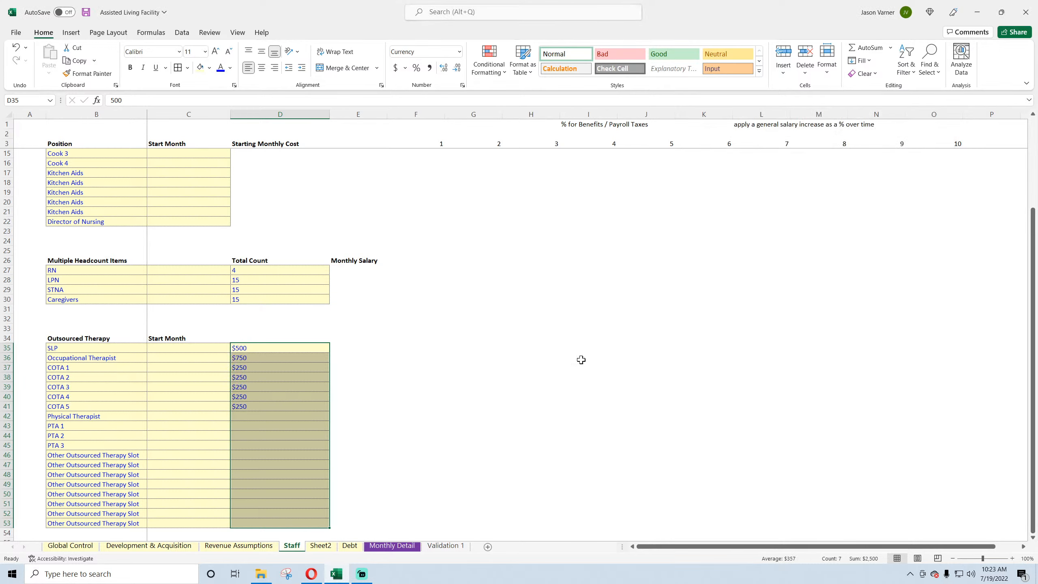
- Fill the COTA 5 amount of $250 down through D53, and set the Physical Therapist amount in D42 to $700
click(250, 408)
drag(329, 411, 332, 524)
key(Down)
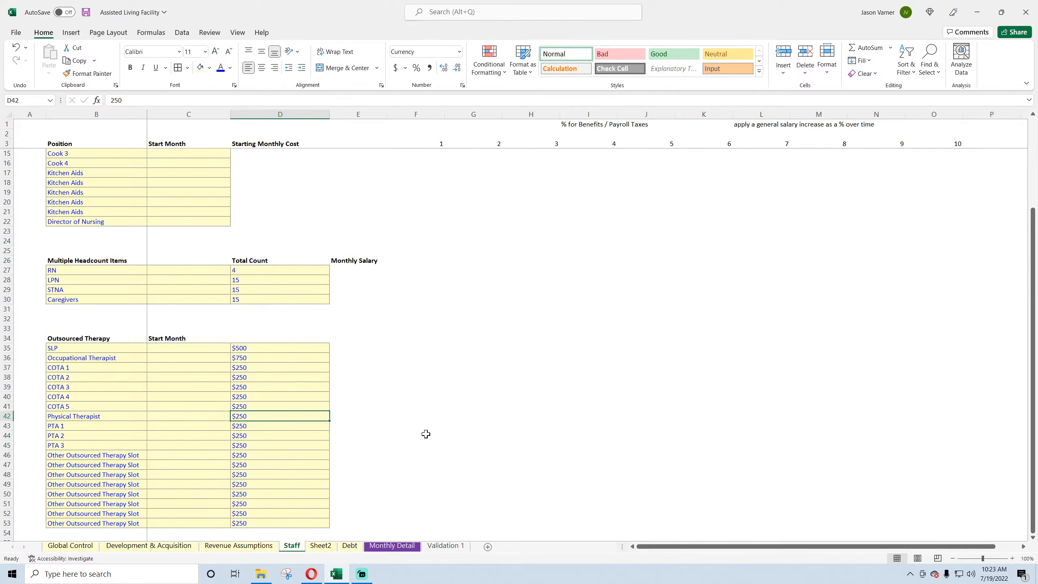
text(700)
key(Return)
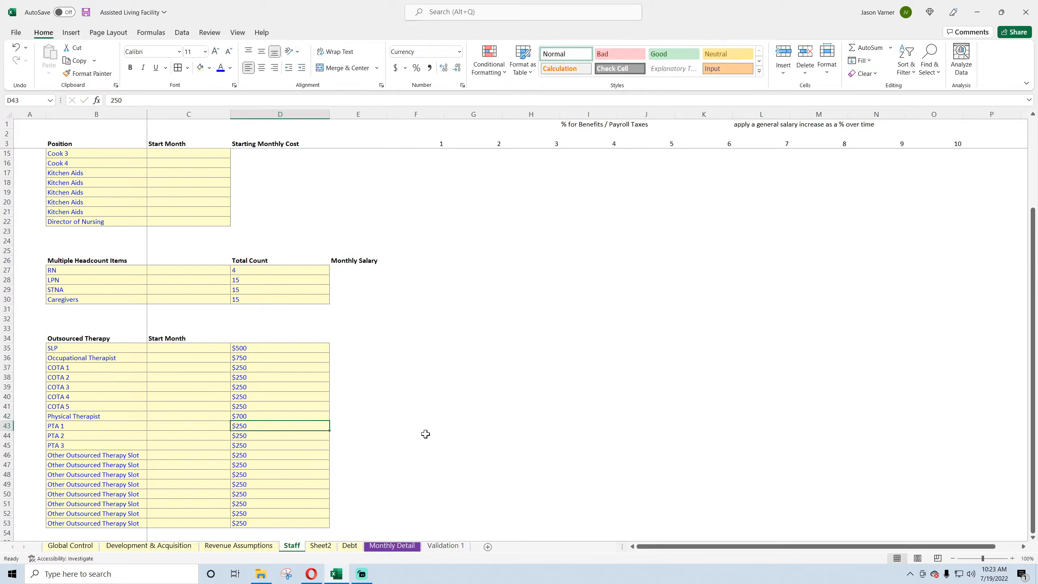
- Set the amounts for PTA 1, PTA 2 and PTA 3 in D43:D45 to $300 each
text(300)
key(Return)
text(300)
key(Return)
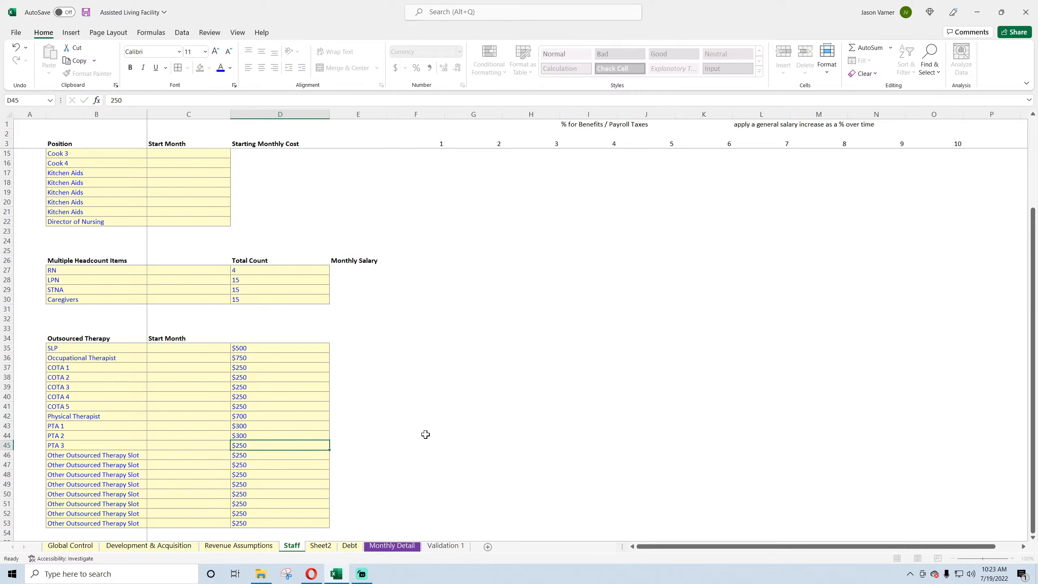
text(300)
key(Return)
- Set the amounts of all Other Outsourced Therapy Slot rows in D46:D53 to $0
text(0)
key(Return)
click(319, 453)
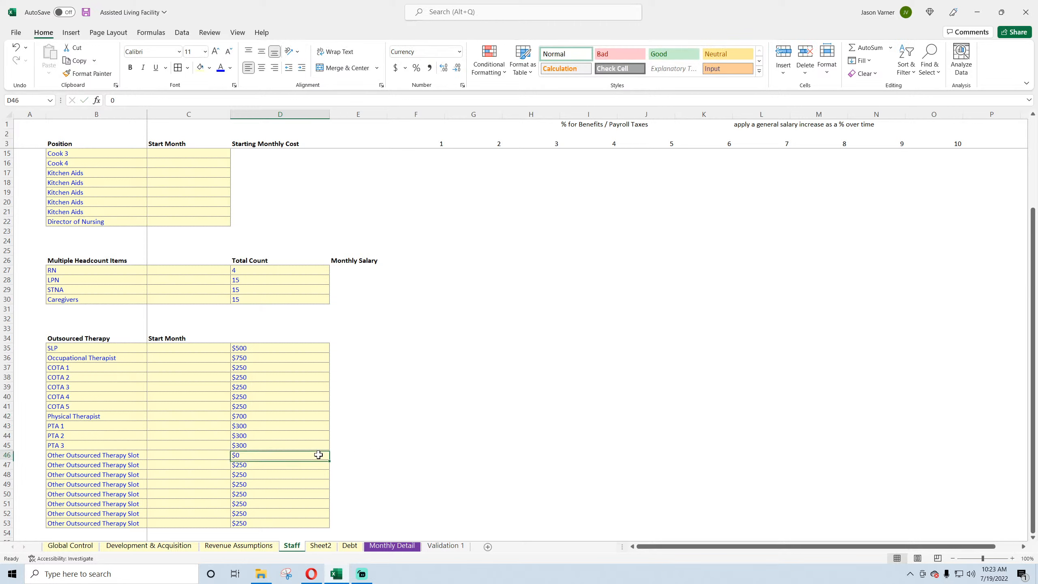
drag(329, 461, 325, 525)
- Total the Outsourced Therapy amounts in cell D54 with a sum of D35:D53
click(307, 532)
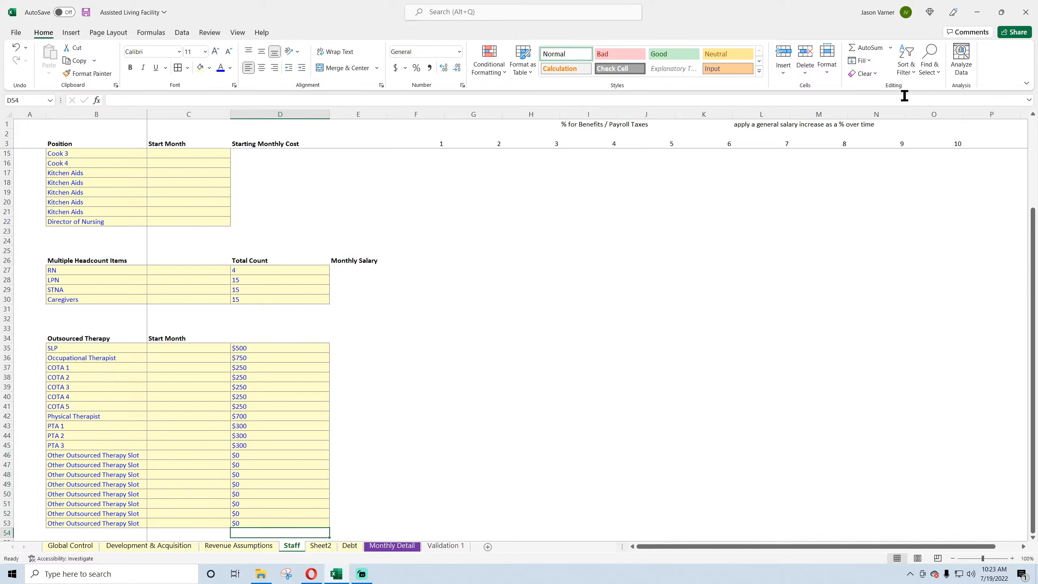
click(862, 49)
key(Return)
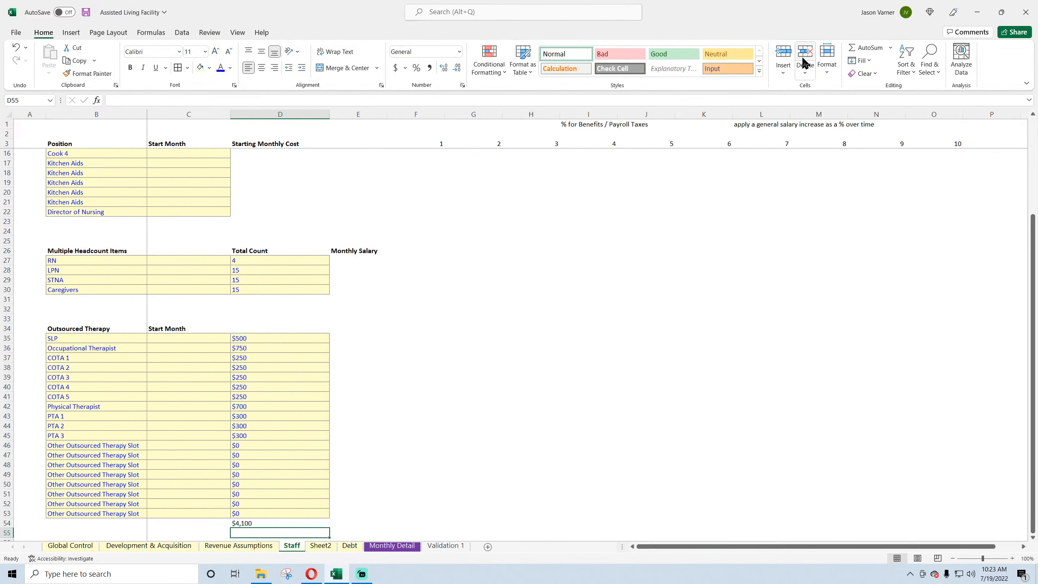
- Give the total in D54 a top and double bottom border and make it bold
click(248, 520)
click(187, 67)
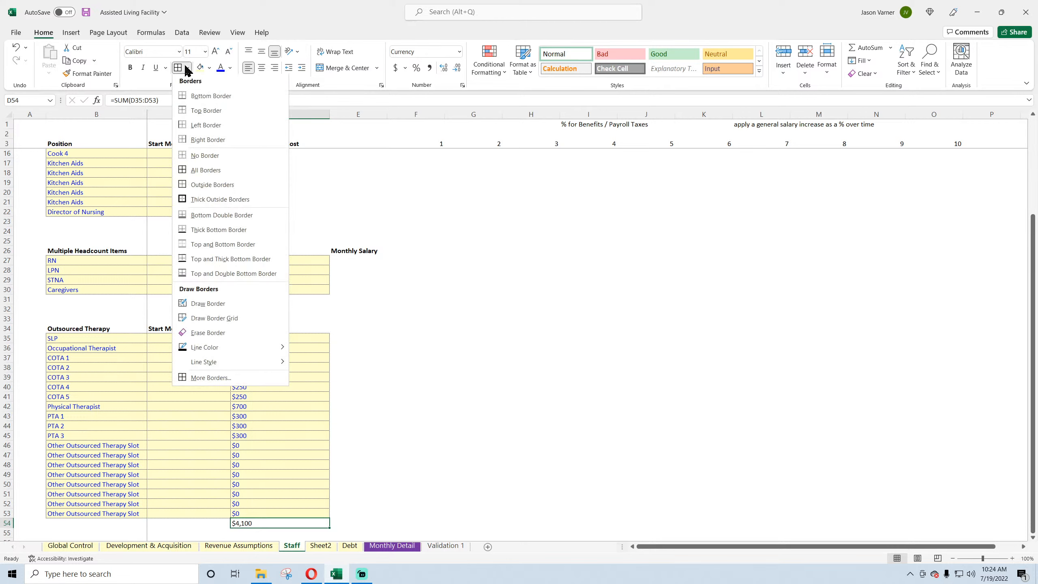
click(221, 274)
click(130, 67)
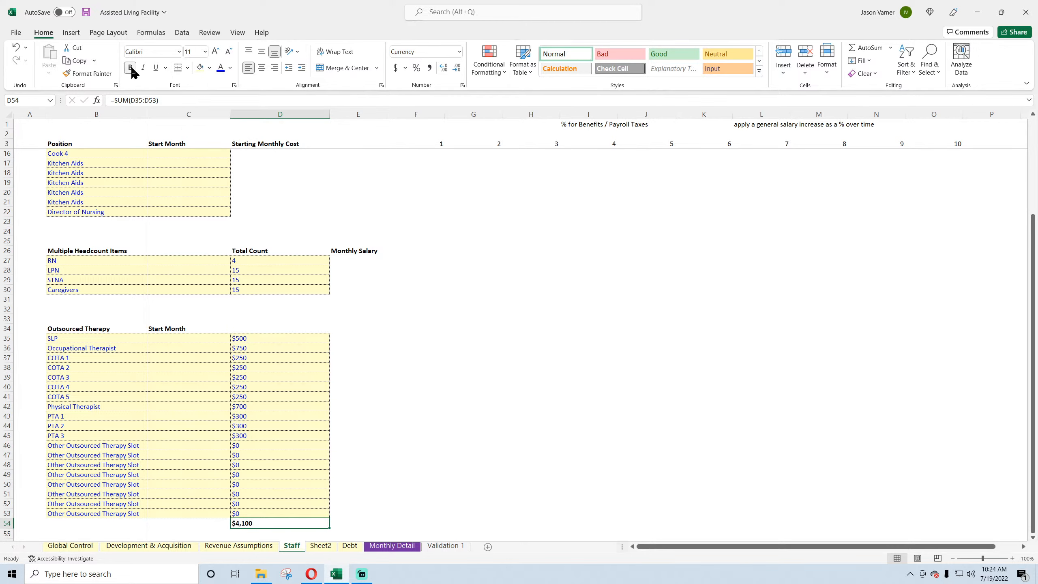
click(456, 345)
- Enter the label "ToTAL" in cell B54 beside the Outsourced Therapy sum
click(76, 525)
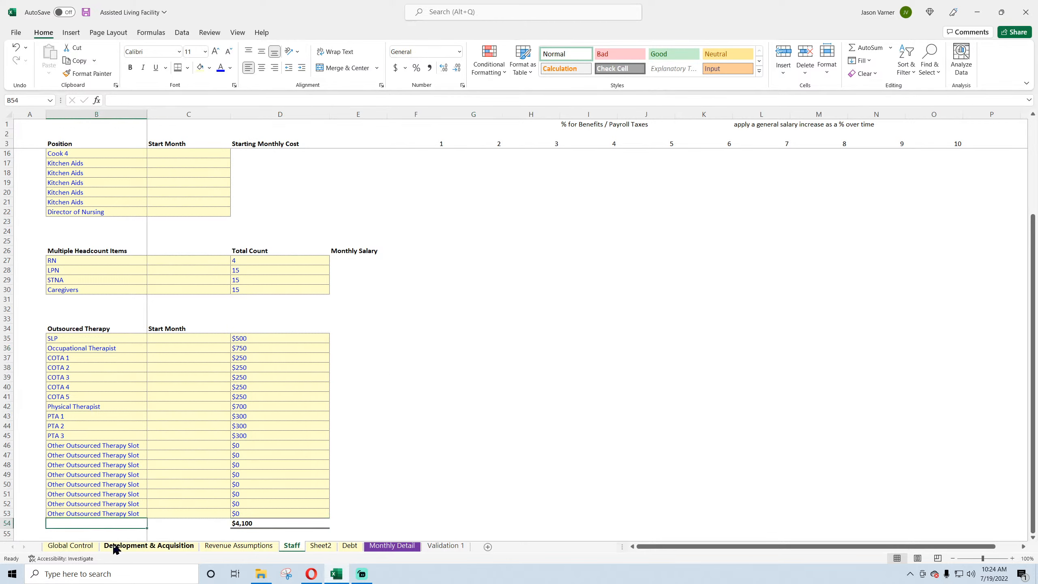
text(ToTAL)
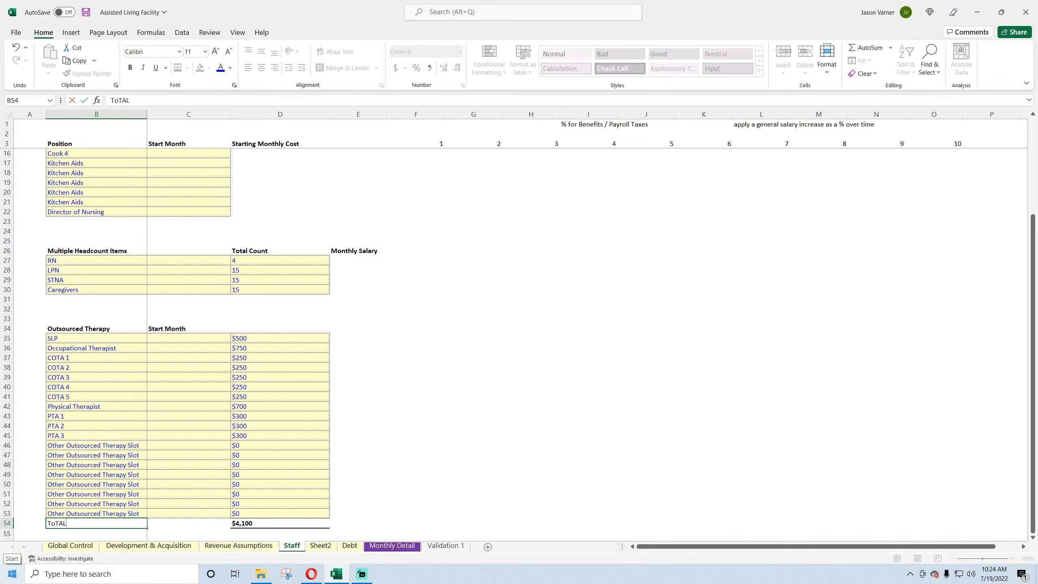
key(ctrl+Return)
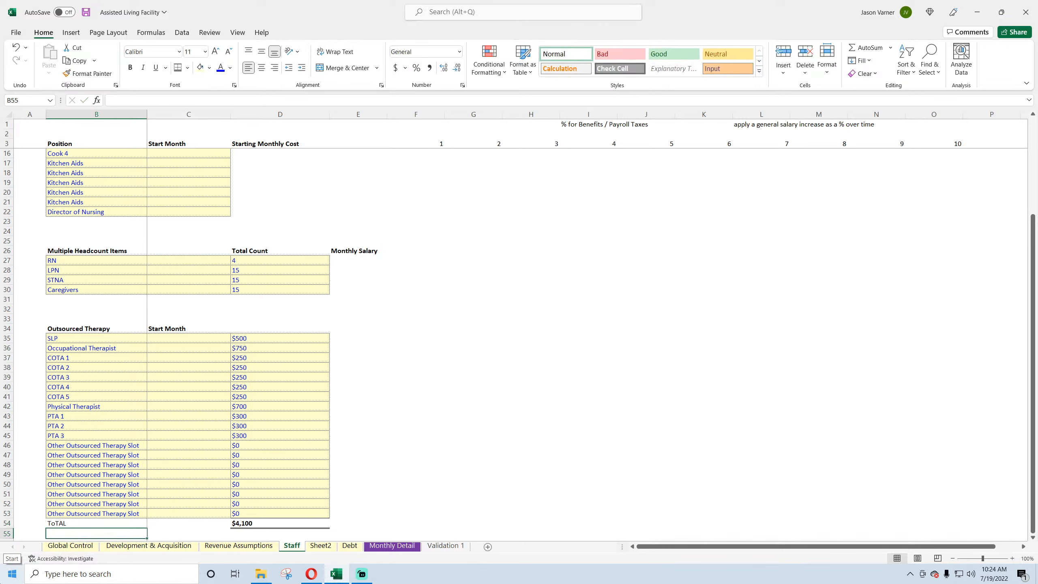
- Format the total row B54:D54 in bold with a light grey fill
drag(81, 519, 286, 523)
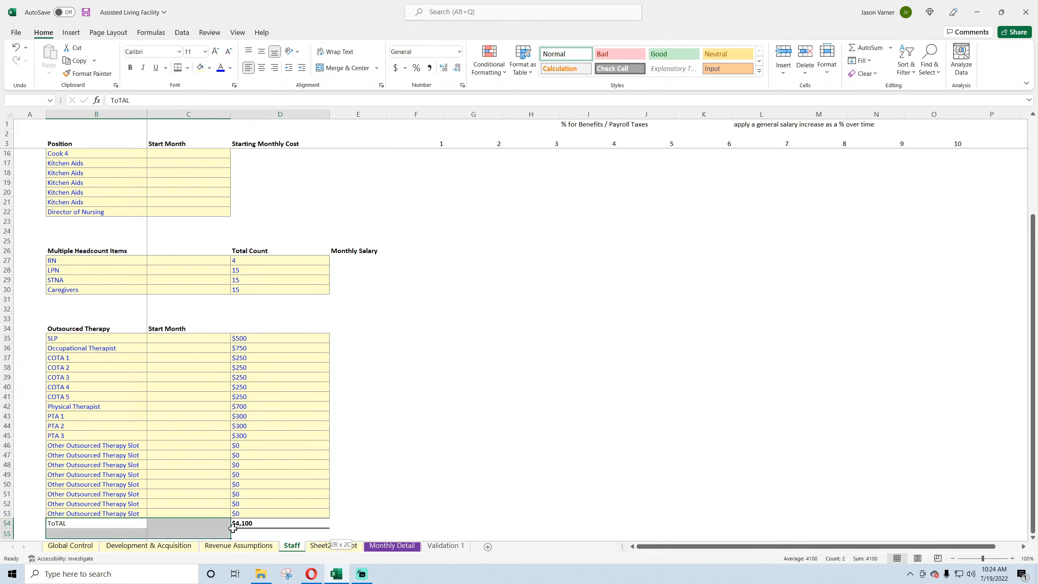
click(131, 67)
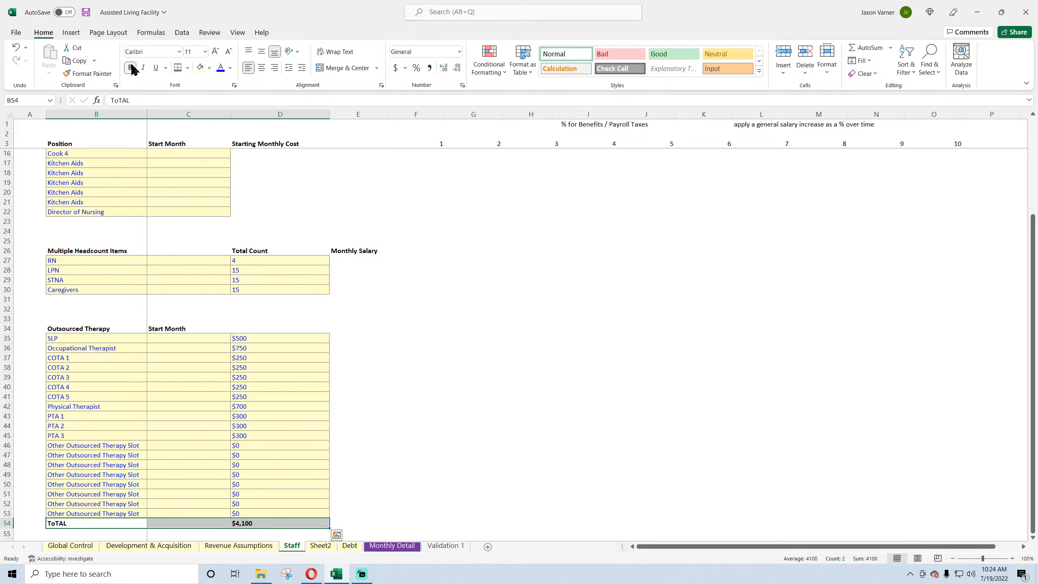
click(209, 68)
click(199, 107)
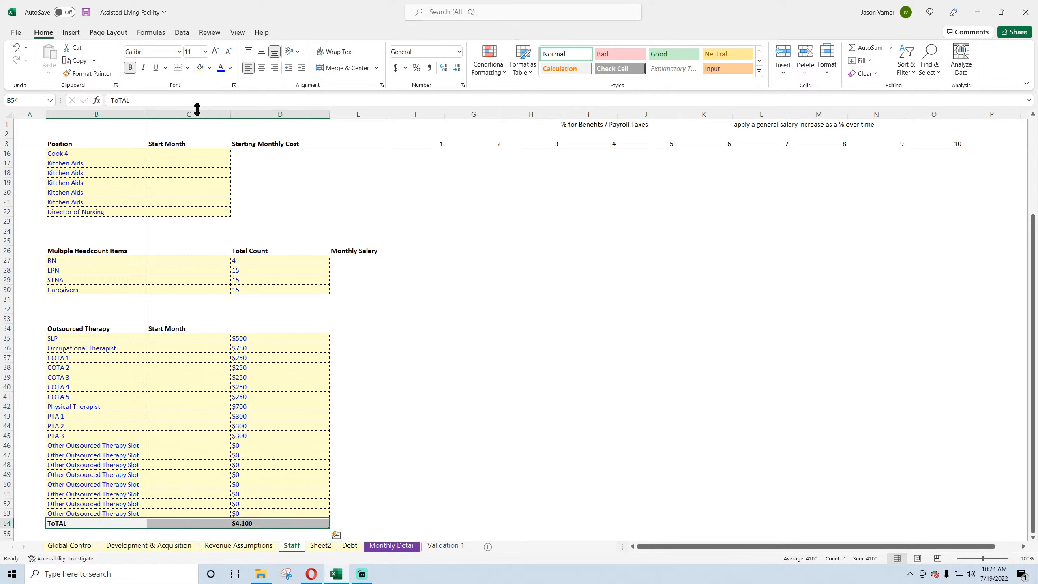
- Correct the capitalization of the label in B54 to "TOTAL"
double_click(53, 525)
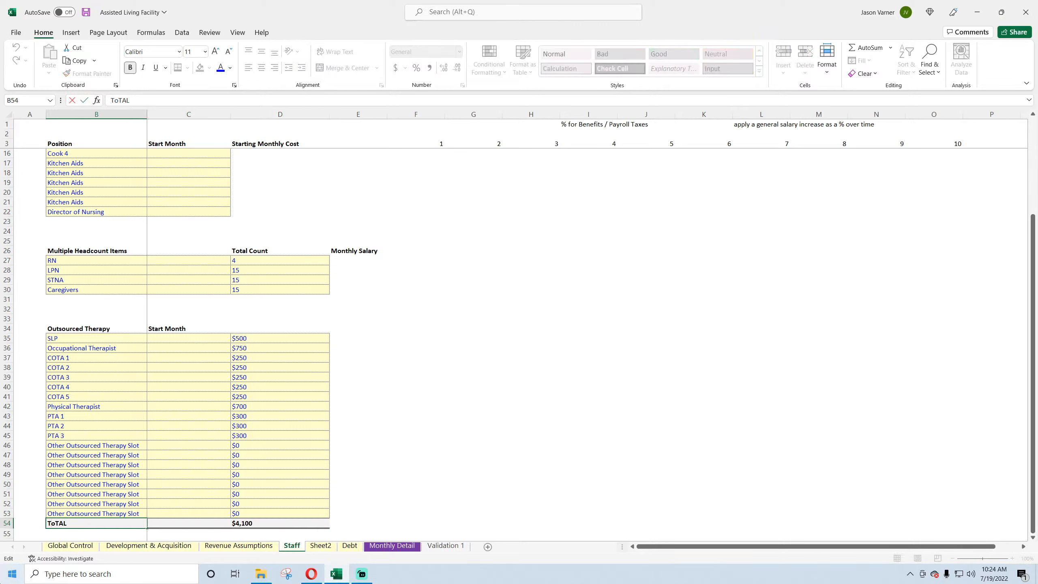
key(BackSpace)
text(O)
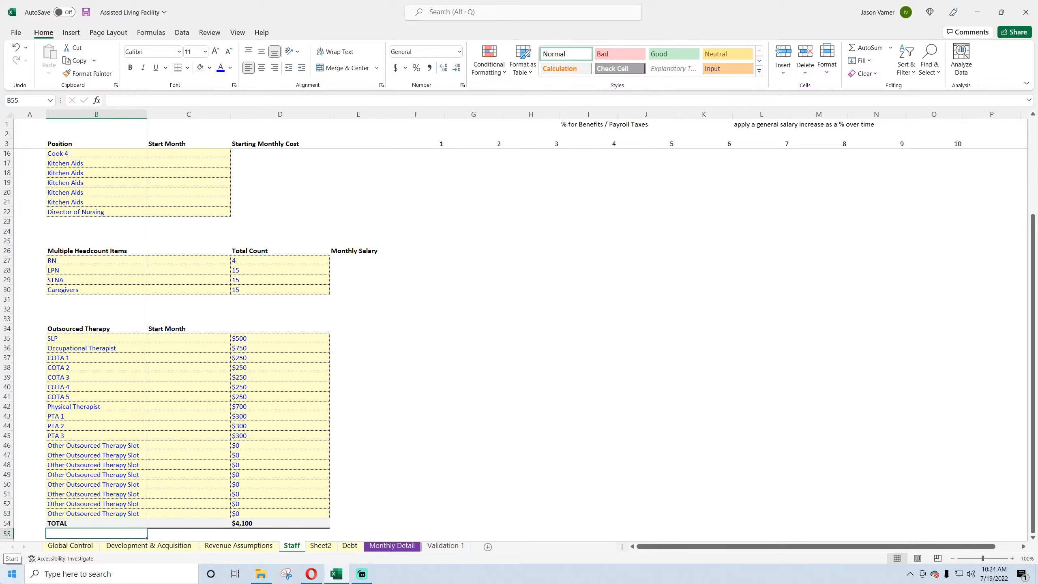
key(Return)
- Check the live stream analytics in YouTube Studio in the Opera browser, and return to the Staff sheet in Excel
click(314, 575)
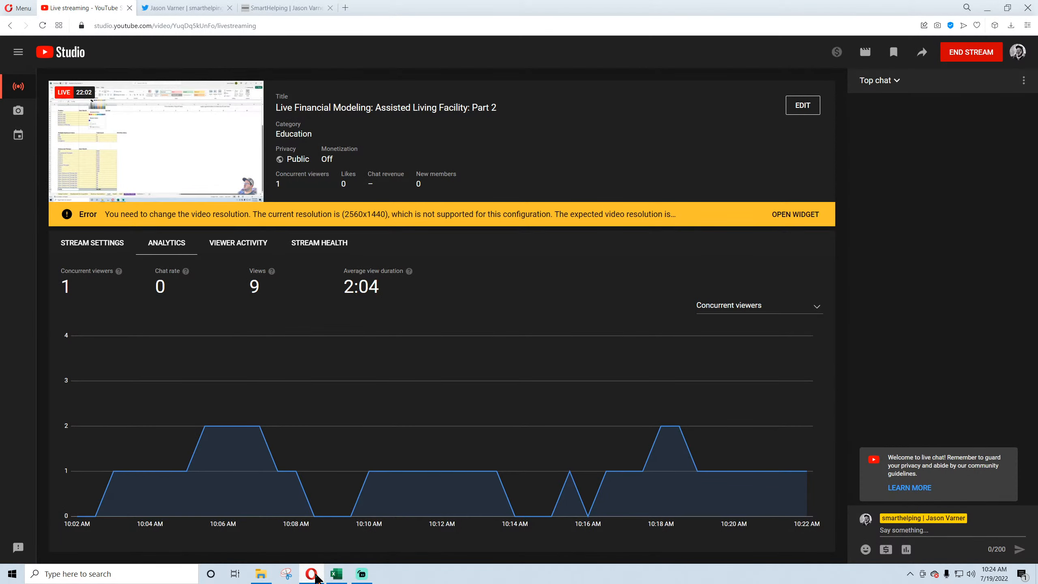
click(336, 574)
click(498, 412)
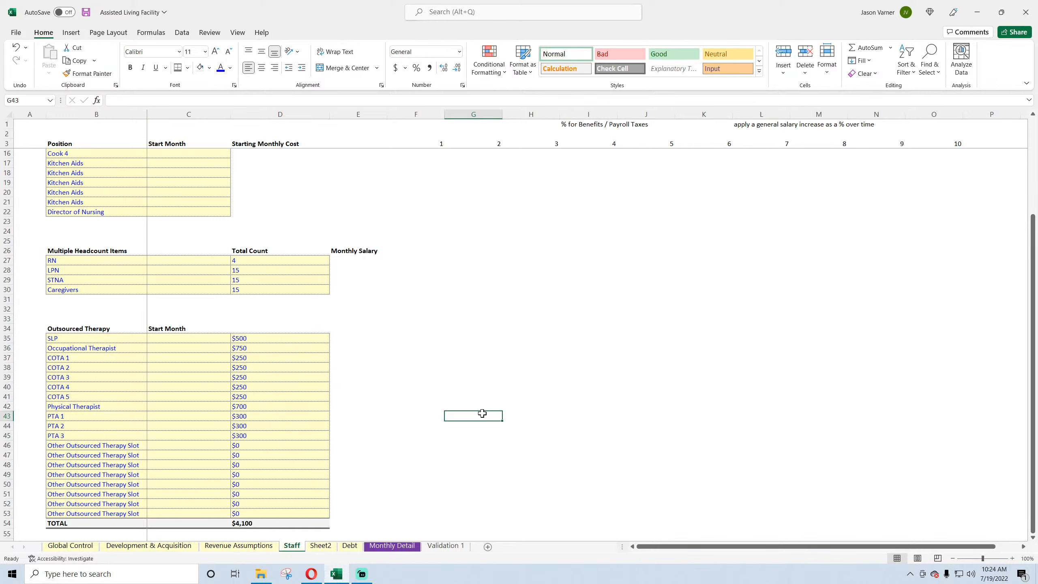
- Review the Outsourced Therapy, Multiple Headcount Items and Position sections of the Staff sheet
click(167, 338)
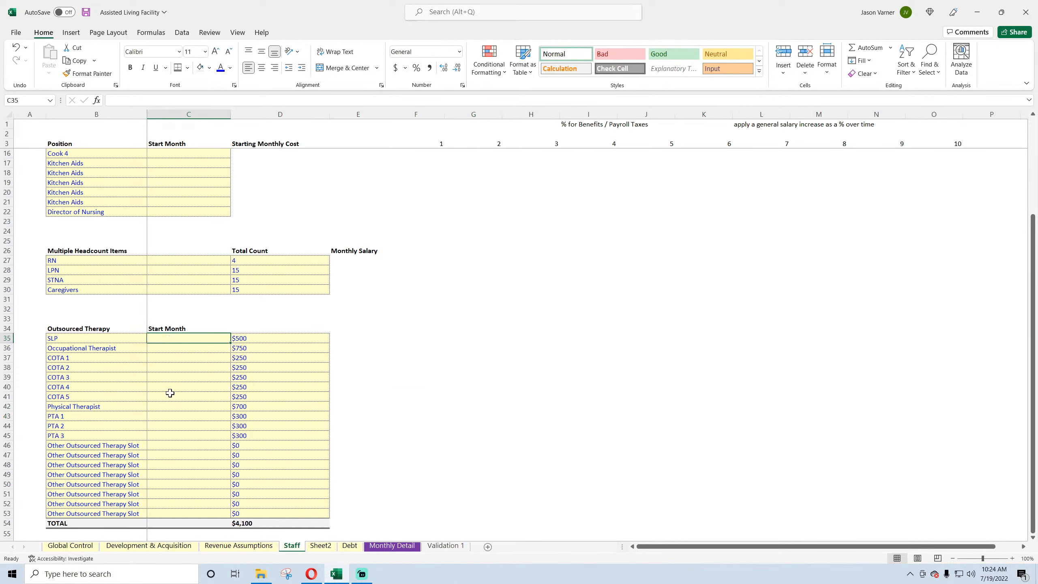
click(82, 338)
click(80, 367)
click(77, 406)
click(87, 328)
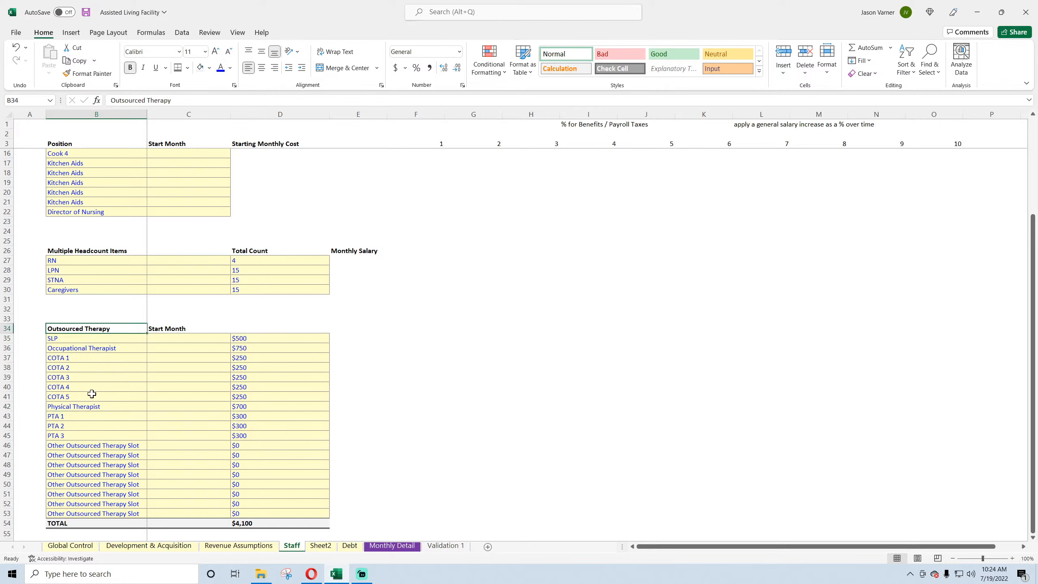
scroll(91, 393, up, 4)
click(86, 358)
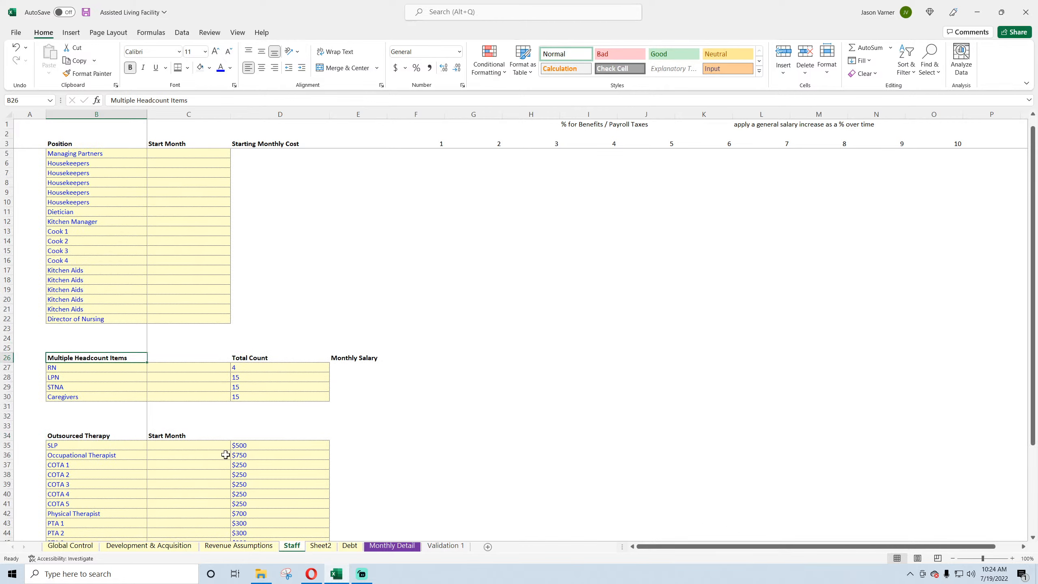
click(94, 376)
scroll(95, 385, up, 1)
click(86, 154)
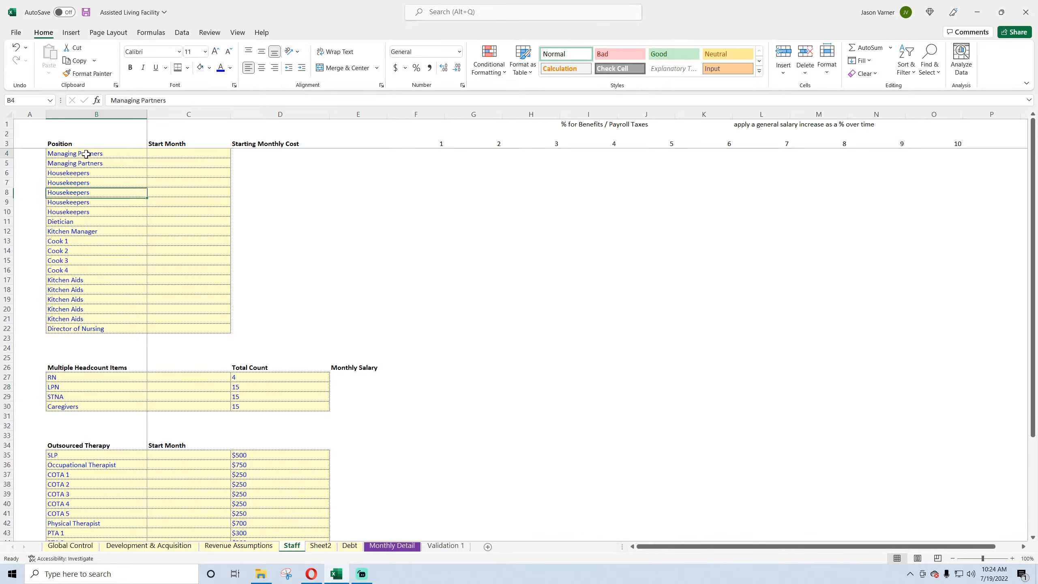
drag(86, 154, 215, 327)
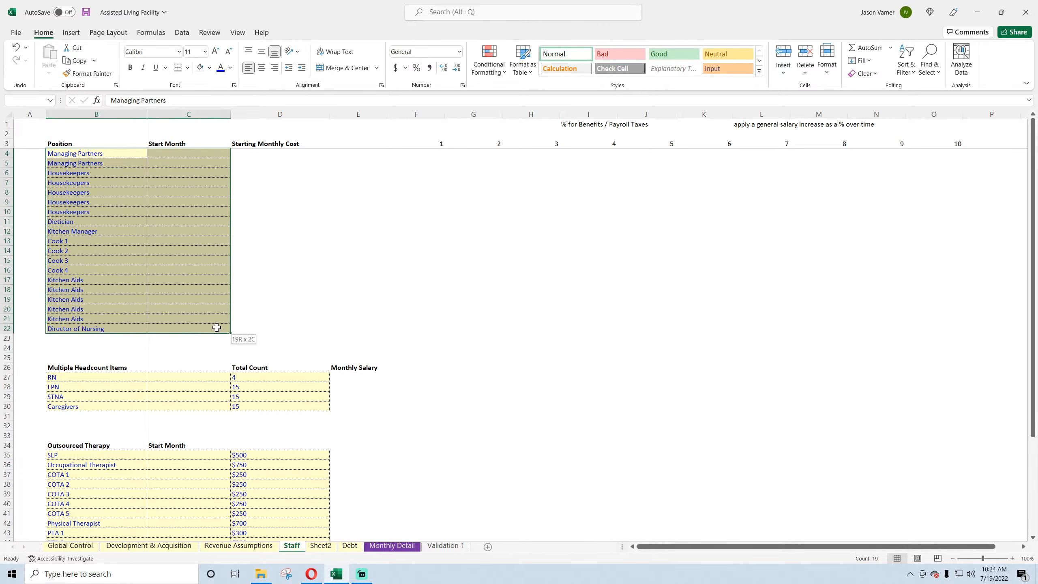
click(468, 260)
- Move the "% for Benefits / Payroll Taxes" text from I1 to E3, beside the Starting Monthly Cost header
click(587, 125)
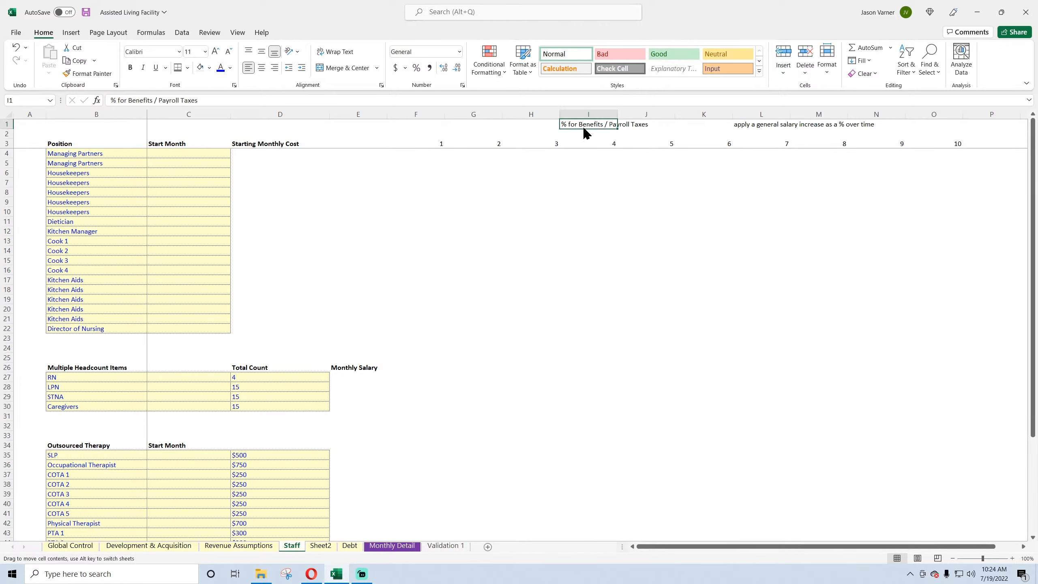
drag(587, 133, 375, 154)
drag(376, 153, 374, 152)
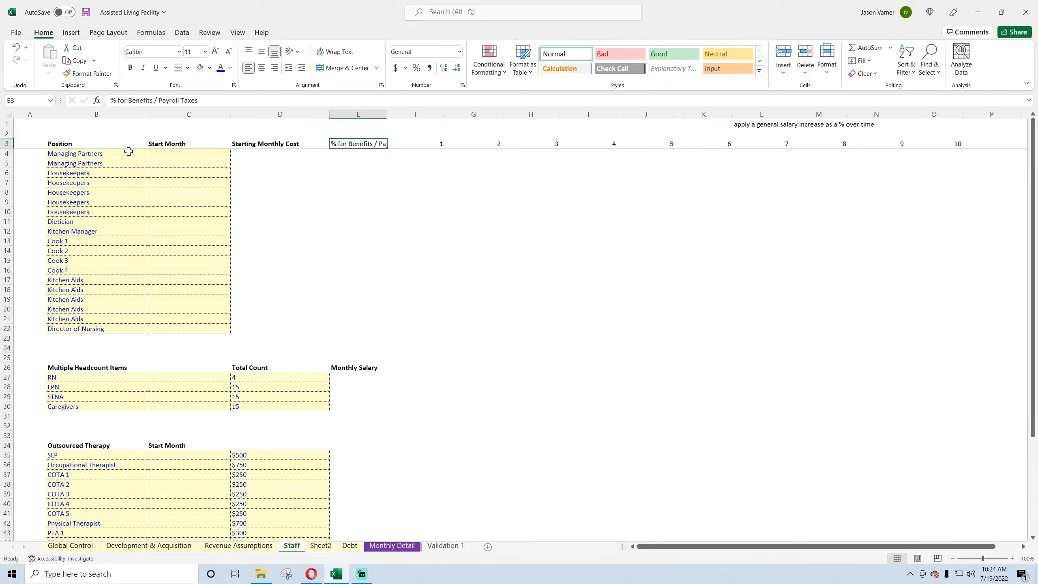
click(64, 152)
drag(64, 153, 84, 327)
drag(82, 378, 82, 404)
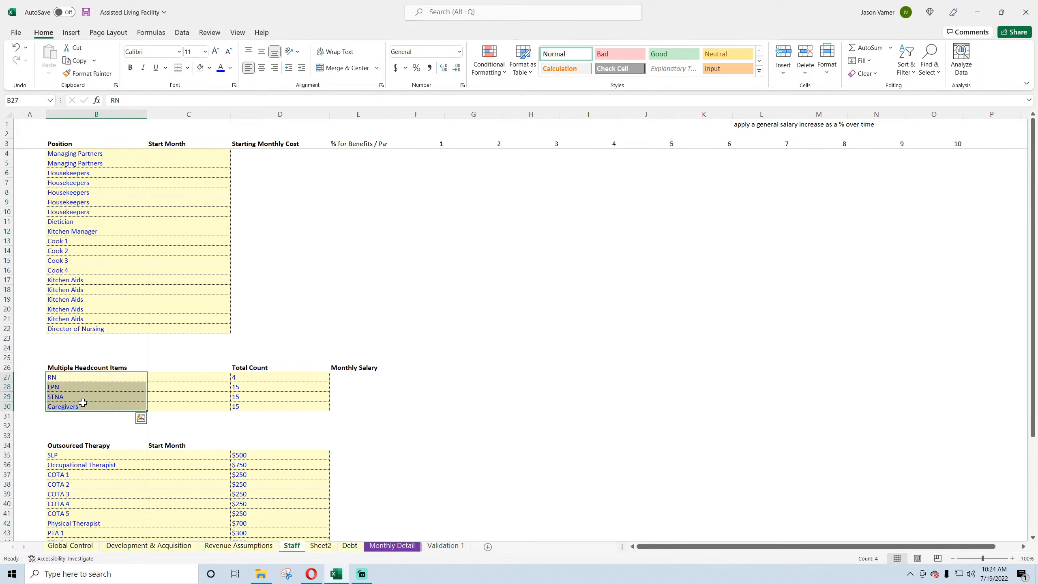
drag(257, 380, 261, 404)
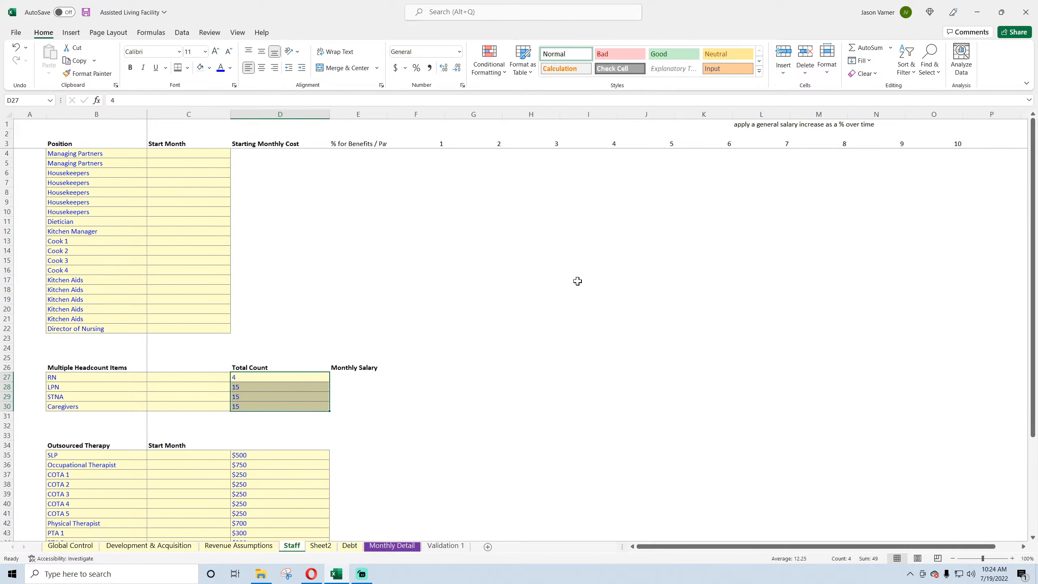
- Widen column E to fit the "% for Benefits / Payroll Taxes" header and insert a blank column before the month 1 column
click(347, 143)
drag(387, 114, 435, 112)
click(816, 126)
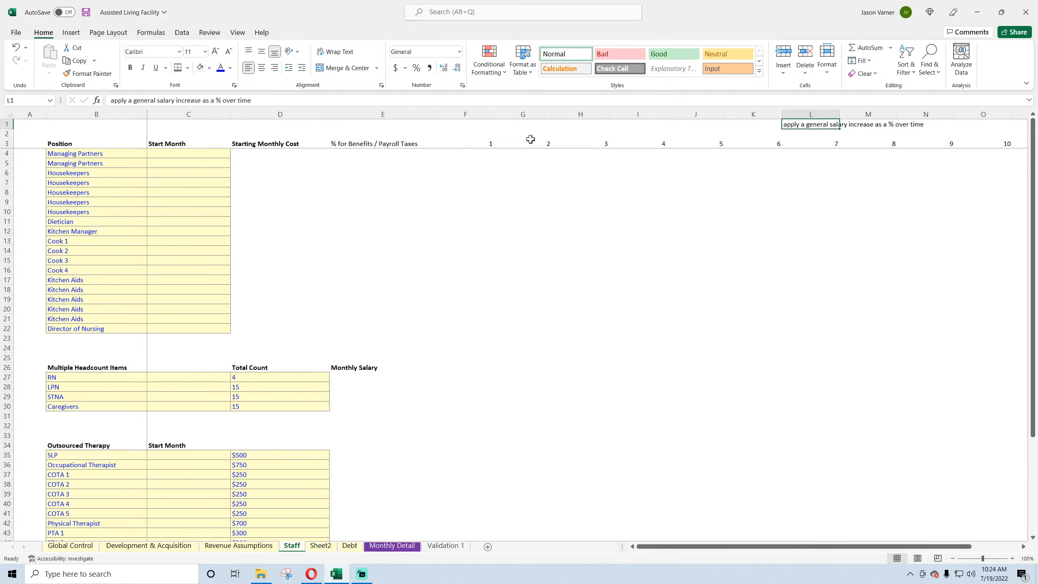
click(480, 140)
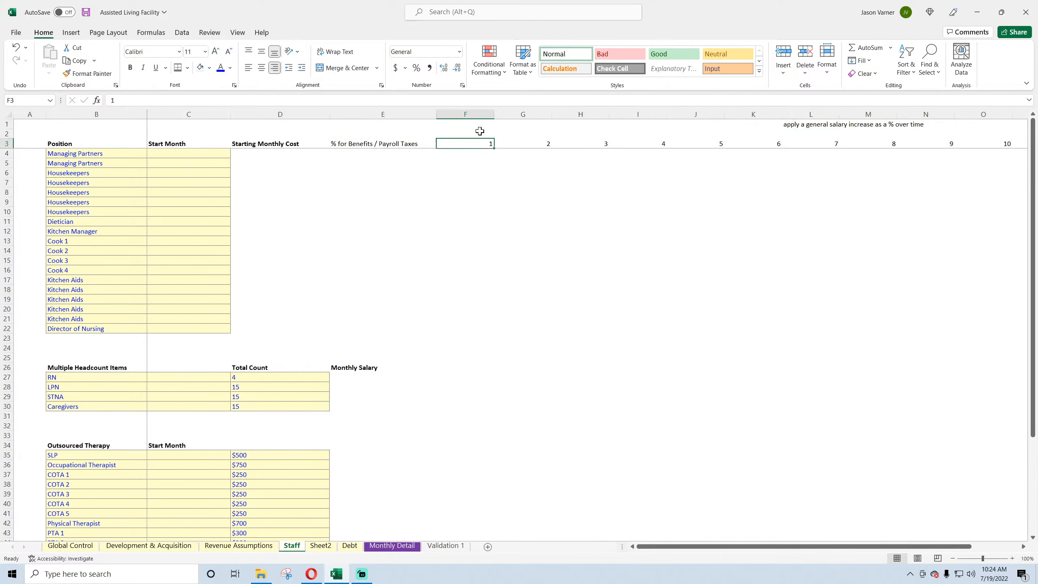
right_click(477, 110)
click(506, 219)
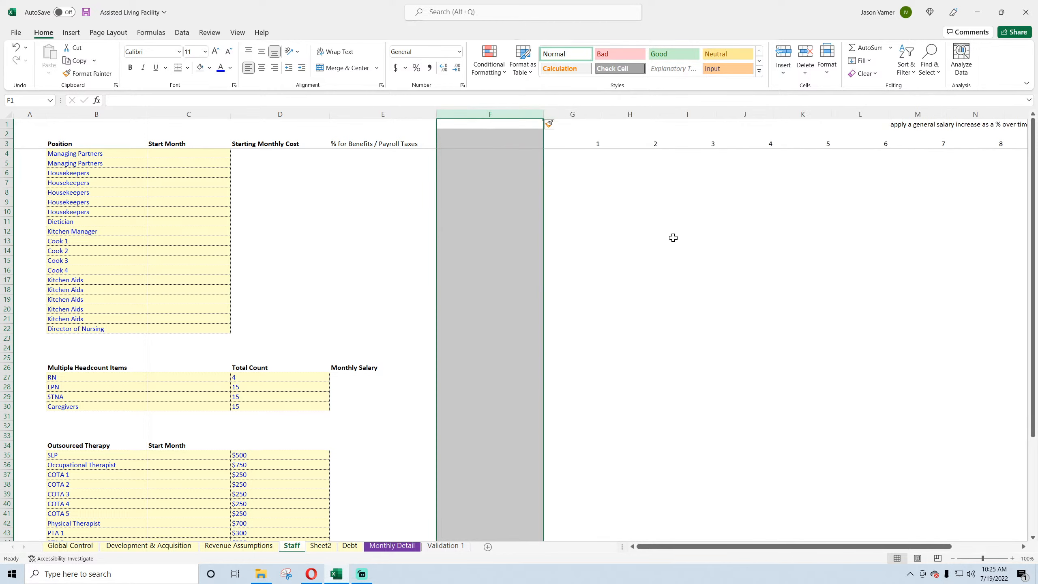
click(673, 238)
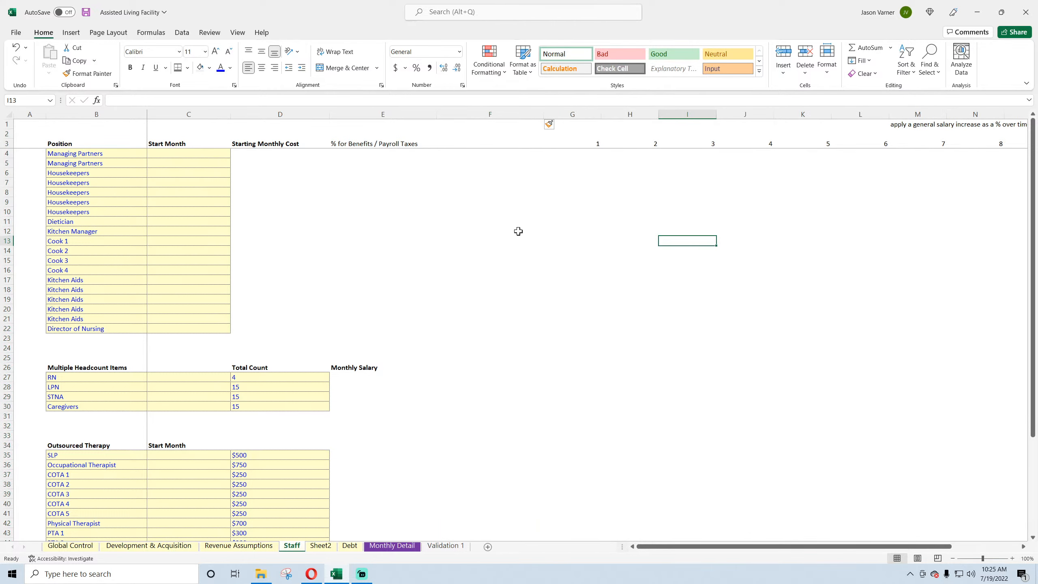
- Insert 11 rows below the Director of Nursing row and fill that position down through row 33
scroll(515, 231, down, 10)
scroll(514, 232, up, 10)
click(84, 328)
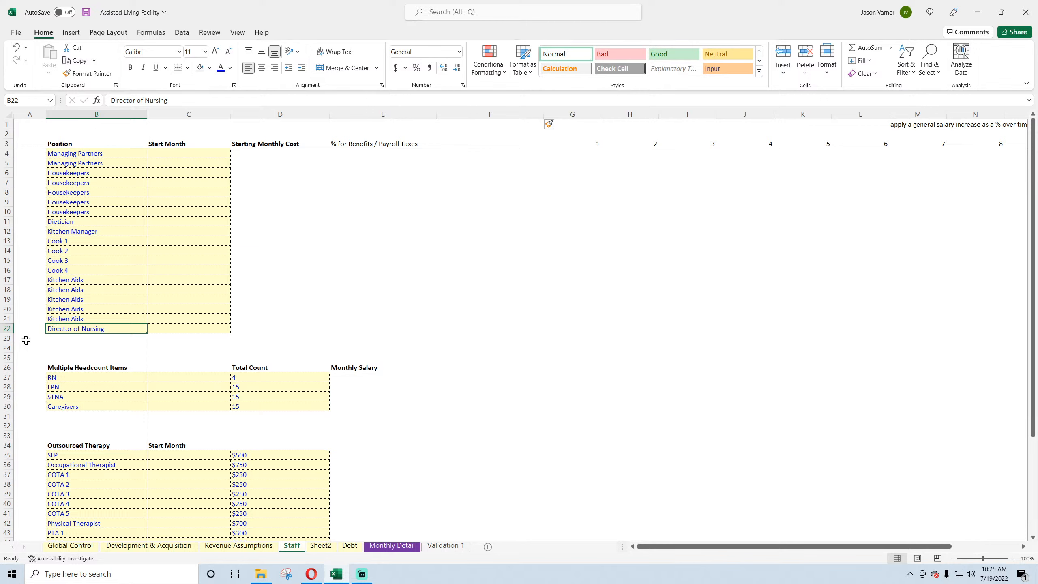
drag(4, 338, 4, 435)
right_click(4, 406)
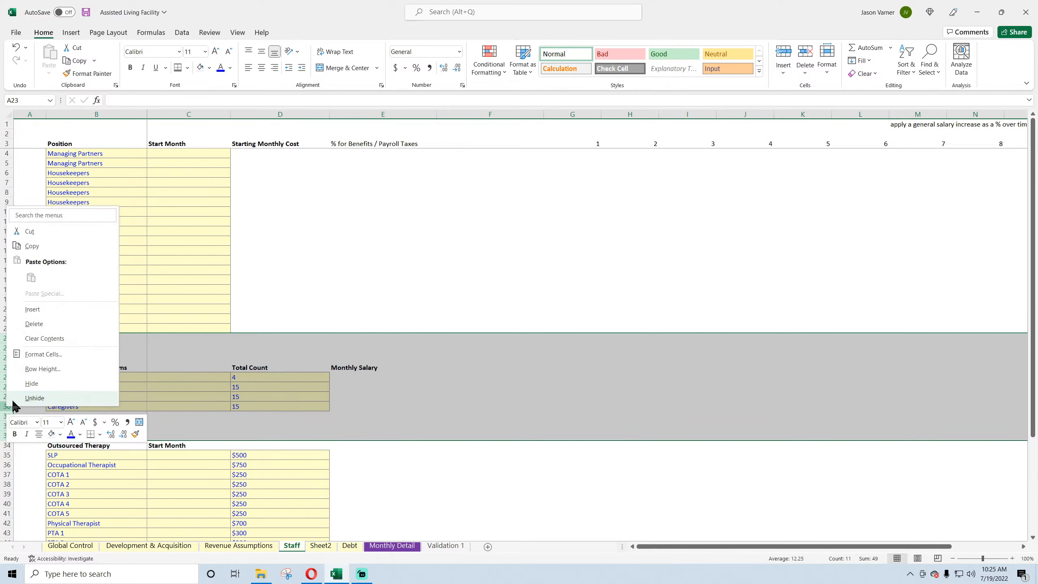
click(41, 313)
click(127, 329)
mouse_move(127, 329)
mouse_down()
mouse_move(231, 333)
mouse_move(216, 436)
mouse_up()
- Enter the positions "Adminssion Coordinator", "Secretary" and "Admin. Assistant" in B23 to B25
click(77, 338)
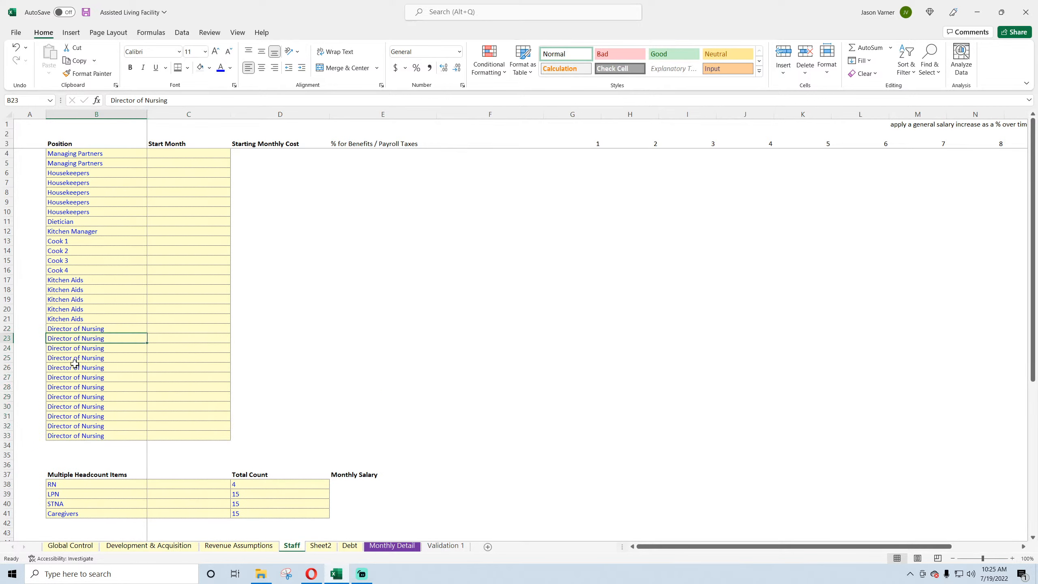
text(Adminssion )
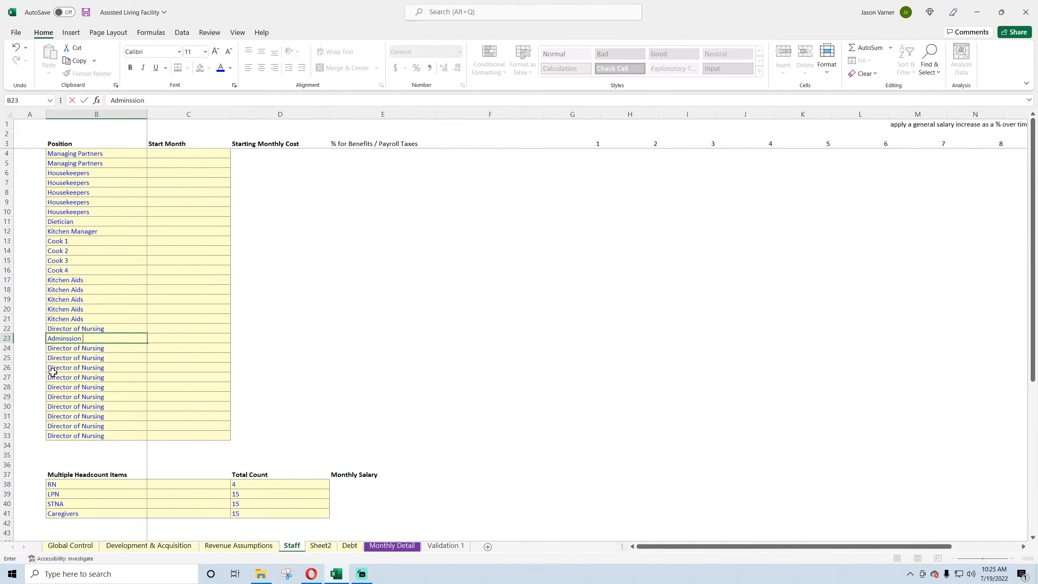
text(Coordinator)
key(Return)
text(Se)
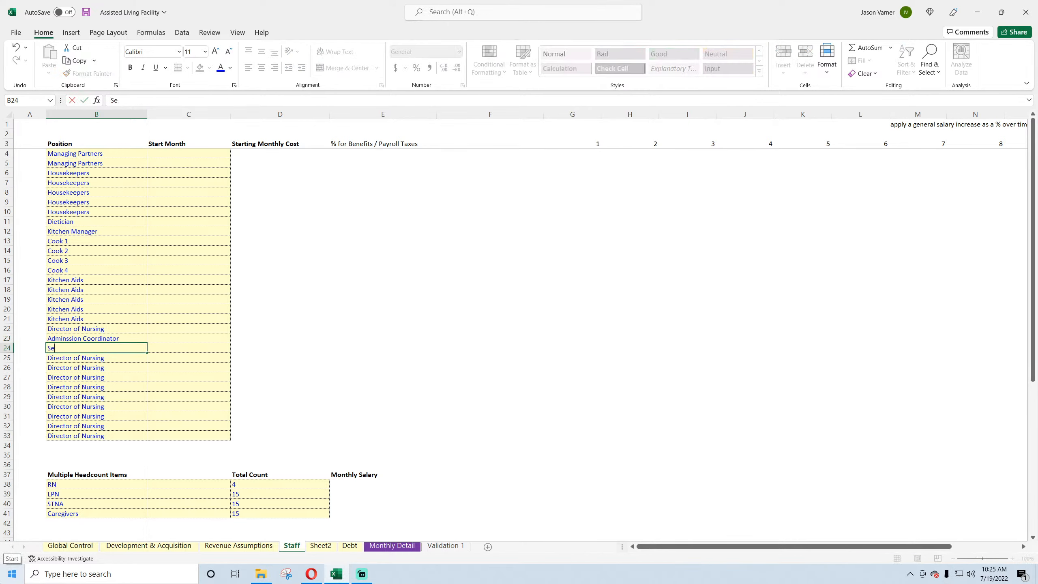
text(cretary)
key(Return)
text(Admin.)
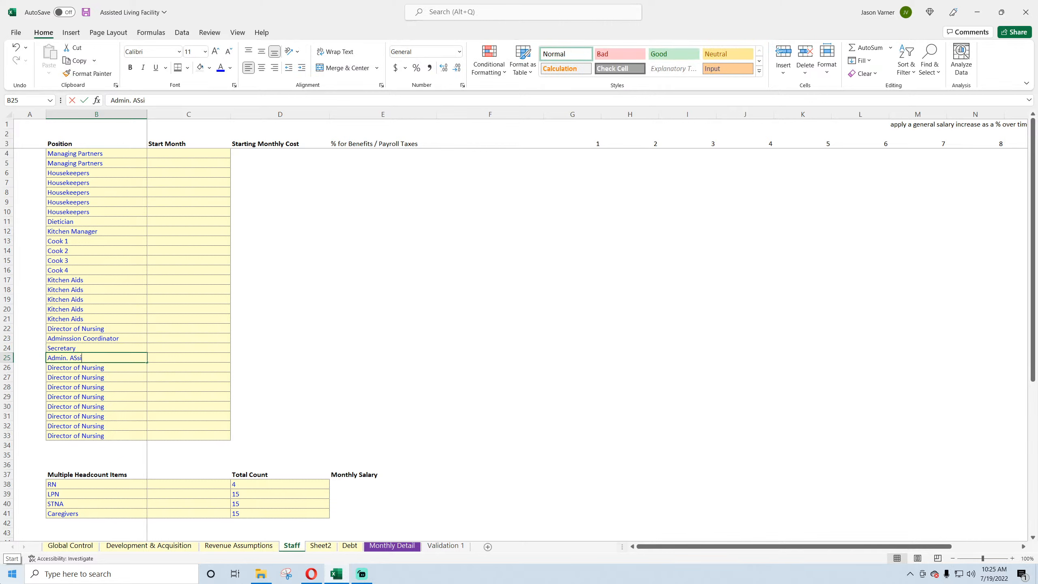
text( Assistant)
key(Return)
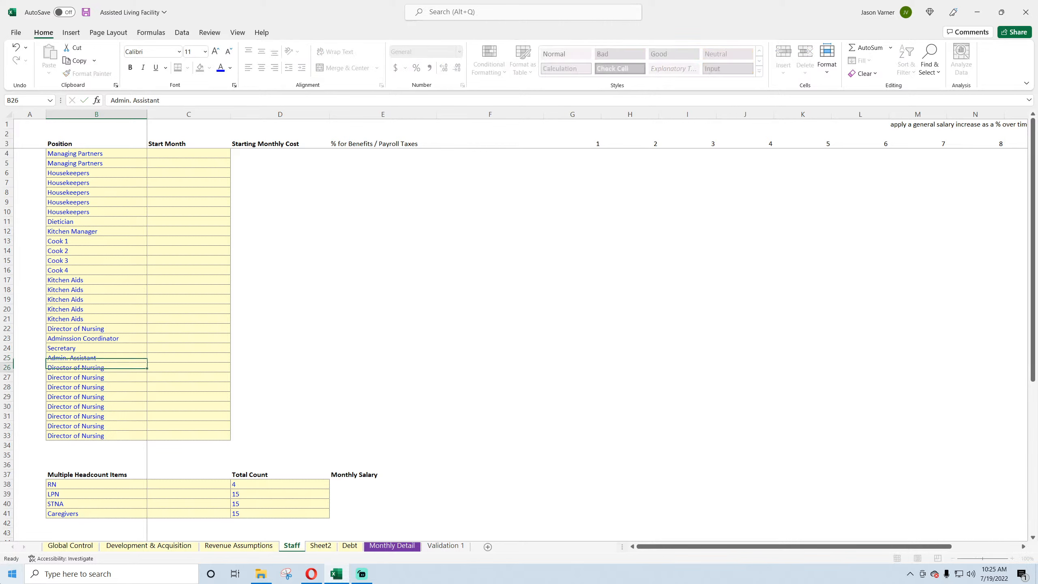
- Enter "Other Positions" in B26 and fill it down through B33
text(Other Salary)
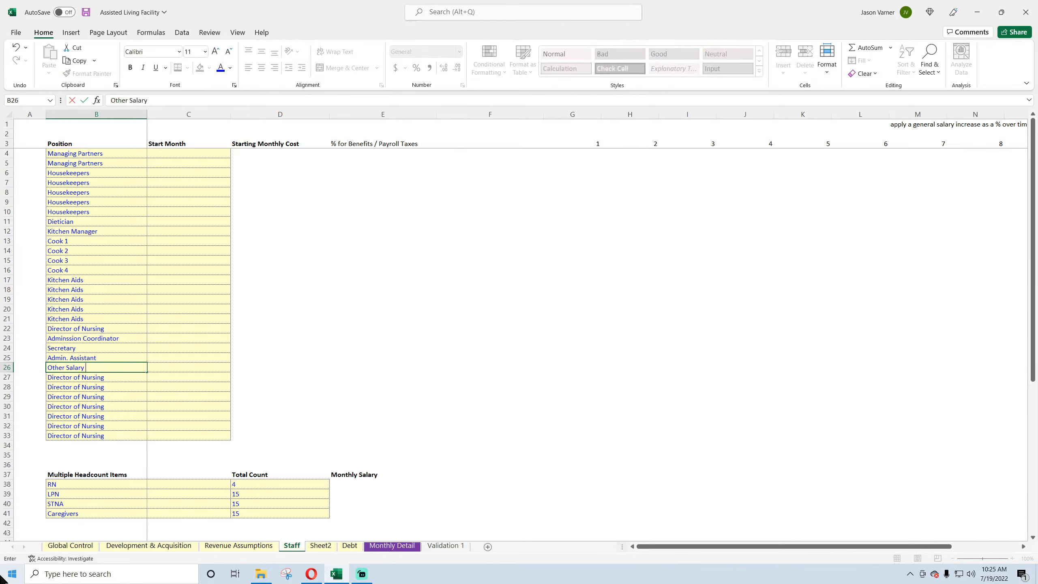
key(BackSpace)
key(BackSpace)
key(BackSpace)
key(BackSpace)
key(BackSpace)
key(BackSpace)
key(BackSpace)
key(BackSpace)
key(BackSpace)
key(BackSpace)
key(BackSpace)
key(BackSpace)
key(BackSpace)
key(BackSpace)
key(BackSpace)
key(BackSpace)
key(BackSpace)
key(BackSpace)
key(BackSpace)
key(BackSpace)
key(BackSpace)
key(BackSpace)
key(BackSpace)
key(BackSpace)
key(BackSpace)
text(Positions)
key(Return)
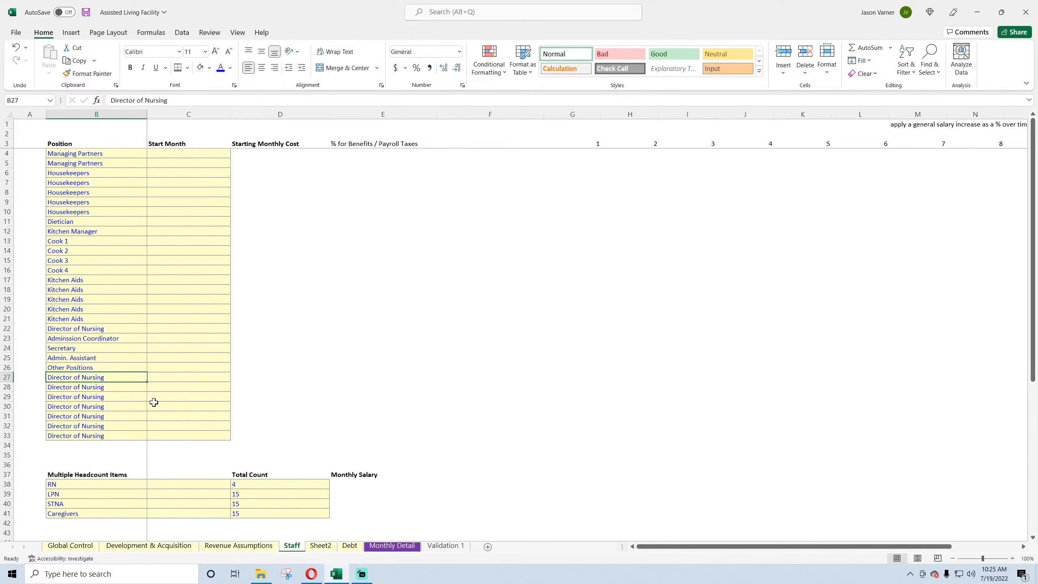
click(127, 367)
drag(146, 373, 137, 439)
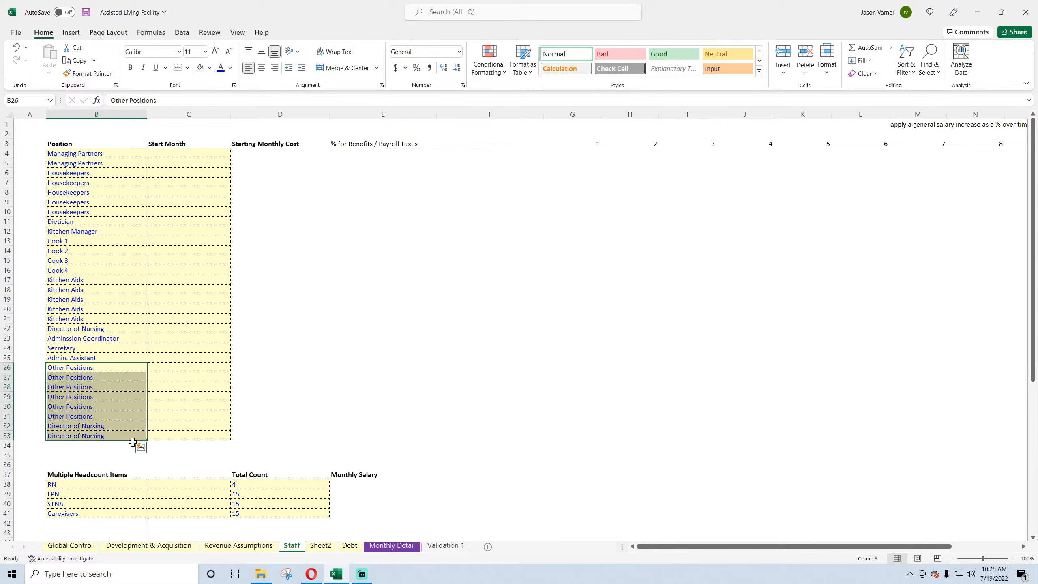
click(441, 280)
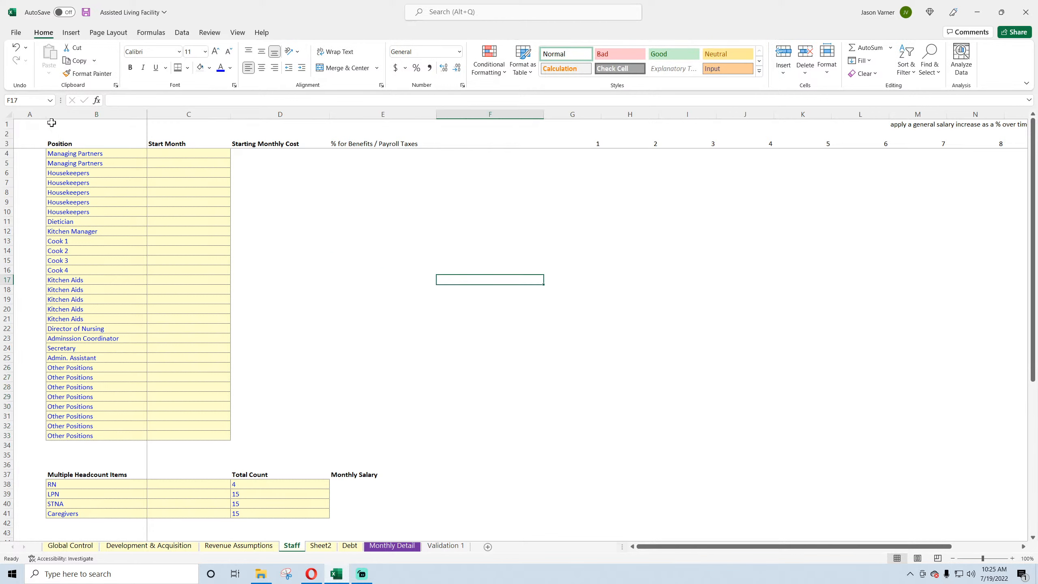
- Narrow column A and add four more "Other Positions" rows starting at row 28
drag(46, 114, 30, 115)
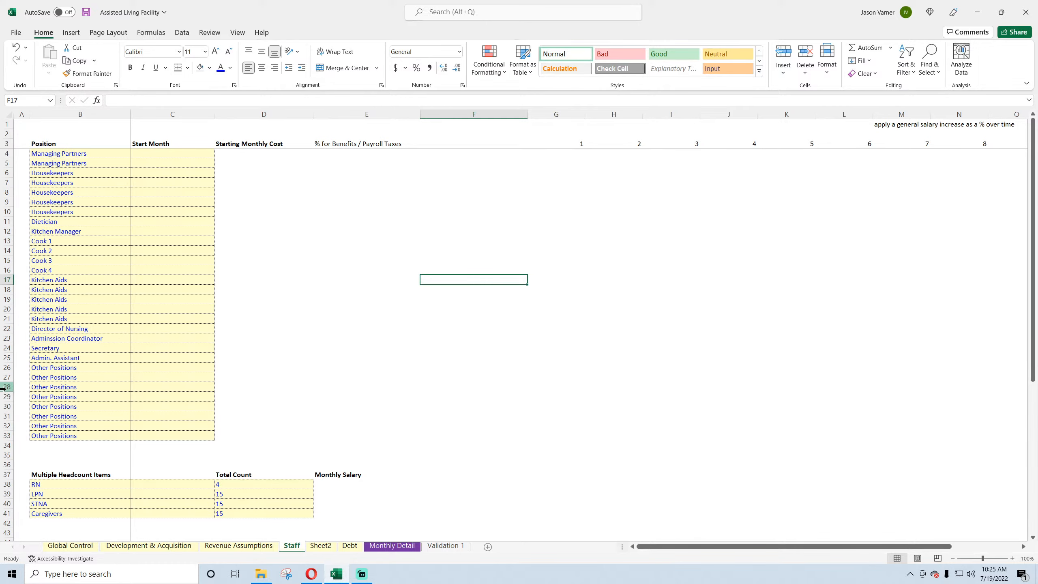
drag(7, 387, 2, 416)
right_click(2, 416)
click(41, 322)
click(69, 377)
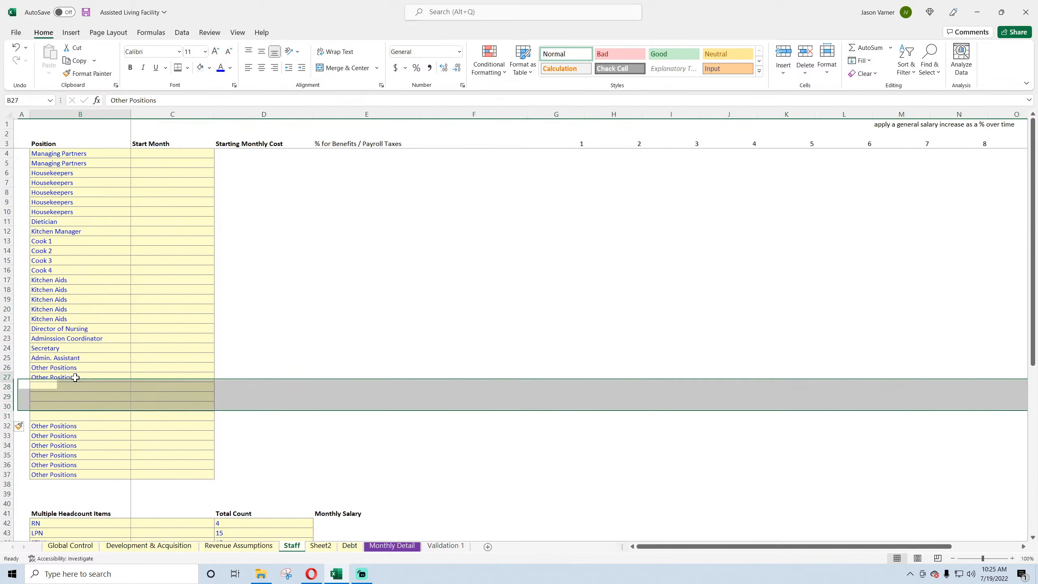
drag(126, 382, 122, 433)
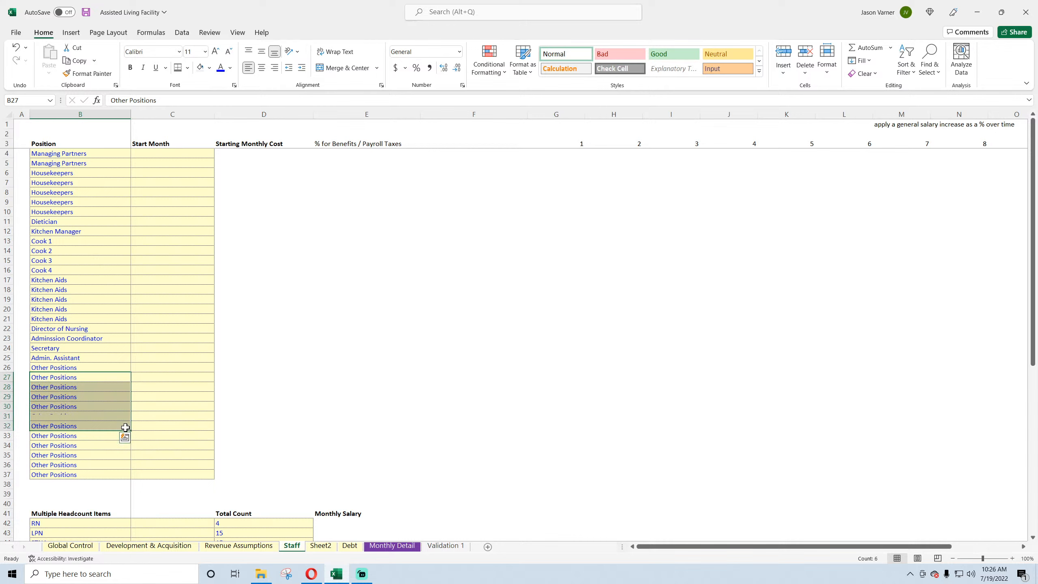
click(94, 406)
- Delete blank row 39 between the Position list and the Multiple Headcount Items section
scroll(328, 312, down, 7)
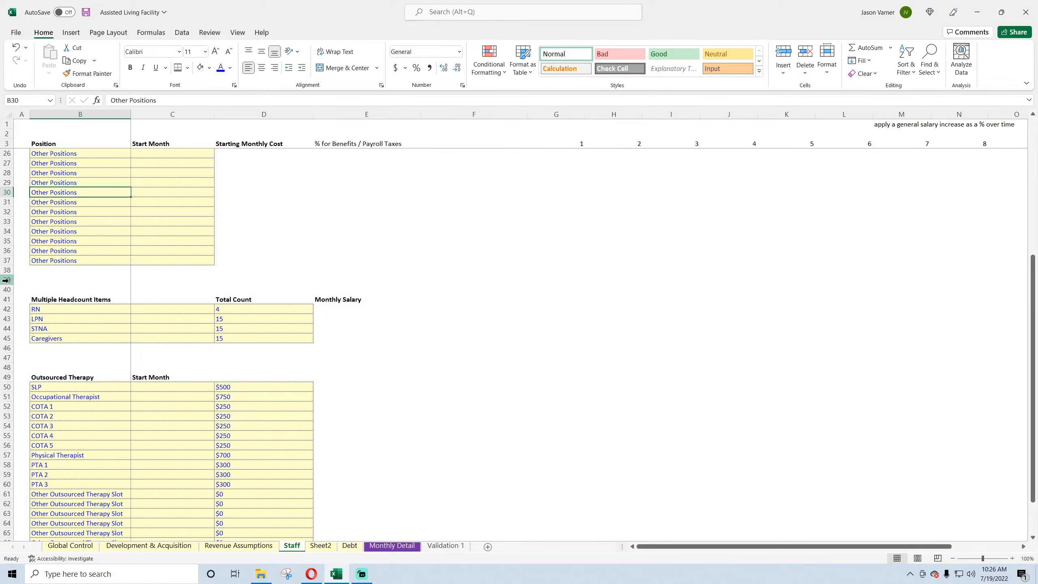
click(6, 280)
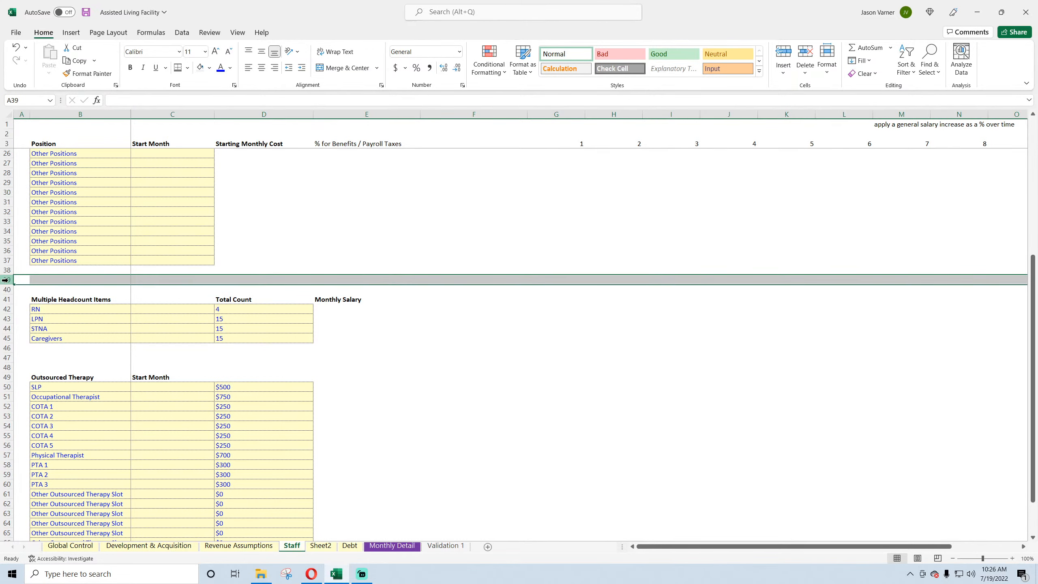
right_click(6, 280)
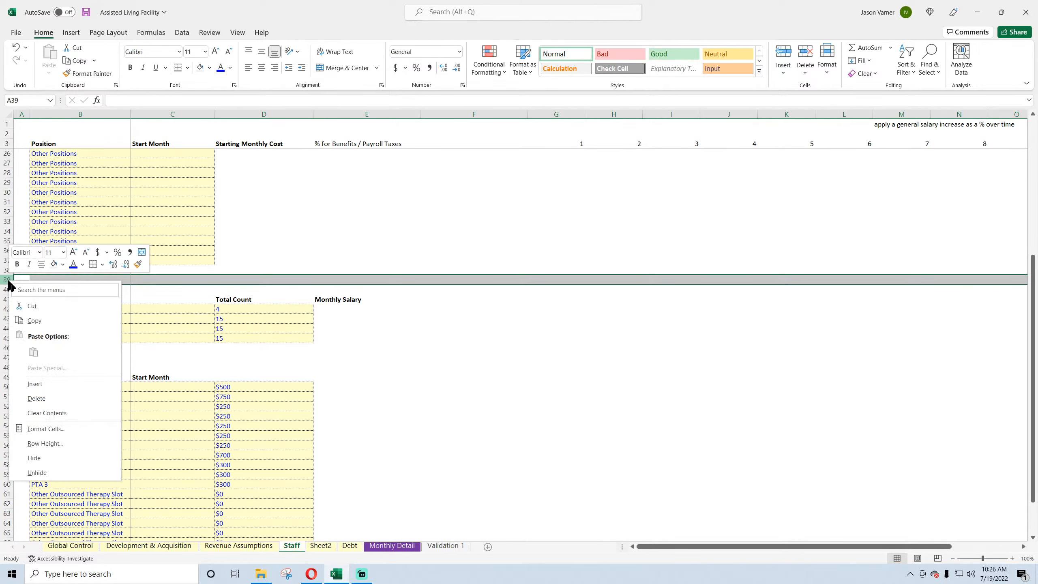
click(50, 402)
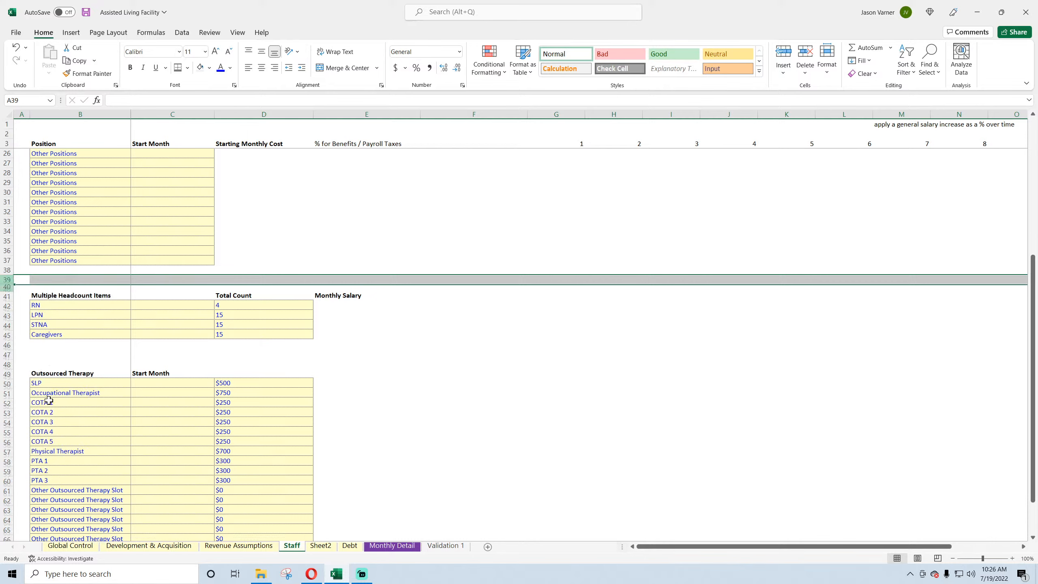
click(535, 420)
scroll(227, 369, up, 7)
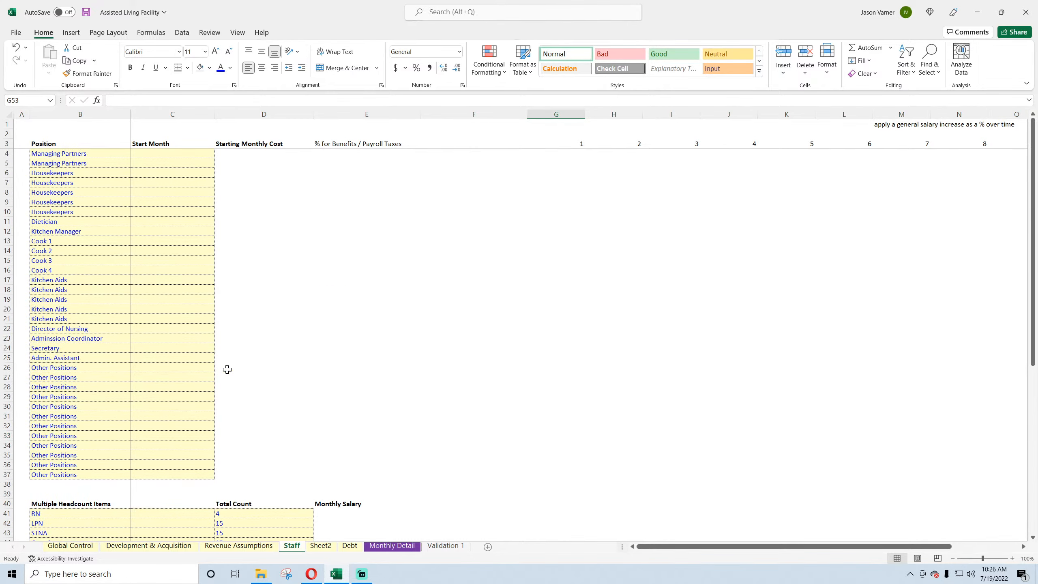
- Save the Assisted Living Facility workbook
scroll(226, 369, down, 11)
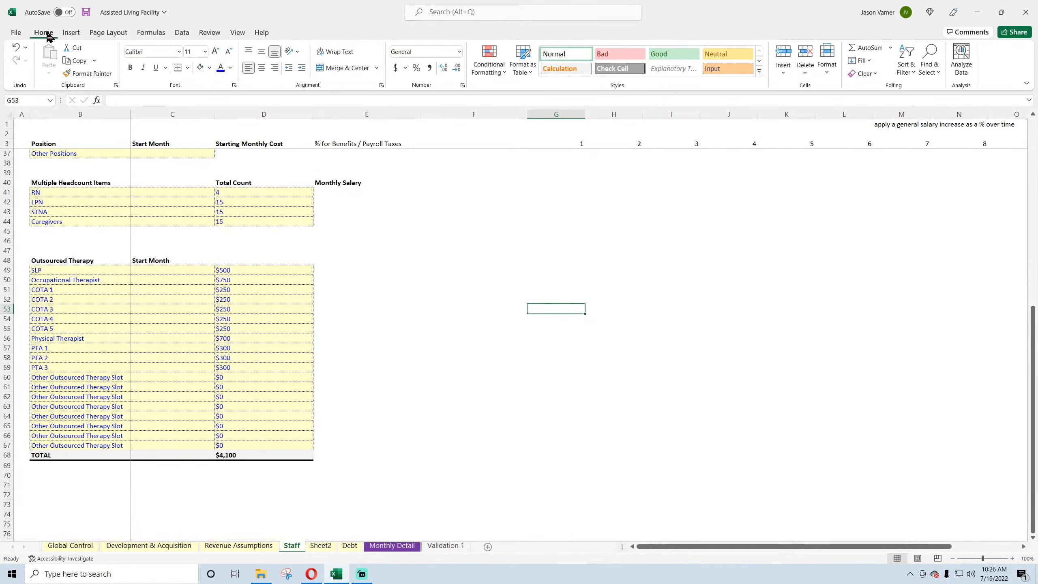
click(85, 12)
click(519, 338)
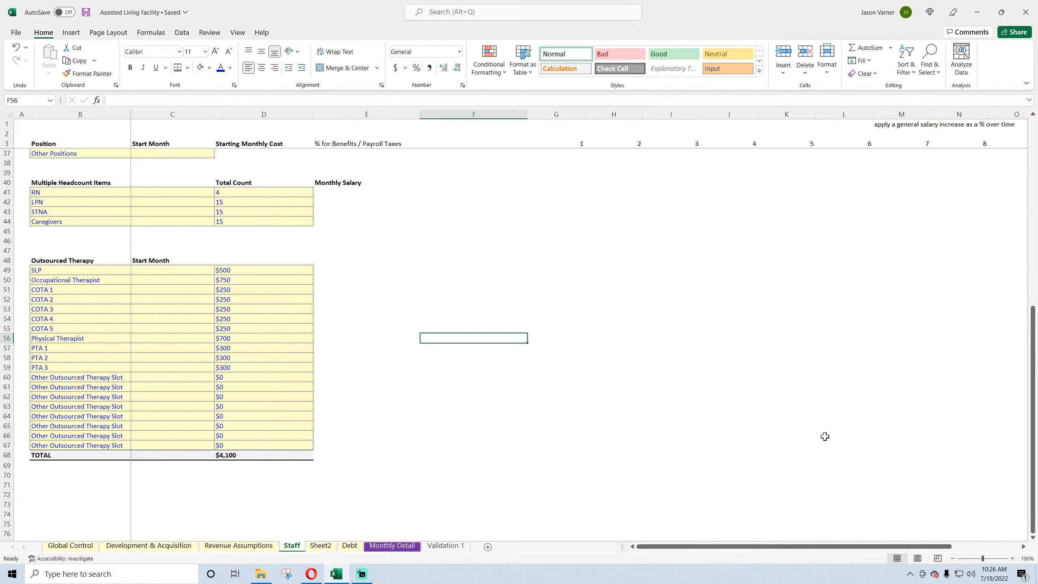
- Try changing the section header in B48 to "Outsourced Therapy / Professional"
scroll(200, 439, up, 11)
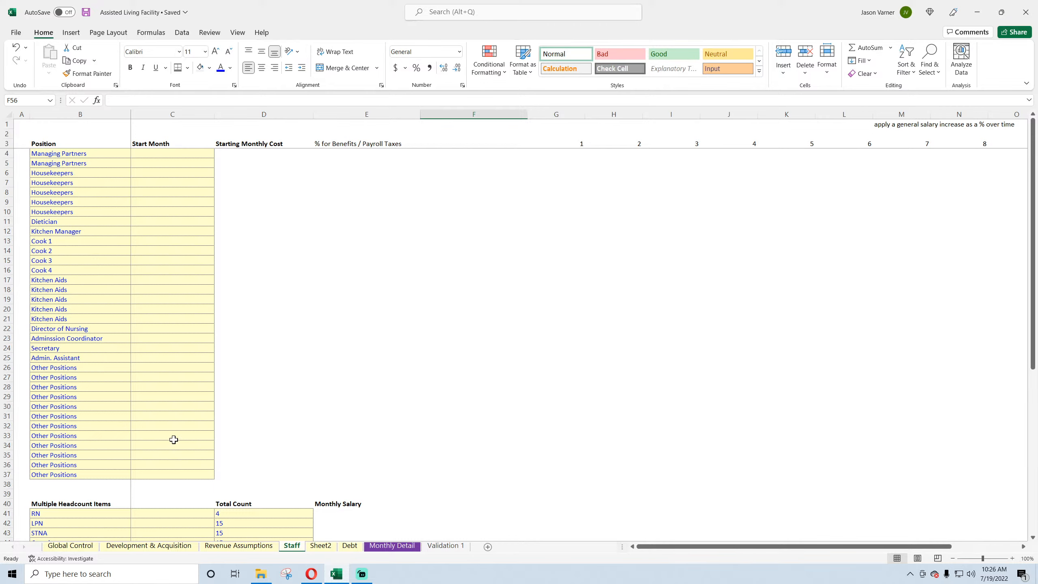
scroll(121, 423, down, 11)
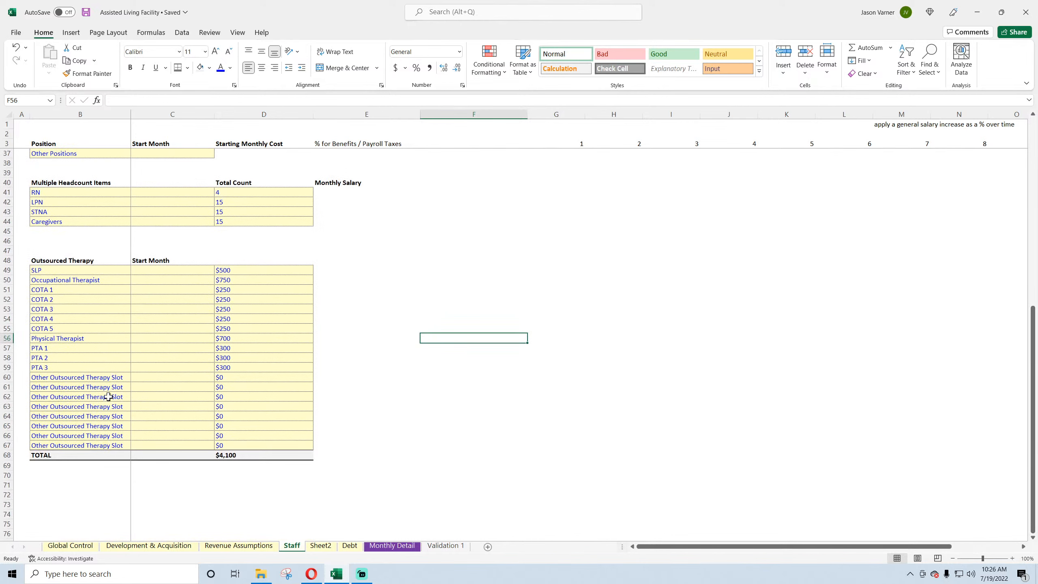
click(76, 260)
double_click(94, 260)
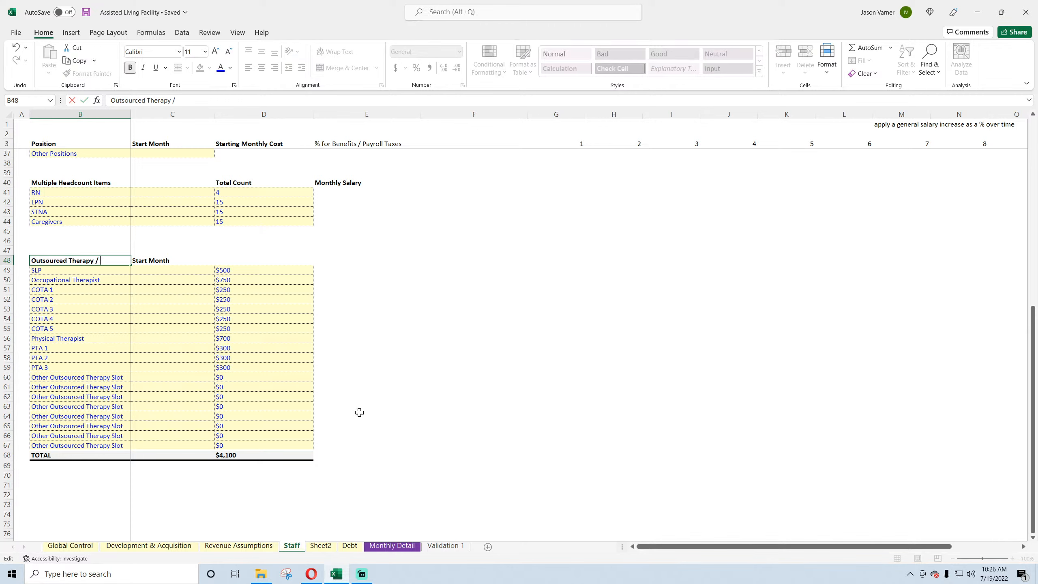
text(/ Professional)
key(Return)
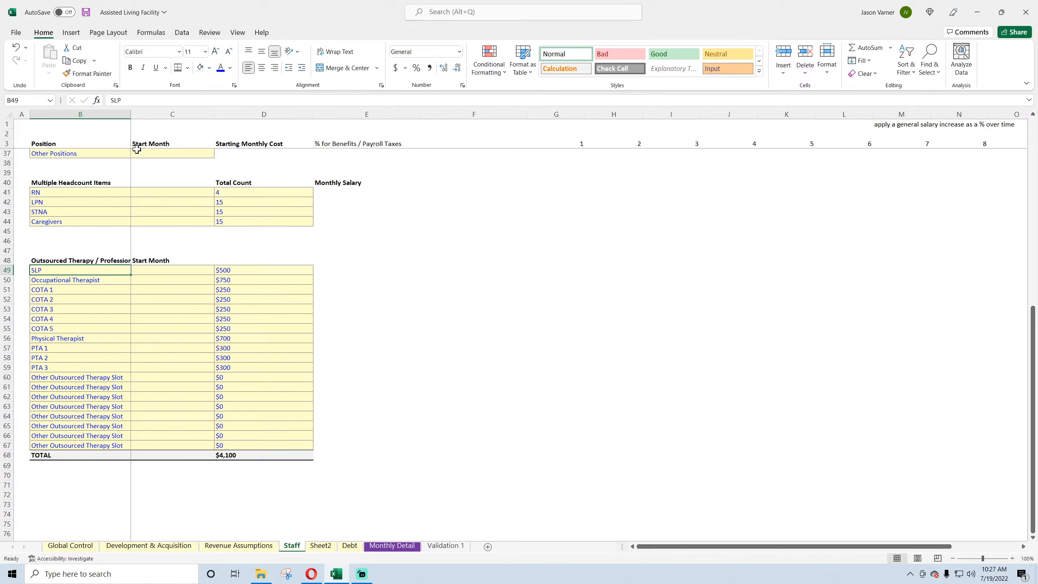
click(15, 47)
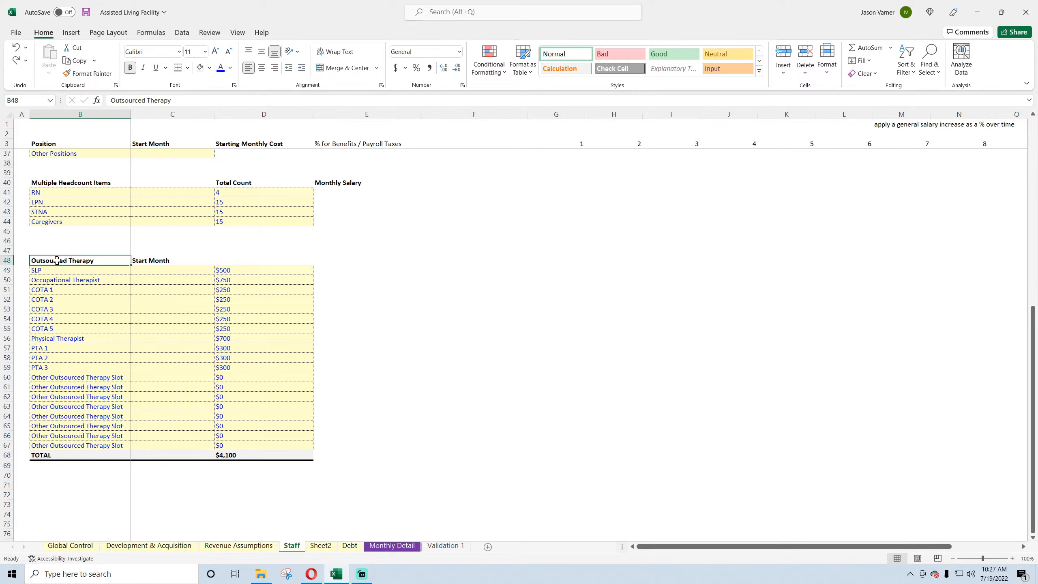
- Copy the Outsourced Therapy table from B48:D68, including its TOTAL row, and paste it at B72
drag(53, 261, 277, 454)
right_click(248, 278)
click(248, 278)
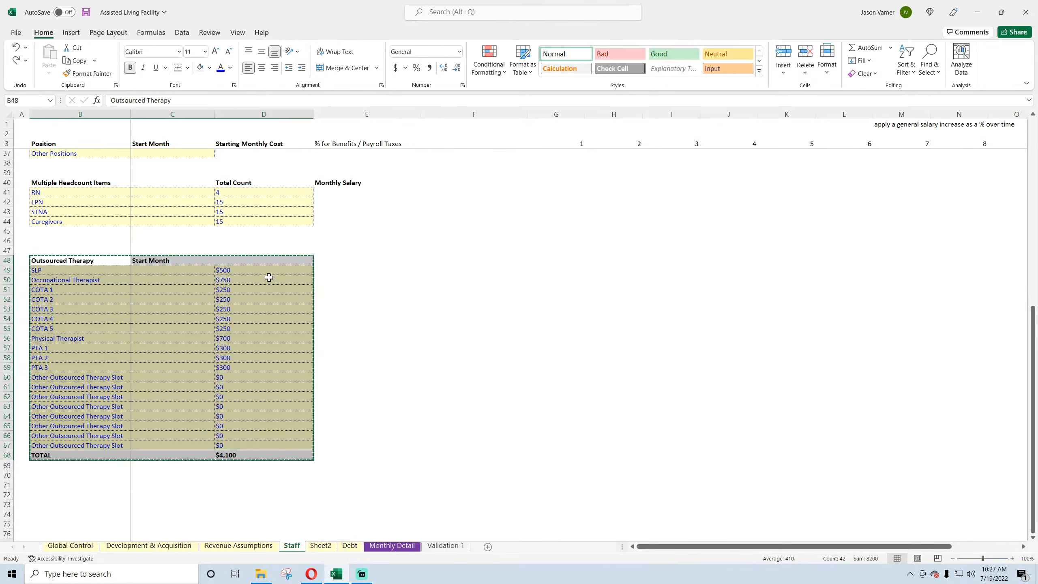
scroll(269, 274, down, 4)
drag(51, 358, 51, 377)
click(52, 387)
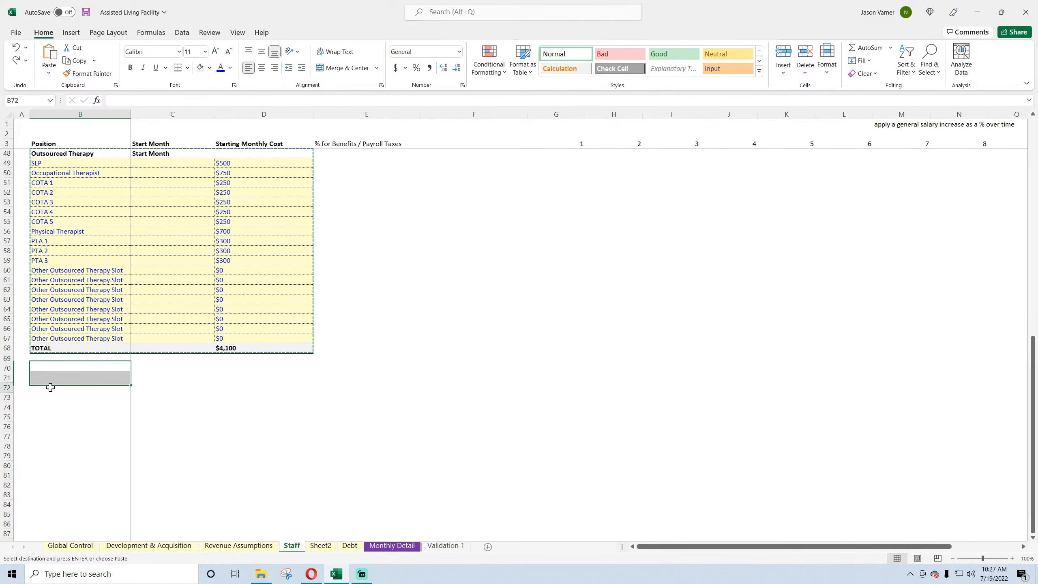
right_click(51, 387)
click(75, 152)
click(59, 389)
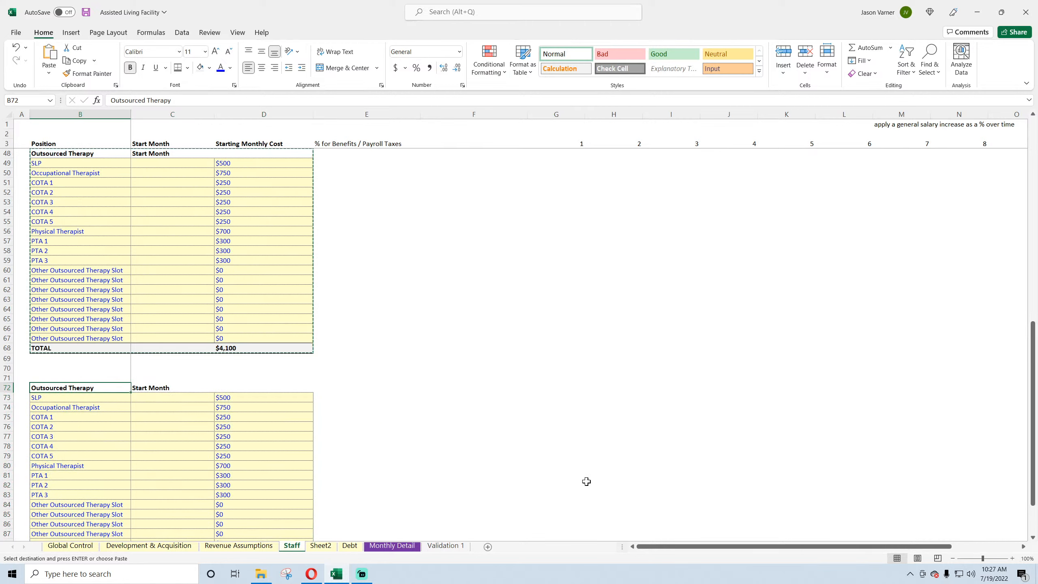
- Change the copied table's header in B72 to "Other Outsourced Professionals"
text(Other)
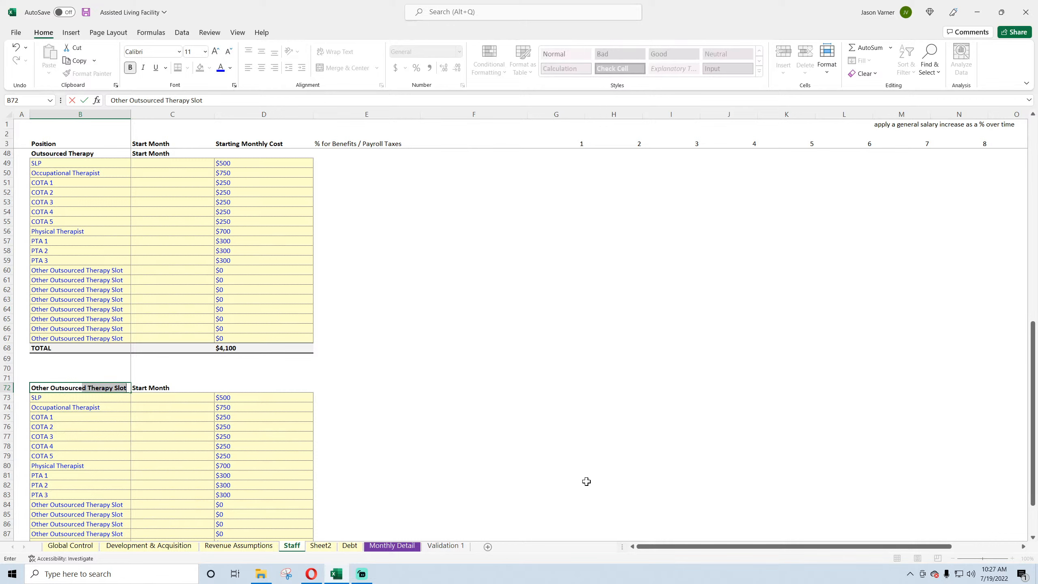
text( Outsourced Professionals)
key(Return)
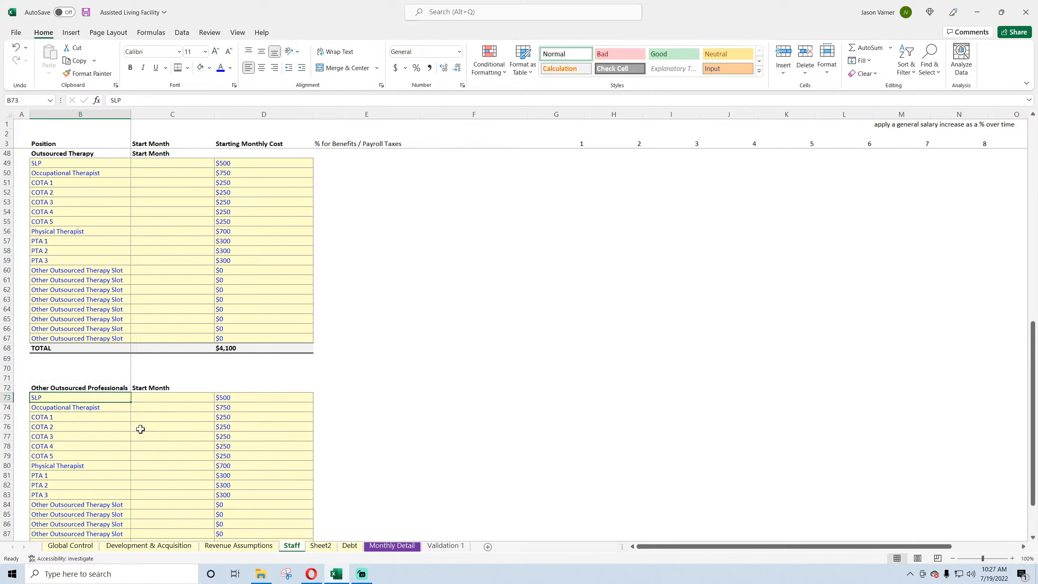
- List Doctor, Audialogist, Pediatrist and Dentist in B73:B76 as the first outsourced professionals
scroll(137, 413, down, 4)
key(ctrl+d)
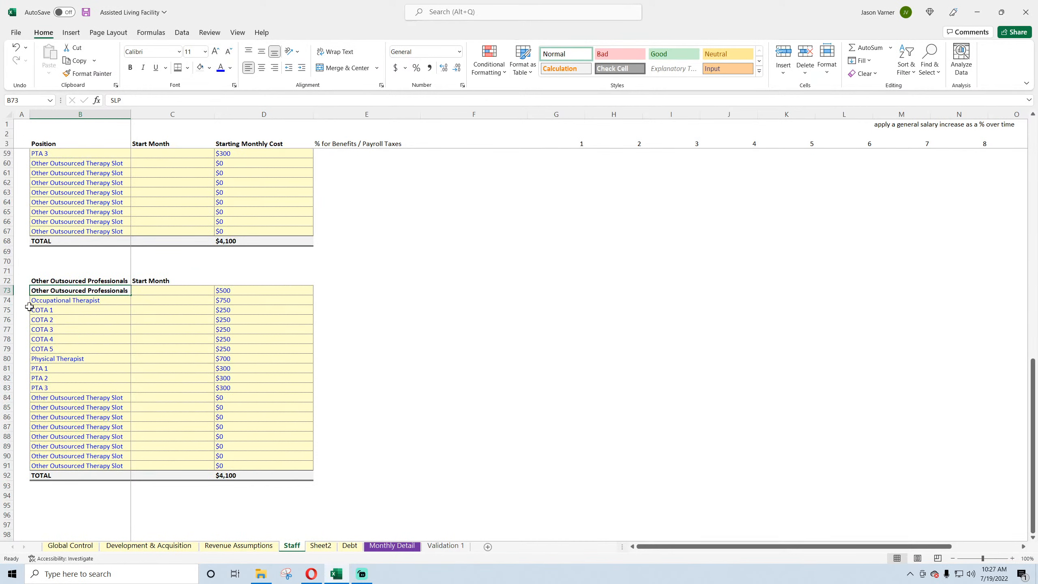
text(Doctor)
key(Return)
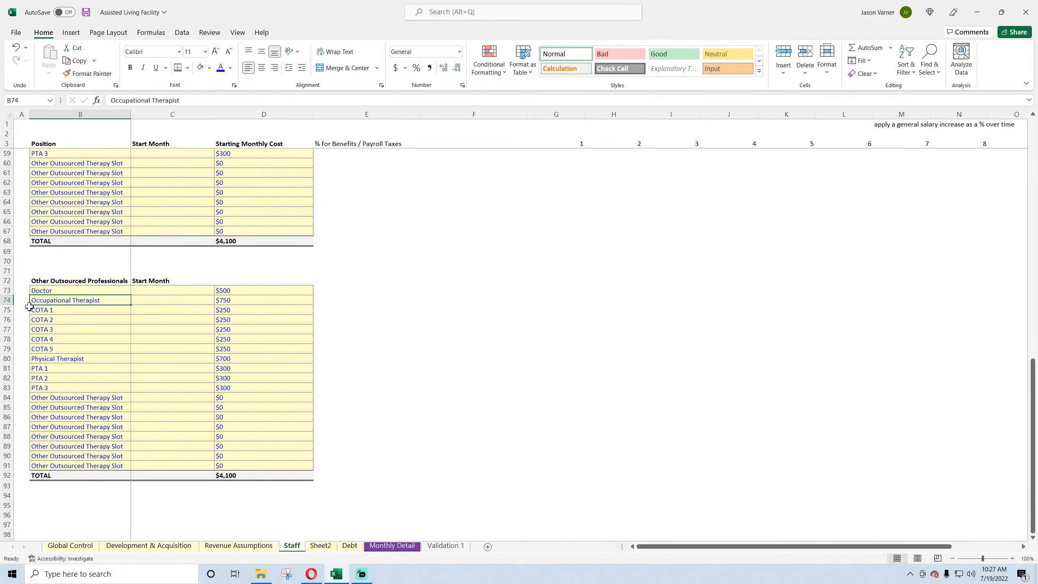
text(Audialo)
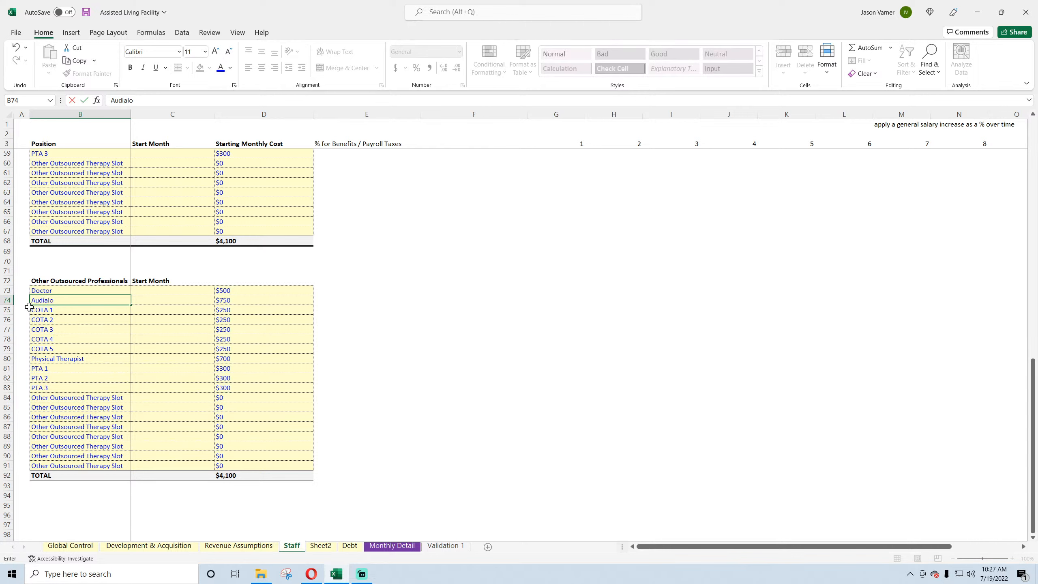
text(gist)
key(Return)
text(Pediat)
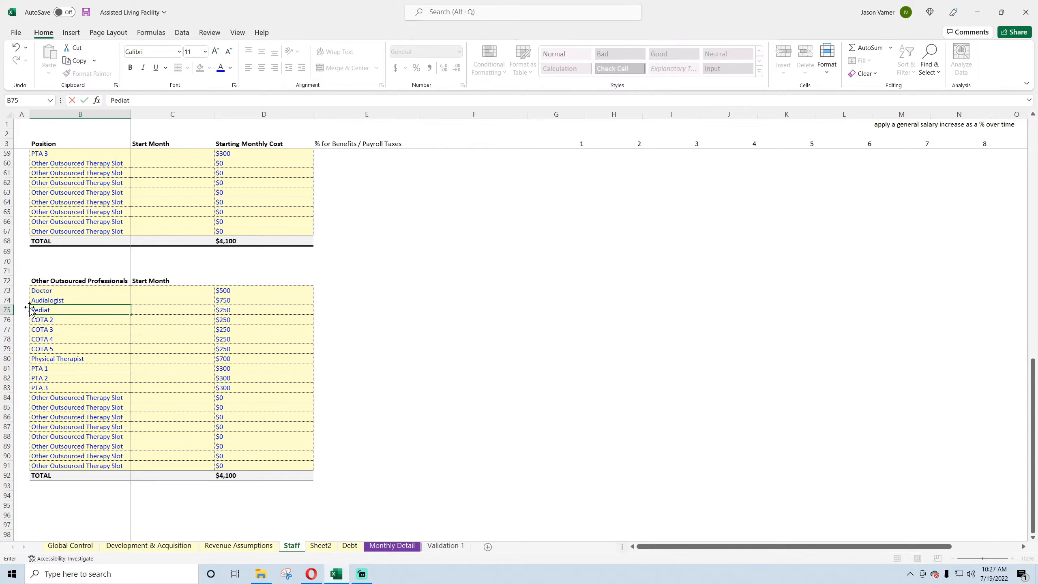
text(rist)
key(Return)
text(Dentist)
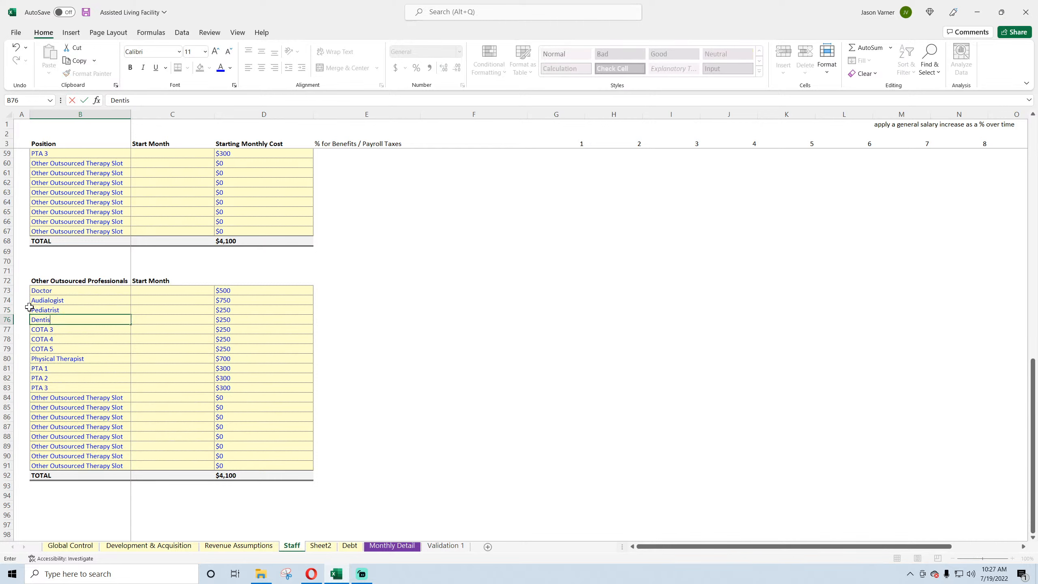
key(Return)
- Enter "Other Professionals" in B77 and fill it down to B91 just above the TOTAL row
text(Other P)
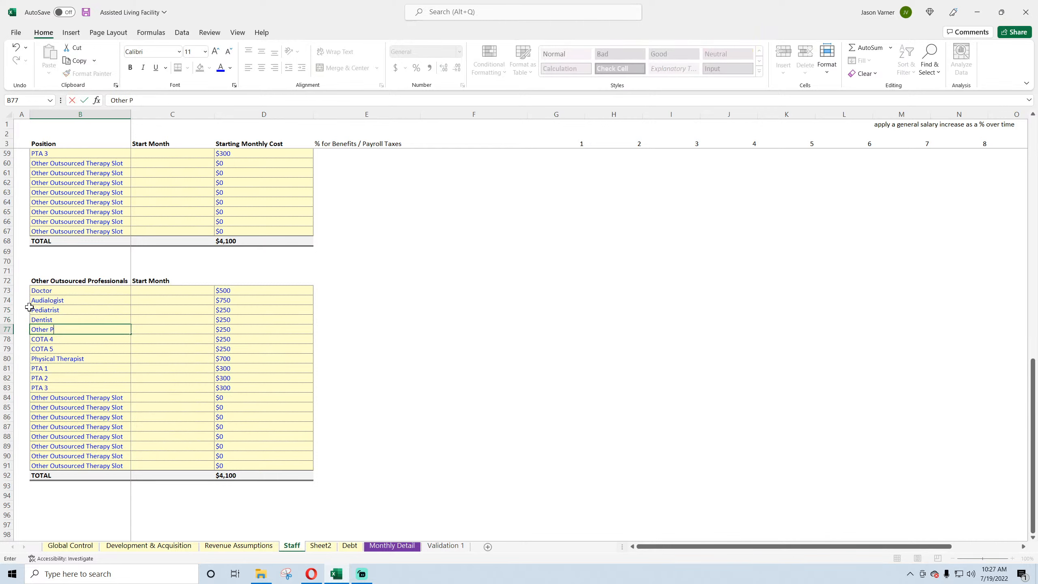
text(rofessionals)
key(Return)
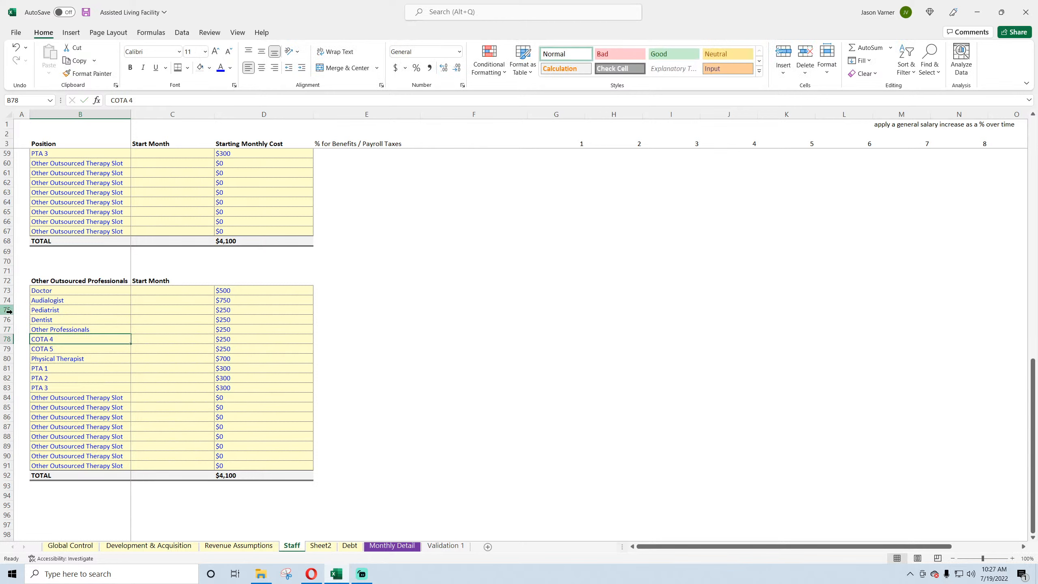
click(91, 329)
drag(133, 335, 122, 466)
- Set the starting monthly costs to $10,000 for Doctor, $5,000 each for Audialogist and Pediatrist, and $2,500 for Dentist
click(228, 291)
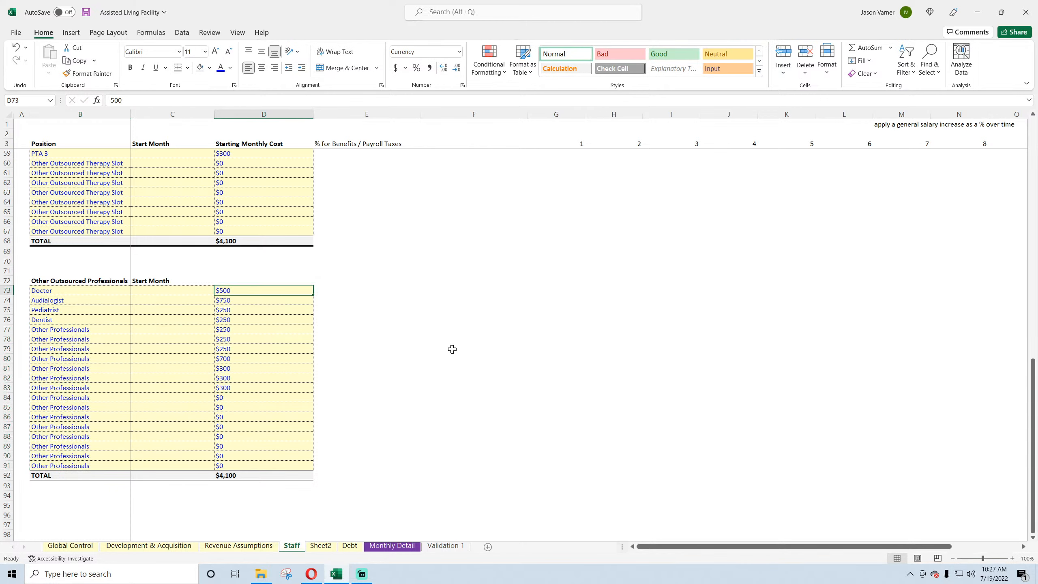
text(10,0)
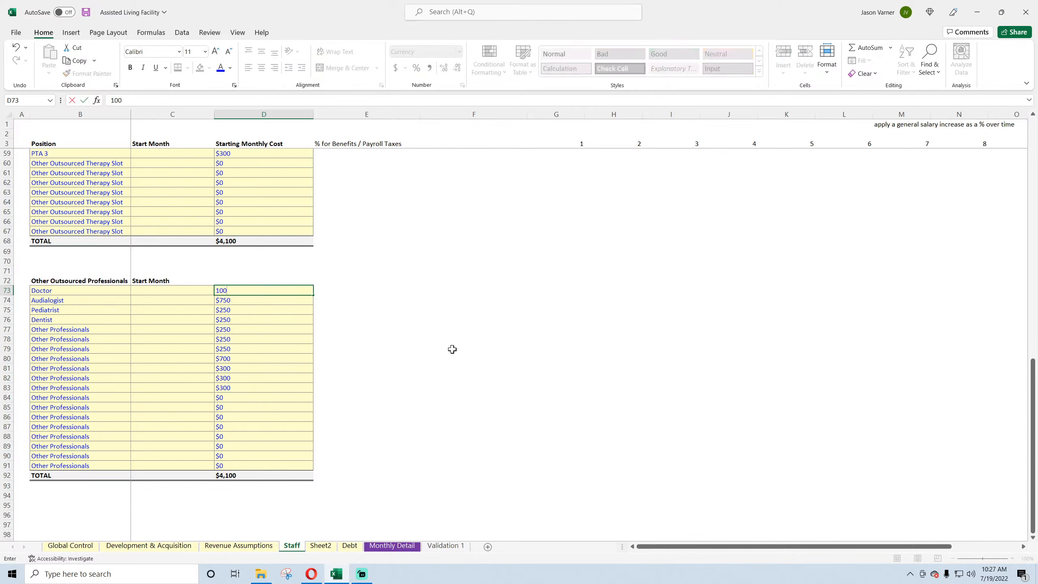
text(00)
key(Return)
text(5,0)
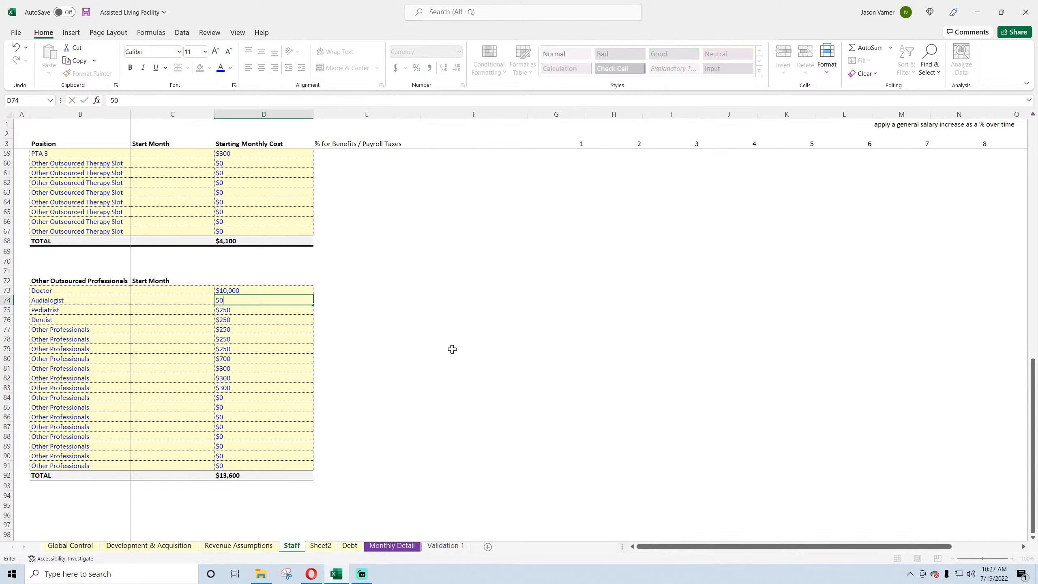
text(00)
key(Return)
text(5000)
key(Return)
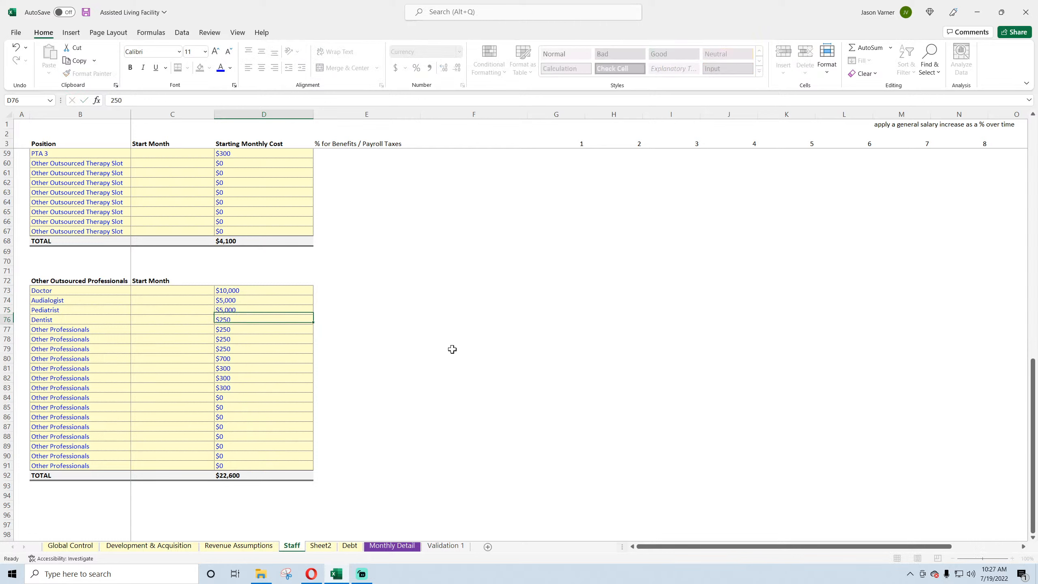
text(2,500)
key(Return)
- Set the monthly cost of the Other Professionals rows in D77:D83 to $0
text(0)
key(Return)
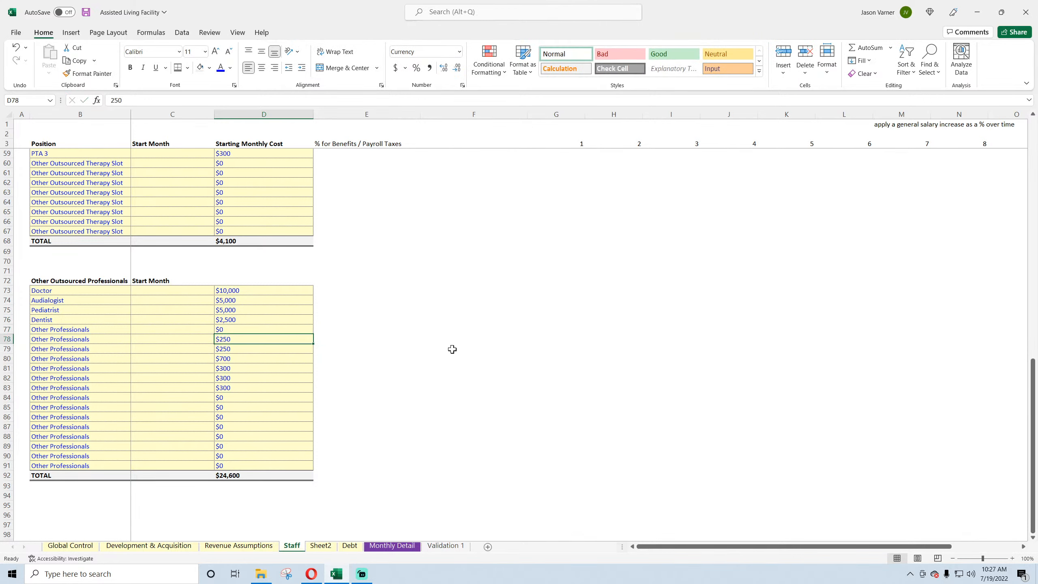
click(294, 331)
drag(313, 334, 308, 393)
click(278, 436)
- Save the workbook with the new Other Outsourced Professionals table
scroll(127, 421, up, 7)
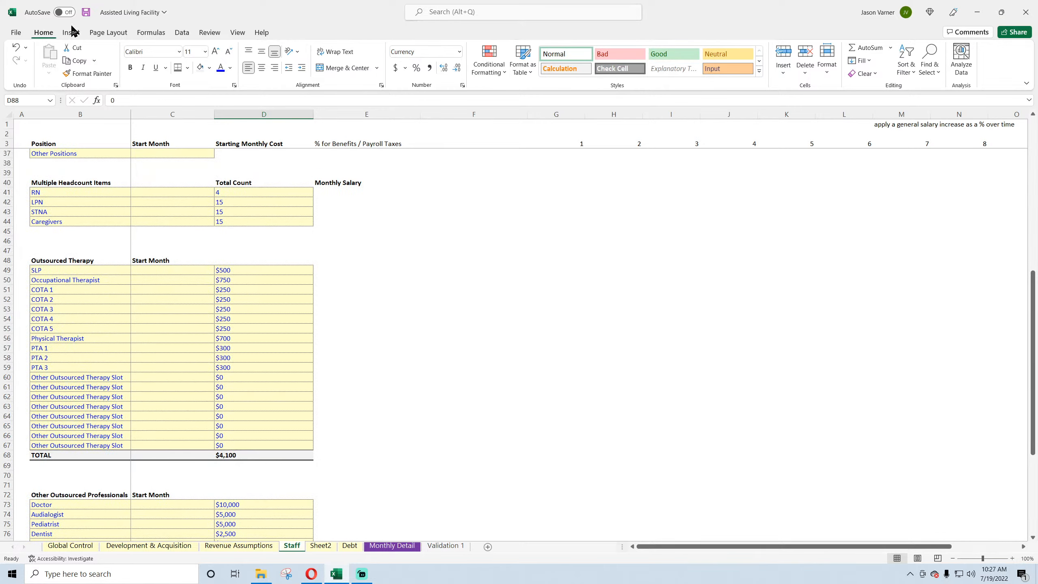
click(86, 12)
click(474, 308)
- Review the Position list and the Multiple Headcount Items and Outsourced Therapy sections of the Staff sheet
scroll(321, 362, up, 11)
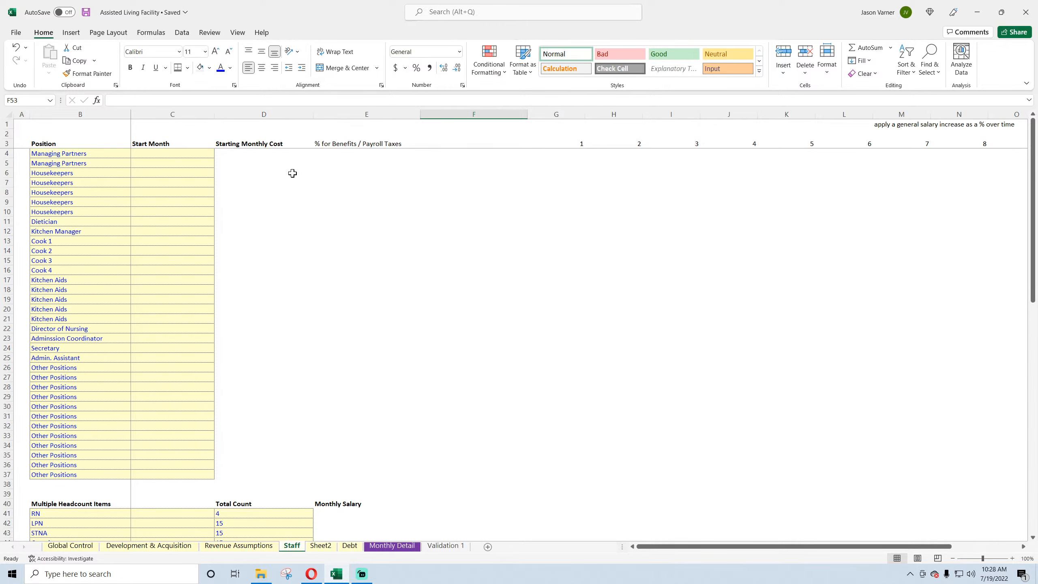
drag(62, 157, 192, 470)
scroll(176, 421, down, 7)
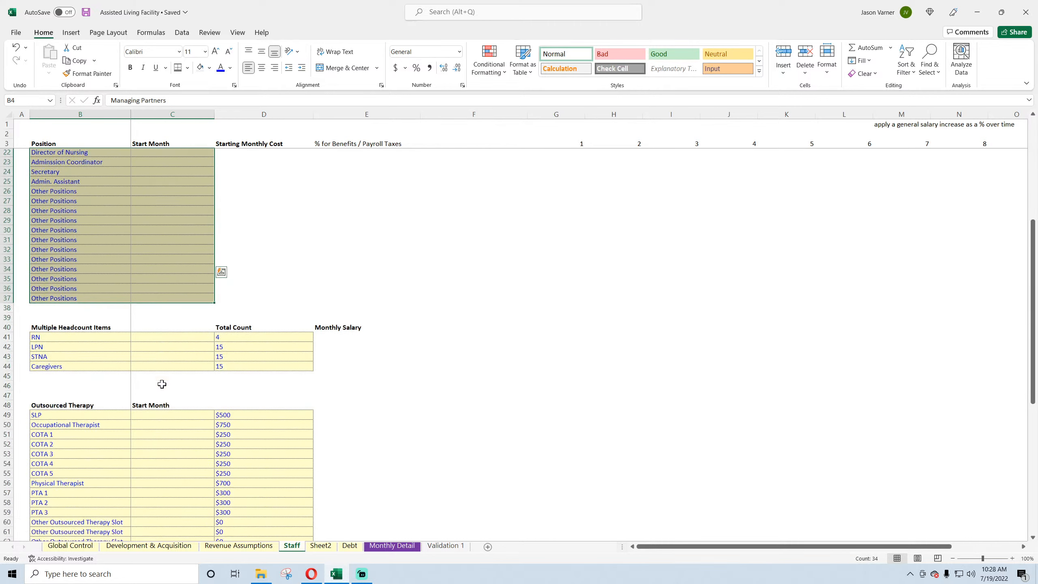
drag(72, 290, 237, 329)
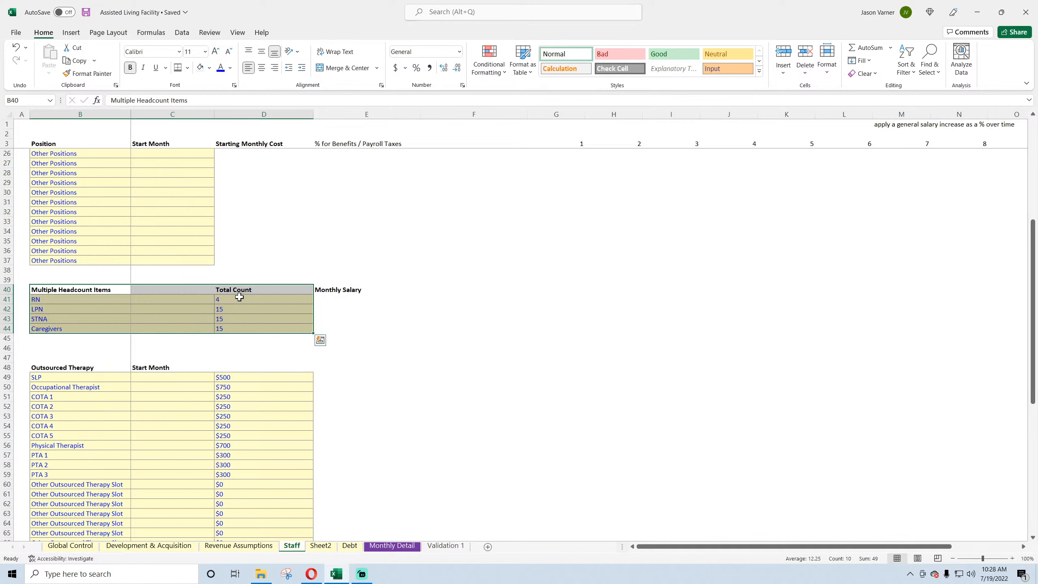
click(240, 309)
scroll(228, 328, down, 4)
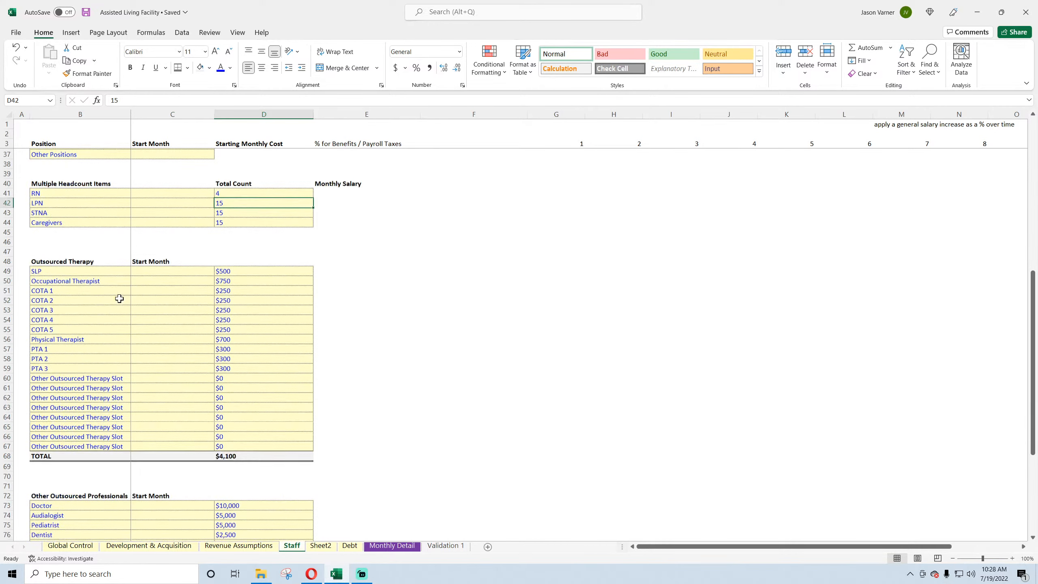
click(68, 262)
- Delete blank row 47 above the Outsourced Therapy header
right_click(2, 250)
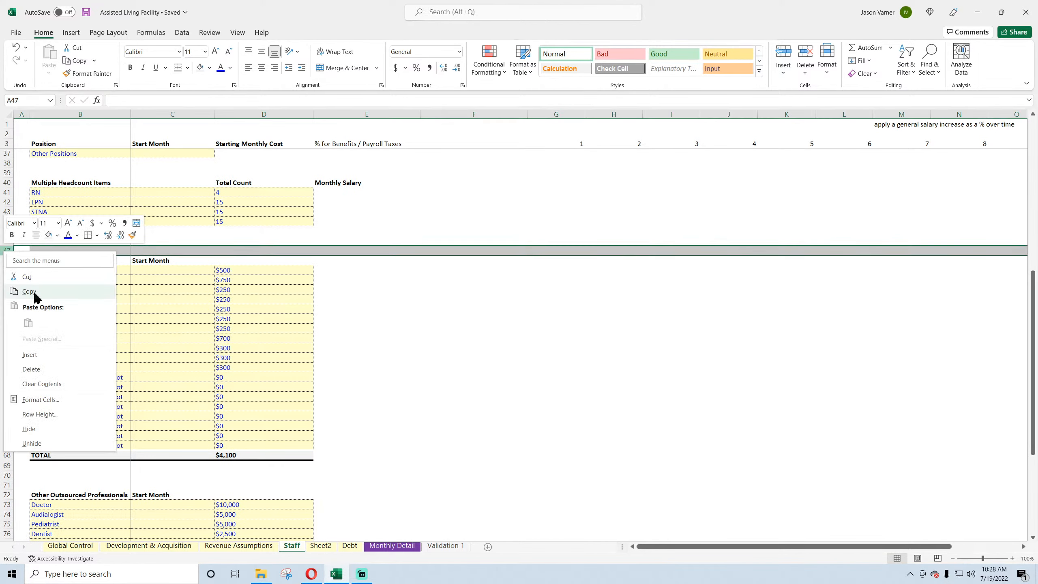
click(35, 371)
click(464, 375)
- Widen column B slightly to give the "Other Outsourced Professionals" header more room
scroll(286, 368, down, 3)
scroll(128, 359, down, 4)
click(69, 271)
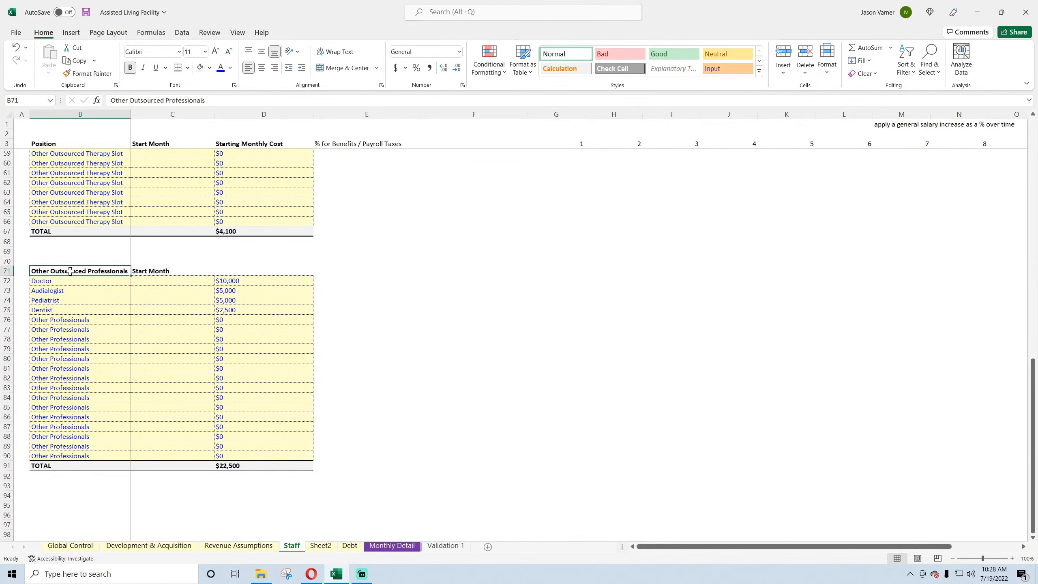
drag(132, 111, 151, 114)
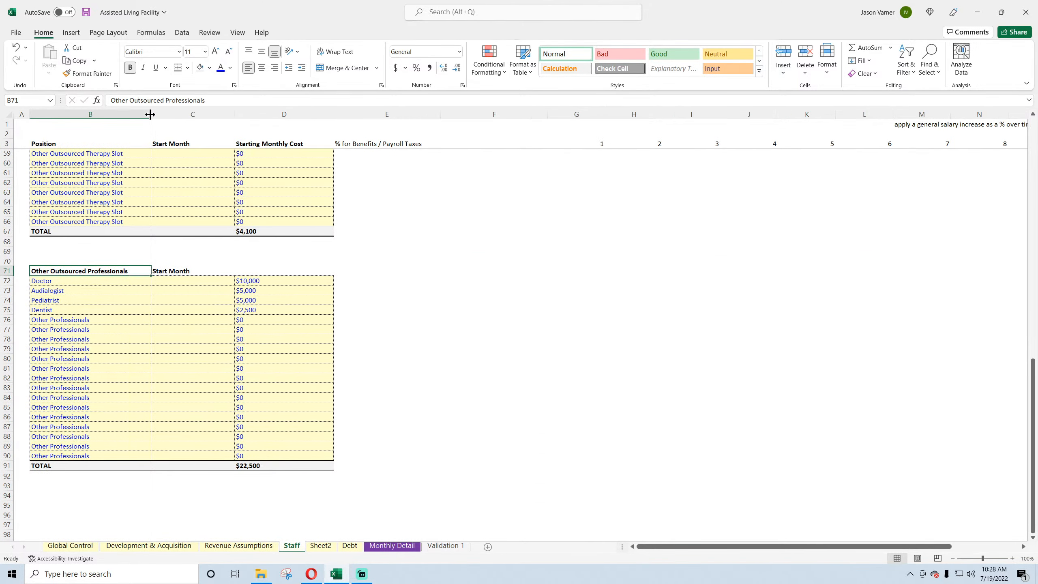
- Label the cost column of the Other Outsourced Professionals table in D71 "Contracts / No Payroll Tax / Benefits"
click(157, 272)
click(178, 290)
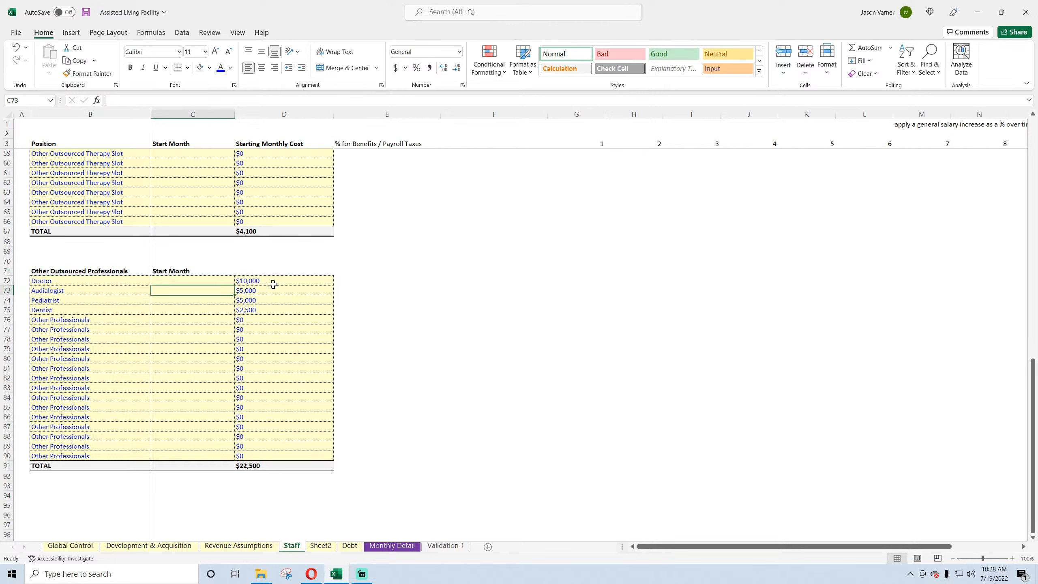
click(273, 282)
click(269, 311)
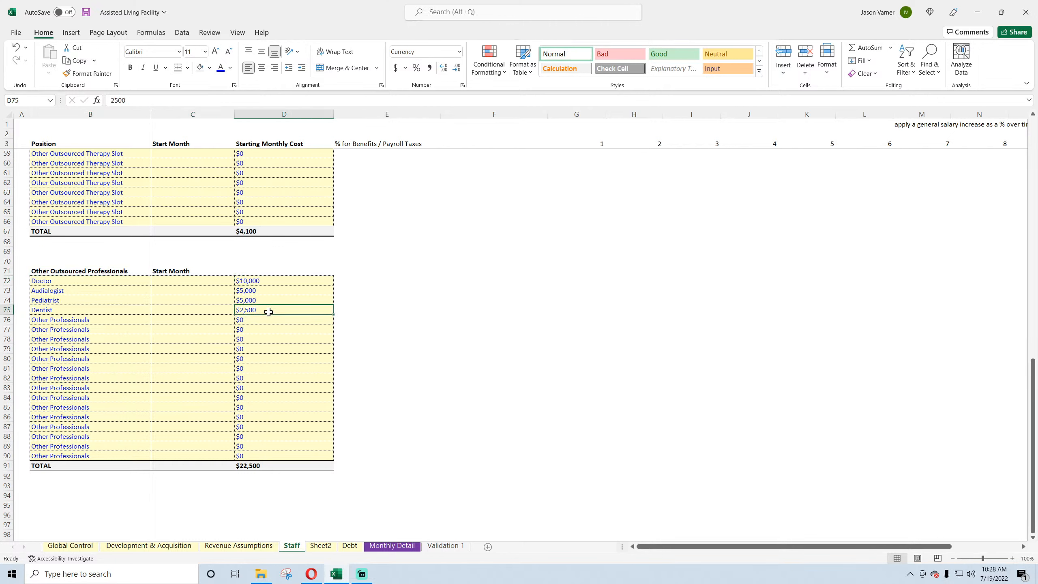
click(269, 272)
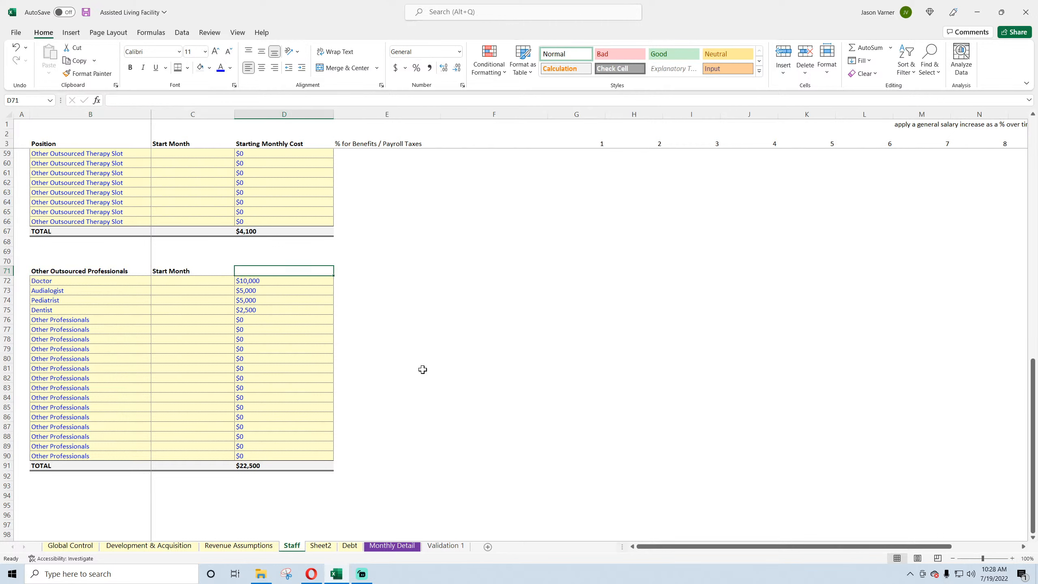
text(con)
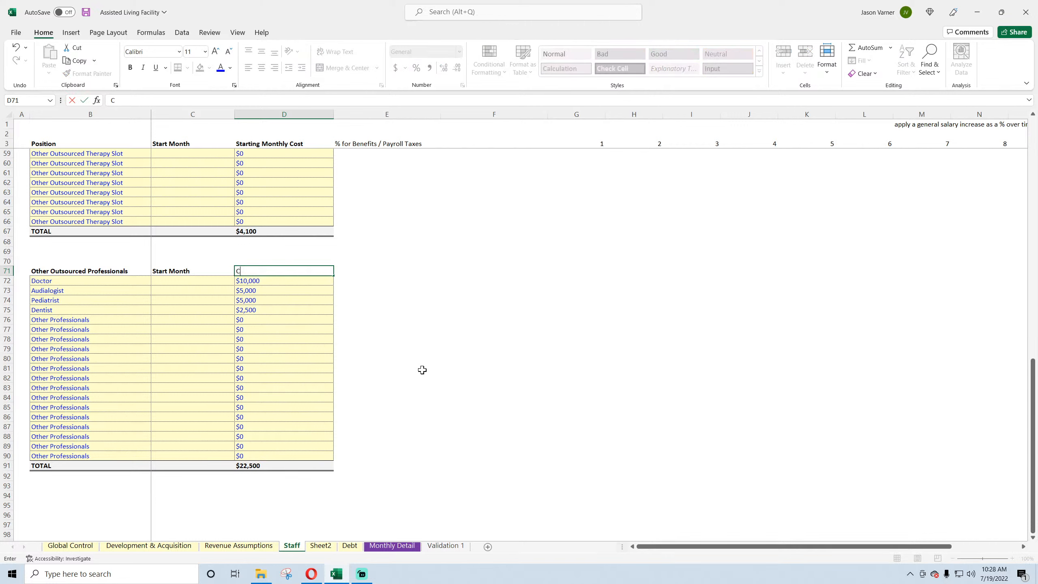
text(ontracts / No Payroll Tax)
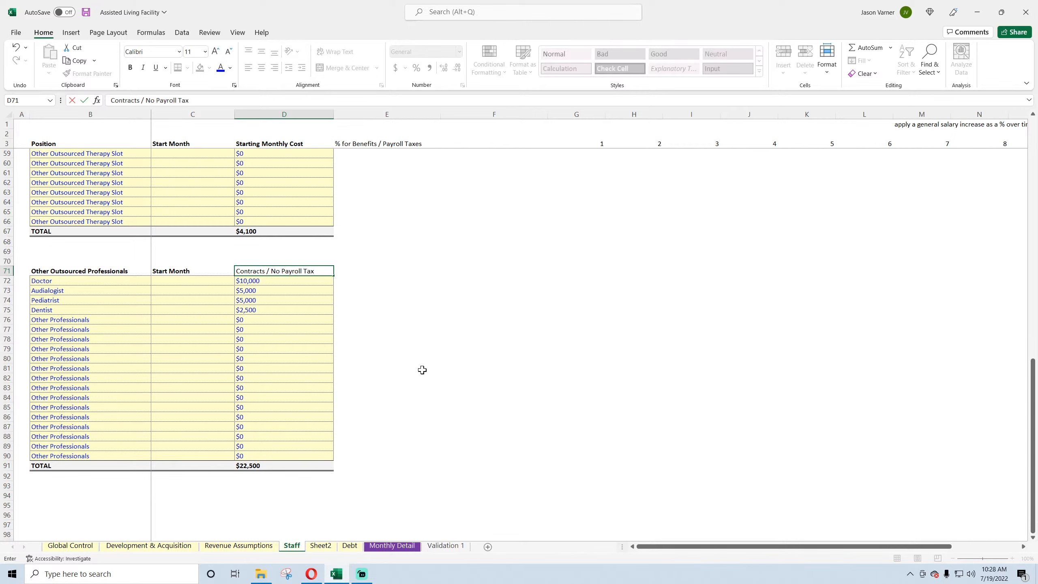
text(fits)
key(Return)
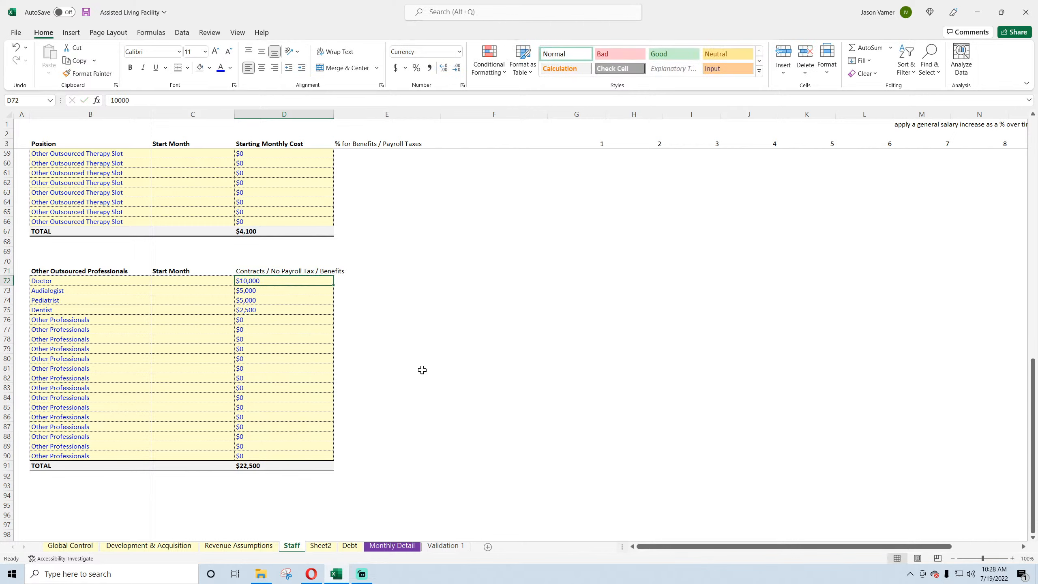
- Copy the "Contracts / No Payroll Tax / Benefits" label from D71 to D47 in the Outsourced Therapy header row
click(291, 270)
key(ctrl+c)
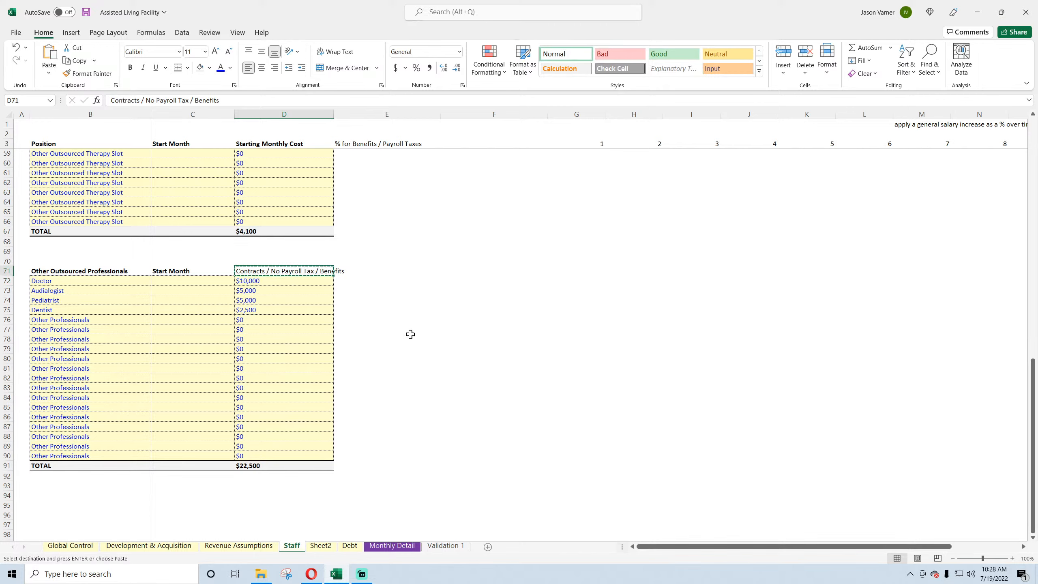
scroll(408, 334, up, 7)
click(259, 250)
key(ctrl+v)
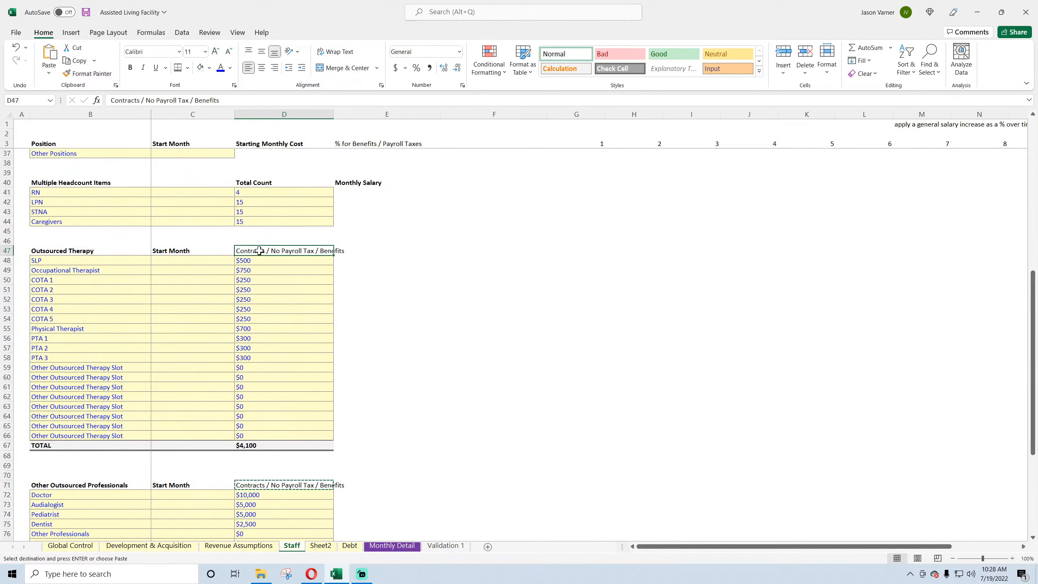
- Replace the Outsourced Therapy cost label in D47 with "Fee Paid to Agency for Staff"
text(Fee Paid to Agency)
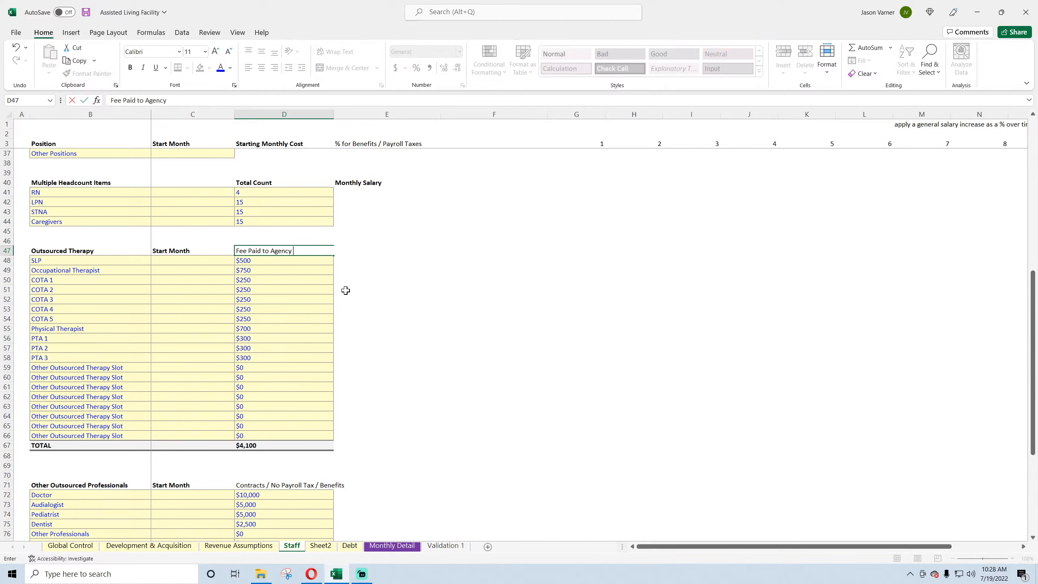
text( for Staff)
key(Return)
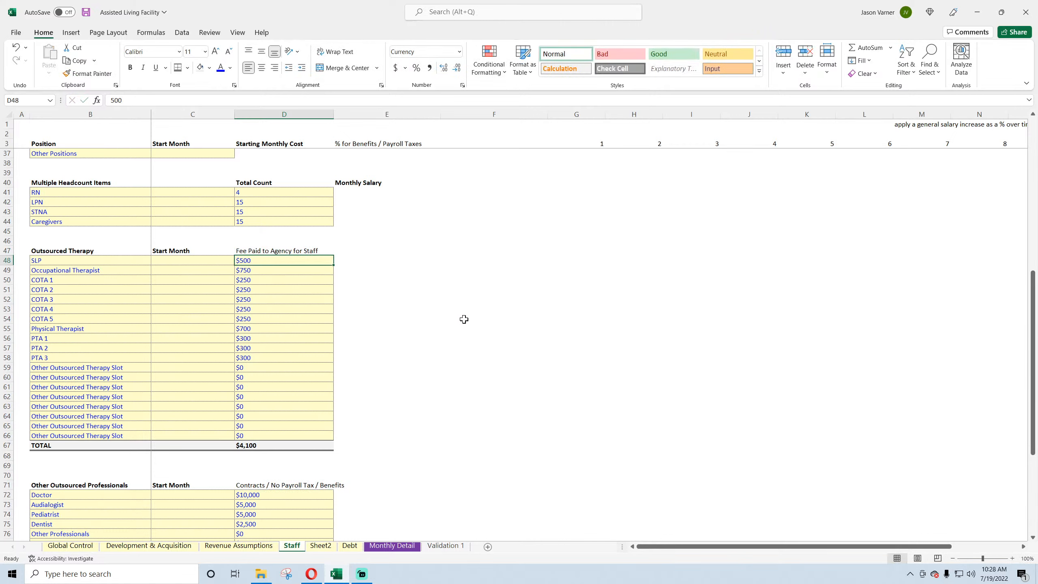
- Replace the Outsourced Therapy cost label in D47 with "Monthly Fee Paid to Agency for Staff"
double_click(251, 251)
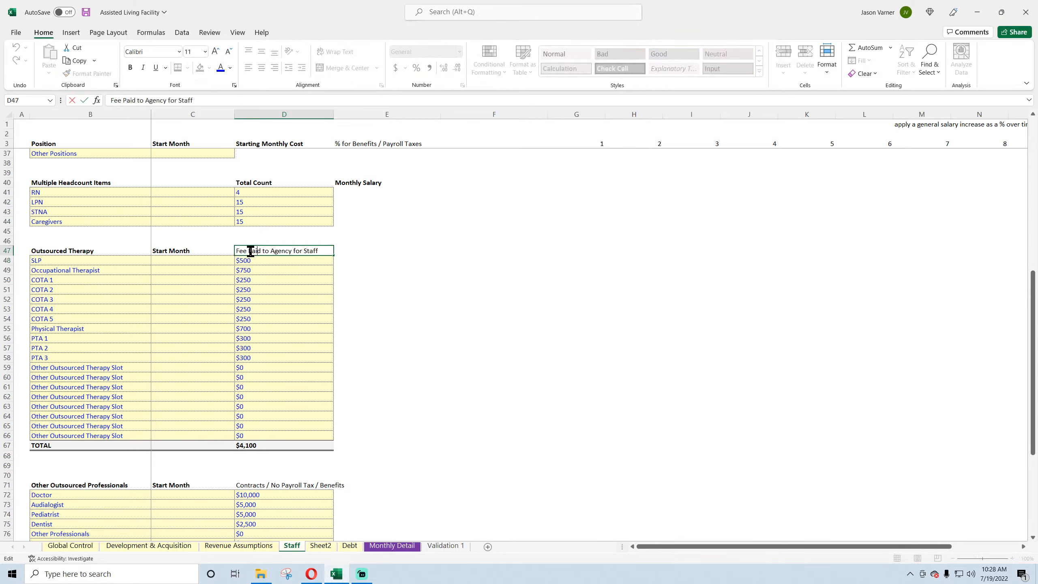
key(Return)
click(248, 251)
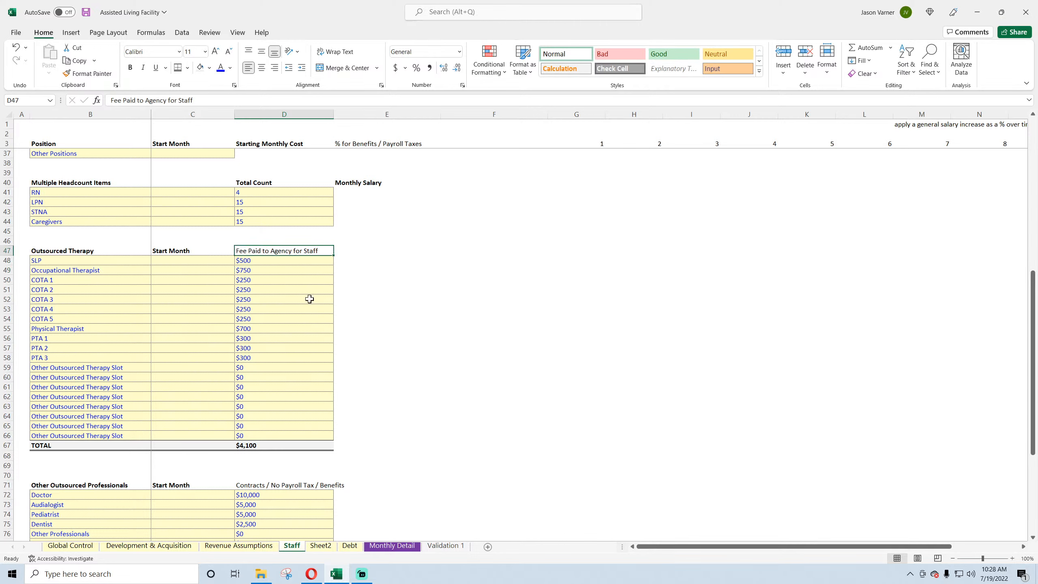
text(Monthly)
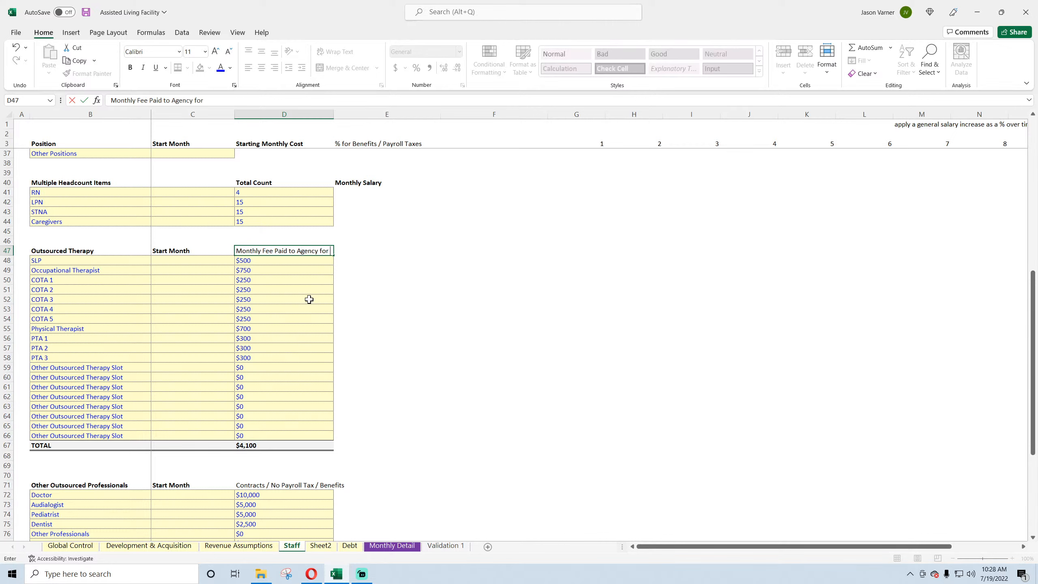
text( Fee Paid to Agency for Staff)
key(Return)
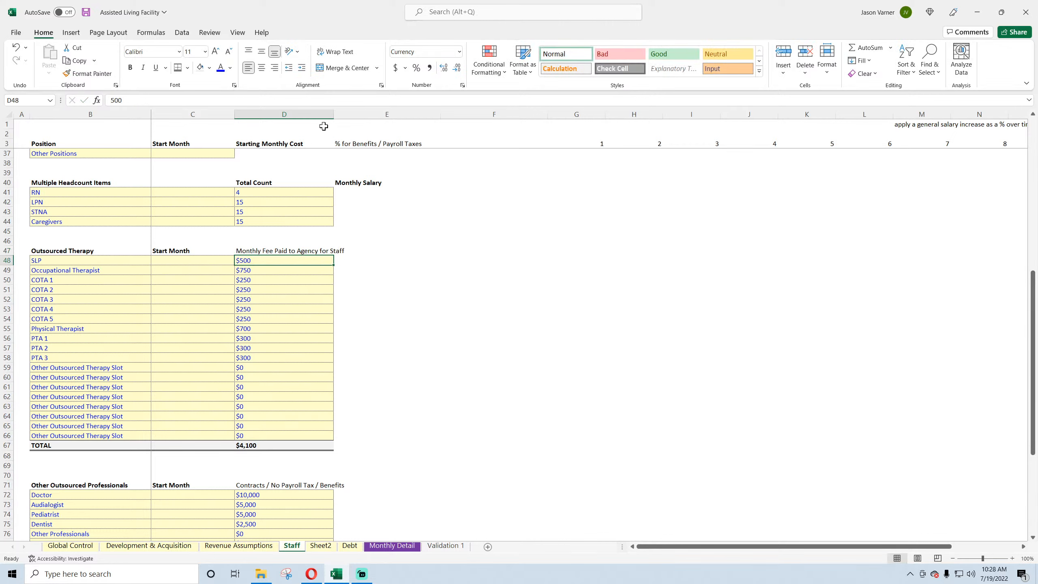
- Widen column D so the longer therapy fee label fits, and save the workbook
drag(332, 114, 357, 113)
click(485, 366)
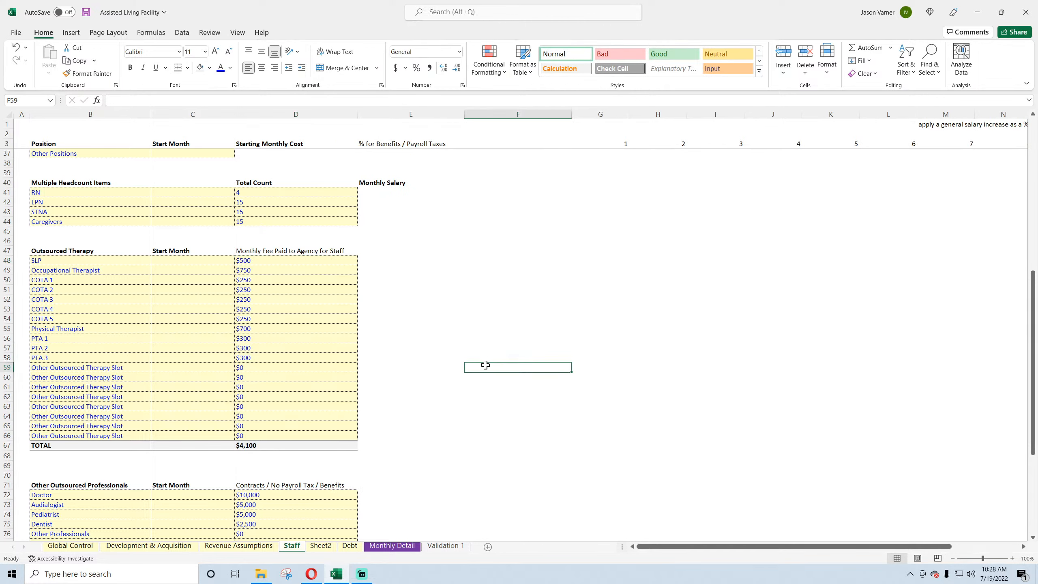
click(86, 12)
- Insert four blank rows above row 34, within the Other Positions entries of the Position list
scroll(136, 307, up, 11)
drag(62, 368, 70, 470)
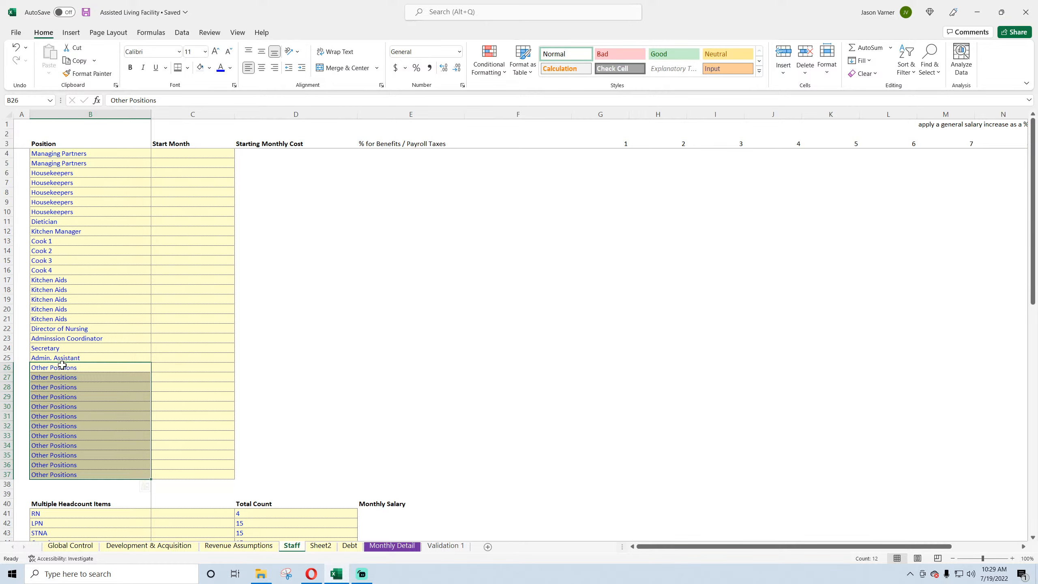
scroll(67, 378, down, 6)
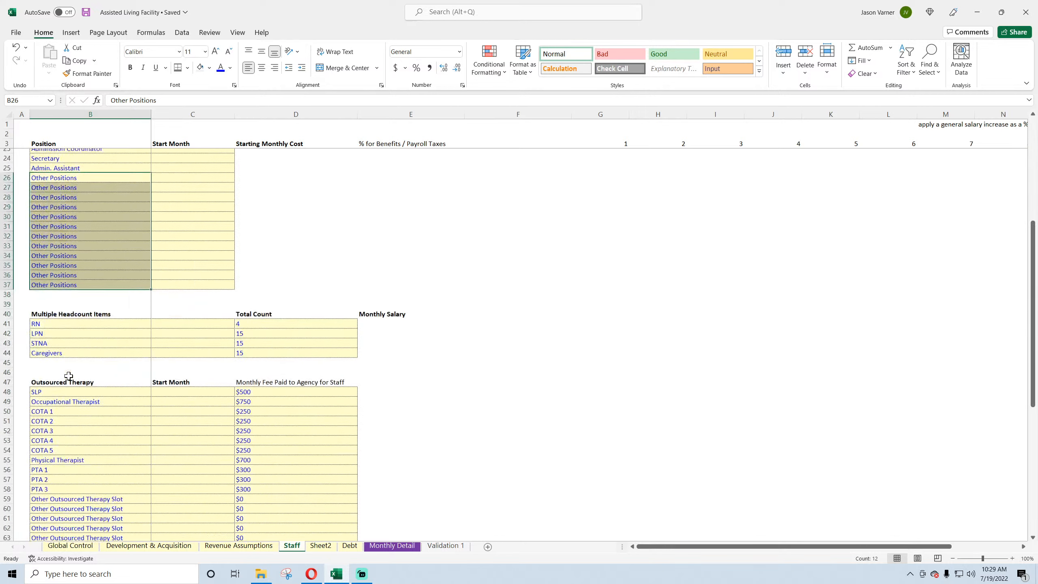
scroll(68, 376, down, 1)
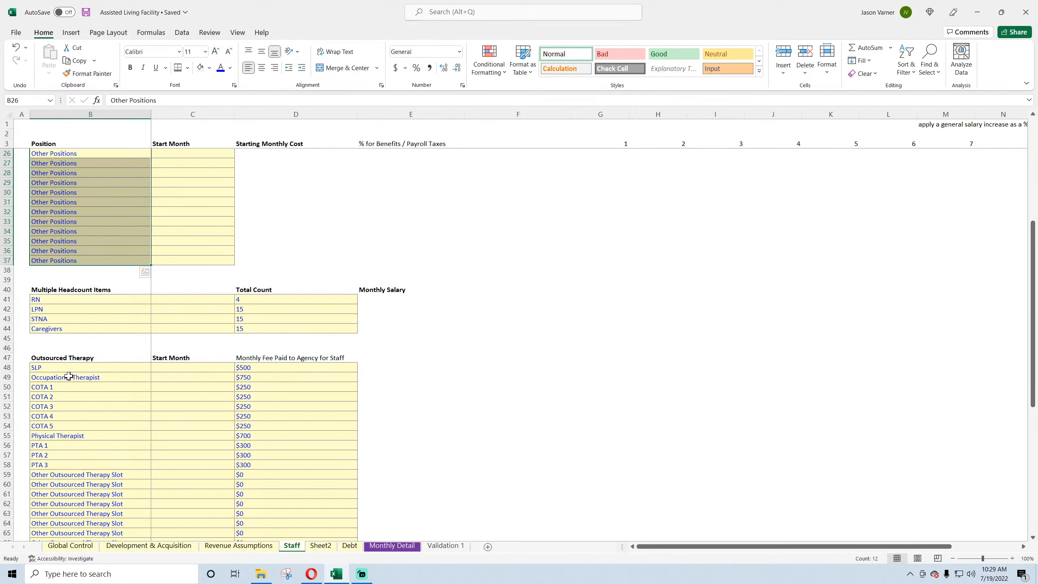
click(78, 245)
drag(7, 231, 6, 259)
right_click(7, 258)
click(39, 351)
- Fill the "Other Positions" label from B32 down through the inserted rows to B37
click(77, 211)
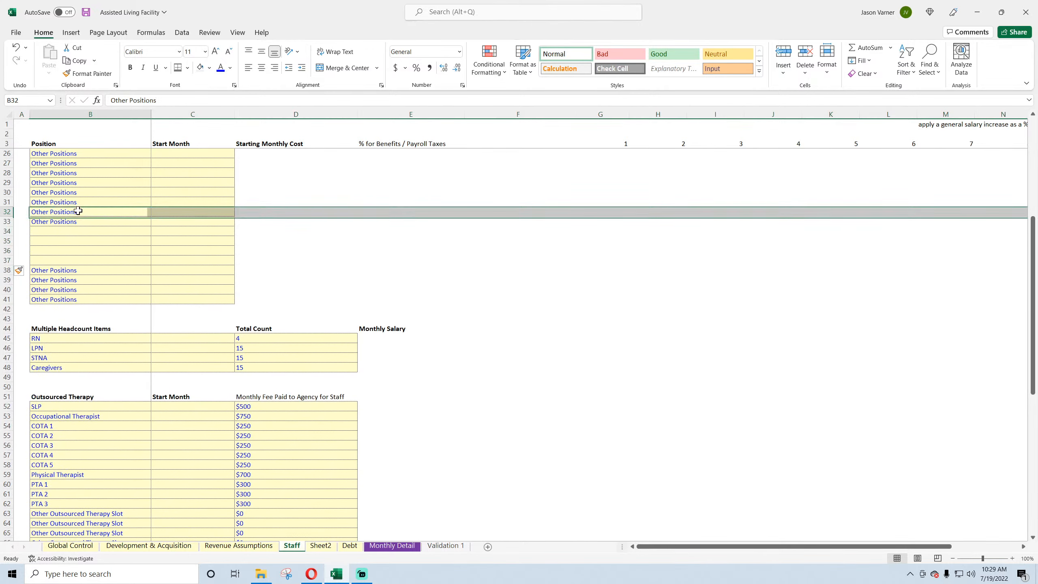
drag(151, 217, 141, 261)
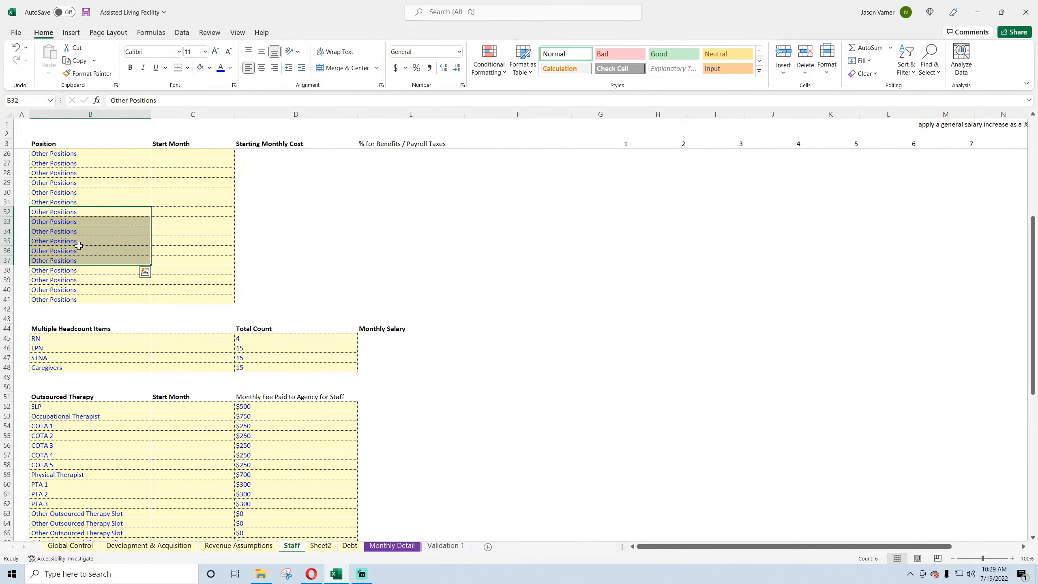
click(79, 248)
- Replace the first "Other Positions" entry in B26, directly below Admin. Assistant, with "Activities"
scroll(79, 247, up, 4)
click(59, 261)
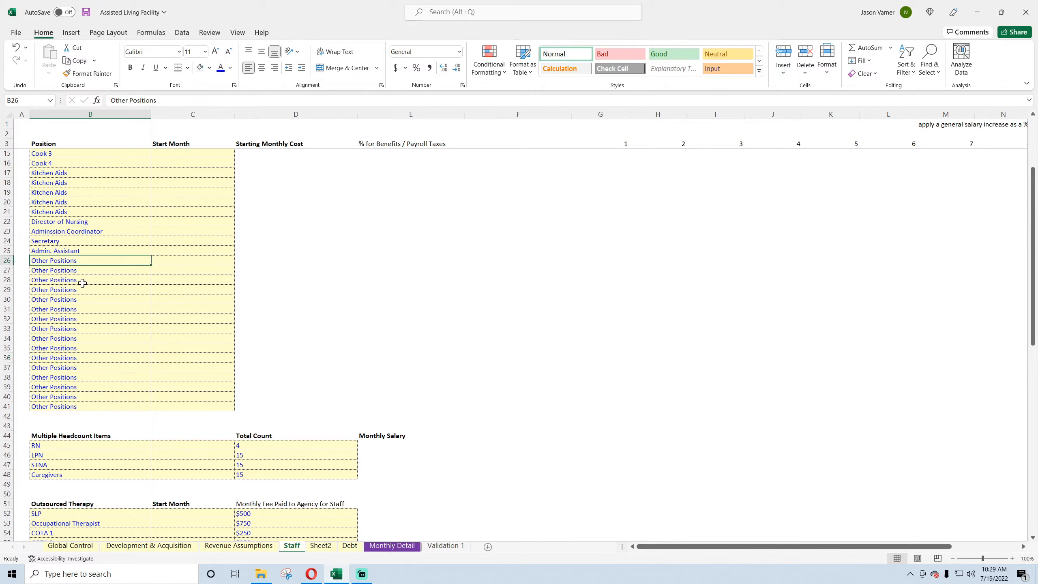
text(Activitie)
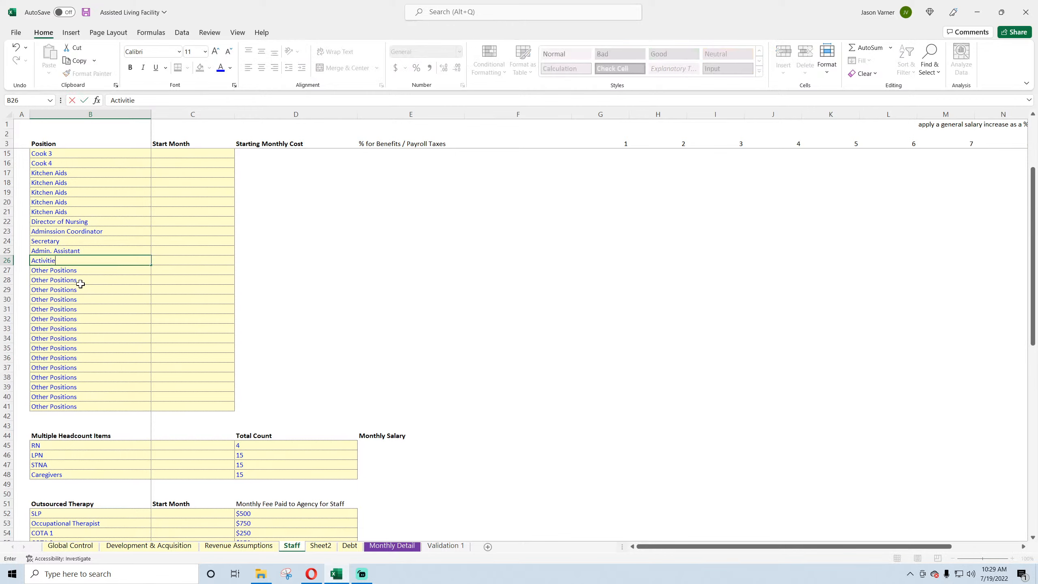
text(s)
key(Return)
- Underline the cost column labels of the Outsourced Therapy and Other Outsourced Professionals tables in D51 and D75
scroll(80, 278, down, 7)
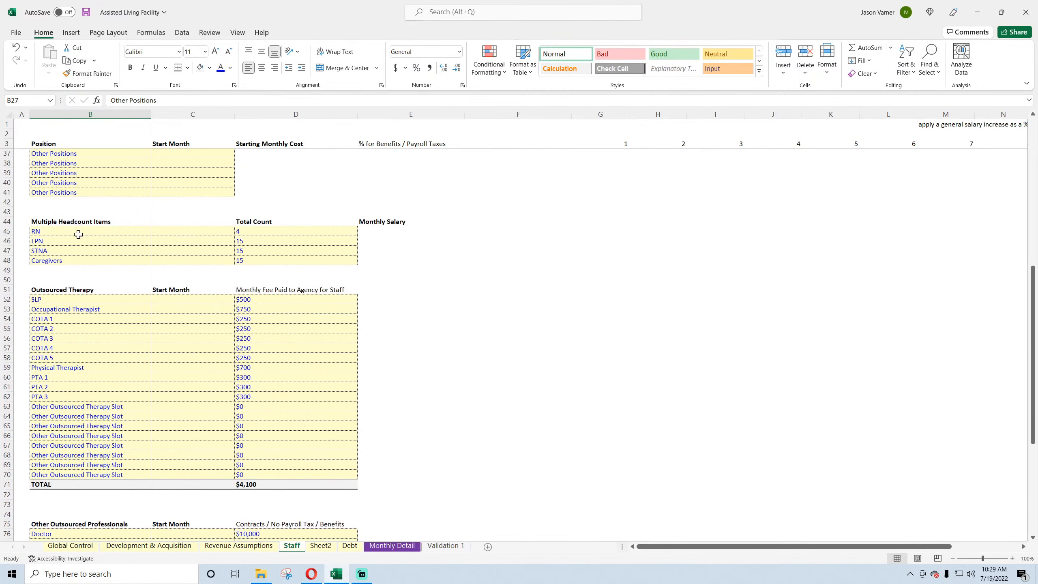
click(79, 235)
drag(259, 233, 91, 257)
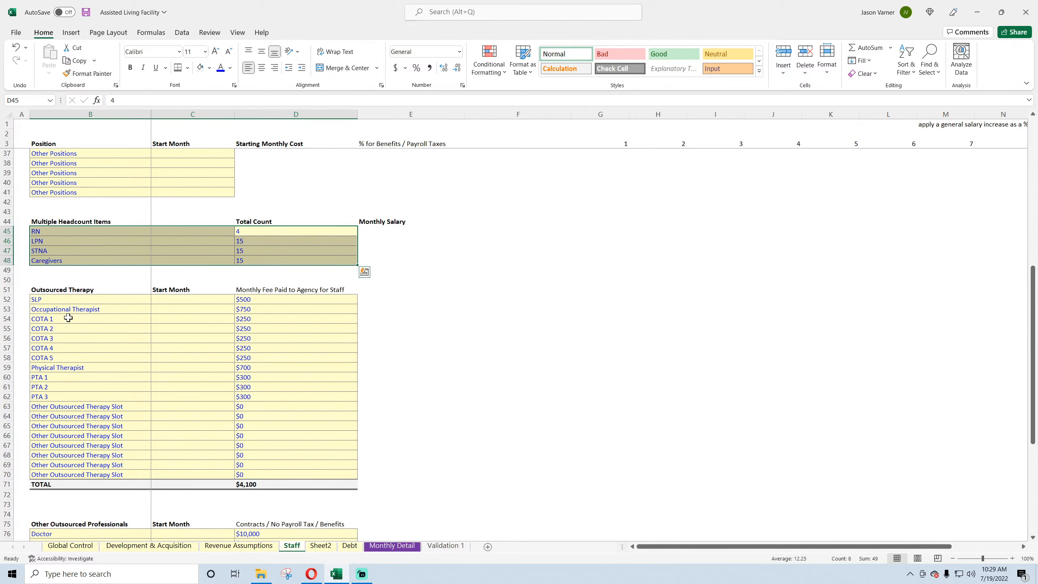
click(64, 296)
scroll(86, 306, down, 4)
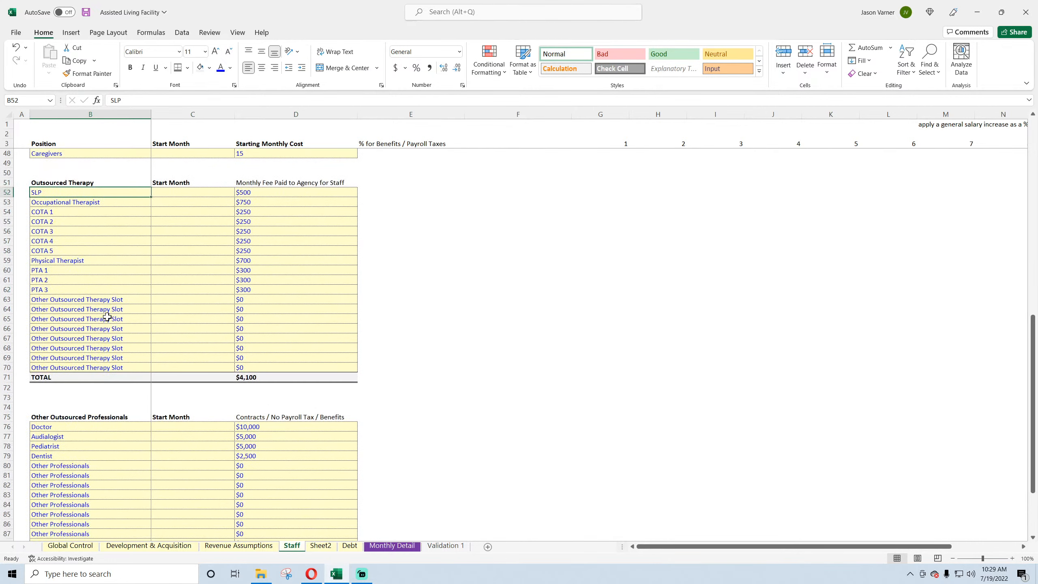
click(300, 183)
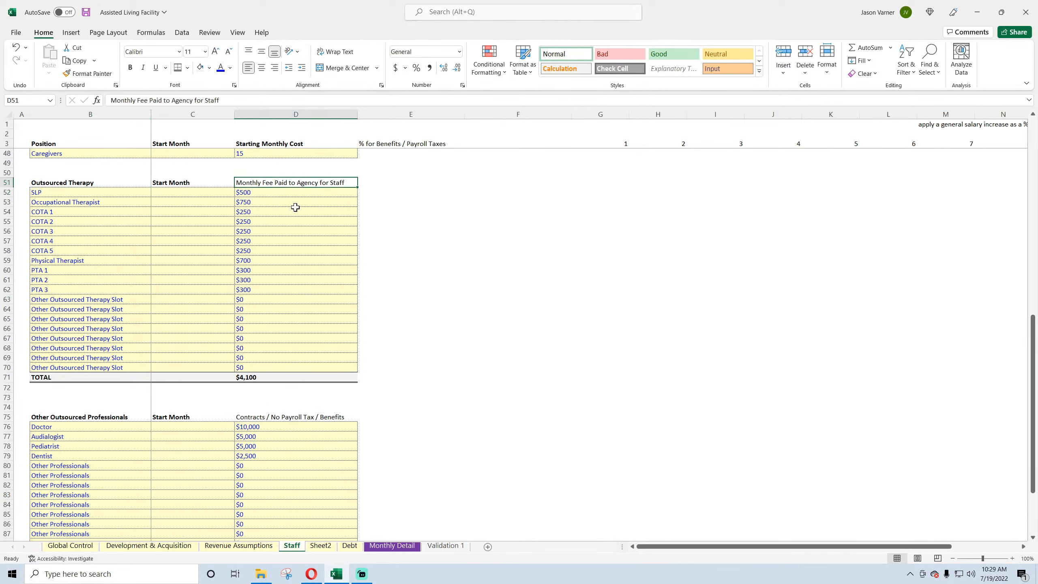
click(156, 70)
click(289, 417)
click(156, 68)
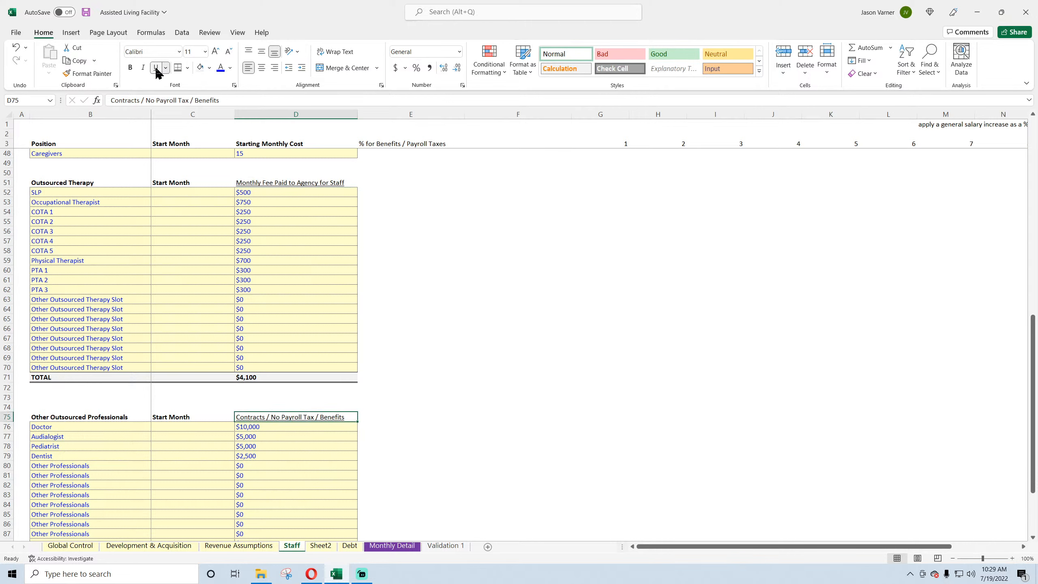
click(534, 455)
- Replace the Other Outsourced Professionals cost label in D75 with "Monthly Fee Paid Direct to Professional"
double_click(277, 417)
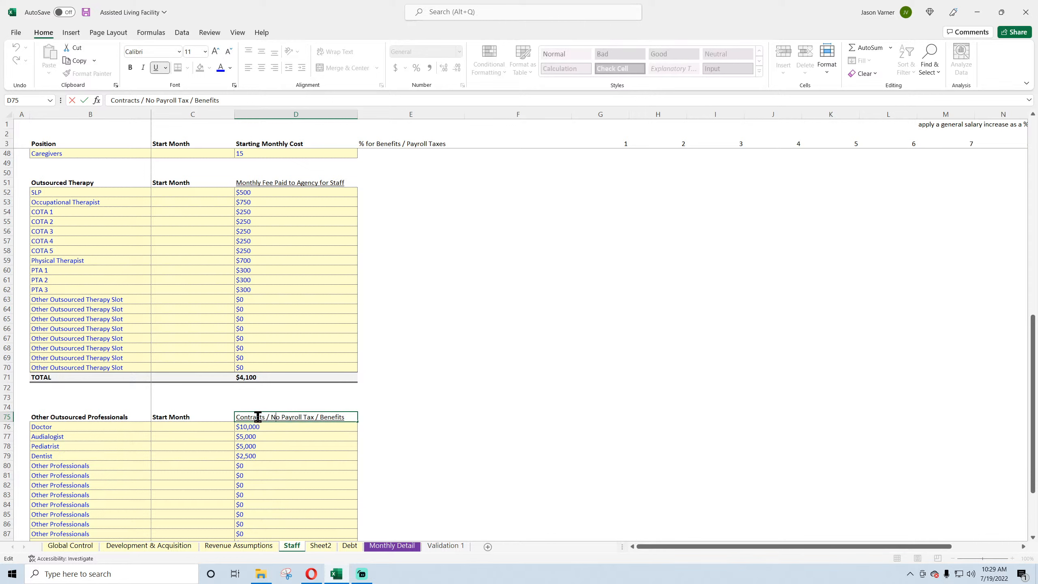
drag(236, 417, 422, 424)
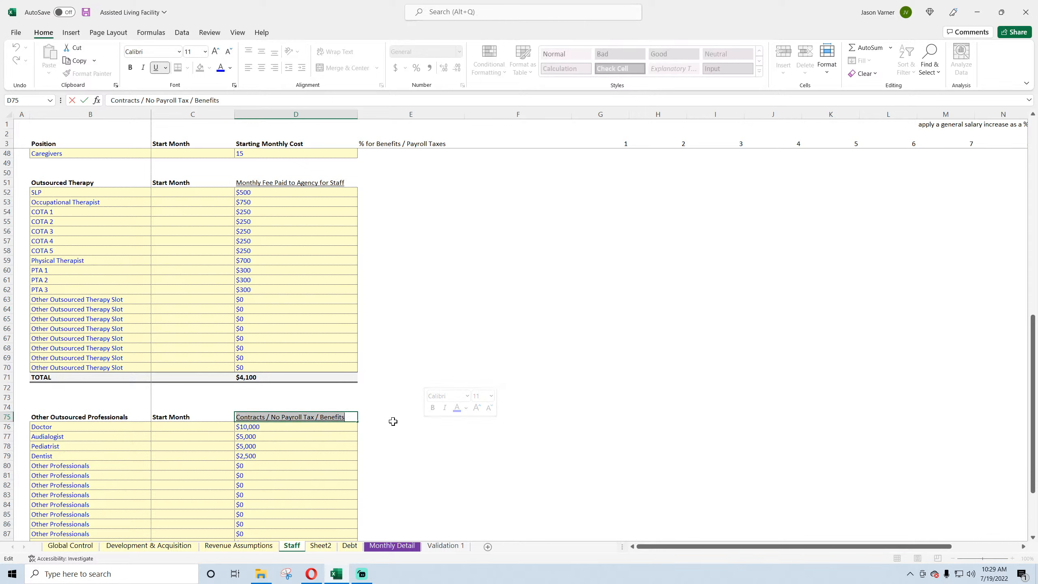
text(Monthly Fee Paid Direc)
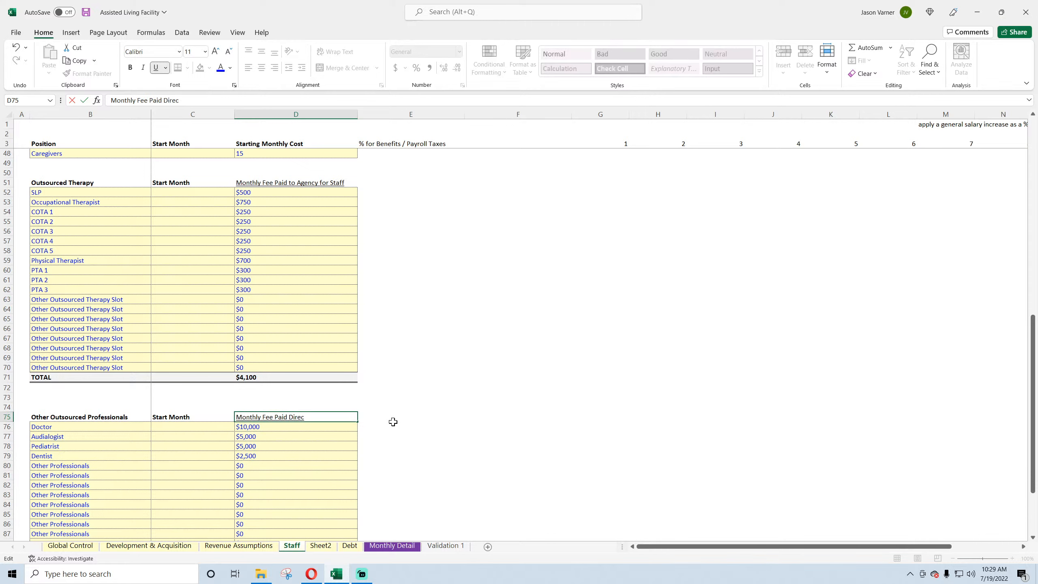
text(t to Professional)
key(Return)
- Check the SUM formulas behind the totals in D95 and D71, and save the workbook
scroll(417, 414, down, 3)
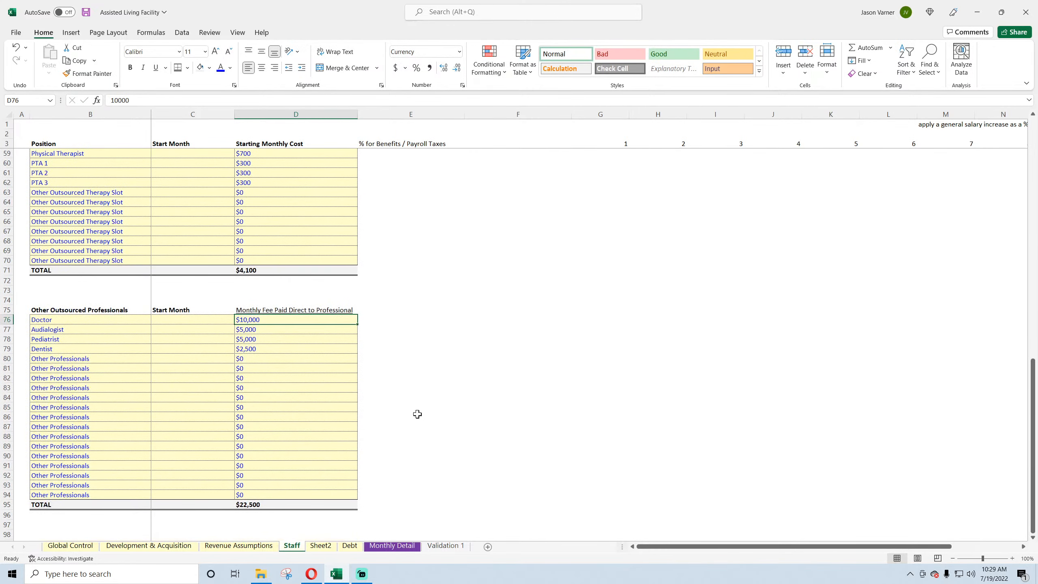
double_click(287, 504)
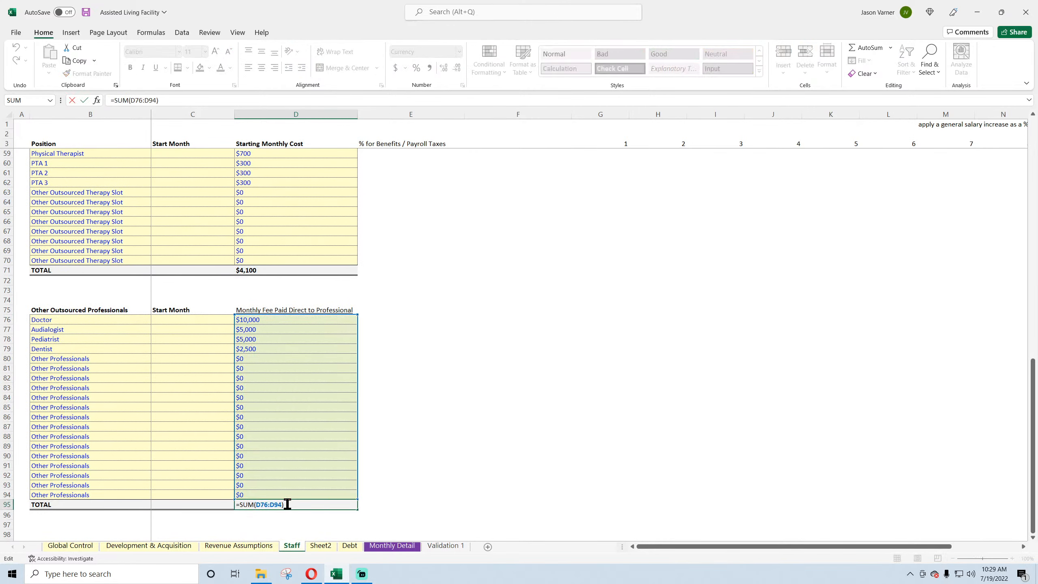
key(Return)
scroll(370, 465, up, 4)
double_click(265, 377)
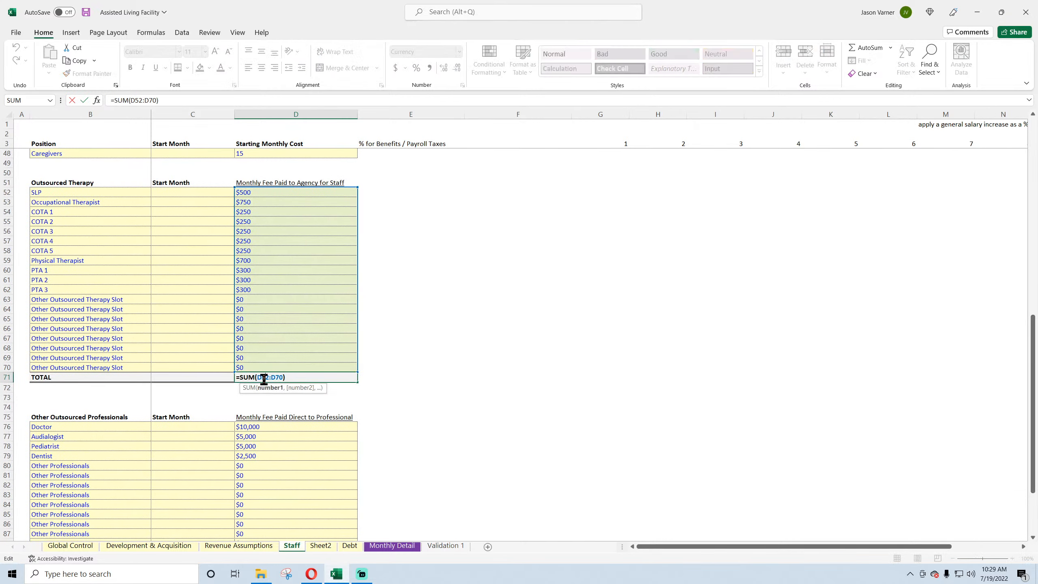
key(Return)
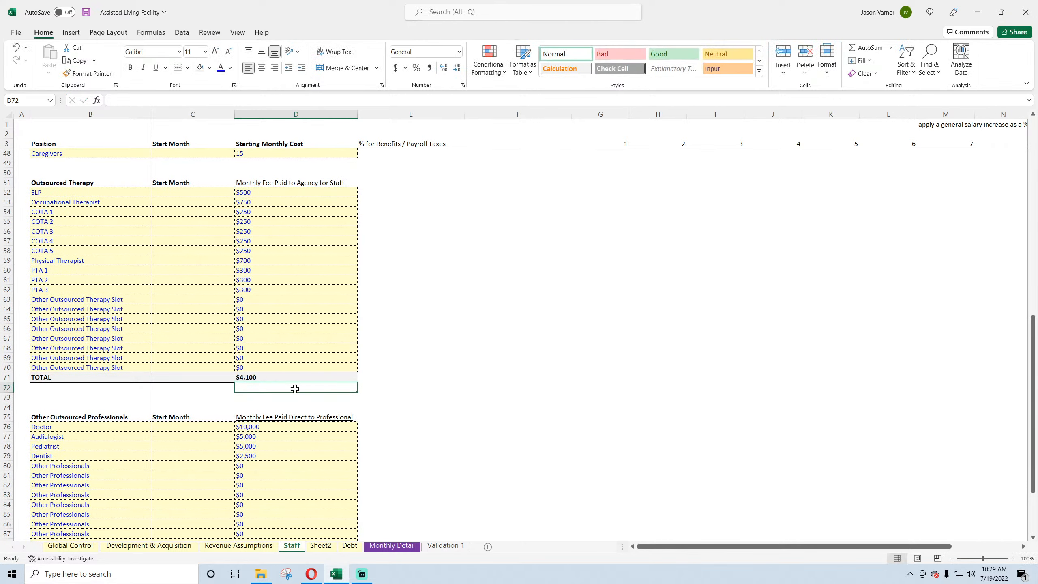
click(83, 16)
- Insert three blank rows above row 65, within the Other Outsourced Therapy Slot entries
scroll(429, 381, up, 4)
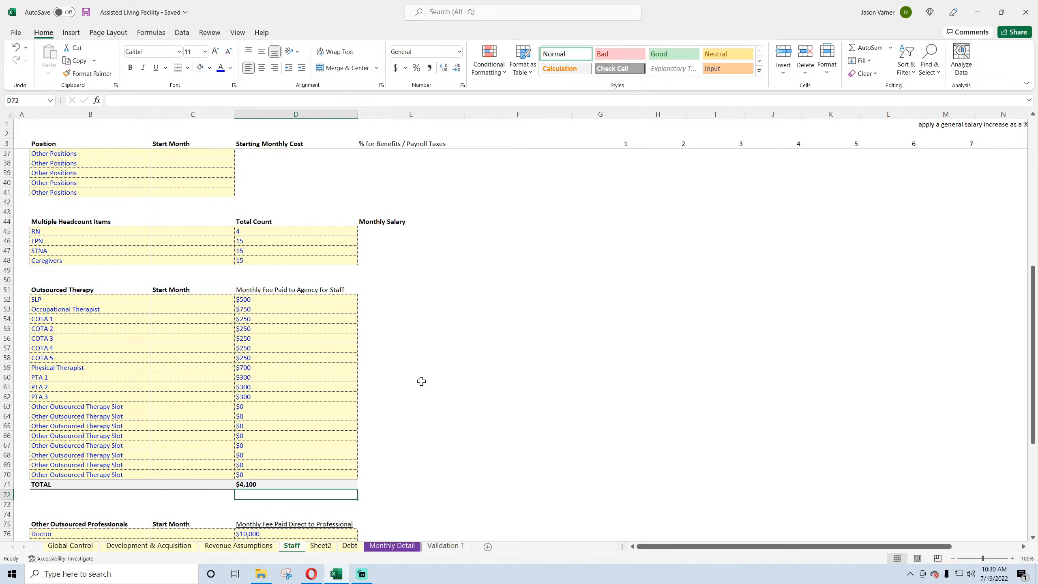
click(61, 287)
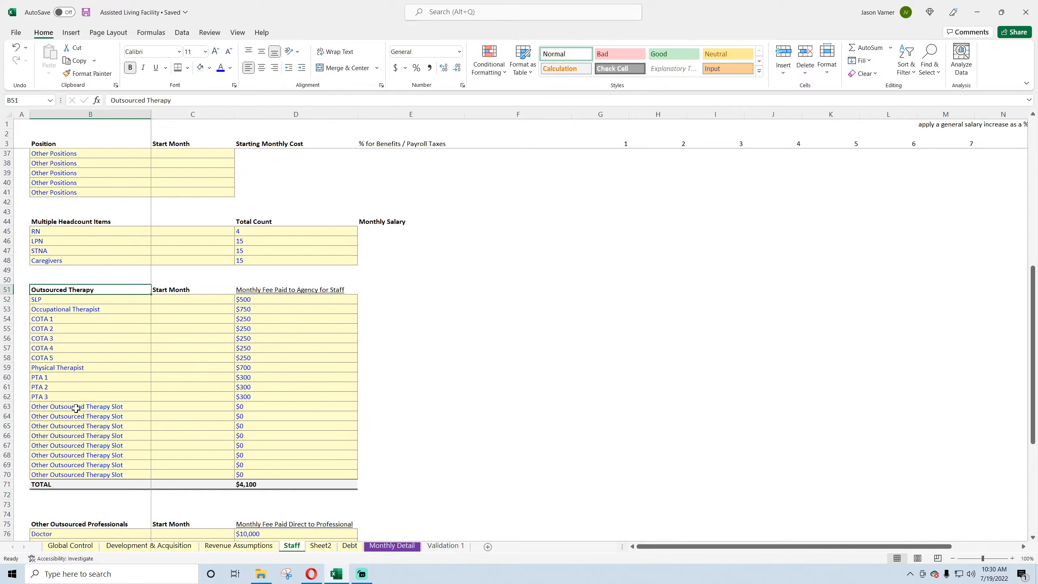
drag(76, 408, 74, 477)
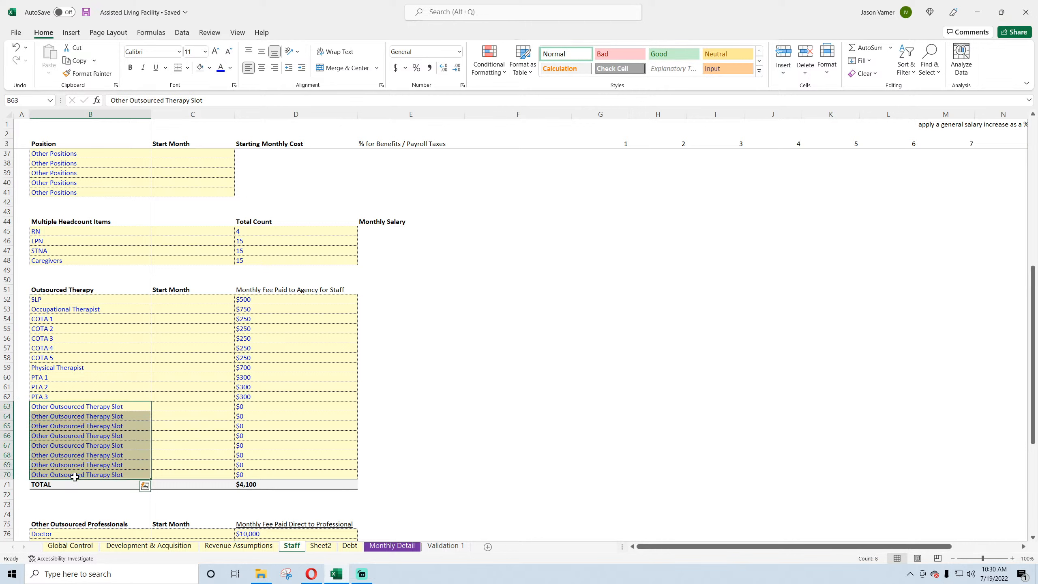
click(77, 408)
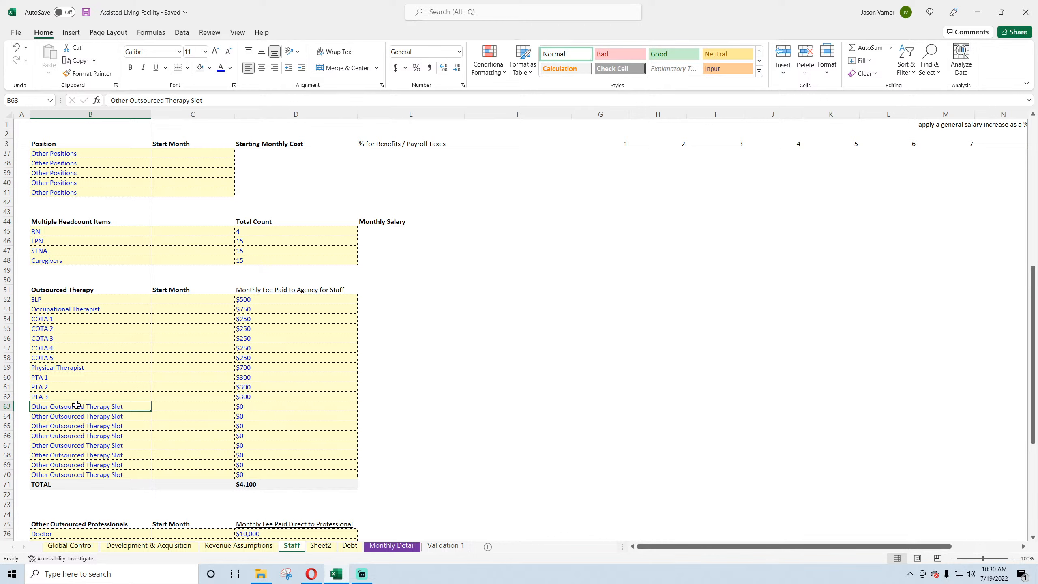
drag(6, 426, 7, 444)
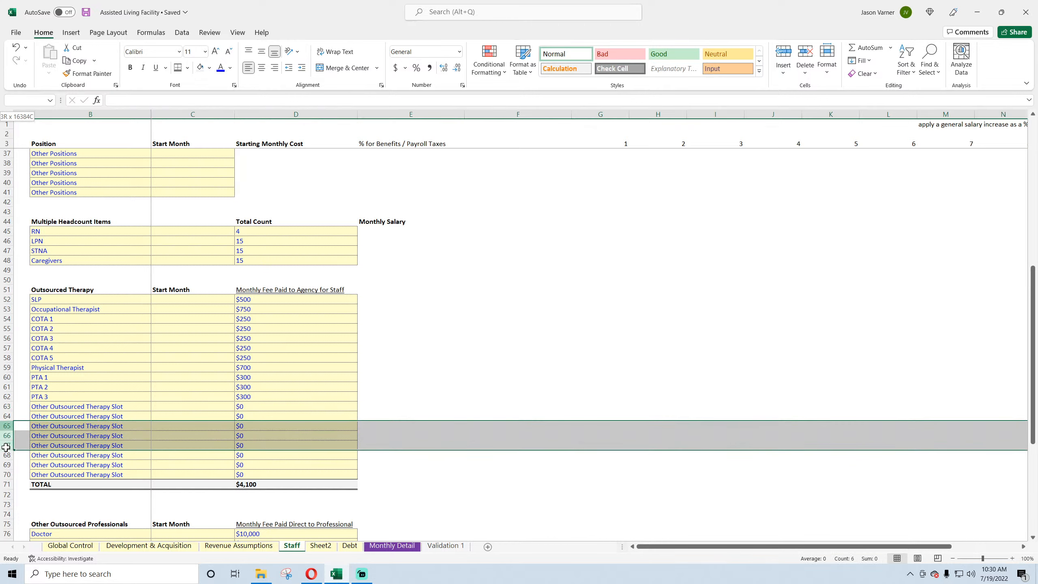
right_click(5, 440)
click(30, 339)
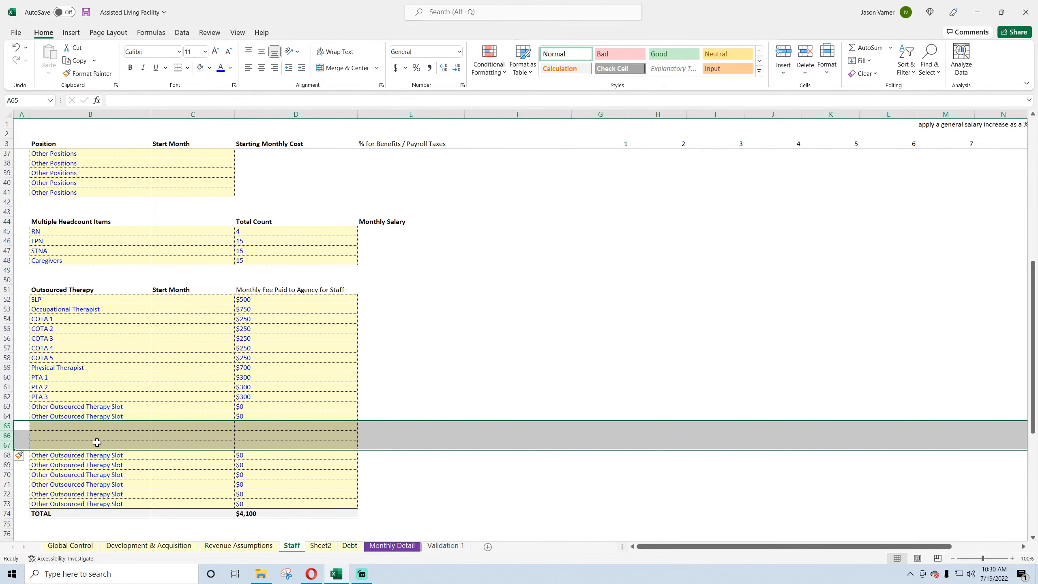
- Fill the "Other Outsourced Therapy Slot" label and the $0 fee from row 64 down through row 67
click(123, 415)
drag(151, 421, 144, 447)
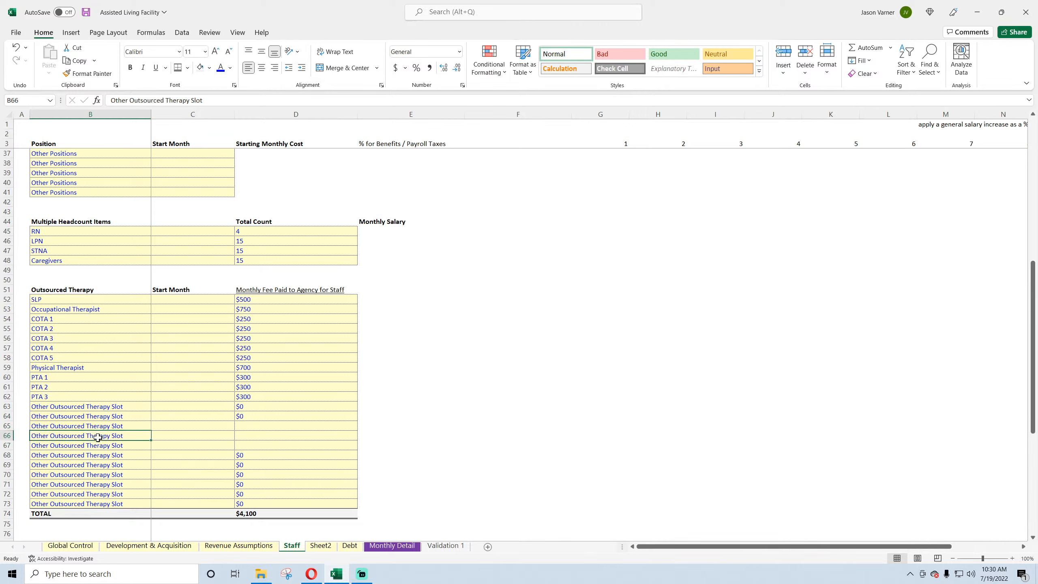
click(264, 414)
drag(357, 421, 360, 449)
click(112, 407)
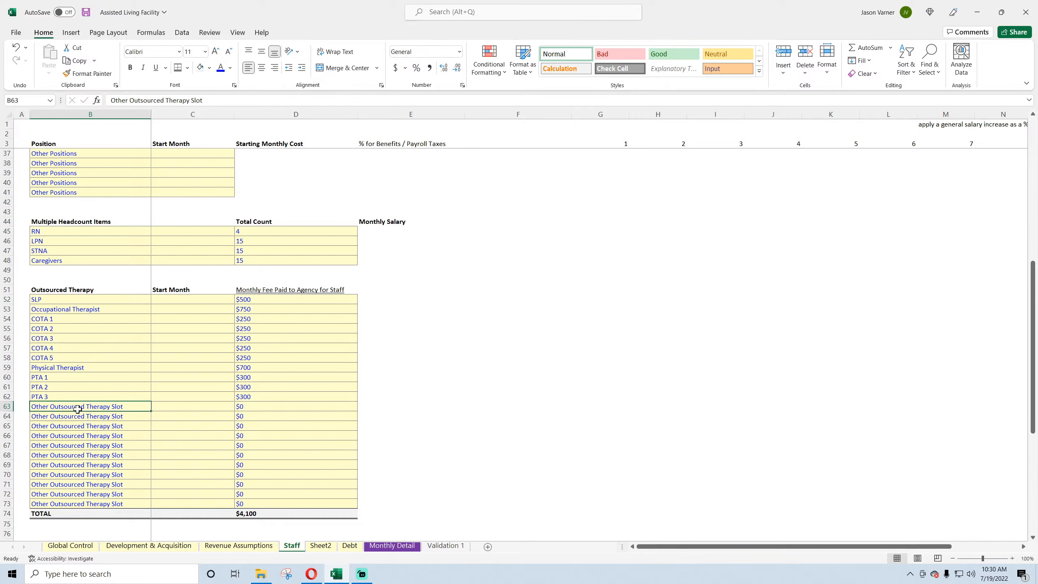
click(258, 409)
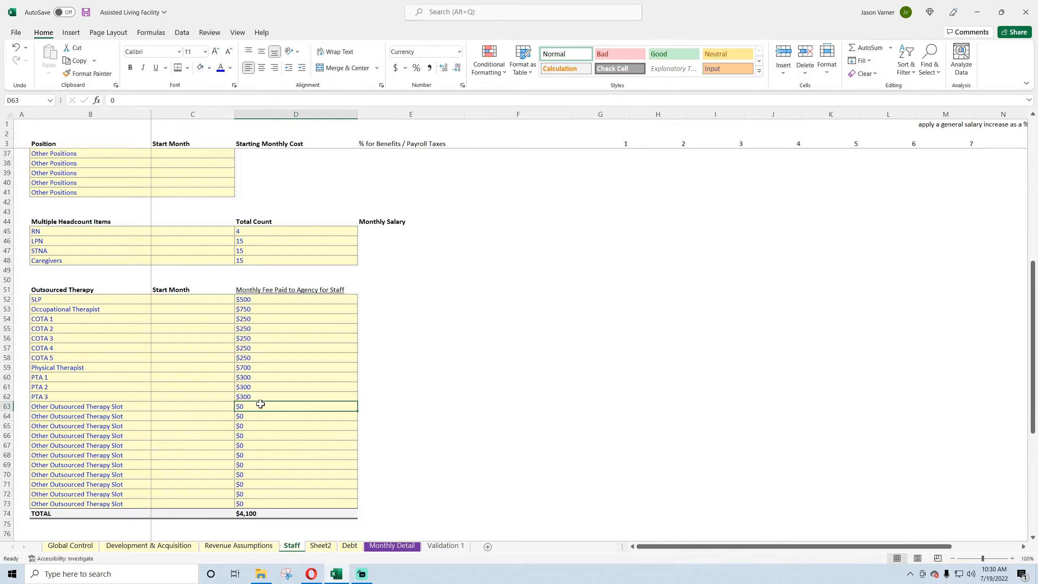
drag(106, 409, 96, 500)
click(95, 464)
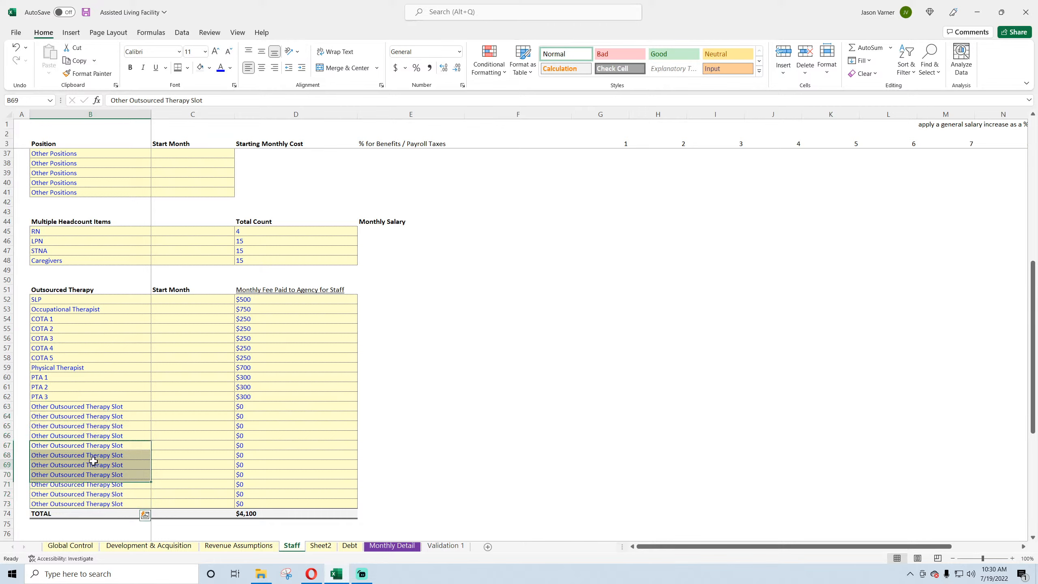
scroll(91, 431, up, 11)
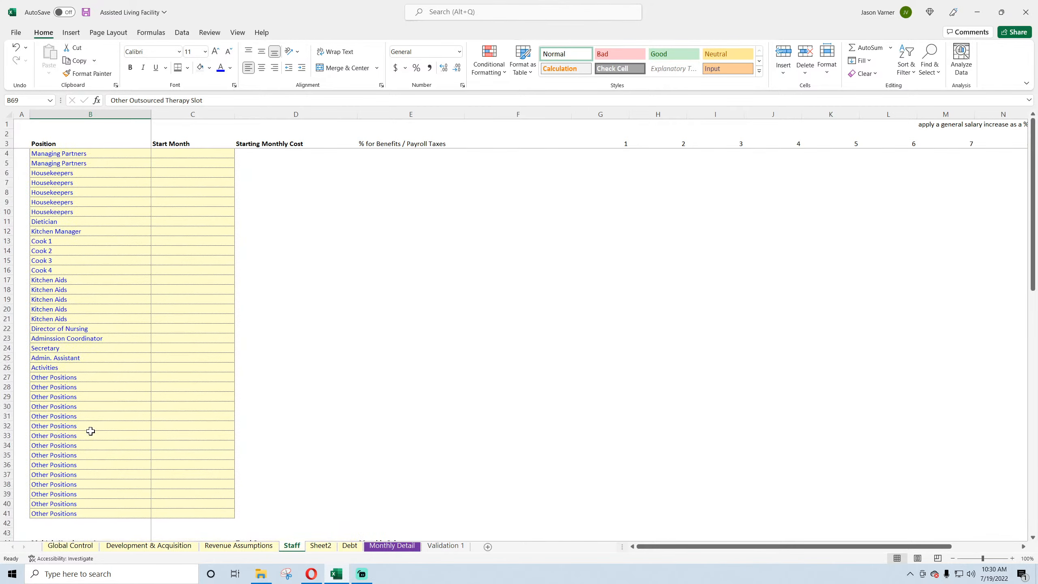
click(386, 144)
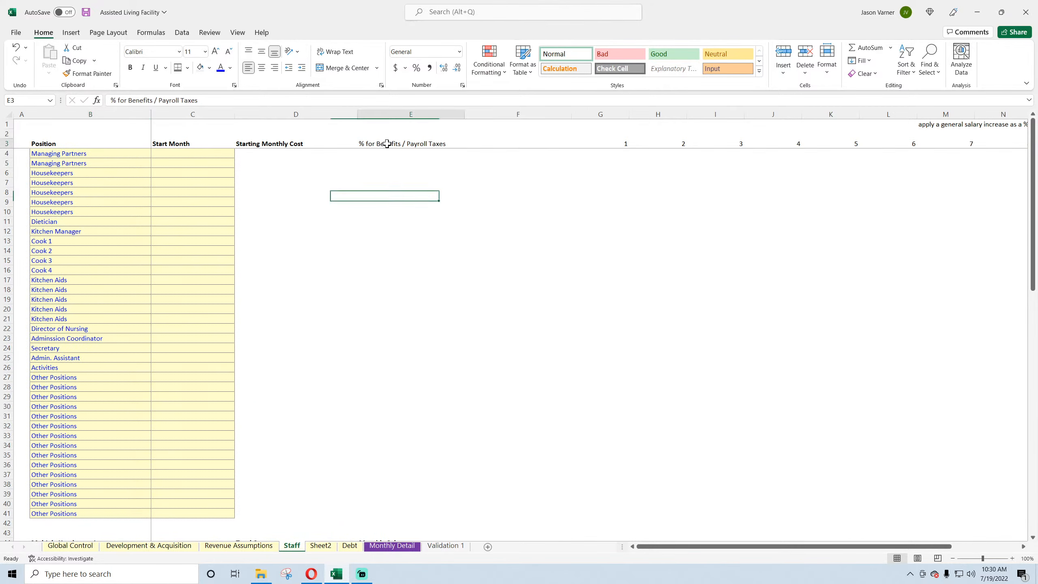
scroll(102, 264, down, 20)
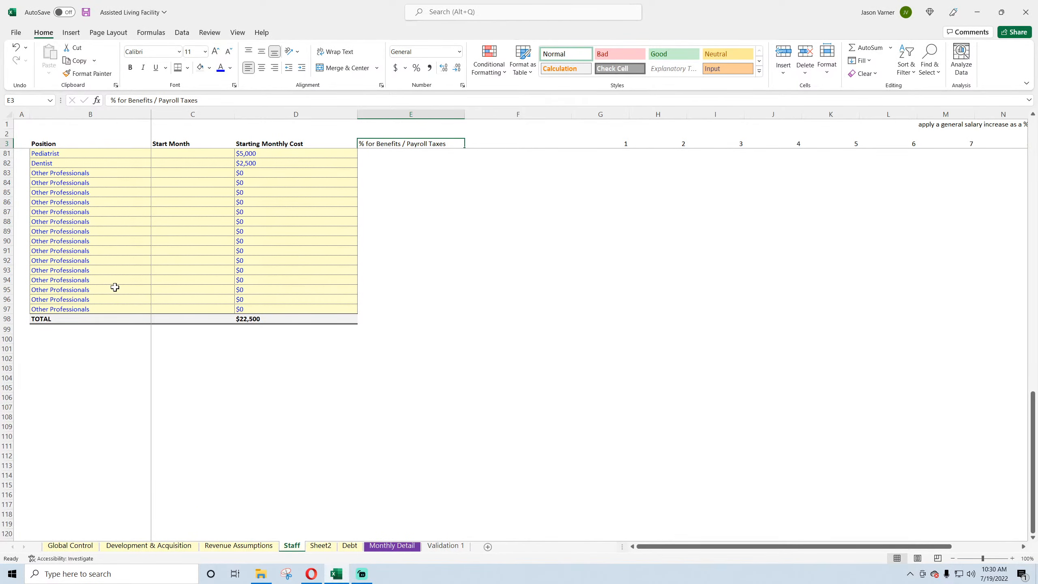
scroll(115, 288, up, 20)
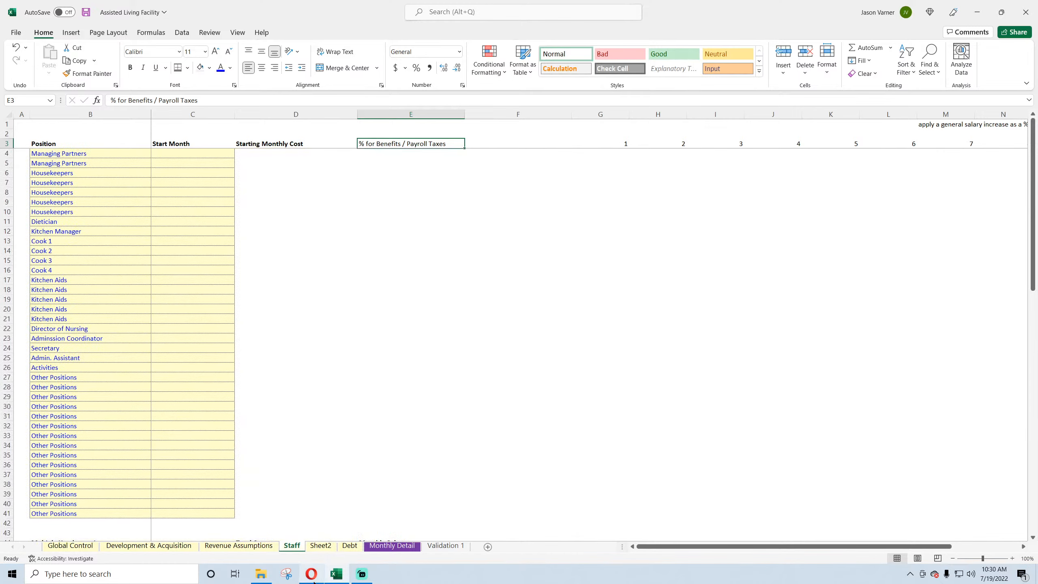
click(313, 581)
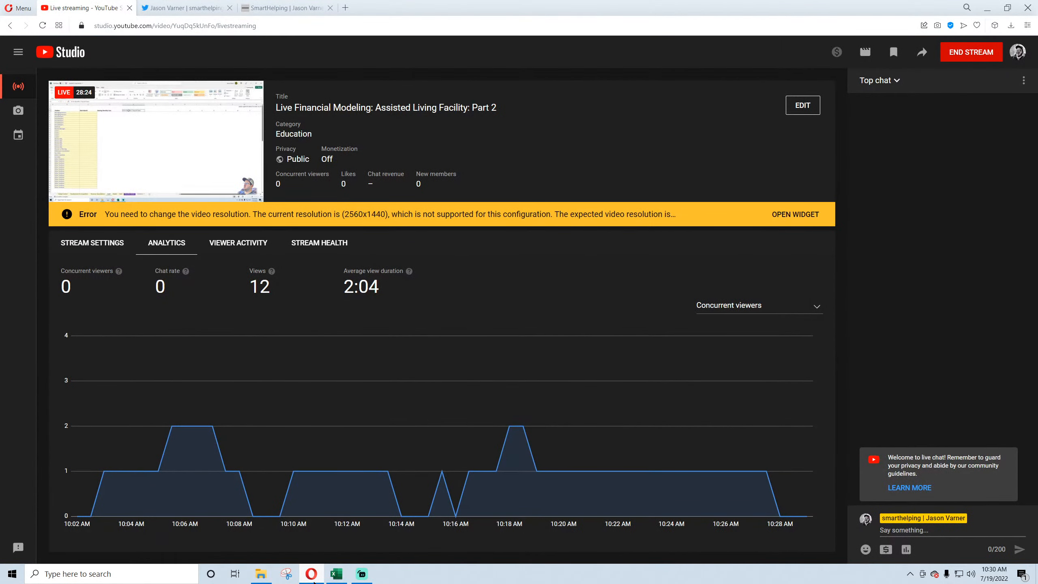
click(336, 574)
click(487, 221)
click(378, 144)
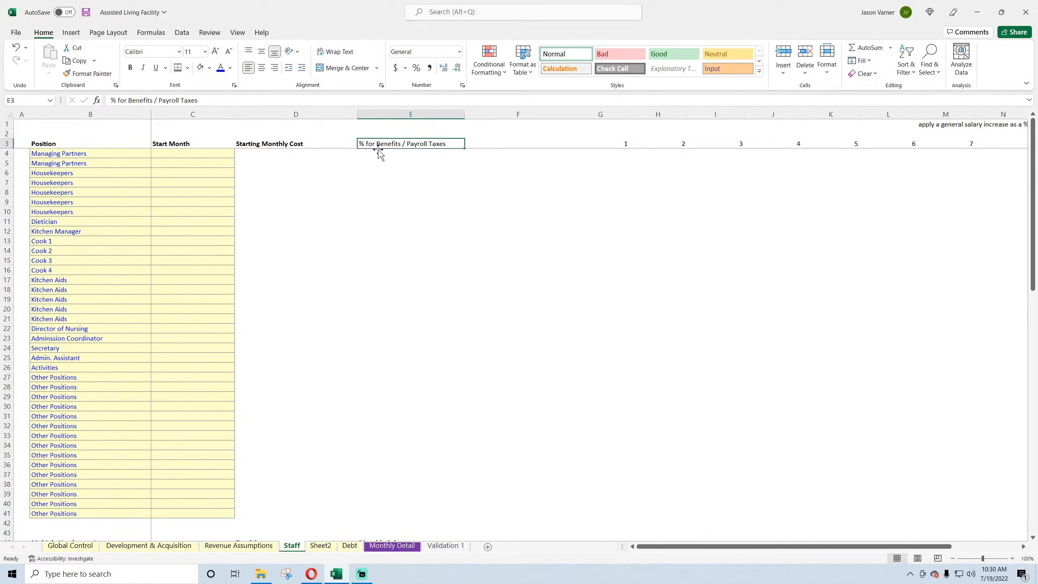
- Add list data validation to D4 on the Staff sheet, using 'Validation 1'!$A$1:$A$120 as the source
click(265, 152)
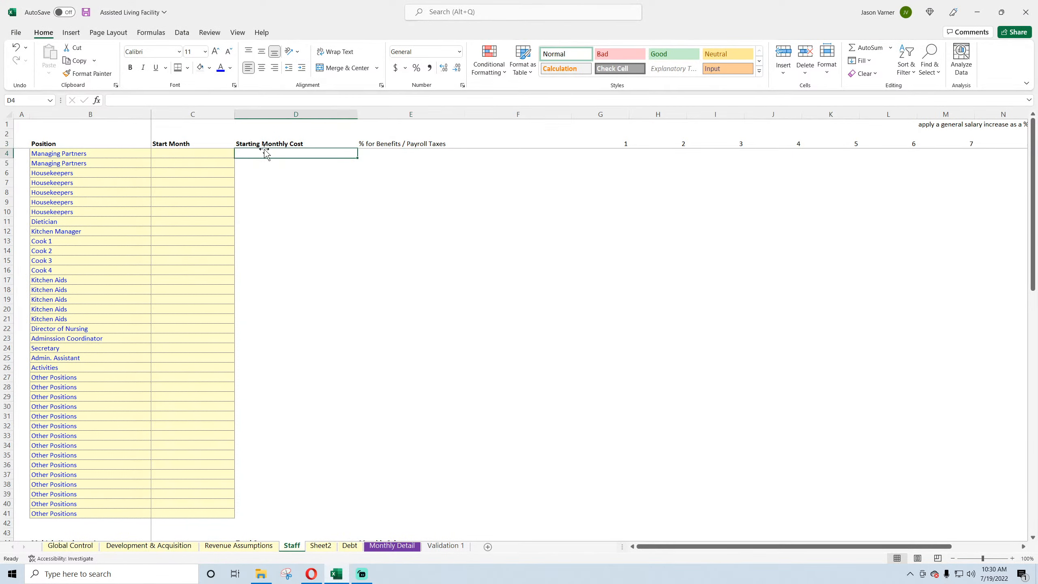
click(182, 33)
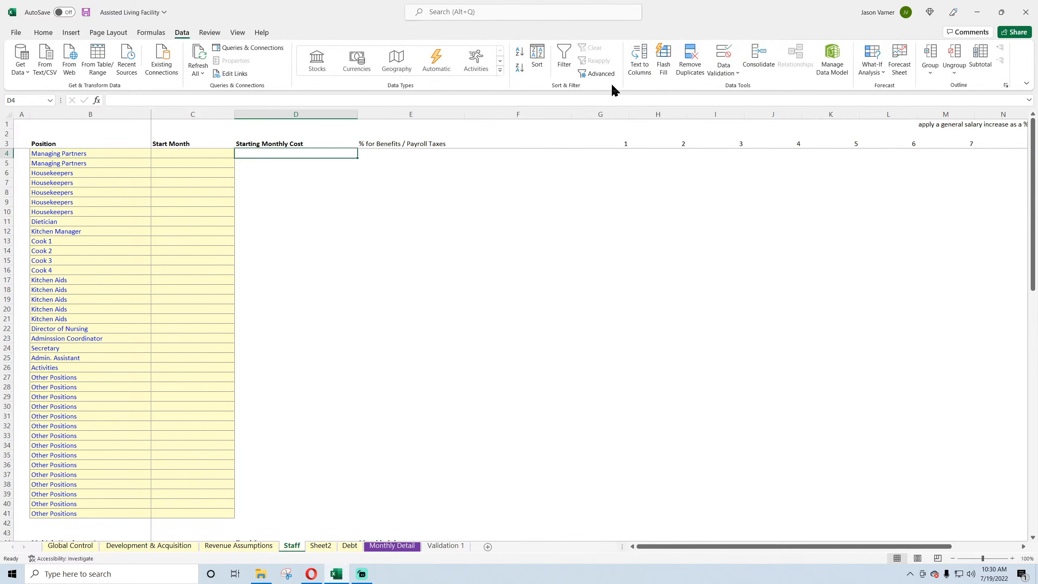
click(723, 69)
click(735, 91)
click(787, 207)
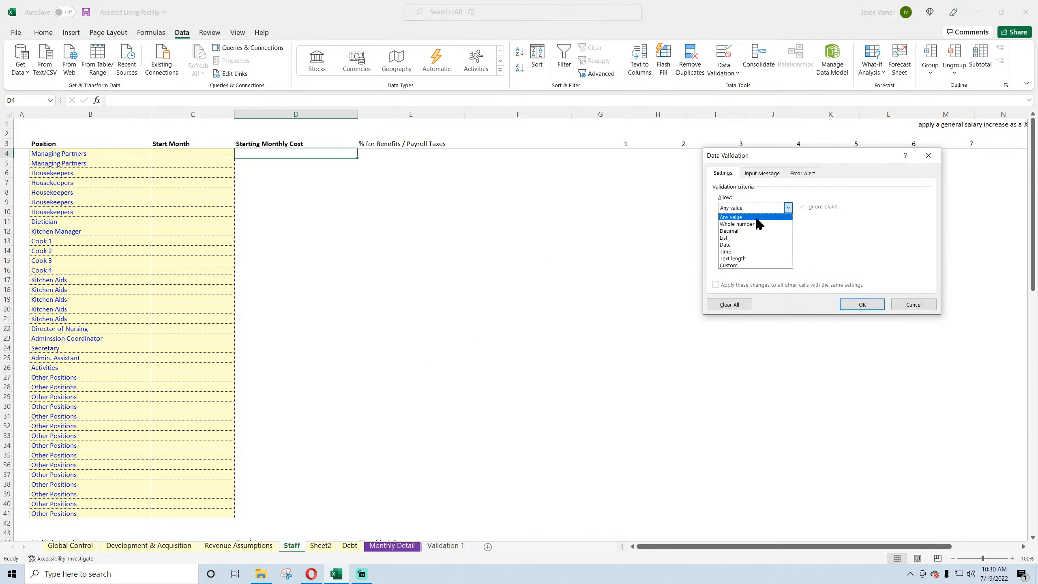
click(748, 238)
click(864, 248)
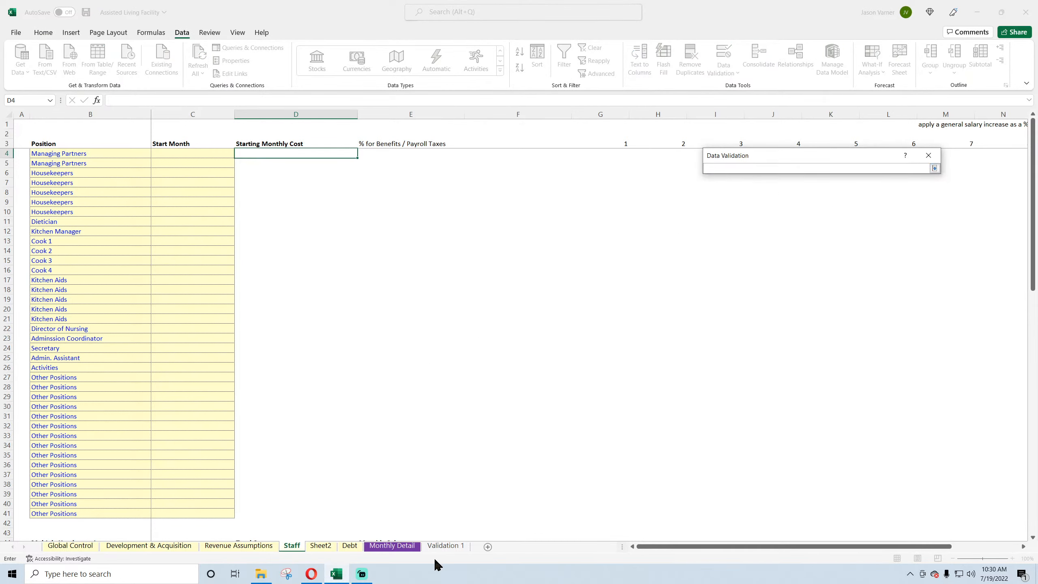
click(446, 545)
scroll(36, 240, up, 15)
drag(25, 124, 12, 521)
click(935, 169)
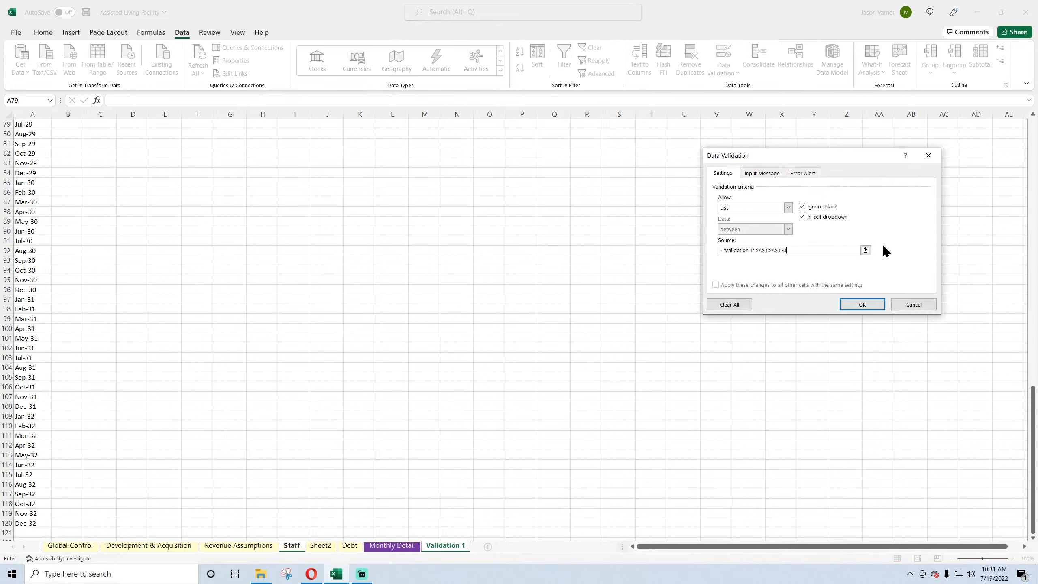
click(862, 303)
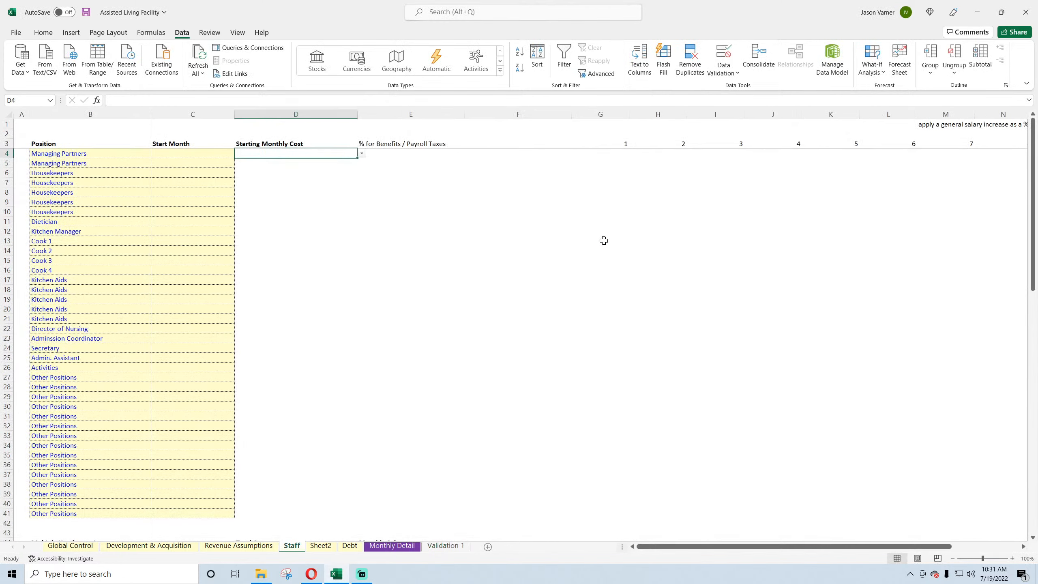
- Give D4 the light yellow fill and blue font of an input cell, and choose the first month from its list
click(43, 33)
click(209, 70)
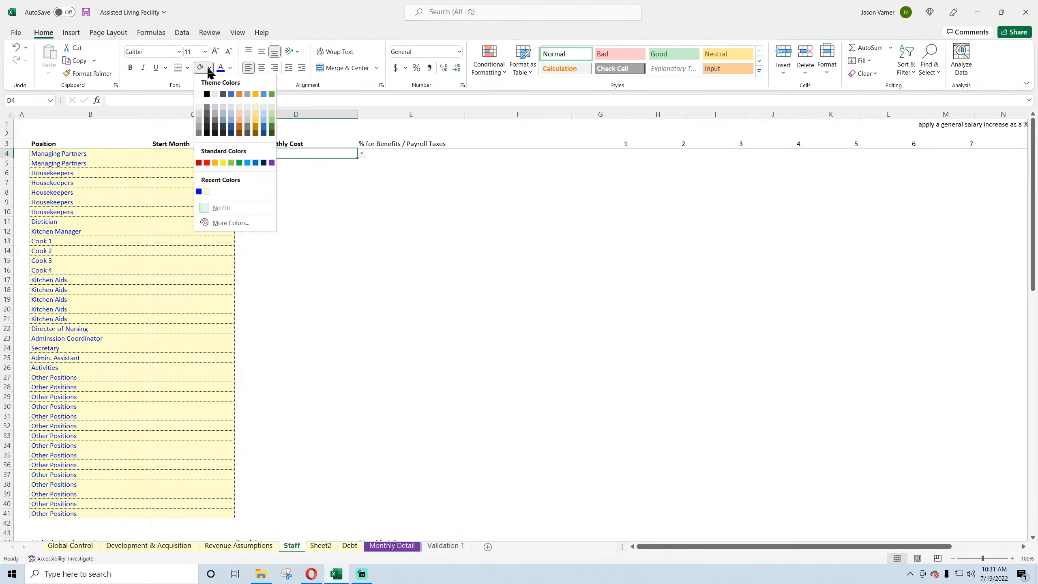
click(206, 191)
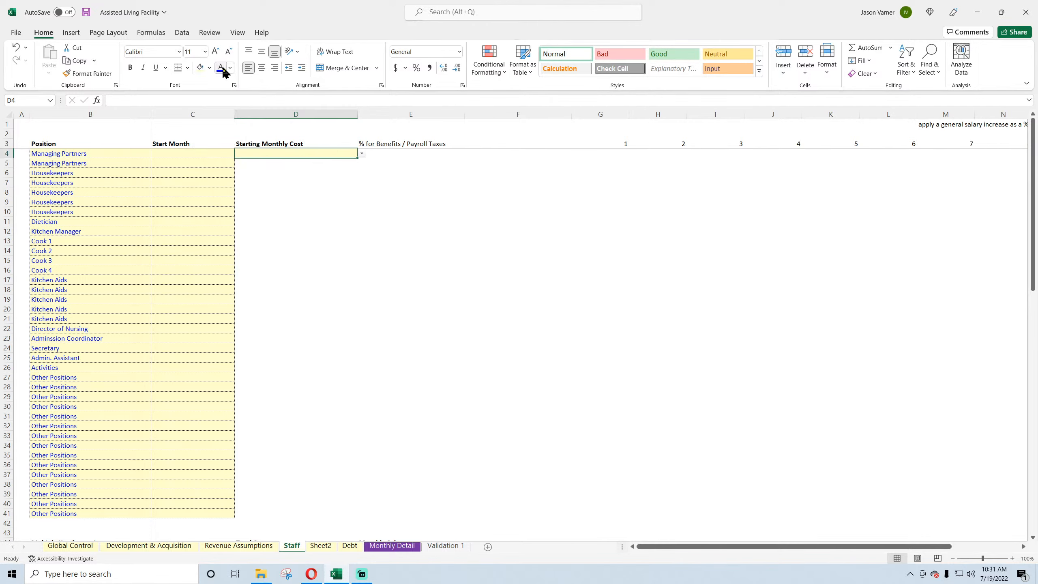
click(372, 153)
click(347, 160)
click(345, 154)
click(362, 154)
click(345, 163)
- Format D4 as a date showing the abbreviated month and two-digit year, as in Jan-23
click(462, 85)
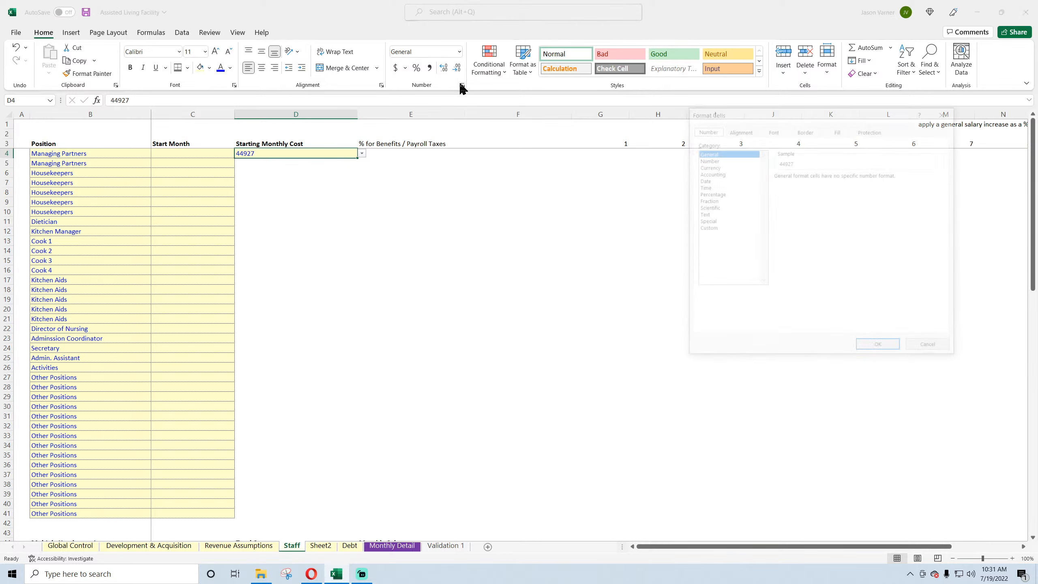
click(706, 180)
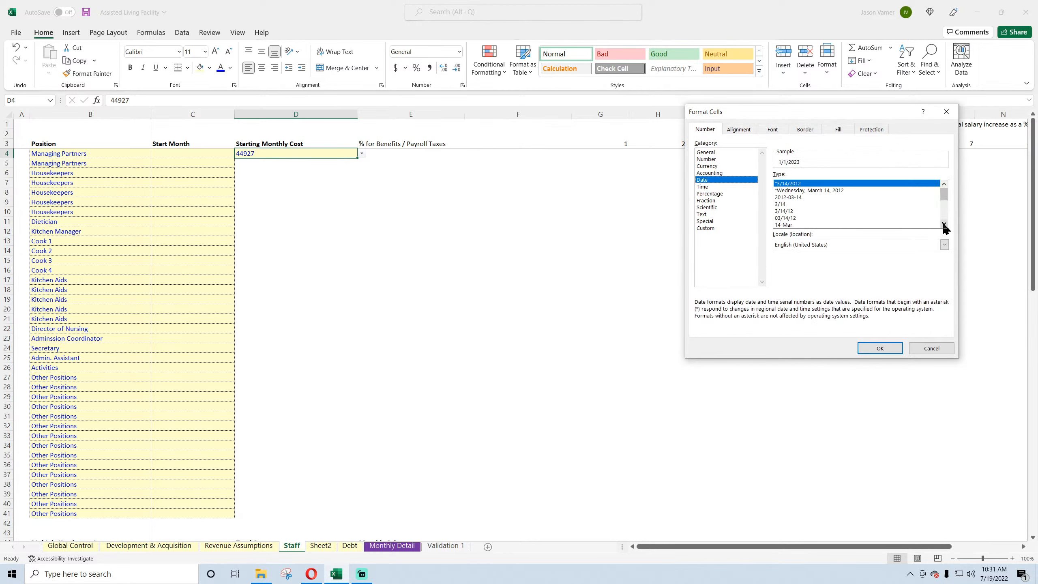
scroll(943, 224, down, 1)
click(833, 225)
click(881, 349)
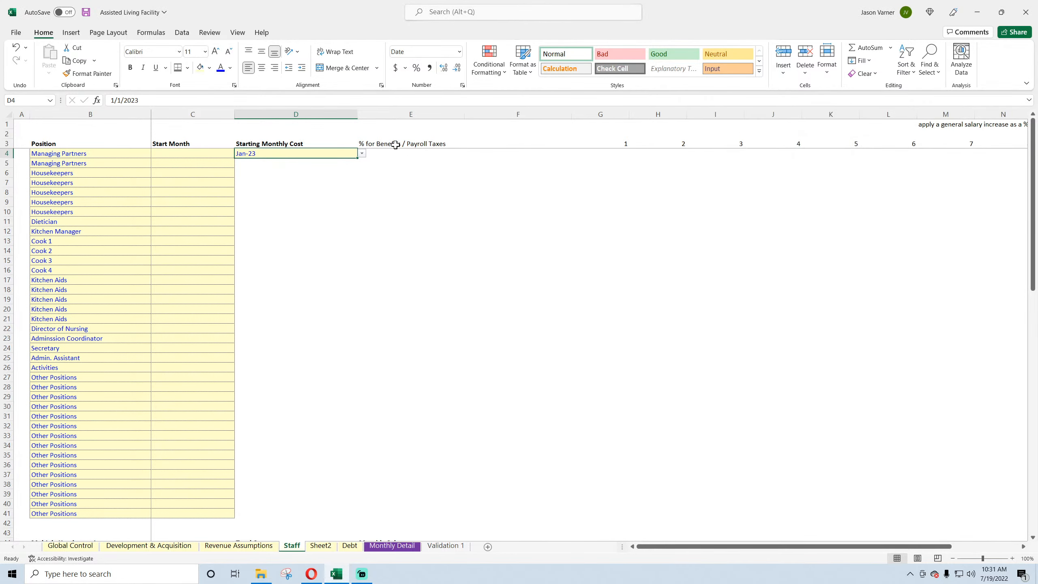
- Fill the month series from D4 down through D41 and apply borders to all its cells
drag(358, 159, 357, 518)
click(355, 163)
click(362, 163)
click(346, 178)
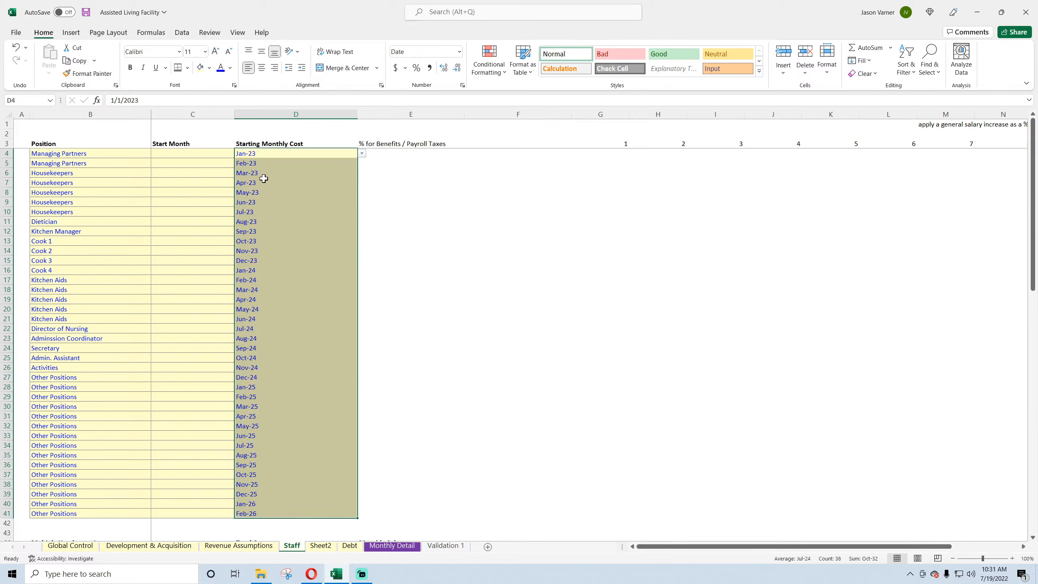
click(187, 67)
click(204, 173)
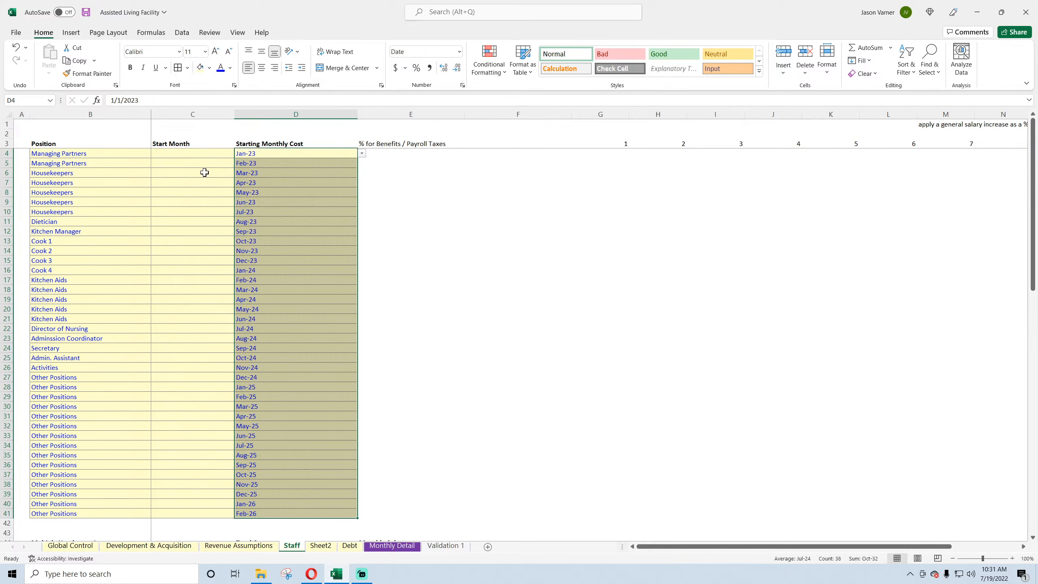
- Move the month cells from D4:D41 into the Start Month column, C4:C41
drag(261, 151, 217, 182)
right_click(188, 151)
click(216, 185)
- Copy the start months C4:C7 into C45:C48 for the multiple headcount items, and underline all of column C
right_click(190, 152)
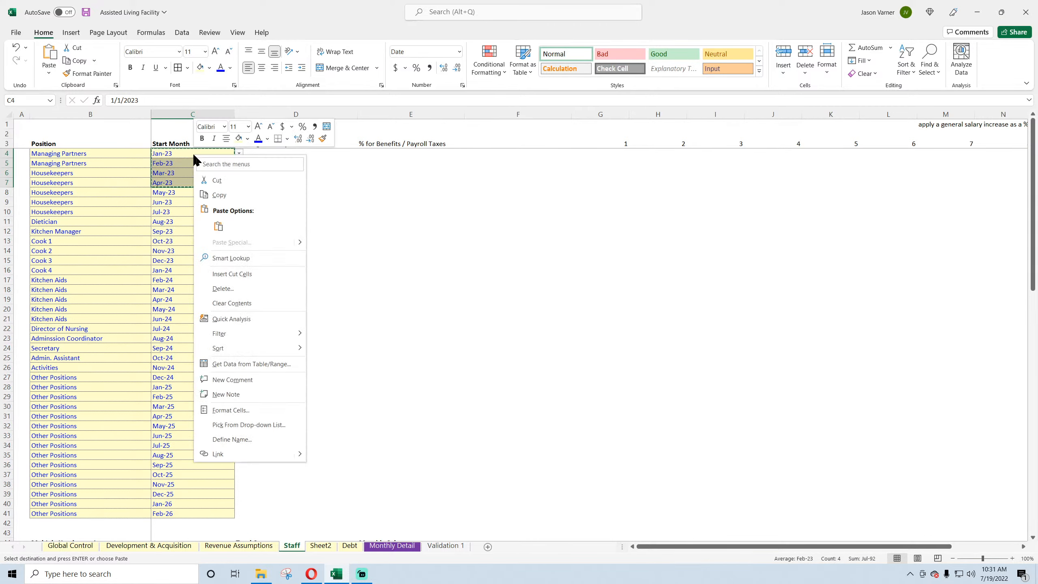
click(216, 197)
scroll(328, 283, down, 7)
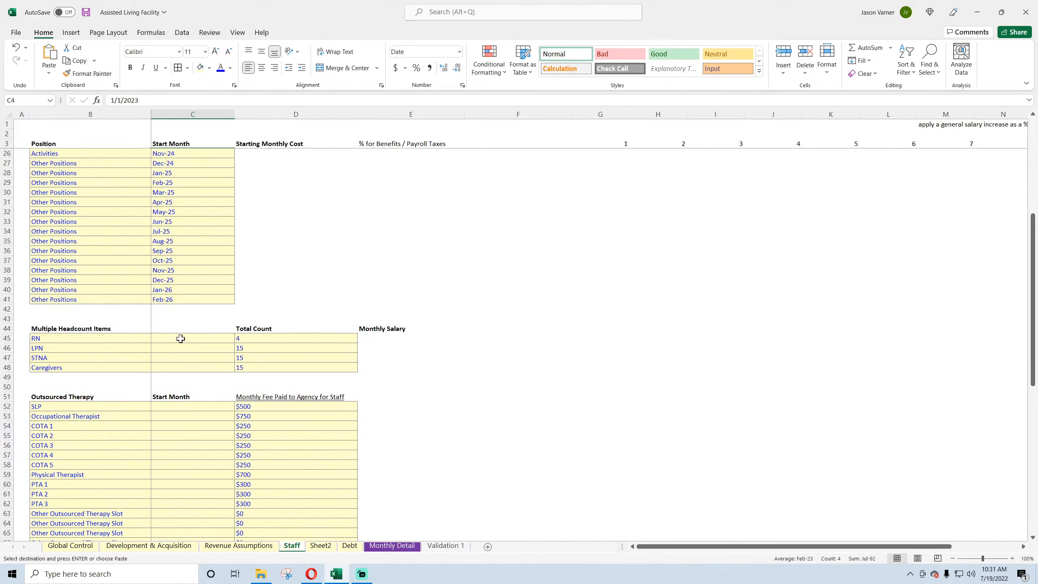
right_click(180, 338)
click(204, 102)
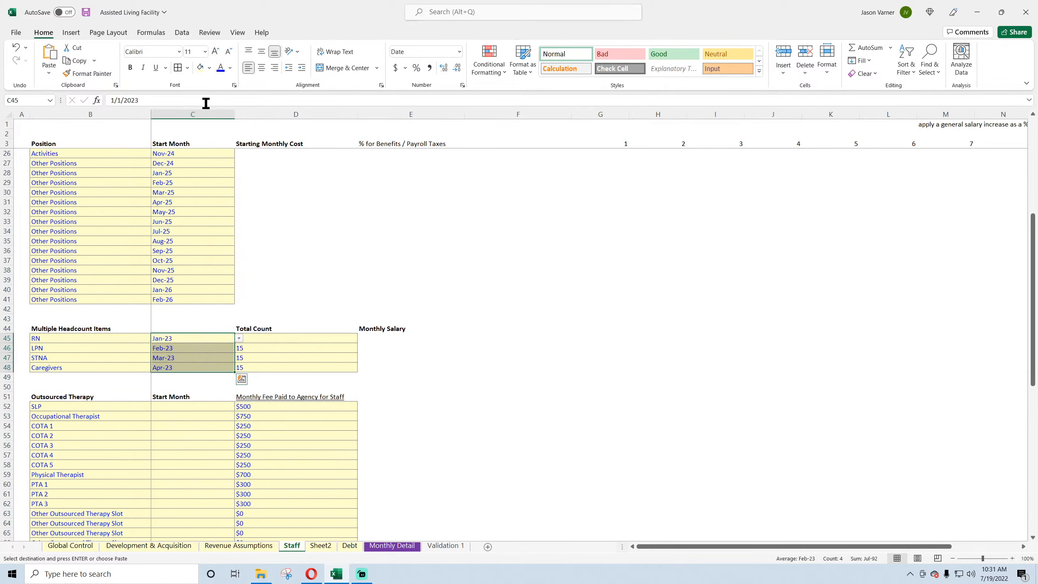
click(193, 114)
click(156, 67)
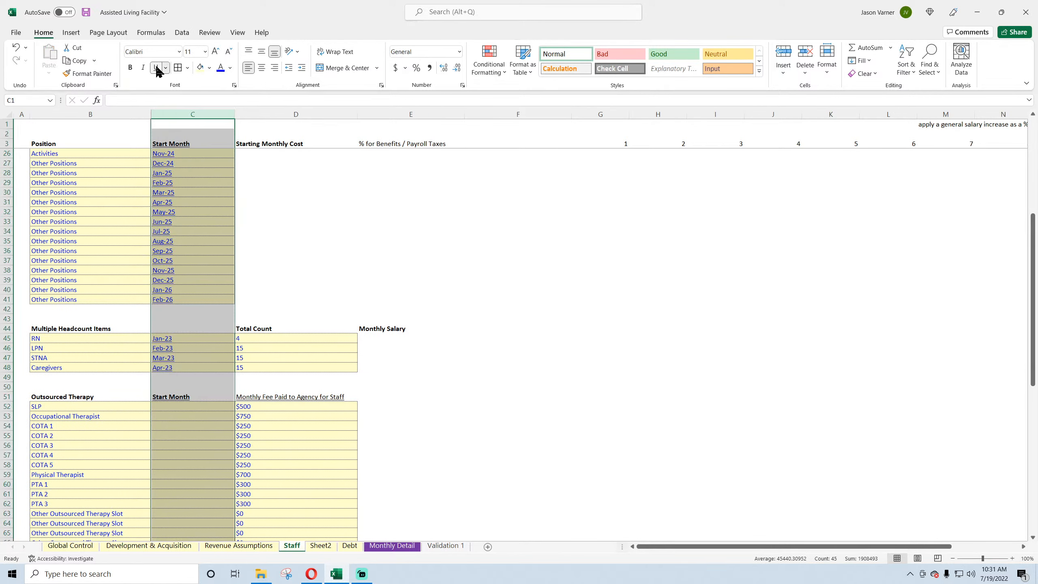
- Copy the start months C45:C48 into the Outsourced Therapy section at C52 and extend the month series through C73
scroll(193, 211, down, 4)
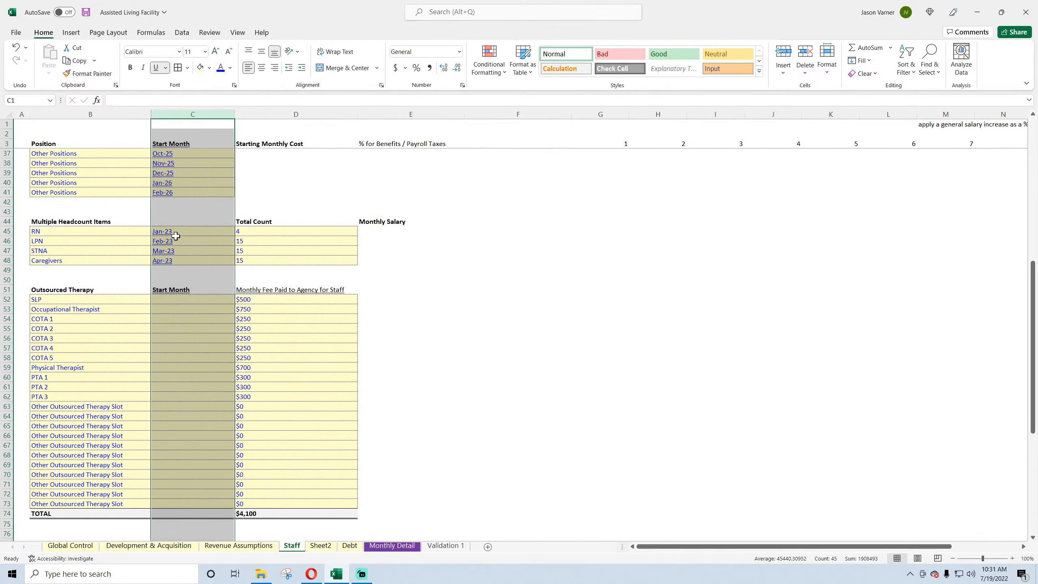
drag(172, 232, 175, 260)
right_click(188, 241)
click(207, 277)
right_click(185, 300)
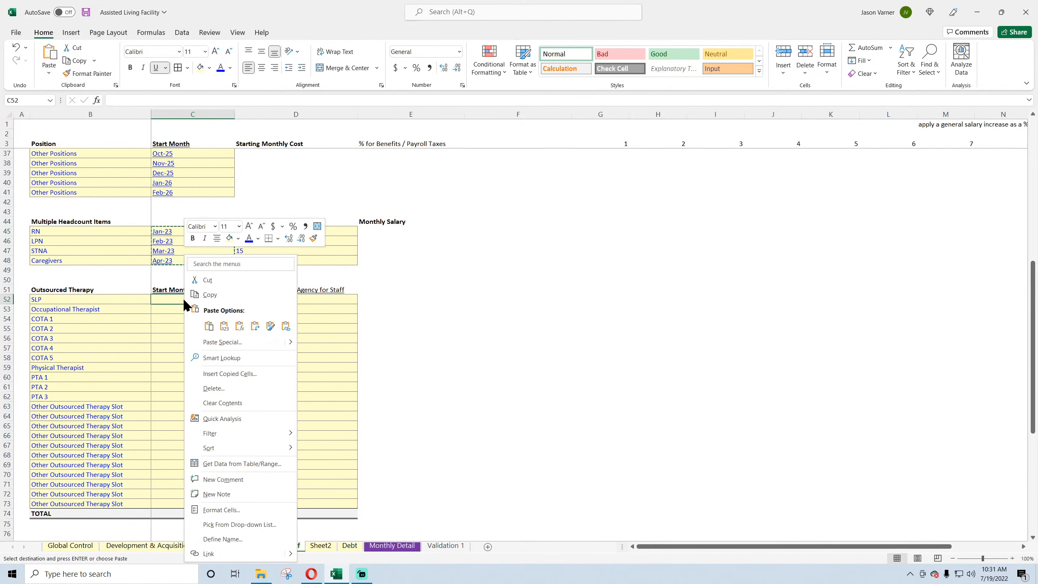
click(211, 331)
drag(235, 334, 235, 508)
click(192, 387)
click(186, 300)
key(Down)
key(Down)
key(Down)
key(Down)
key(Down)
key(Down)
key(Down)
key(Down)
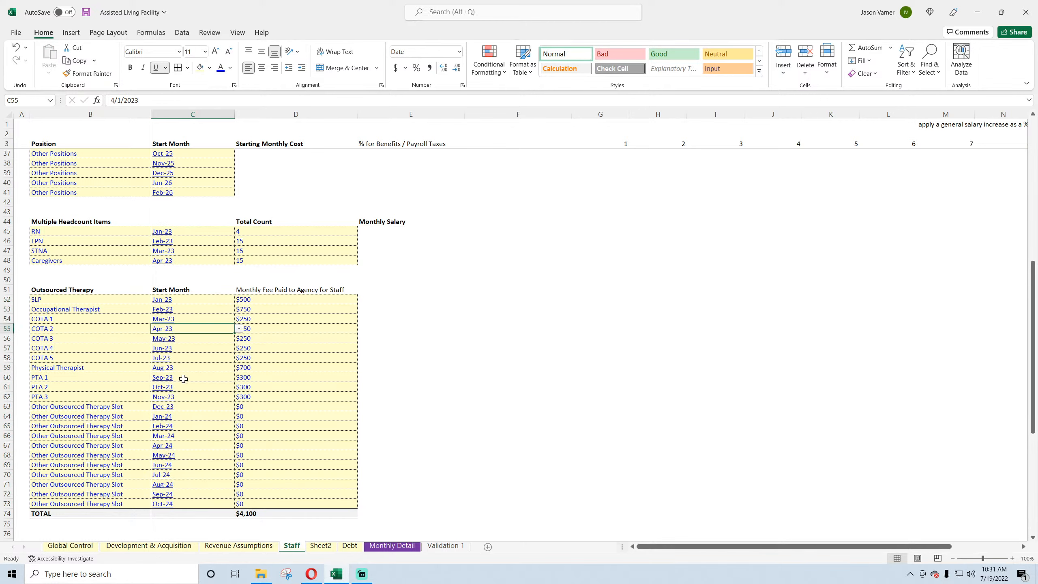
- Copy the start months C62:C66 to C79 under Other Outsourced Professionals and extend the month series through C97
scroll(192, 212, up, 11)
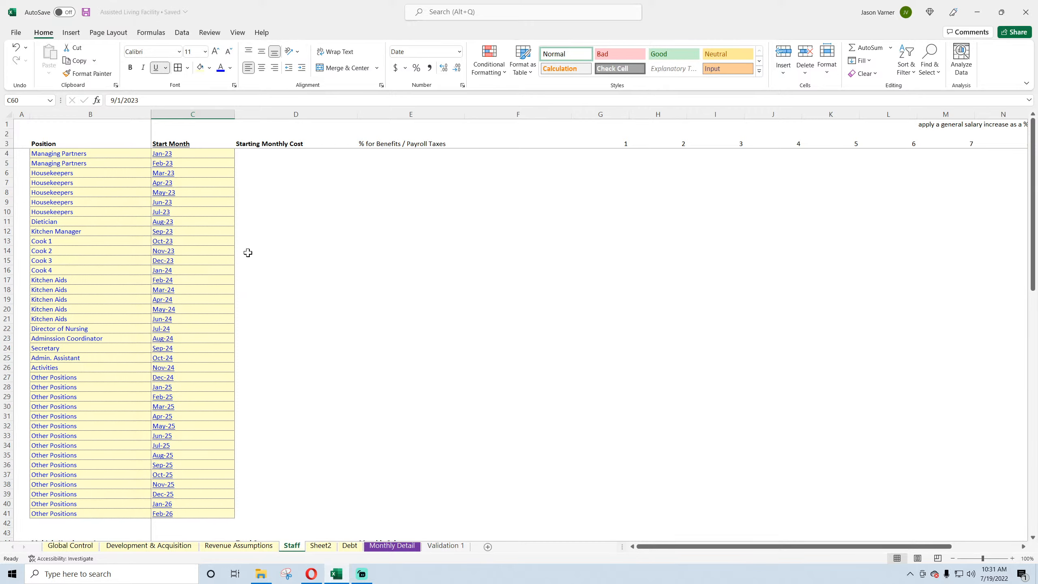
scroll(248, 250, down, 18)
drag(176, 183, 176, 221)
right_click(173, 190)
click(198, 234)
right_click(187, 348)
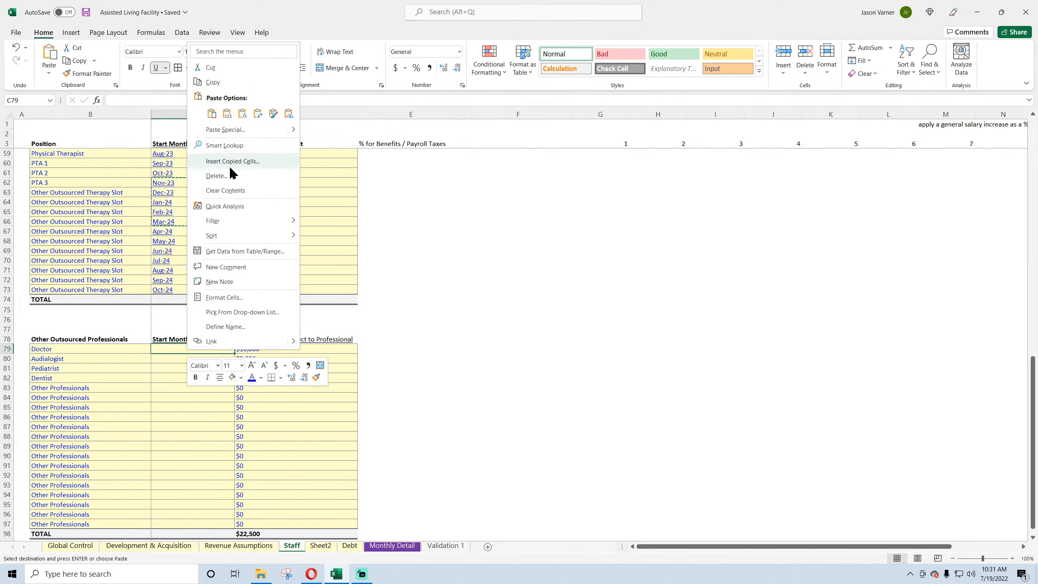
click(213, 109)
drag(192, 377, 232, 527)
click(531, 367)
- Widen column D slightly to give the fee heading more room, and save the workbook
scroll(293, 243, down, 4)
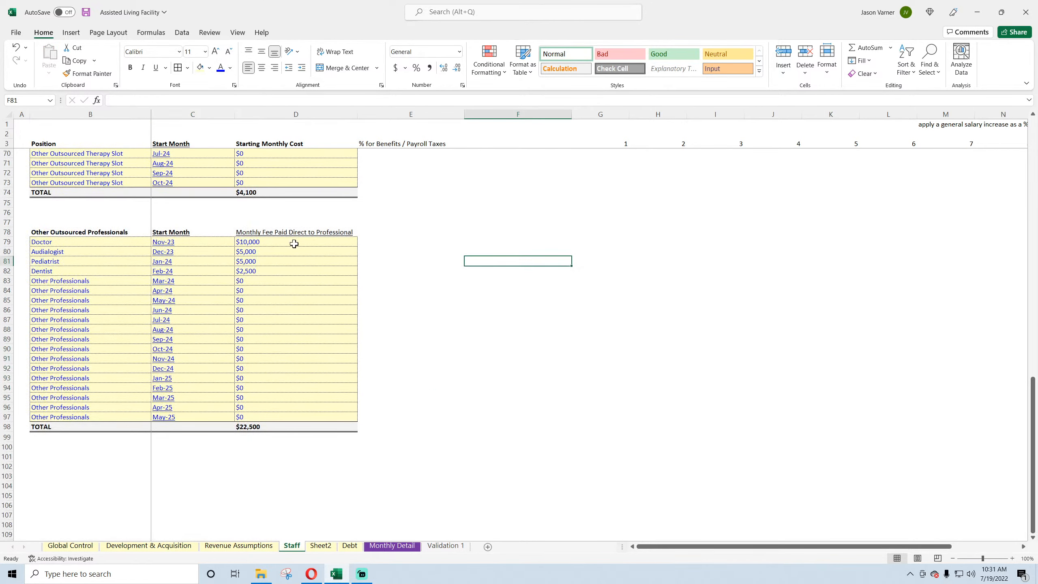
drag(355, 117, 364, 118)
click(425, 341)
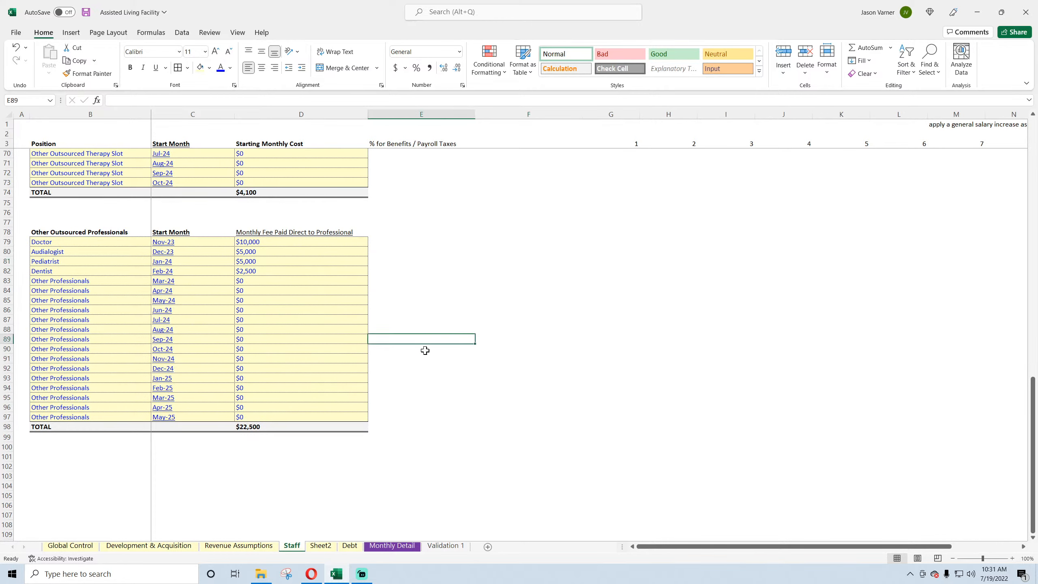
click(264, 234)
click(263, 242)
click(264, 271)
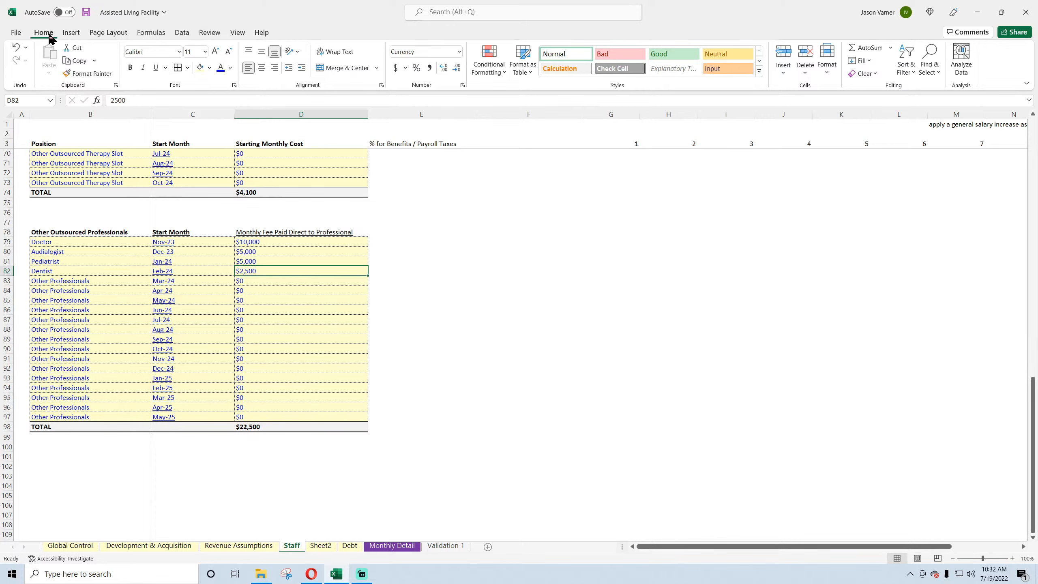
click(86, 12)
click(307, 337)
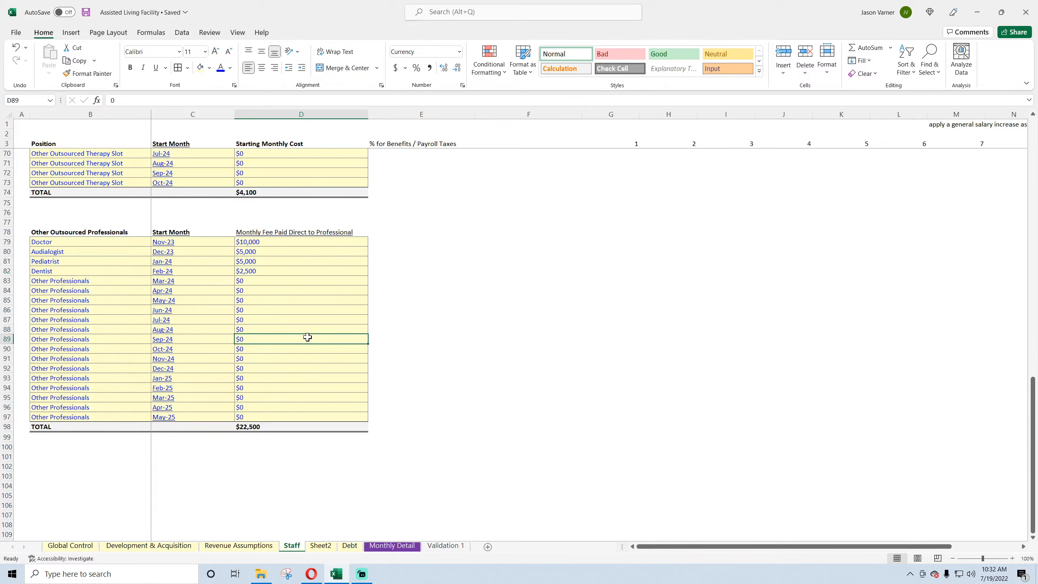
scroll(483, 364, up, 4)
click(627, 144)
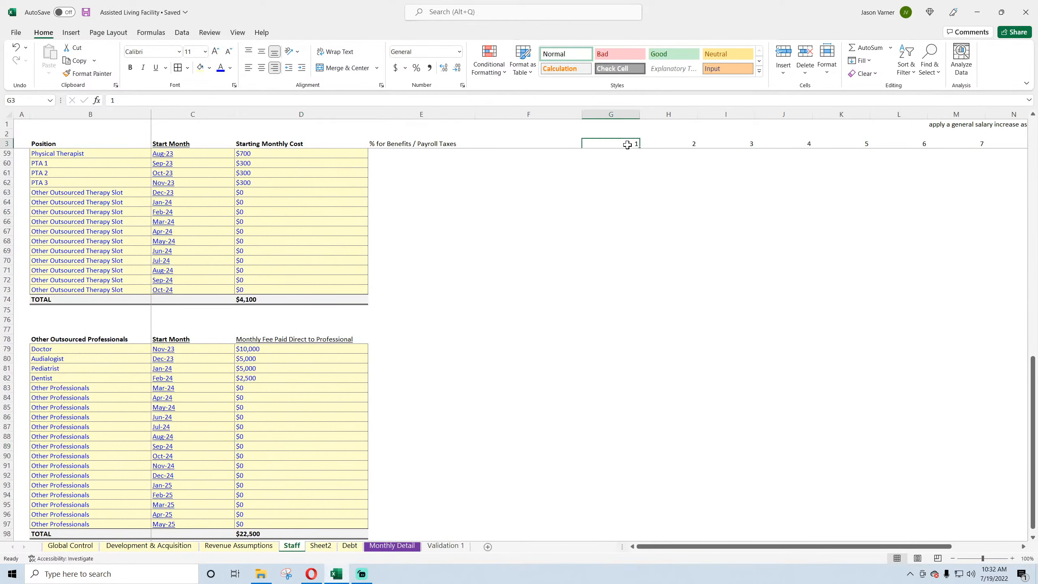
scroll(676, 341, up, 18)
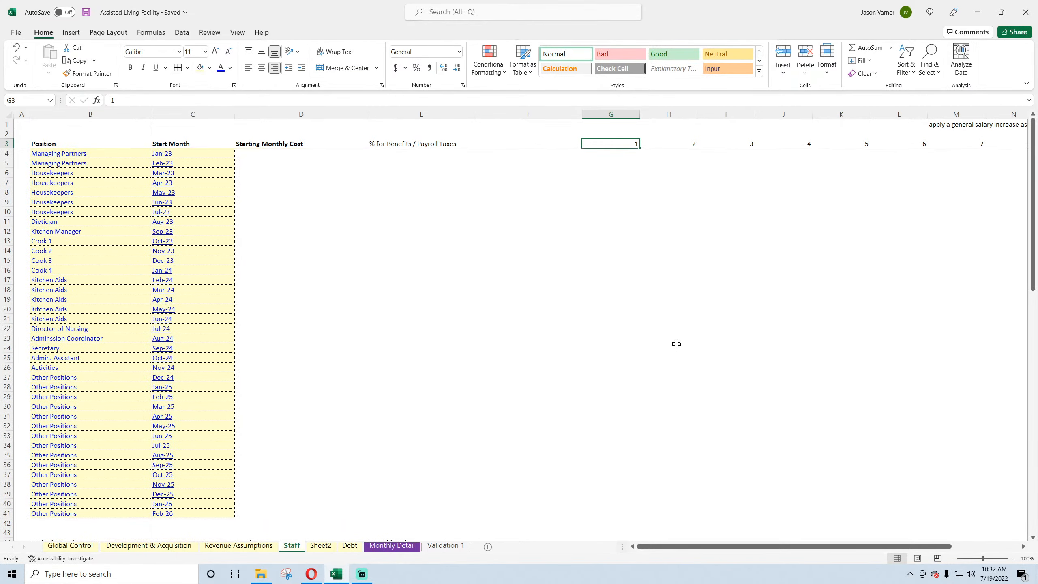
- Copy the formatted fee cell D52 from Outsourced Therapy into D4 under Starting Monthly Cost
scroll(313, 296, down, 15)
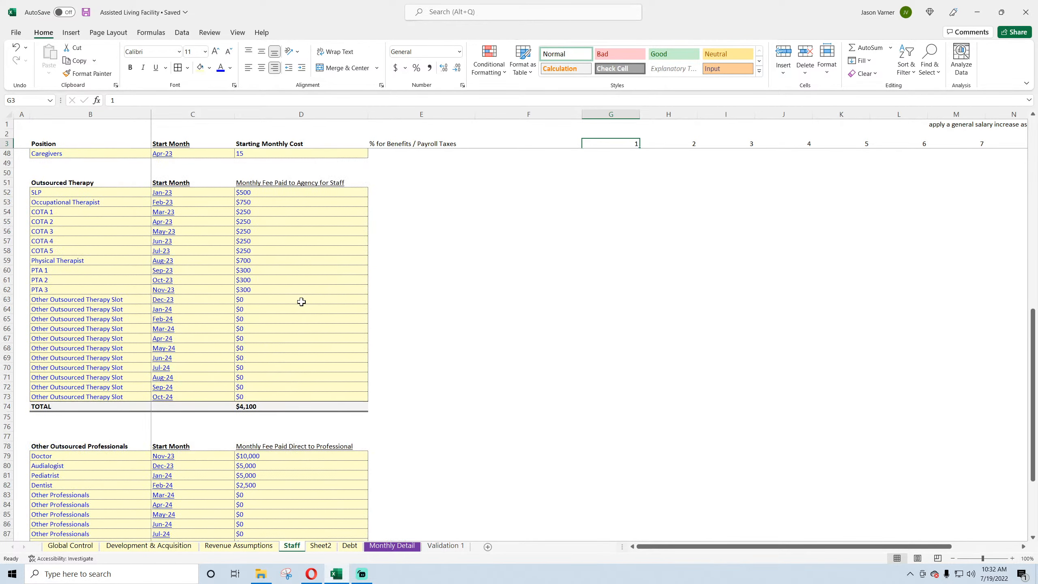
click(262, 192)
right_click(265, 192)
click(291, 231)
scroll(314, 336, up, 15)
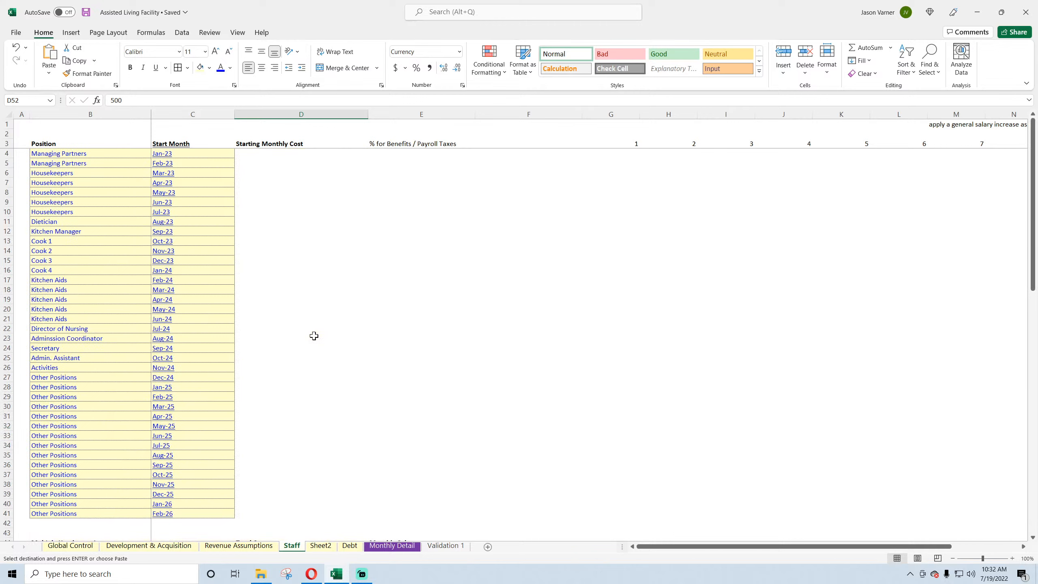
right_click(270, 158)
click(293, 227)
click(300, 211)
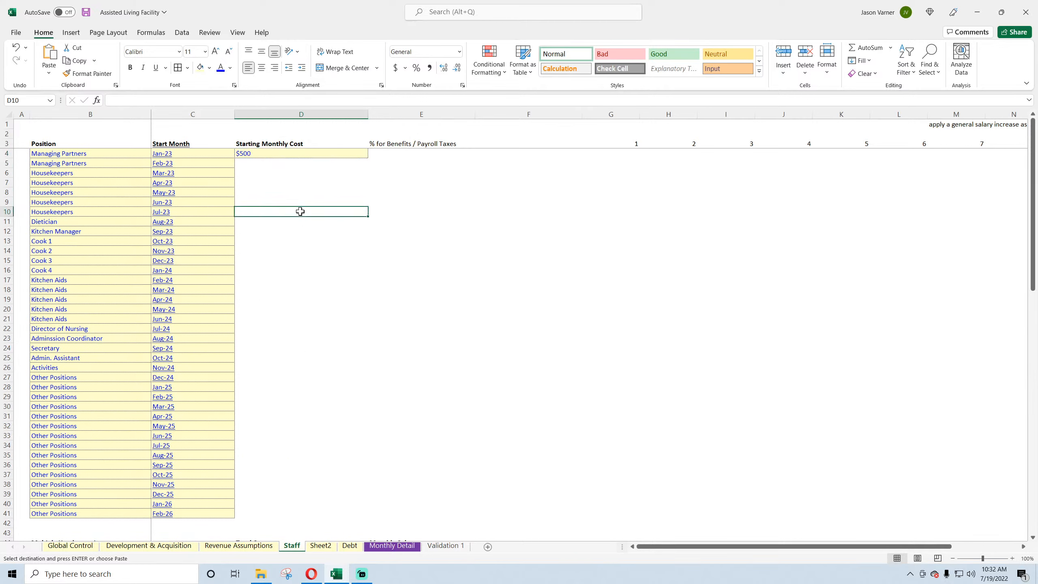
- Try right alignment on columns B to D and restore their left alignment
drag(113, 114, 266, 108)
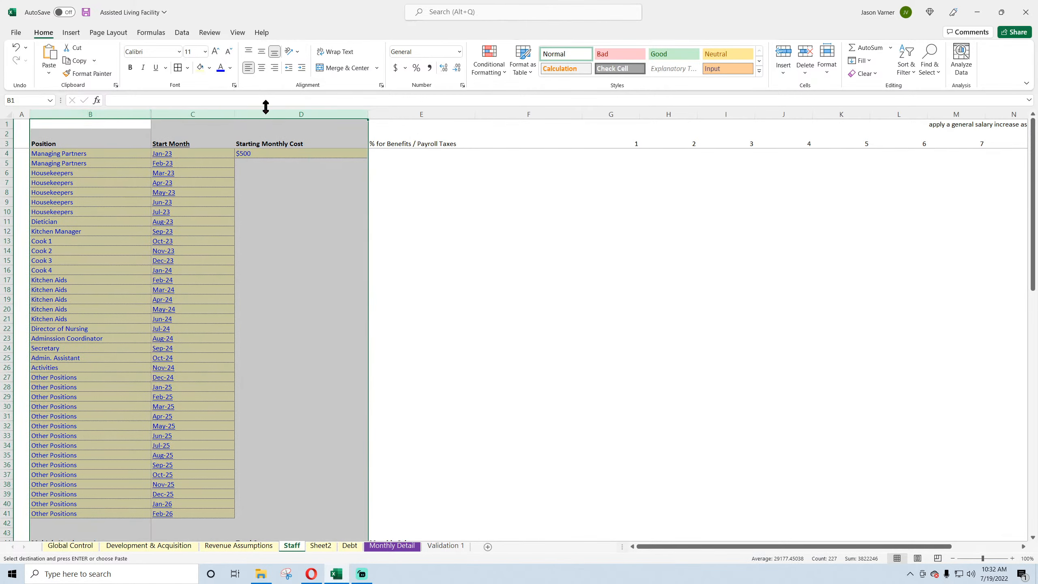
click(273, 68)
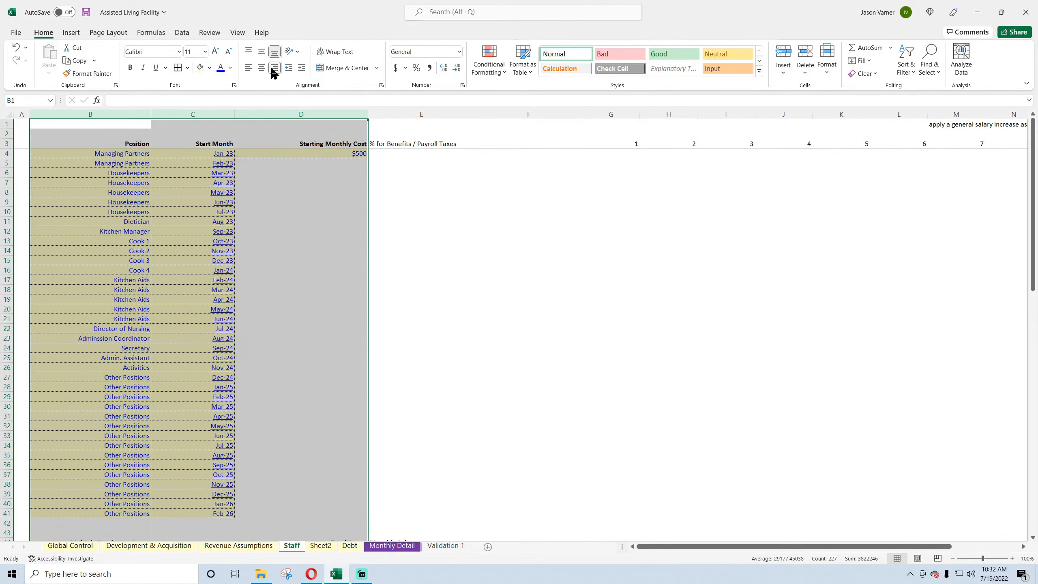
click(248, 67)
click(278, 221)
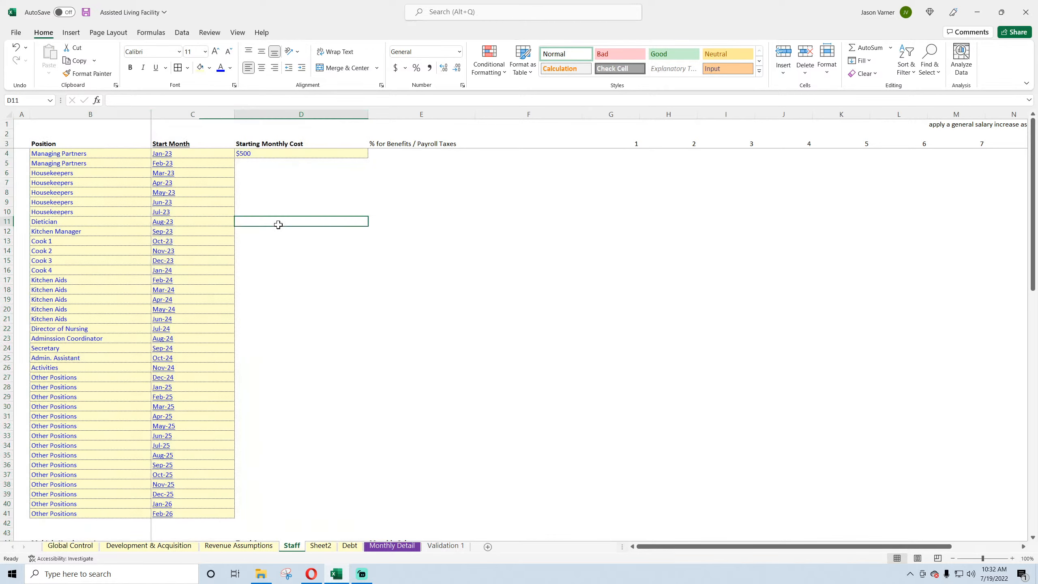
- Set the first Managing Partners monthly cost in D4 to 5000 and fill it down through D41
click(307, 153)
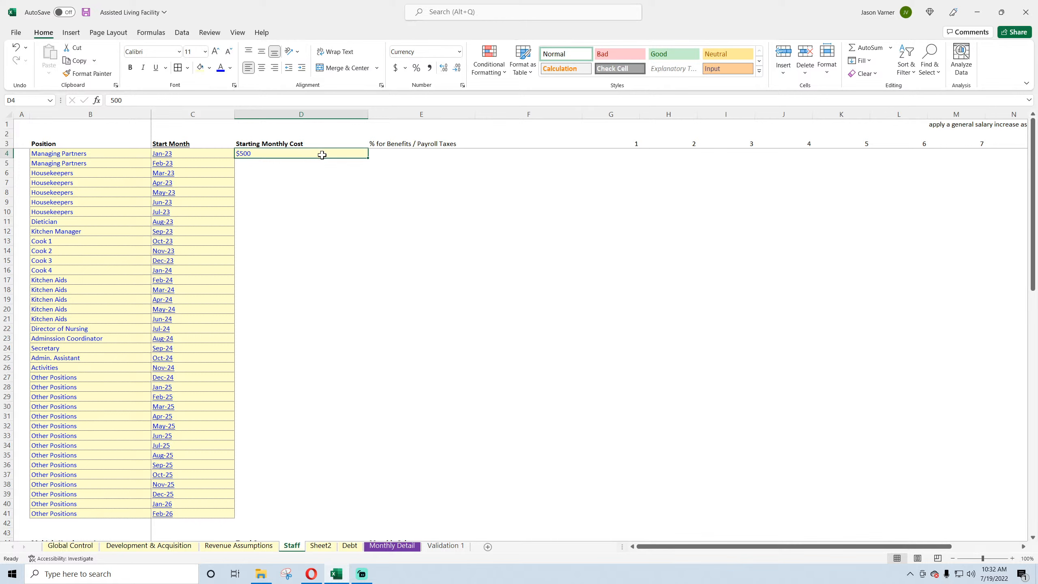
text(5000)
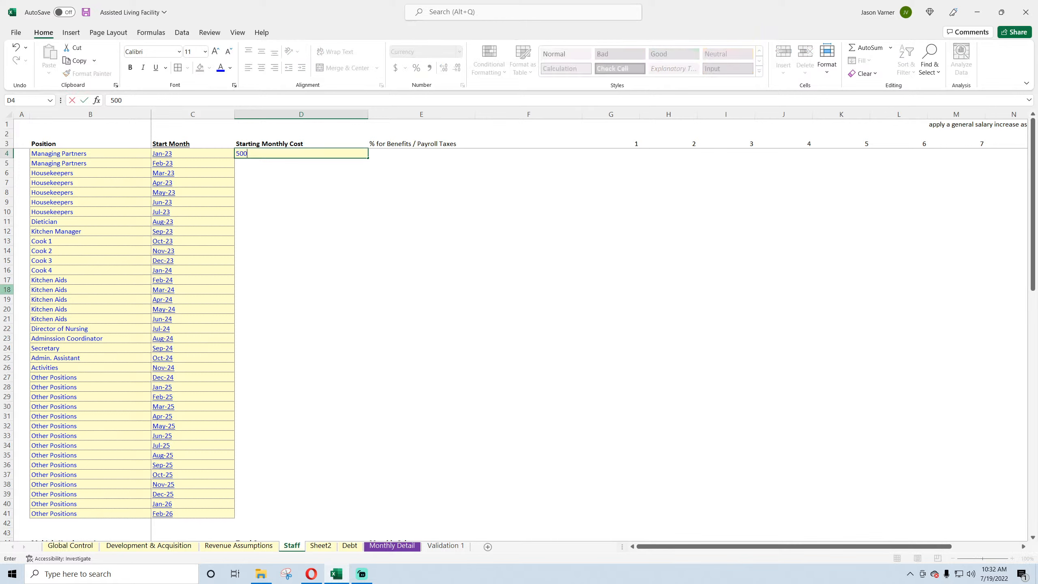
key(Return)
click(340, 153)
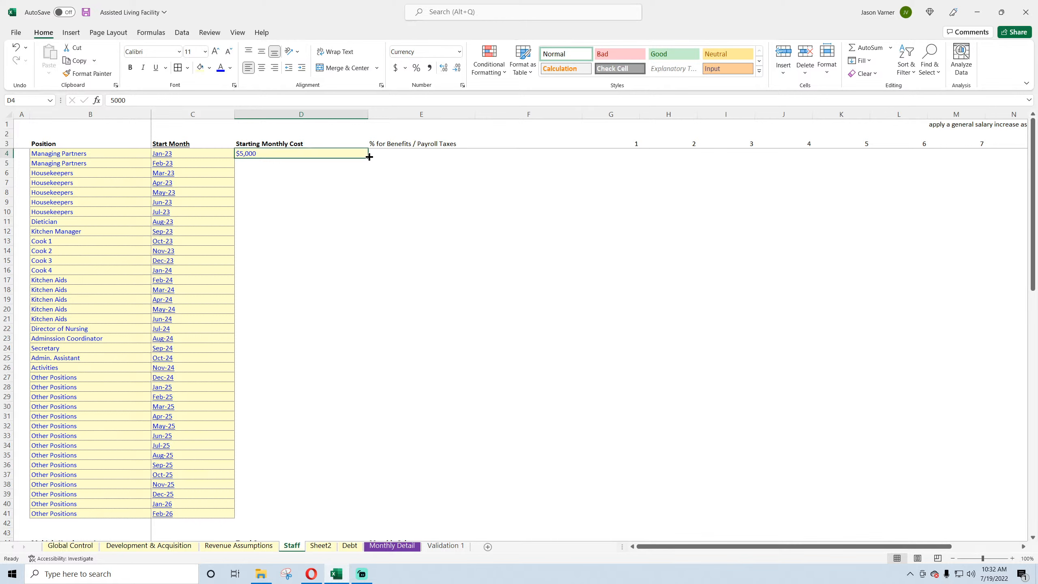
drag(368, 158, 342, 516)
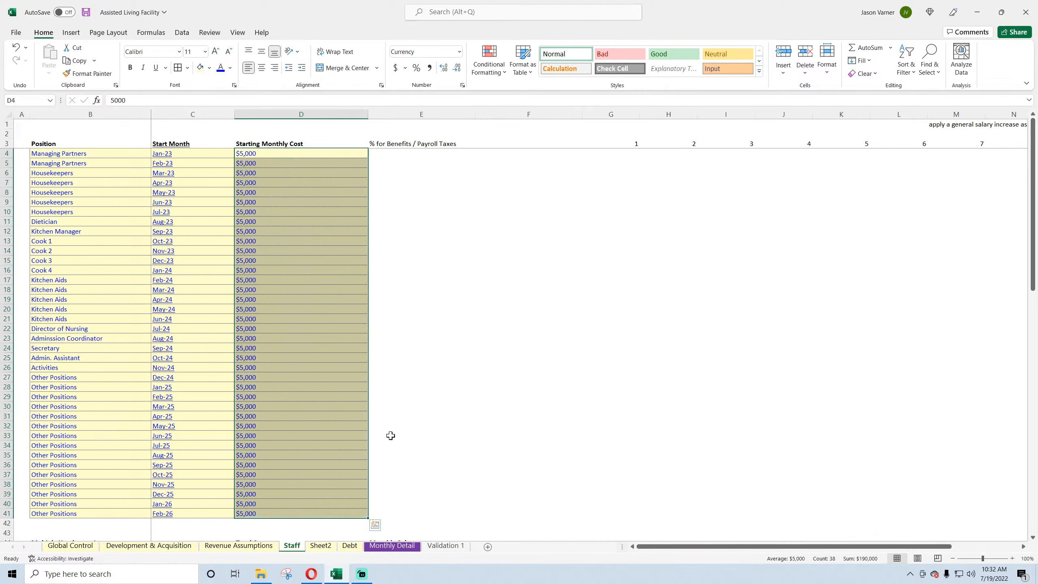
click(451, 320)
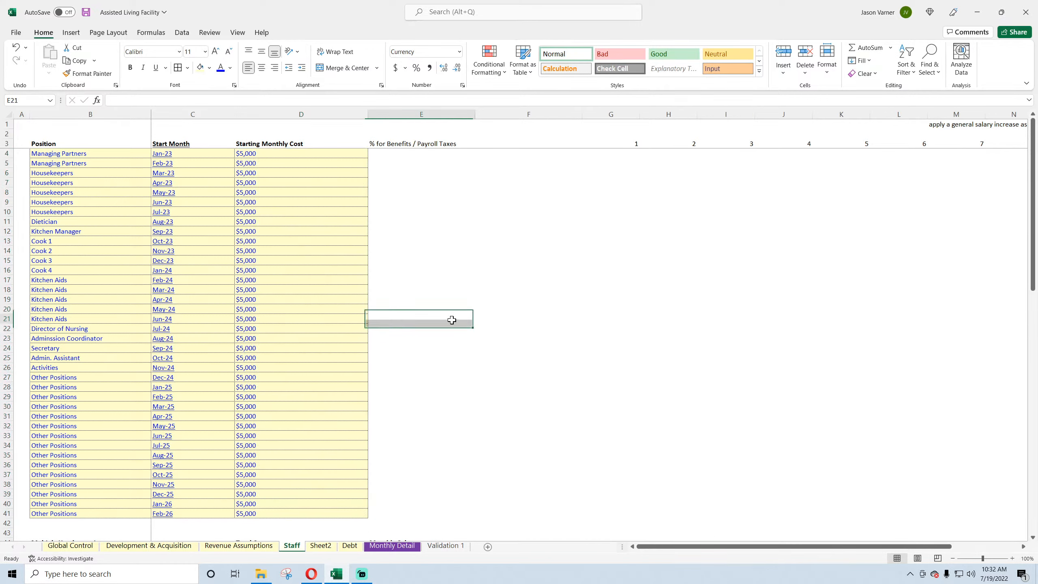
click(101, 153)
click(95, 182)
click(94, 253)
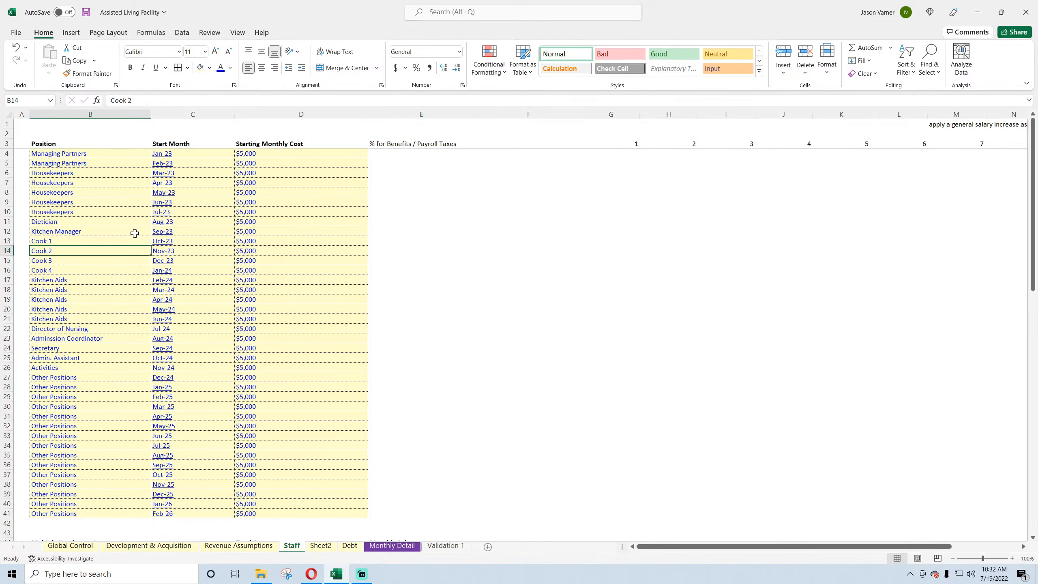
- Shade E4 with the yellow input fill and bold the % for Benefits / Payroll Taxes heading in E3
click(414, 154)
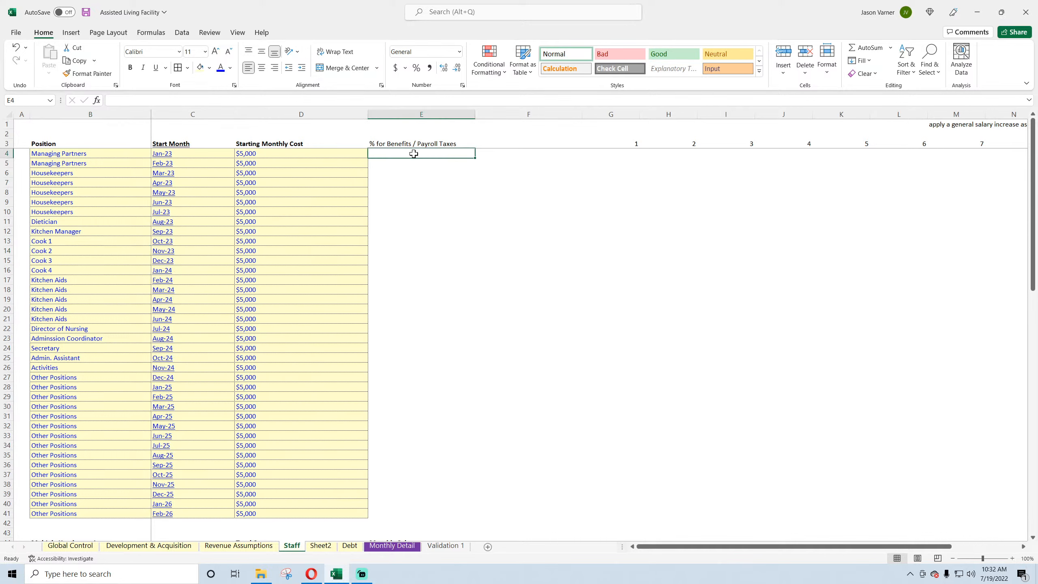
click(201, 68)
click(407, 144)
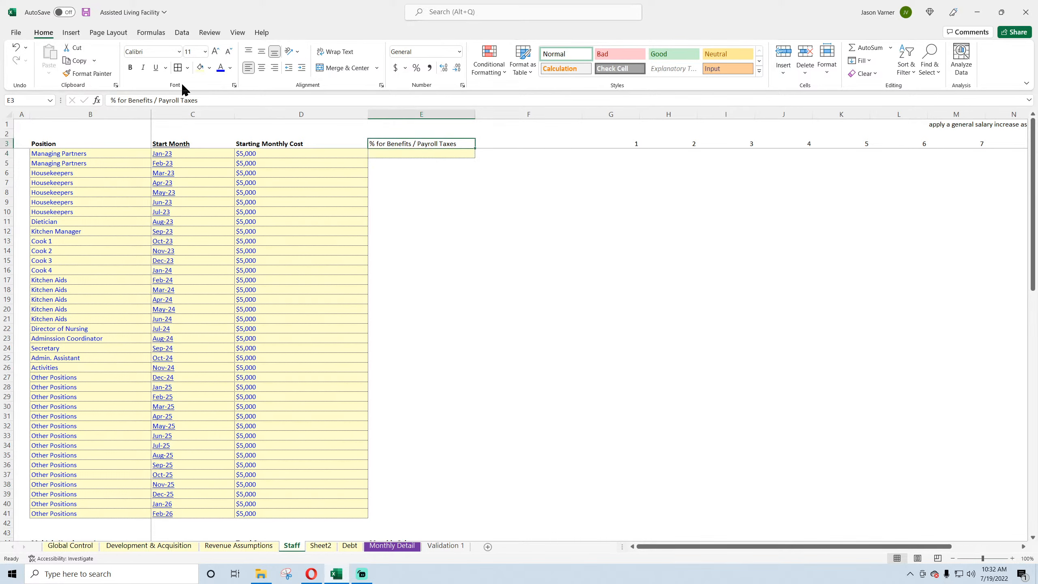
click(131, 67)
- Enter 15% as the benefits and payroll tax rate in E4 and fill it down through E41
click(423, 153)
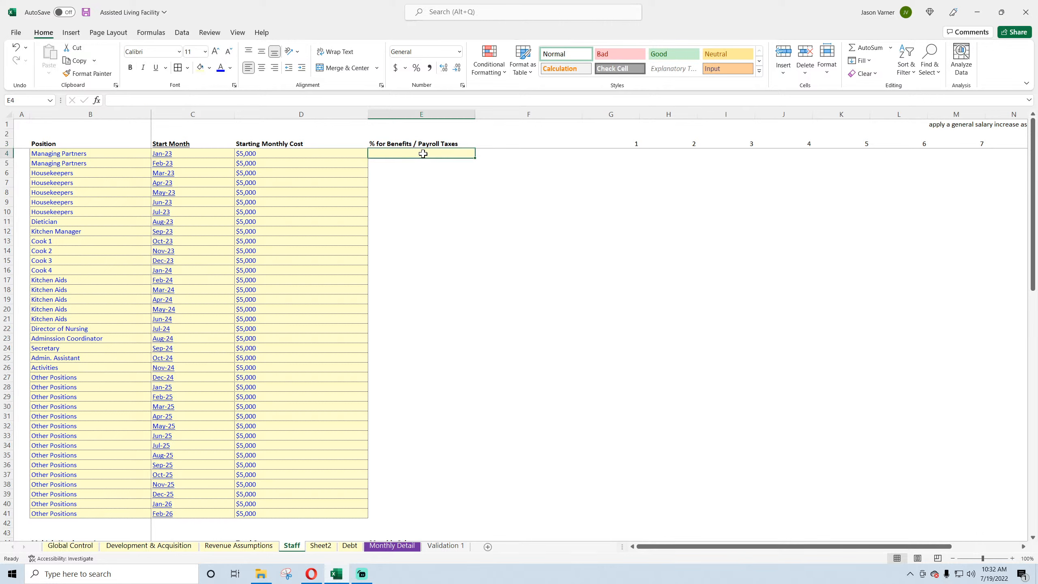
click(417, 68)
text(15)
key(Return)
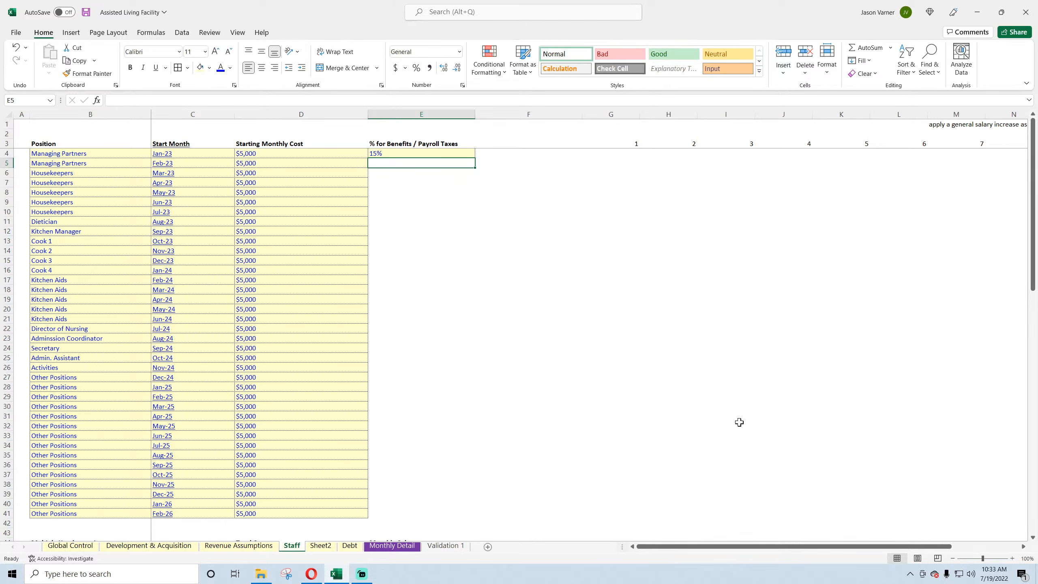
click(452, 156)
drag(475, 158, 405, 519)
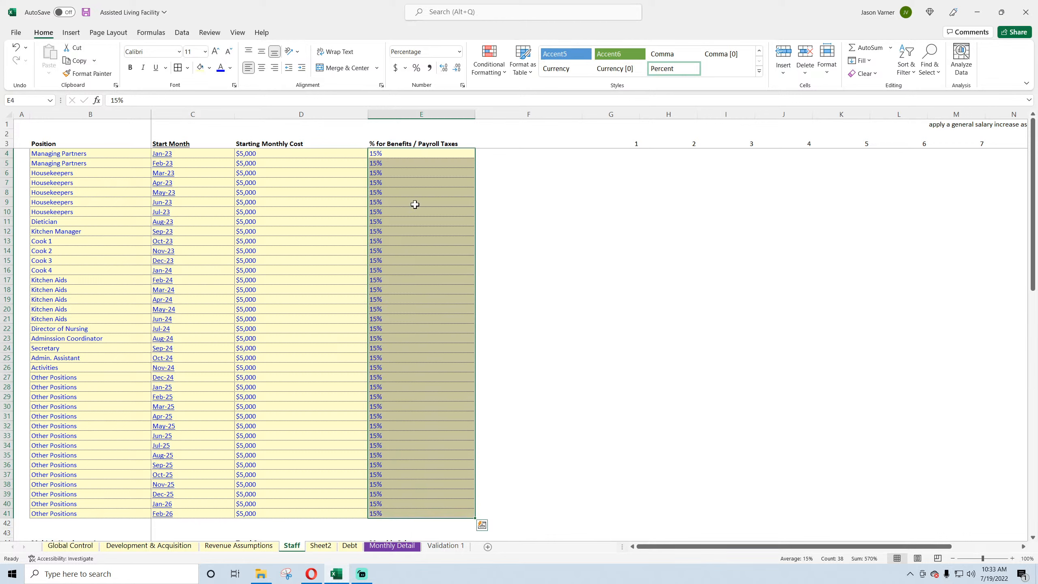
- Format the percentages in E4:E41 with one decimal place and save the workbook
click(462, 85)
click(844, 175)
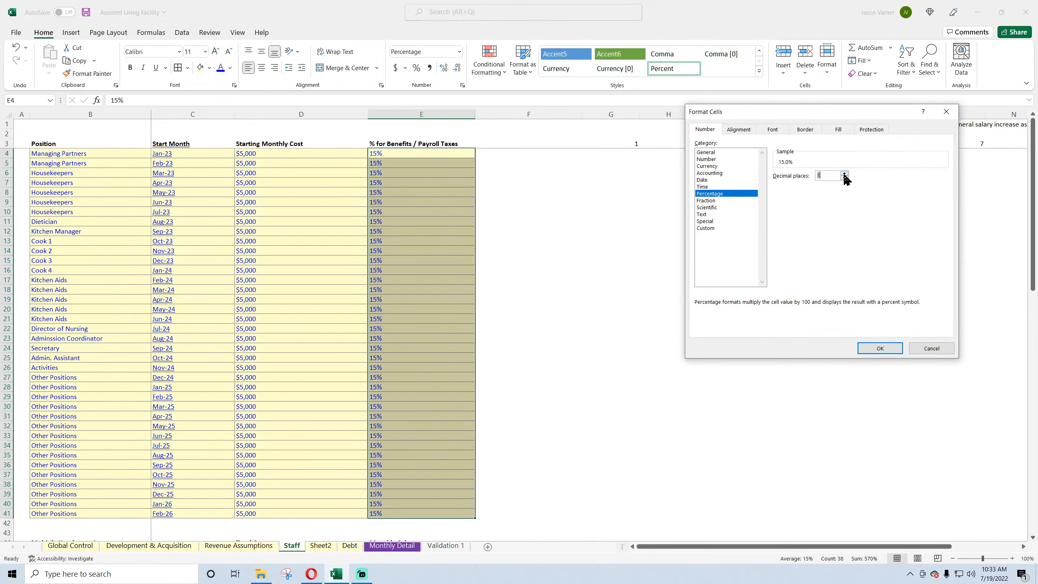
click(889, 346)
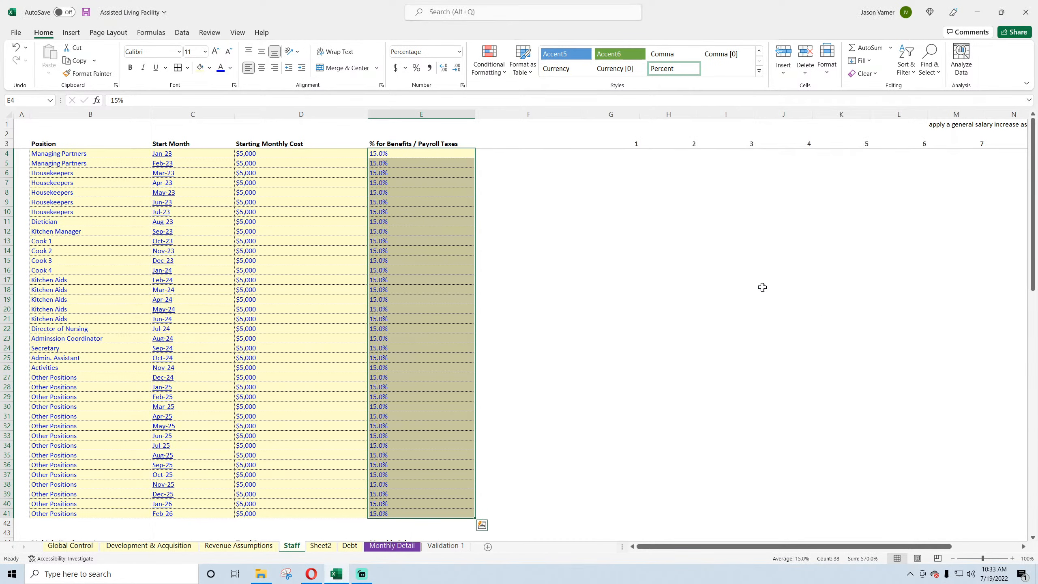
click(86, 12)
- Change the heading in D3 to Starting Monthly Salary
double_click(276, 141)
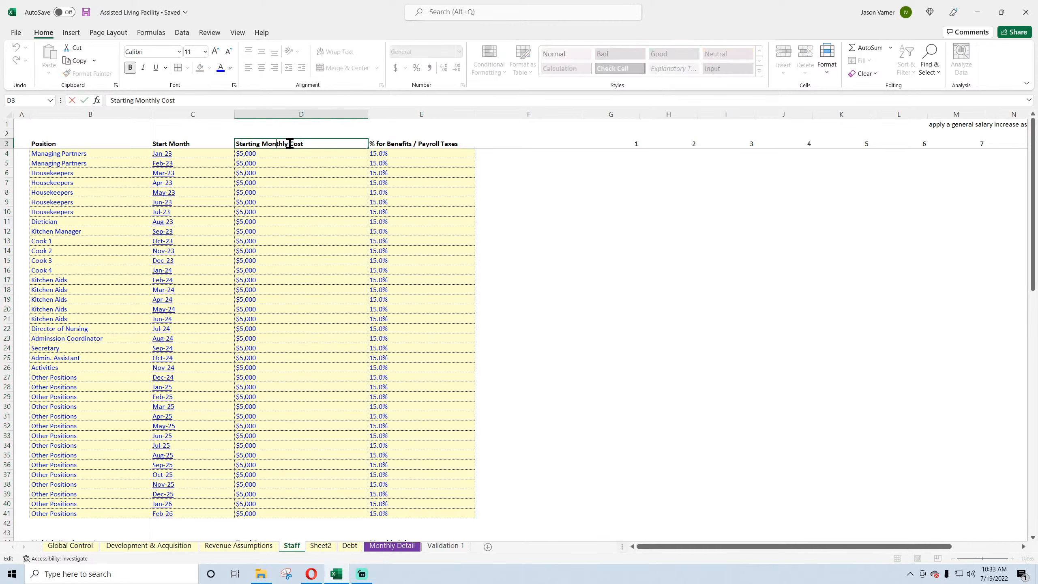
double_click(295, 143)
text(Salary)
key(Return)
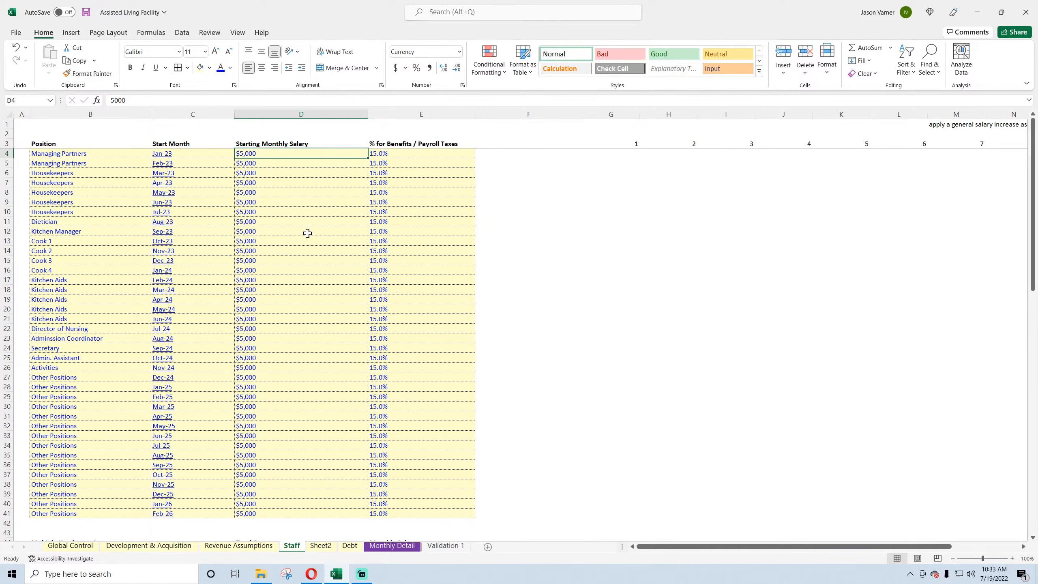
scroll(307, 233, down, 7)
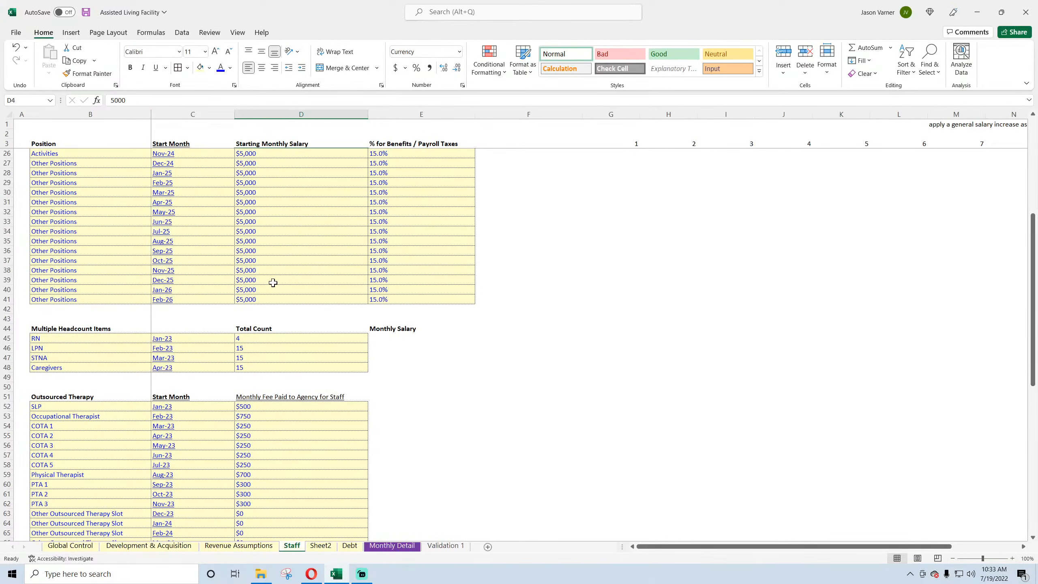
drag(270, 271, 271, 299)
right_click(271, 268)
key(Escape)
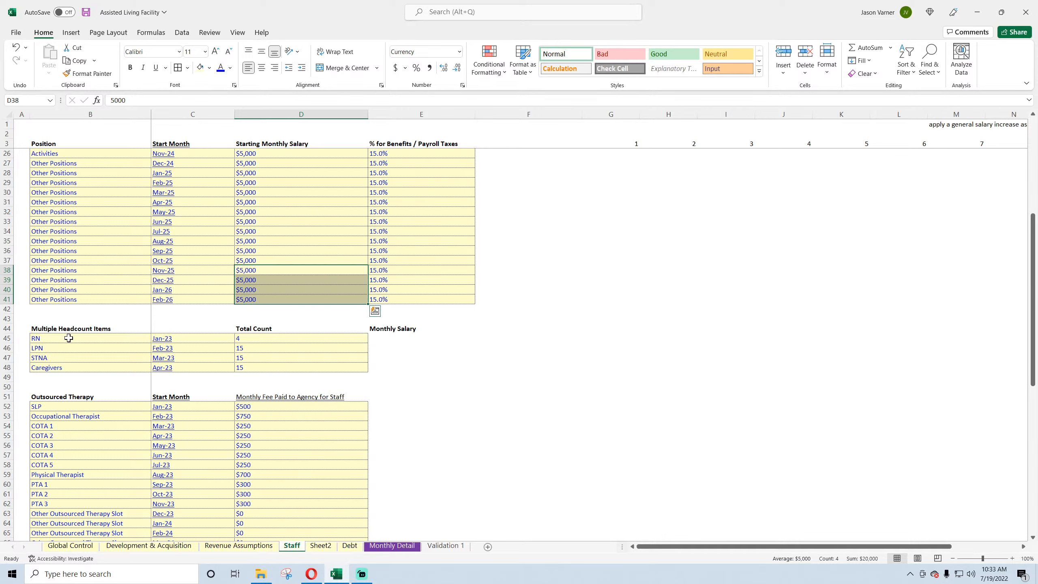
click(269, 328)
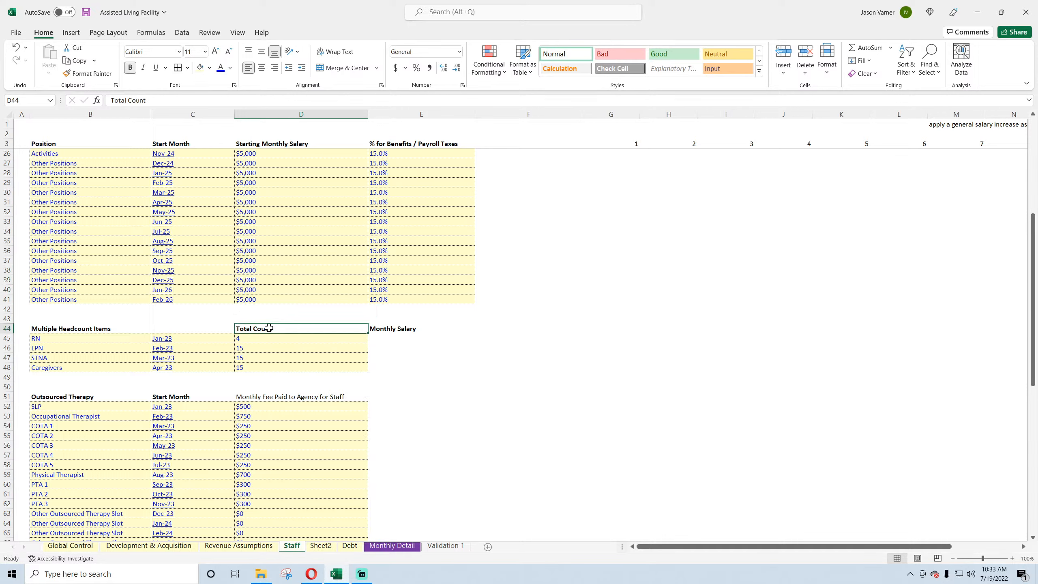
drag(269, 328, 267, 367)
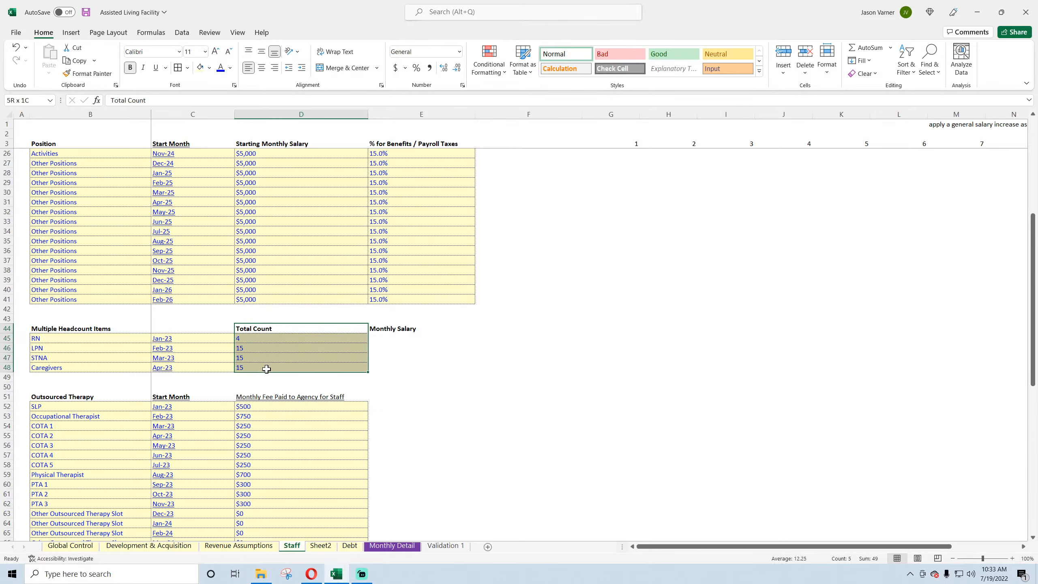
click(404, 327)
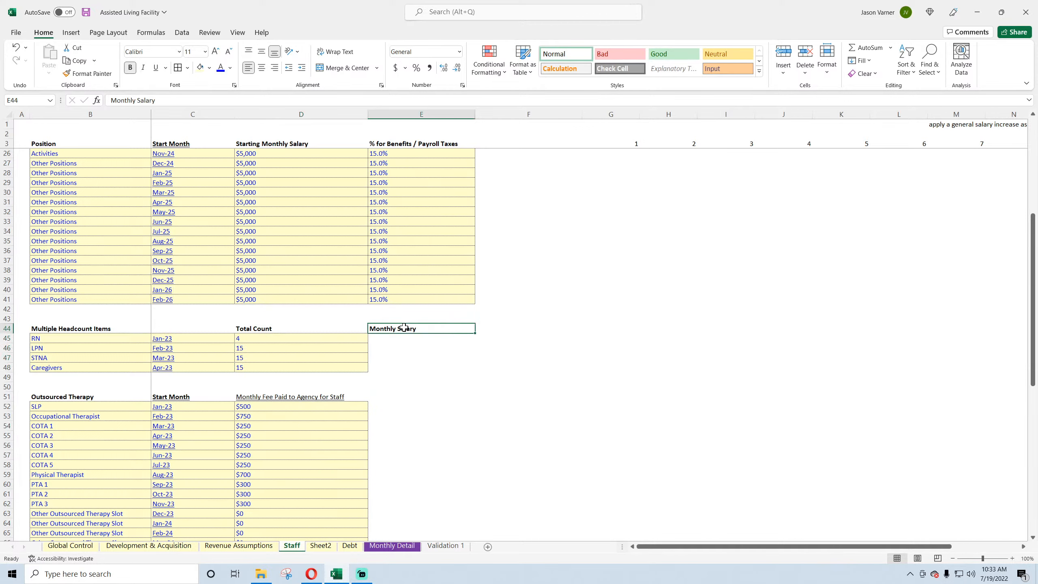
- Move the % for Benefits / Payroll Taxes block E3:E41 one column over to F3:F41
scroll(408, 325, up, 7)
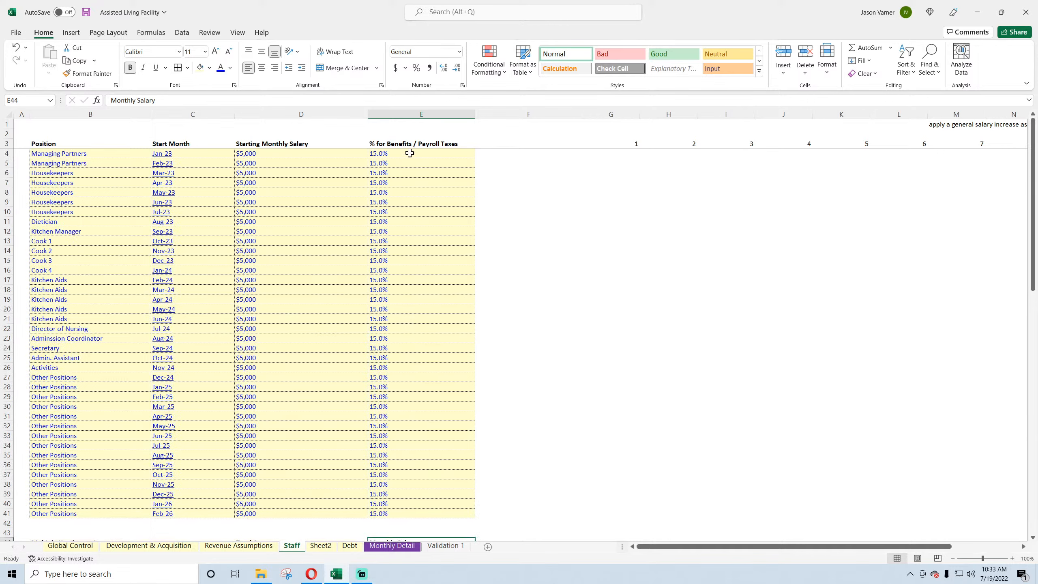
drag(409, 143, 430, 473)
drag(472, 362, 484, 360)
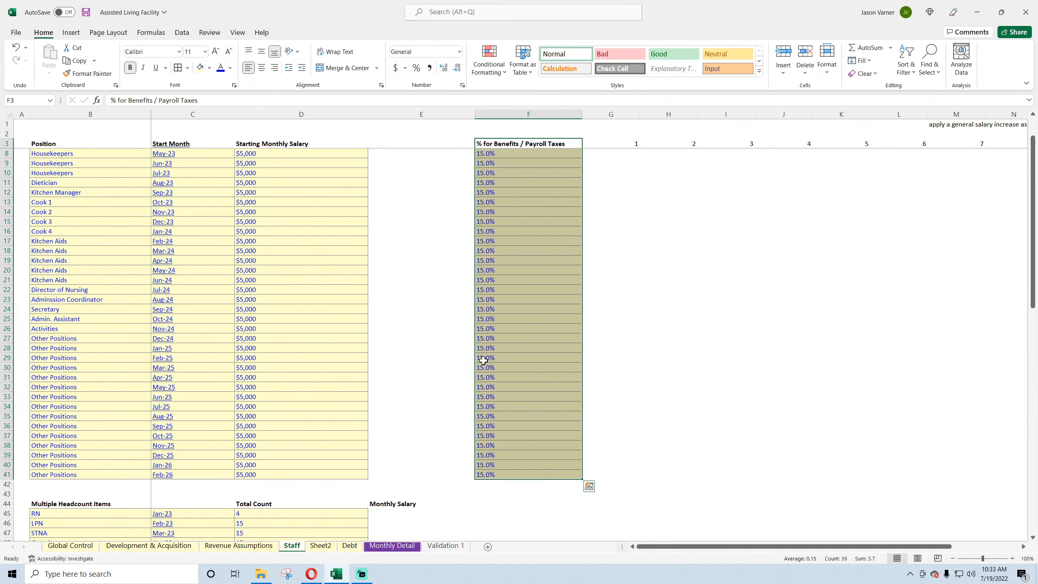
click(429, 350)
- Copy $5,000 salary inputs from D25:D30 to E45 under Monthly Salary, keeping only the four multiple headcount rows E45:E48
click(405, 500)
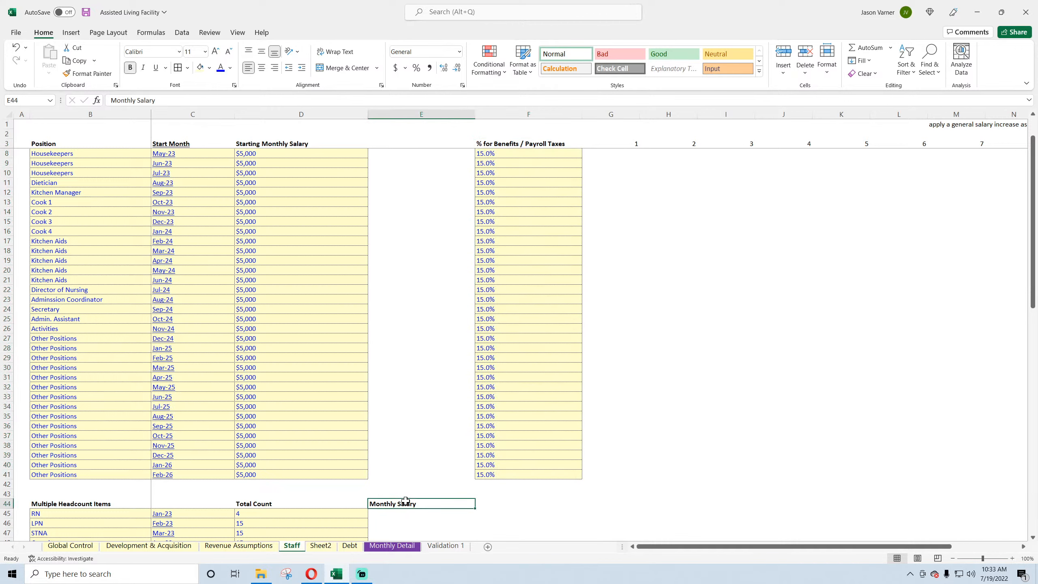
drag(405, 496, 408, 503)
drag(297, 321, 278, 367)
right_click(273, 340)
click(316, 80)
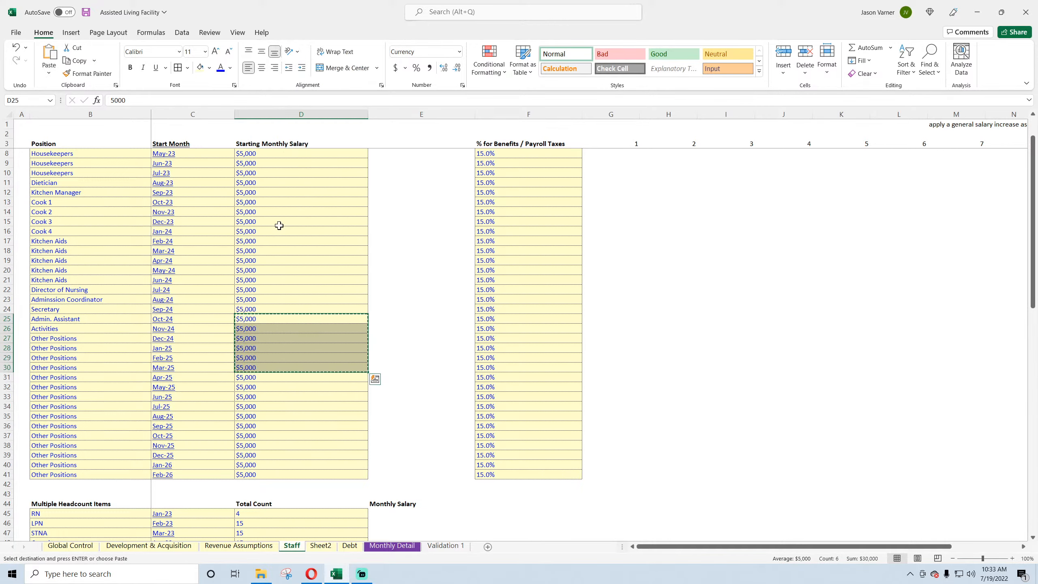
scroll(321, 408, down, 4)
right_click(385, 406)
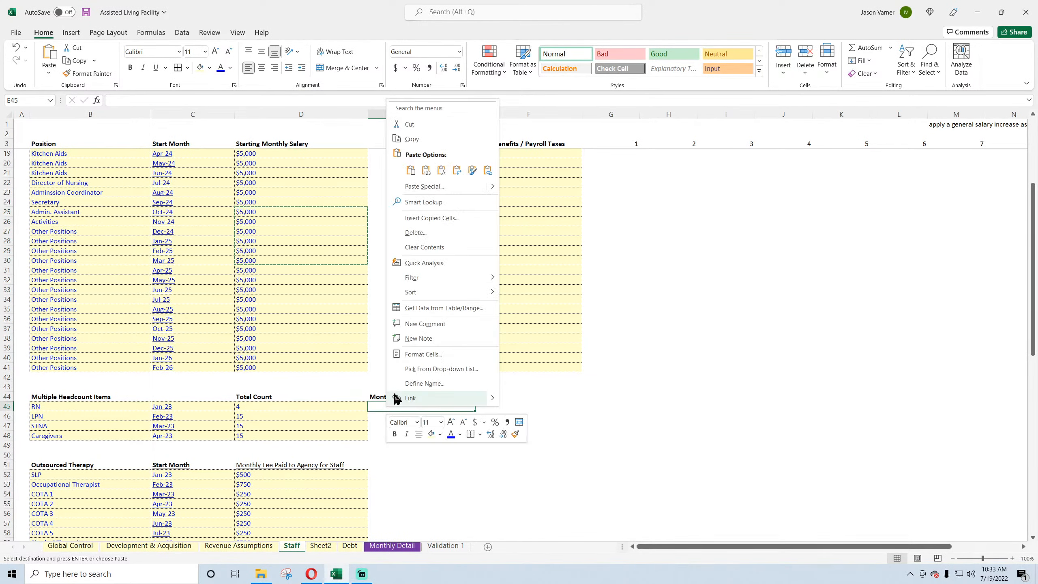
click(408, 170)
drag(351, 445, 429, 458)
- Copy the 15.0% benefit rates from F39:F41 into F45:F47 for the RN, LPN and STNA rows
drag(514, 348, 514, 364)
right_click(515, 359)
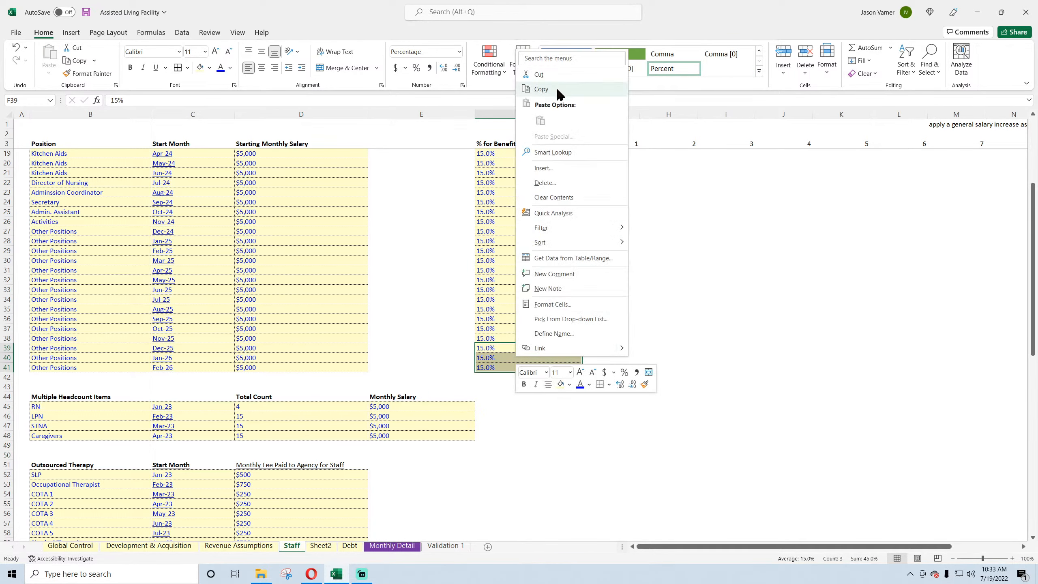
click(541, 90)
drag(490, 406, 490, 425)
right_click(507, 425)
click(528, 167)
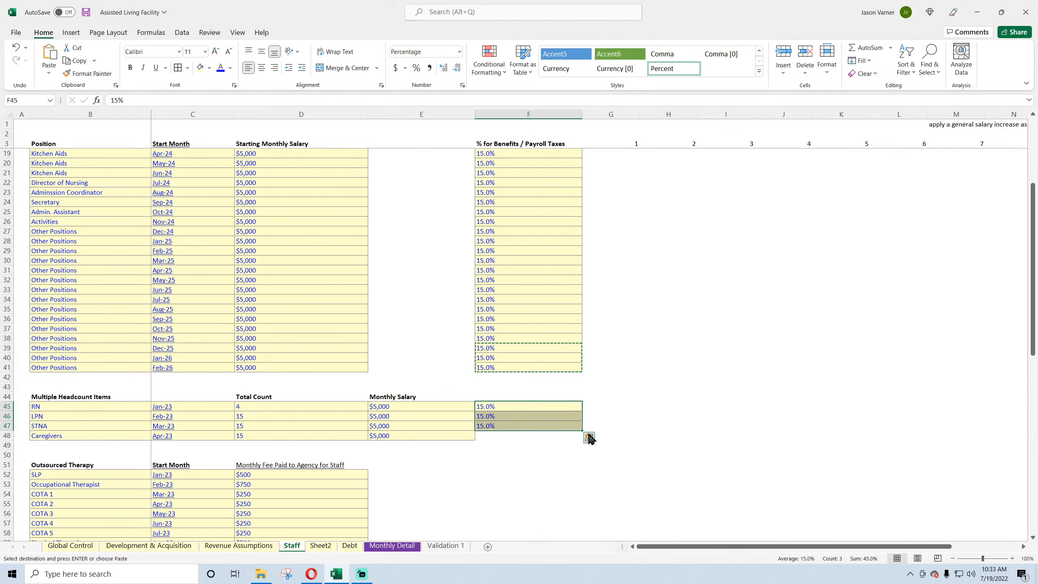
- Extend the 15.0% benefit rate down to F48 for the Caregivers row
drag(582, 430, 584, 440)
click(658, 404)
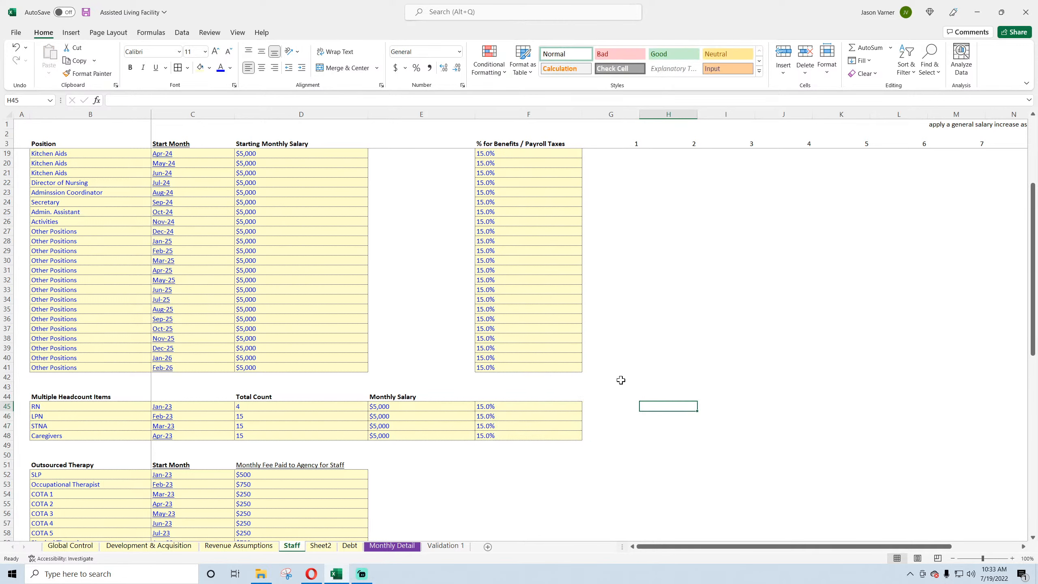
- Move the Starting Monthly Salary block D3:D41 one column over to E3:E41 and narrow column D
scroll(398, 375, up, 5)
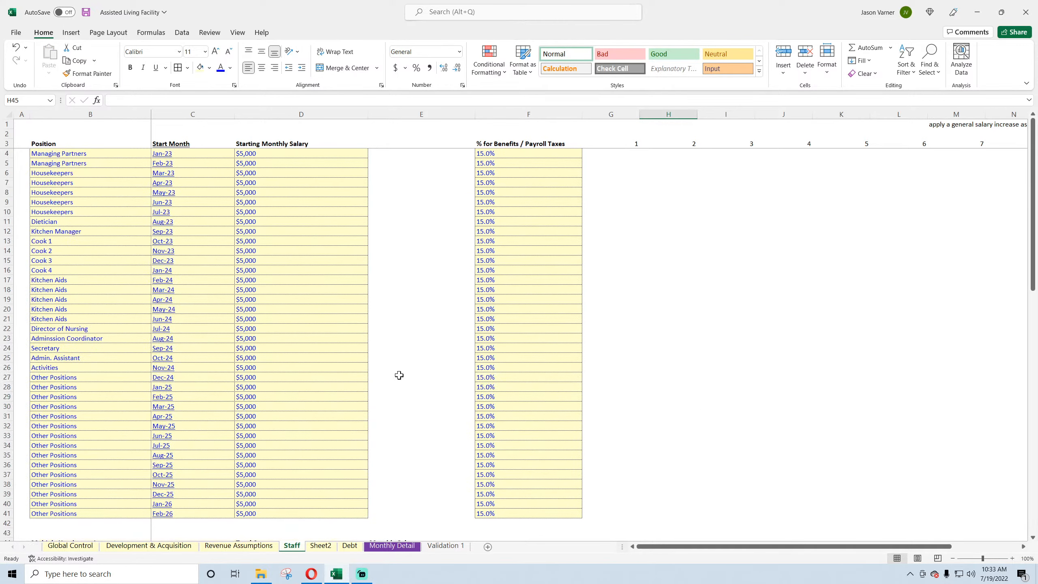
drag(273, 143, 282, 511)
drag(367, 372, 389, 366)
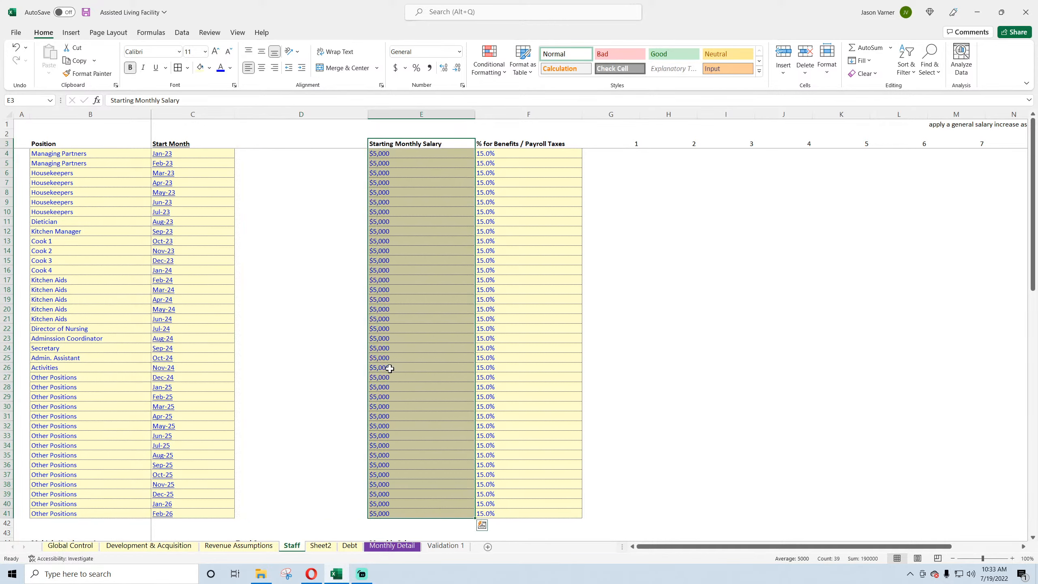
click(308, 349)
scroll(309, 352, down, 6)
scroll(308, 352, up, 2)
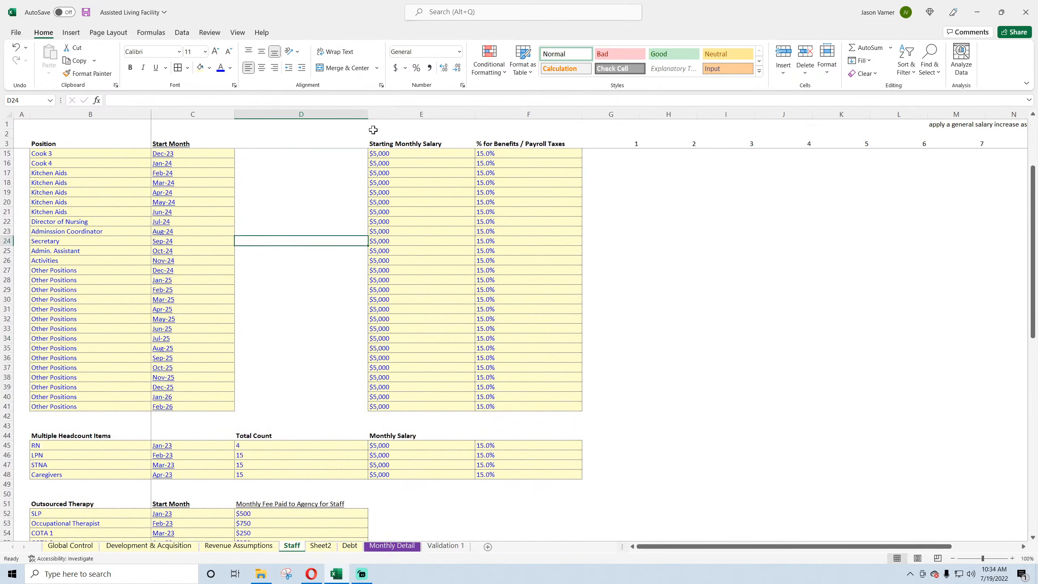
drag(366, 114, 325, 116)
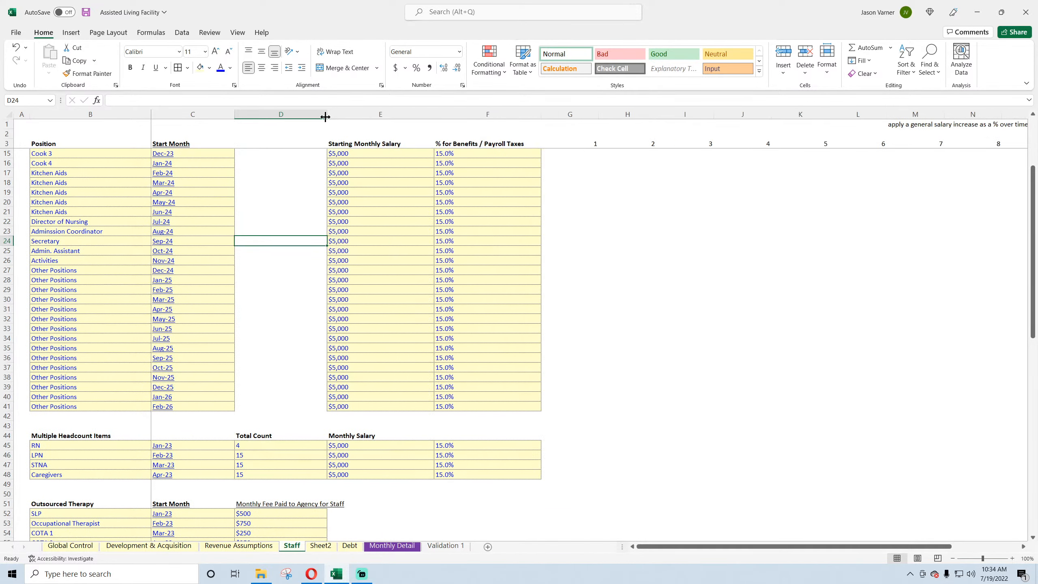
- Copy the Total Count heading from D44 into D3 for the individual positions
right_click(257, 437)
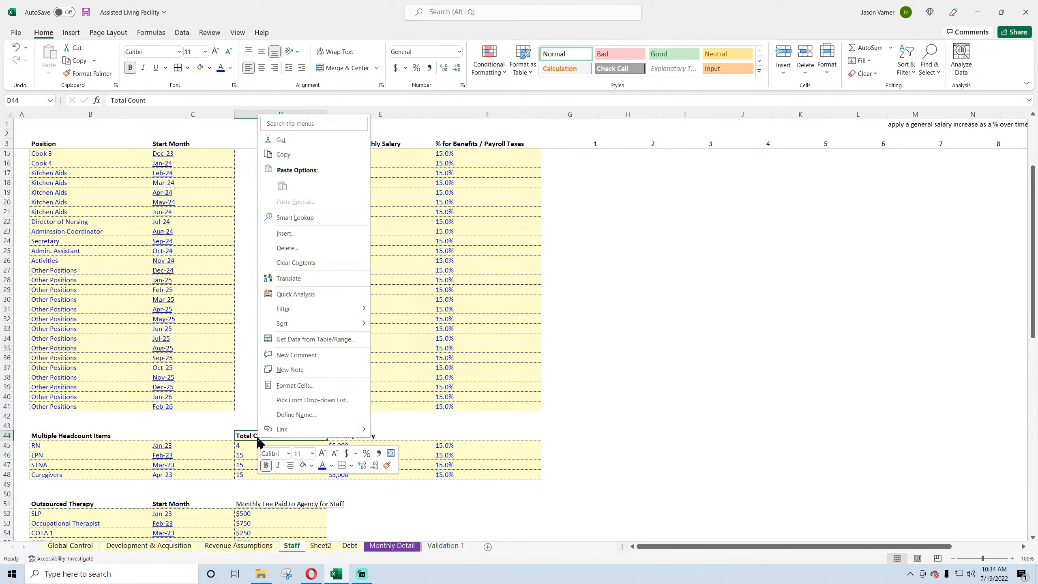
click(290, 155)
right_click(270, 143)
click(295, 211)
- Copy the headcount input cells D45:D47 to D4 and fill a count of 1 through D4:D41
drag(266, 445, 266, 464)
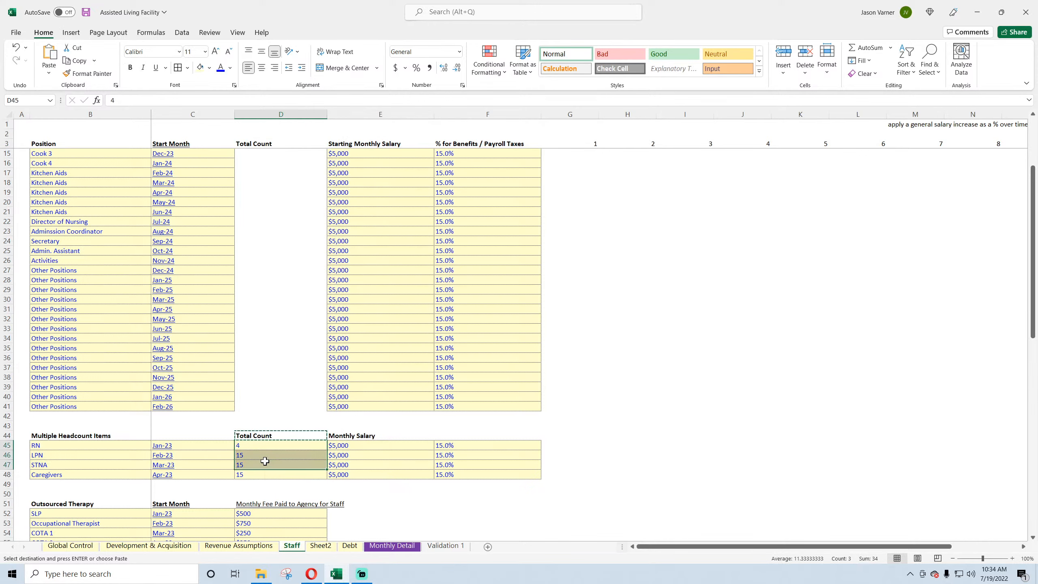
right_click(267, 463)
click(296, 194)
scroll(264, 151, up, 4)
right_click(262, 156)
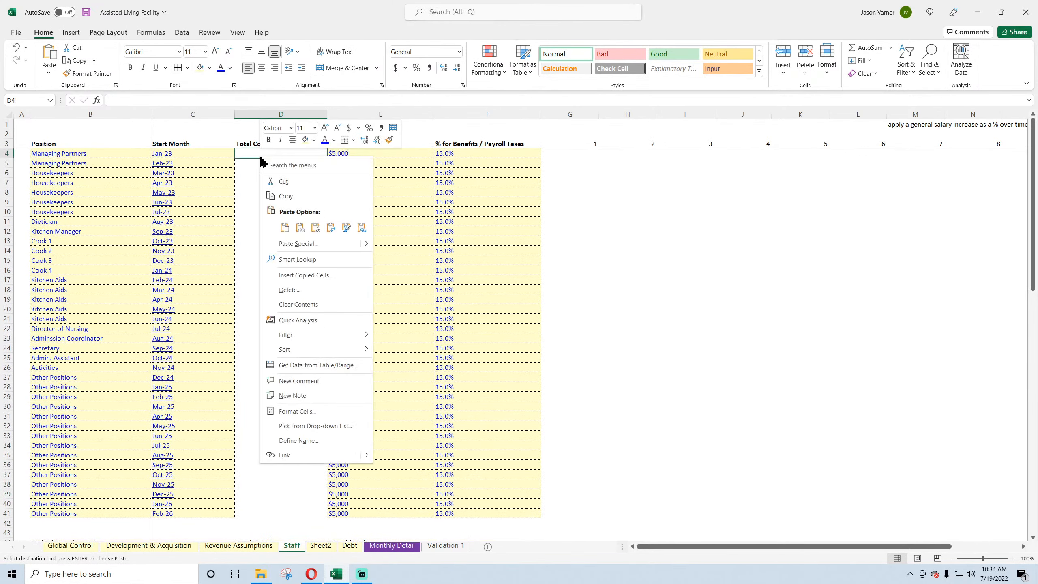
click(286, 226)
click(283, 151)
text(1)
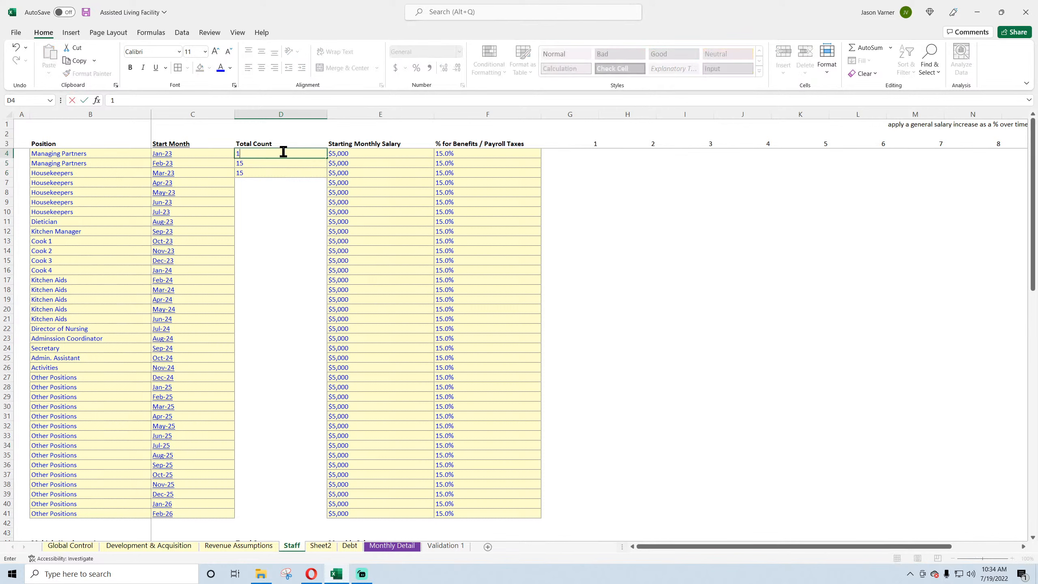
click(286, 153)
drag(326, 158, 331, 516)
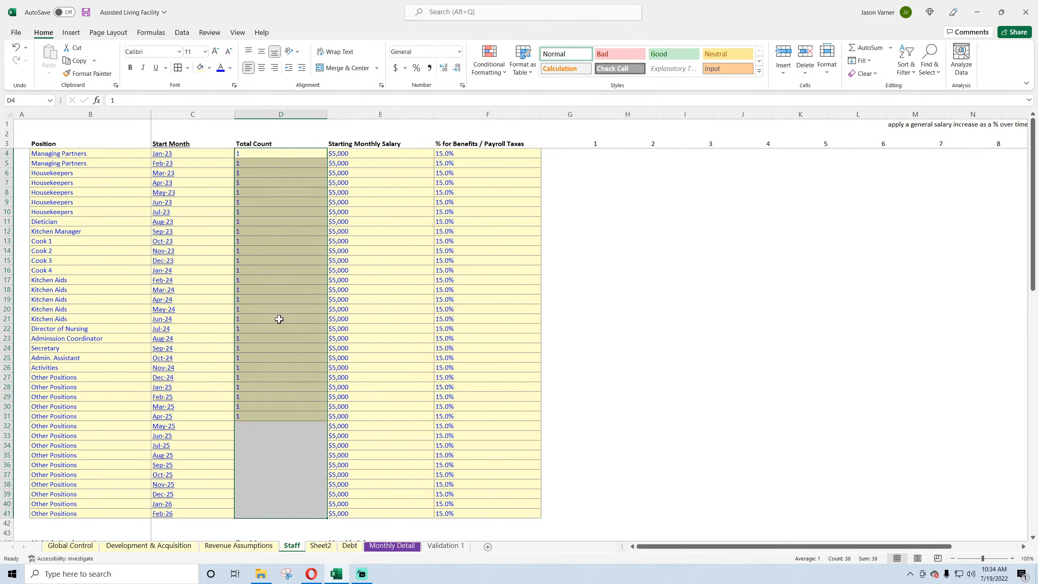
click(278, 310)
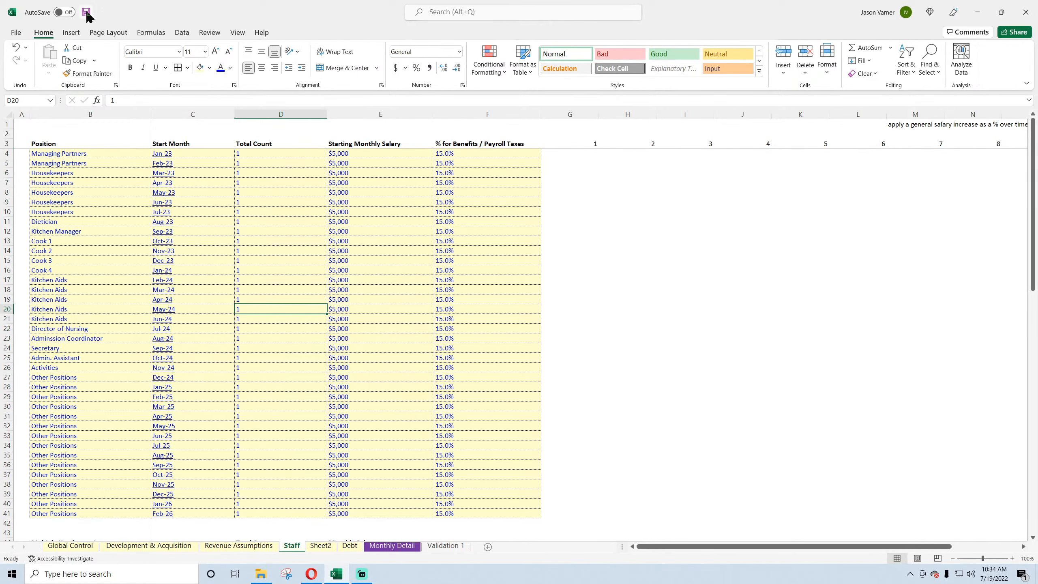
- Review the Total Count and salary inputs for the individual positions and the Multiple Headcount Items
click(265, 212)
click(266, 156)
click(264, 182)
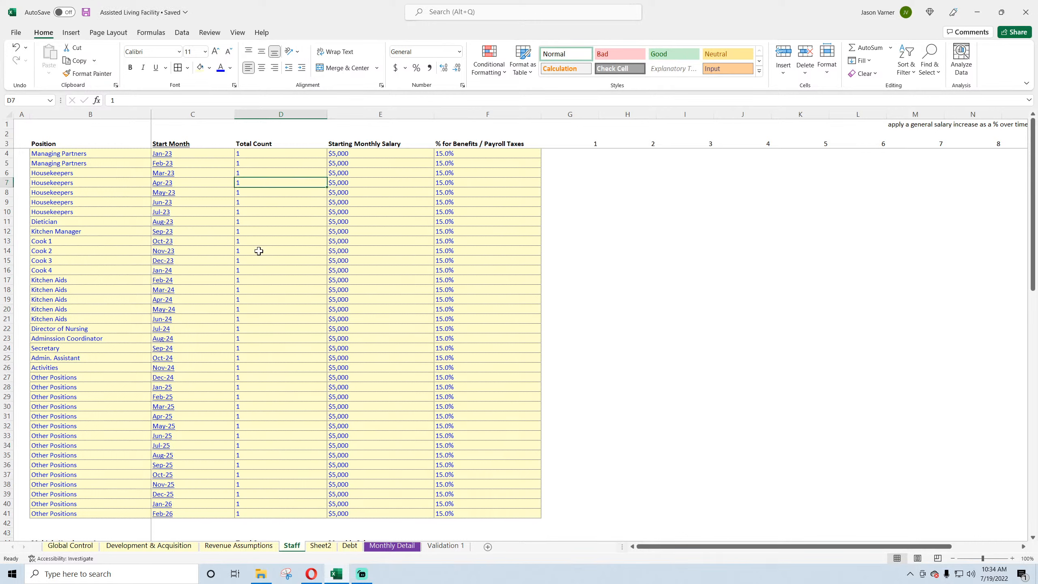
click(259, 251)
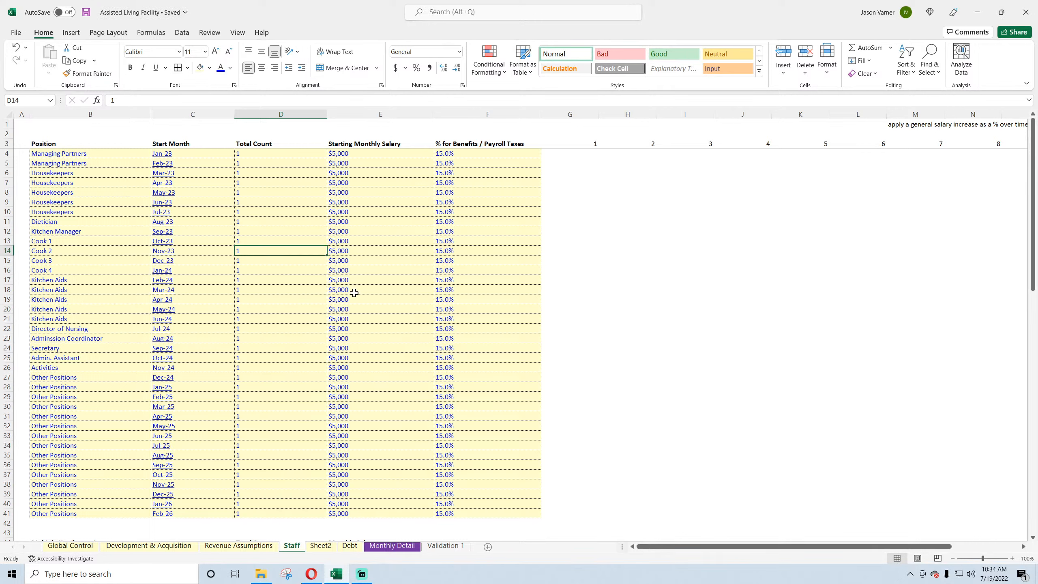
scroll(216, 355, down, 7)
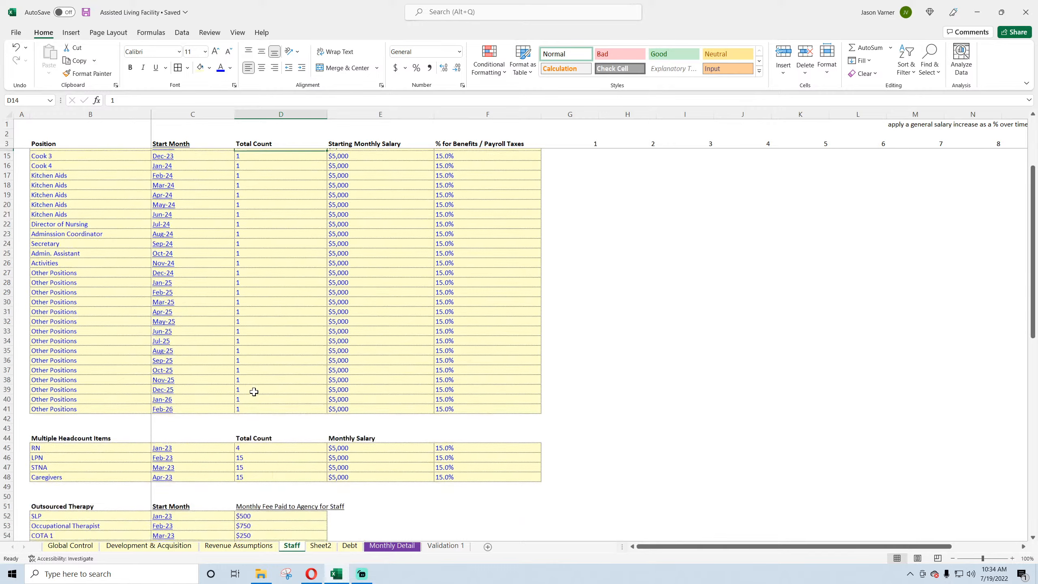
click(288, 338)
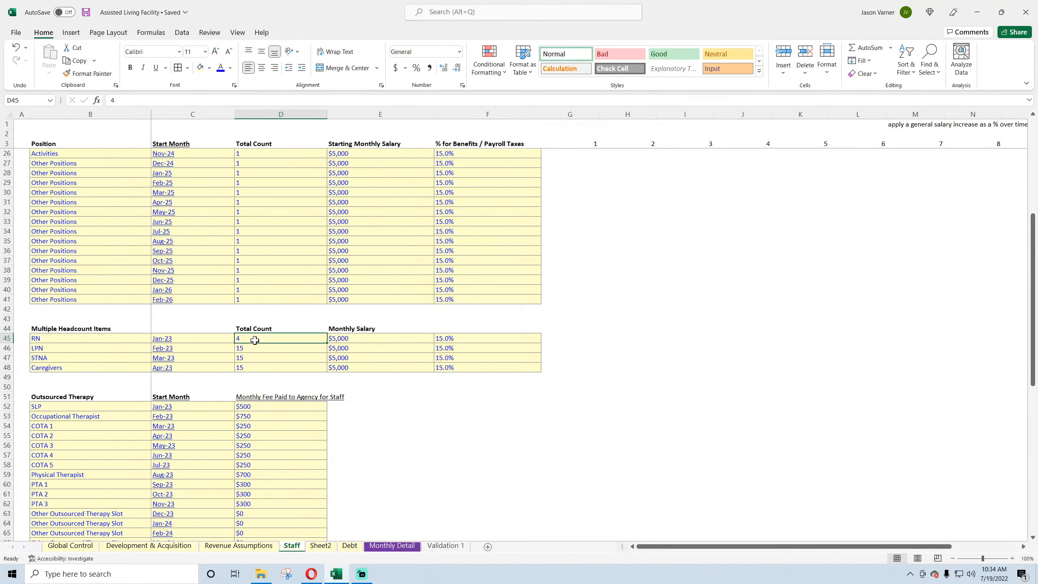
click(362, 340)
click(364, 262)
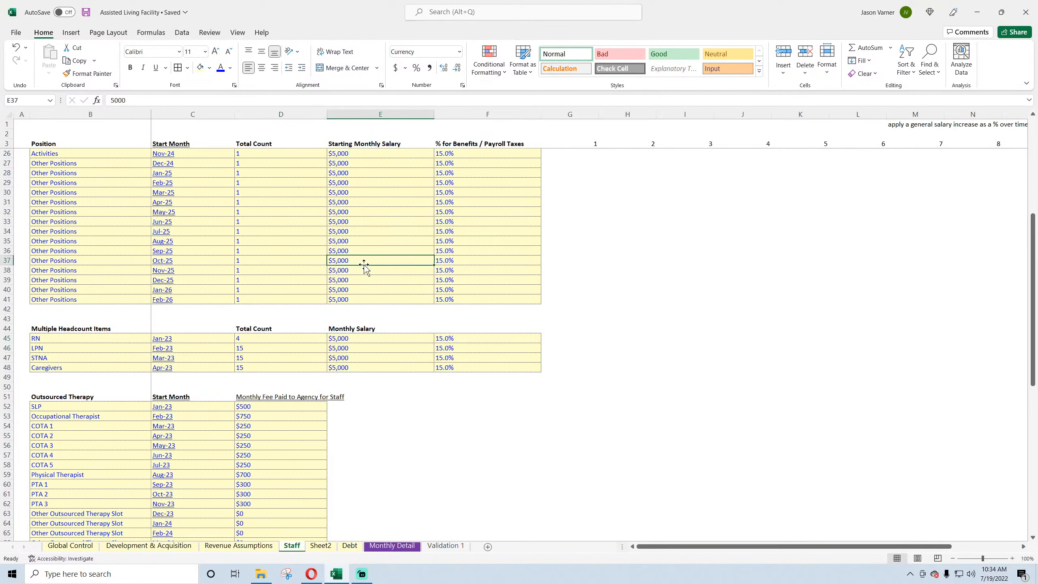
- Move the outsourced therapy fee block D51:D74, including its heading and total, one column over to E51:E74
scroll(465, 340, down, 4)
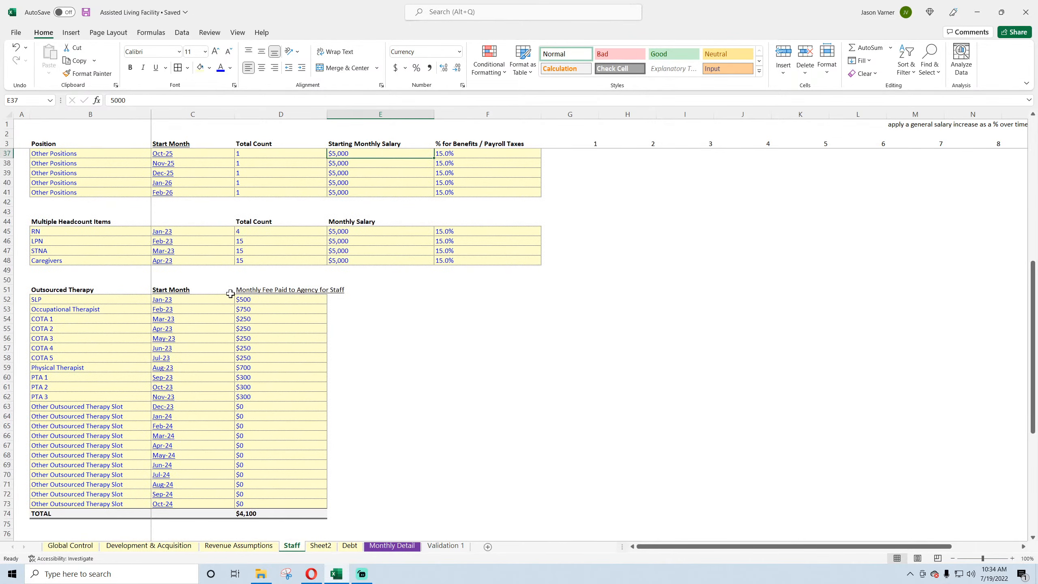
drag(259, 291, 268, 513)
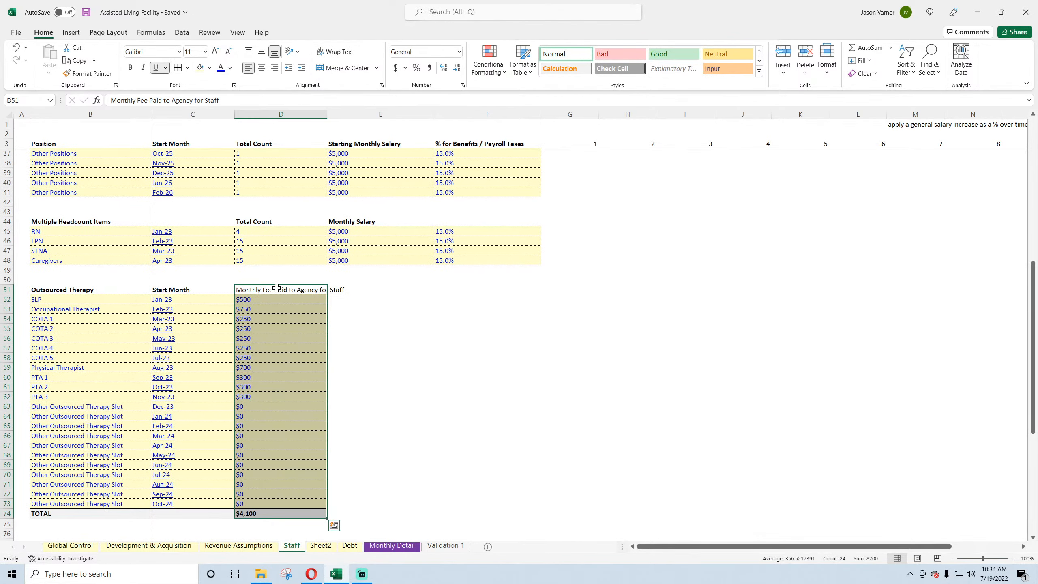
drag(277, 286, 342, 289)
- Copy the headcount input cell D47 to D52, set it to 1, and fill it down to D73 for all outsourced therapy rows
click(265, 250)
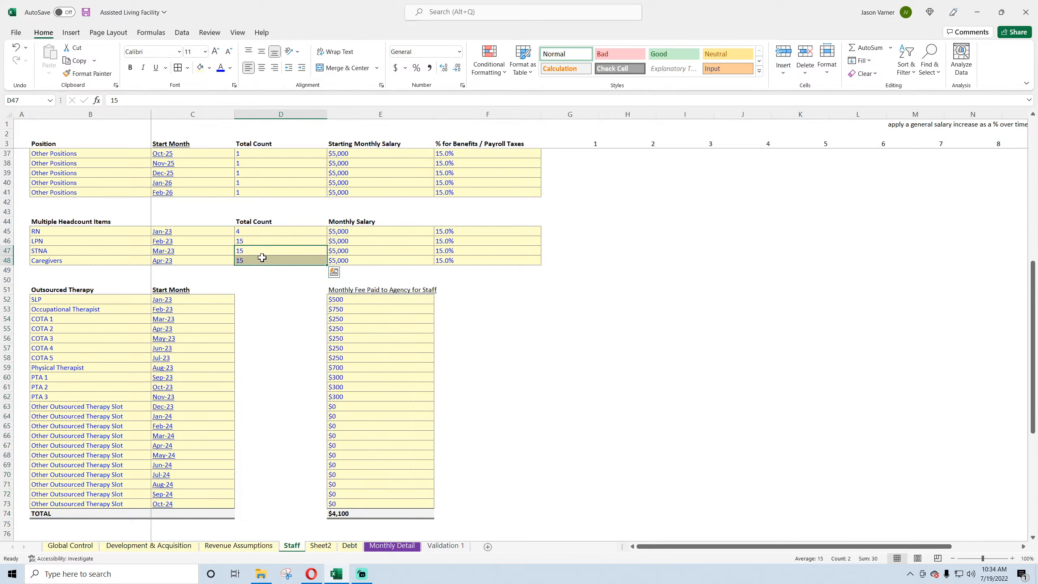
right_click(264, 250)
click(272, 274)
right_click(260, 298)
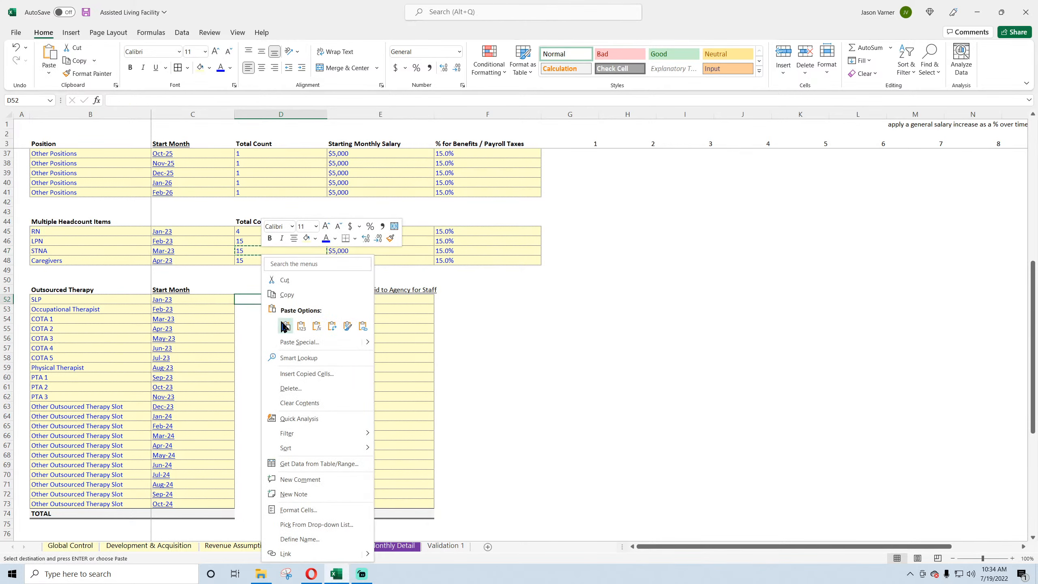
click(285, 325)
text(1)
key(Return)
click(264, 329)
click(301, 300)
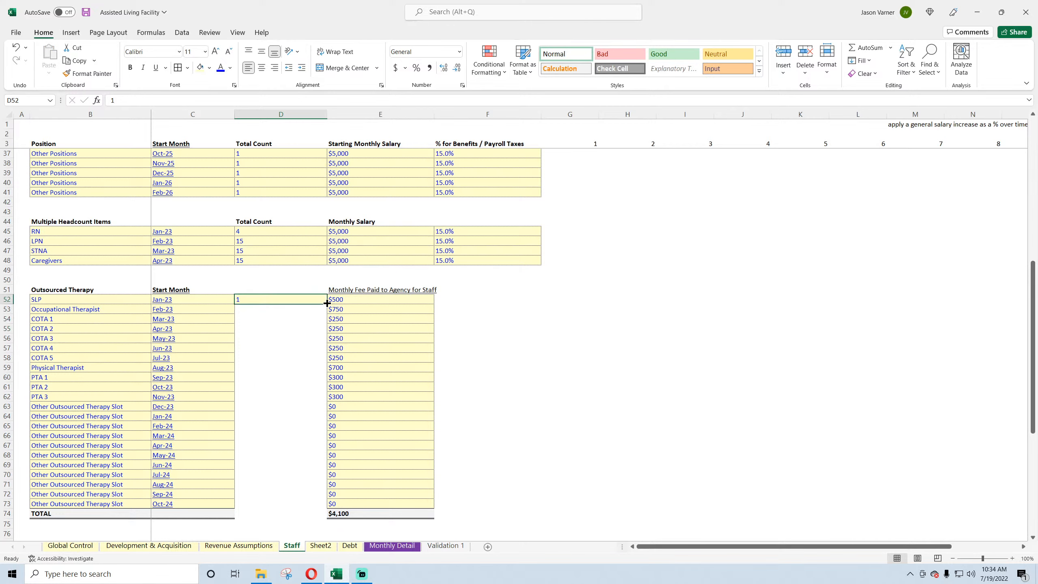
drag(326, 302, 315, 509)
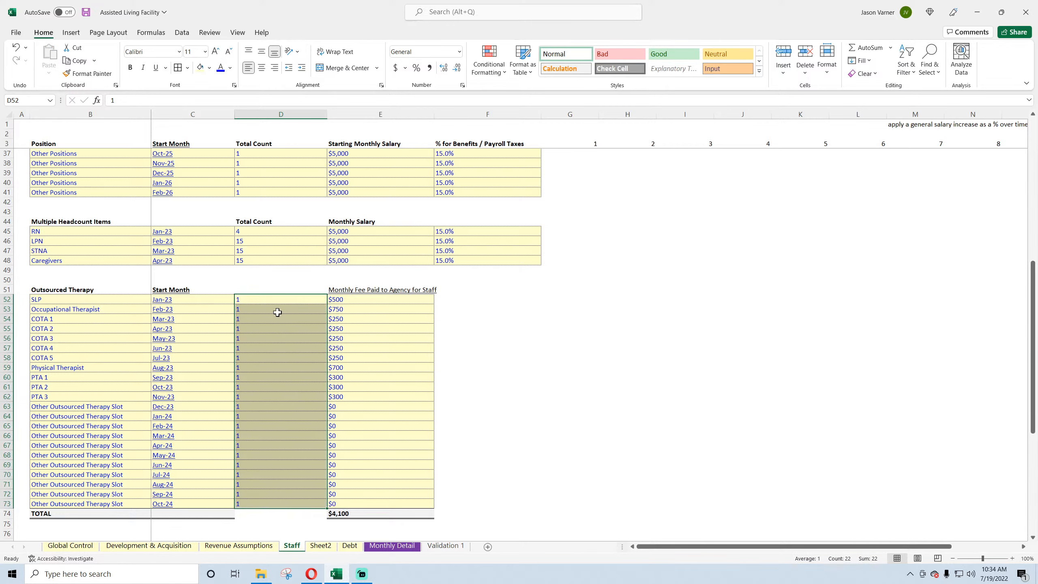
- Total the individual position counts in D42 with =SUM(D4:D41) and format the cell bold with a total-style border and light gray fill
scroll(278, 313, up, 10)
scroll(276, 345, down, 7)
click(271, 308)
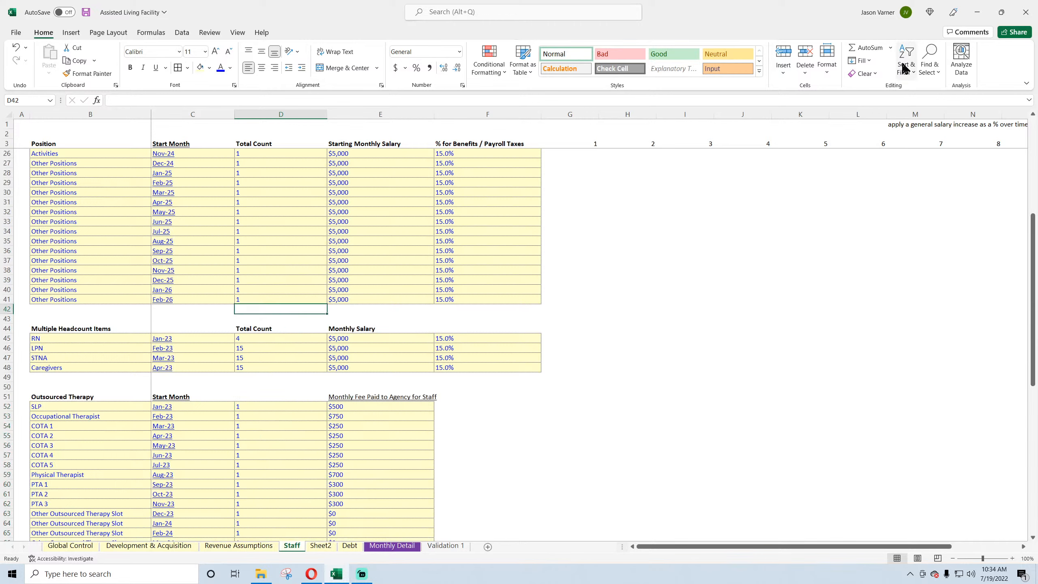
double_click(857, 49)
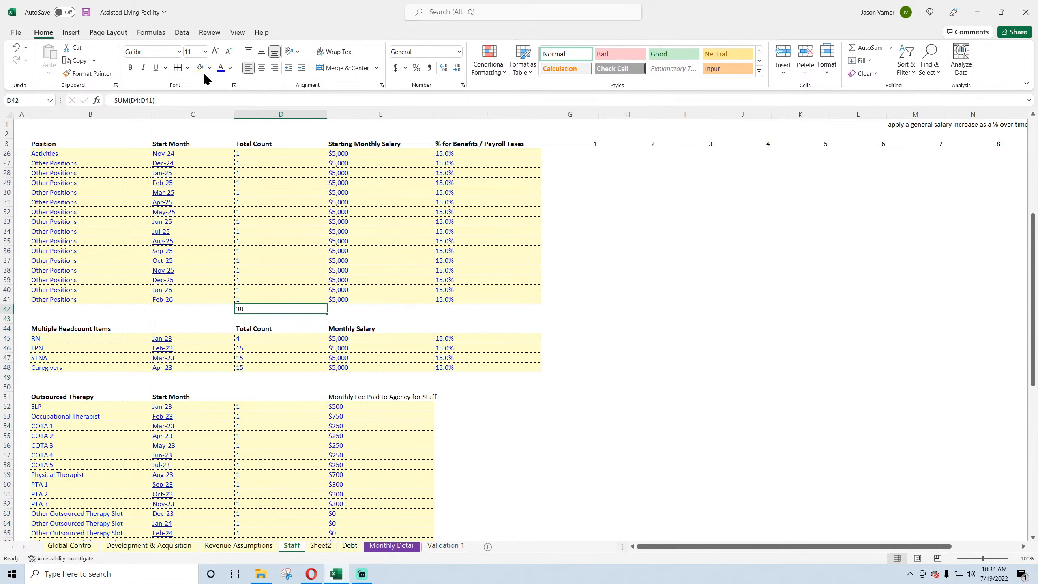
click(187, 68)
click(203, 275)
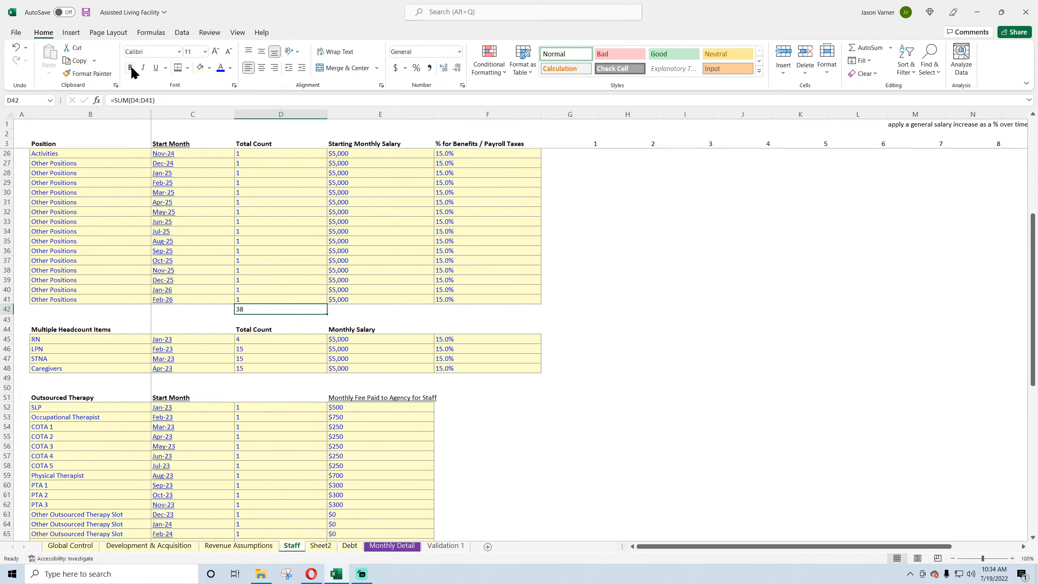
click(209, 70)
click(199, 108)
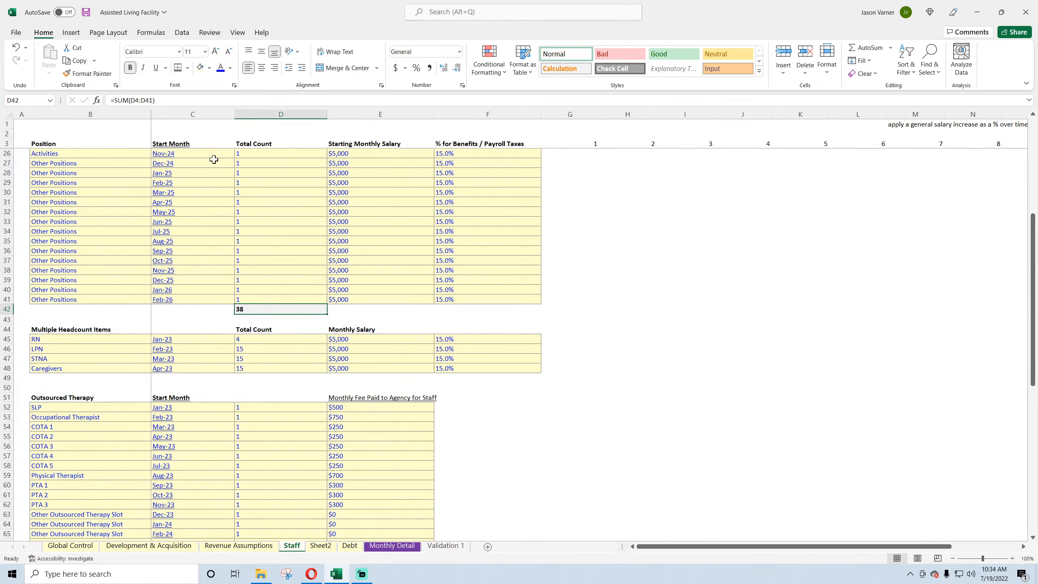
- Copy the D42 total to D49 and adjust its formula to =SUM(D45:D48) for the multiple headcount rows
click(263, 376)
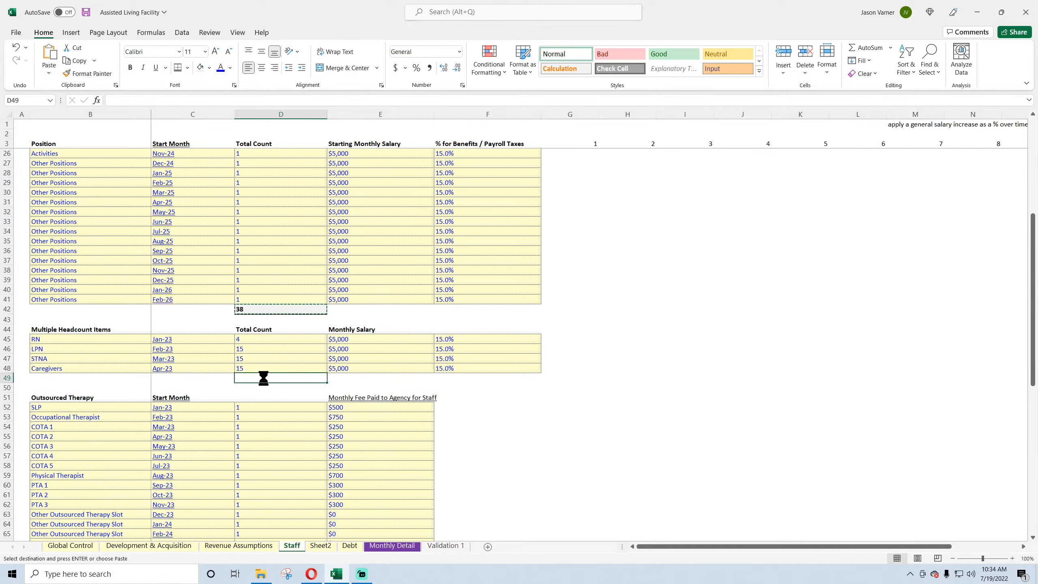
key(alt+equal)
scroll(336, 161, up, 7)
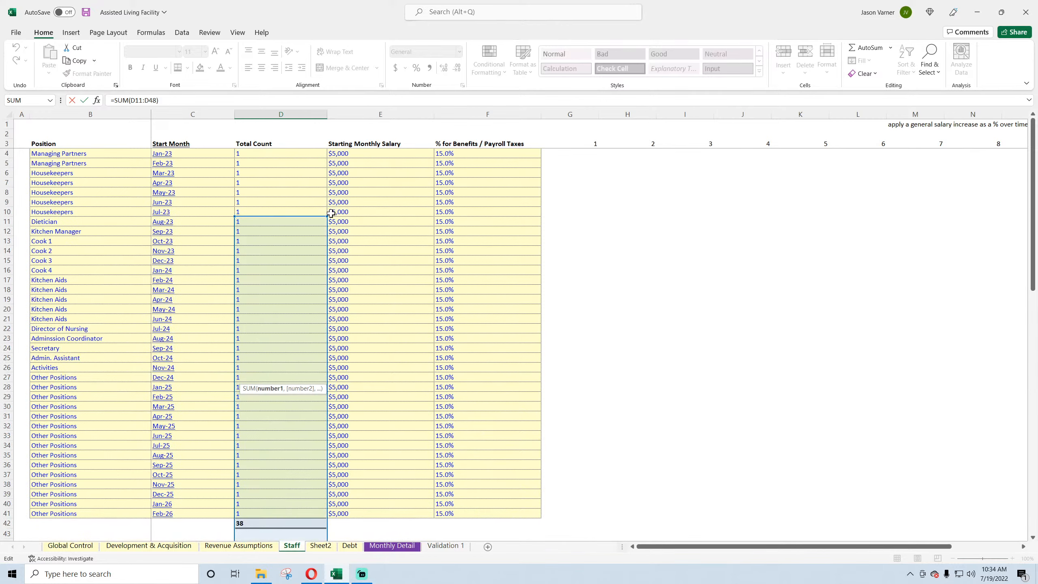
drag(331, 213, 305, 418)
key(Return)
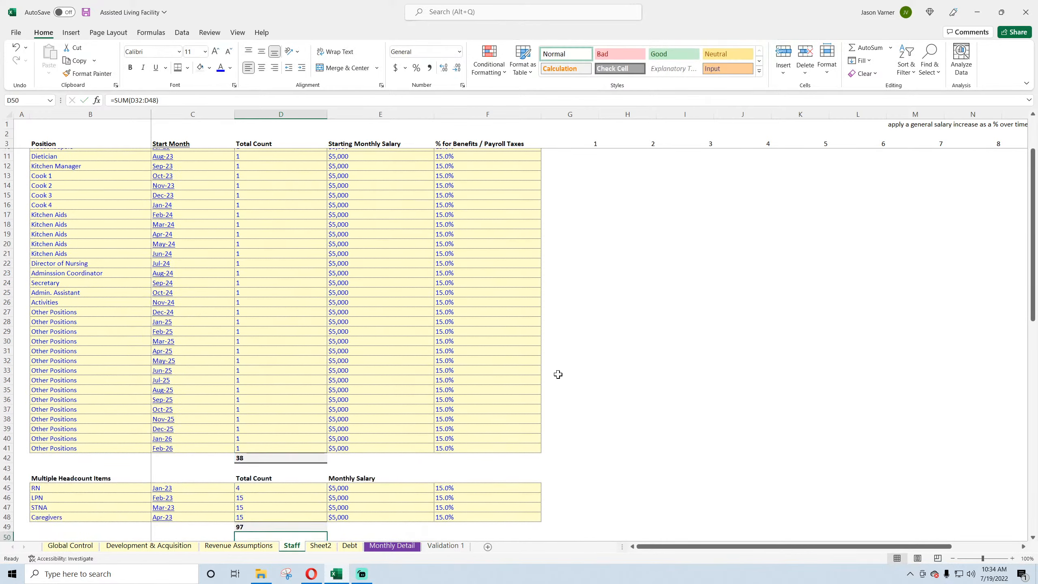
scroll(275, 362, down, 4)
double_click(259, 417)
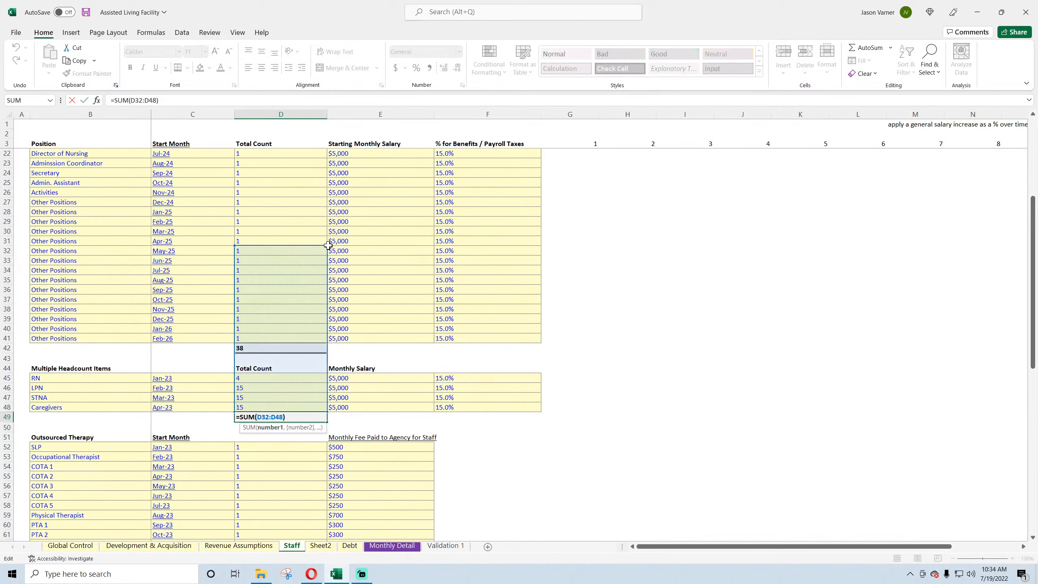
drag(328, 245, 302, 371)
key(Return)
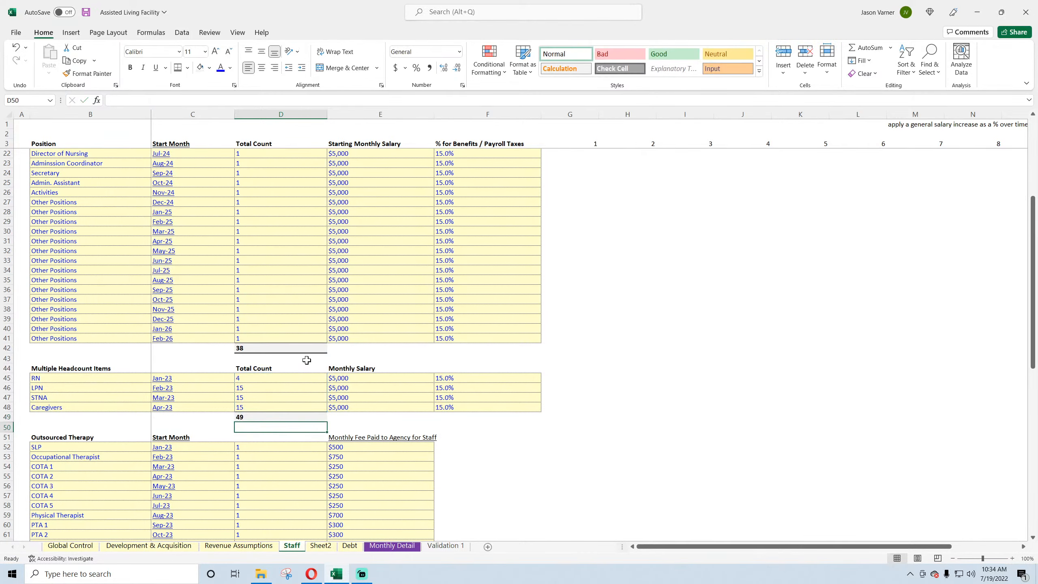
- Copy the D49 total to D74 and adjust its range to D52:D73 for the outsourced therapy rows
scroll(306, 360, down, 4)
right_click(269, 311)
click(308, 43)
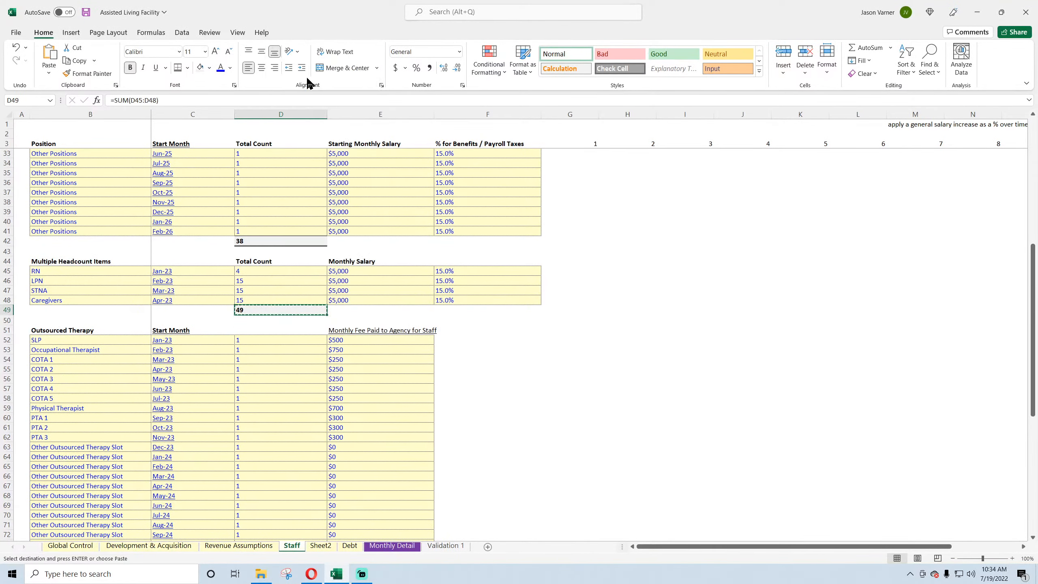
scroll(274, 368, down, 7)
right_click(275, 339)
click(286, 105)
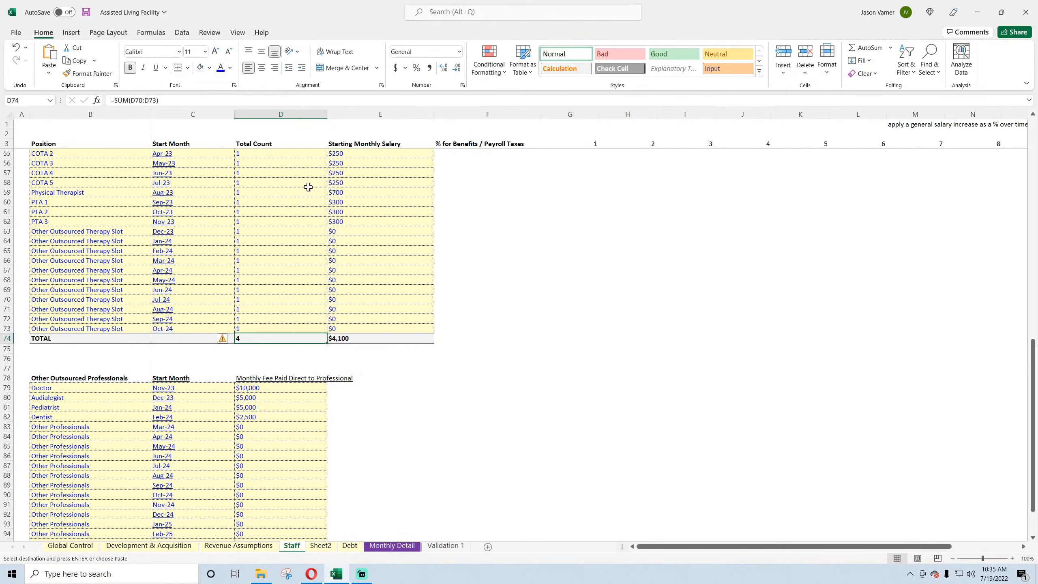
double_click(276, 340)
scroll(328, 261, up, 4)
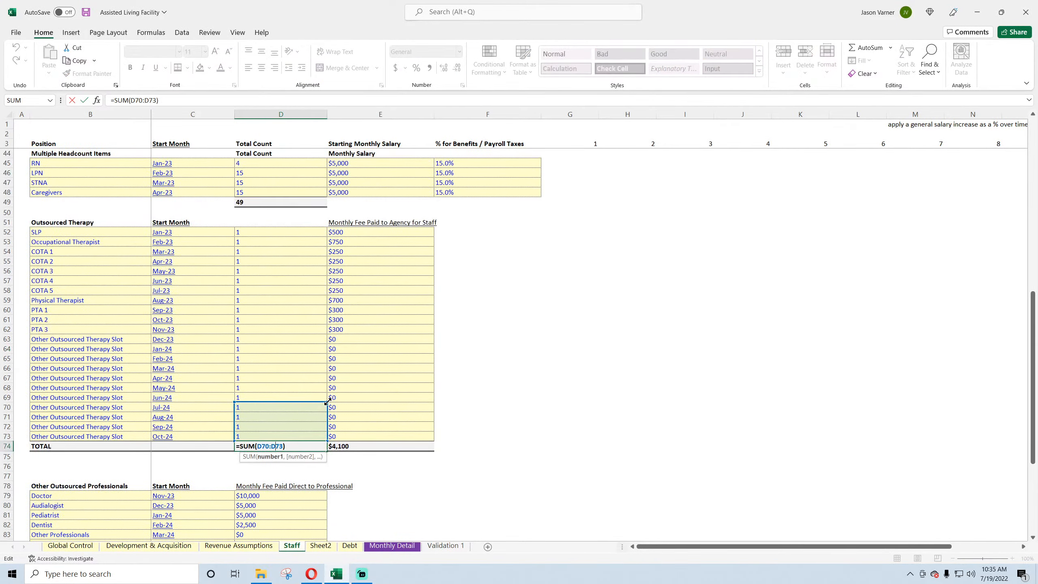
drag(328, 402, 317, 229)
key(Return)
scroll(533, 354, up, 13)
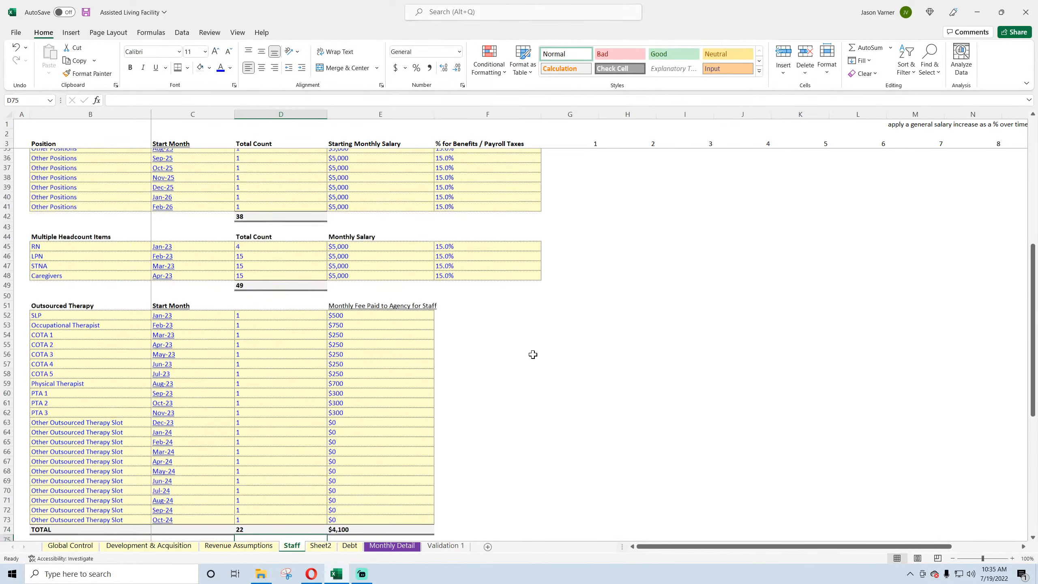
- Group rows 4 to 41, holding the individual positions, into a collapsible outline
scroll(533, 354, down, 7)
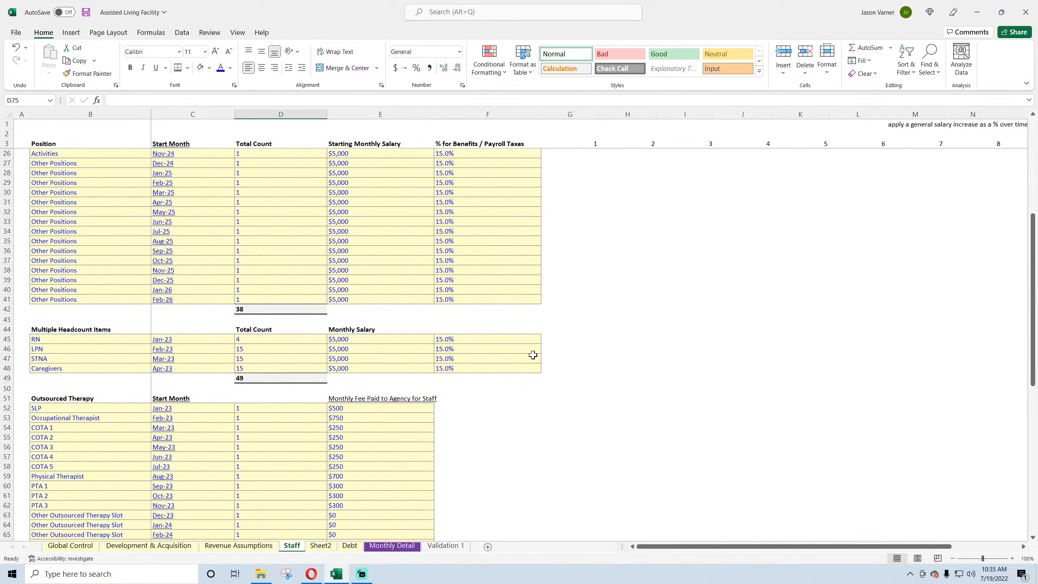
scroll(533, 354, up, 7)
drag(2, 152, 2, 512)
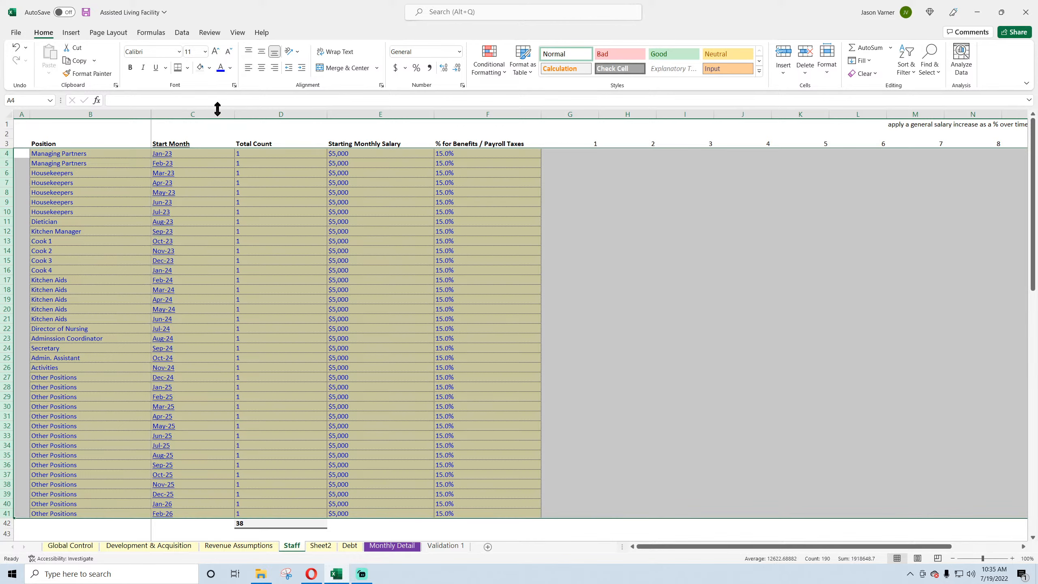
click(184, 34)
click(931, 61)
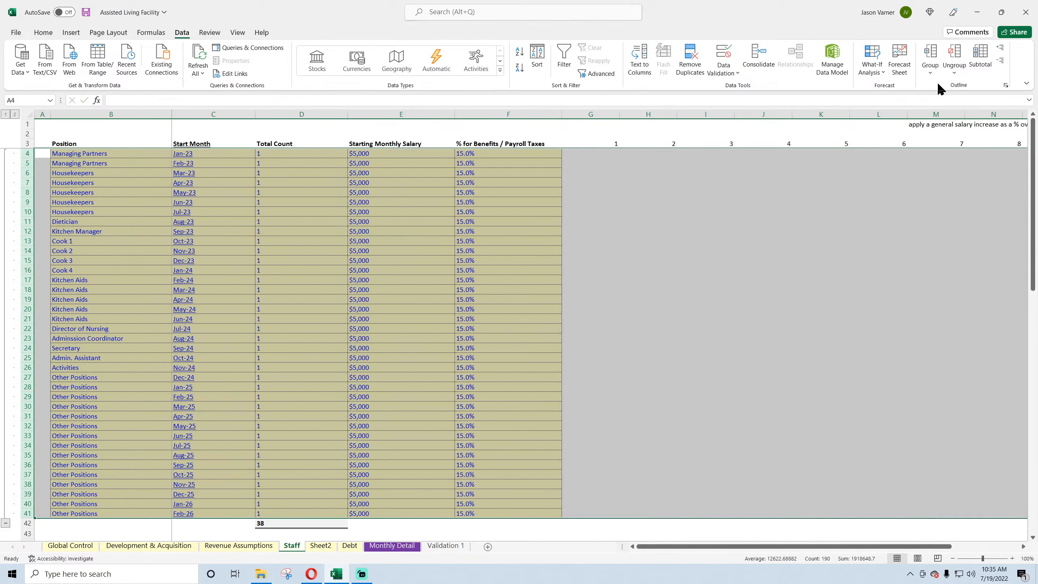
click(842, 279)
- Group the multiple headcount rows 45 to 48 into a collapsible outline
scroll(130, 361, down, 8)
scroll(130, 361, up, 1)
drag(27, 339, 27, 366)
click(931, 61)
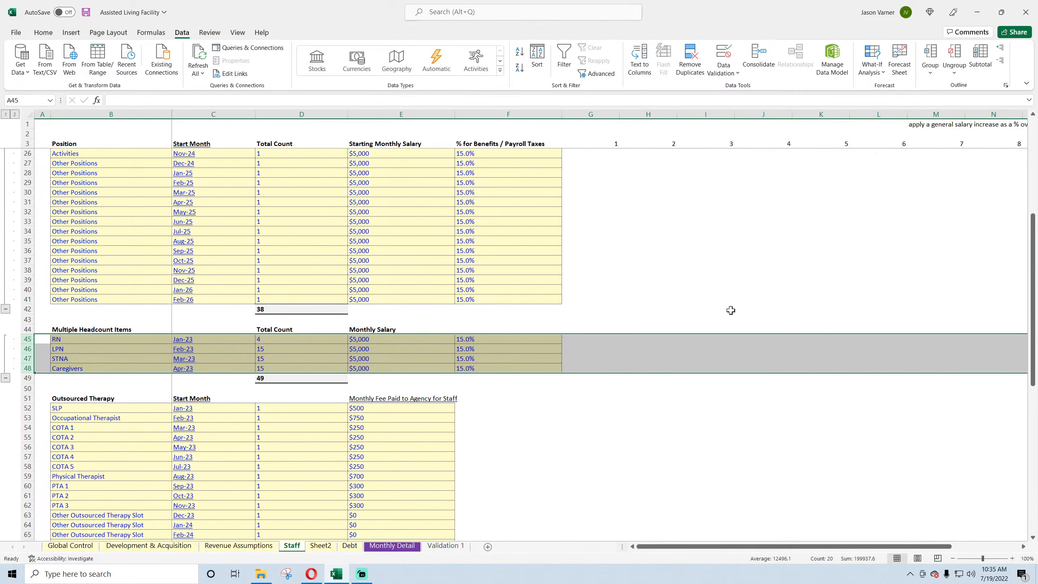
- Group the outsourced therapy rows 52 to 73 into a collapsible outline
scroll(63, 370, down, 4)
drag(19, 302, 22, 505)
click(930, 72)
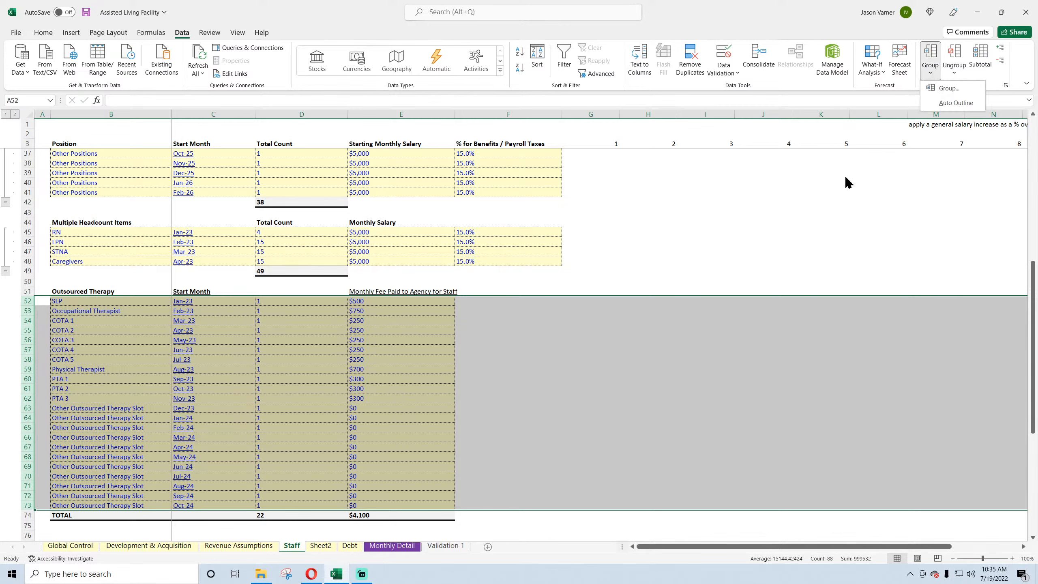
click(948, 88)
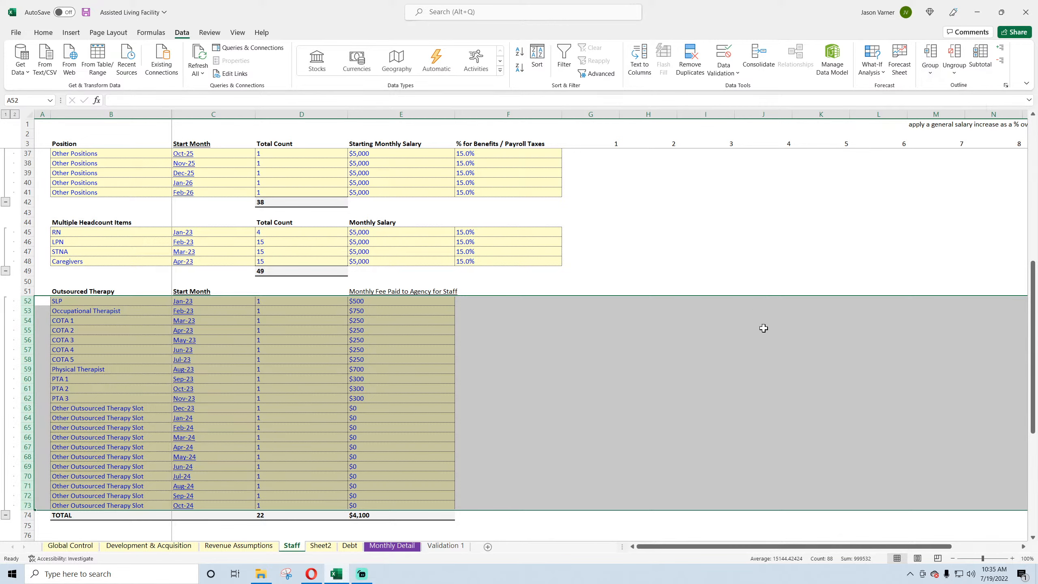
click(754, 359)
- Group rows 79 to 97, holding the other outsourced professionals, into a collapsible outline
scroll(754, 358, down, 11)
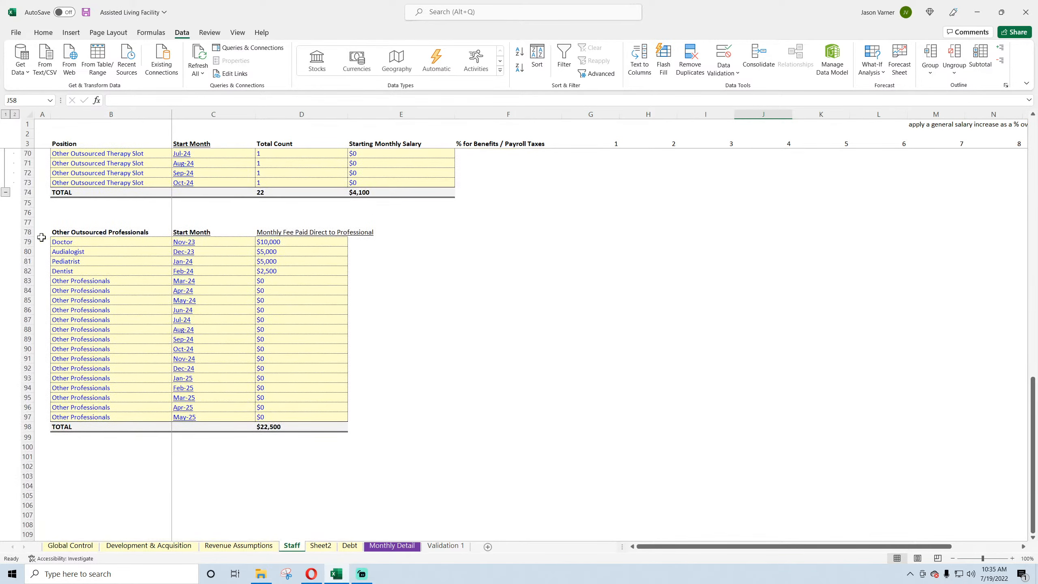
drag(27, 242, 16, 417)
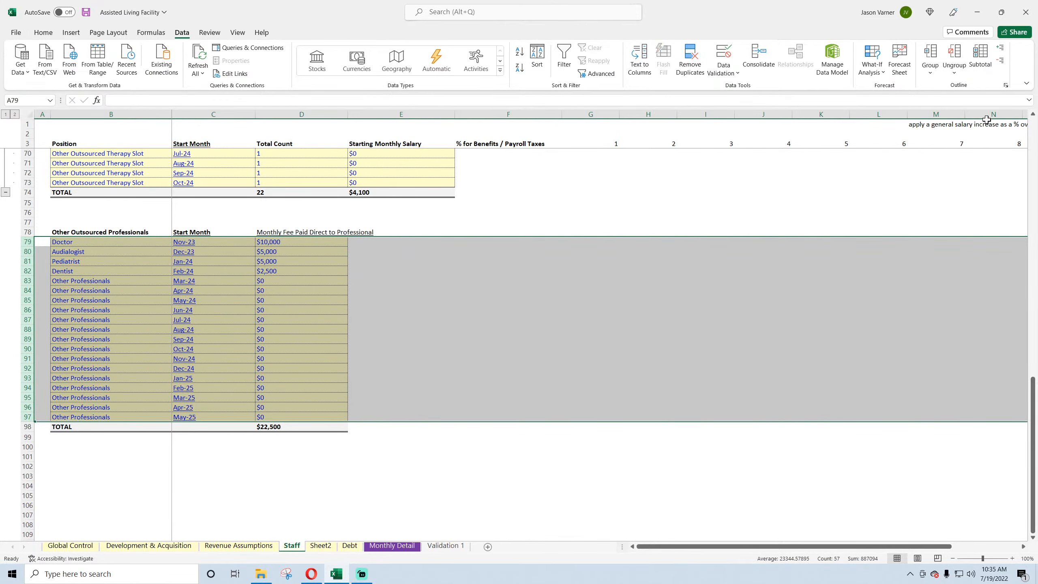
scroll(493, 331, up, 4)
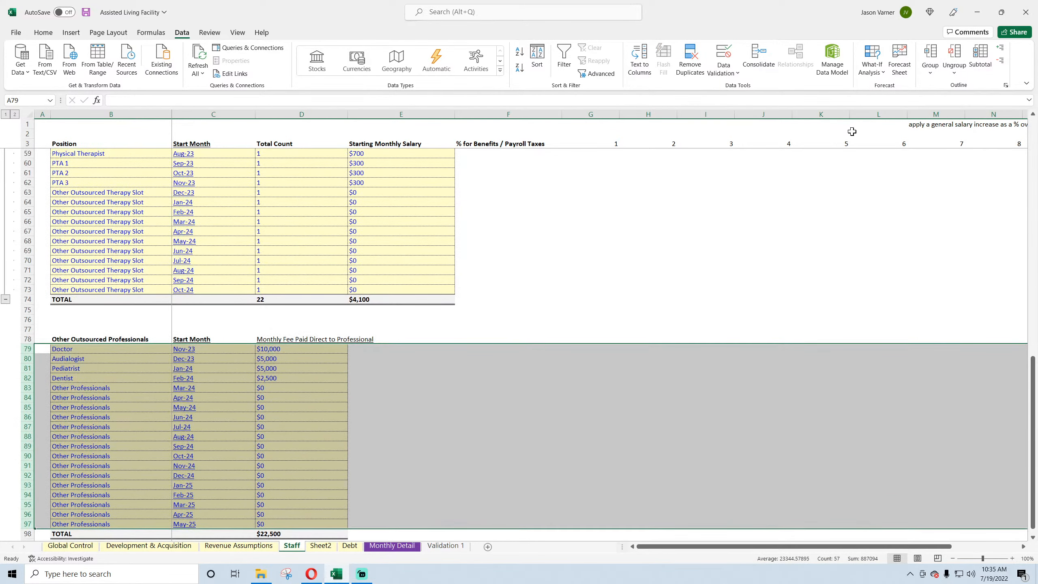
click(934, 72)
click(763, 260)
- Review the start month, total count, salary and benefit inputs across the individual position, multiple headcount and outsourced therapy sections
scroll(551, 336, up, 18)
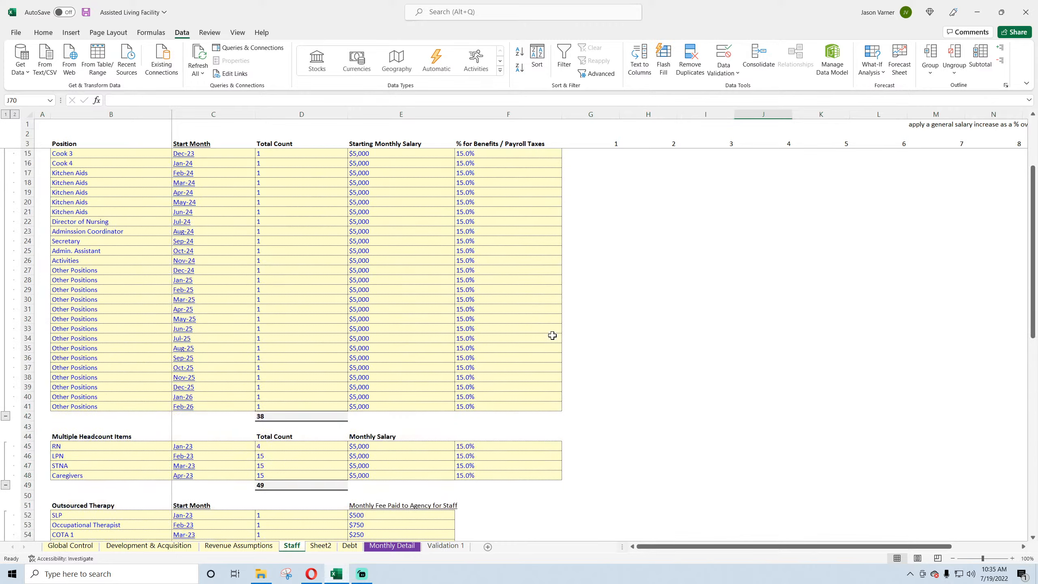
click(215, 160)
click(282, 182)
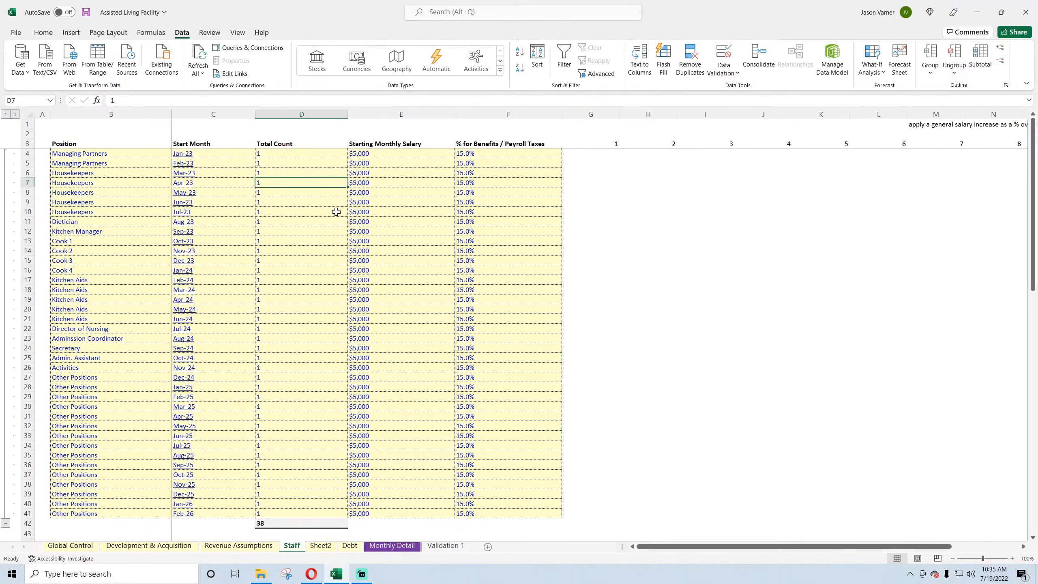
scroll(336, 211, down, 4)
click(379, 212)
scroll(472, 231, down, 4)
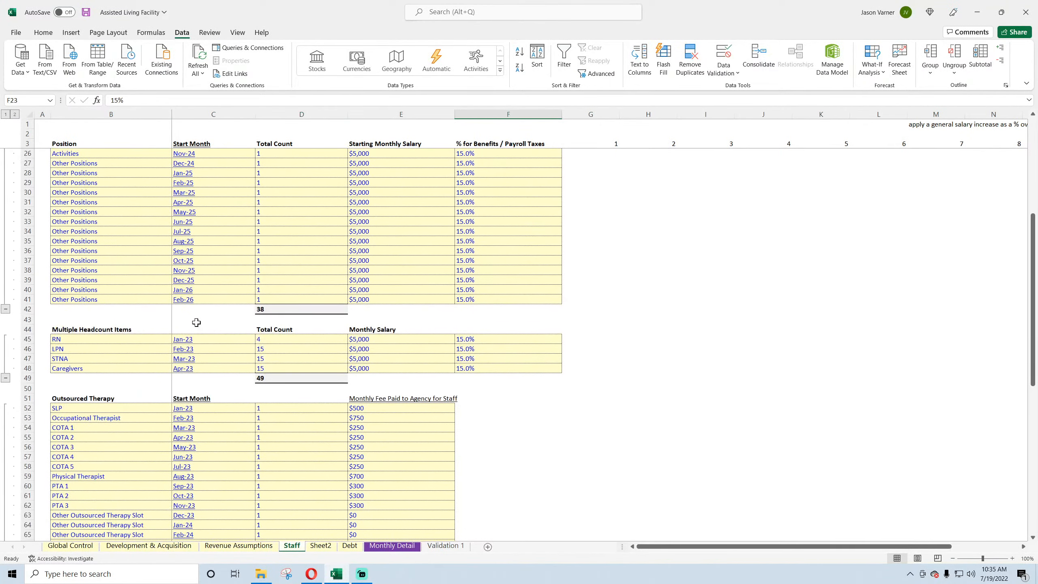
click(184, 352)
click(298, 351)
click(398, 356)
scroll(398, 349, down, 4)
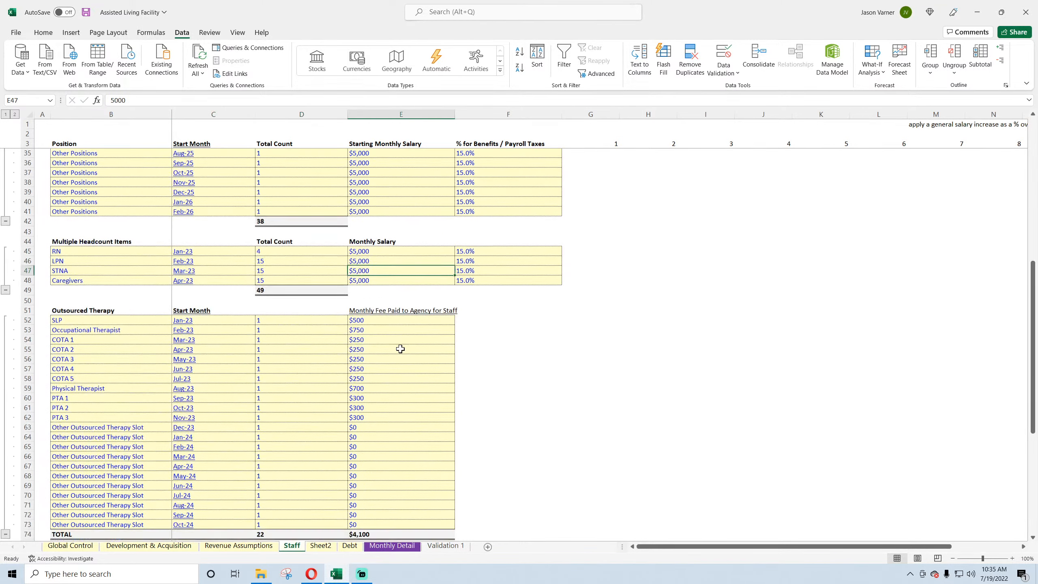
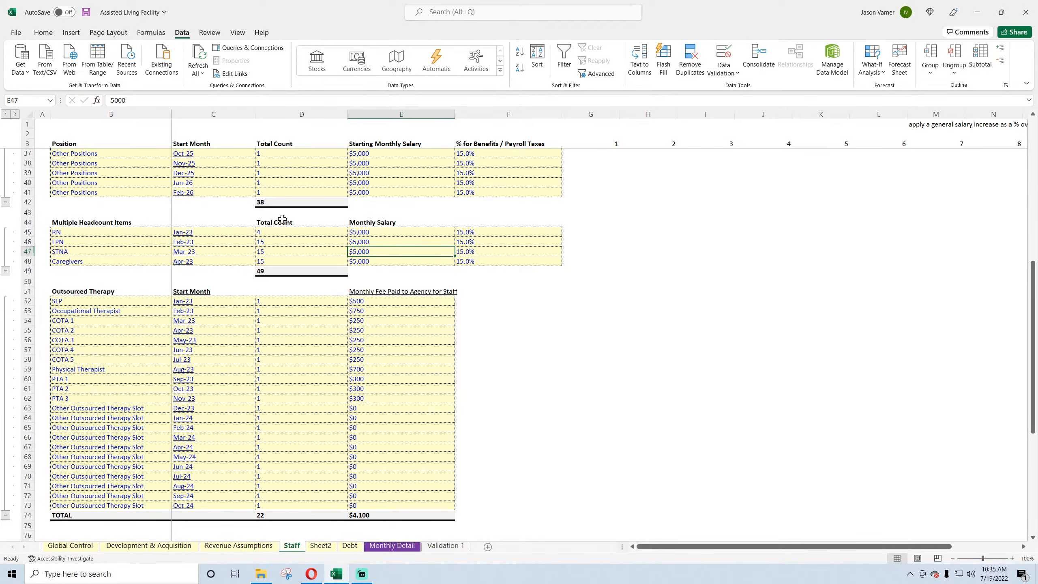
- Copy the Total Count header from the Multiple Headcount Items section to cell D51 in the Outsourced Therapy section
right_click(281, 219)
click(309, 258)
right_click(303, 291)
click(314, 325)
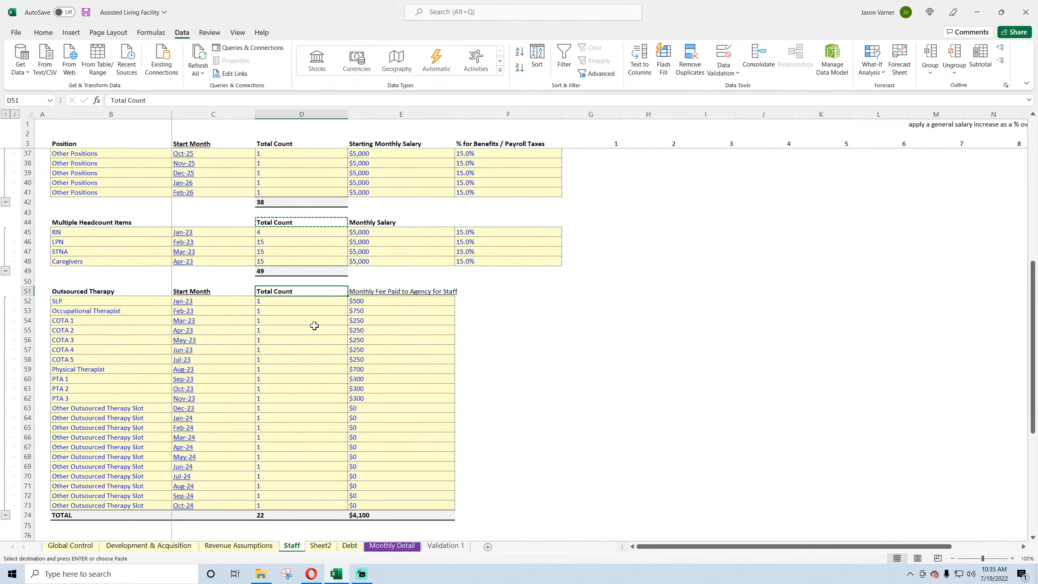
- Widen column E so the "Monthly Fee Paid to Agency for Staff" header fits within it
click(400, 292)
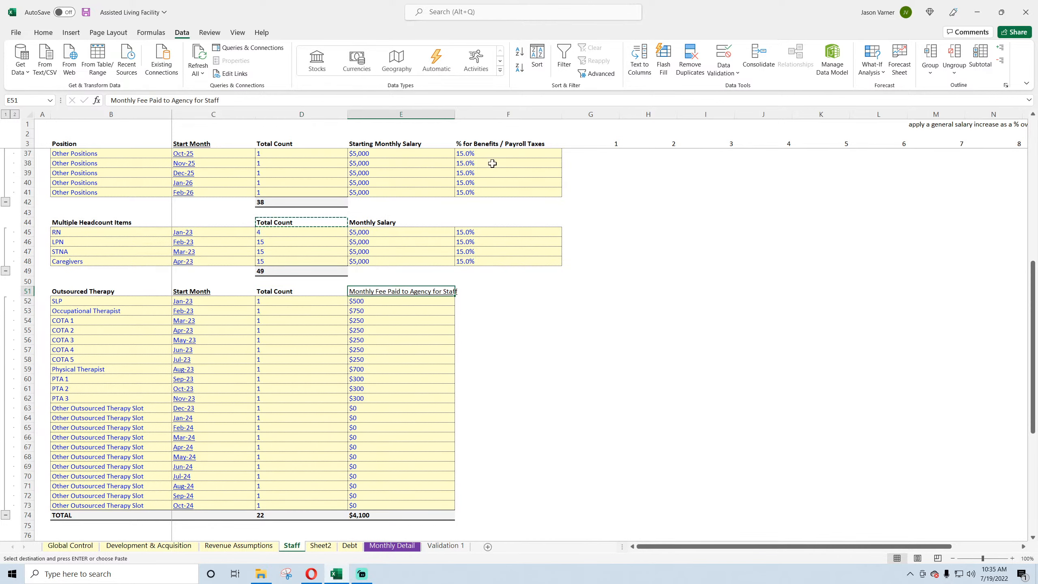
drag(455, 115, 473, 115)
click(506, 323)
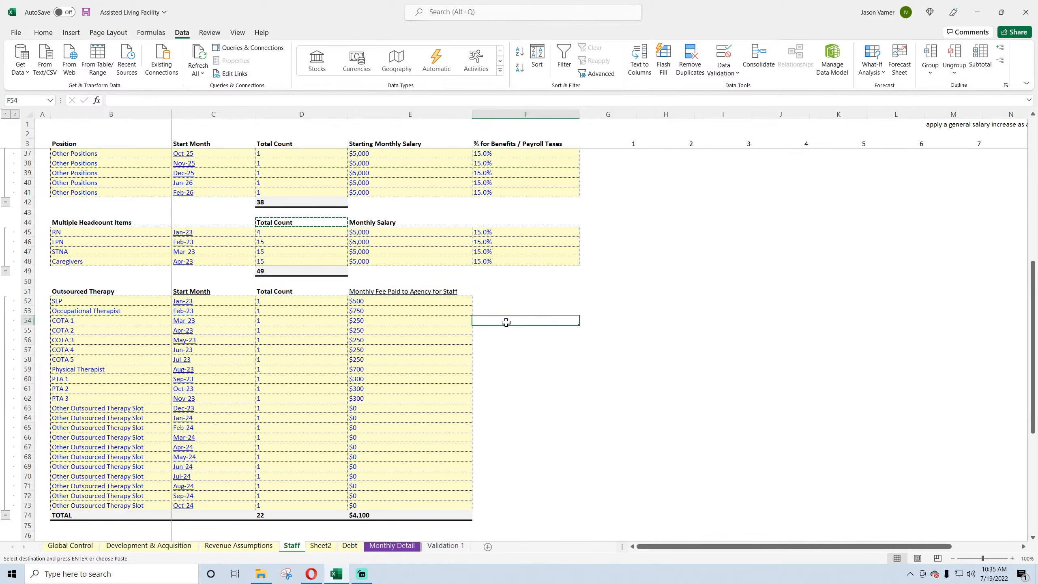
click(487, 348)
- Move the Other Outsourced Professionals monthly fee block, header and total included, from D78:D98 to column E
scroll(486, 344, down, 4)
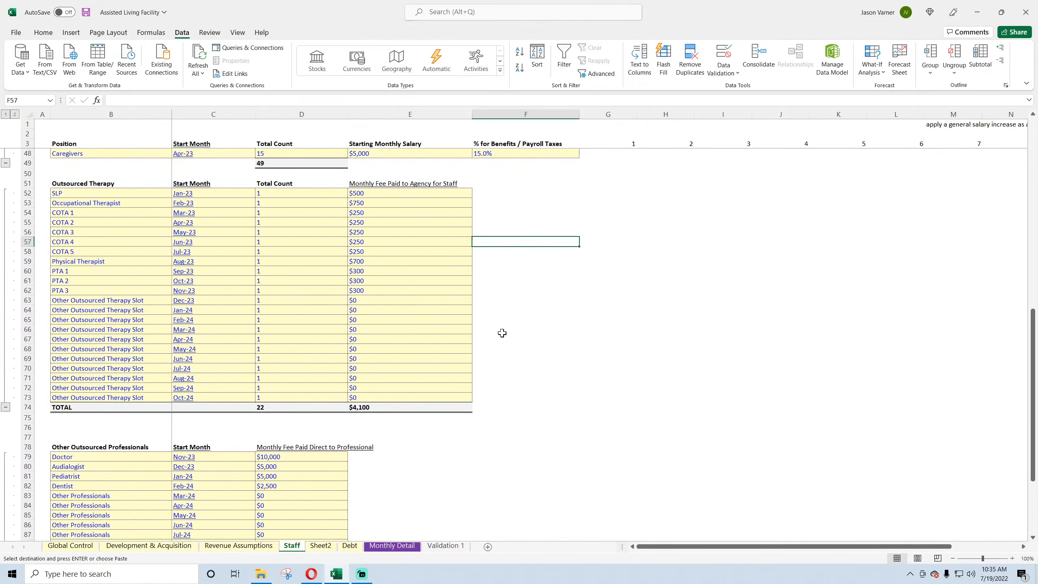
scroll(514, 325, down, 4)
drag(293, 340, 303, 533)
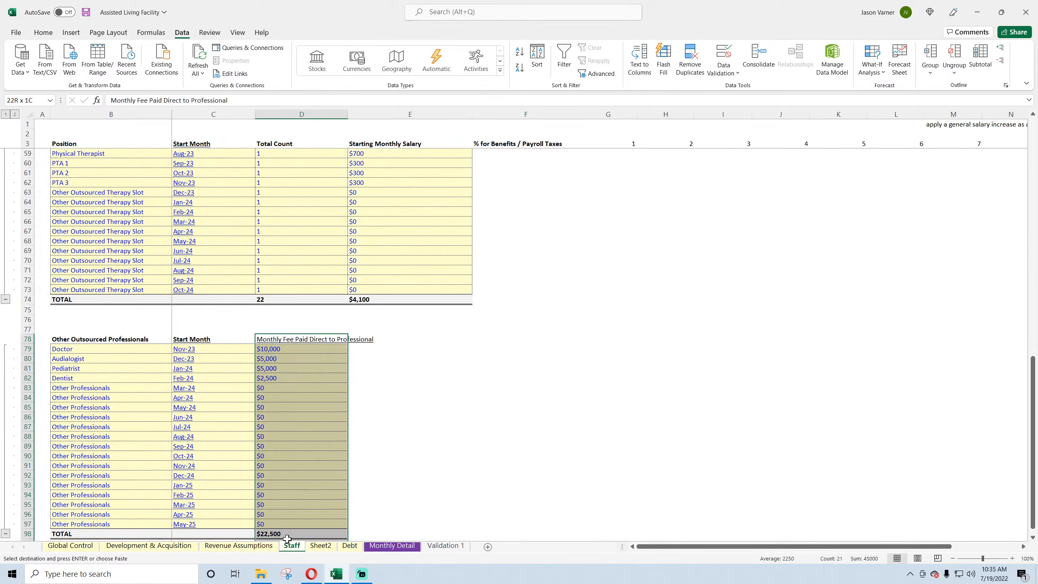
drag(308, 333, 360, 341)
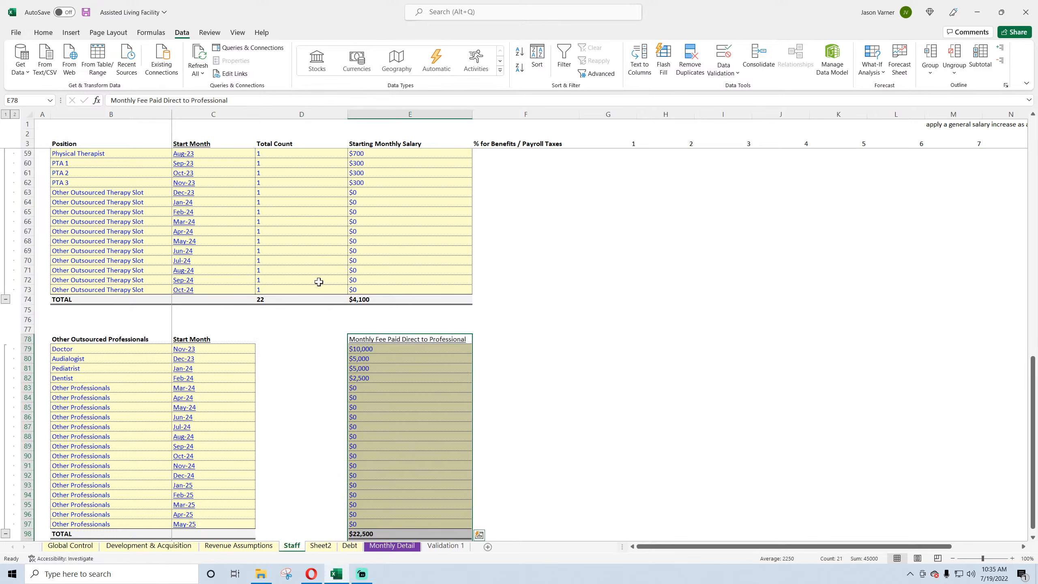
drag(292, 261, 292, 298)
right_click(288, 257)
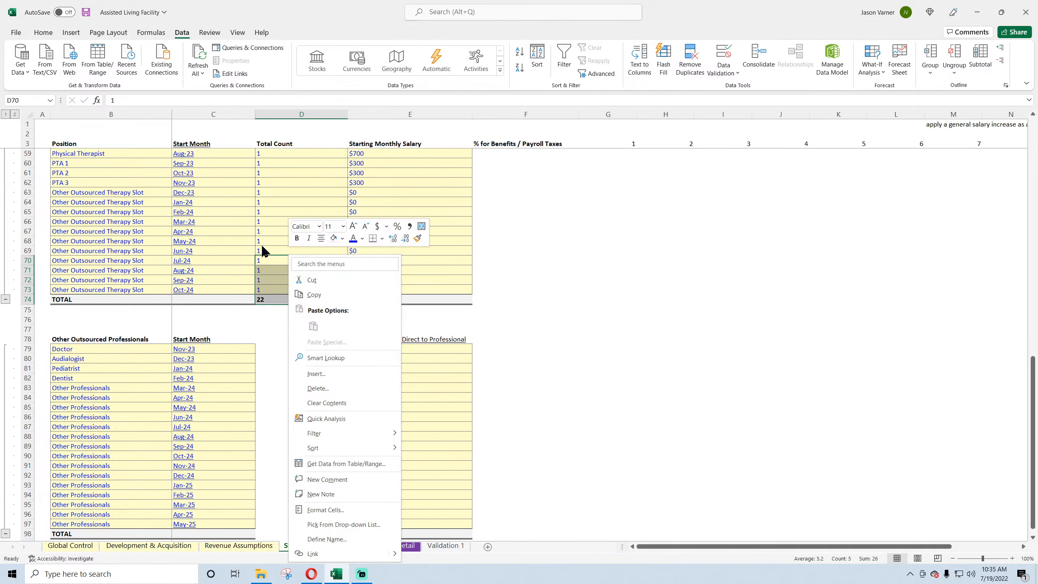
key(Escape)
- Copy the Outsourced Therapy Total Count block D51:D74 into the Other Outsourced Professionals section starting at D78
scroll(262, 208, up, 4)
drag(289, 193, 282, 406)
right_click(288, 257)
click(304, 283)
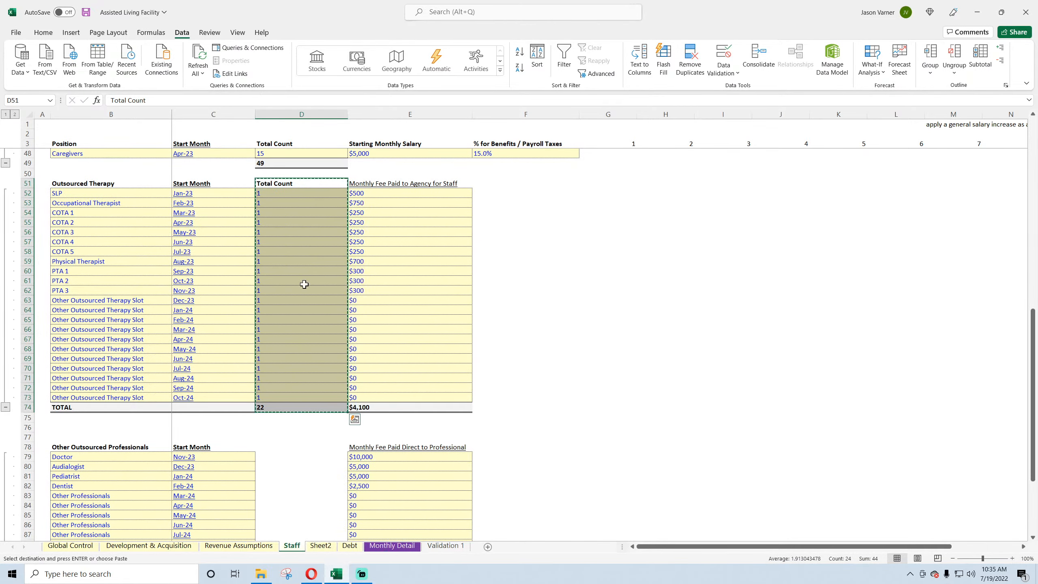
scroll(294, 311, down, 4)
right_click(285, 336)
click(309, 107)
scroll(278, 266, down, 3)
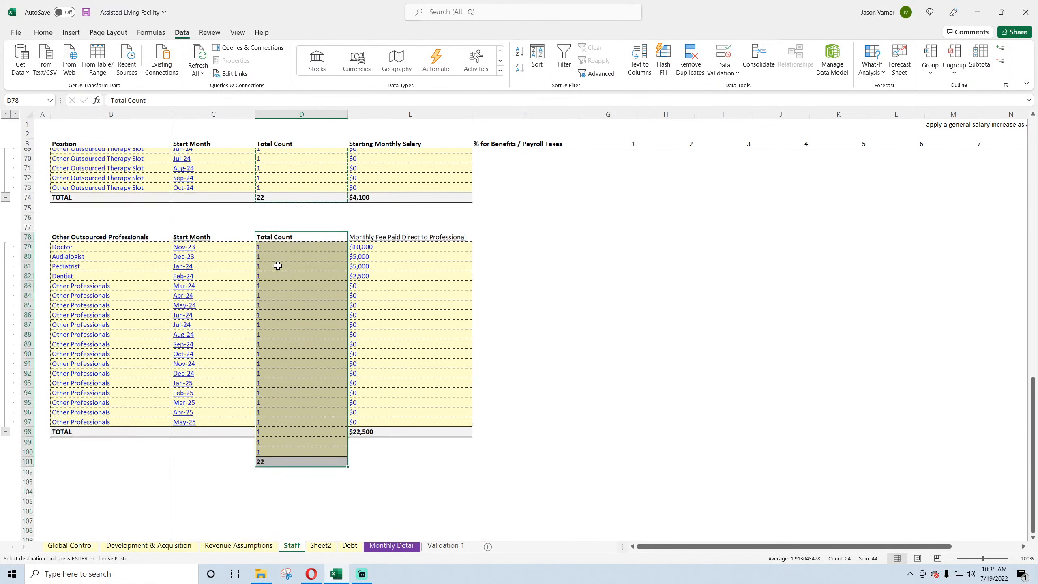
scroll(278, 266, down, 1)
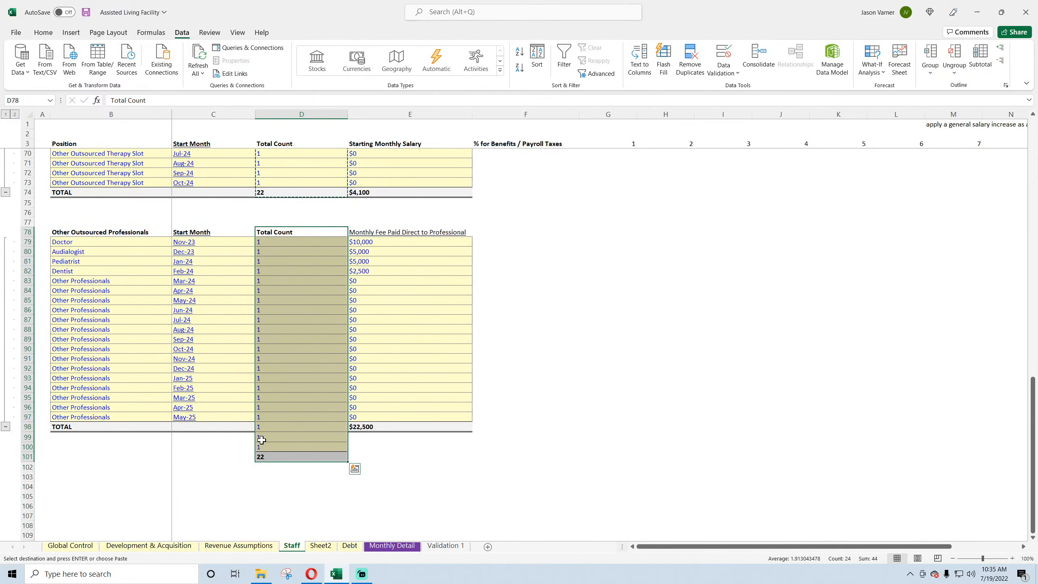
- Copy the last count row and total from D73:D74 to D97:D98, and clear the surplus cells in C99:E101
drag(274, 183, 273, 191)
right_click(275, 182)
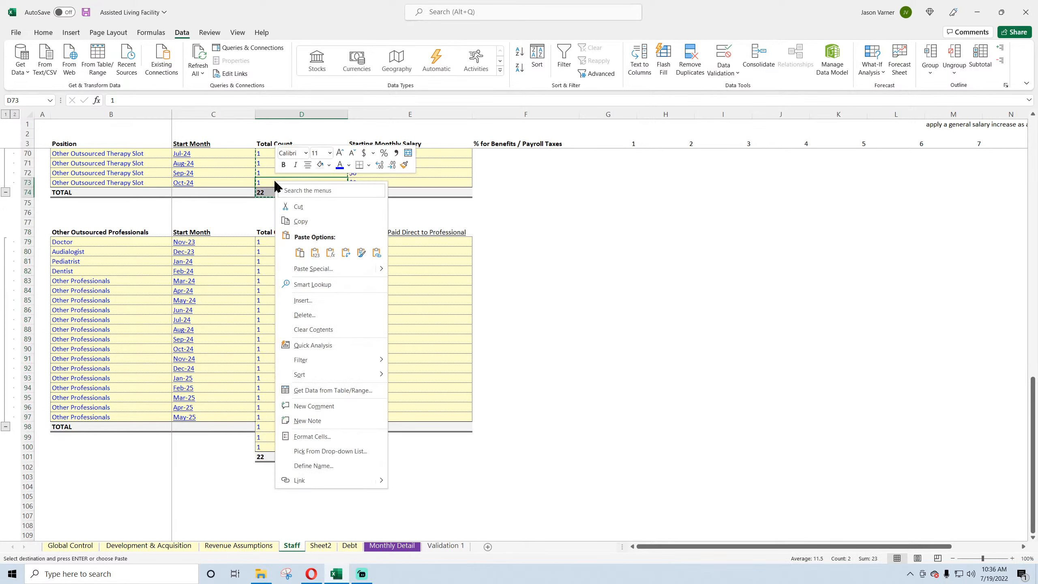
click(299, 222)
right_click(274, 417)
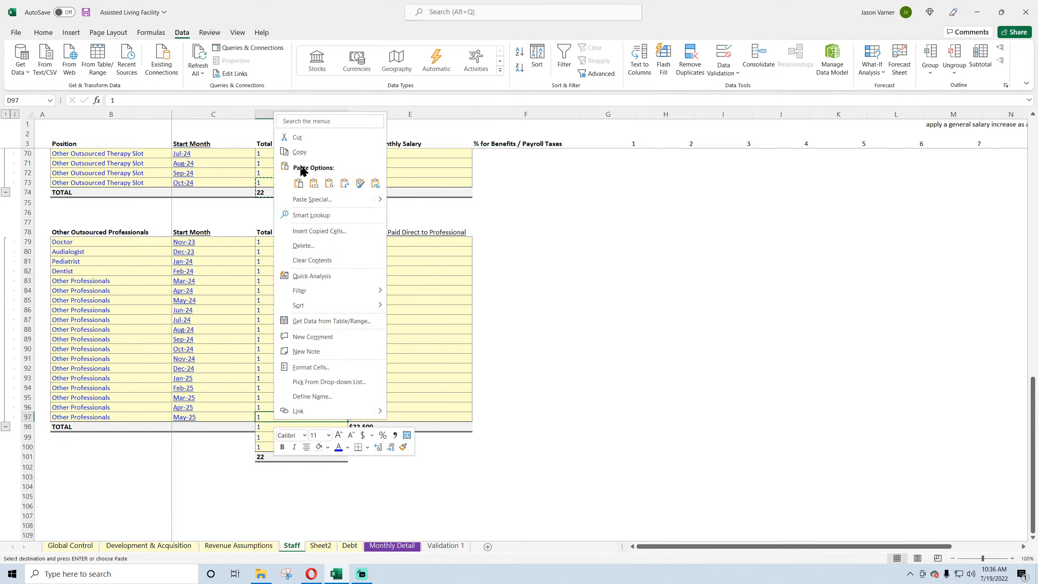
click(300, 181)
drag(239, 437, 466, 457)
key(Delete)
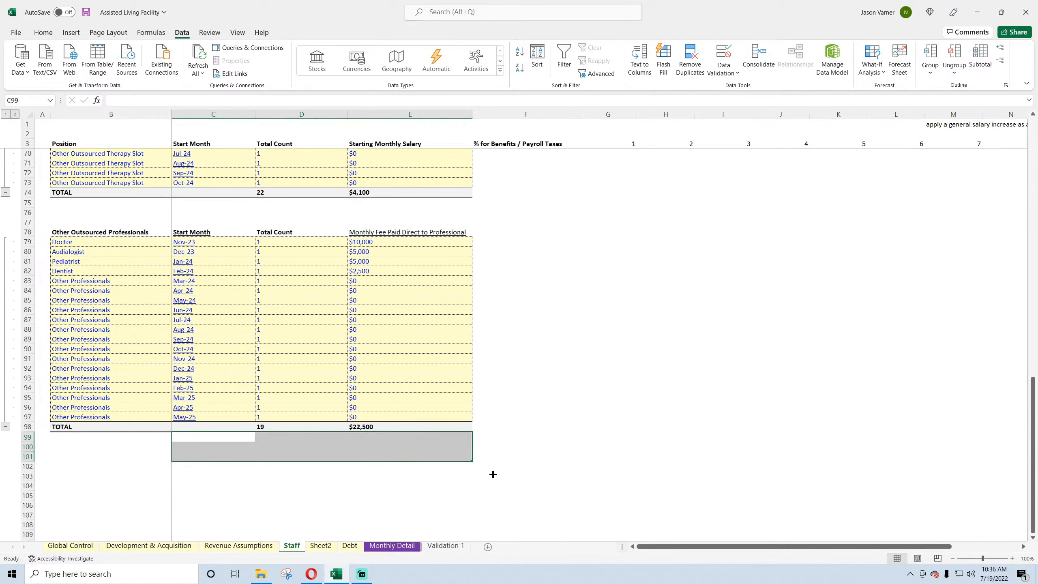
- Adjust the sum range in D98 so it starts at the Doctor row of Other Outsourced Professionals
double_click(293, 426)
drag(349, 209, 348, 237)
key(Return)
click(608, 348)
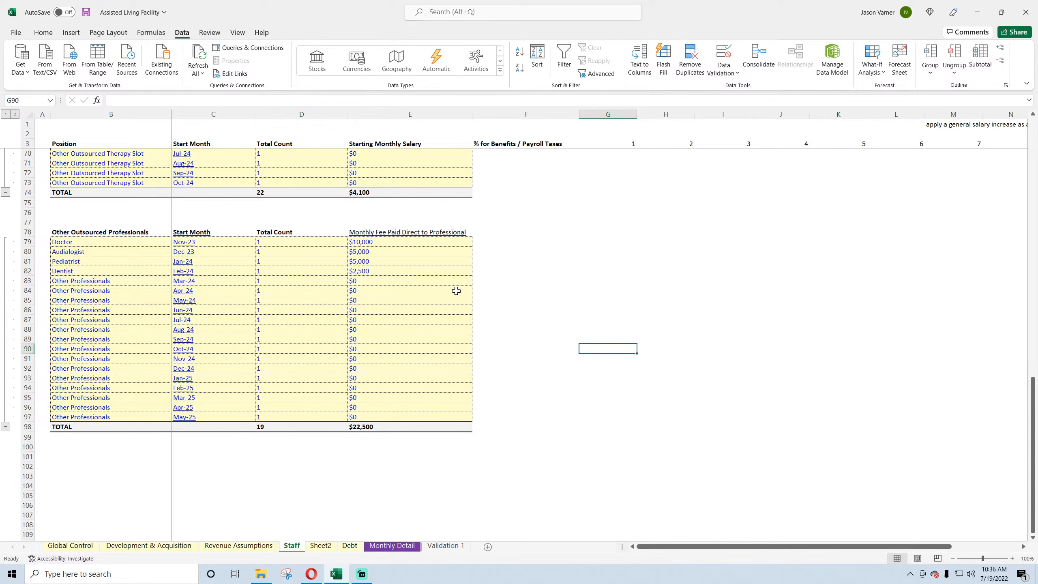
- Review the monthly fees entered for the outsourced professionals and the outsourced therapy staff
click(74, 233)
click(382, 238)
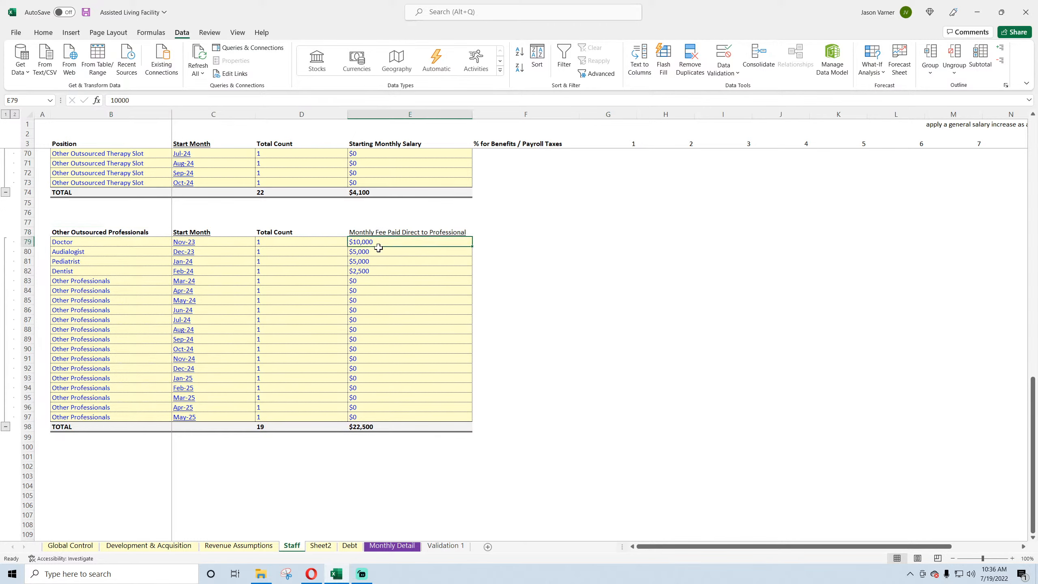
click(380, 271)
scroll(384, 314, up, 7)
click(380, 217)
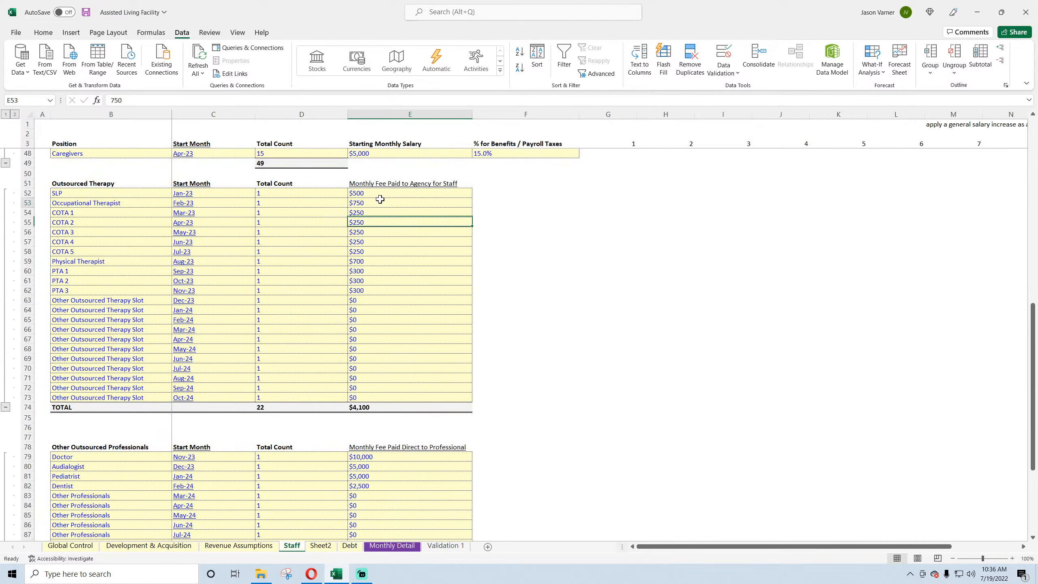
click(377, 203)
click(381, 244)
- Save the workbook
click(44, 32)
click(86, 12)
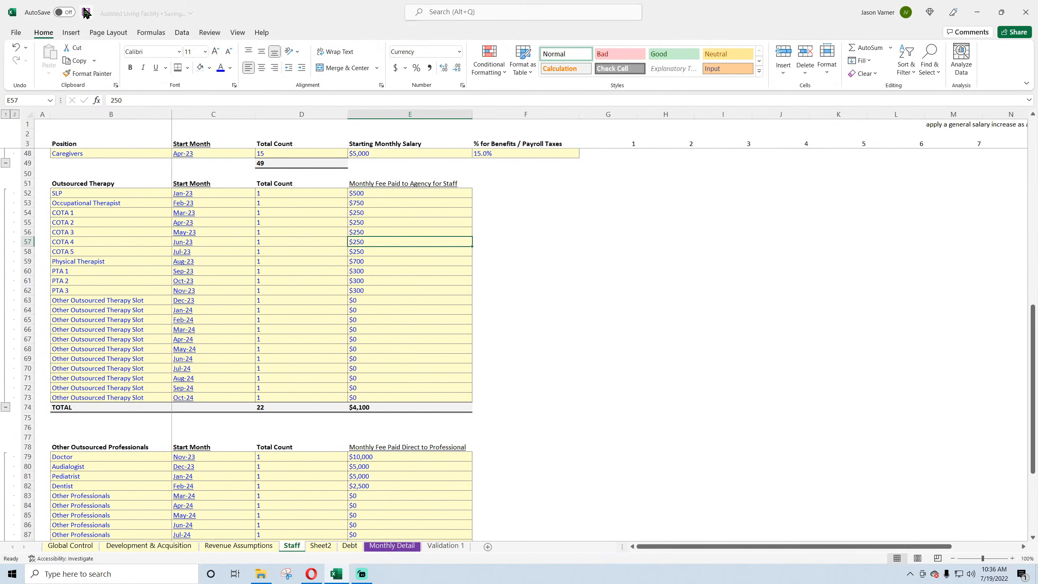
- Insert a blank column before column G on the Staff sheet and clear the new column's formatting
scroll(413, 232, up, 4)
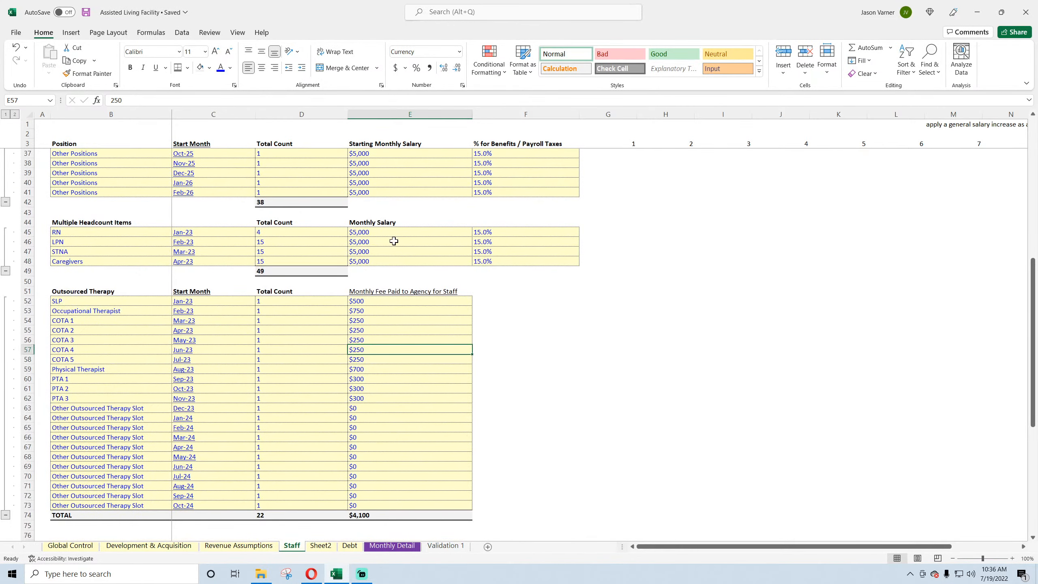
click(393, 241)
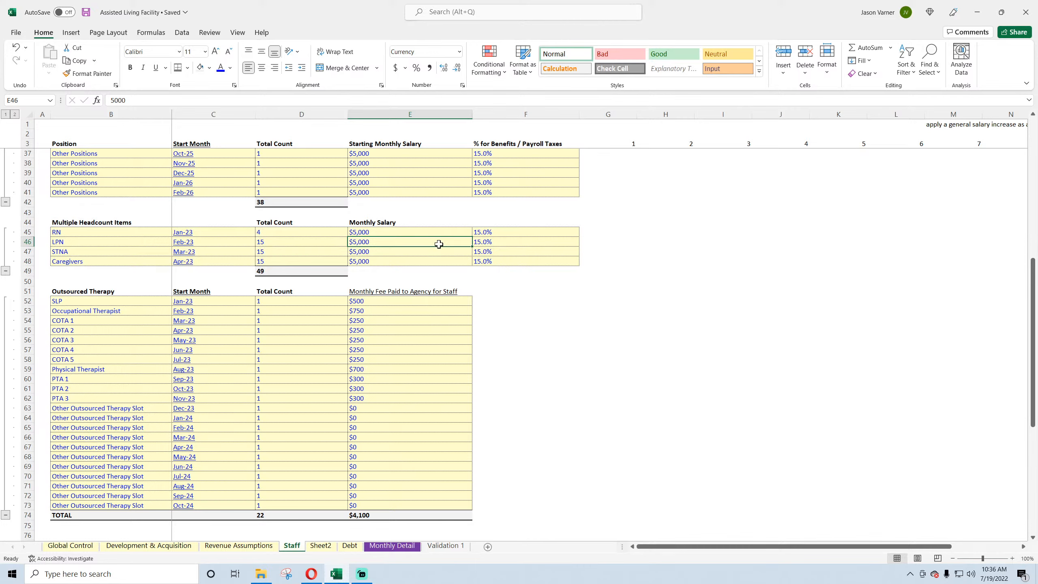
scroll(438, 244, up, 11)
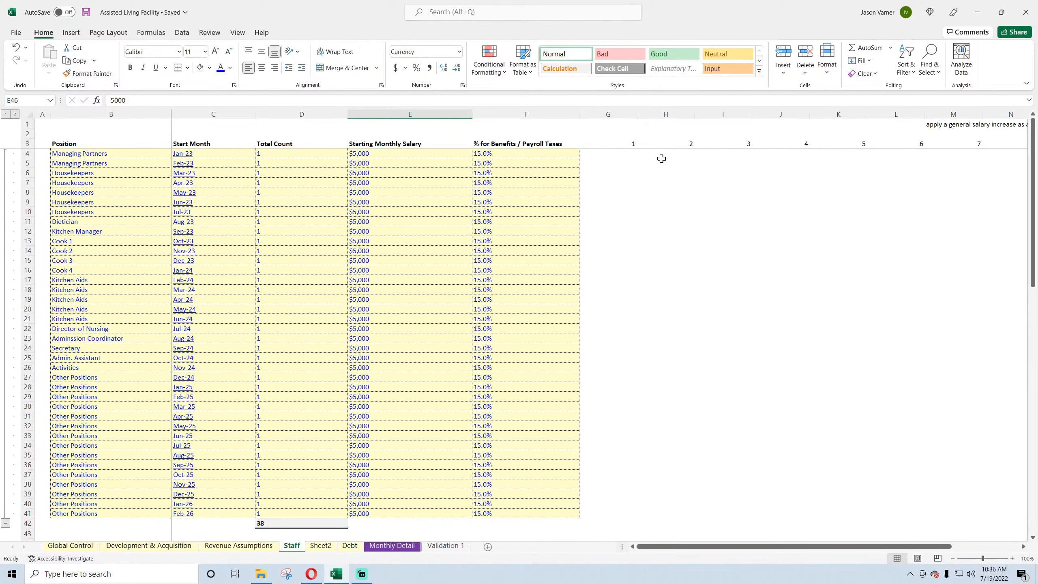
click(636, 157)
right_click(613, 115)
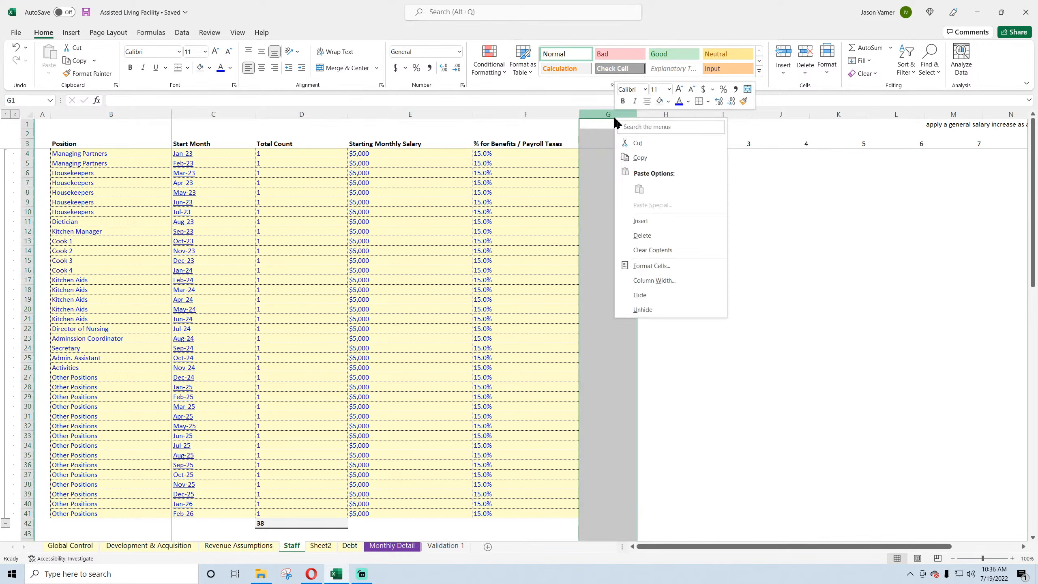
click(633, 221)
click(756, 269)
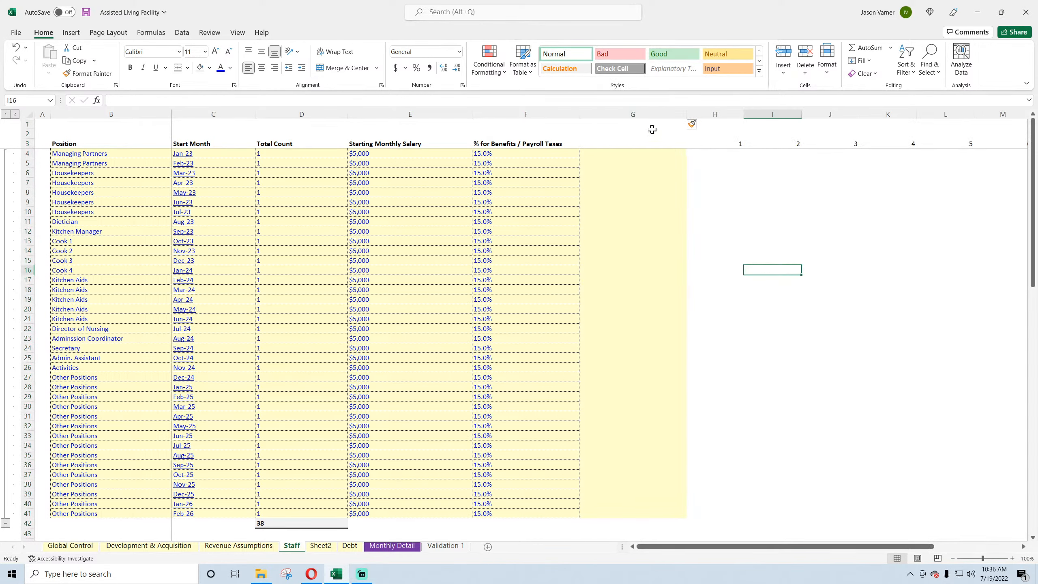
click(617, 113)
click(863, 74)
click(856, 107)
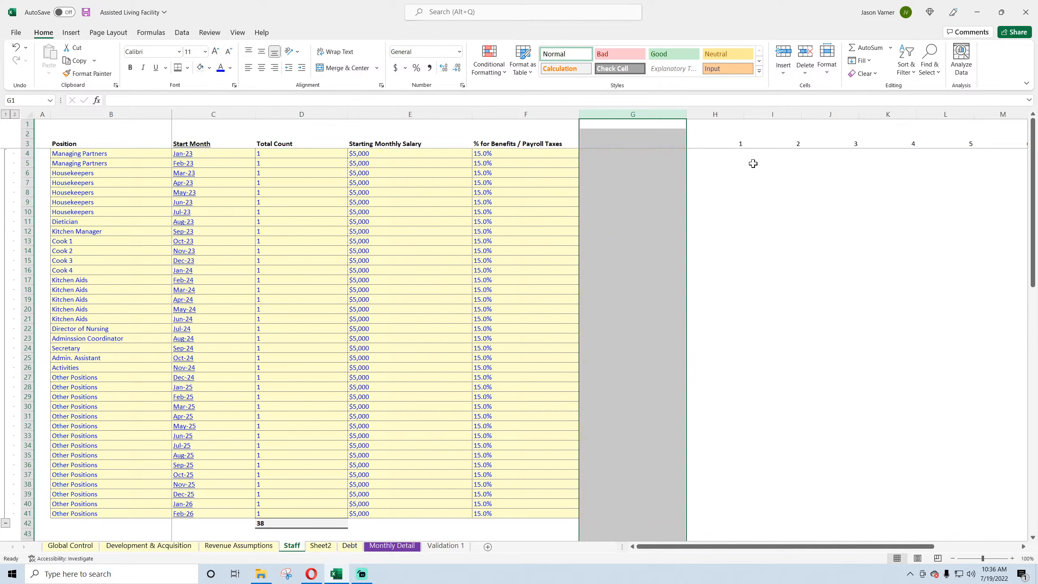
- Try the custom number format "FY" yyyy on the period headers in H3:Q3
drag(718, 142, 939, 144)
click(462, 85)
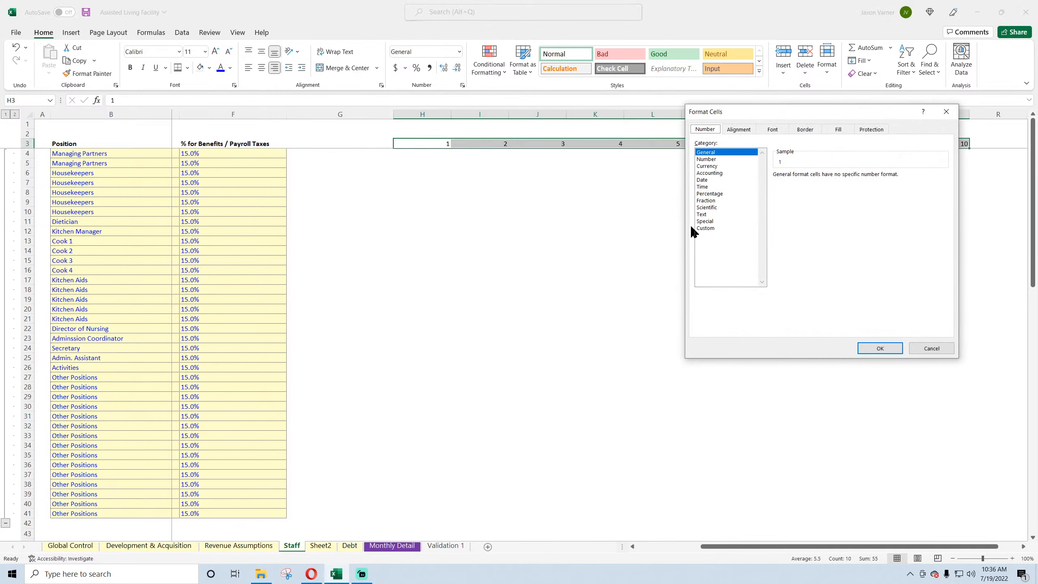
click(709, 228)
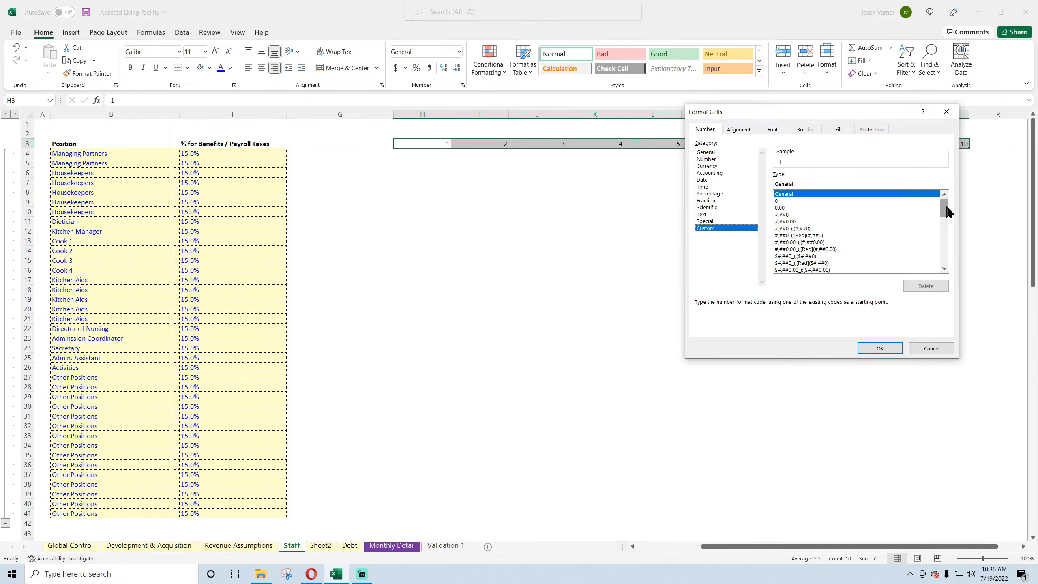
drag(947, 212, 947, 260)
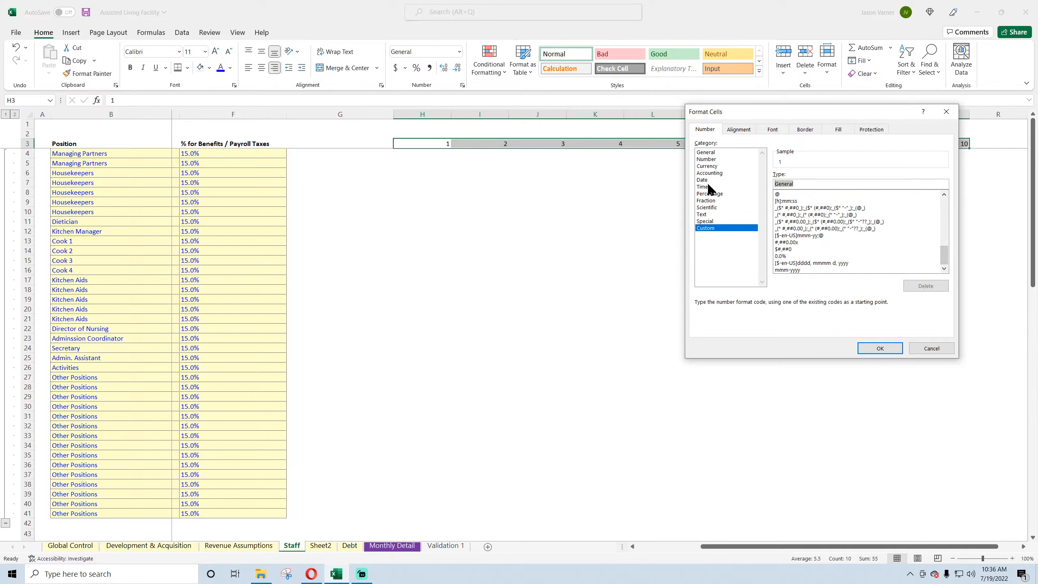
text("FY" yyyy)
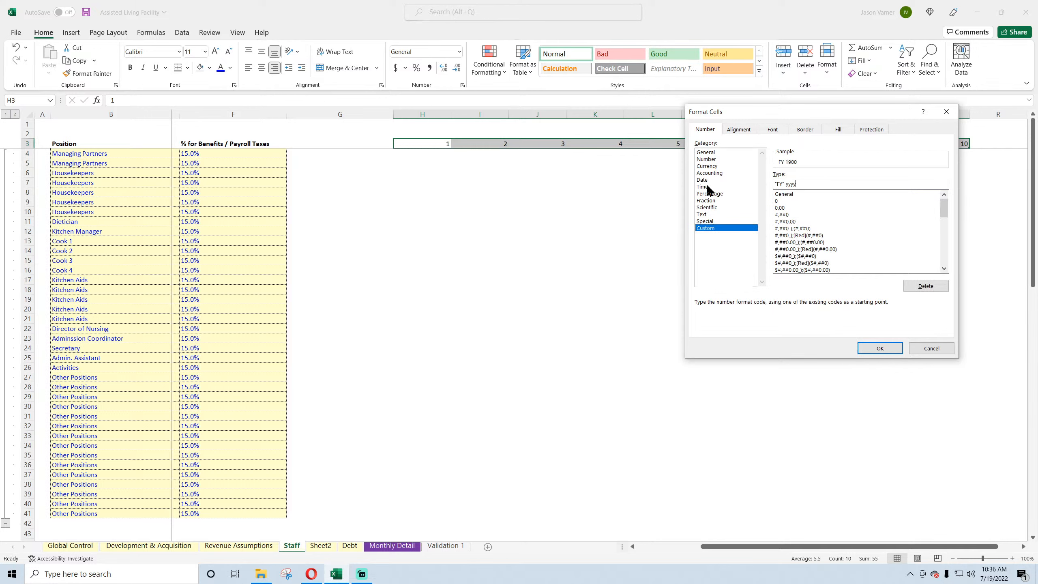
key(Return)
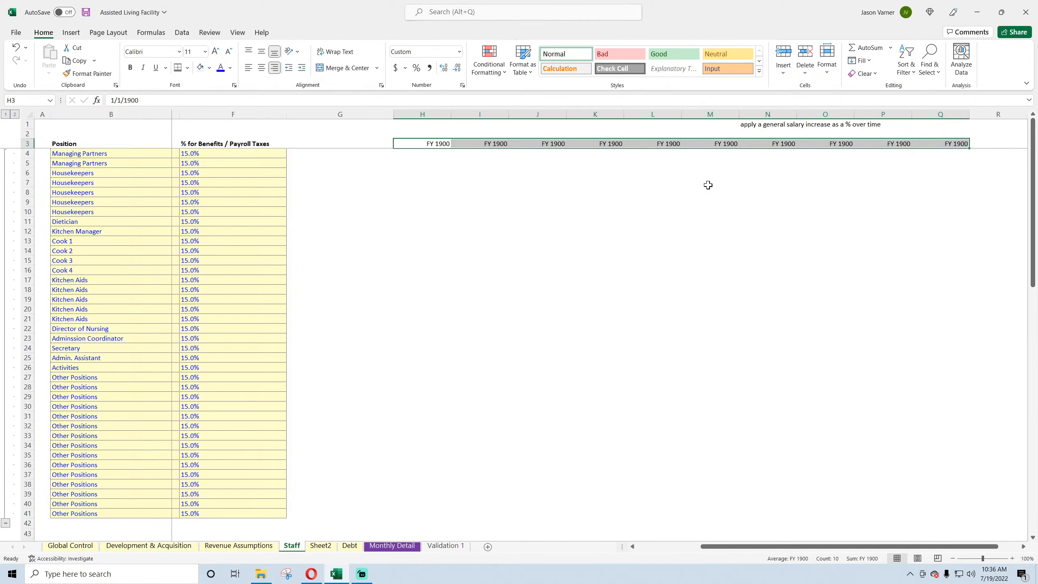
- Set the custom number format of the period headers in H3:Q3 to "FY" #
click(462, 86)
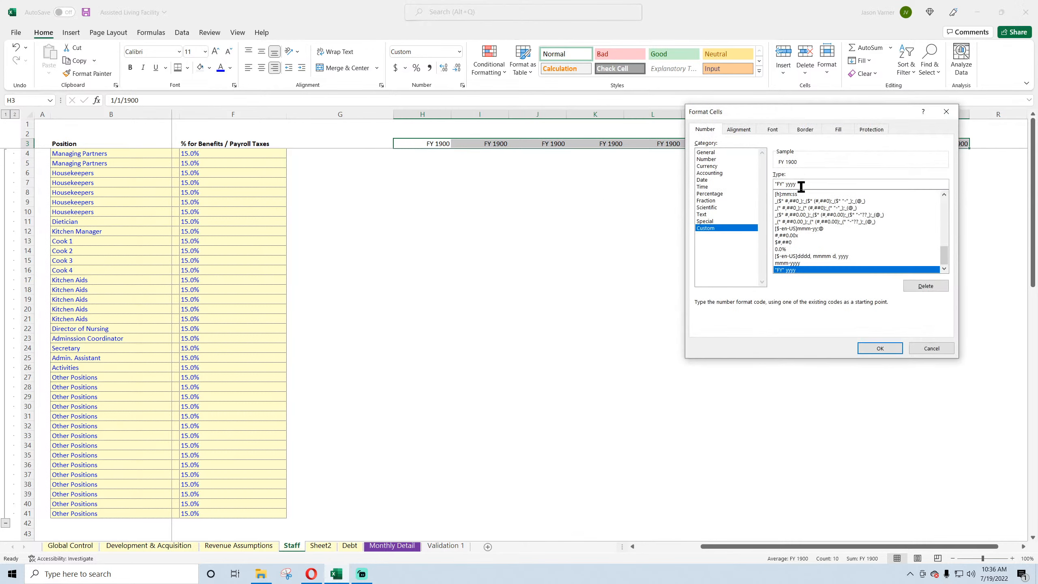
key(BackSpace)
key(BackSpace)
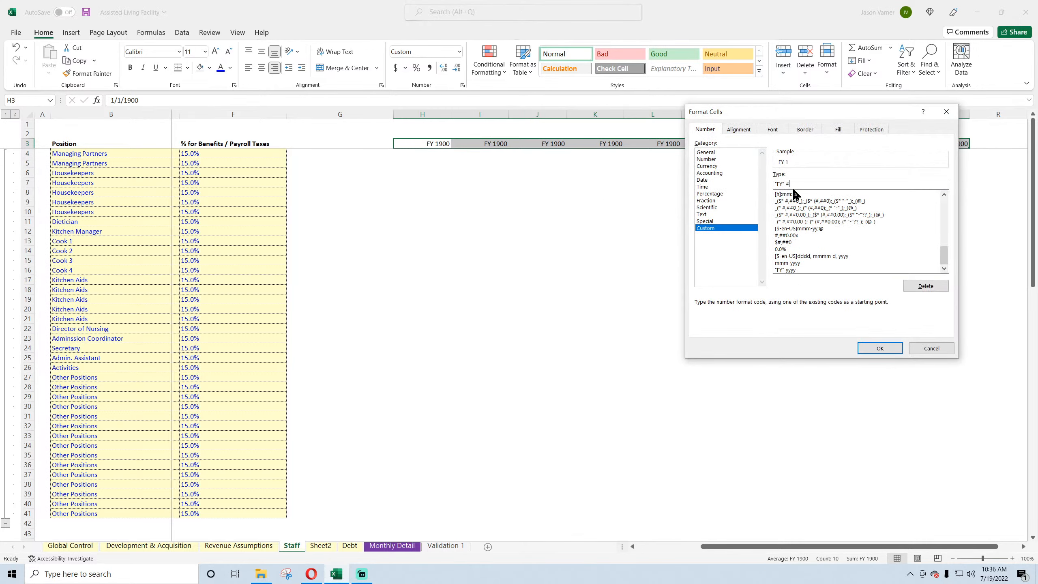
click(880, 348)
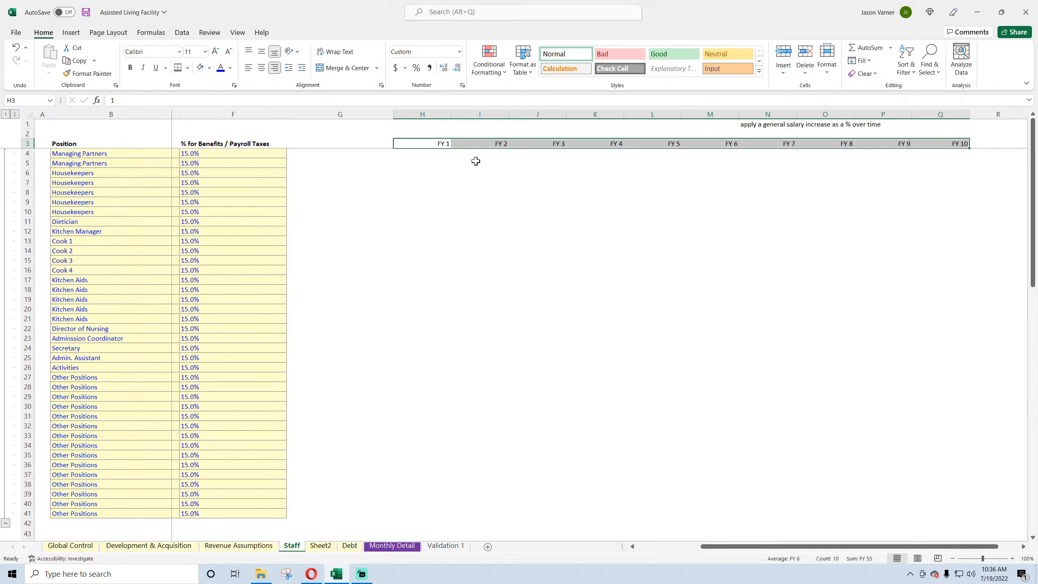
- Link the first Managing Partners FY 1 cell, H4, to that position's starting monthly salary in E4
click(435, 153)
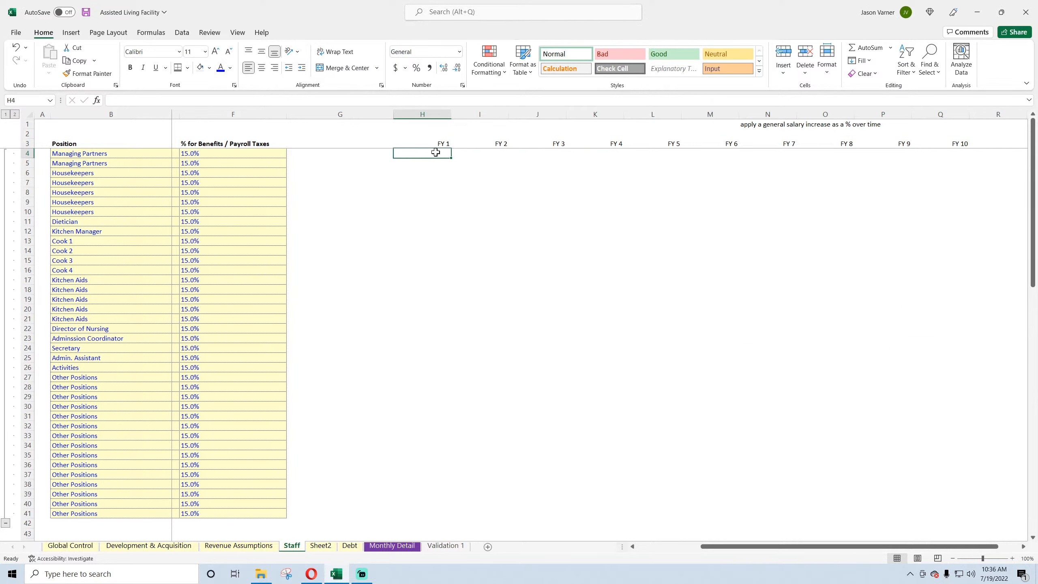
drag(771, 546, 686, 546)
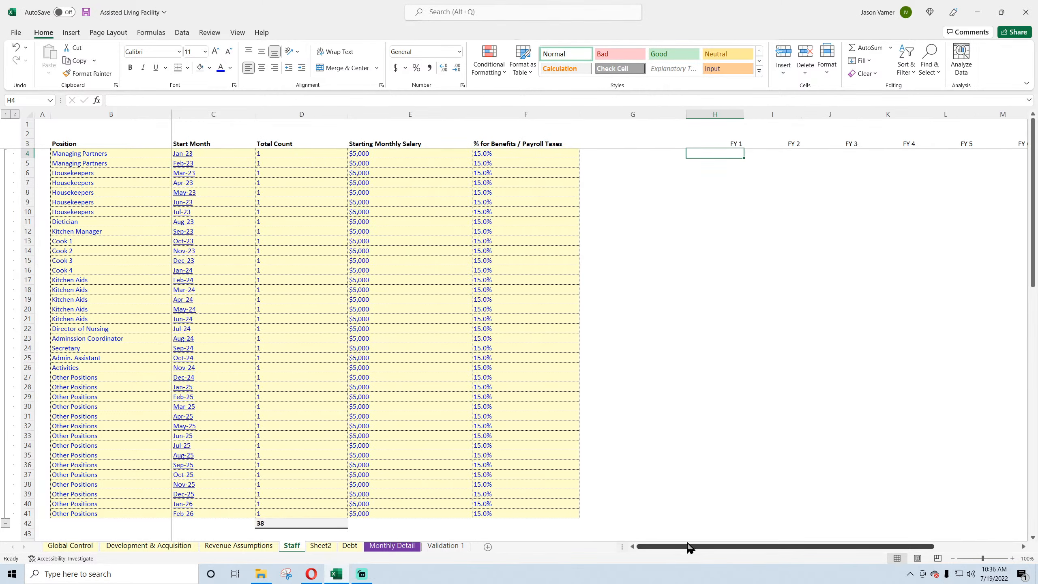
text(=)
click(372, 154)
key(Return)
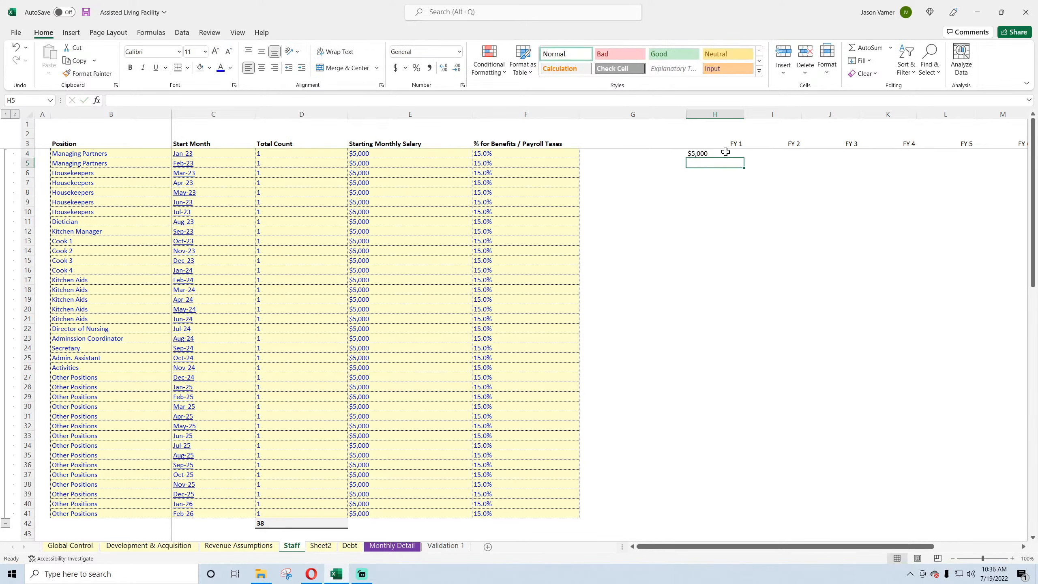
- Right-align the fiscal-year columns H through Q
drag(715, 114, 732, 130)
click(275, 67)
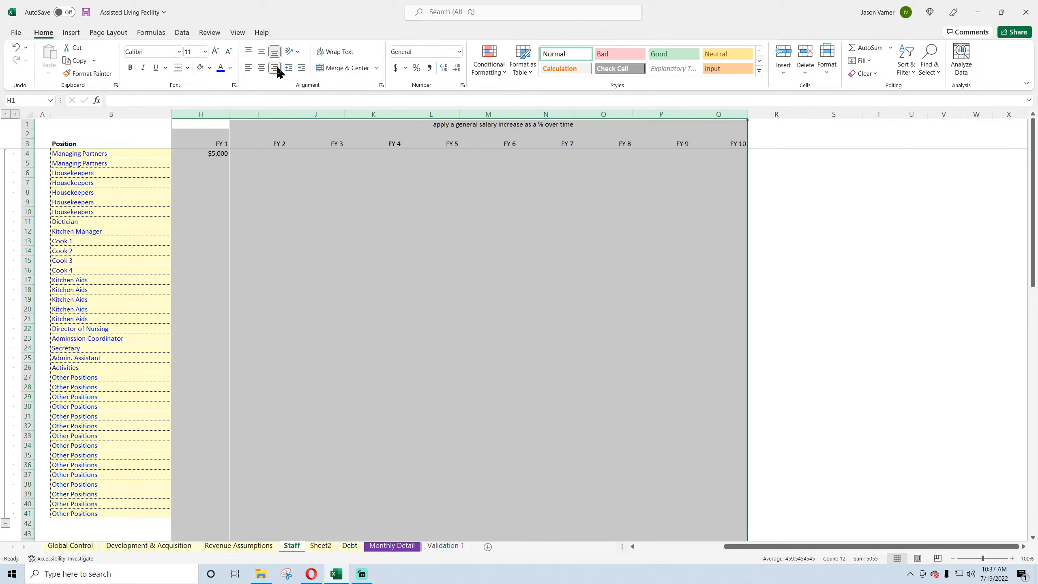
- Delete the note "apply a general salary increase as a % over time" above the fiscal-year headers
click(426, 249)
double_click(447, 124)
key(Return)
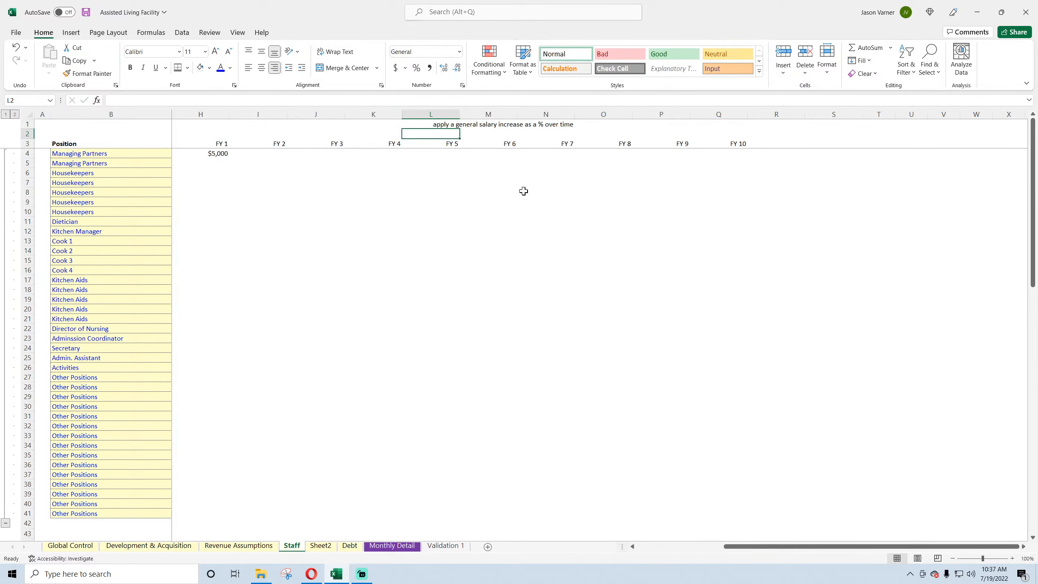
click(484, 124)
click(582, 309)
click(537, 128)
key(Delete)
key(Return)
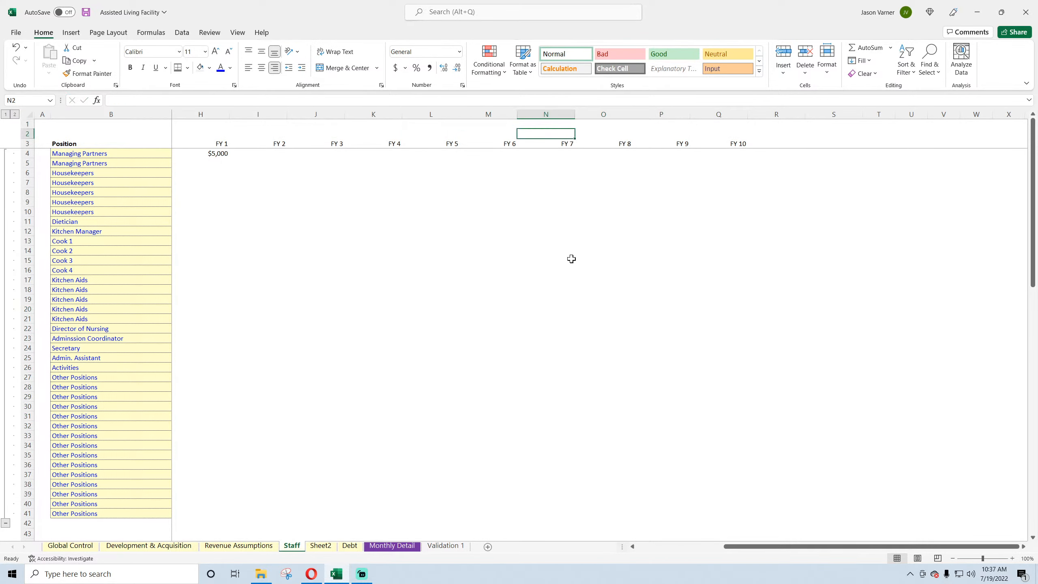
- Fill the FY 1 starting-salary link in H4 down through H41 for all positions
drag(787, 546, 702, 546)
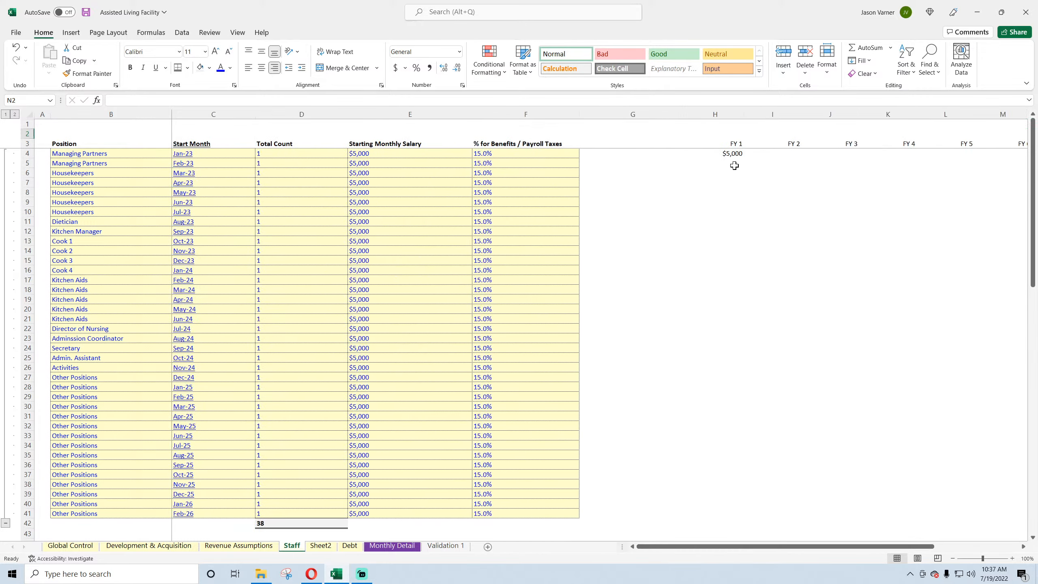
click(725, 152)
drag(743, 158, 771, 516)
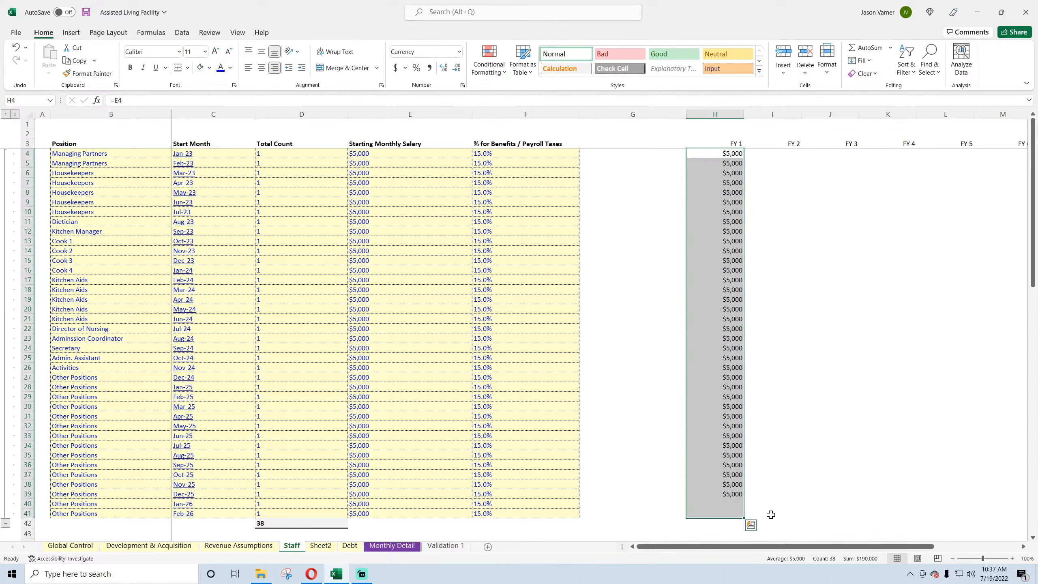
scroll(770, 418, down, 3)
scroll(769, 417, up, 3)
- Insert a blank row at row 2 and enter the label "Yearly Increase in Salaries" in E2
right_click(27, 133)
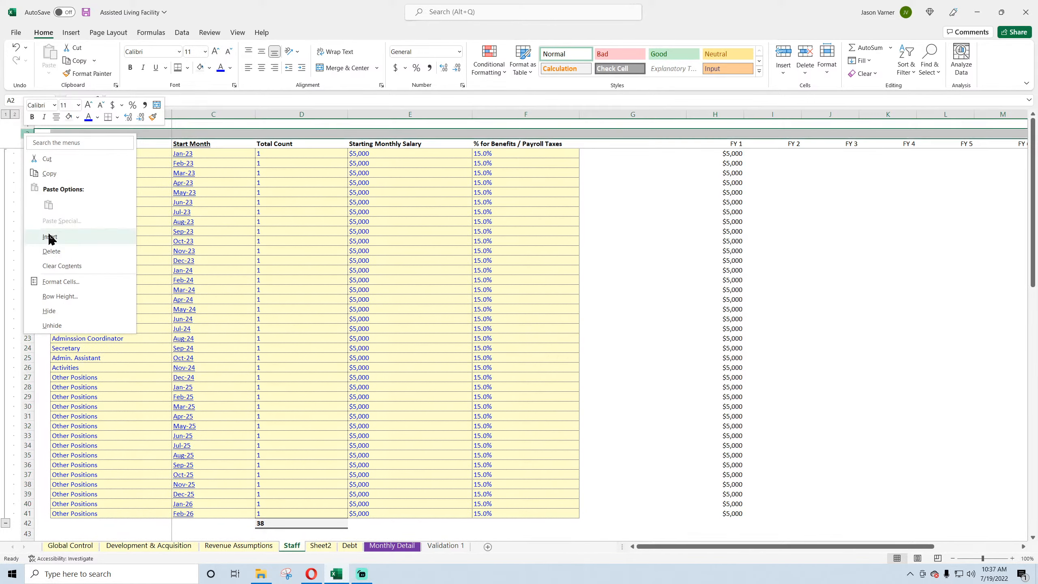
click(49, 237)
click(509, 134)
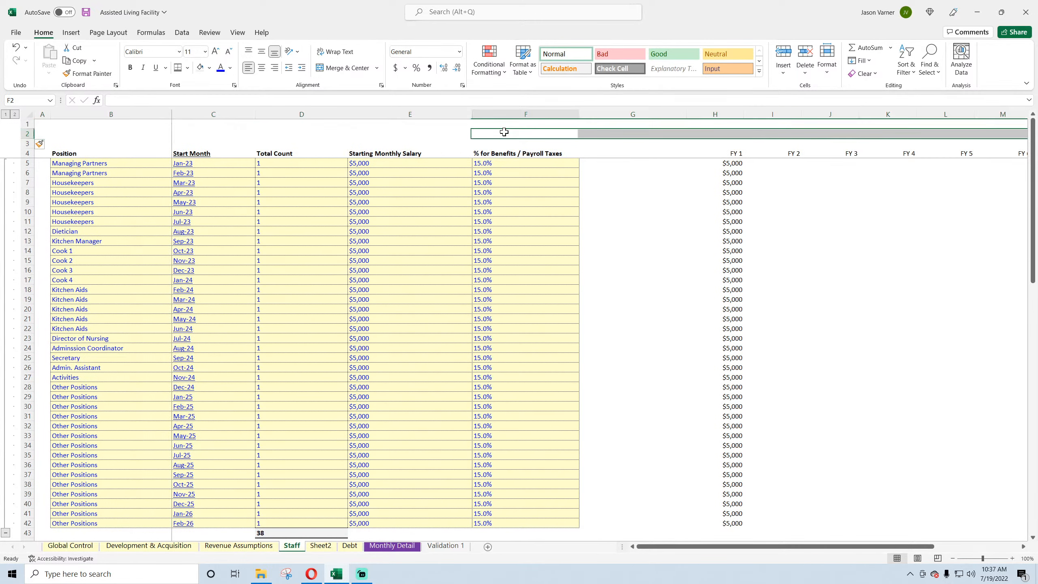
click(405, 134)
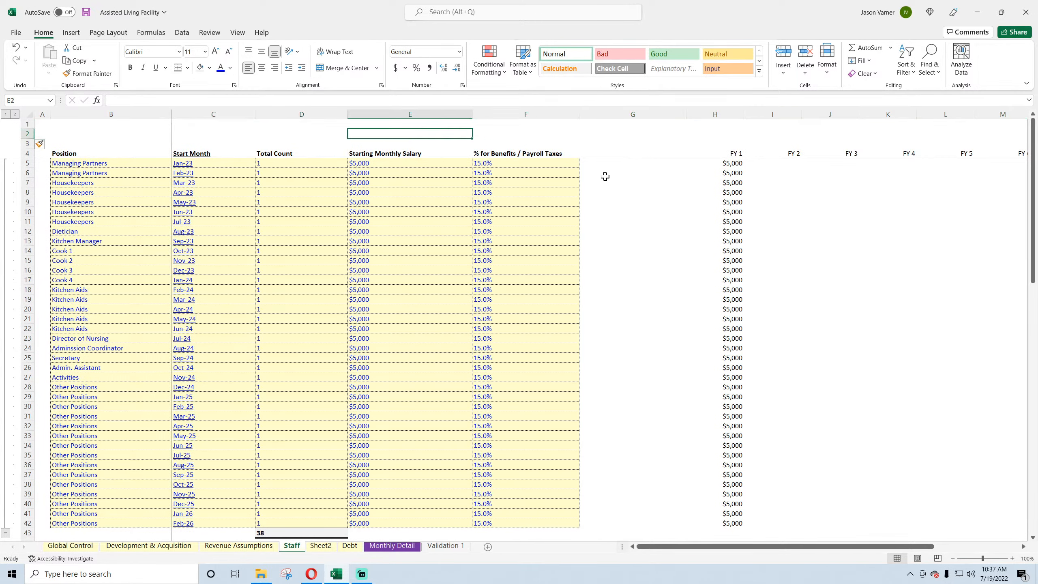
text(YEa)
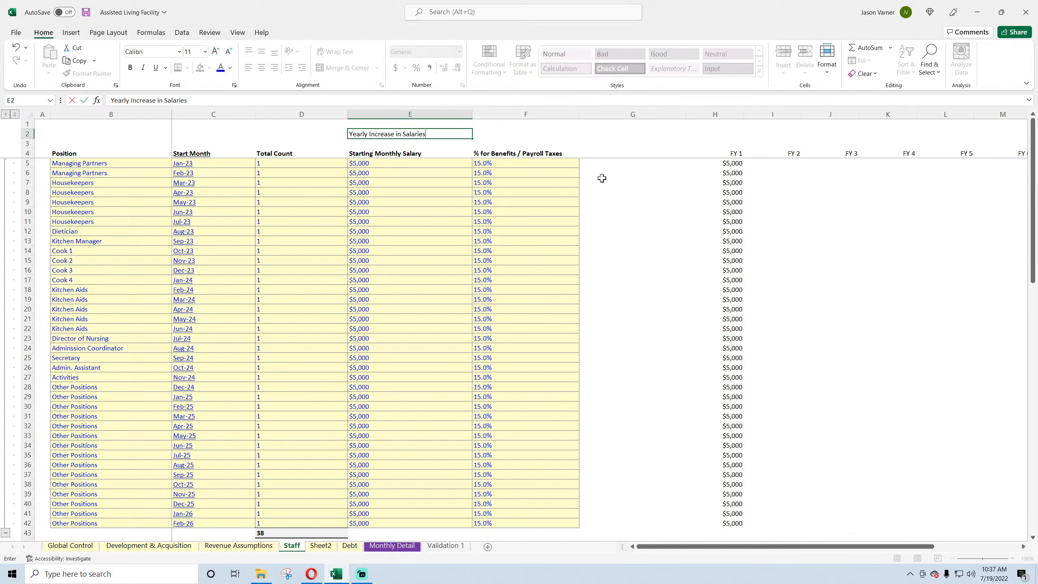
key(Return)
- Enter the label "Yearly Increase in Outsourcing Costs" in E1
key(Up)
key(Up)
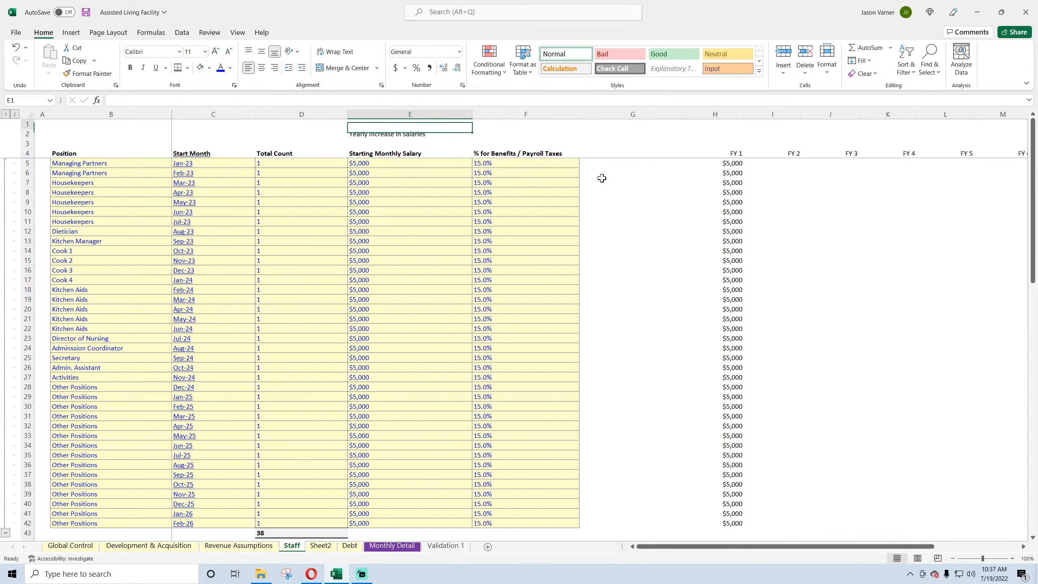
text(yearly)
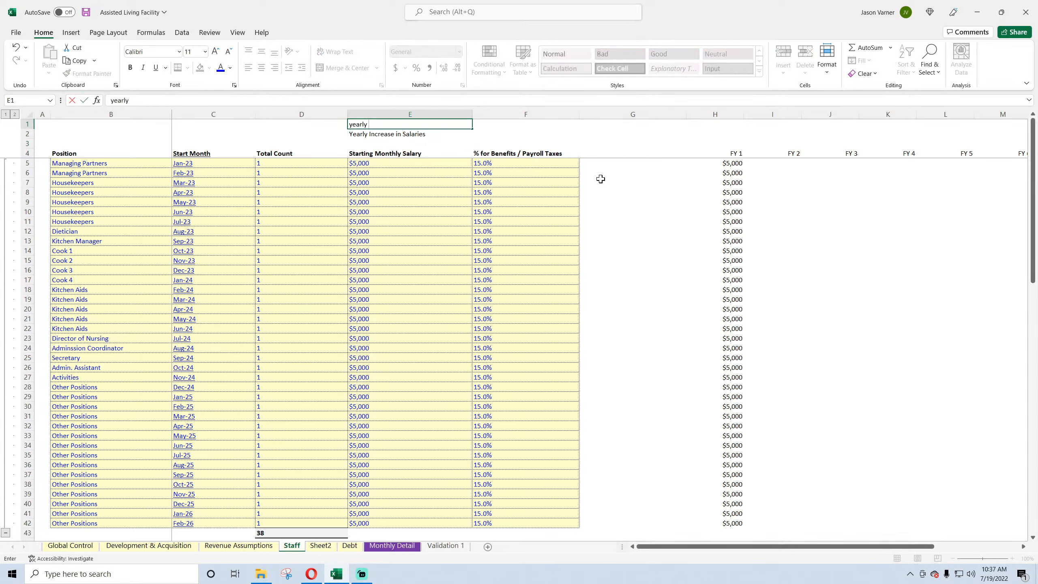
key(BackSpace)
key(BackSpace)
key(BackSpace)
key(BackSpace)
key(BackSpace)
text(Y)
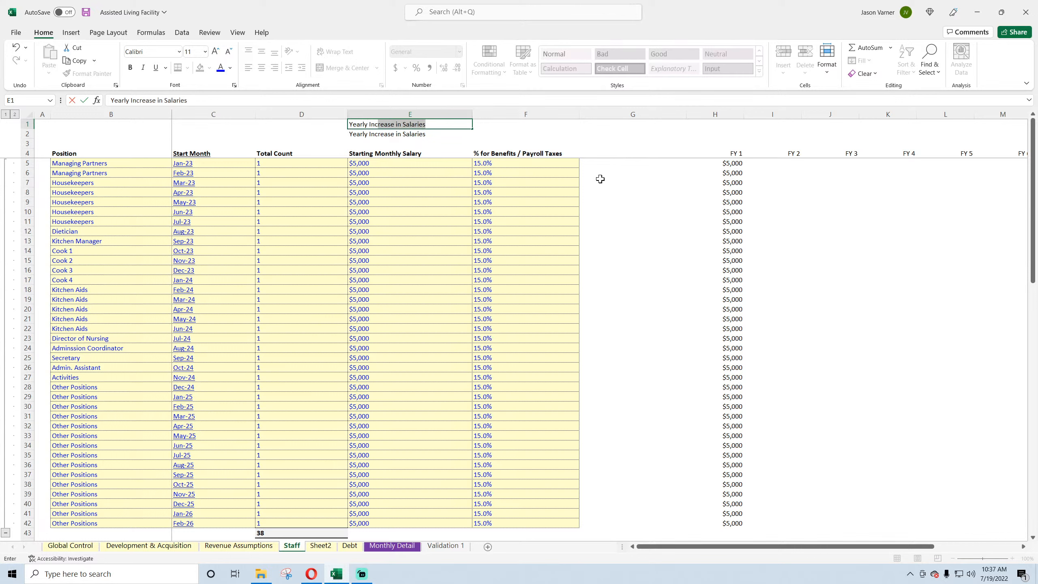
text(early Increase in Outsourc)
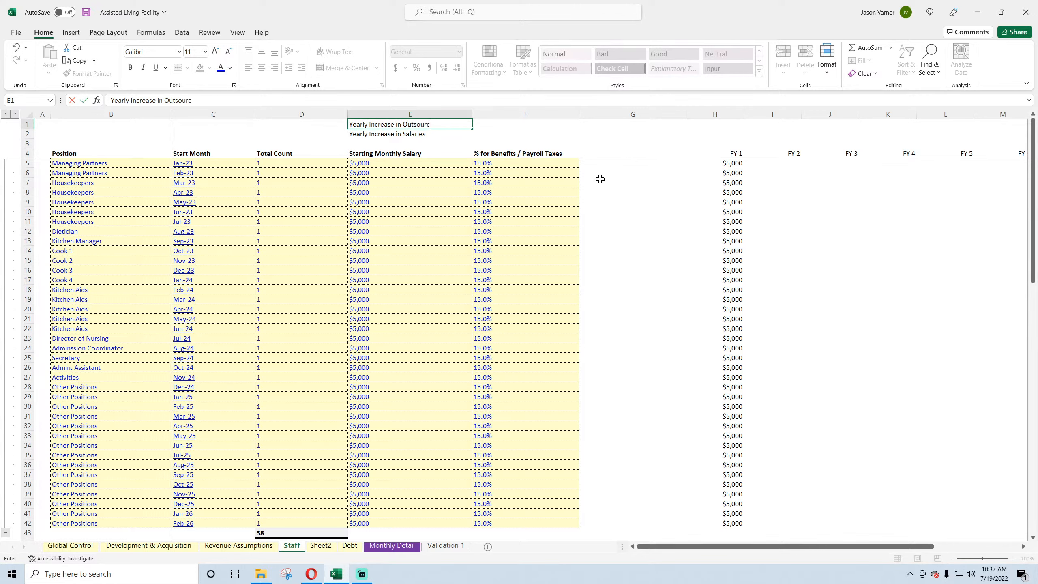
text(ing Costs)
key(Return)
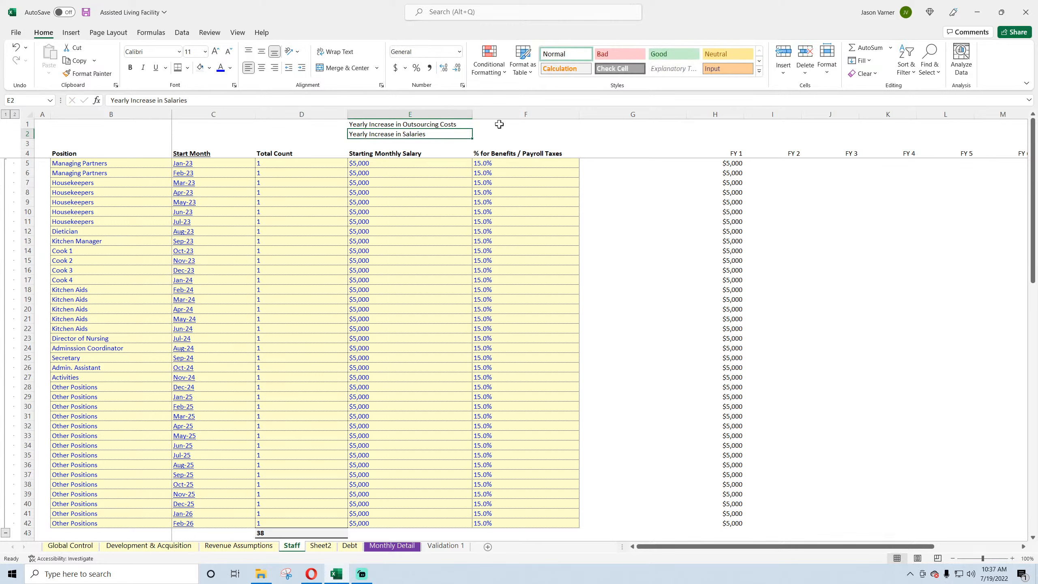
- Copy the percentage input cell F5 into F1, set F1 to 12%, and enter 3 in F2
right_click(497, 164)
click(516, 205)
right_click(505, 124)
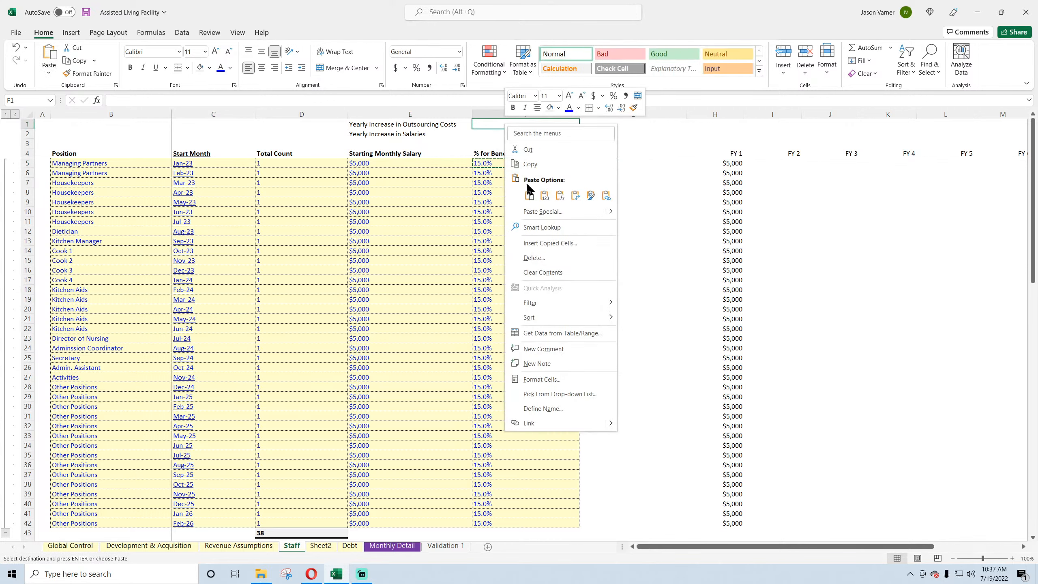
click(519, 193)
text(12)
key(Return)
text(3)
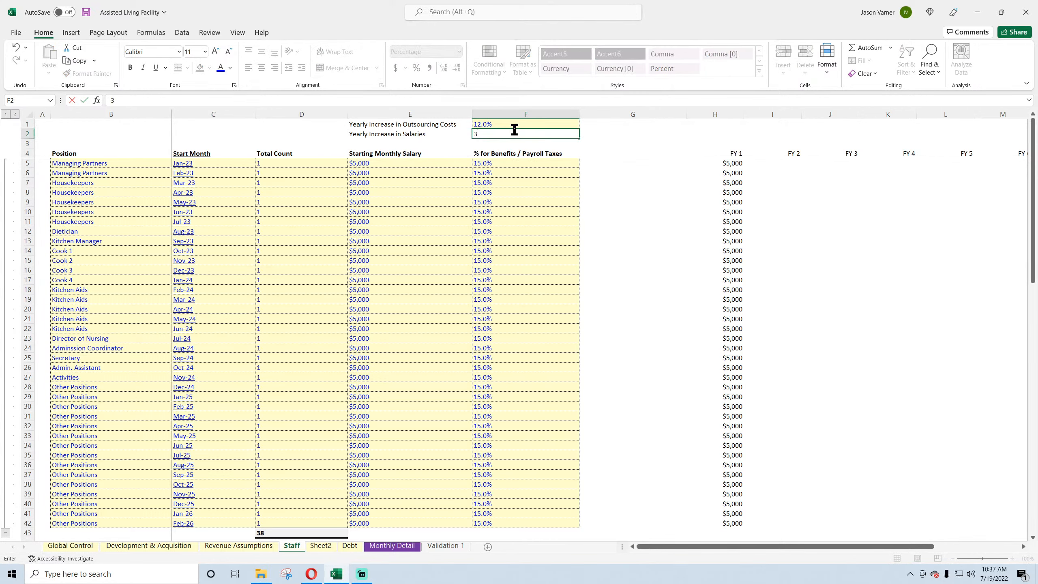
key(Return)
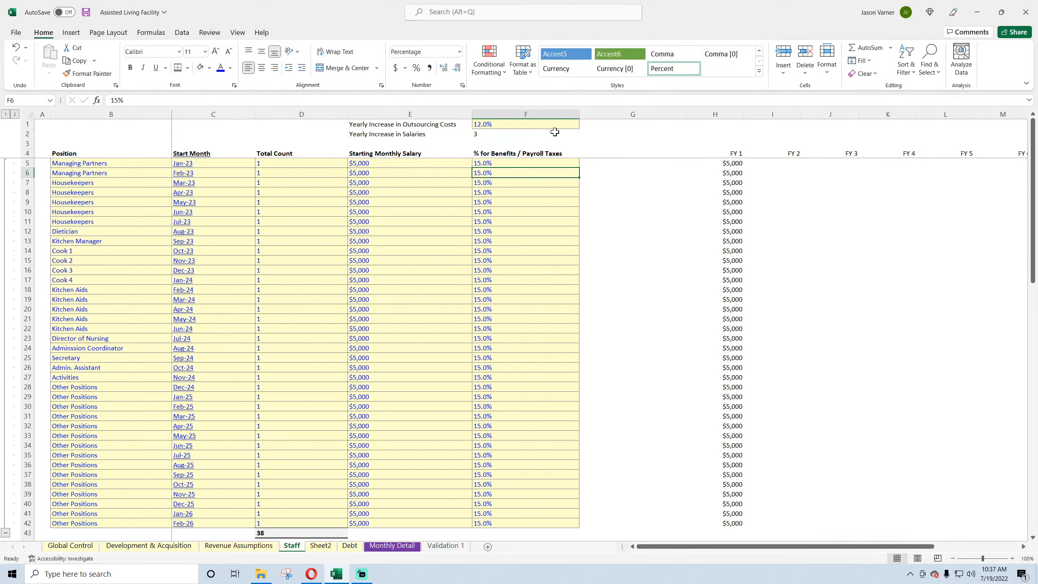
- Give F2 the same percentage input format as F1 and set both yearly increases to 2%
click(571, 124)
text(2)
key(Return)
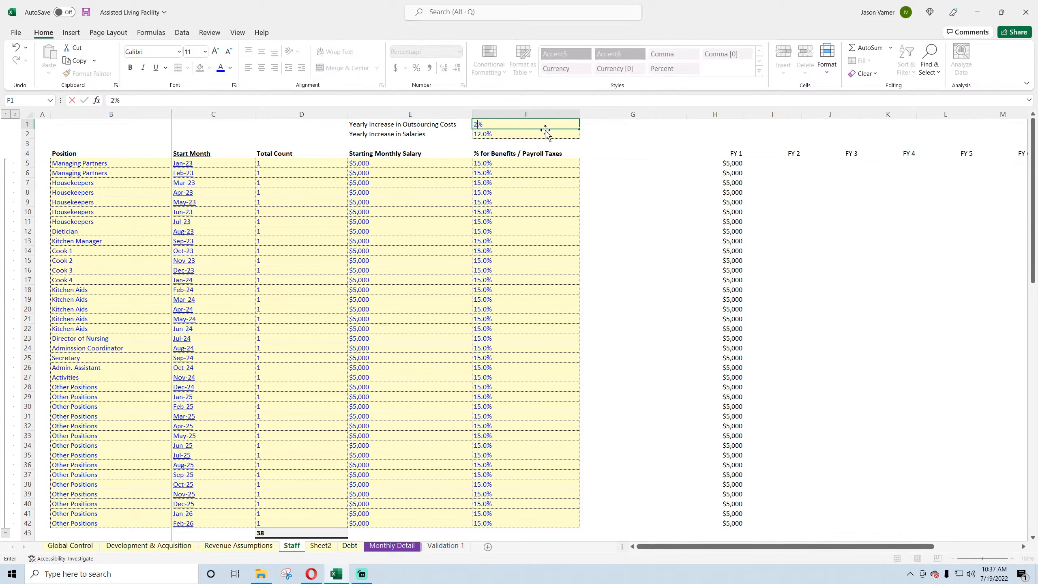
text(2)
click(541, 204)
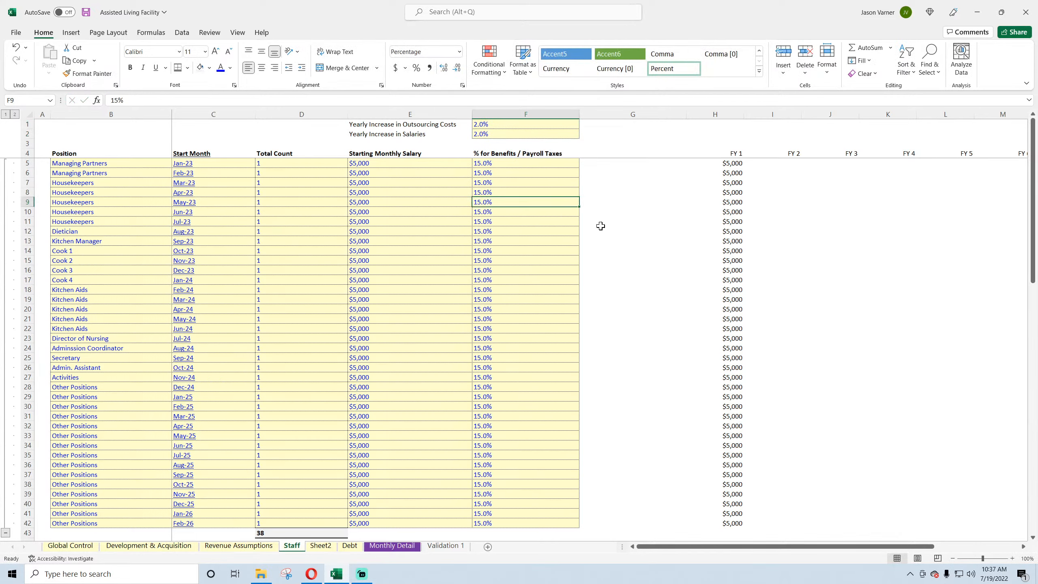
- Apply all borders to the yearly increase labels and percentages in E1:F2
drag(412, 125, 531, 134)
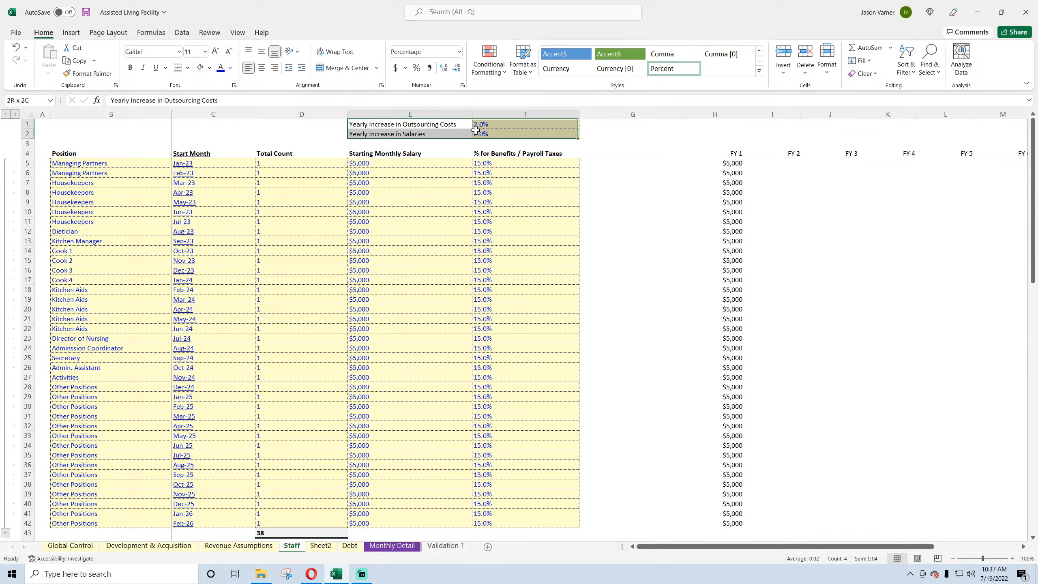
click(188, 68)
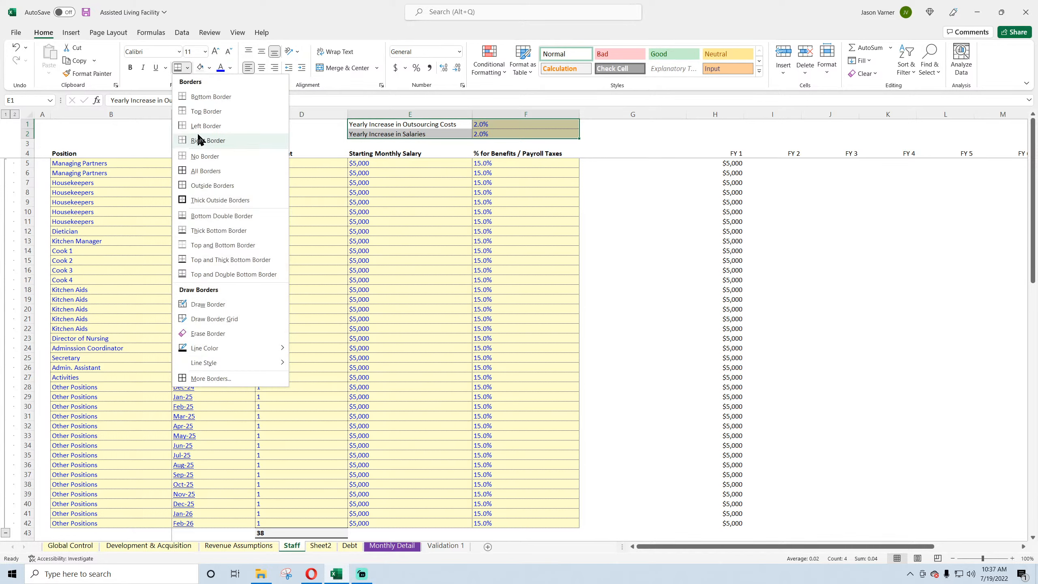
click(200, 169)
click(357, 258)
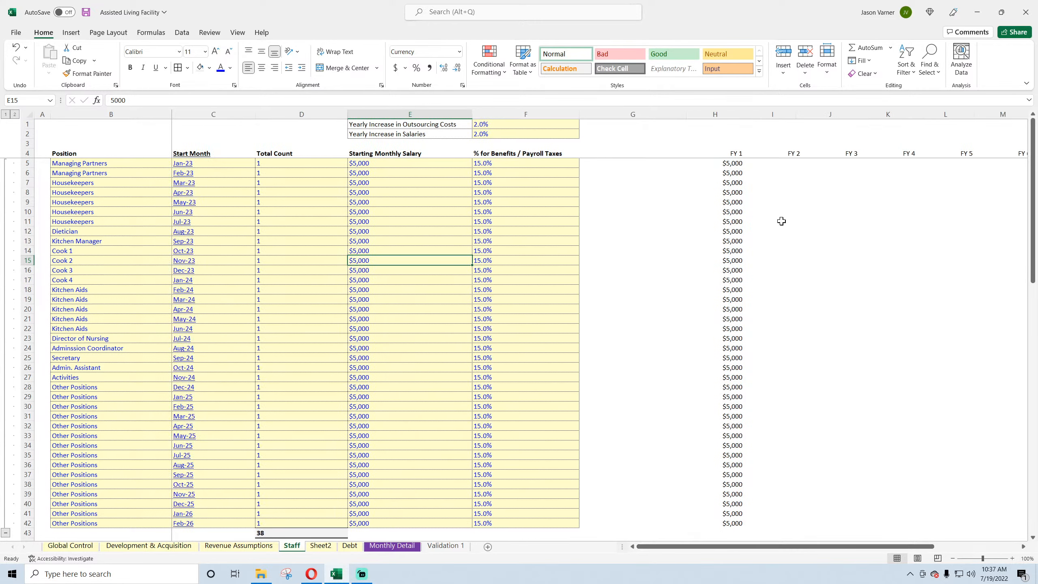
click(782, 163)
double_click(782, 164)
key(Return)
- Extend the FY 1 salary link from H42 to the Multiple Headcount rows H46:H49, clearing the cells between the two sections
scroll(815, 345, down, 7)
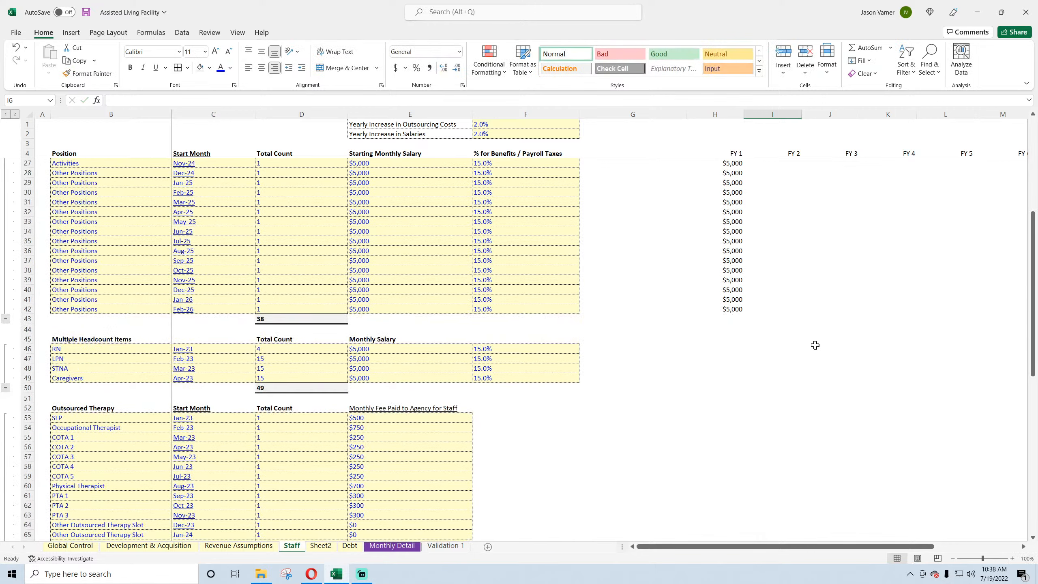
click(729, 310)
drag(743, 316, 742, 384)
drag(568, 320, 843, 350)
click(731, 378)
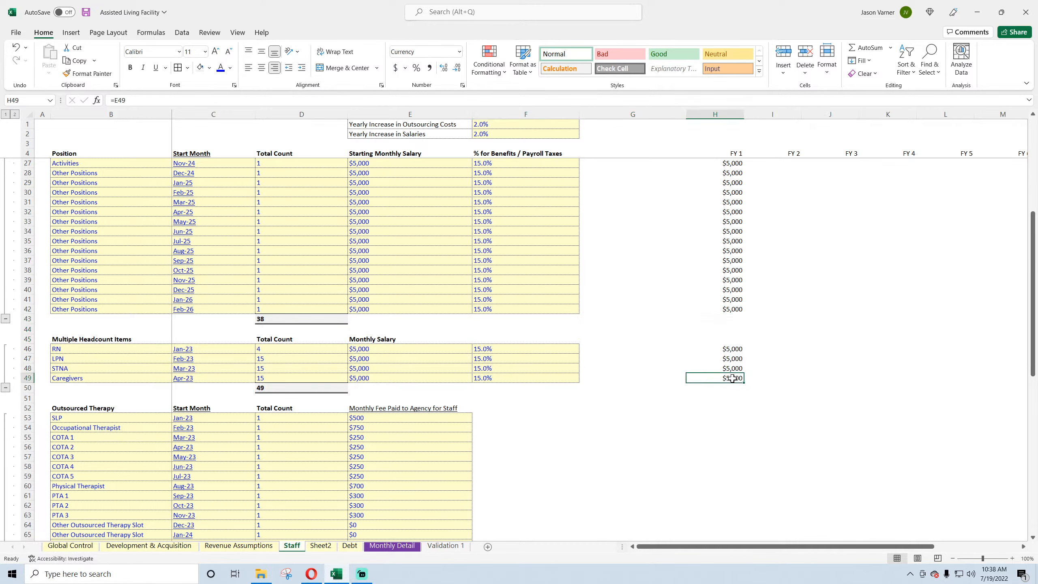
- Extend the FY 1 link from H49 to the Outsourced Therapy rows H53:H74, clearing the cells between the two sections
scroll(739, 269, down, 4)
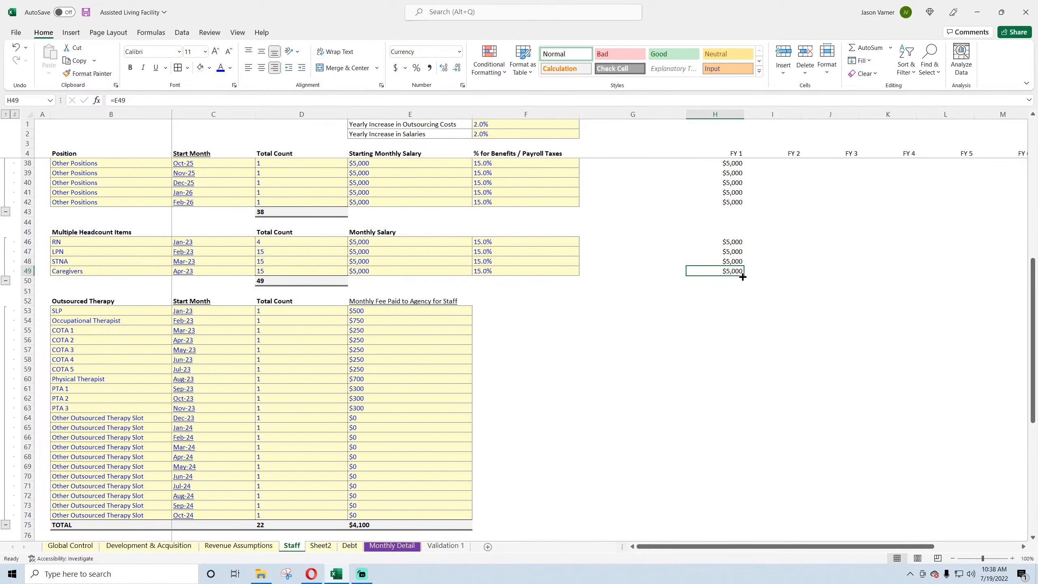
drag(743, 277, 743, 326)
drag(522, 282, 488, 514)
click(732, 313)
click(734, 320)
- Extend the FY 1 link from H74 to the Other Outsourced Professionals rows starting at H80, clearing H75:H79 between the sections
scroll(583, 413, down, 4)
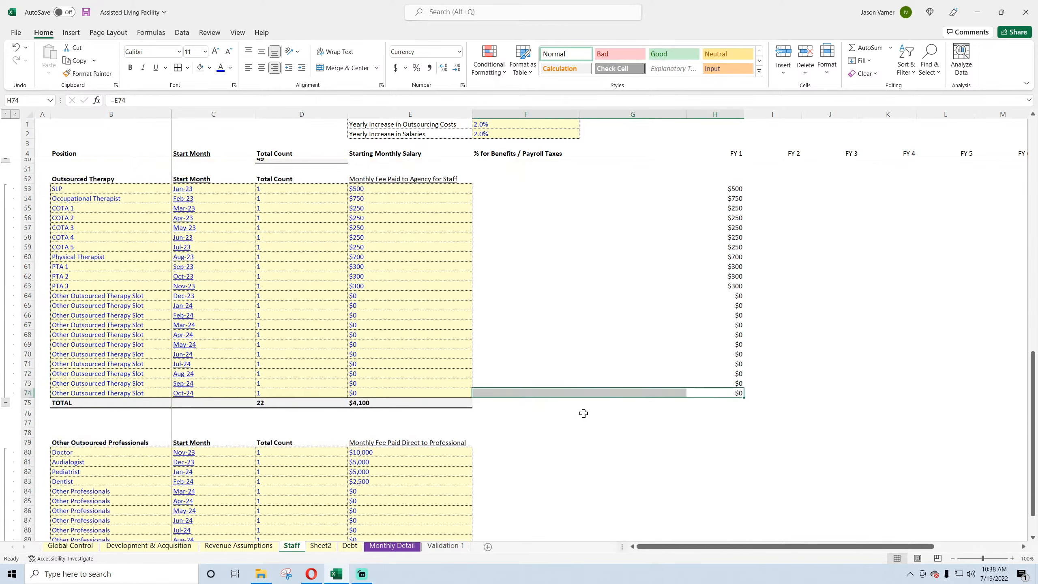
scroll(583, 413, down, 3)
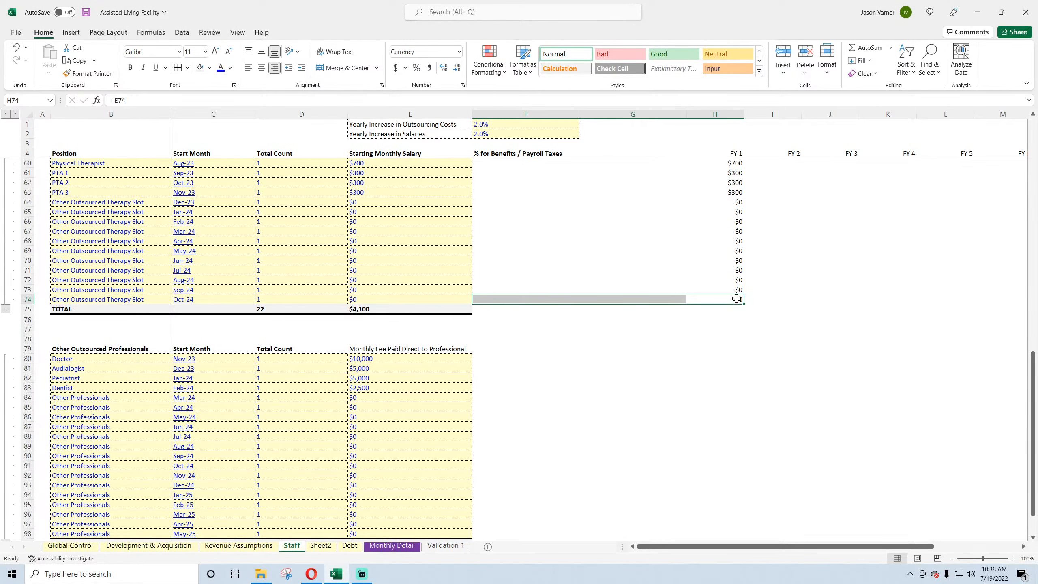
click(736, 299)
drag(743, 303, 744, 363)
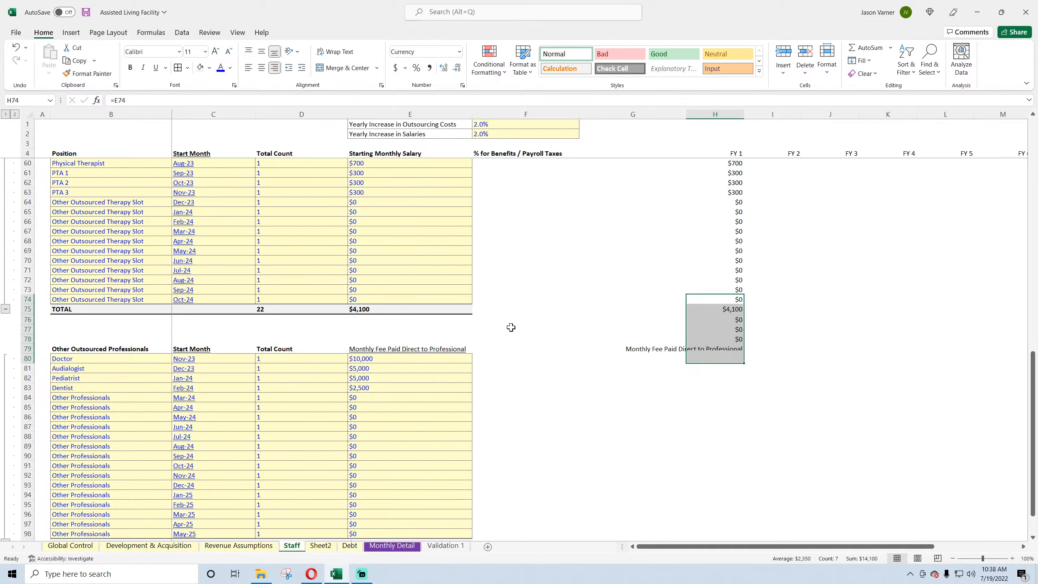
drag(478, 309, 468, 349)
- Change the FY 1 formula in H5 to =E5*D5, salary times headcount, and fill it down through H42
scroll(640, 349, up, 18)
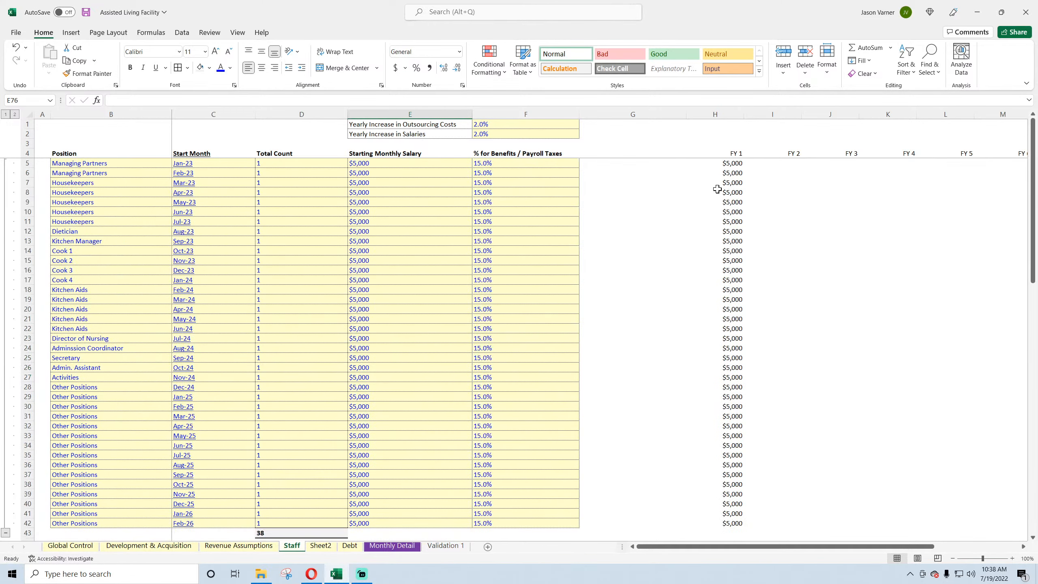
click(723, 164)
text(=)
click(382, 163)
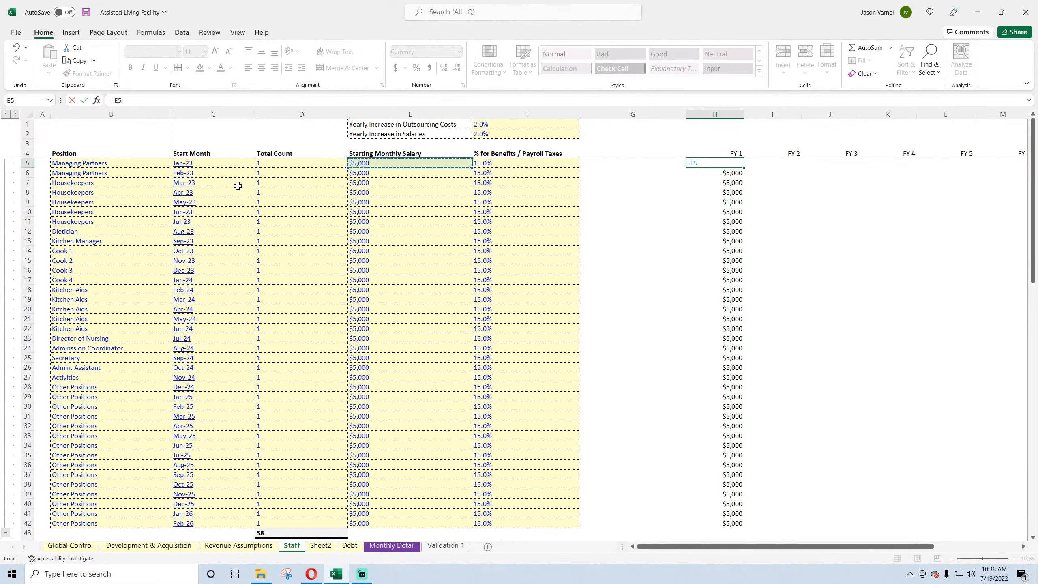
text(*)
click(259, 161)
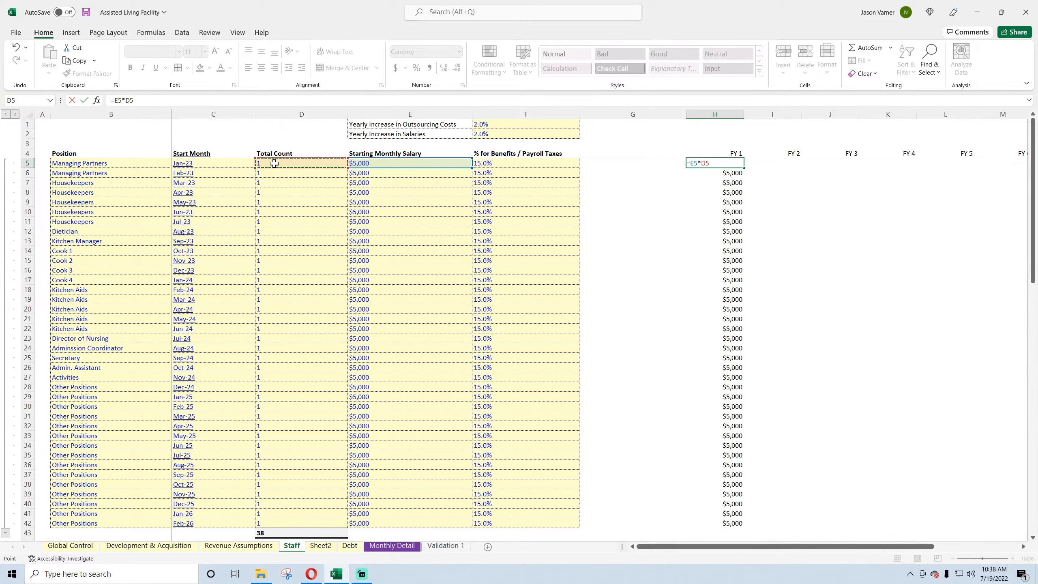
key(Return)
click(734, 164)
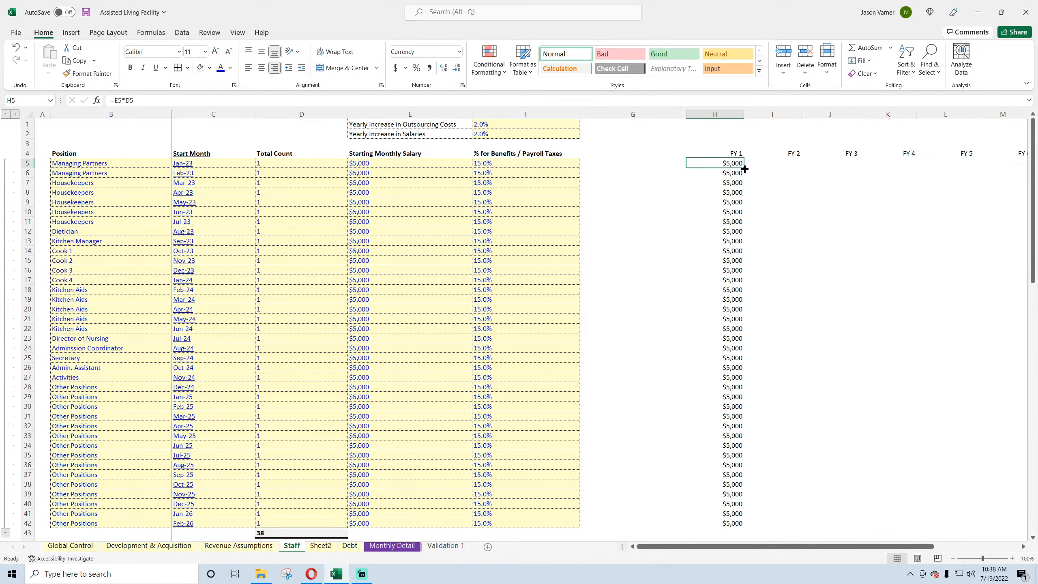
drag(744, 169, 740, 525)
- Copy the salary-times-count formula from H42 to H46 and fill it down the Multiple Headcount rows through H49
scroll(783, 388, down, 7)
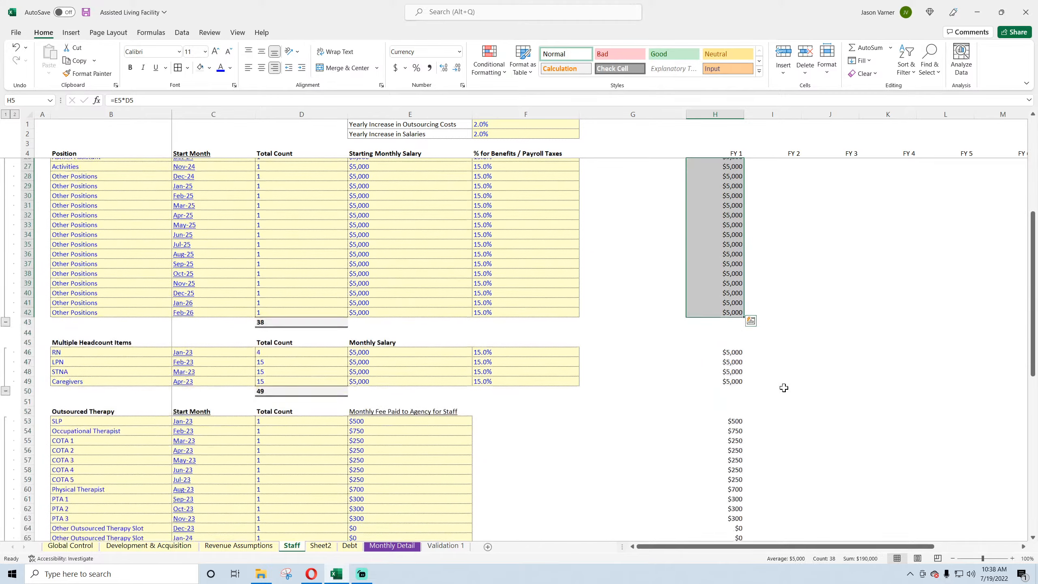
right_click(729, 308)
click(748, 297)
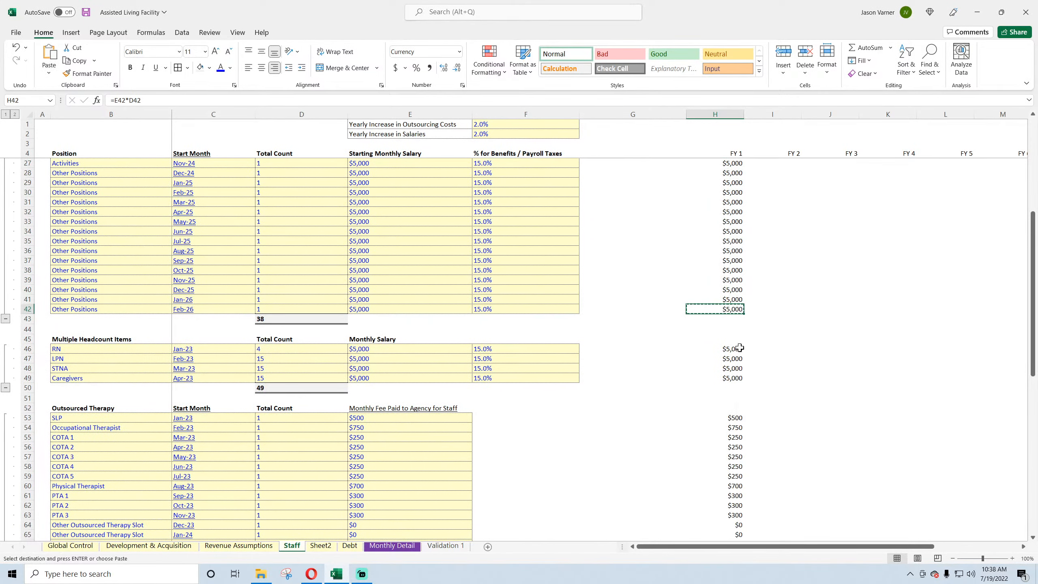
right_click(739, 348)
click(767, 115)
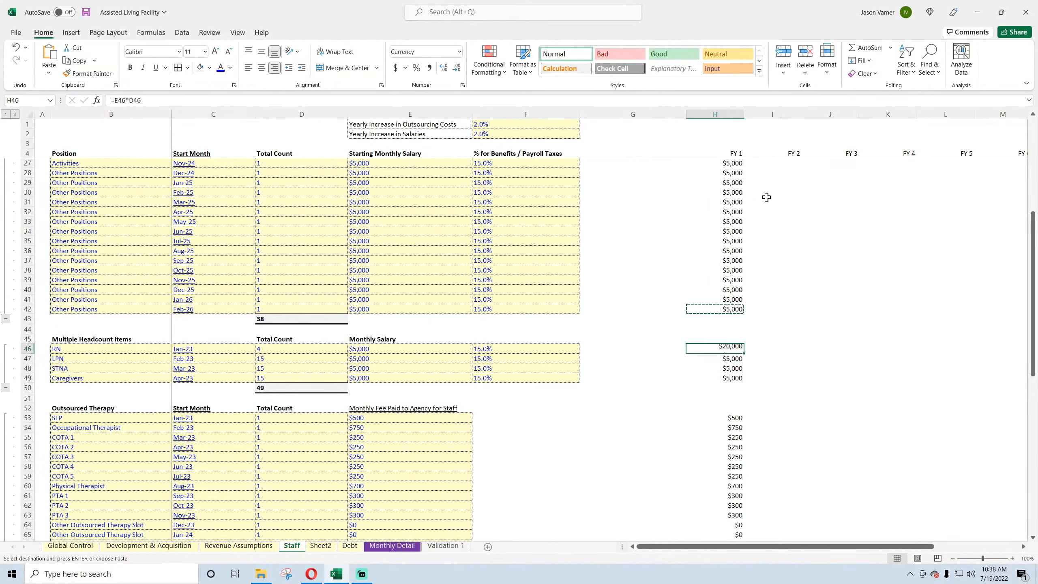
drag(743, 354, 742, 383)
- Copy the salary-times-count formula from H46 to H53, fill it down through H74, and clear the FY 1 cells from H75 downward
right_click(735, 352)
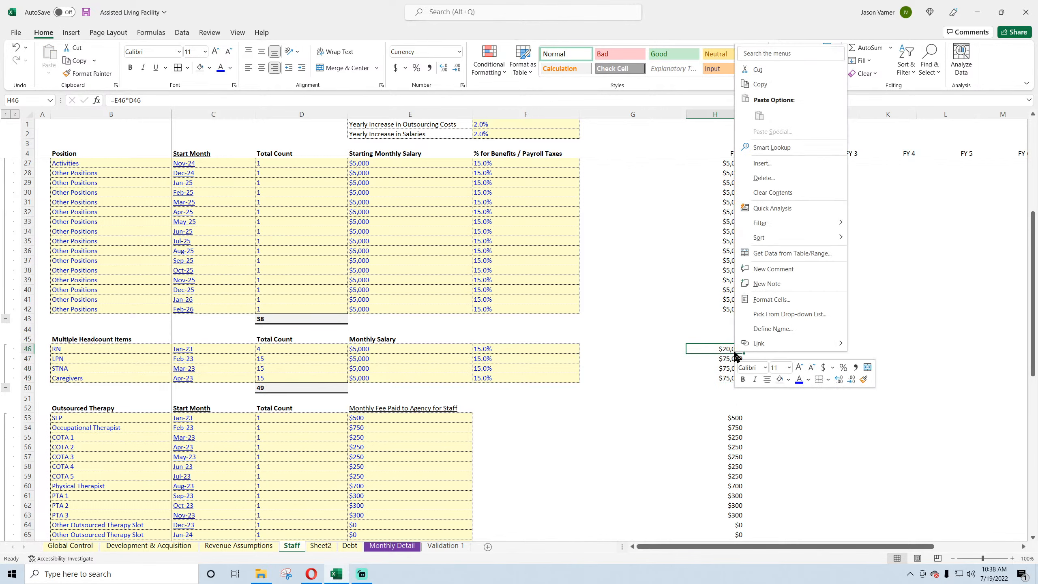
click(764, 85)
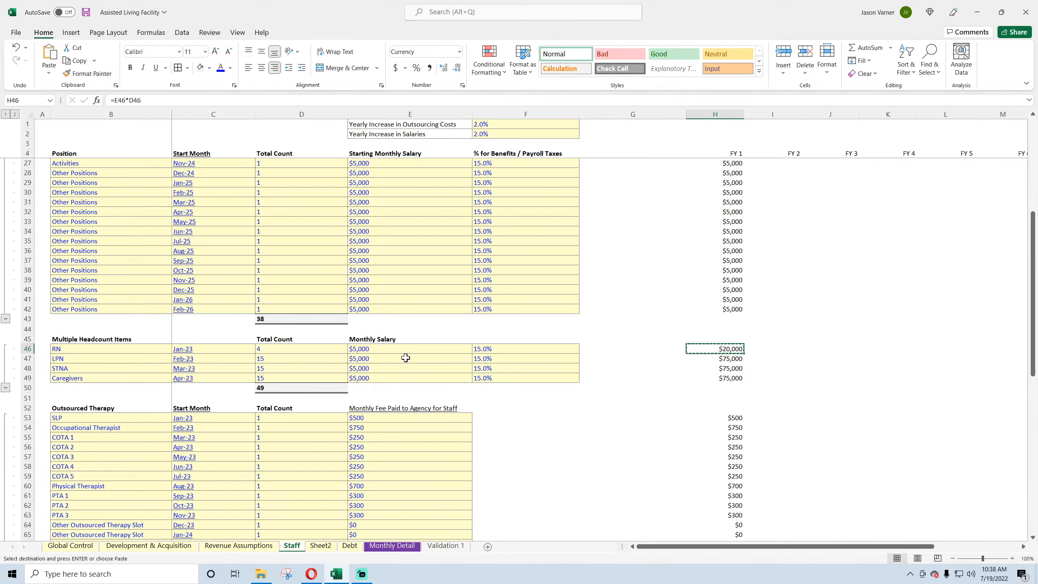
right_click(736, 416)
click(762, 177)
scroll(774, 226, down, 7)
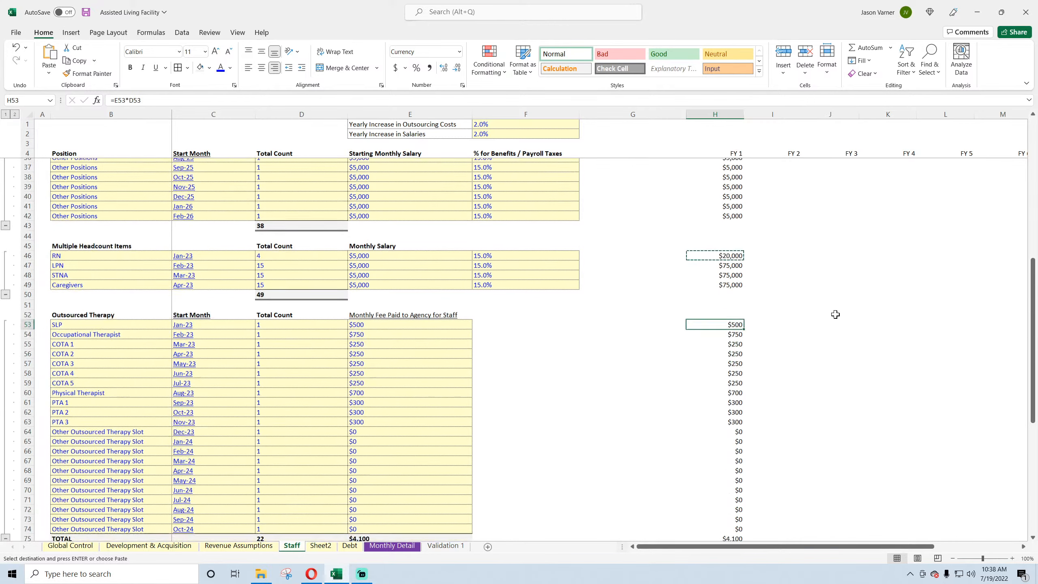
drag(744, 207, 734, 408)
drag(669, 416, 831, 474)
- Copy the fee-times-count formula from H70 to the Doctor row's FY 1 cell, H80
right_click(740, 369)
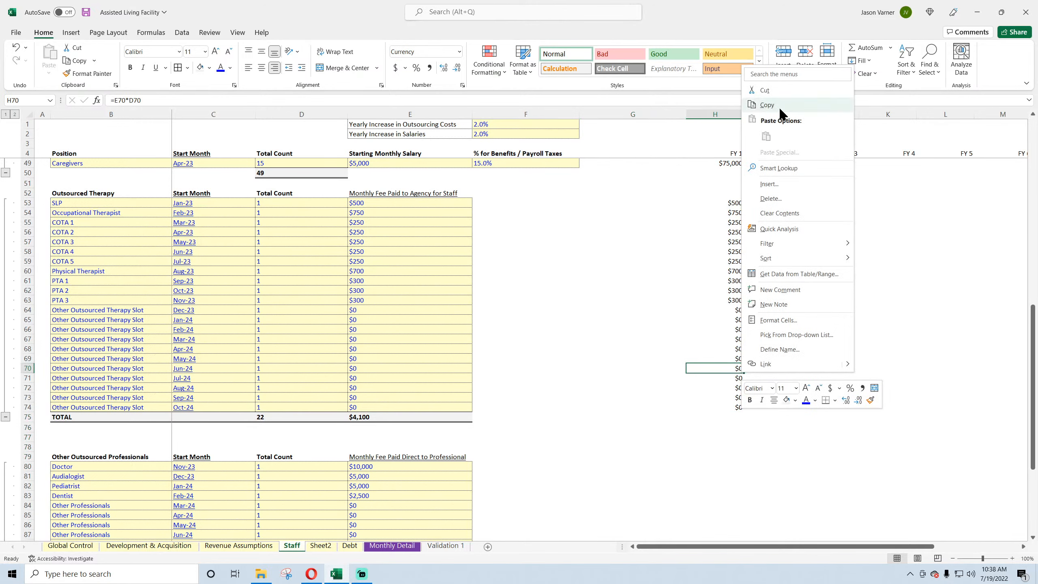
click(766, 104)
drag(404, 466, 719, 463)
click(727, 466)
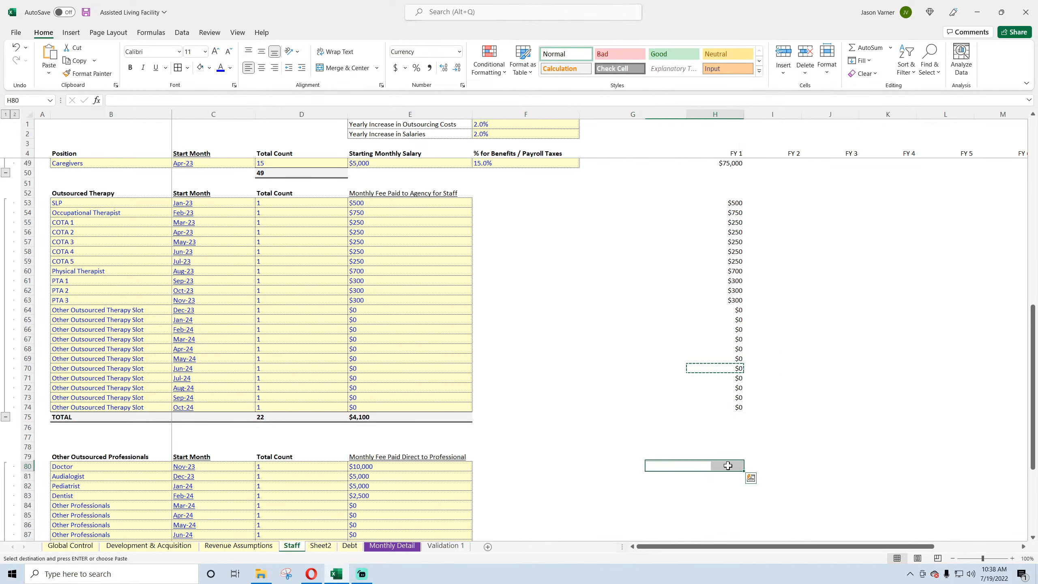
right_click(729, 468)
click(754, 239)
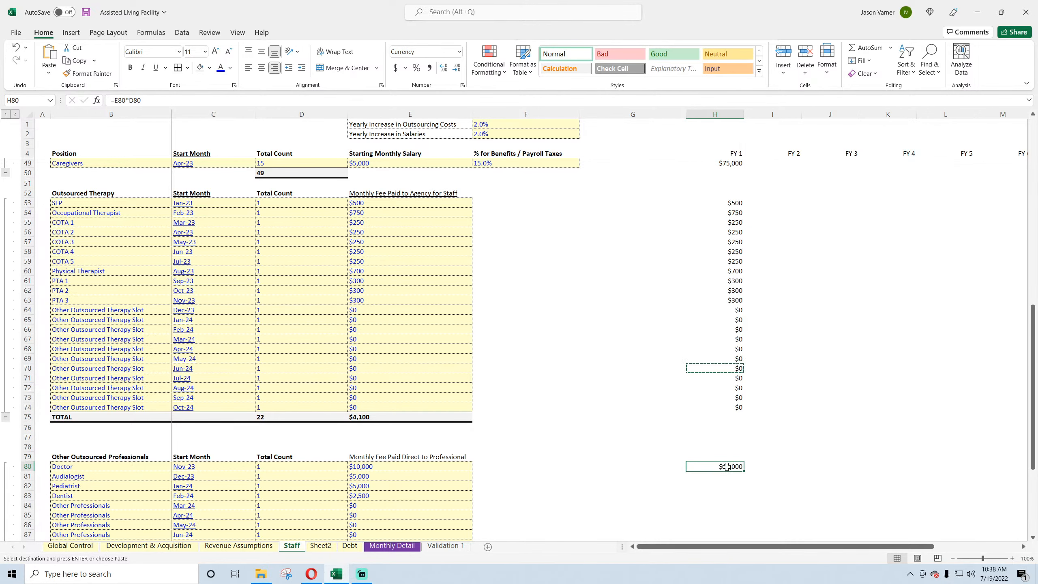
double_click(727, 466)
key(Return)
scroll(719, 457, down, 4)
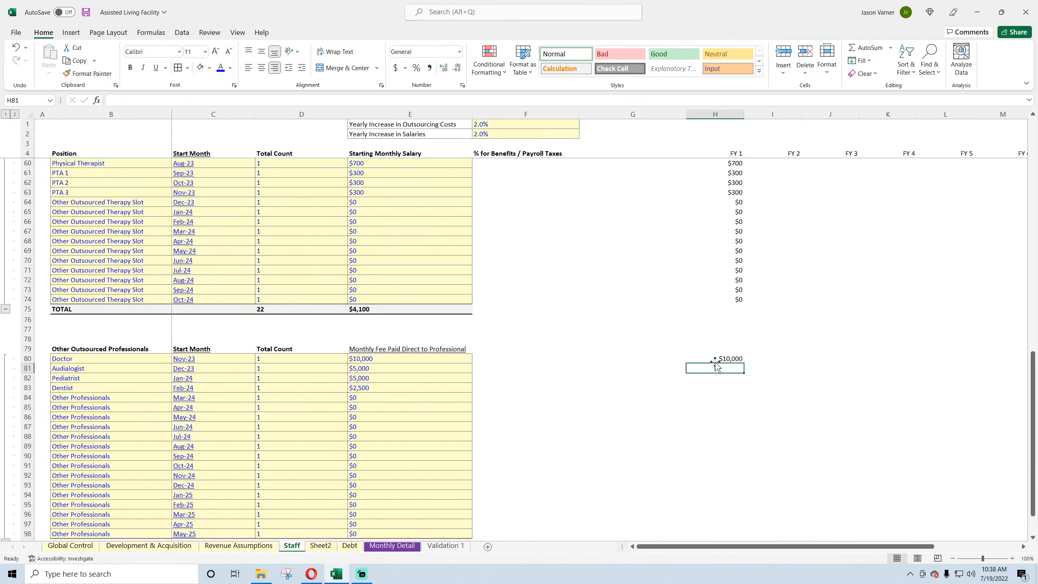
- Fill the FY 1 formula in H80 down the Other Outsourced Professionals rows through H98
click(719, 358)
drag(744, 384, 745, 525)
scroll(588, 422, down, 7)
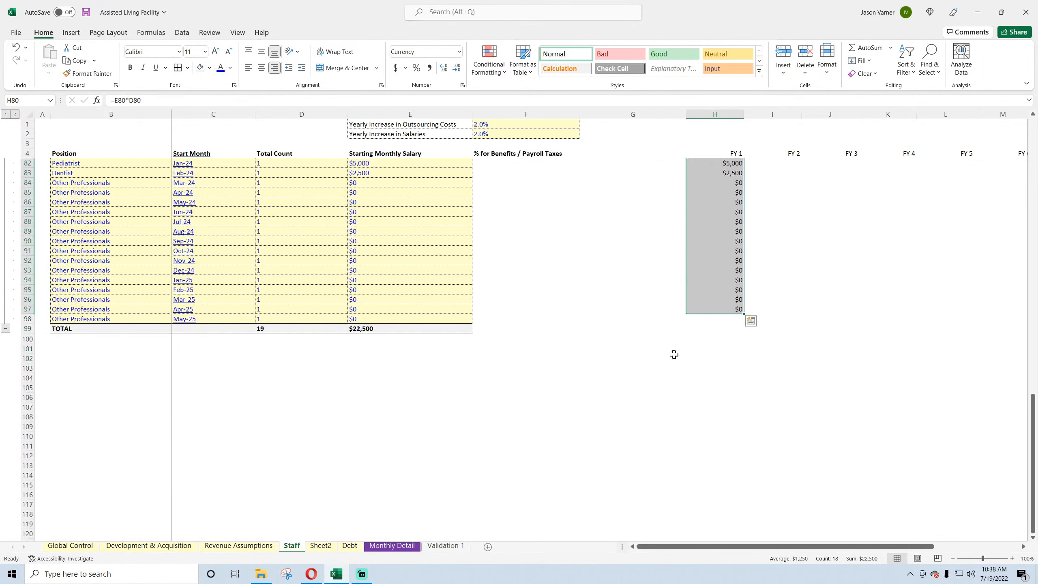
drag(508, 330, 742, 322)
click(740, 309)
click(723, 355)
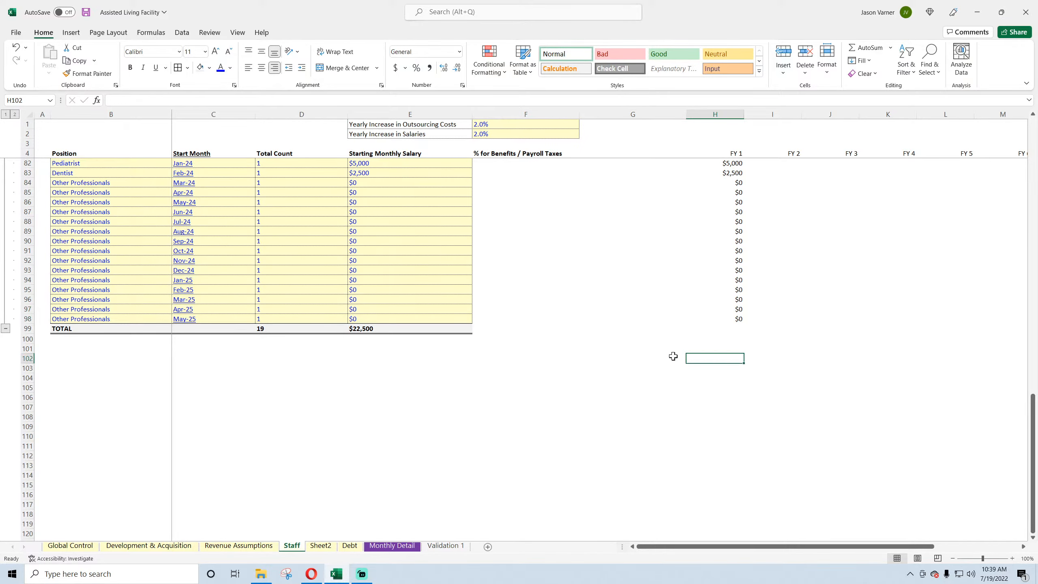
- Enter the FY 2 salary formula =H5*(1+$F$2) in I5, growing FY 1 by the yearly salary increase
scroll(672, 356, up, 20)
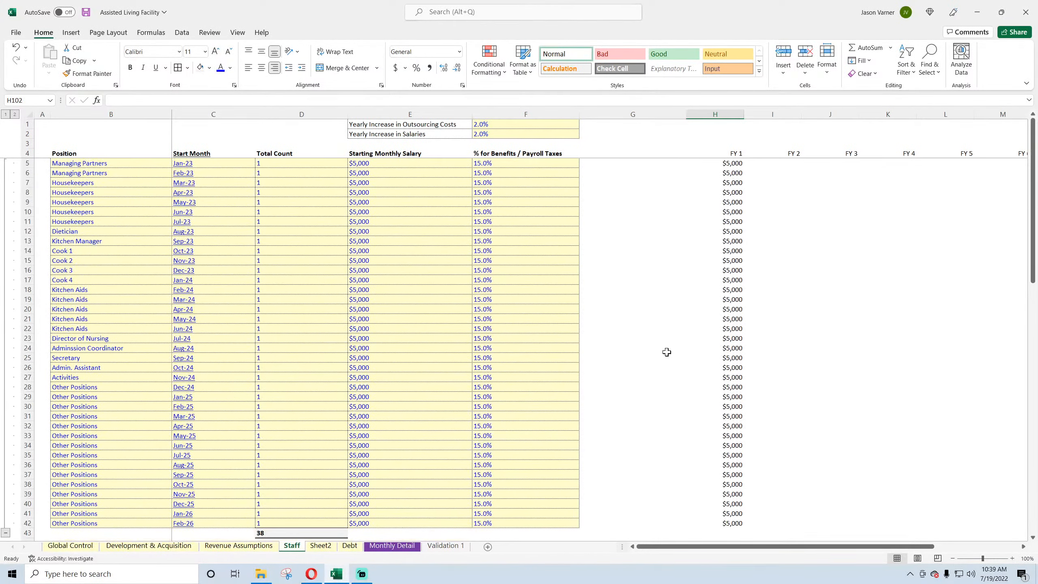
click(789, 163)
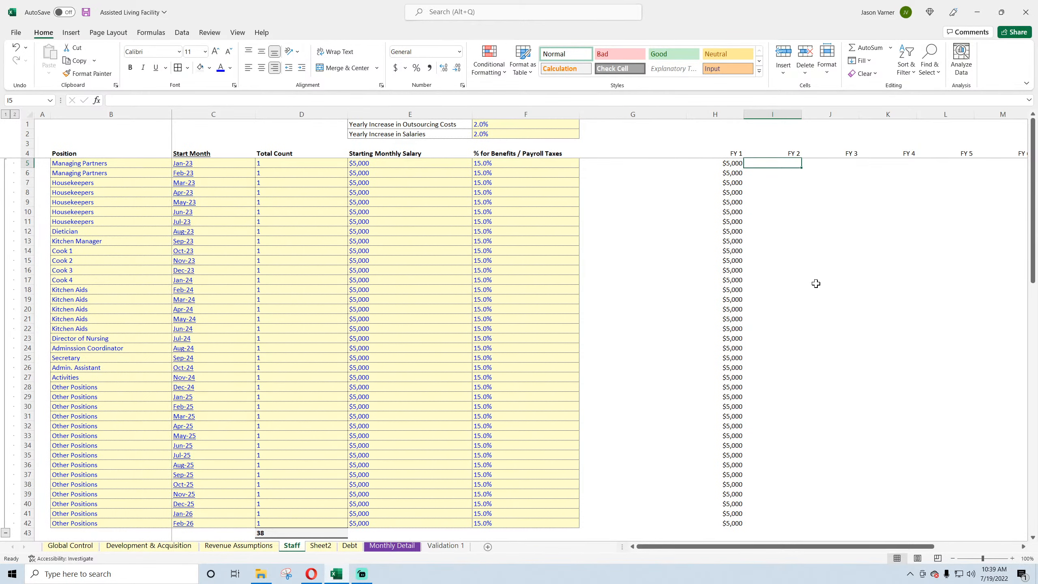
text(=)
click(723, 163)
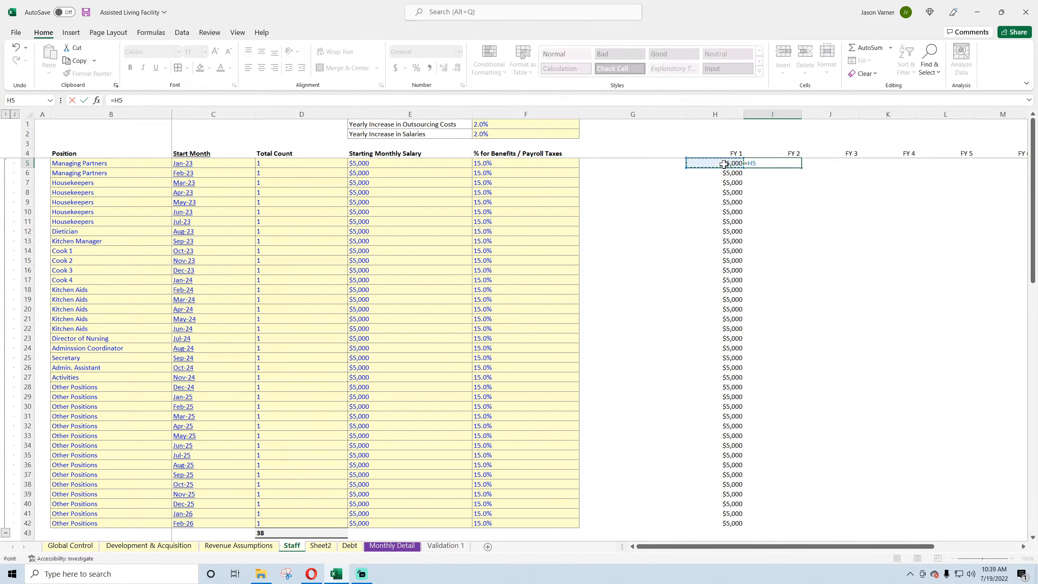
text(*)
click(491, 134)
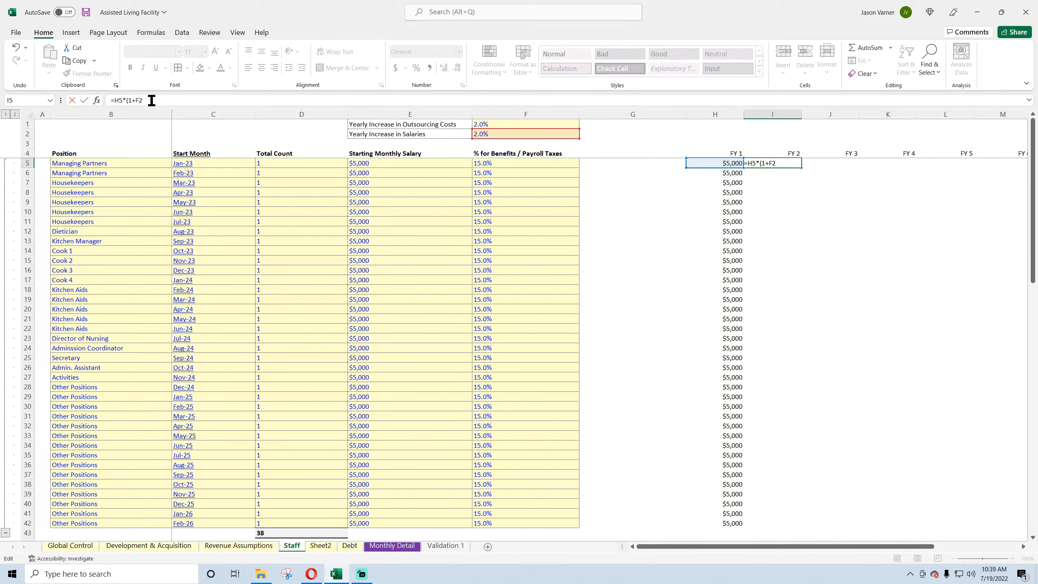
text($F$)
key(Return)
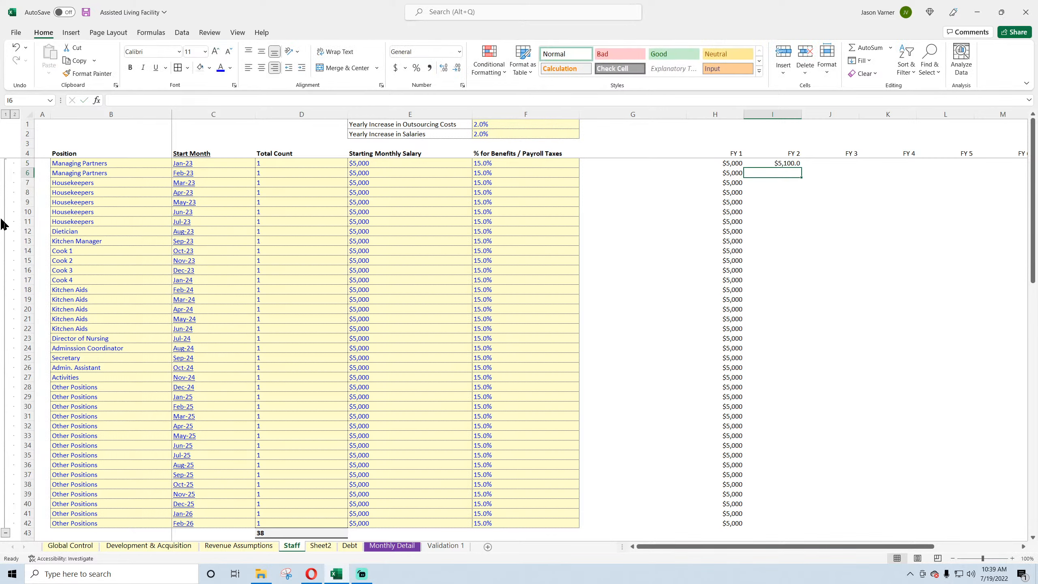
- Format I5 as currency with zero decimal places and fill its formula down through I42
click(778, 162)
click(463, 84)
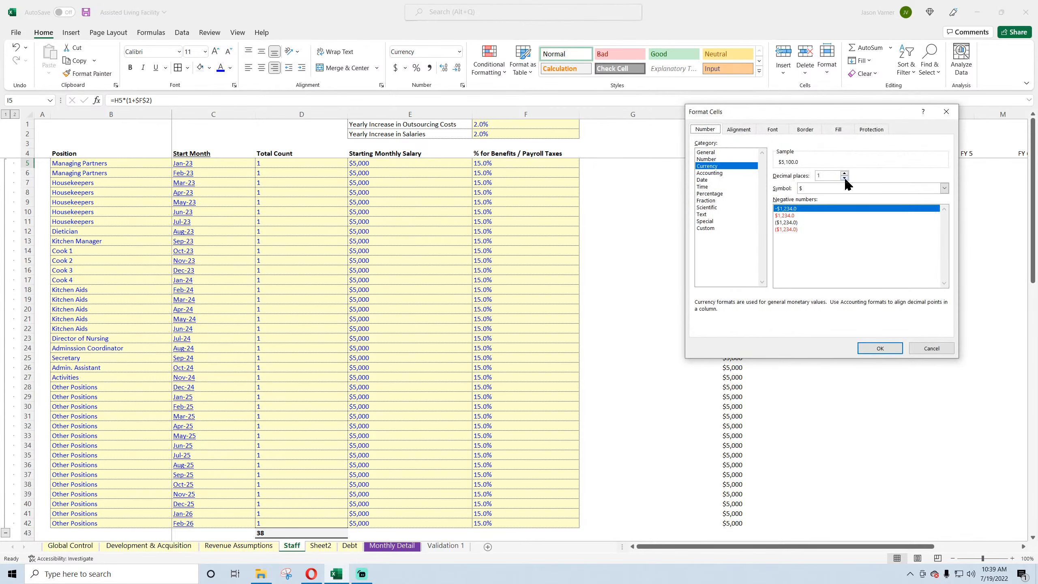
click(843, 178)
click(879, 347)
drag(801, 167, 798, 524)
scroll(801, 386, down, 7)
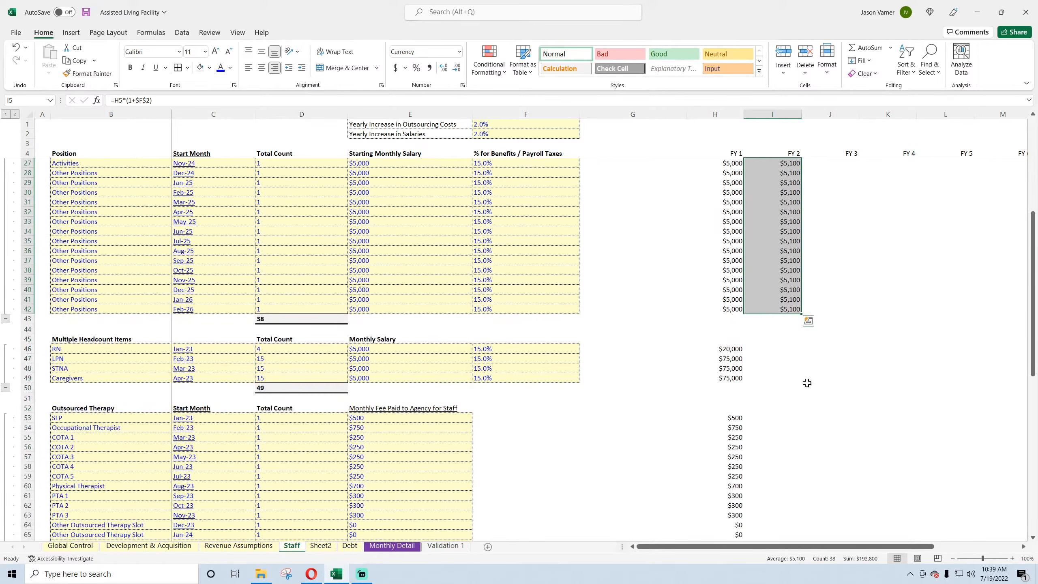
- Copy the FY 2 salary growth formula from I42 to I46 and fill it down the Multiple Headcount rows through I49
click(785, 309)
right_click(791, 311)
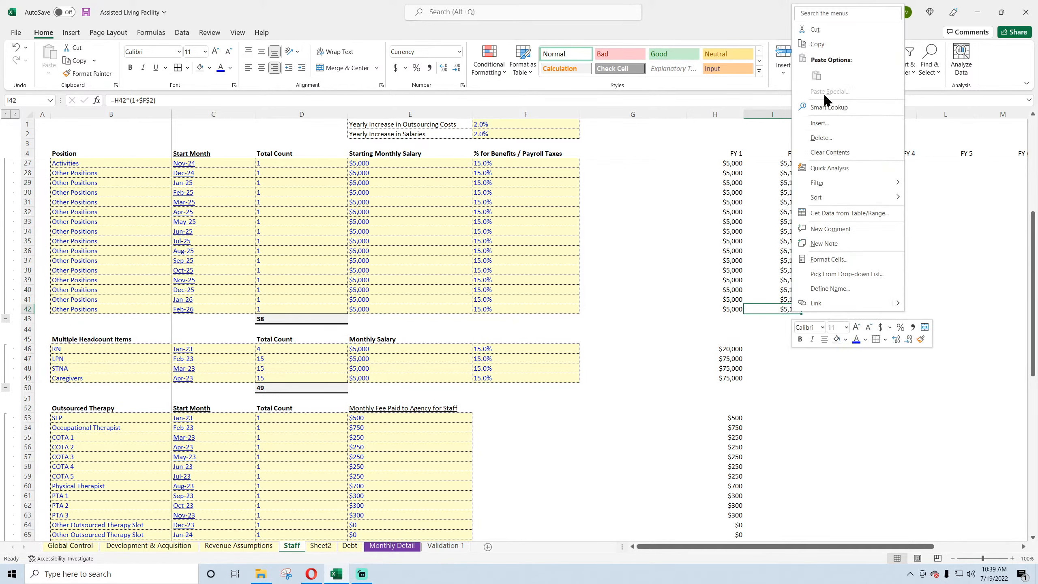
click(815, 48)
click(778, 351)
right_click(778, 350)
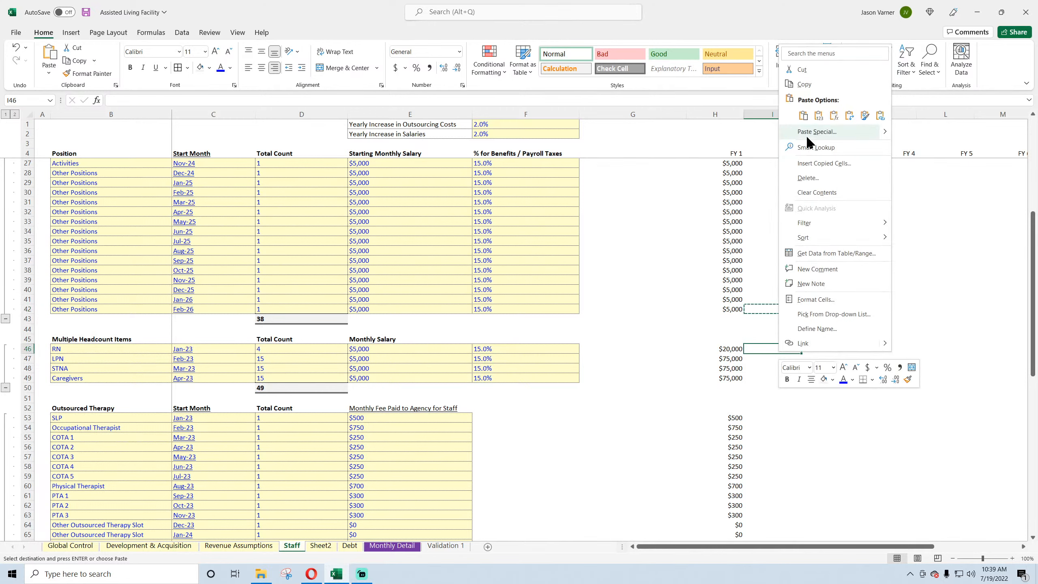
click(805, 135)
drag(802, 355, 801, 384)
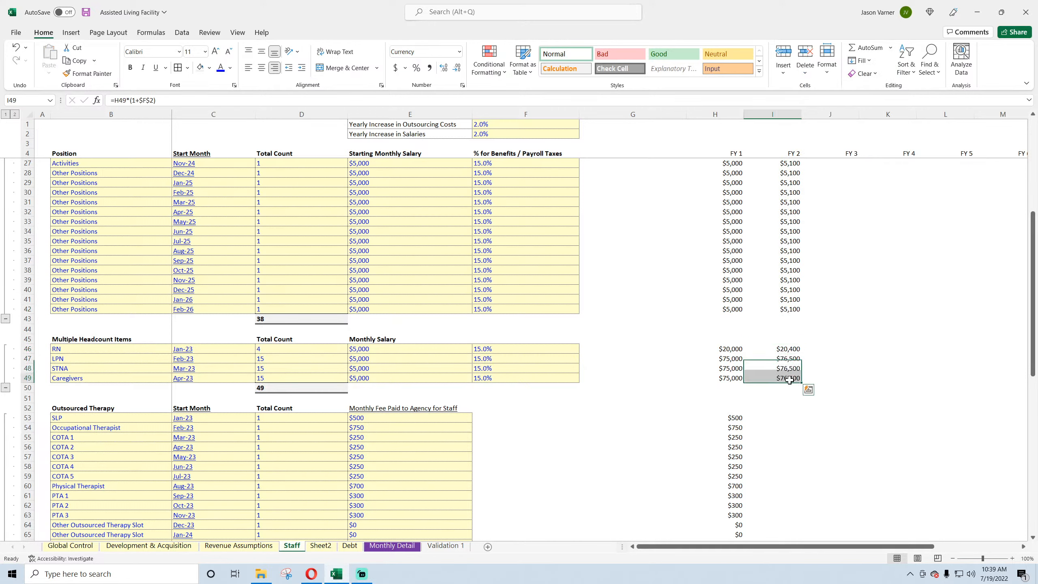
- Copy the FY 2 formula from I49 to I53 and point it to the outsourcing cost increase, making it =H53*(1+$F$1)
click(791, 379)
right_click(790, 379)
click(815, 115)
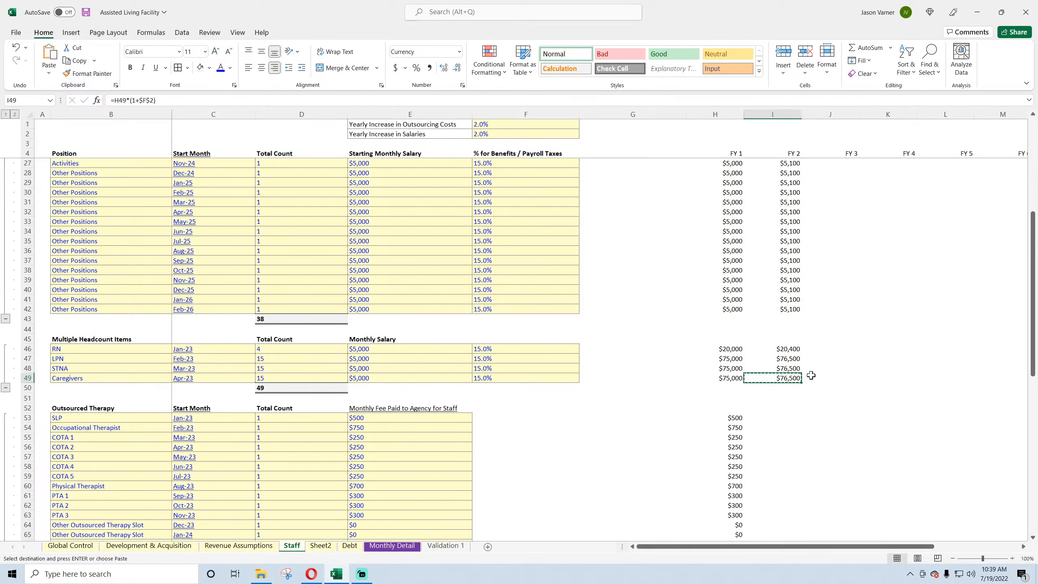
right_click(782, 417)
click(806, 180)
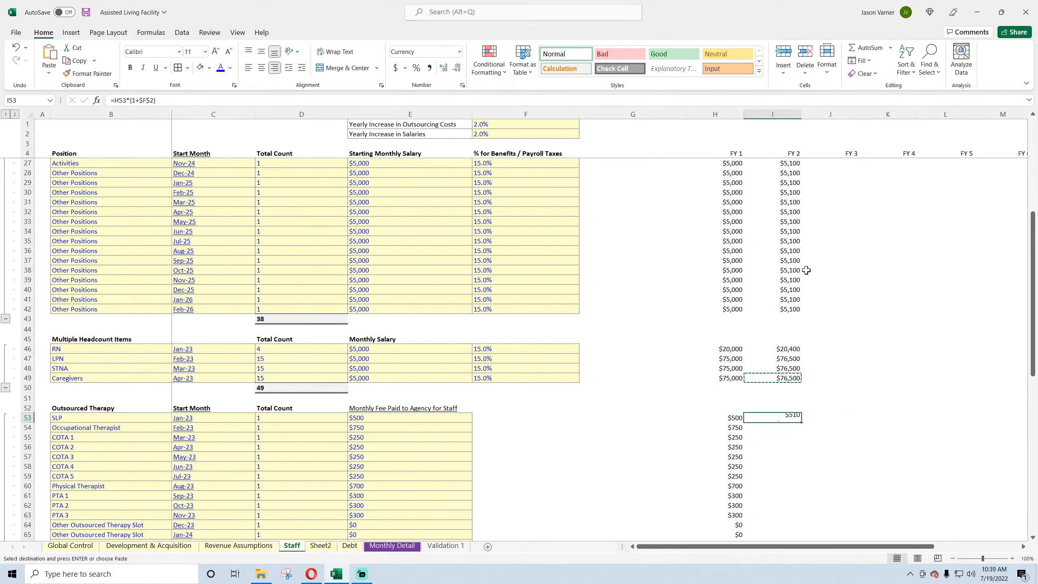
double_click(772, 417)
scroll(436, 287, up, 7)
drag(489, 139, 489, 128)
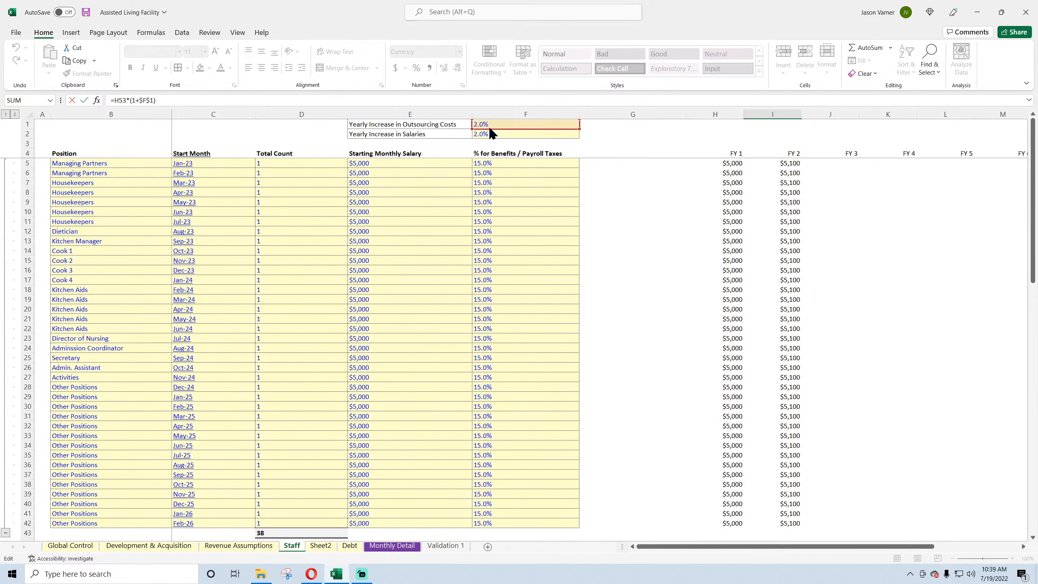
scroll(619, 313, down, 11)
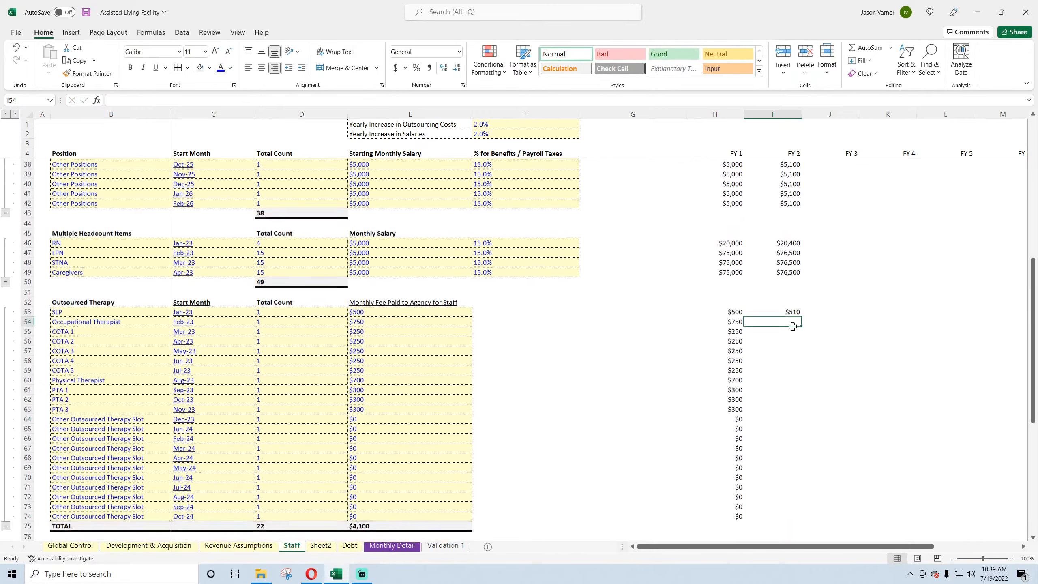
- Fill the outsourcing growth formula in I53 down the Outsourced Therapy rows through I74
click(792, 312)
drag(801, 315, 797, 514)
scroll(809, 449, down, 4)
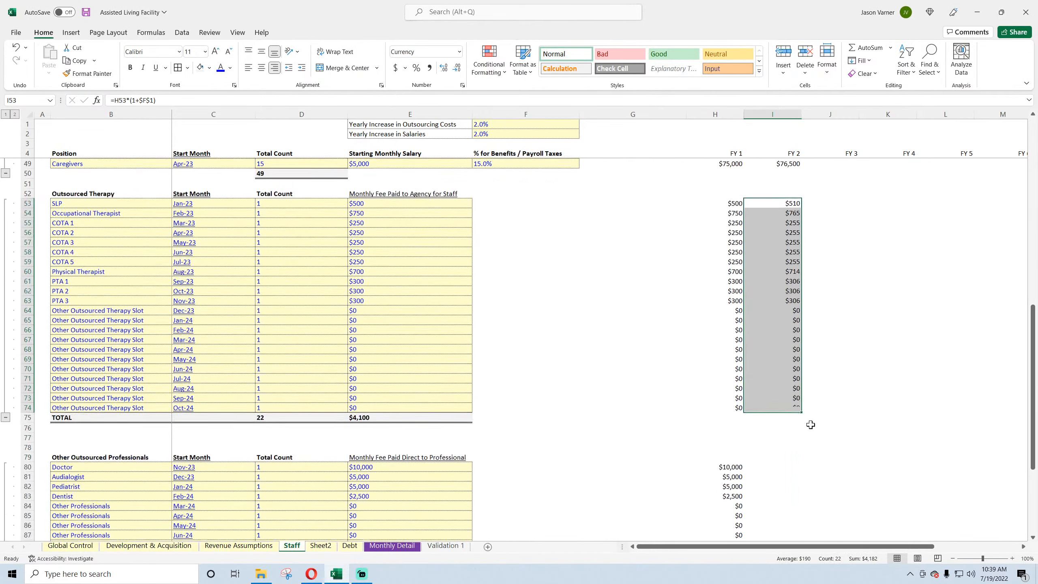
- Copy the outsourcing growth formula from I67 to the Doctor row's FY 2 cell, I80
click(788, 338)
right_click(788, 339)
click(817, 82)
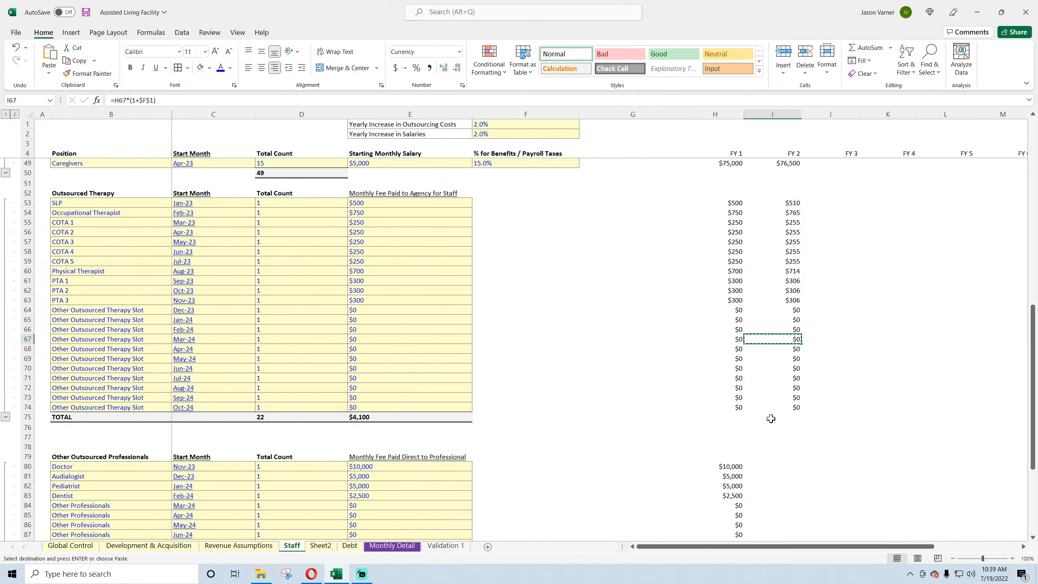
scroll(787, 323, down, 7)
click(793, 252)
right_click(792, 252)
click(816, 323)
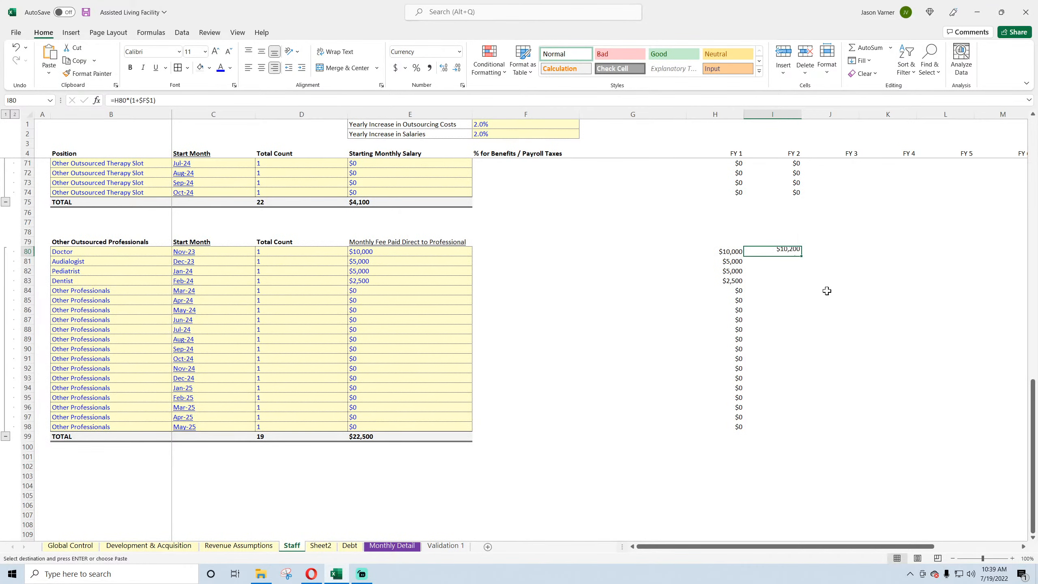
- Fill the FY 2 formula in I80 down the Other Outsourced Professionals rows through I98 and save the workbook
drag(803, 258, 788, 427)
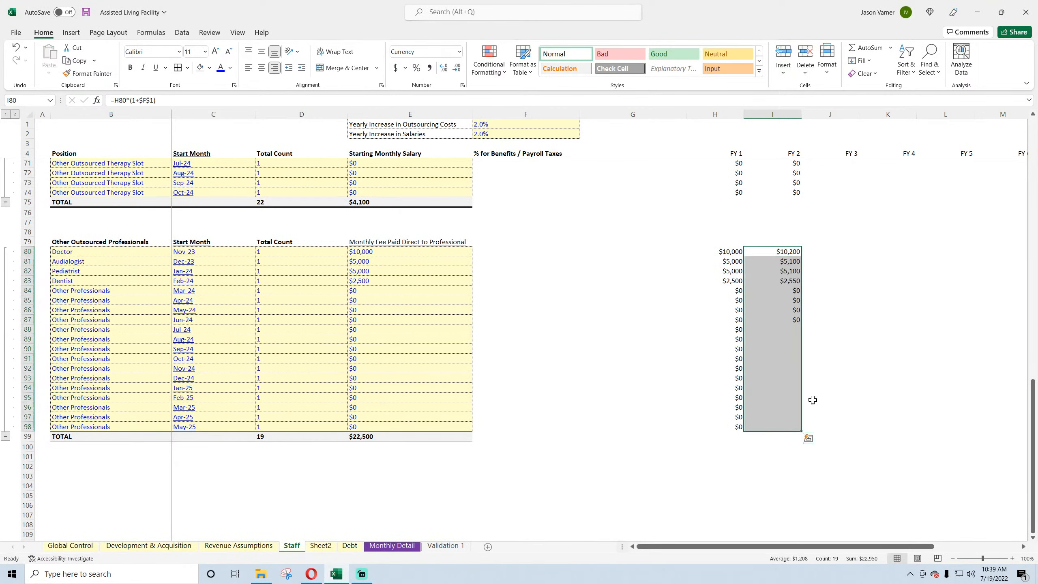
click(829, 378)
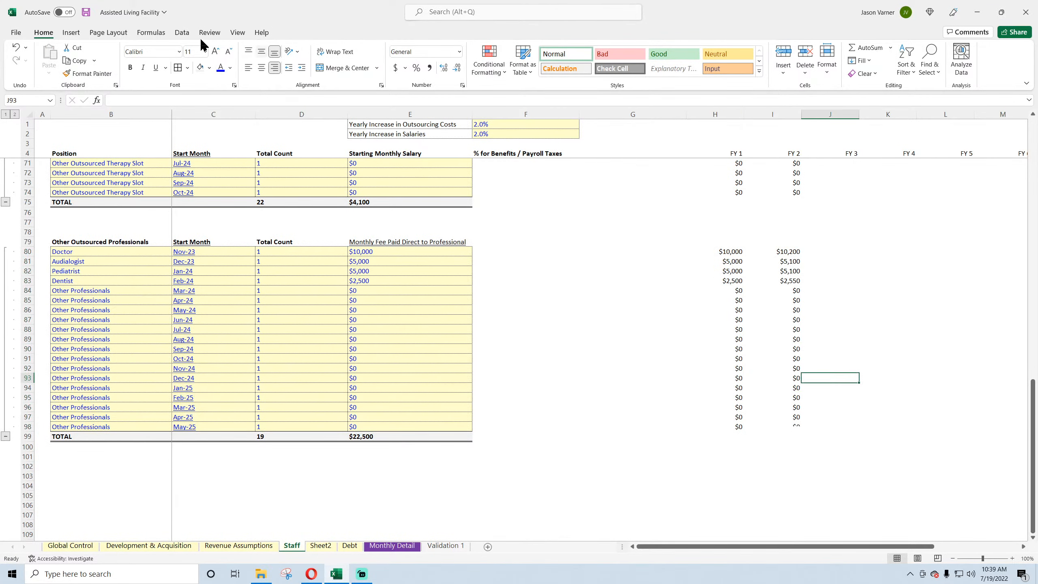
click(87, 13)
click(594, 348)
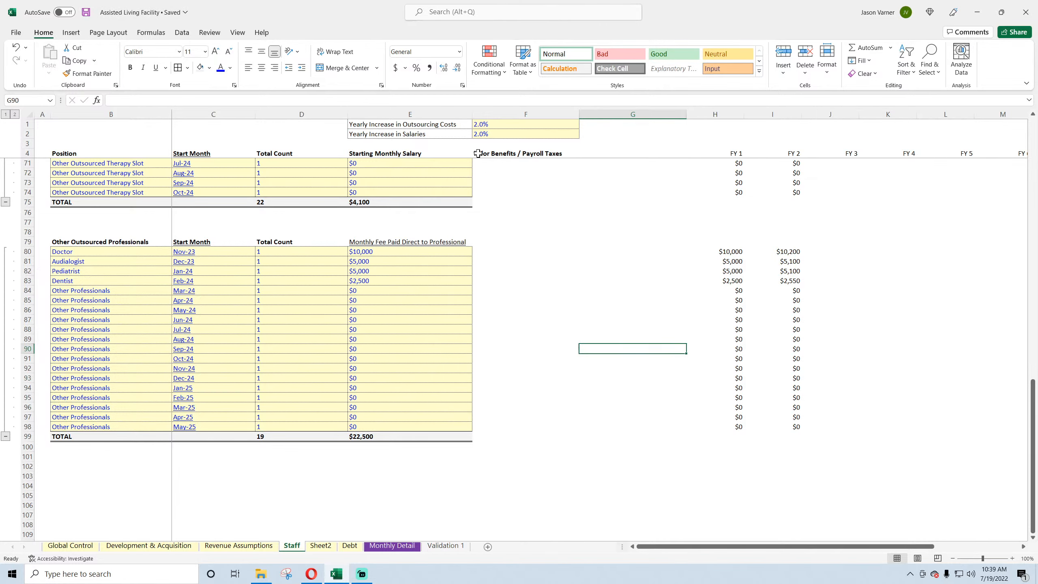
- Fill the FY 2 formulas in I5:I98 across through column Q to cover FY 3 to FY 10
scroll(509, 345, up, 20)
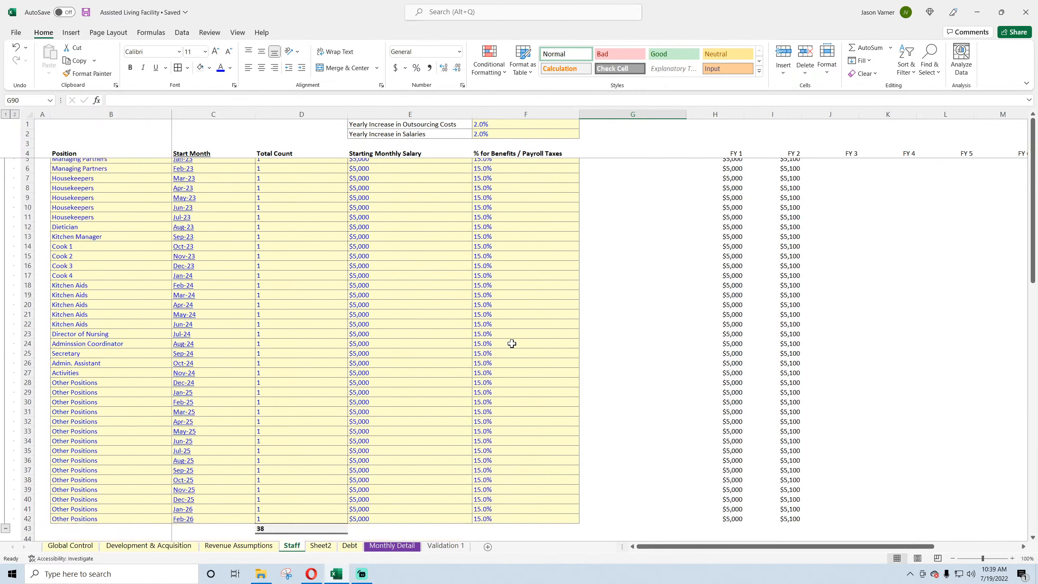
drag(790, 163, 962, 486)
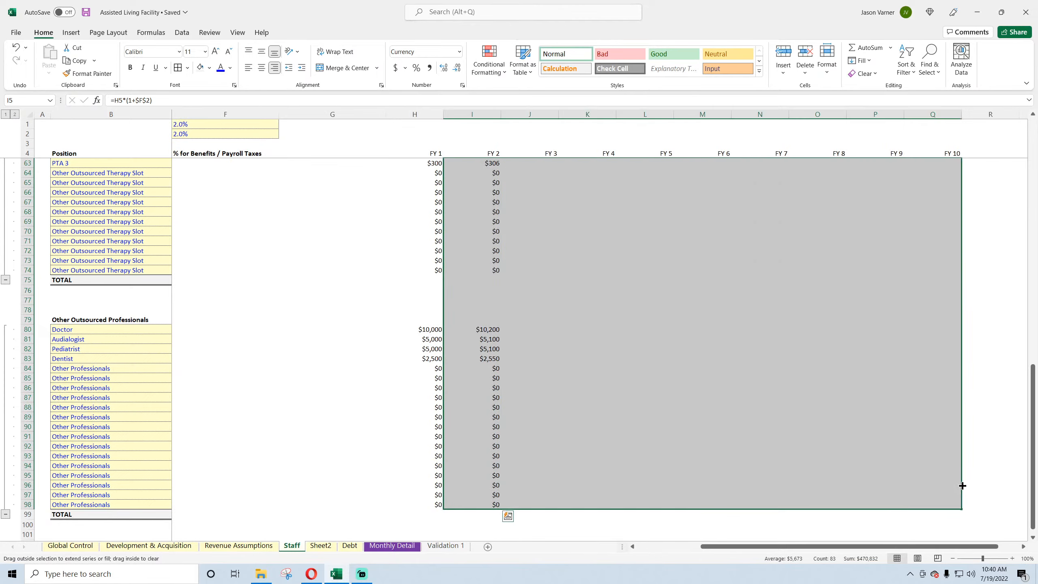
scroll(543, 367, up, 1)
scroll(542, 366, up, 18)
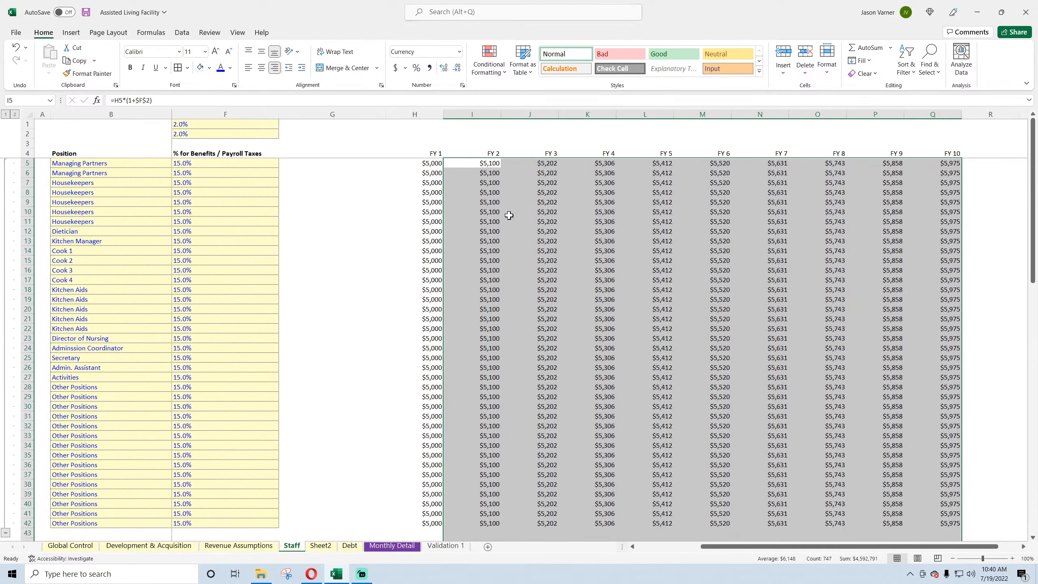
click(481, 205)
drag(758, 546, 690, 549)
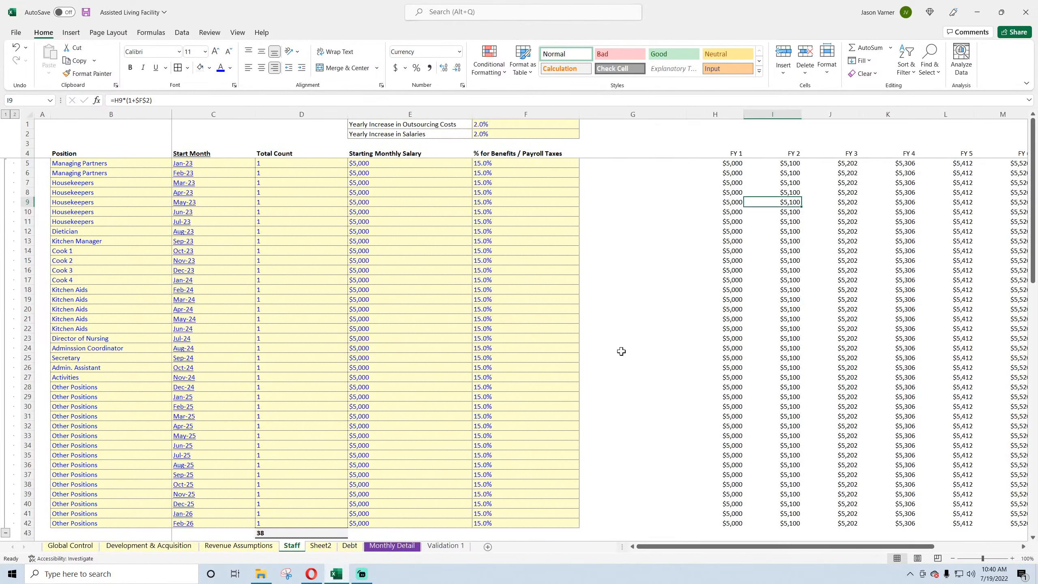
- Save the workbook with the completed ten-year cost schedule
click(622, 309)
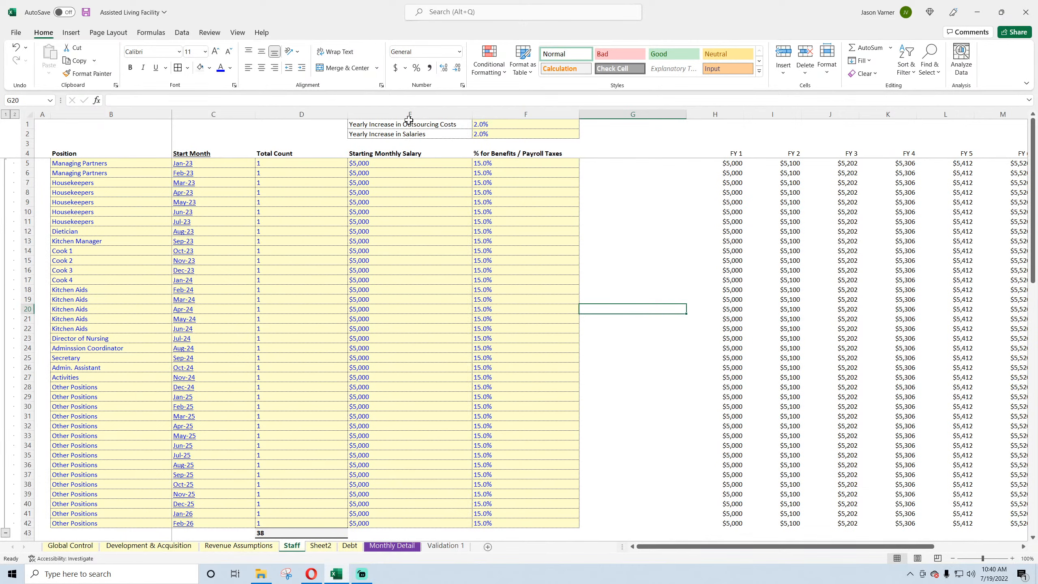
click(86, 13)
scroll(514, 237, down, 15)
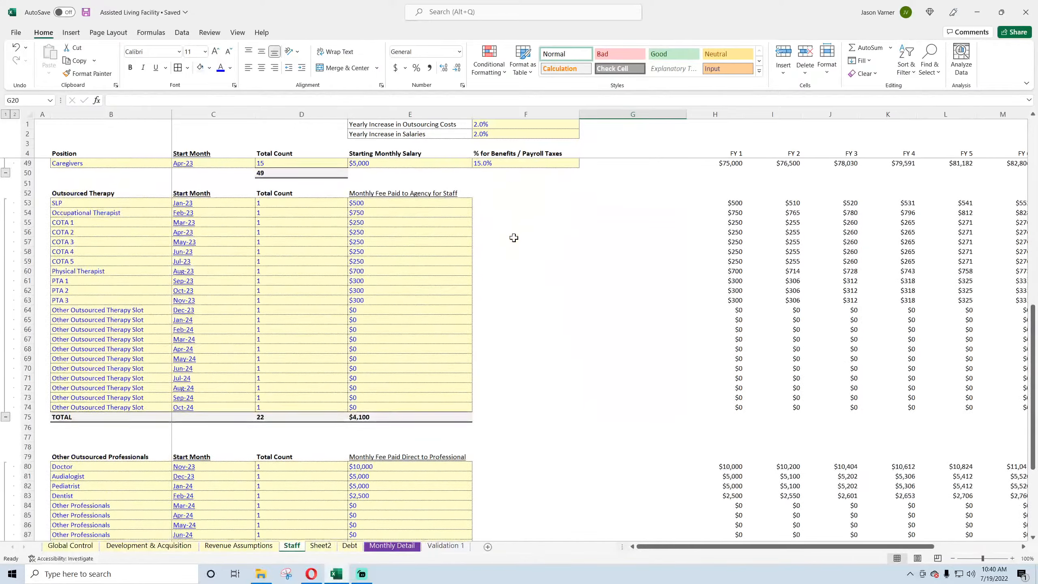
- Review the Staff sheet's completed schedule from top to bottom, including the Start Month entries for the staff positions
scroll(513, 237, down, 11)
scroll(514, 237, up, 20)
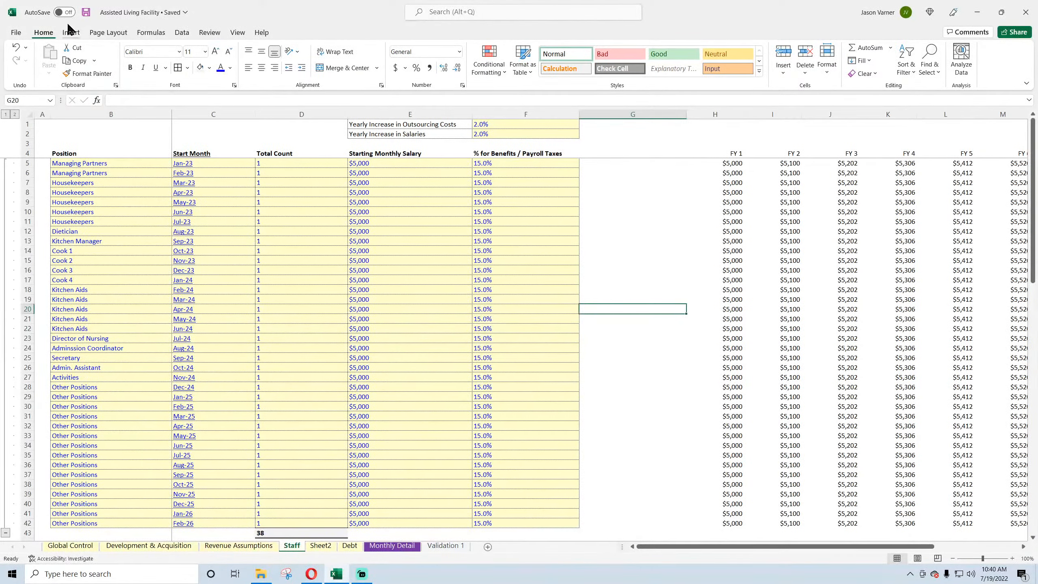
click(629, 228)
scroll(621, 260, down, 7)
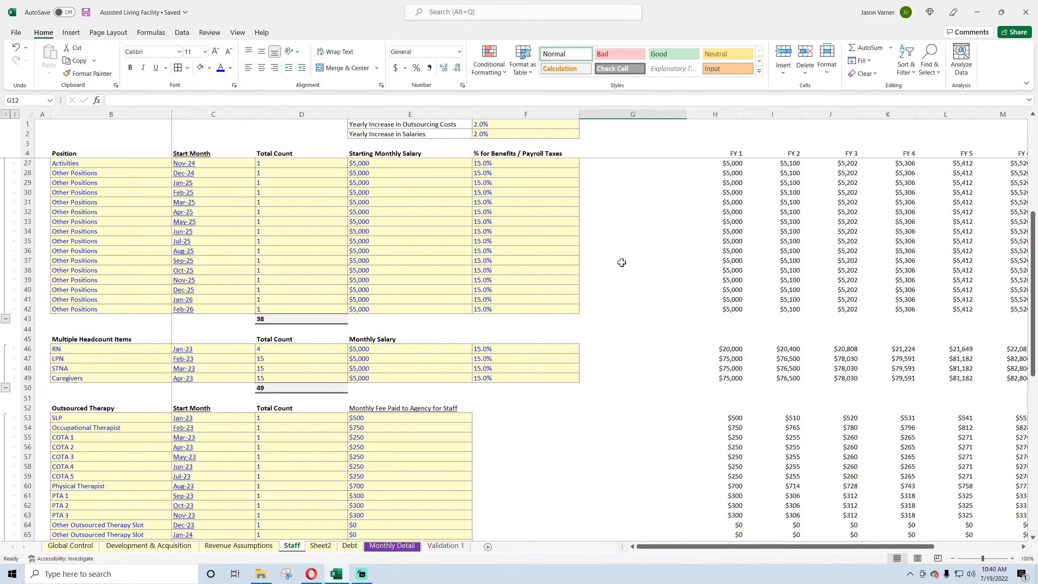
scroll(622, 262, up, 7)
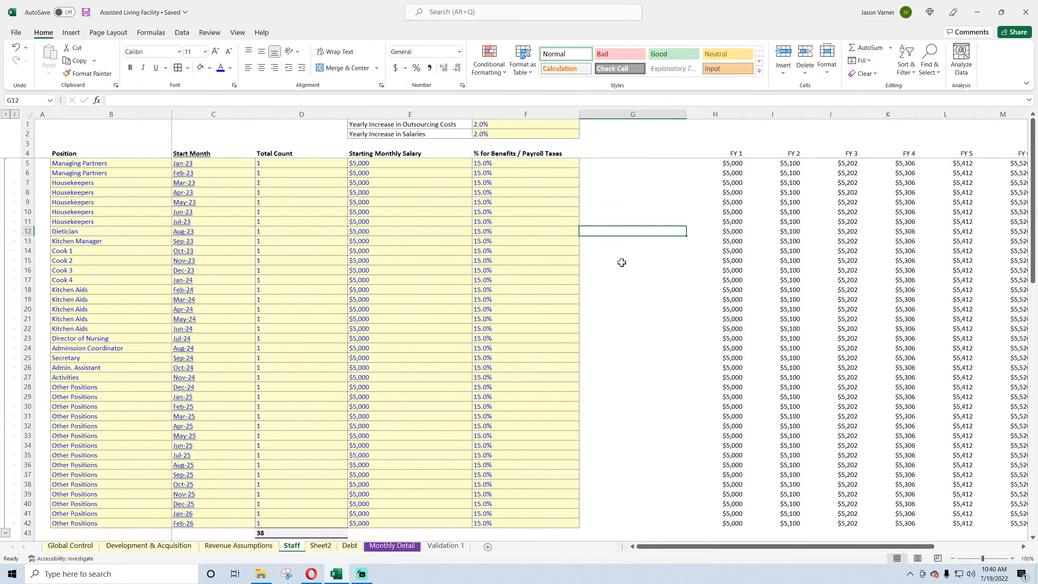
click(195, 164)
click(192, 182)
click(192, 193)
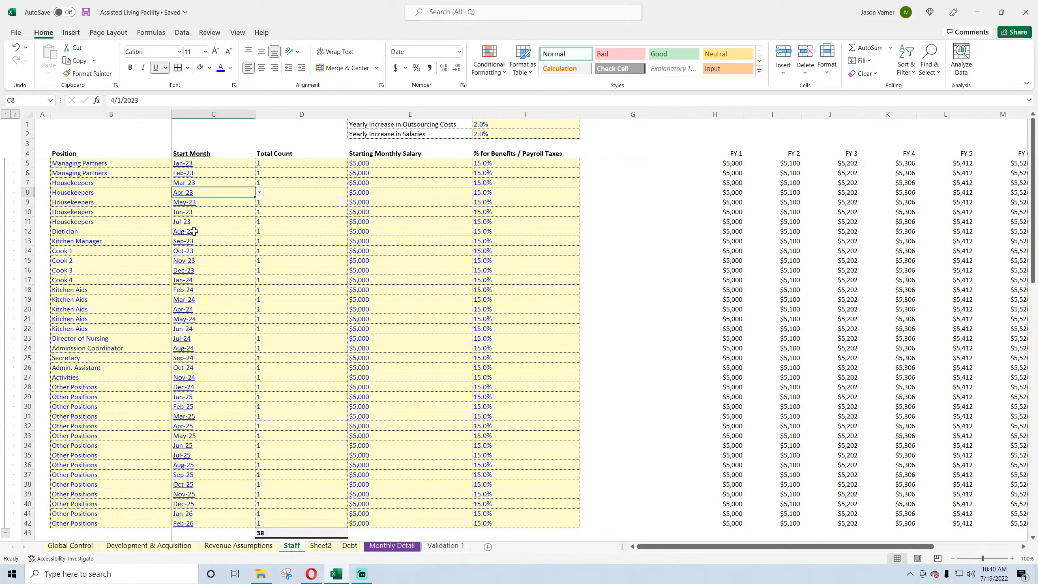
click(192, 260)
click(202, 163)
drag(203, 163, 188, 375)
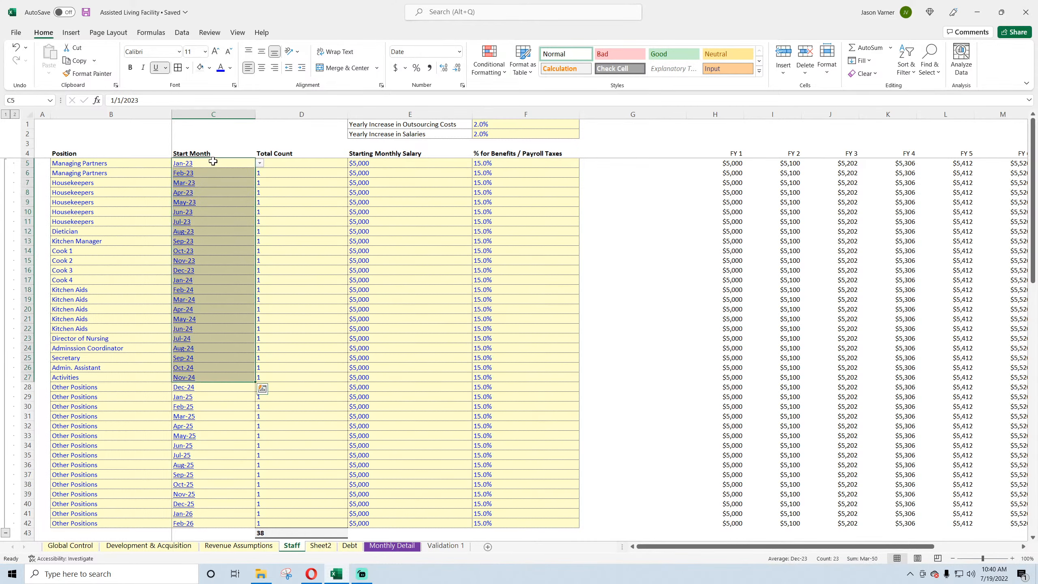
click(203, 161)
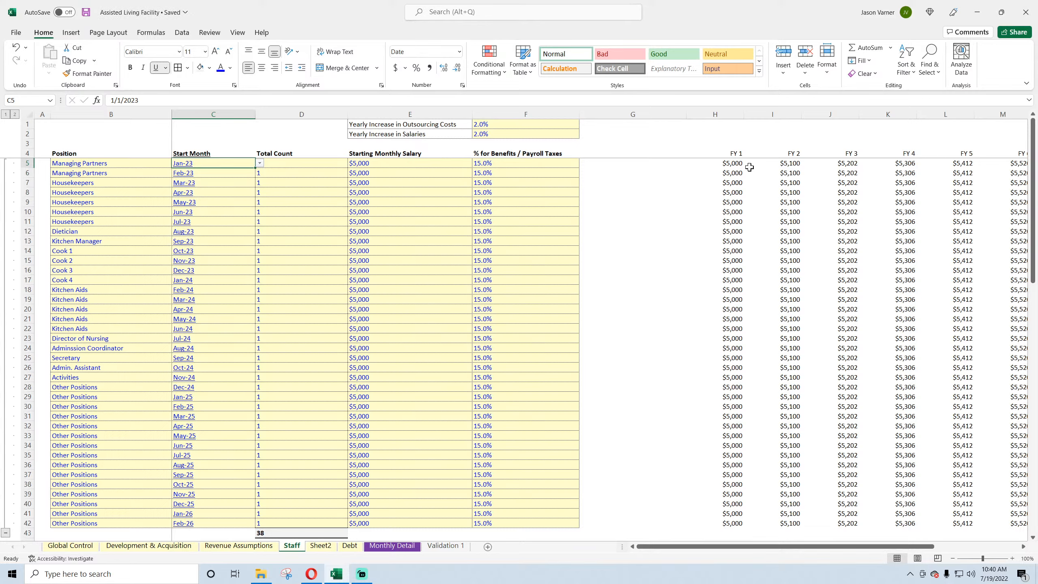
- Bold and underline the FY 1 to FY 10 headers in H4:Q4
drag(731, 153, 812, 151)
click(130, 67)
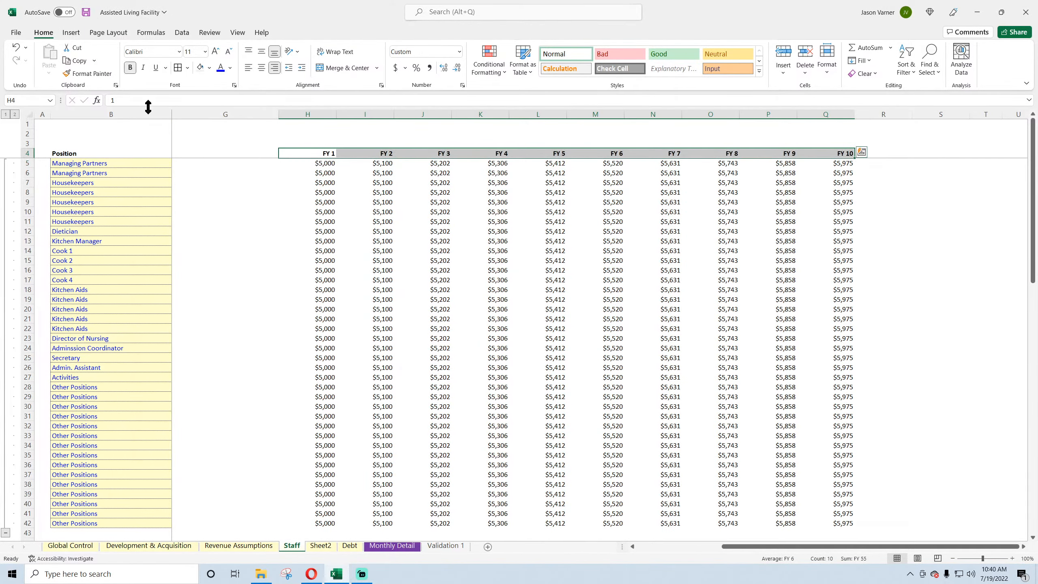
click(225, 222)
drag(847, 153, 307, 153)
click(155, 69)
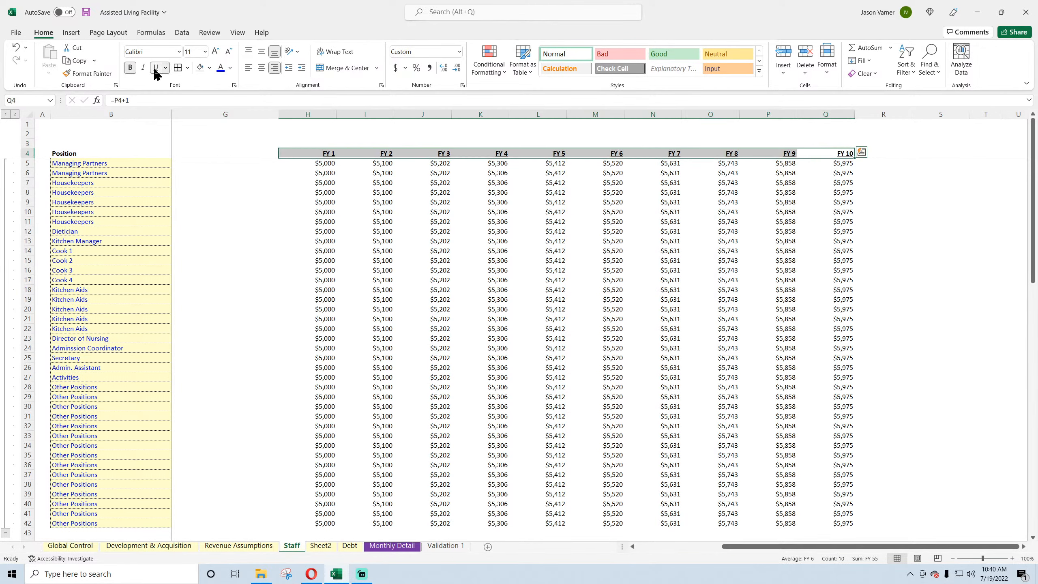
click(320, 155)
click(319, 193)
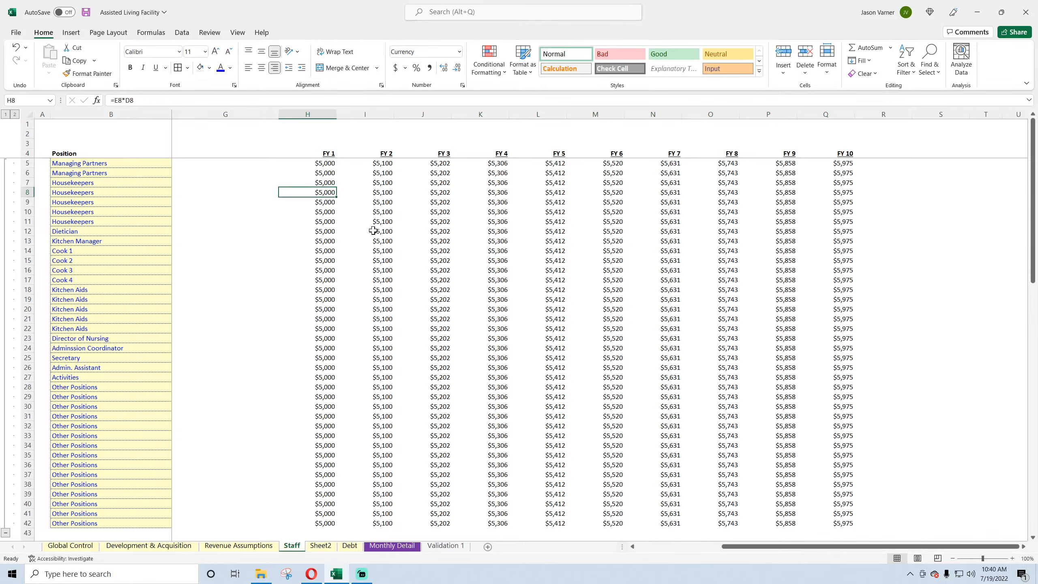
- Check the Multiple Headcount Items section and the FY 1 formulas for the Other Outsourced Professionals
drag(327, 155, 678, 154)
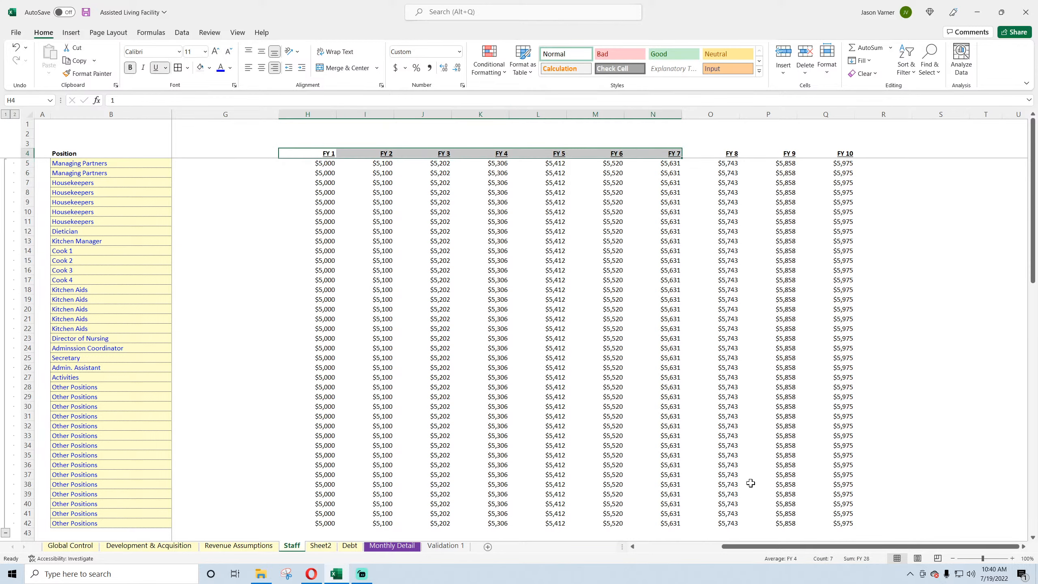
drag(746, 547, 645, 544)
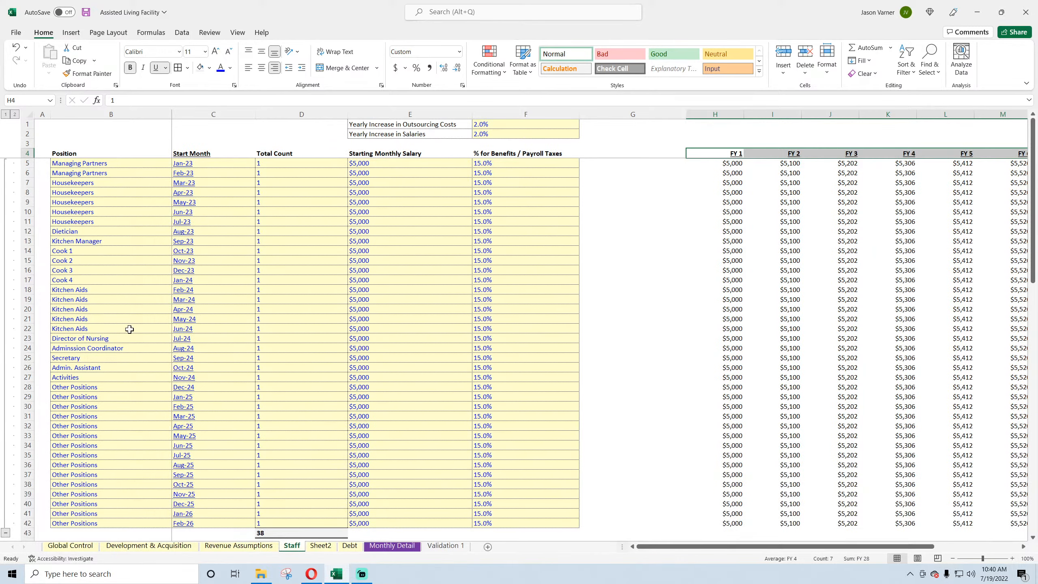
scroll(129, 329, down, 11)
drag(81, 231, 485, 272)
scroll(252, 343, down, 7)
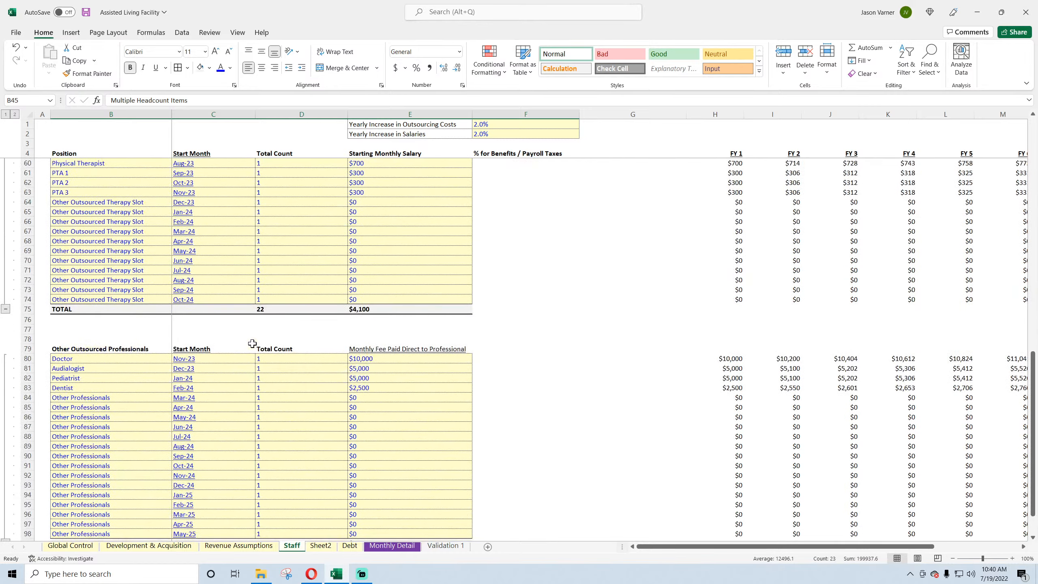
click(724, 361)
key(Down)
key(Down)
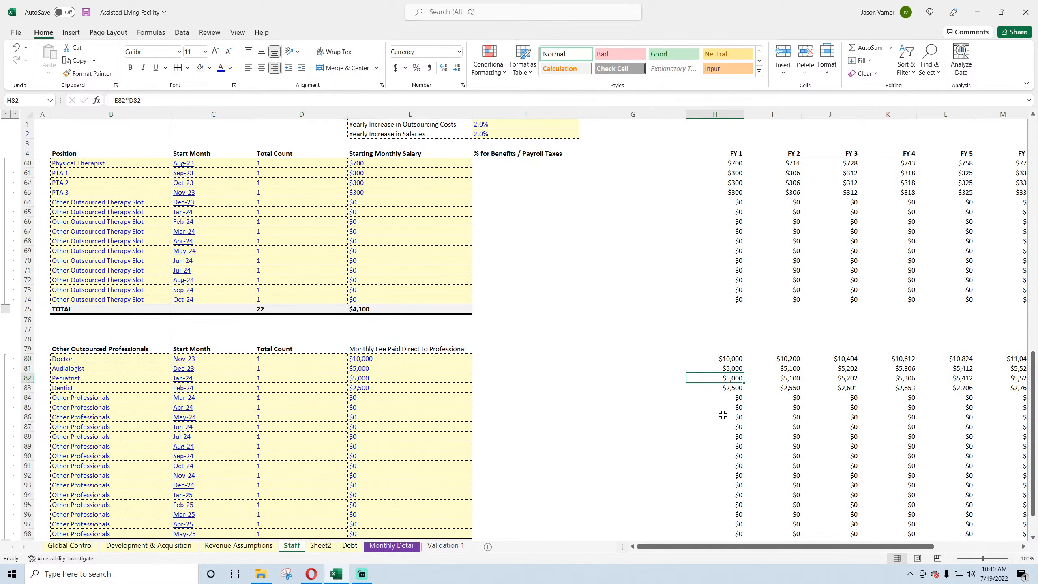
- Set the Other Professionals entry in row 89 to a total count of 5 and a monthly fee of $2,000
scroll(722, 417, down, 7)
click(263, 232)
text(5)
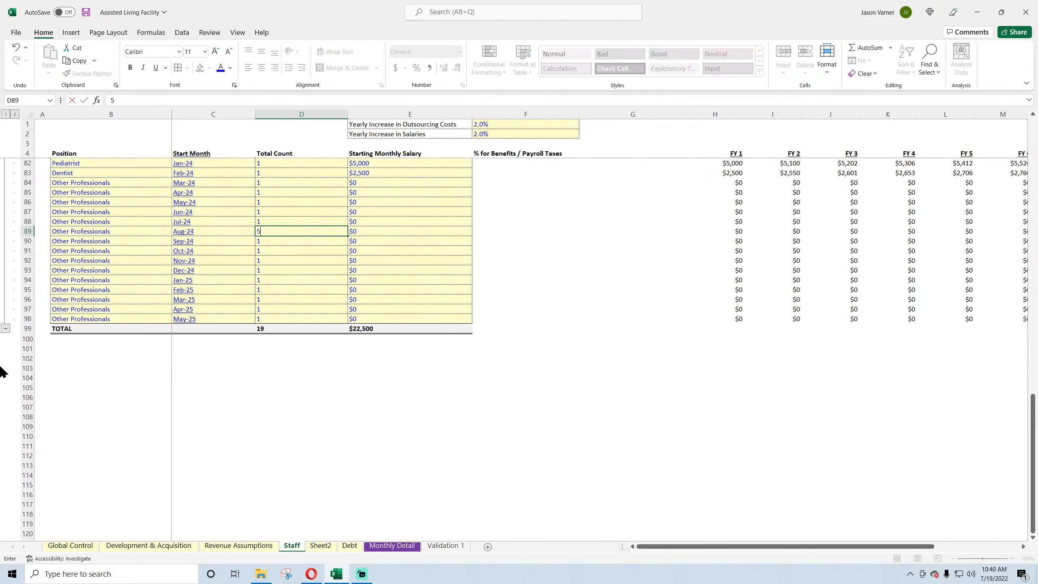
key(Return)
key(Up)
key(Right)
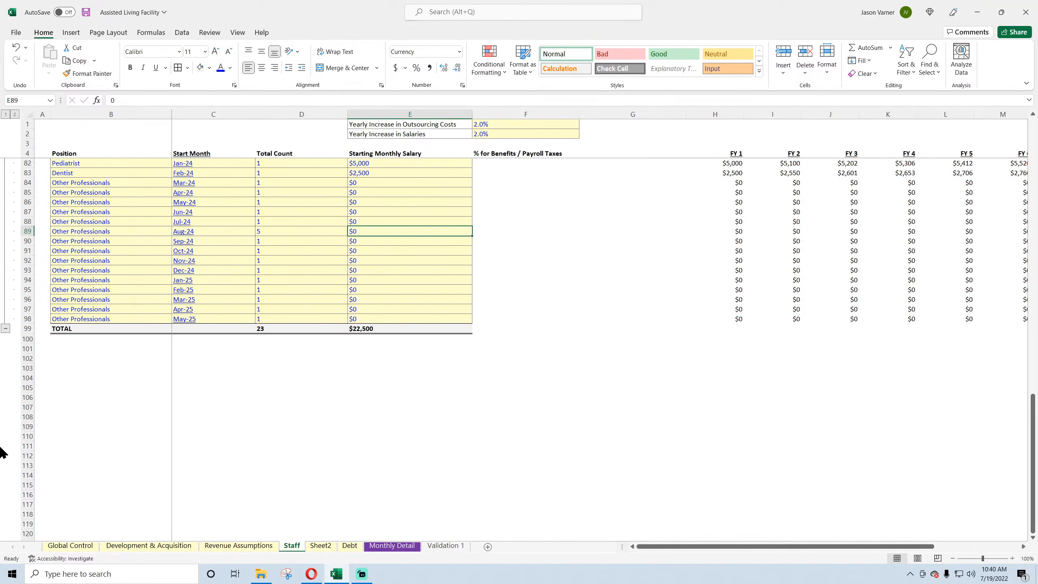
text(2,000)
key(Return)
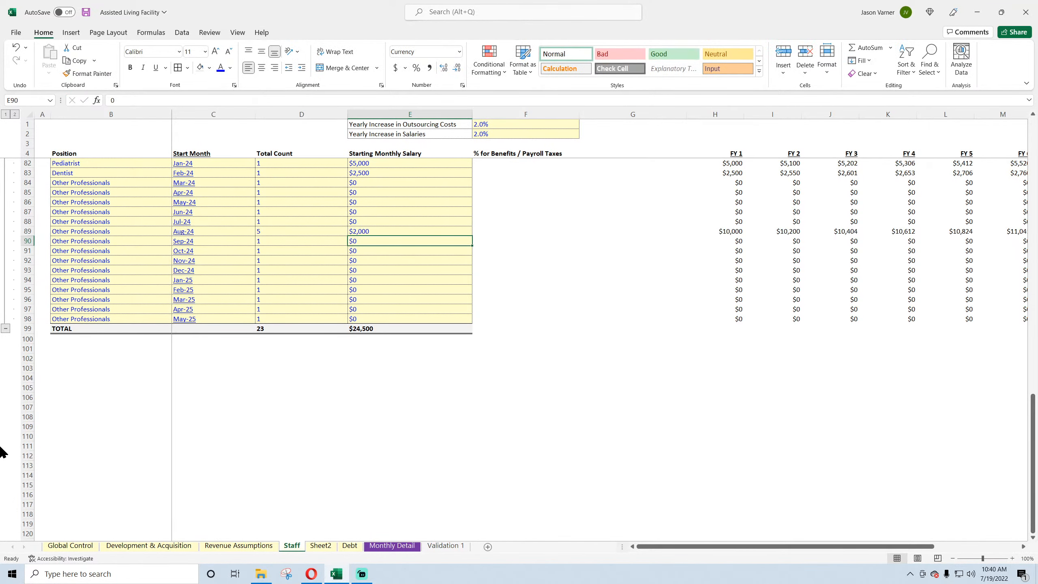
scroll(630, 336, up, 4)
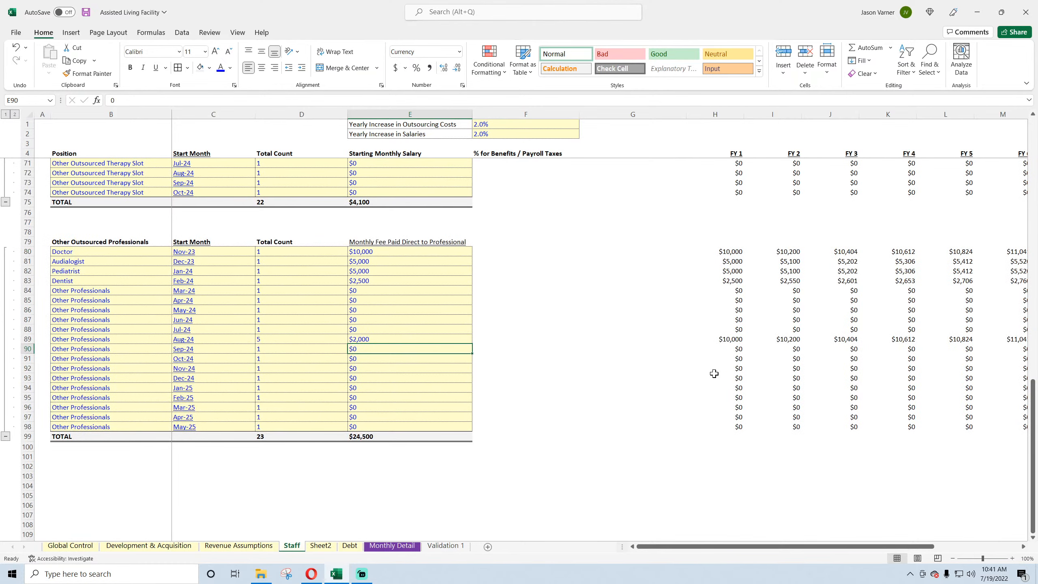
drag(744, 251, 496, 252)
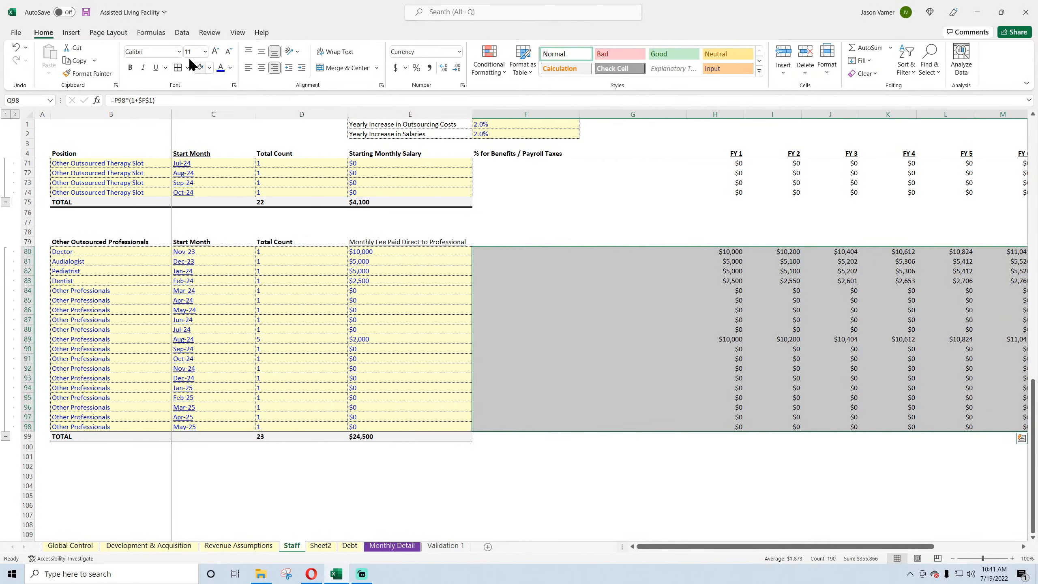
scroll(605, 304, up, 4)
mouse_move(493, 299)
mouse_down()
mouse_move(776, 156)
mouse_move(1013, 162)
mouse_move(1035, 225)
mouse_move(991, 261)
mouse_move(969, 341)
mouse_move(690, 323)
mouse_move(134, 318)
mouse_move(151, 318)
mouse_up()
drag(827, 546, 731, 547)
click(506, 386)
- Apply cell borders to G5:Q42, G46:Q49, F53:Q74 and F80:Q98 on the Staff sheet
scroll(516, 397, up, 14)
drag(324, 163, 829, 369)
drag(320, 409, 845, 437)
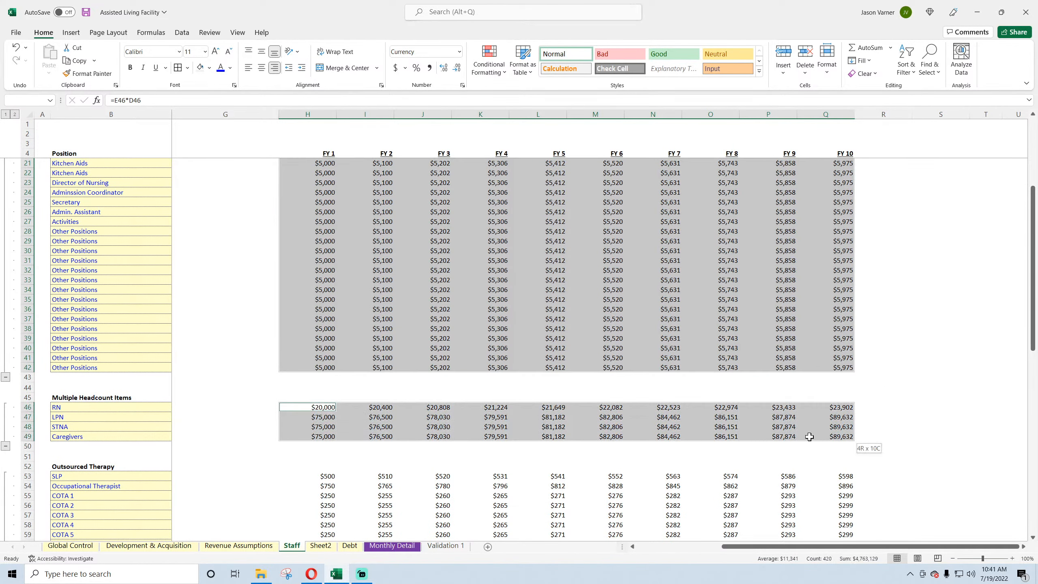
scroll(410, 366, down, 7)
drag(327, 261, 795, 466)
scroll(426, 387, down, 7)
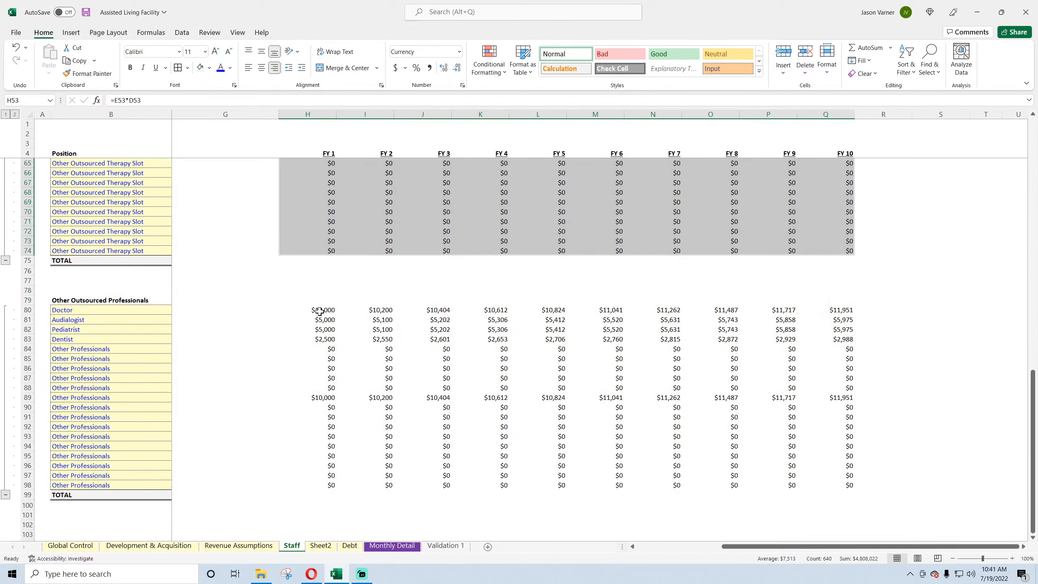
drag(319, 311, 811, 487)
drag(769, 546, 686, 551)
drag(480, 311, 649, 486)
scroll(585, 416, up, 7)
mouse_move(478, 266)
mouse_down()
mouse_move(588, 320)
mouse_move(640, 467)
mouse_up()
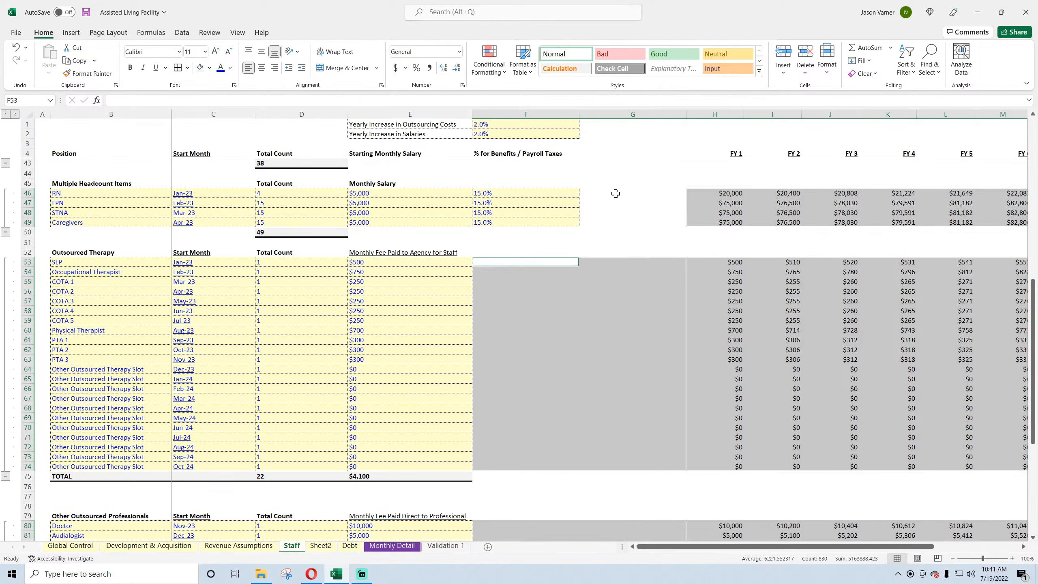
drag(616, 194, 612, 220)
scroll(643, 319, up, 13)
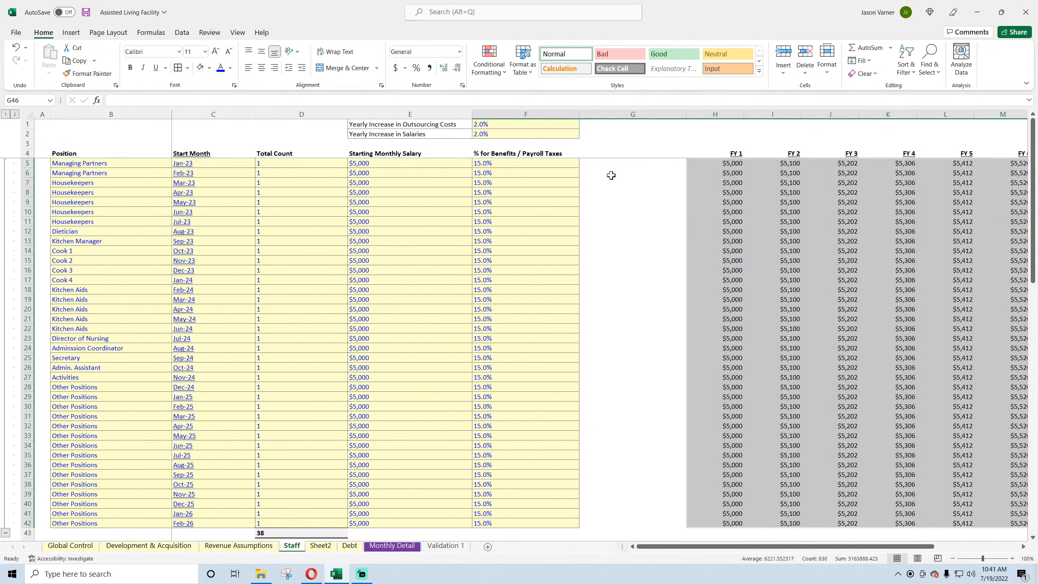
drag(609, 169, 631, 519)
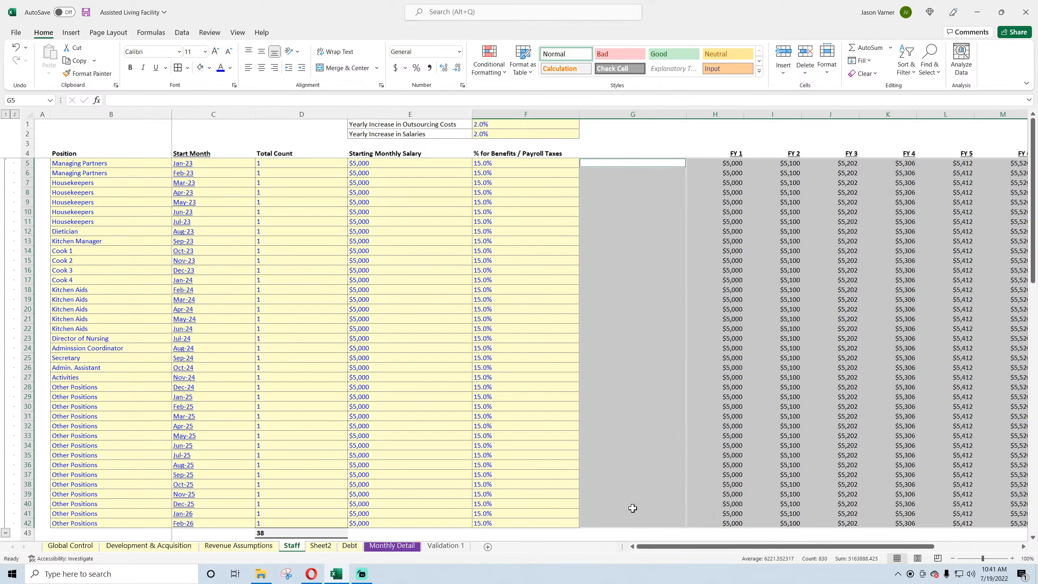
scroll(625, 482, down, 4)
click(180, 69)
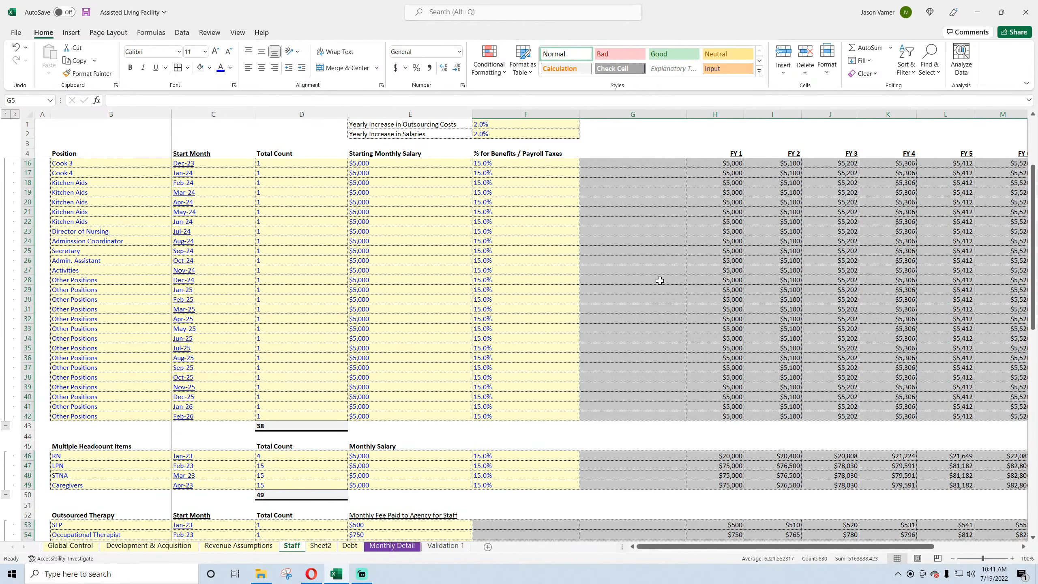
click(660, 281)
- Check the new borders down the Staff sheet and save the workbook
scroll(666, 368, up, 4)
mouse_move(661, 546)
mouse_down()
mouse_move(757, 548)
mouse_move(649, 548)
mouse_move(661, 547)
mouse_up()
scroll(393, 286, down, 20)
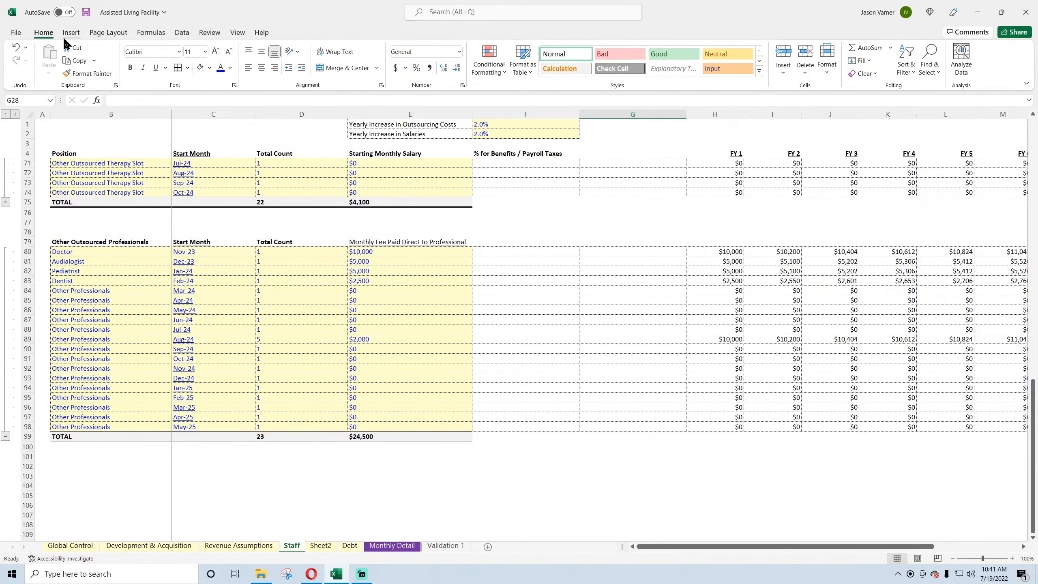
click(87, 13)
scroll(542, 461, up, 20)
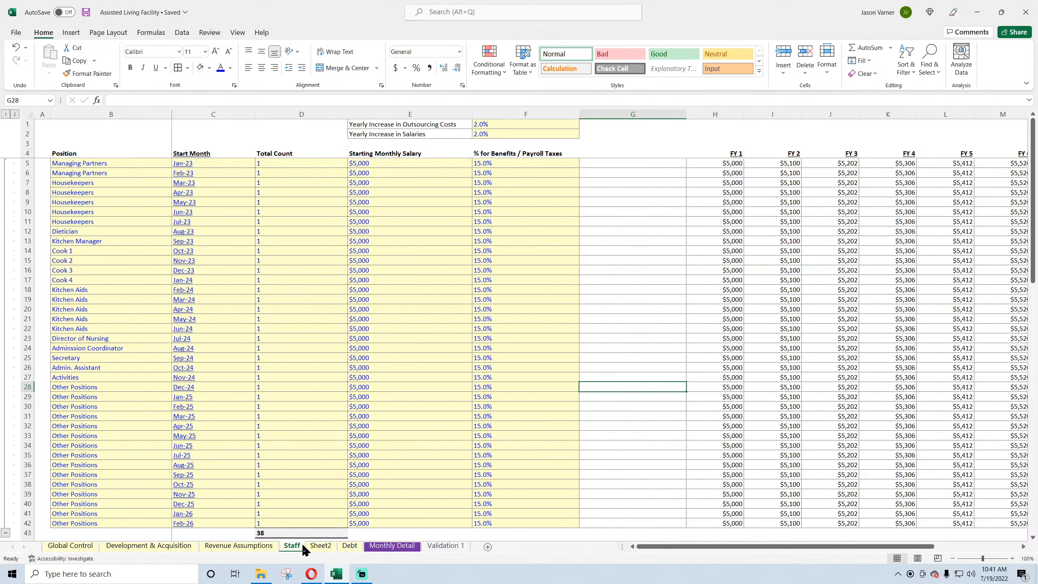
- Rename Sheet2 as Other Costs
click(320, 546)
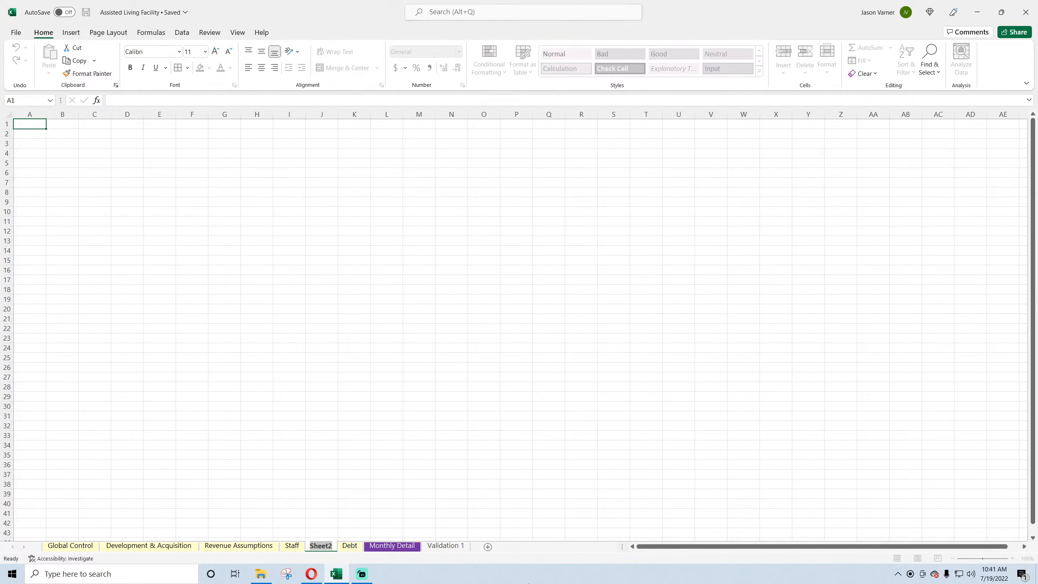
text(Fixed C)
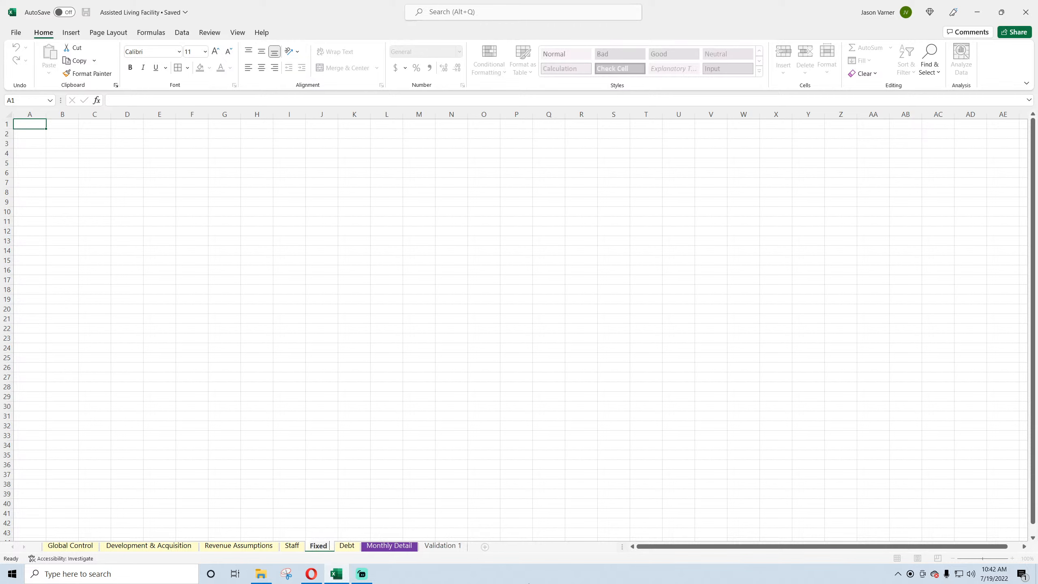
key(BackSpace)
key(BackSpace)
key(BackSpace)
key(BackSpace)
key(BackSpace)
key(BackSpace)
key(BackSpace)
text(Other Costs)
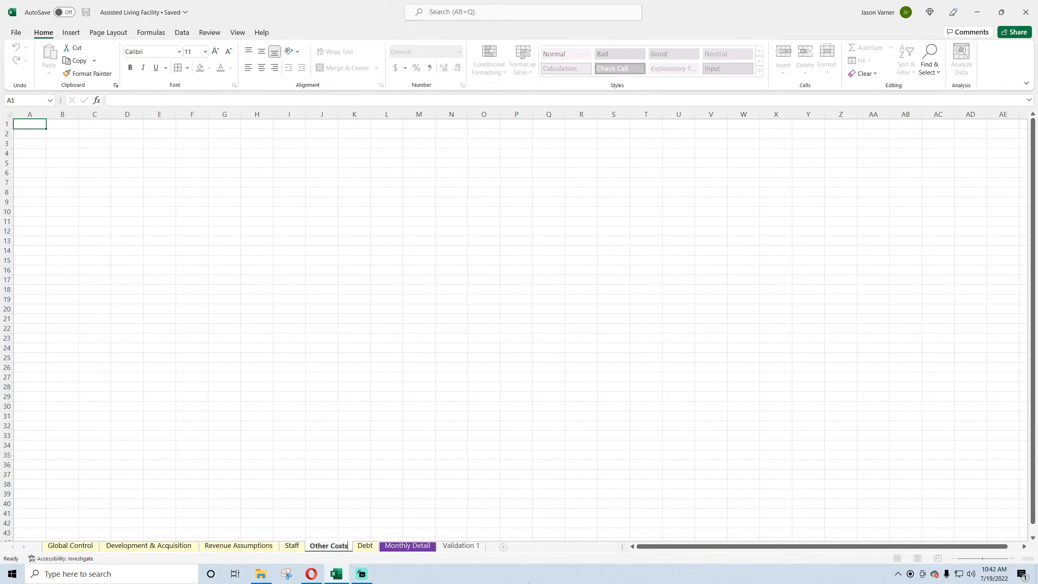
key(Return)
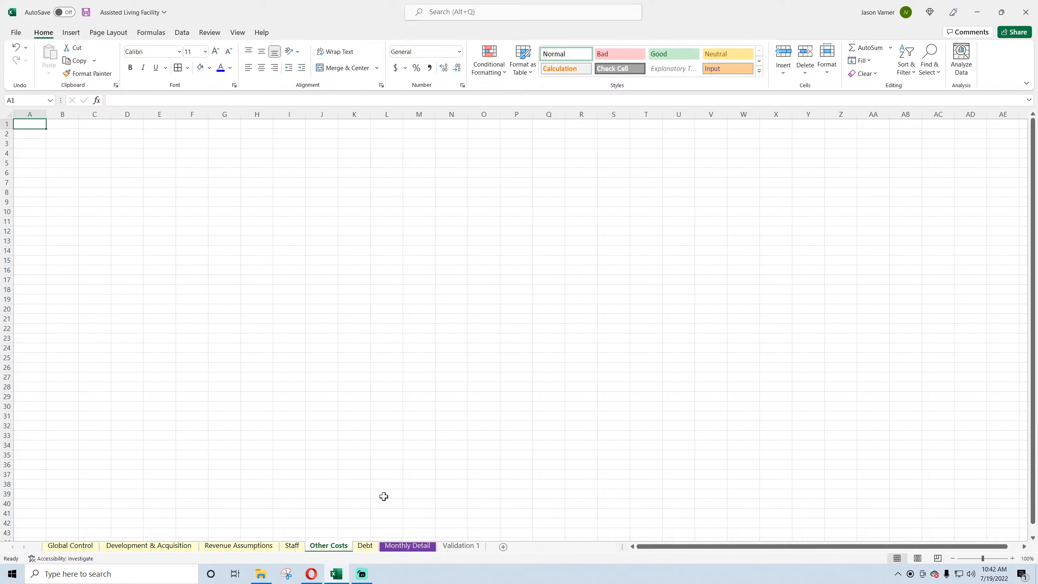
- Copy the position, start month, count and salary table in B4:E42 of Staff to cell B3 of the Other Costs sheet
click(321, 502)
click(292, 546)
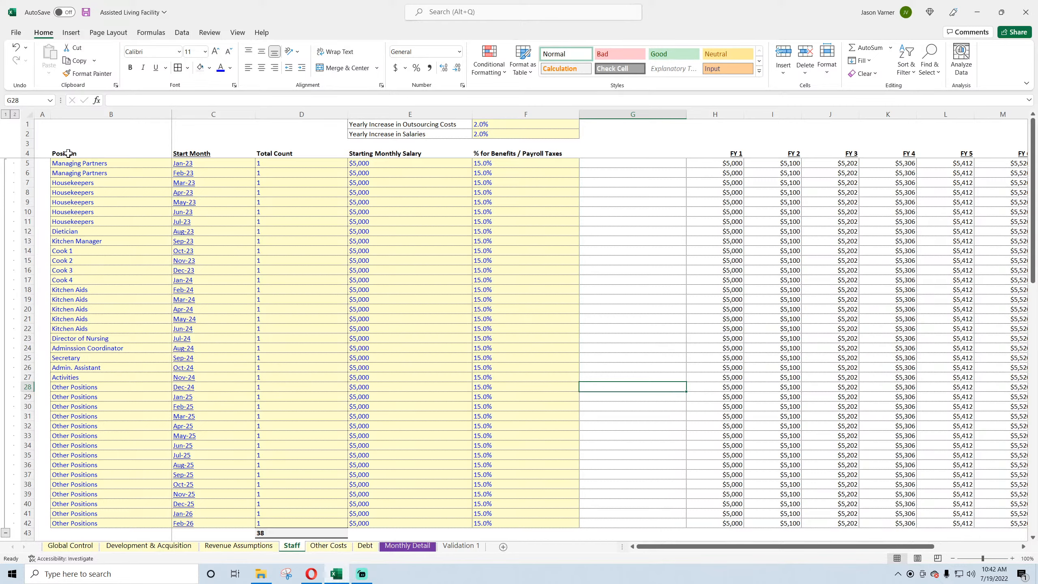
drag(68, 153, 395, 521)
right_click(99, 207)
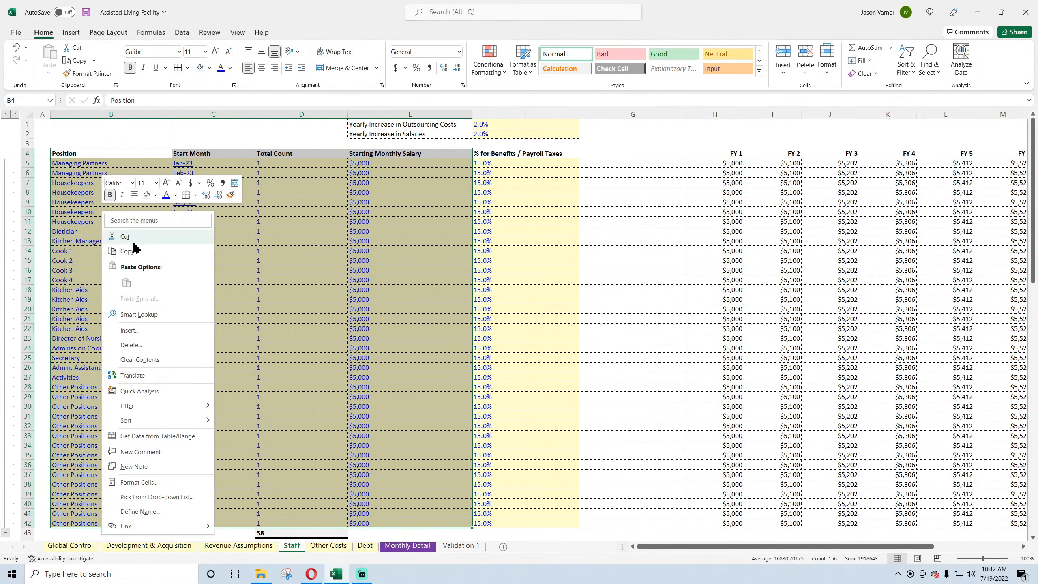
click(122, 245)
click(330, 546)
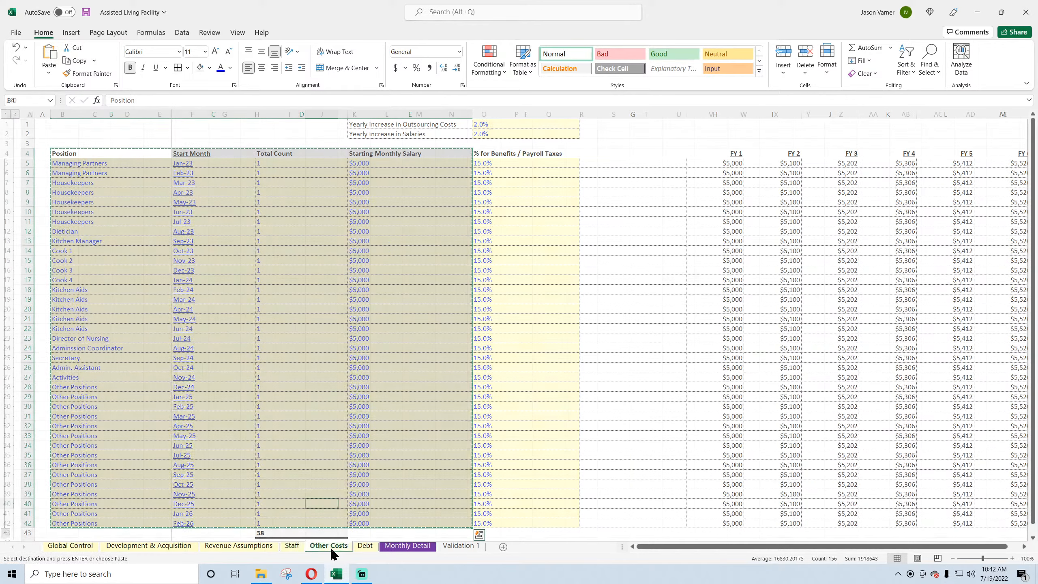
right_click(58, 144)
click(85, 215)
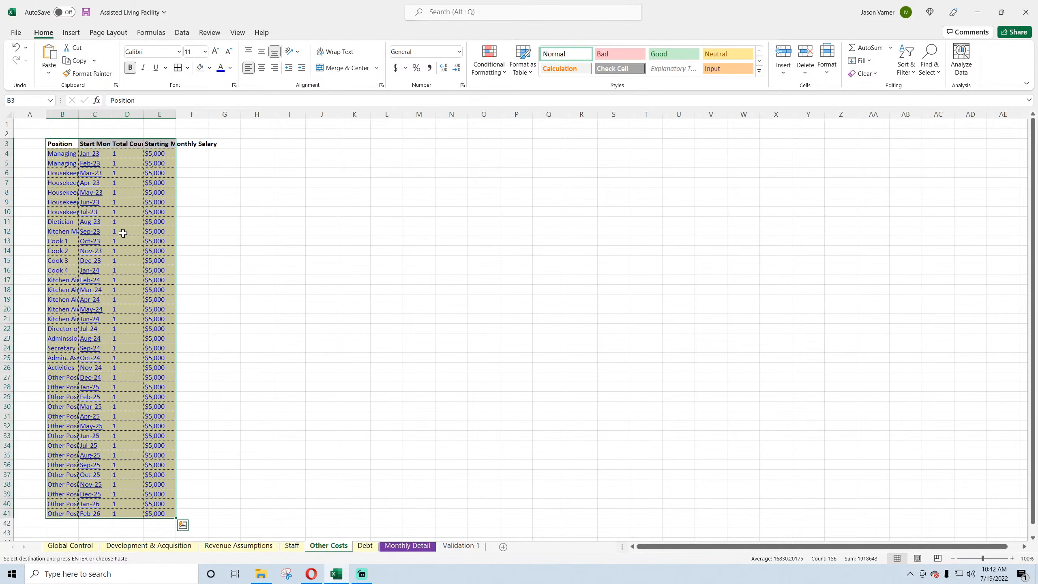
- Hide the gridlines on the Other Costs sheet and widen column B to fit the position names
click(239, 34)
click(288, 182)
drag(79, 114, 186, 116)
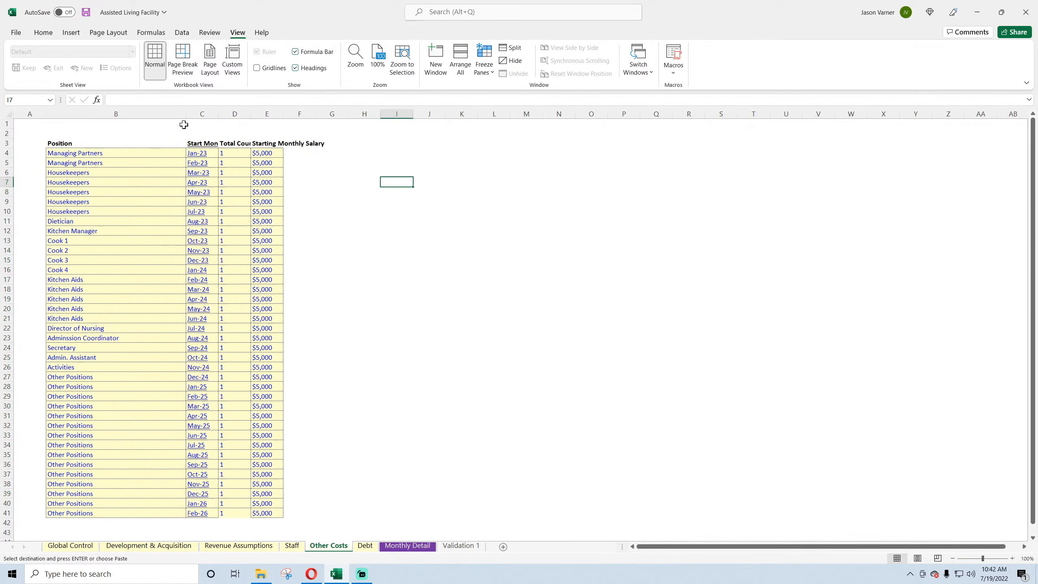
- Narrow column A of the Other Costs sheet and change the header in B3 to Expense Items
drag(44, 117, 24, 118)
click(52, 142)
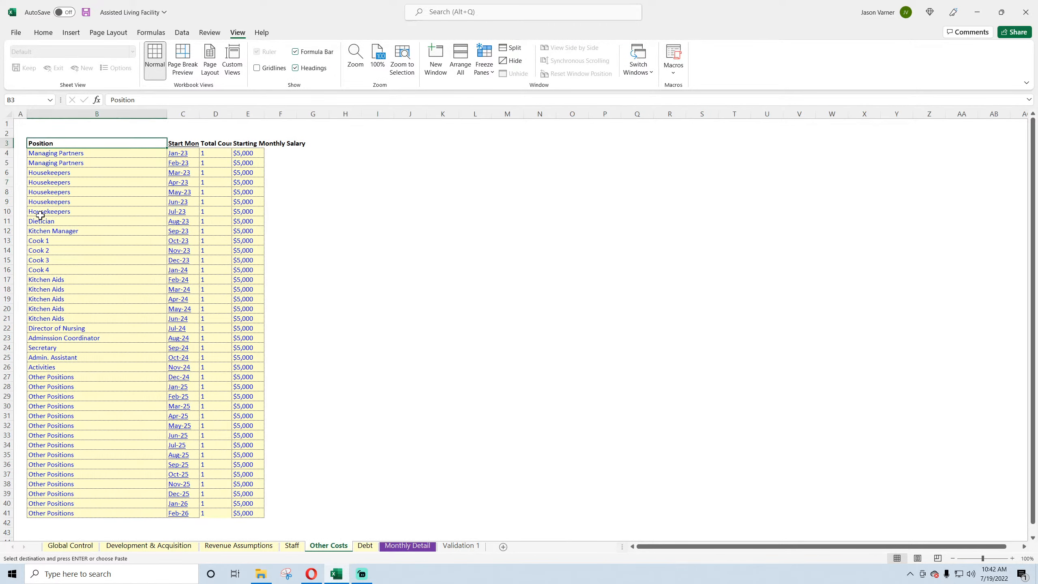
text(Expense Items)
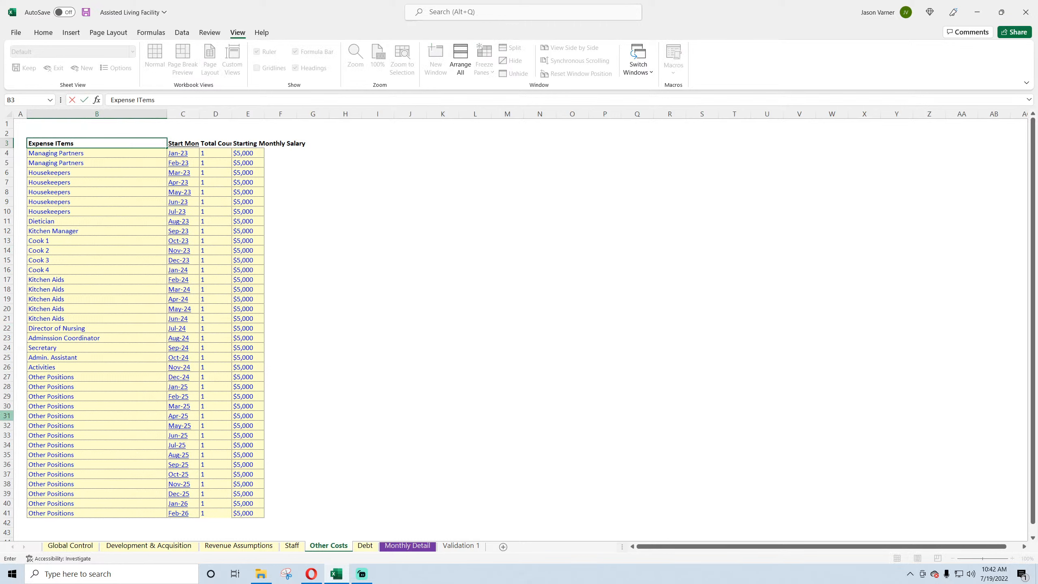
key(Return)
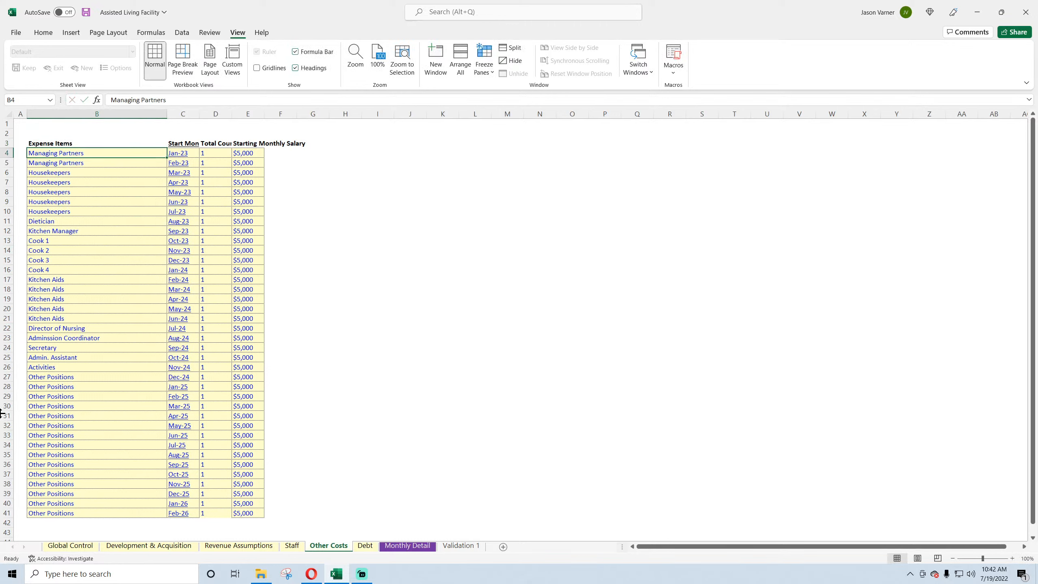
- Widen column C to fit the Start Month header and clear everything in the Total Count column D
drag(196, 115, 235, 116)
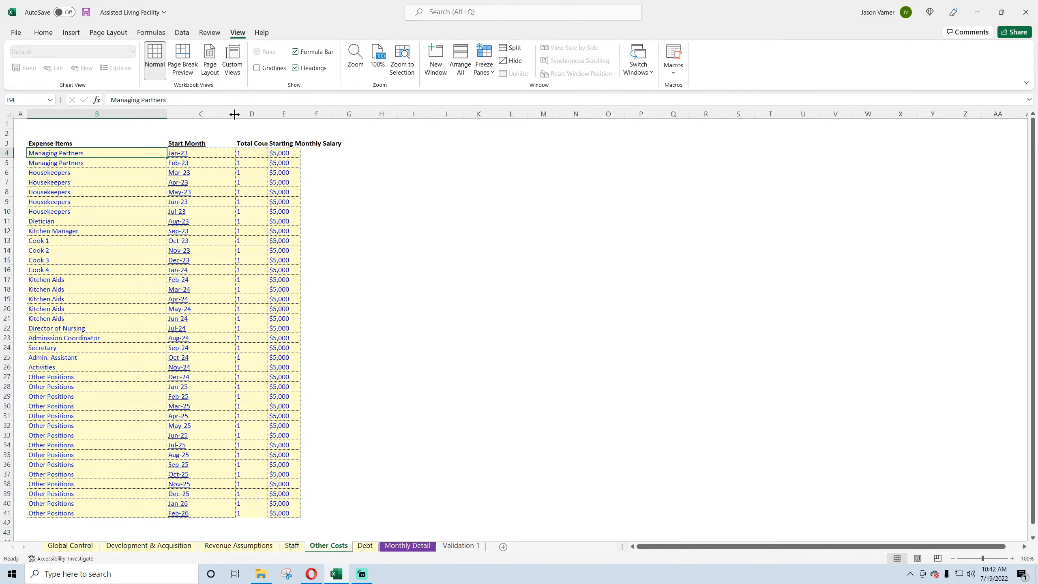
right_click(253, 116)
click(44, 33)
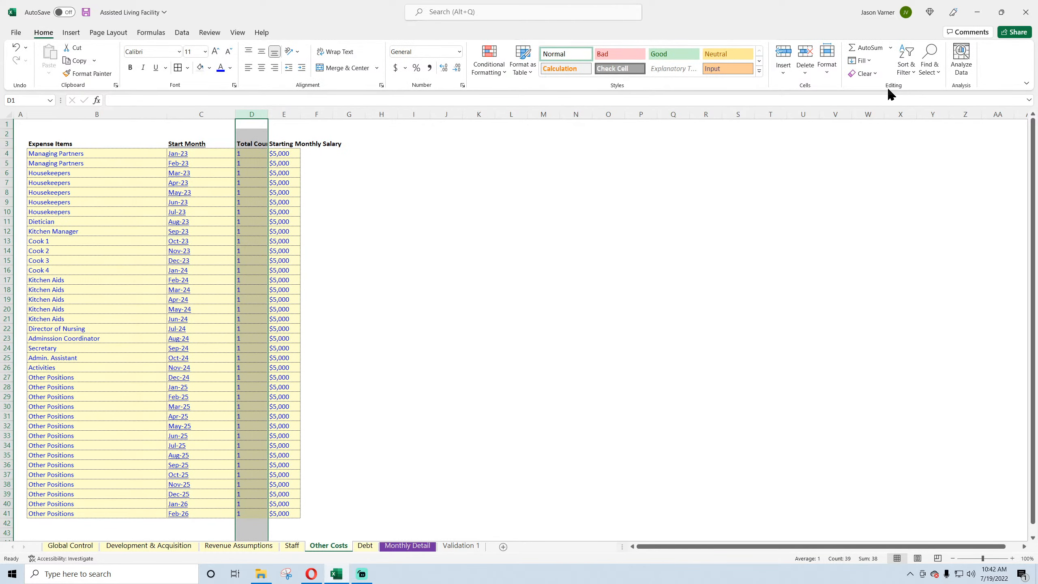
click(862, 74)
click(872, 87)
click(478, 241)
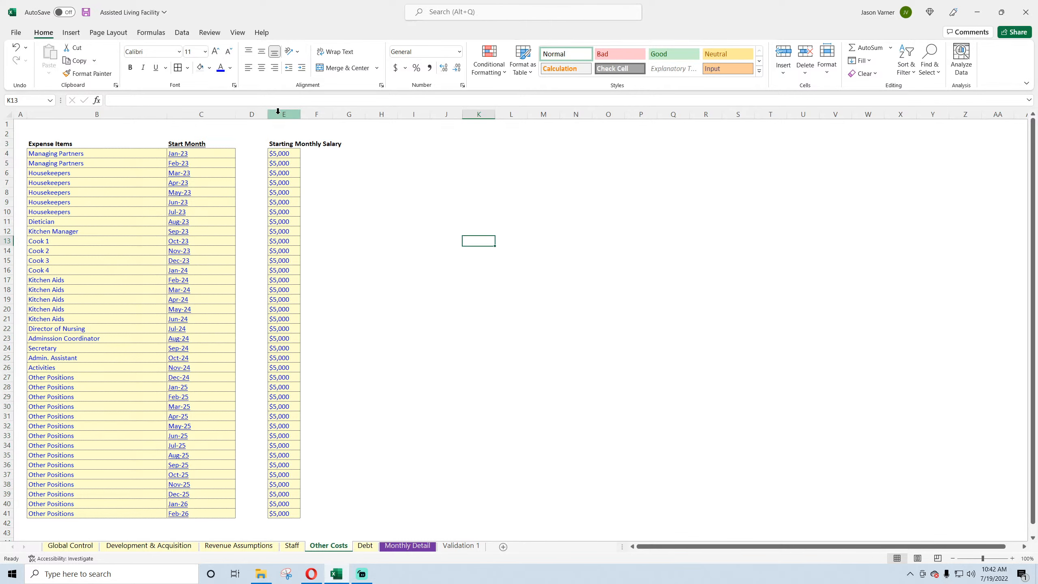
- Move the Starting Monthly Salary column from E into the emptied column D and widen it to fit its header
click(278, 111)
drag(270, 128, 266, 123)
double_click(268, 113)
- Enter Utilities, Legal Fees and Food Costs as the first three expense items in B4:B6
click(94, 153)
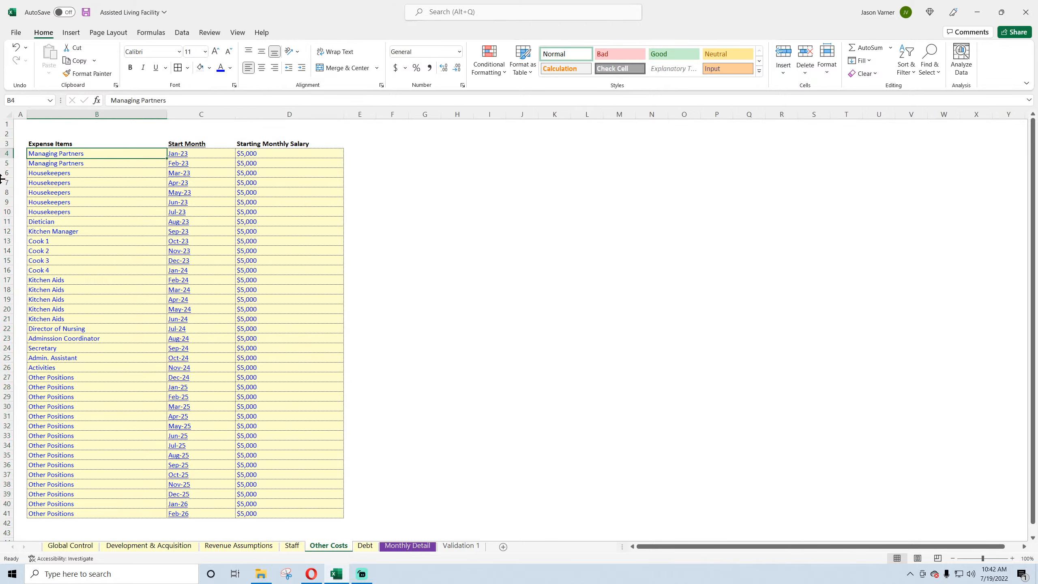
text(Utili)
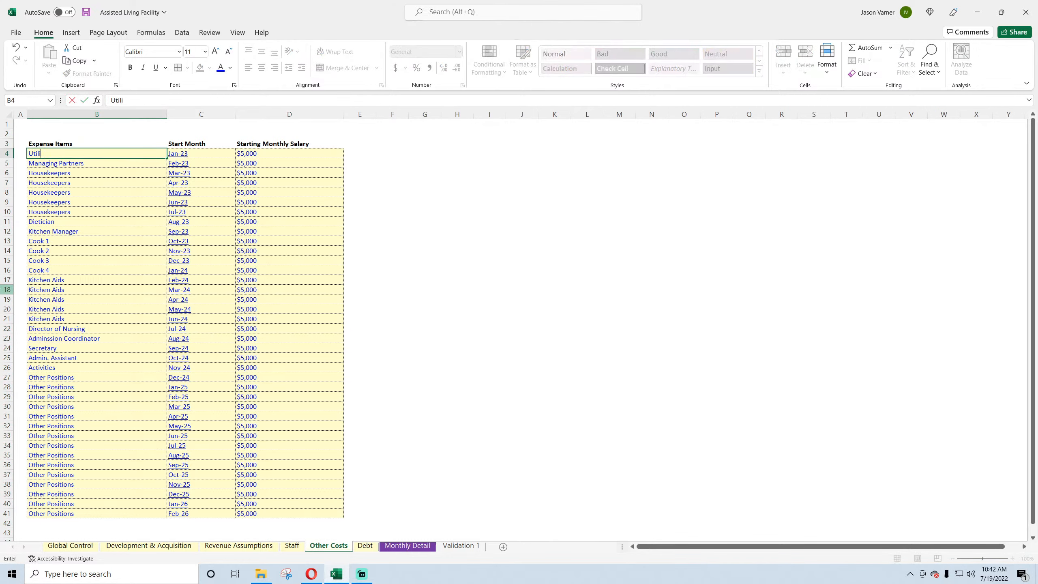
text(ties)
key(Return)
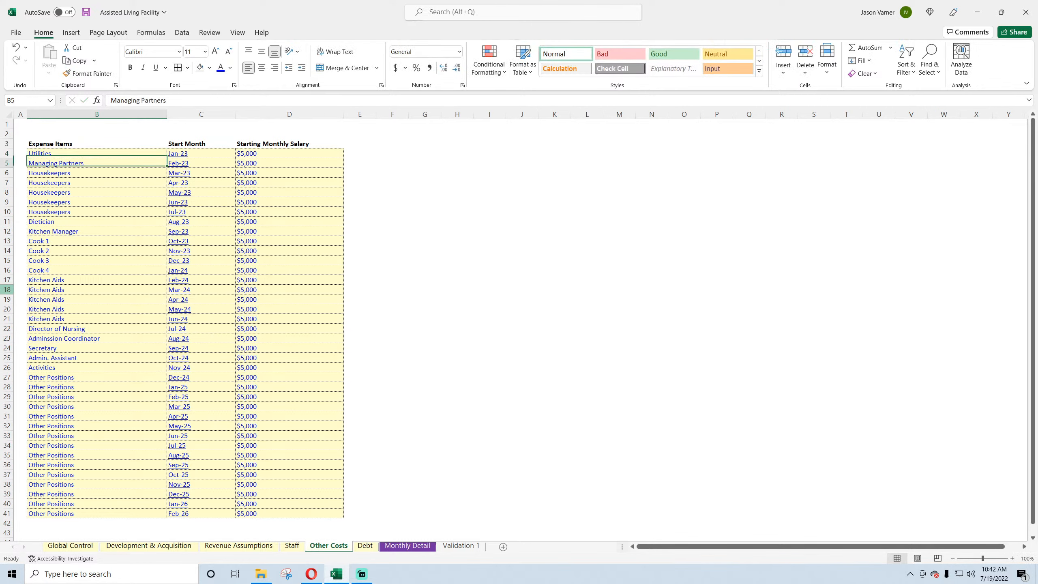
text(Legal Fees)
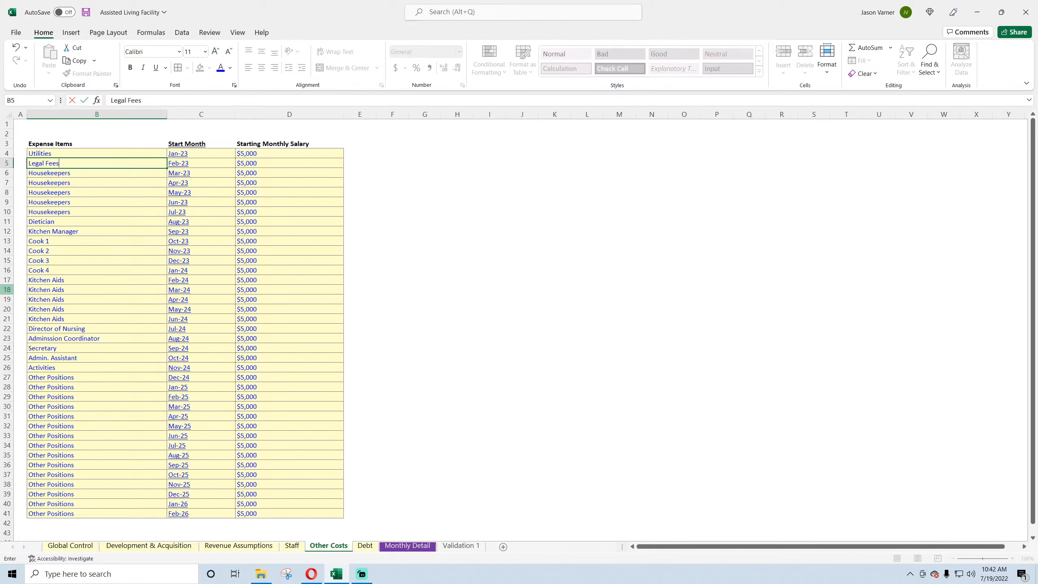
key(Return)
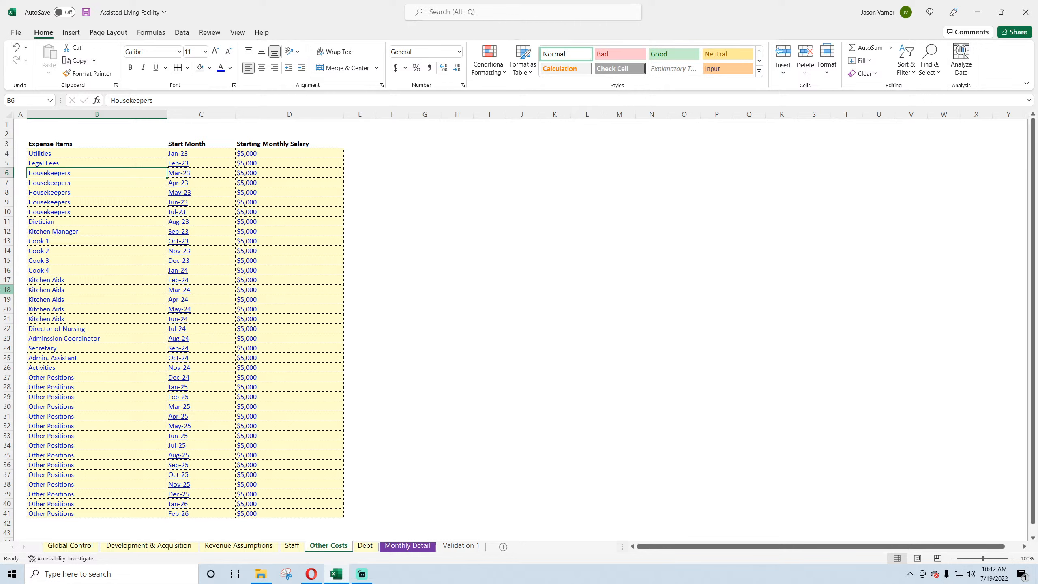
text(Food Costs)
key(Return)
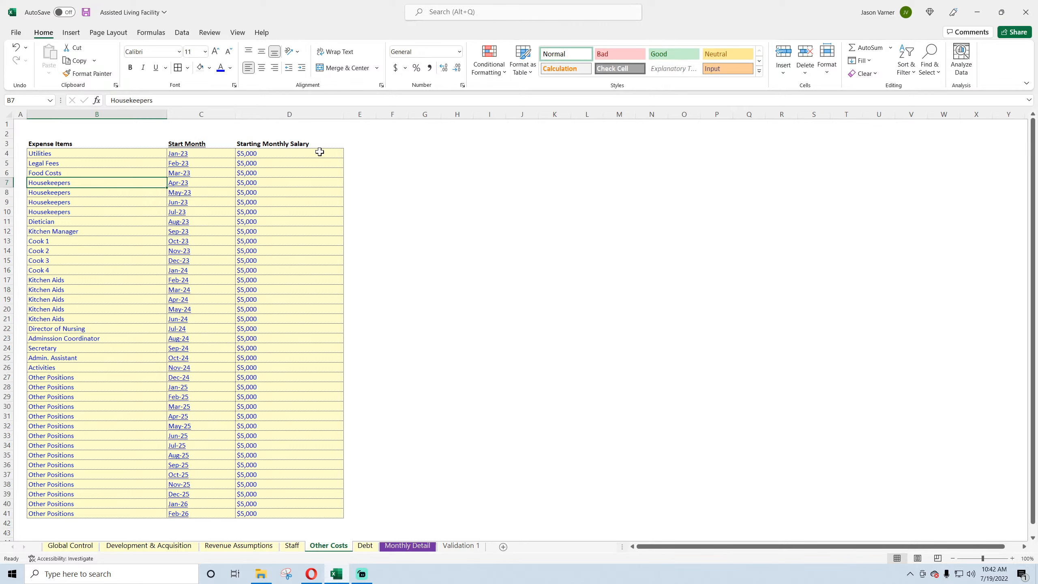
- Change the header in D3 to Starting Monthly Cost
click(310, 145)
text(Starting Monthly)
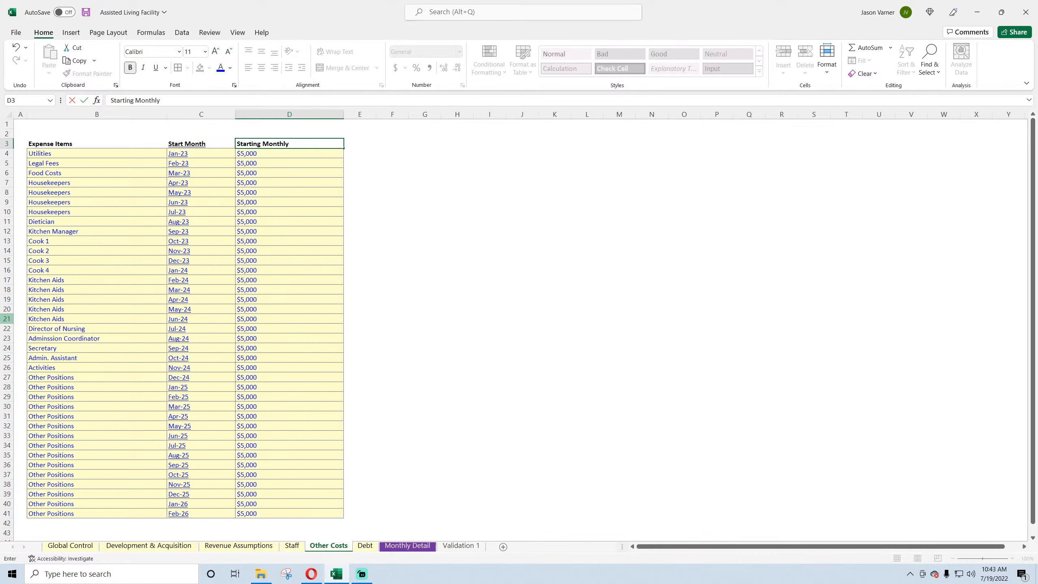
text( Cost)
key(Return)
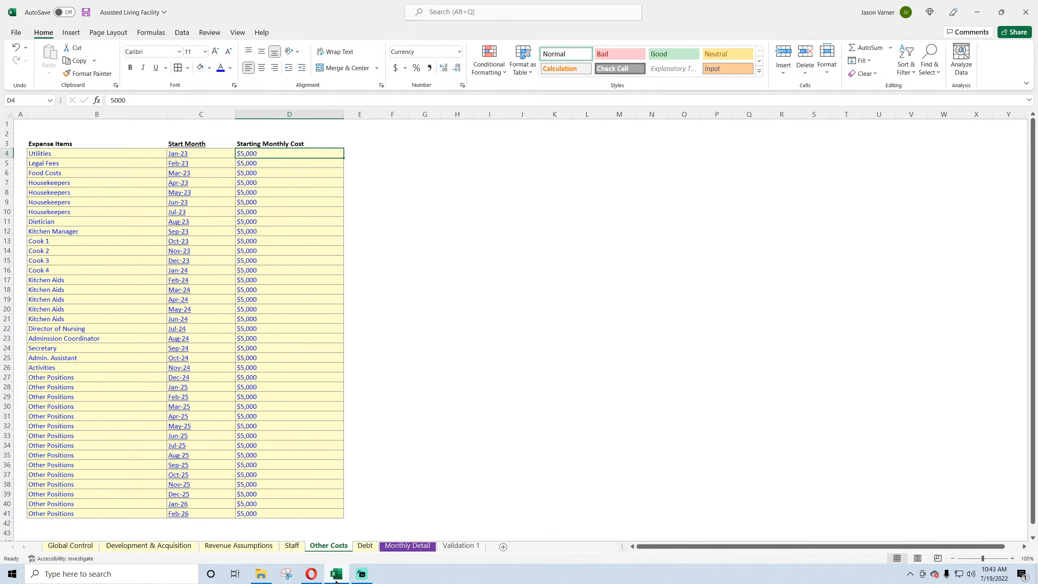
- Copy the Yearly Increase in Outsourcing Costs label and its percentage from E1:F1 of Staff to E1 of Other Costs
click(292, 545)
drag(482, 124, 454, 125)
right_click(454, 127)
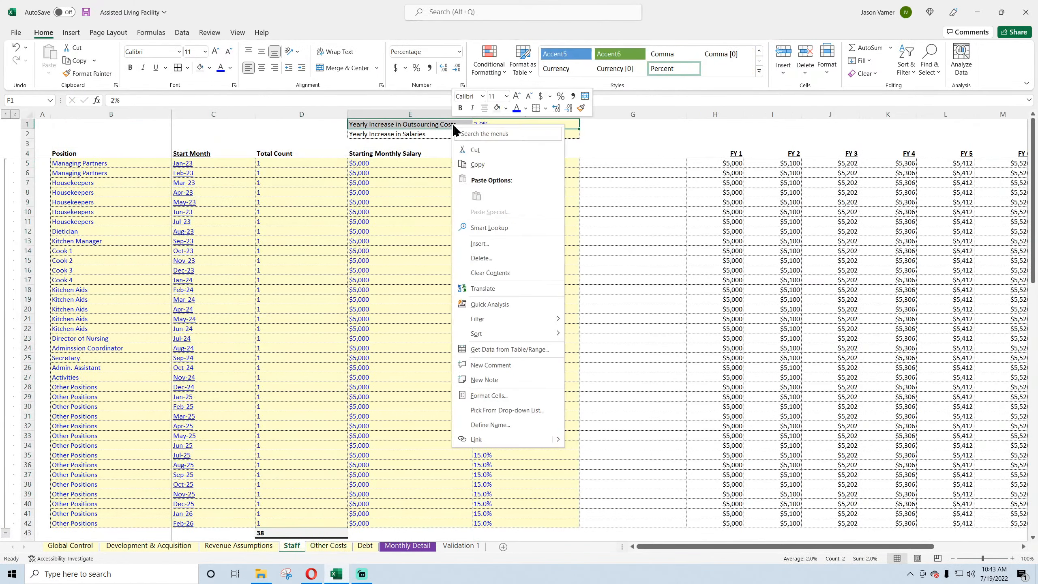
click(477, 164)
click(328, 545)
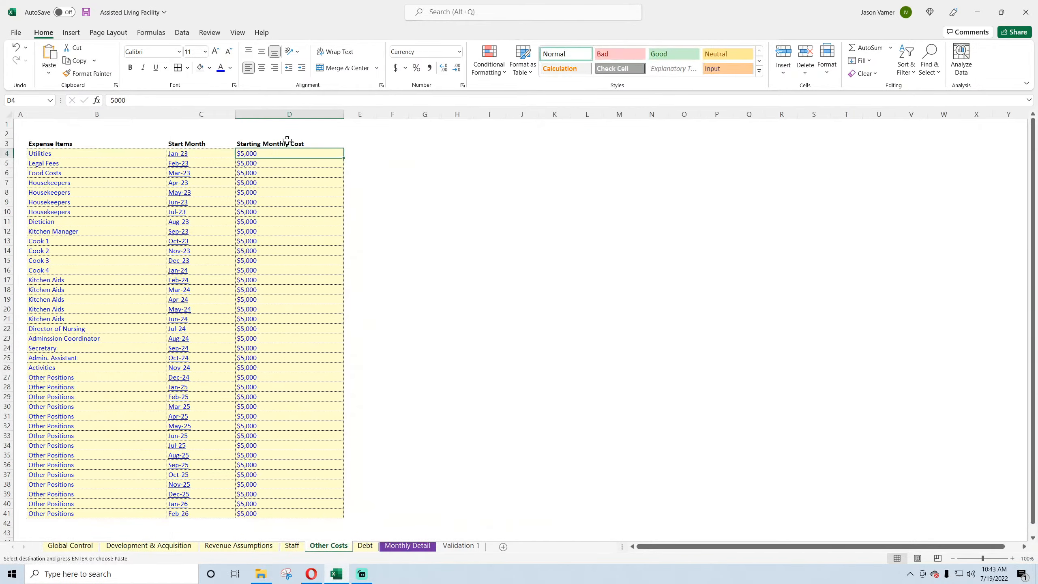
right_click(375, 126)
click(389, 193)
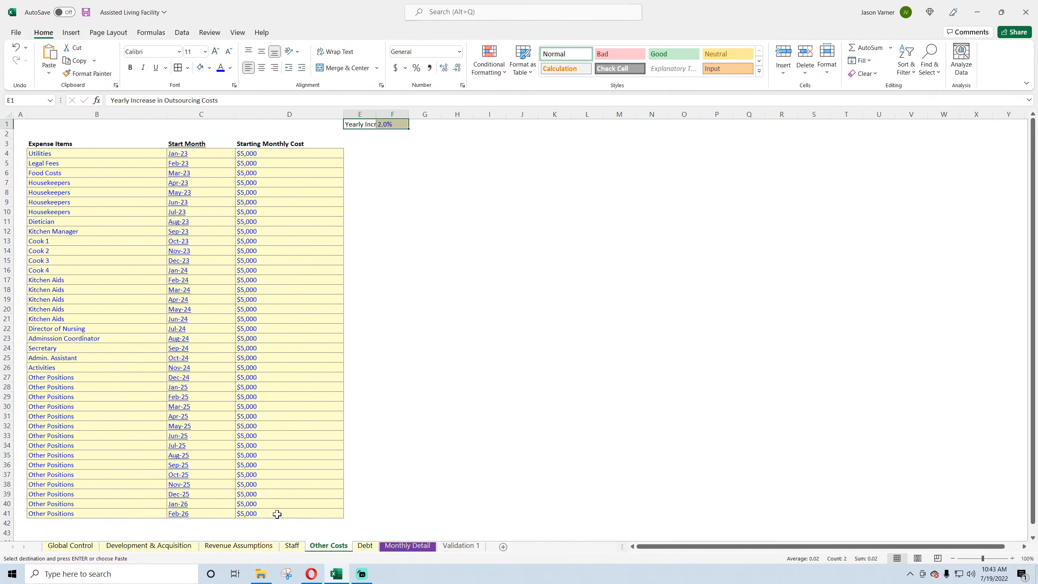
- Copy the FY 1 to FY 10 headers and first row of yearly formulas from Staff to cell F3 of Other Costs
click(292, 545)
drag(725, 154, 939, 169)
right_click(939, 174)
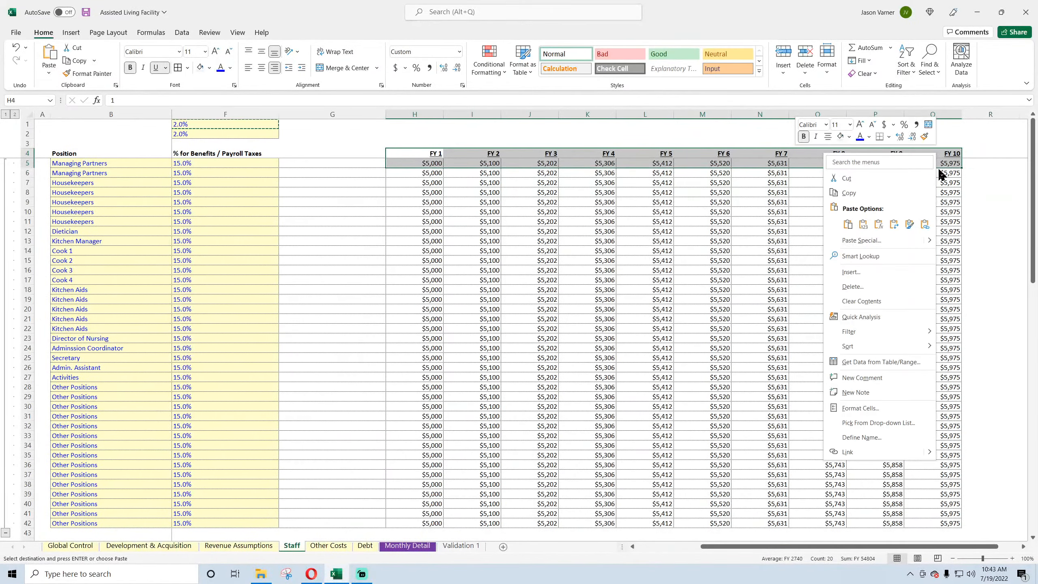
click(848, 193)
click(328, 545)
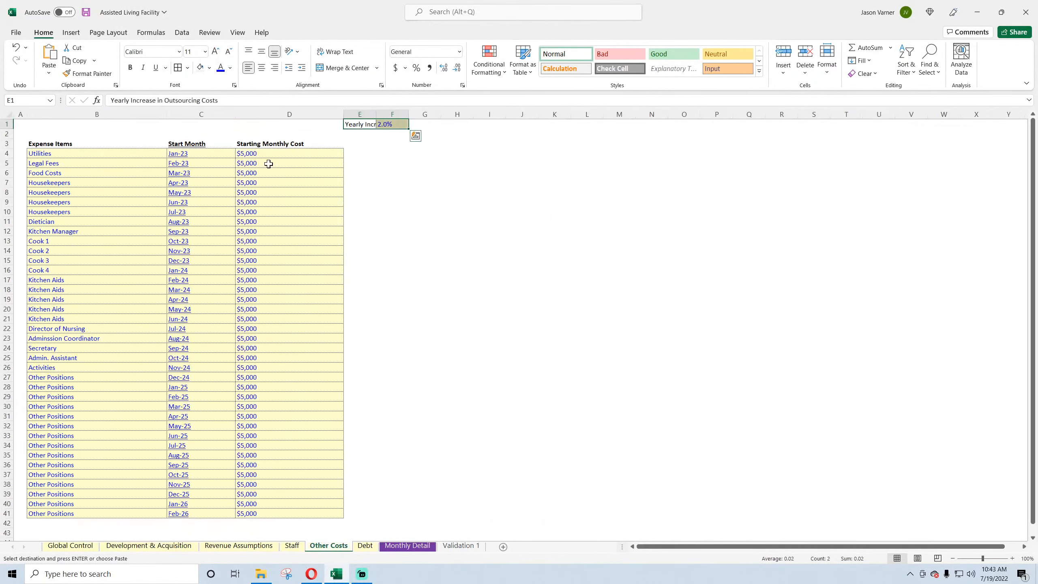
right_click(391, 143)
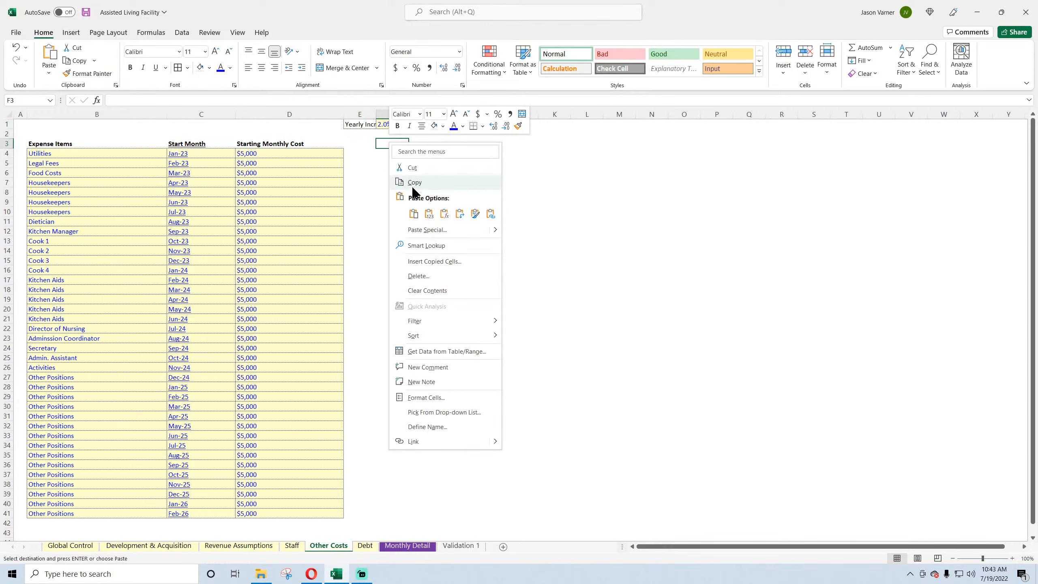
click(413, 213)
click(425, 199)
- Link the FY 1 cost of the Utilities row in F4 to its starting monthly cost with =D4
click(395, 153)
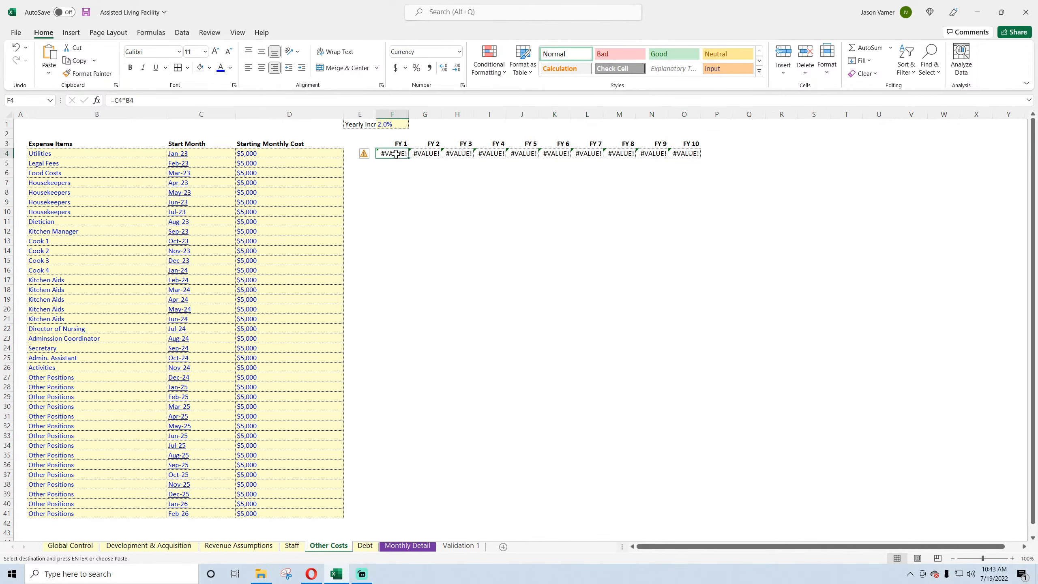
text(=)
click(291, 152)
key(Return)
click(430, 154)
text(=)
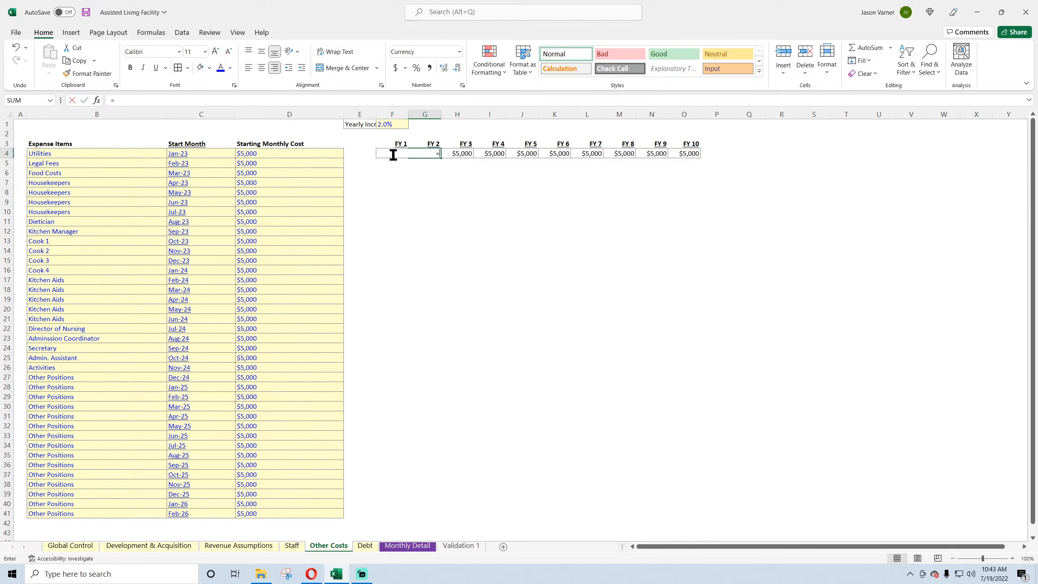
key(BackSpace)
key(Return)
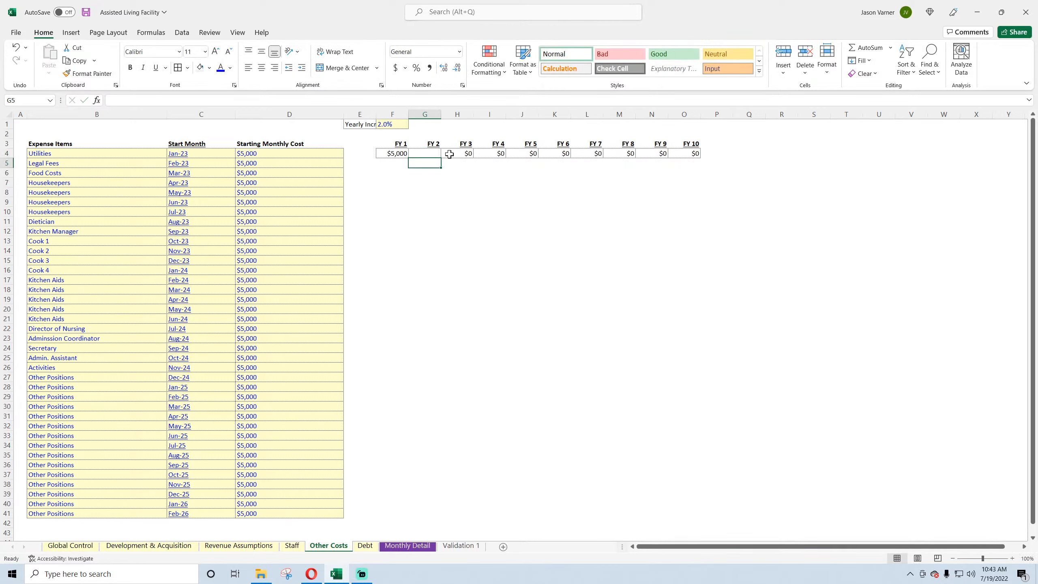
click(14, 47)
- Change the FY 2 formula in G4 to =F4*(1+$F$1), and fill the yearly formulas across to FY 10 and down to row 41
double_click(426, 152)
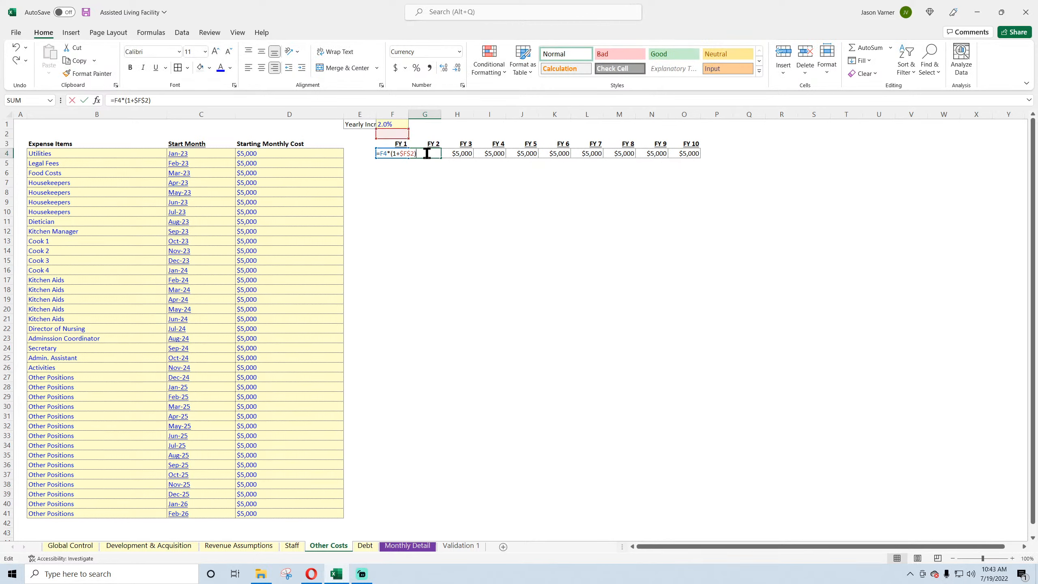
key(Return)
click(433, 153)
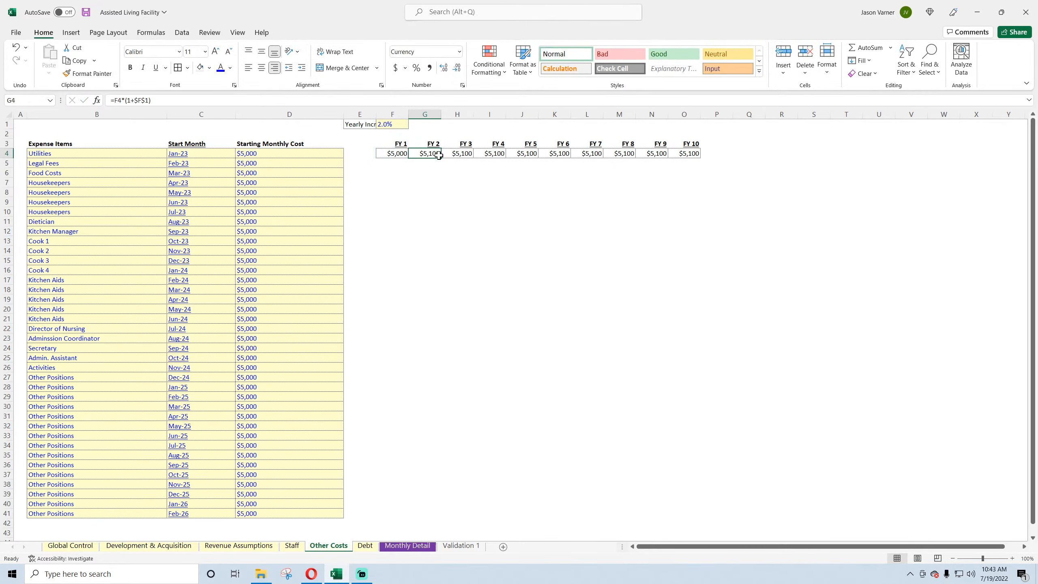
drag(440, 157, 714, 165)
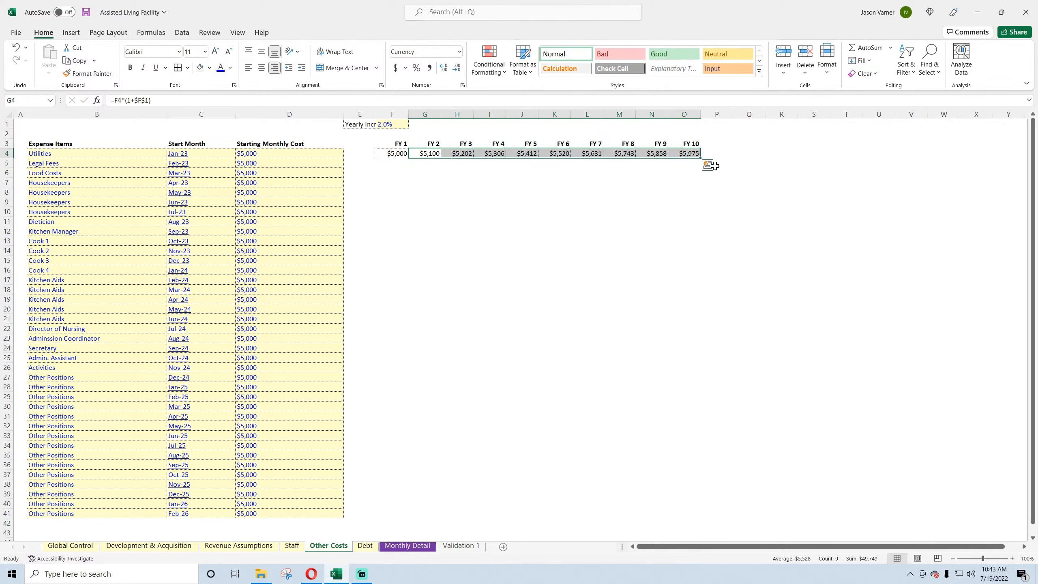
drag(399, 153, 678, 516)
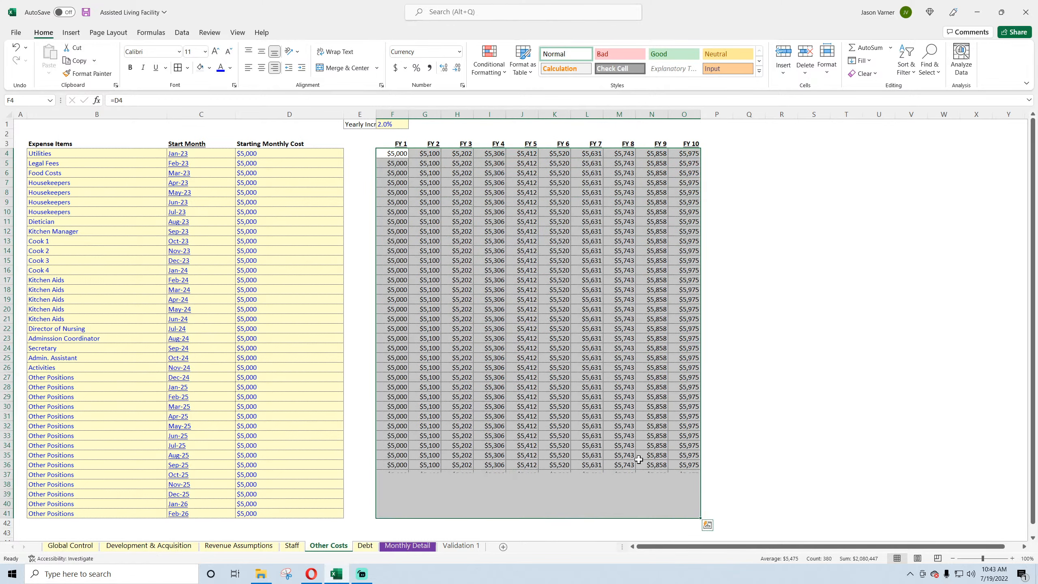
click(468, 272)
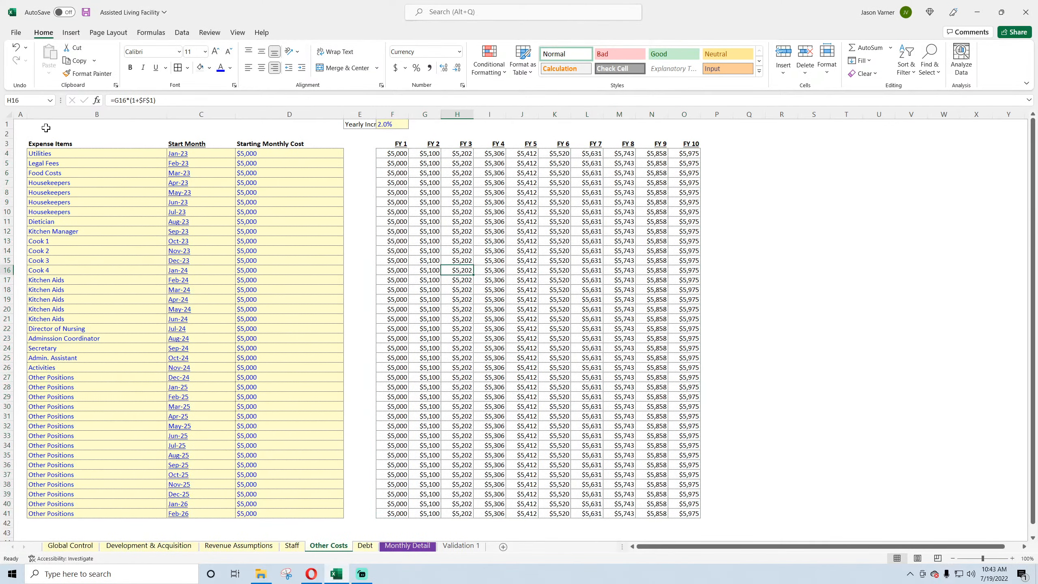
- Add the title Other Fixed Costs in B1 and format it bold at font size 16
click(43, 144)
click(45, 125)
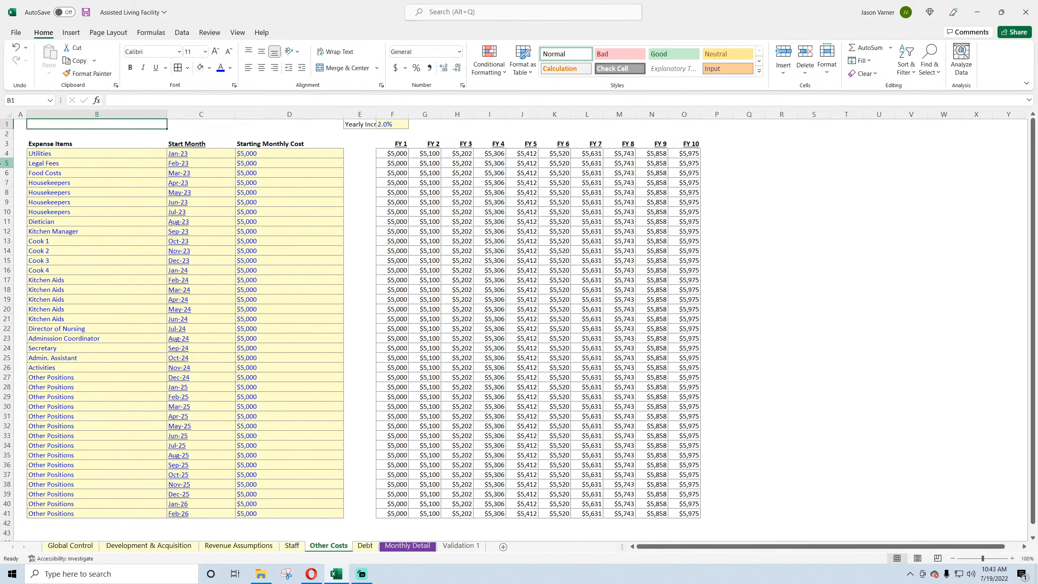
text(Other fixed Costs)
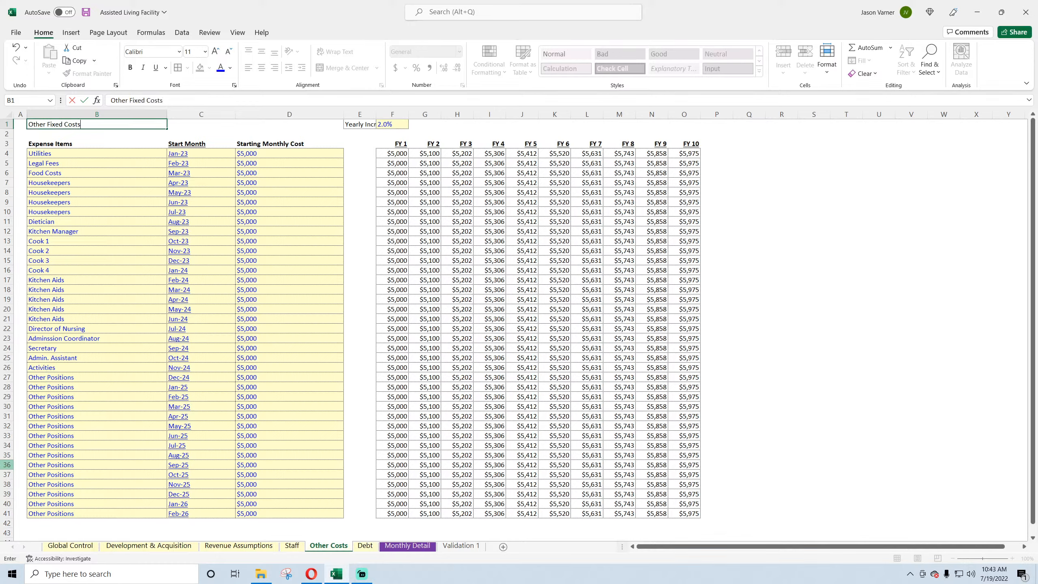
key(Return)
click(68, 124)
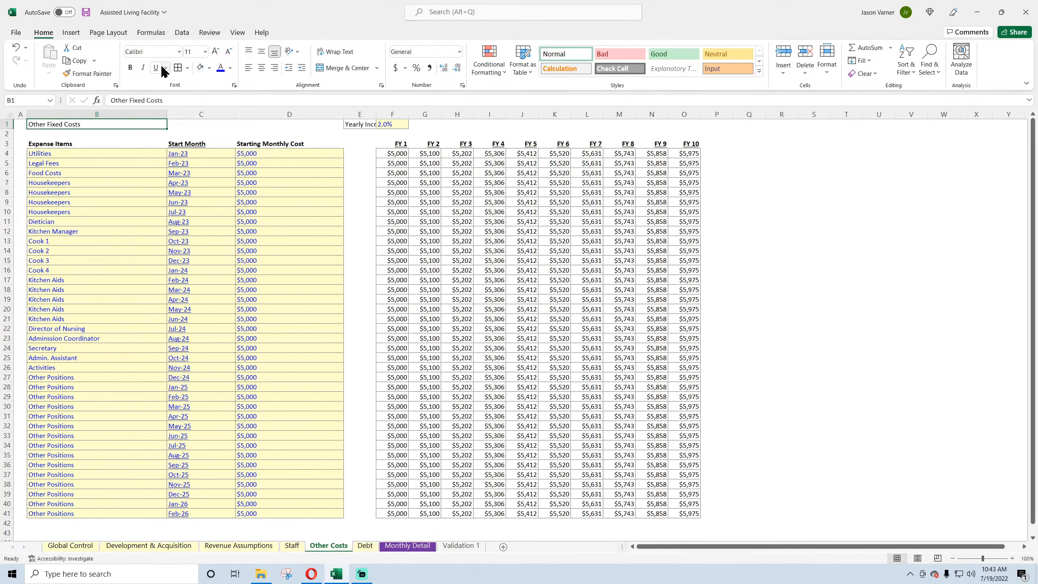
click(130, 67)
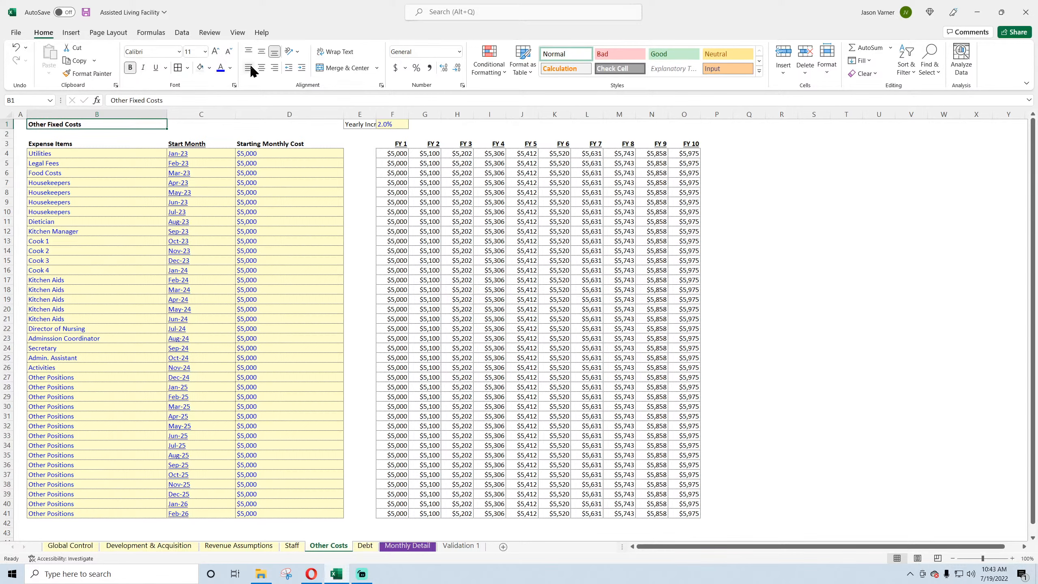
click(205, 51)
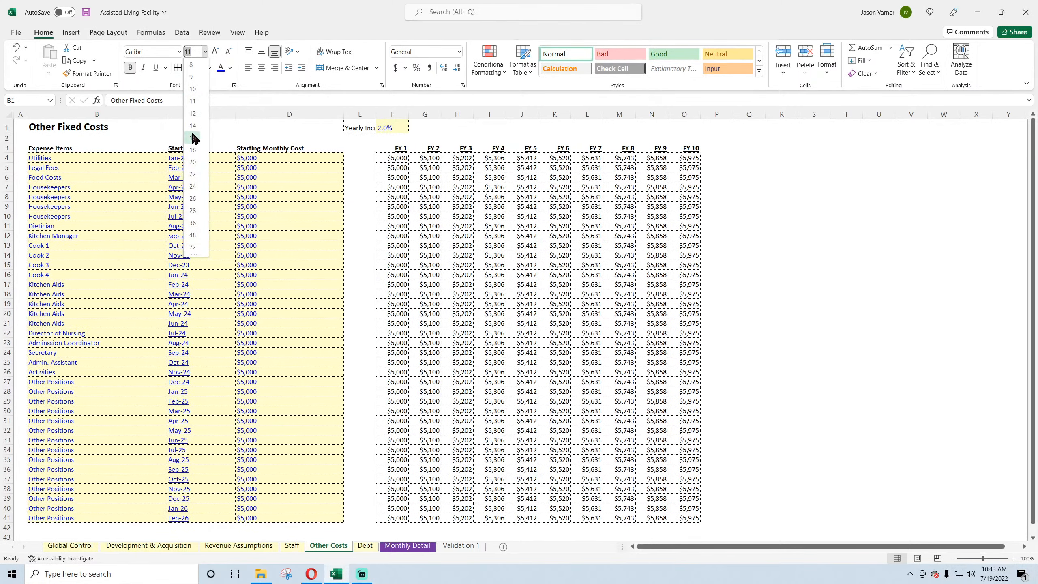
click(111, 205)
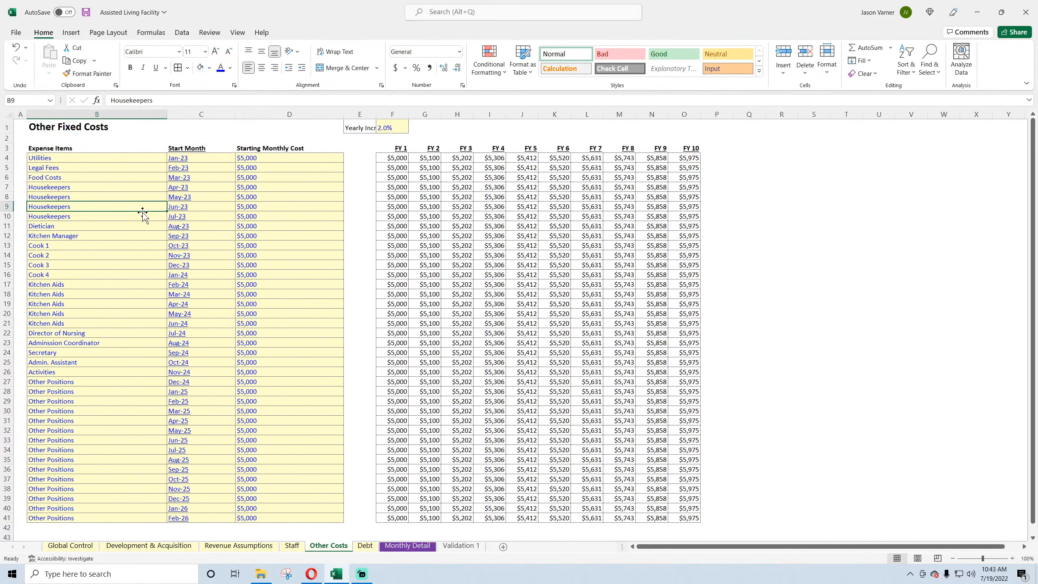
- Freeze the panes at cell E4 so the header rows and columns A to D stay in view
click(357, 159)
click(238, 32)
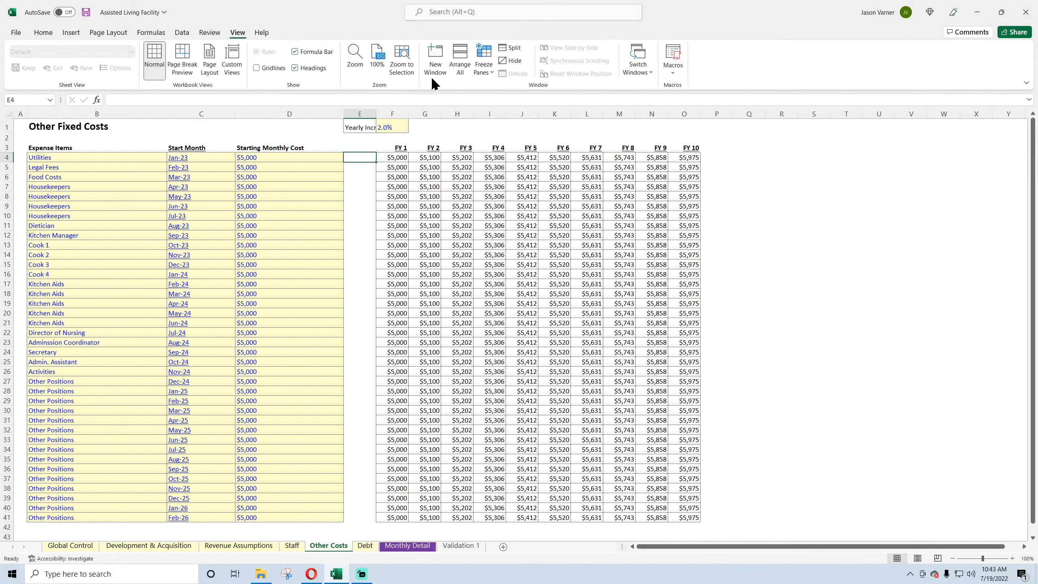
click(483, 61)
click(525, 96)
click(555, 245)
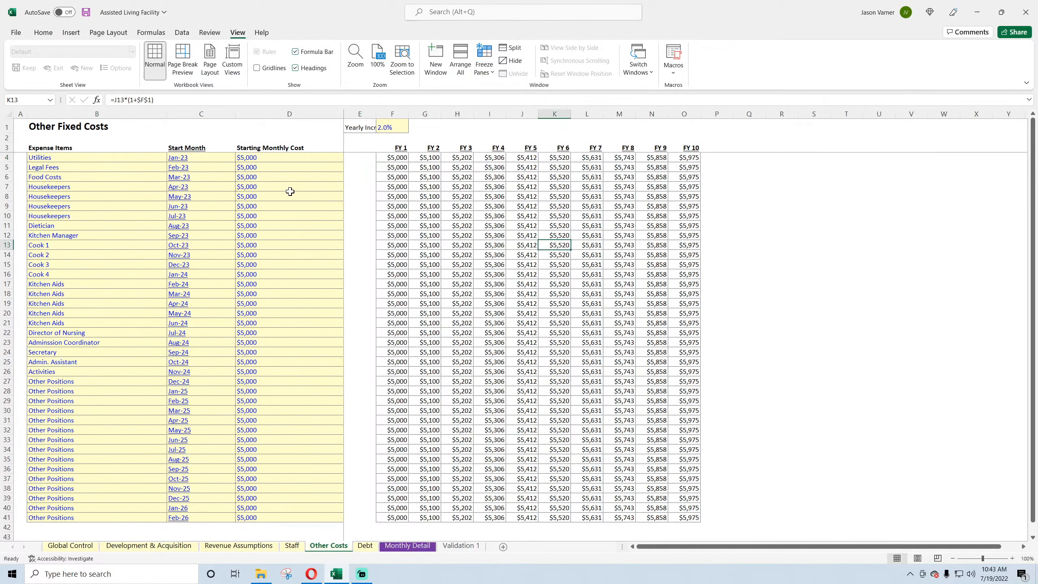
- Relabel E1 as Annual Expense Increase: and resize column E to fit the label
double_click(376, 112)
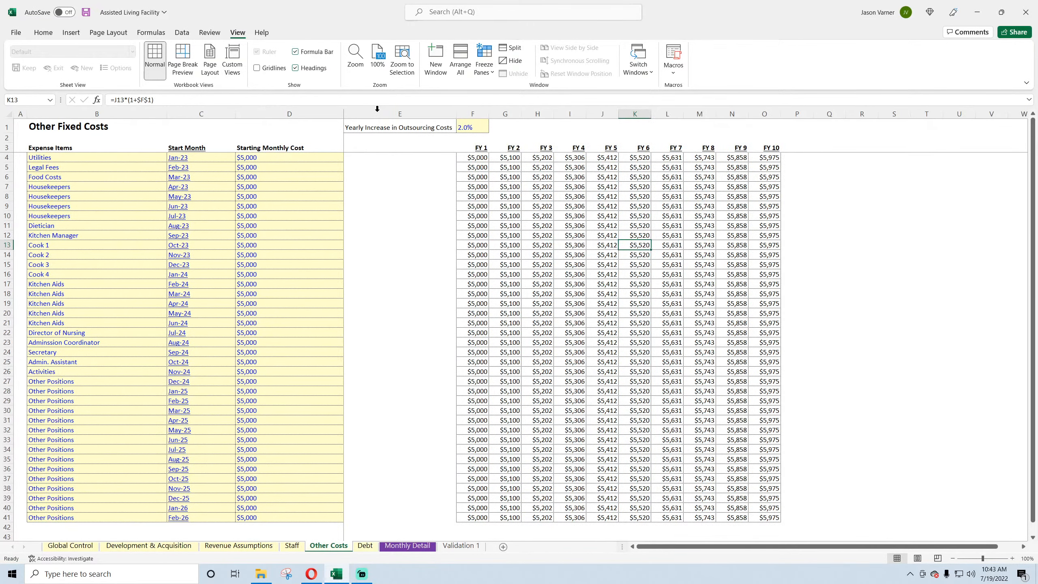
click(391, 125)
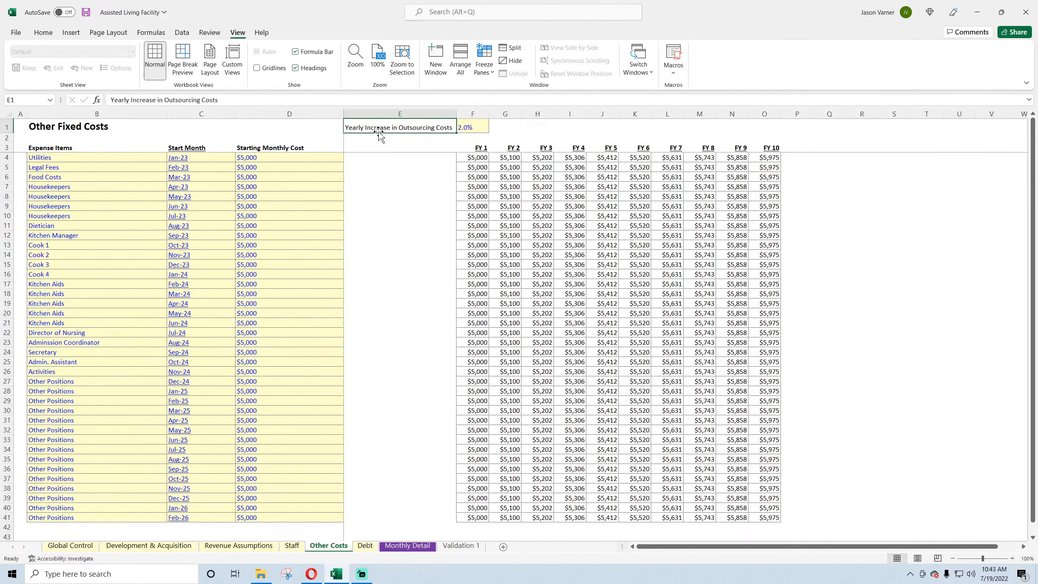
text(An)
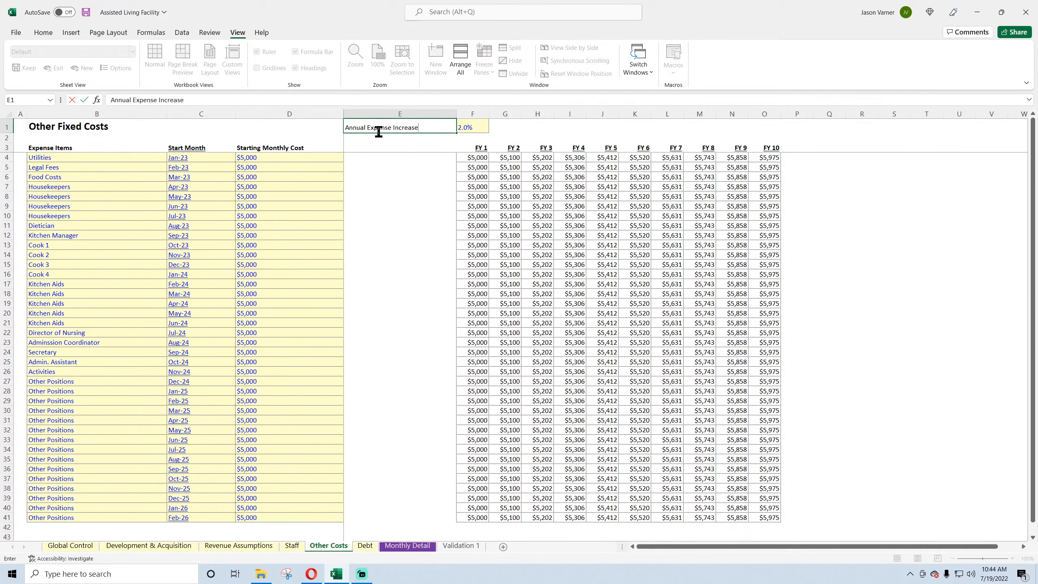
text(nual Expense Increase)
key(Return)
drag(456, 114, 424, 115)
double_click(417, 127)
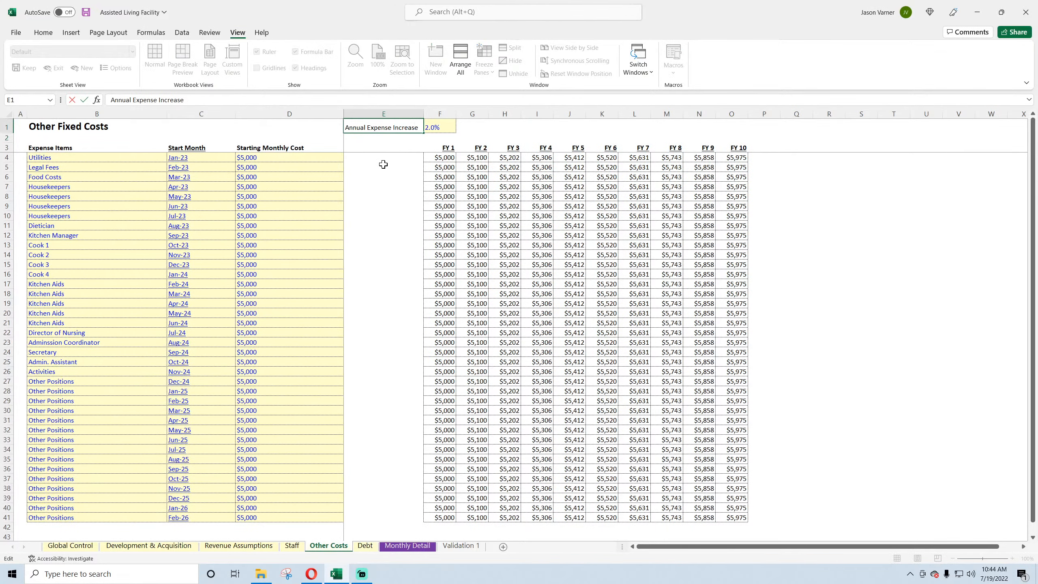
text(:)
key(Return)
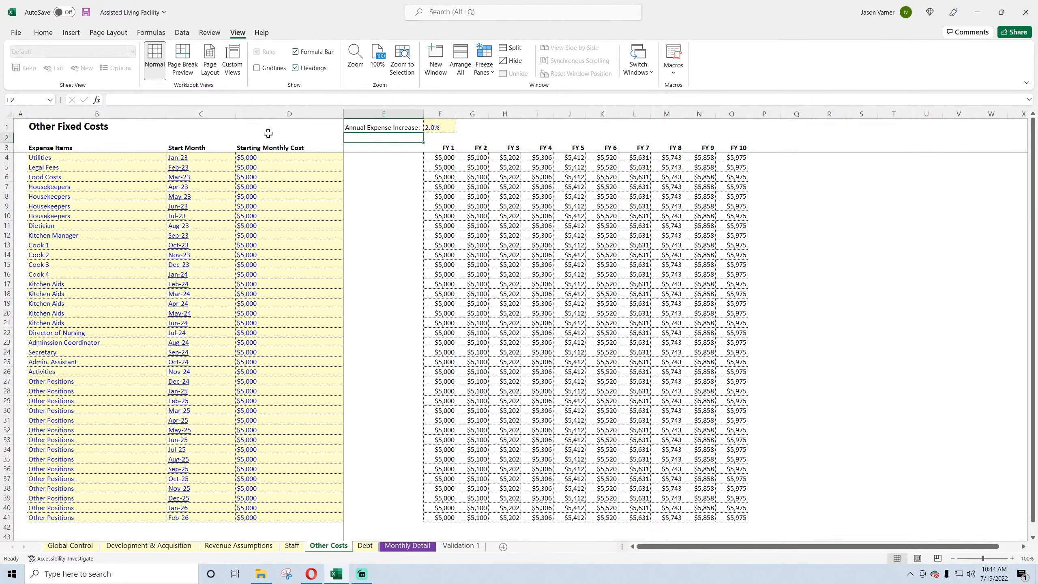
- Widen the Start Month column slightly
drag(235, 113, 246, 114)
click(212, 193)
scroll(90, 197, down, 1)
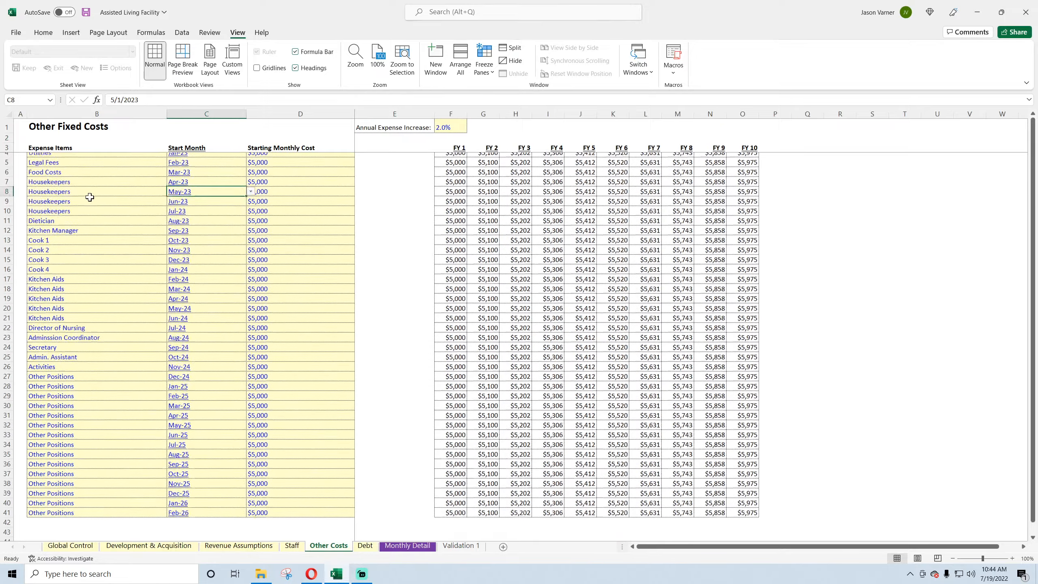
scroll(90, 197, up, 1)
- Enter Other Fixed Costs in B7, fill it down to B41 over the old position names, and save the workbook
click(61, 166)
click(56, 178)
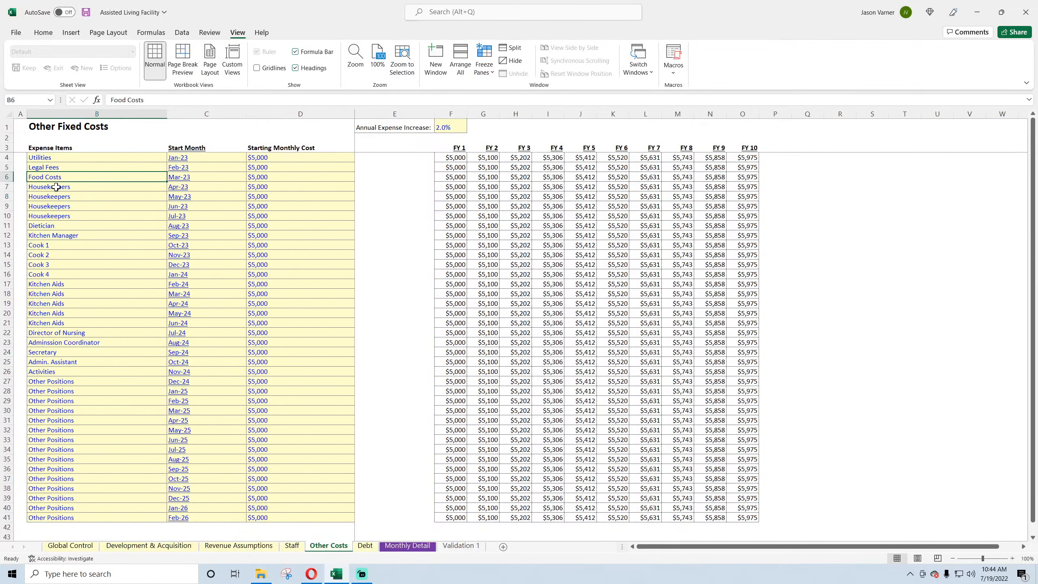
click(56, 187)
text(Other )
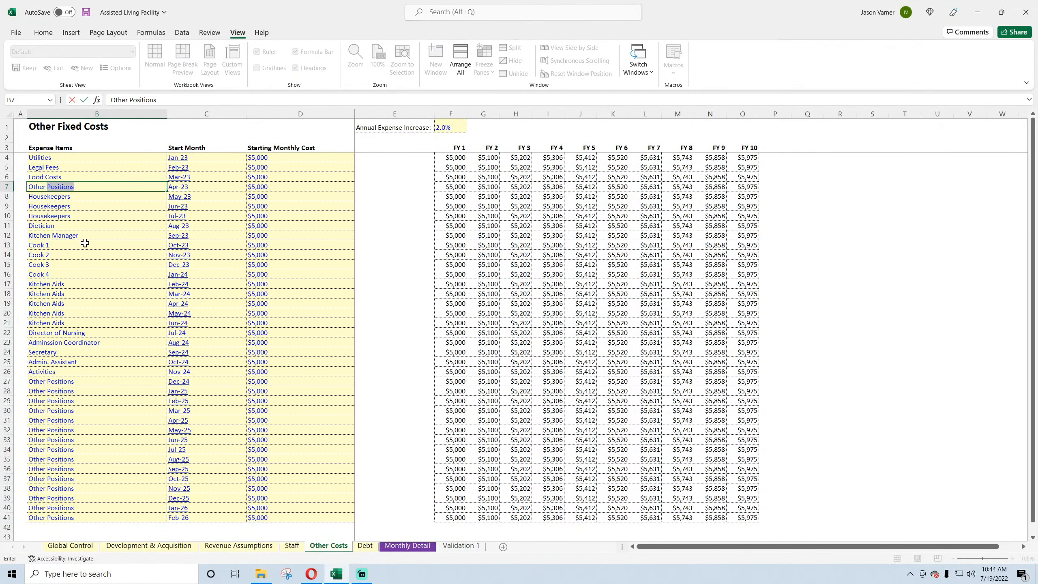
text(Fixed Costs)
key(Return)
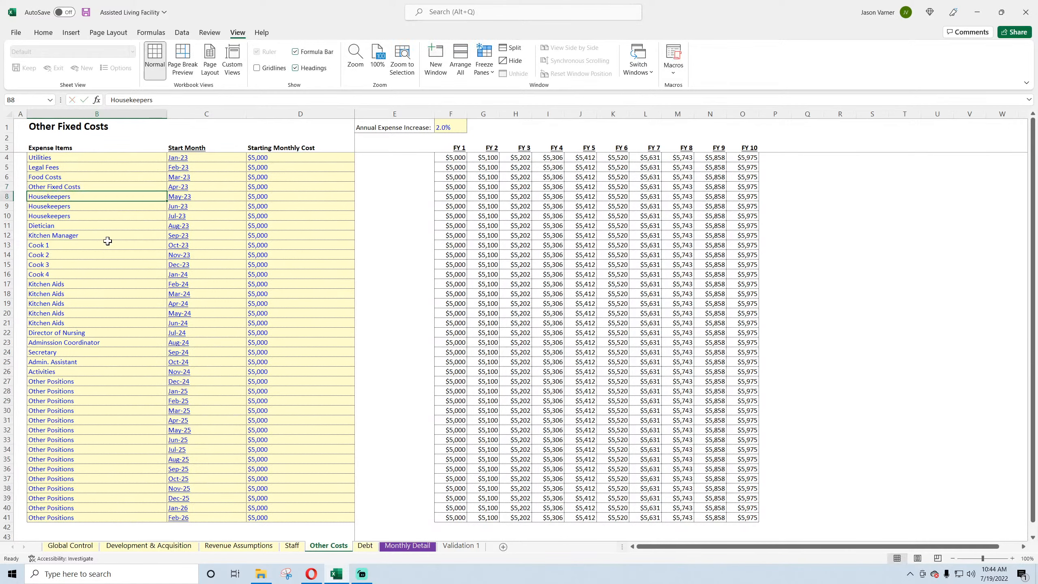
click(142, 187)
drag(167, 191, 111, 522)
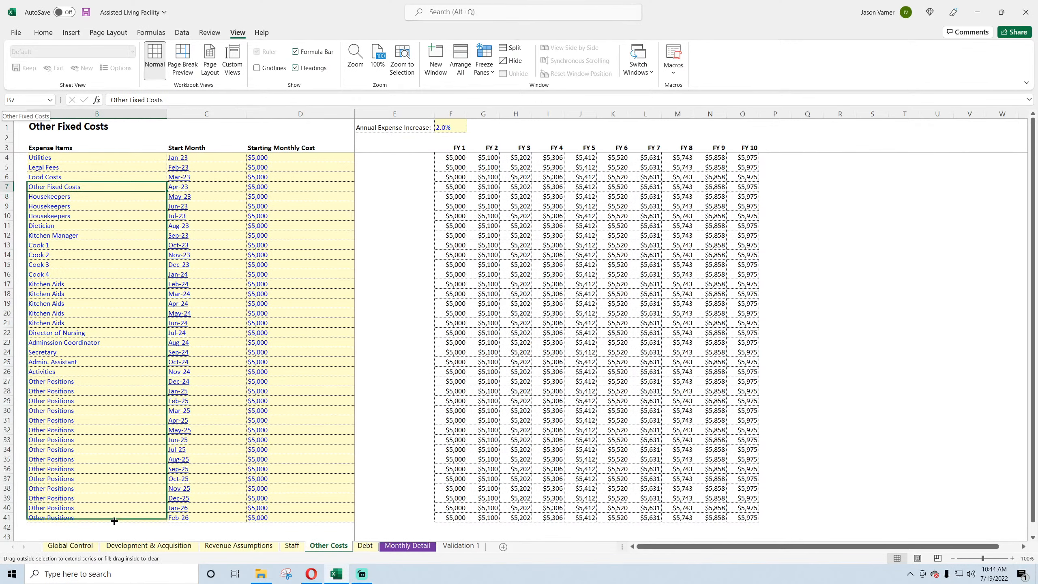
click(43, 33)
click(86, 13)
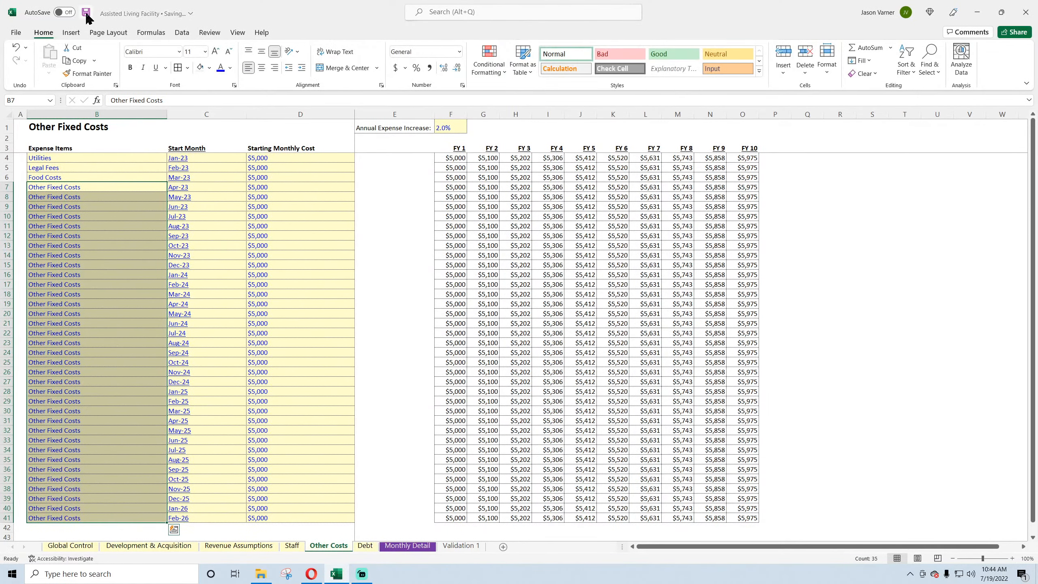
- Review the expense items, the start month choices in C7 and the starting monthly costs
click(92, 205)
click(194, 205)
click(184, 252)
click(209, 188)
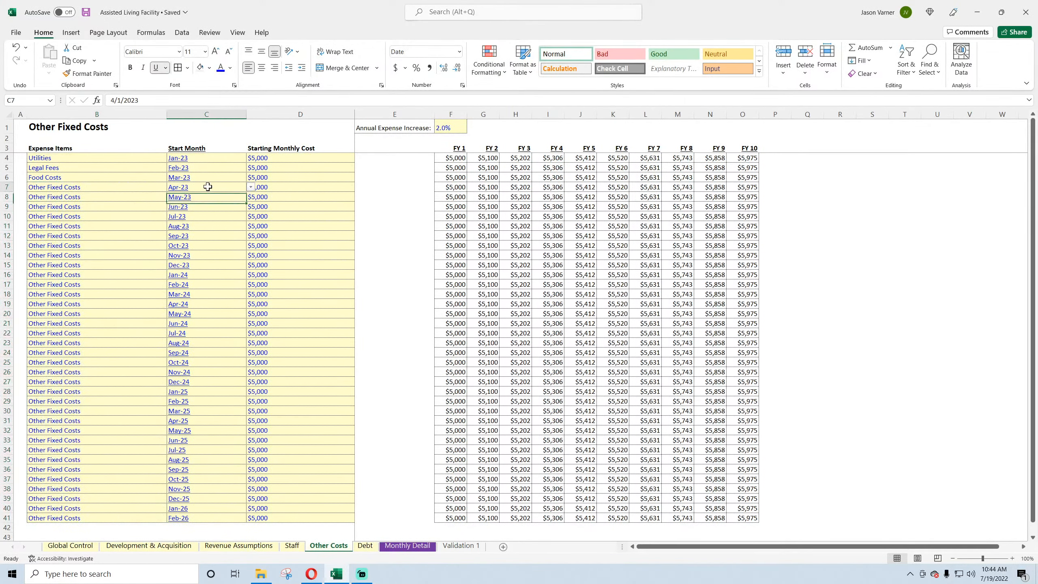
click(251, 188)
click(153, 265)
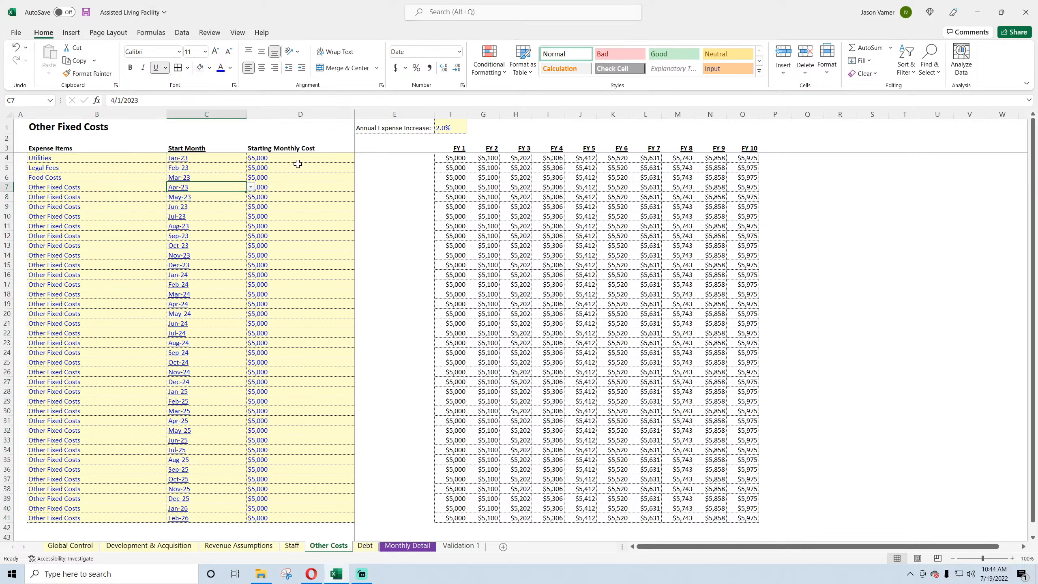
click(298, 164)
click(292, 212)
click(287, 294)
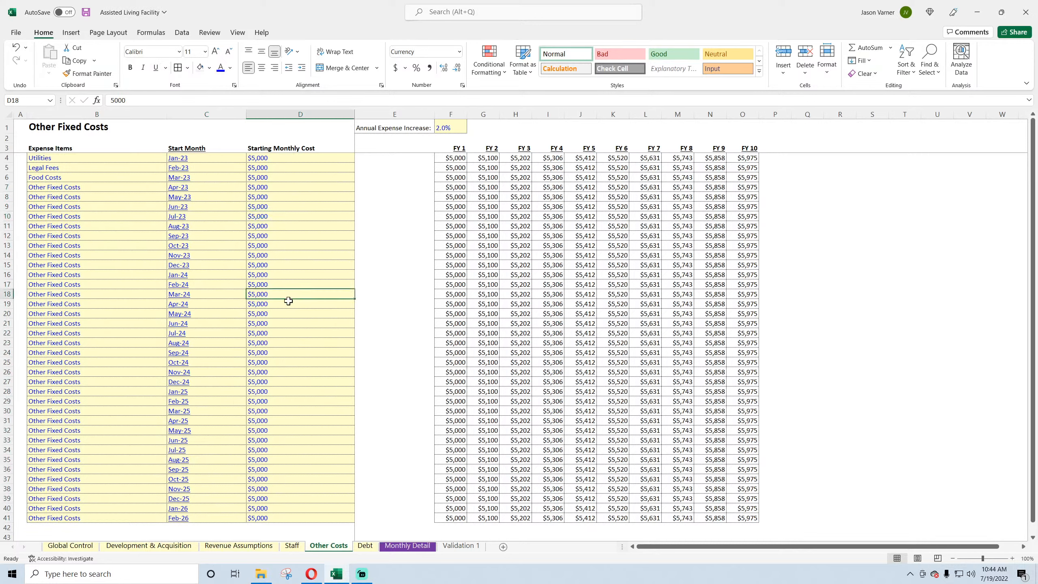
- Set the width of the yearly cost columns F to O to 15
click(458, 125)
drag(450, 114, 742, 112)
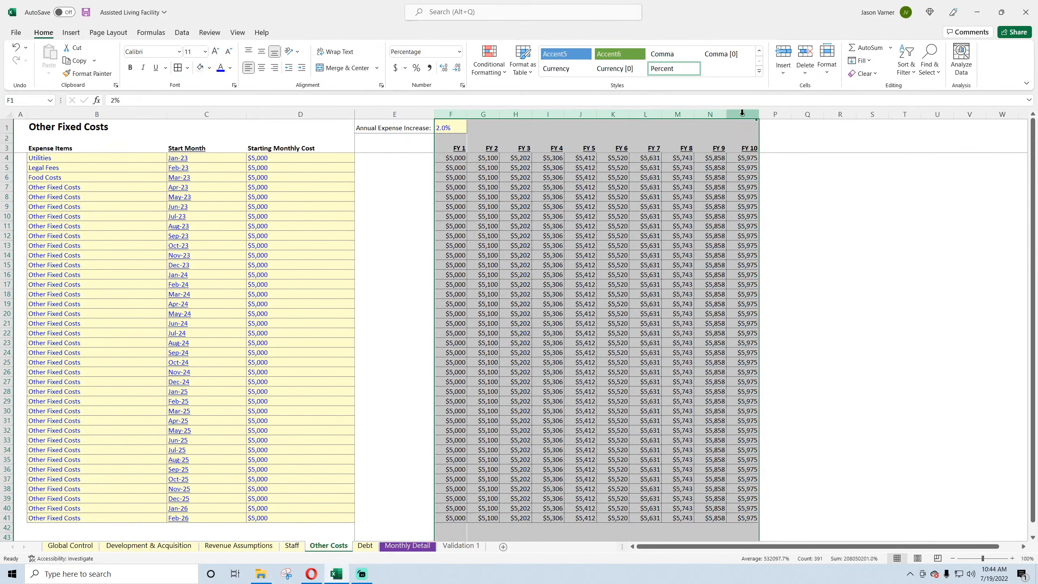
right_click(742, 112)
click(789, 281)
text(15)
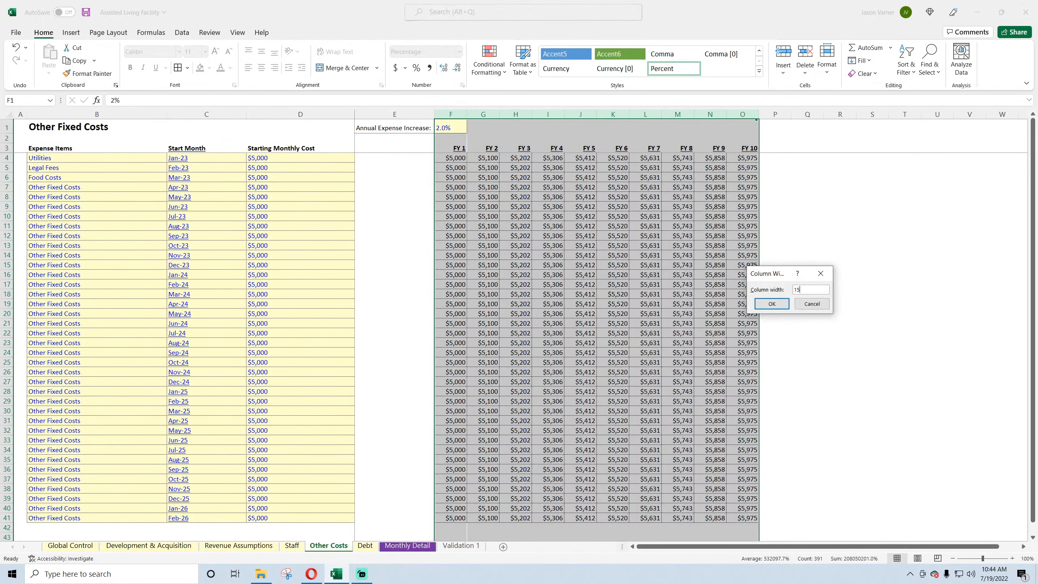
key(Return)
- Set the width of the yearly cost columns F to O to 12
right_click(518, 115)
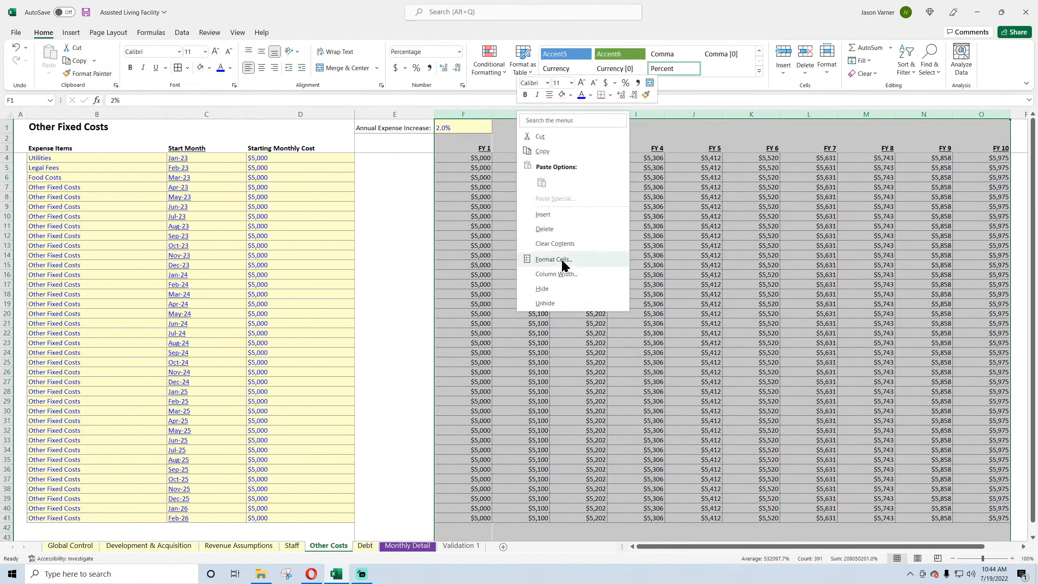
click(557, 273)
text(12)
key(Return)
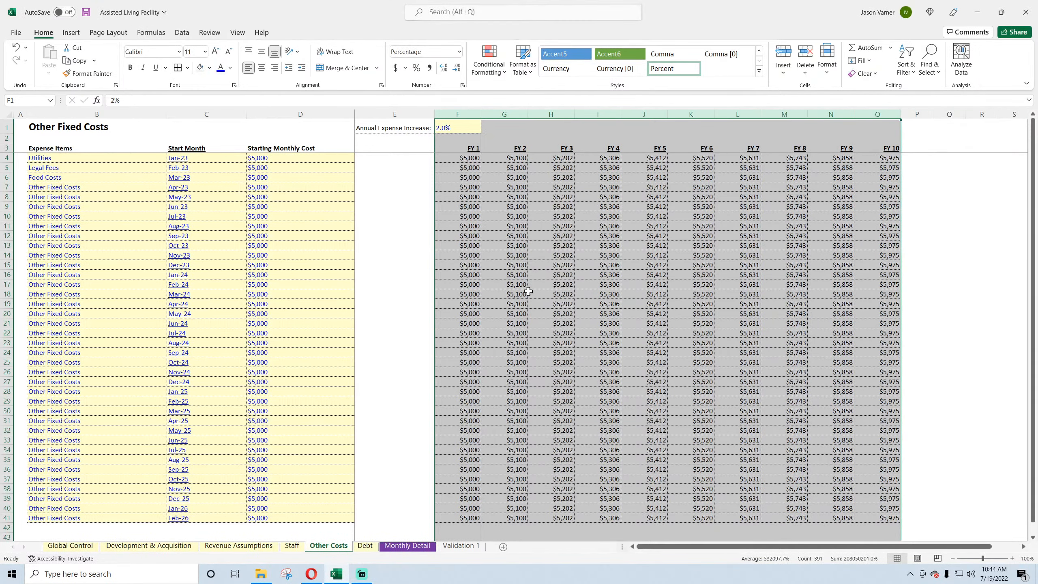
click(568, 285)
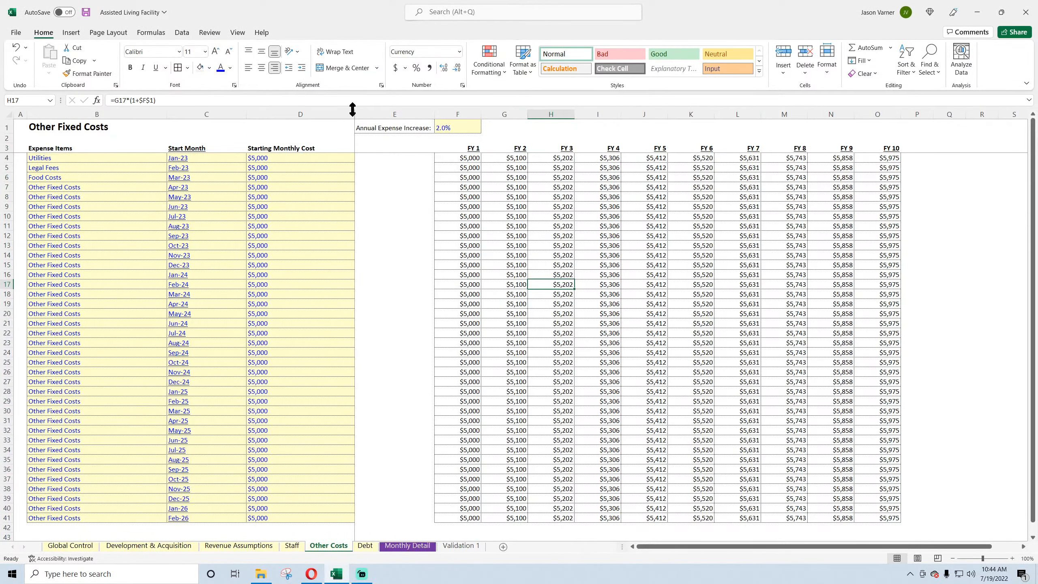
- Narrow the Expense Items, Start Month and Starting Monthly Cost columns to fit their contents more closely
drag(352, 109, 325, 113)
drag(247, 115, 145, 113)
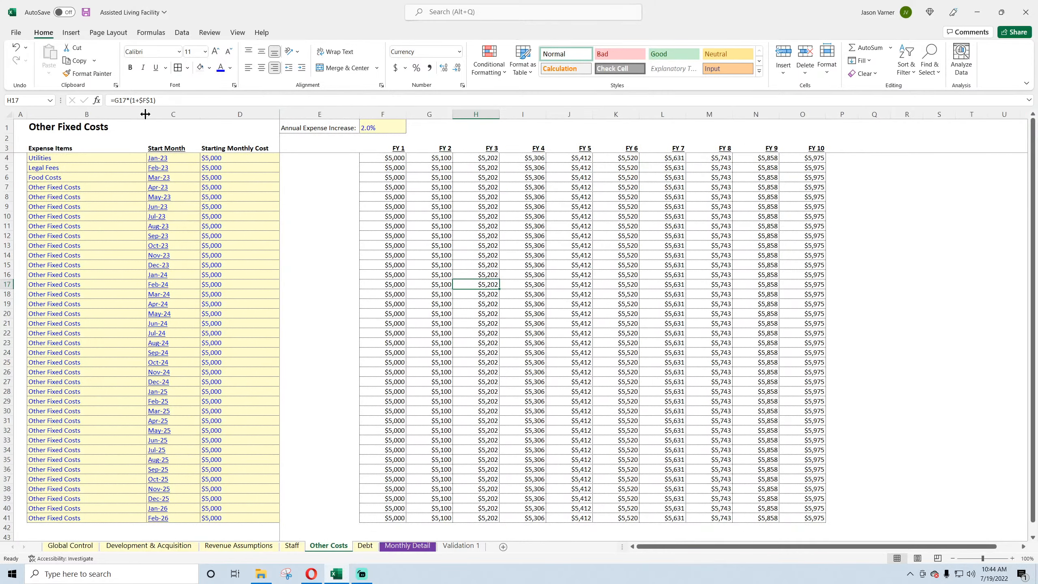
click(300, 240)
- Extend the expense items, start months, costs and FY formulas from the last rows down to row 55, and save the workbook
scroll(122, 404, down, 7)
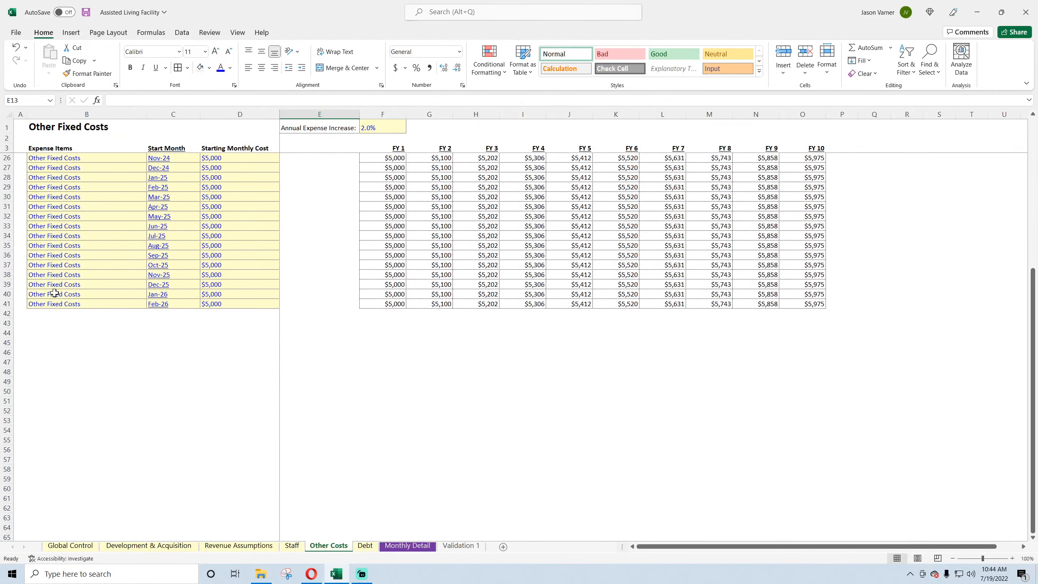
drag(55, 293, 837, 442)
click(53, 333)
scroll(55, 329, up, 7)
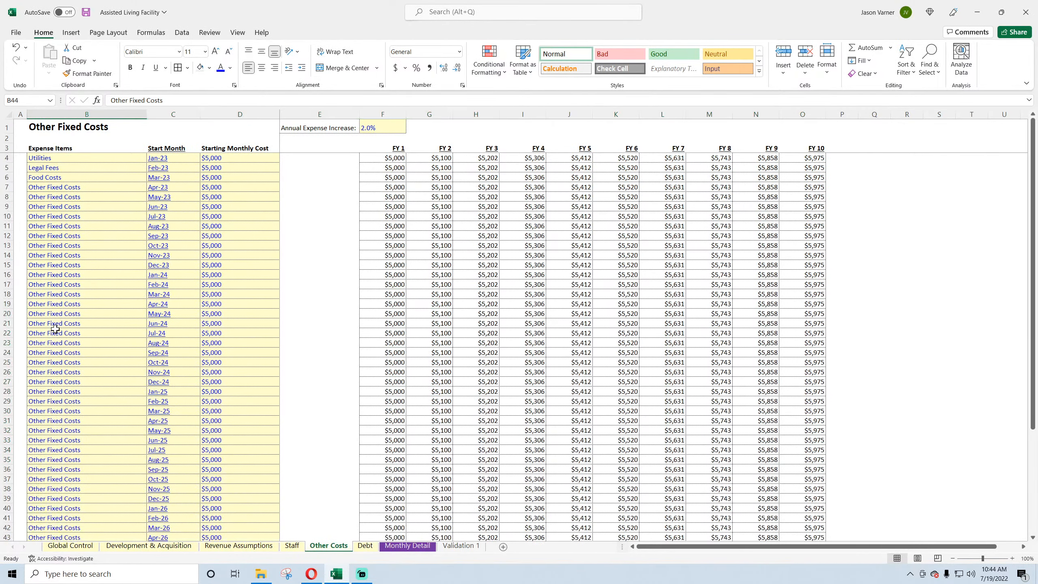
drag(61, 161, 108, 516)
scroll(90, 465, up, 5)
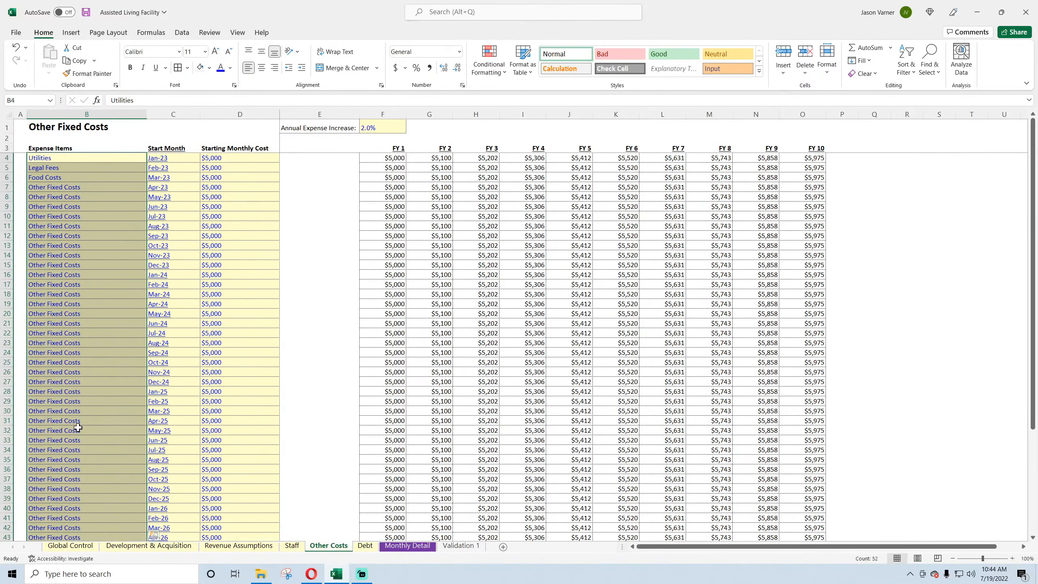
click(59, 265)
click(86, 12)
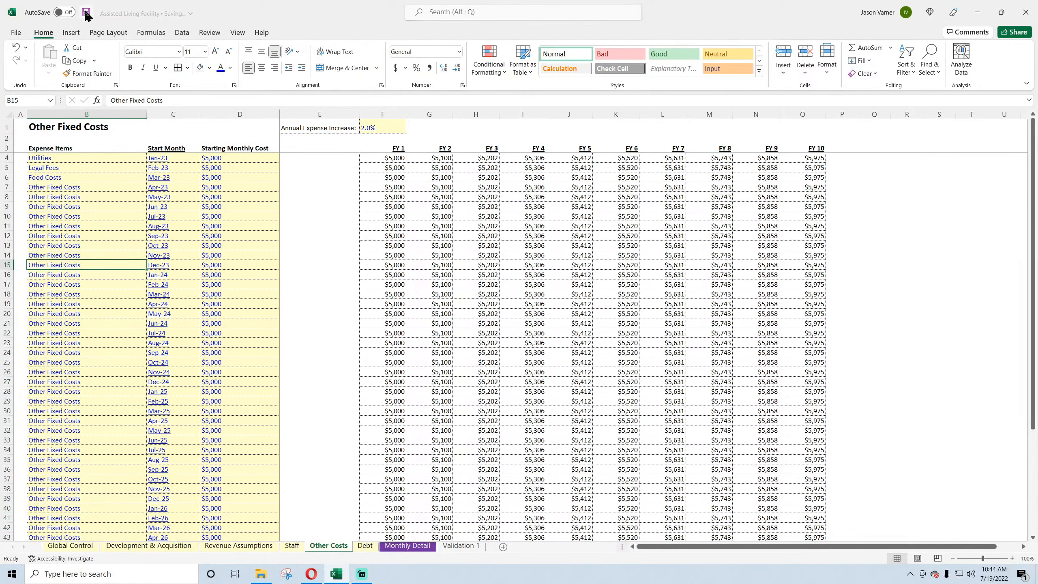
- Look over the starting monthly costs, the Staff sheet and the loan schedules on the Debt sheet
click(214, 159)
click(223, 204)
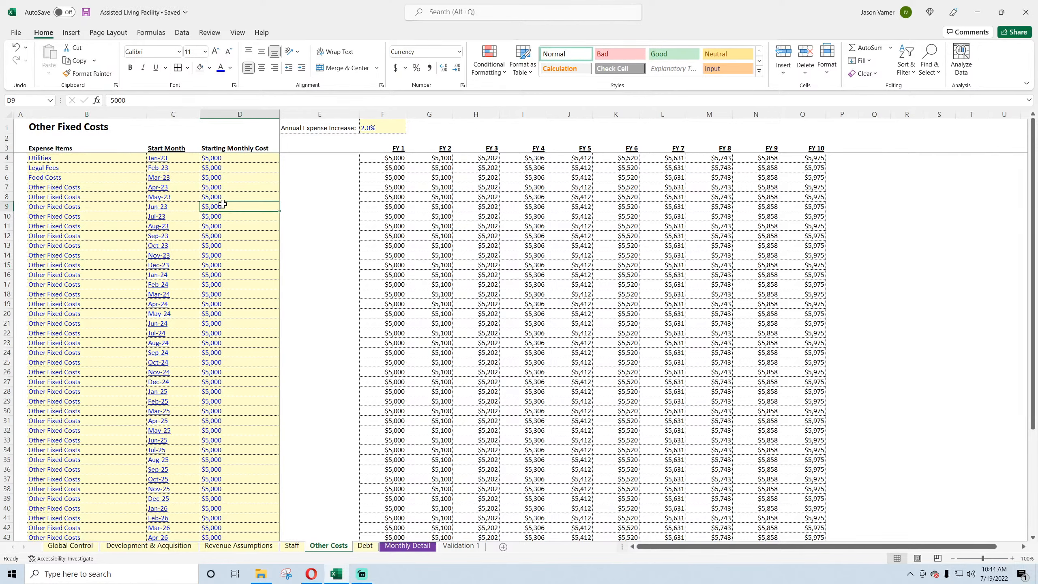
click(292, 545)
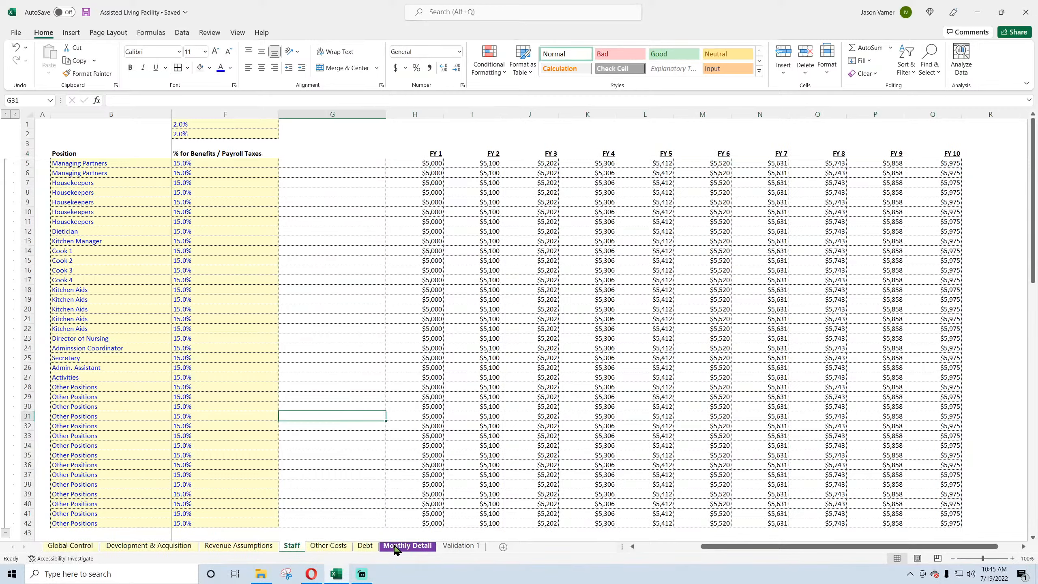
click(321, 546)
click(364, 545)
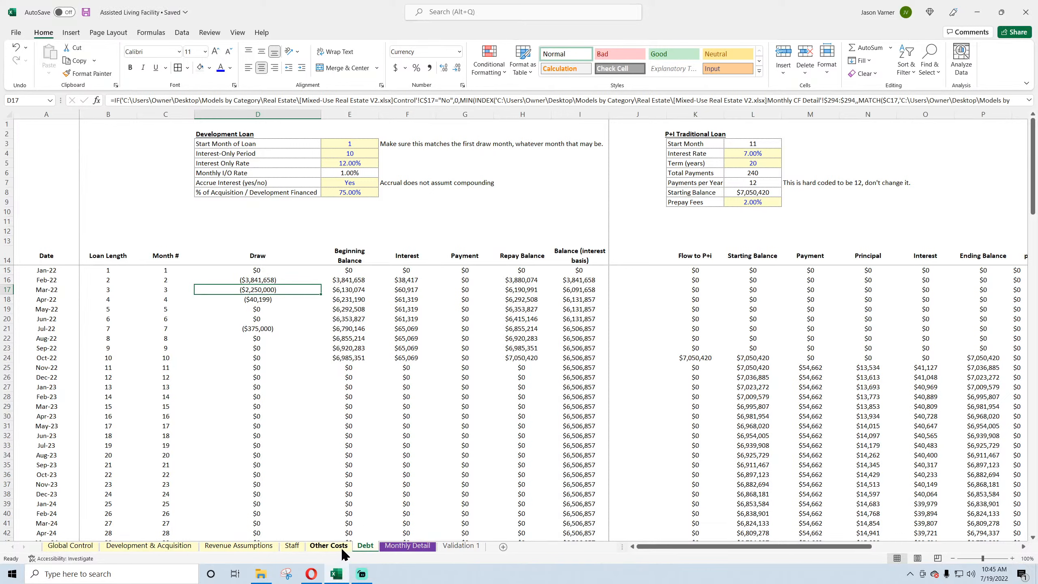
- Check the live stream's analytics in YouTube Studio, return to Excel and save the workbook
click(304, 581)
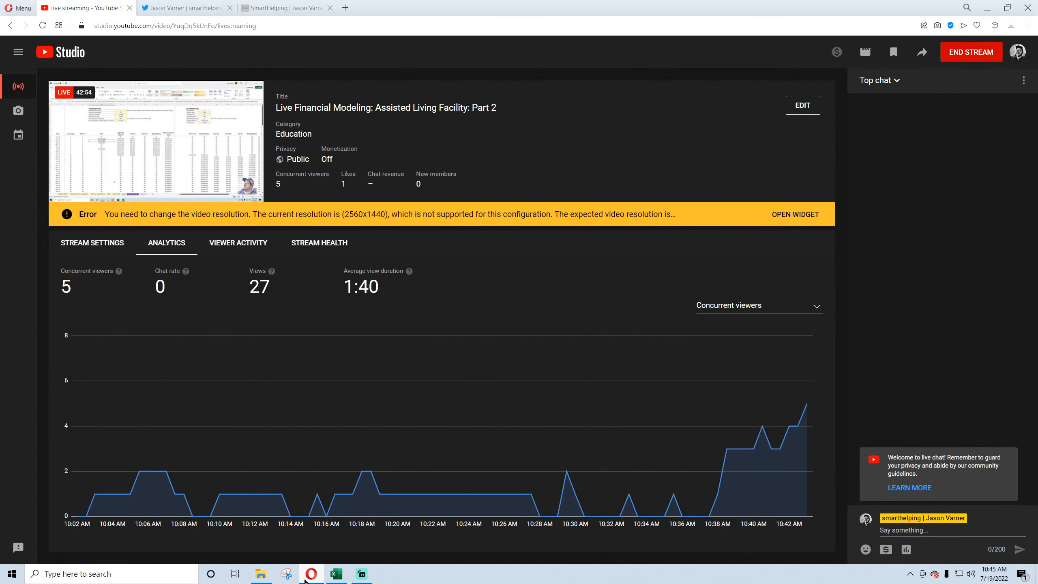
click(304, 581)
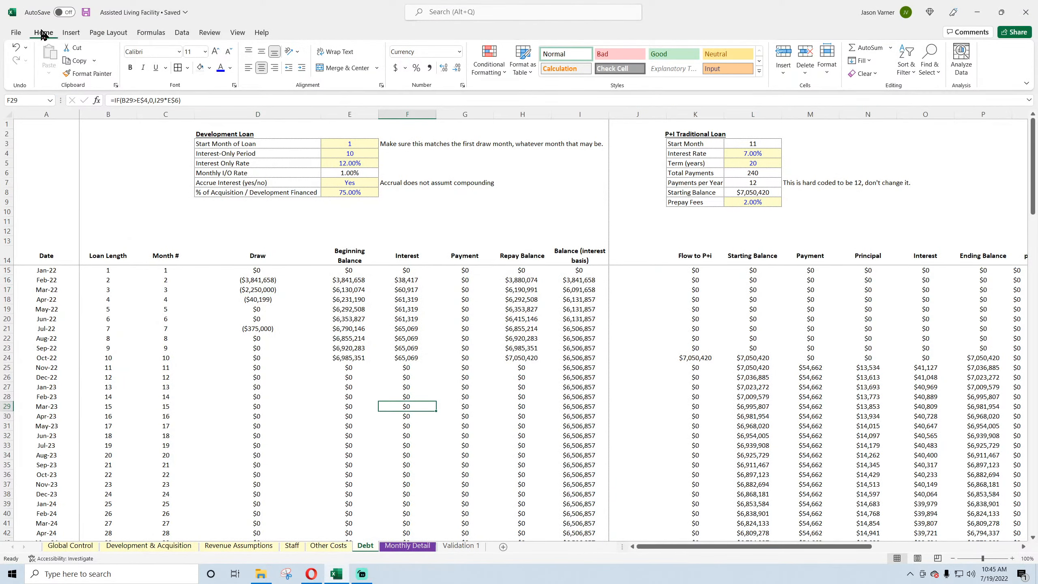
click(86, 13)
- Review the Staff sheet's positions, multiple headcount items and outsourced therapy sections
click(292, 546)
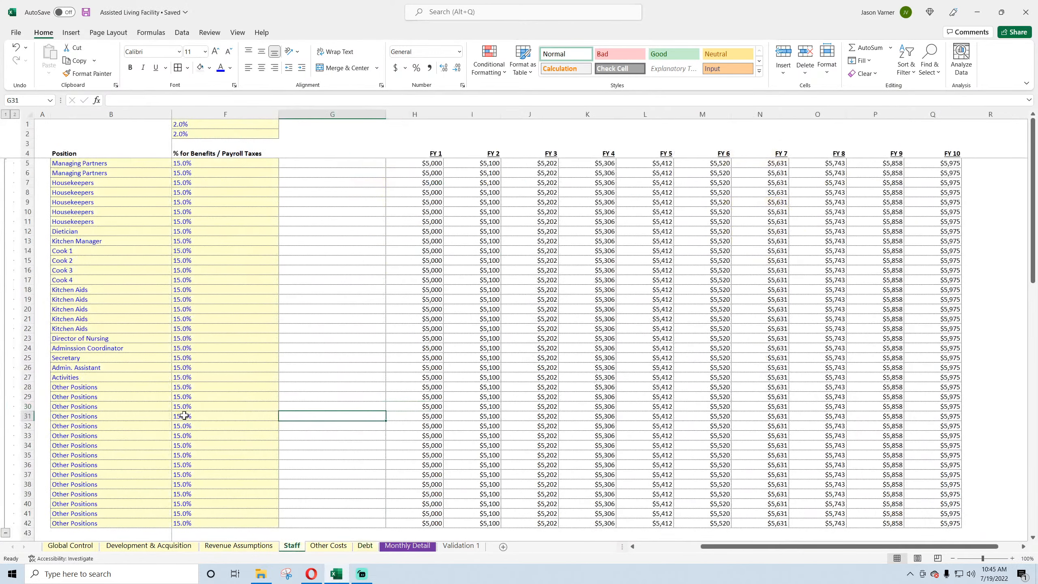
drag(706, 549, 642, 549)
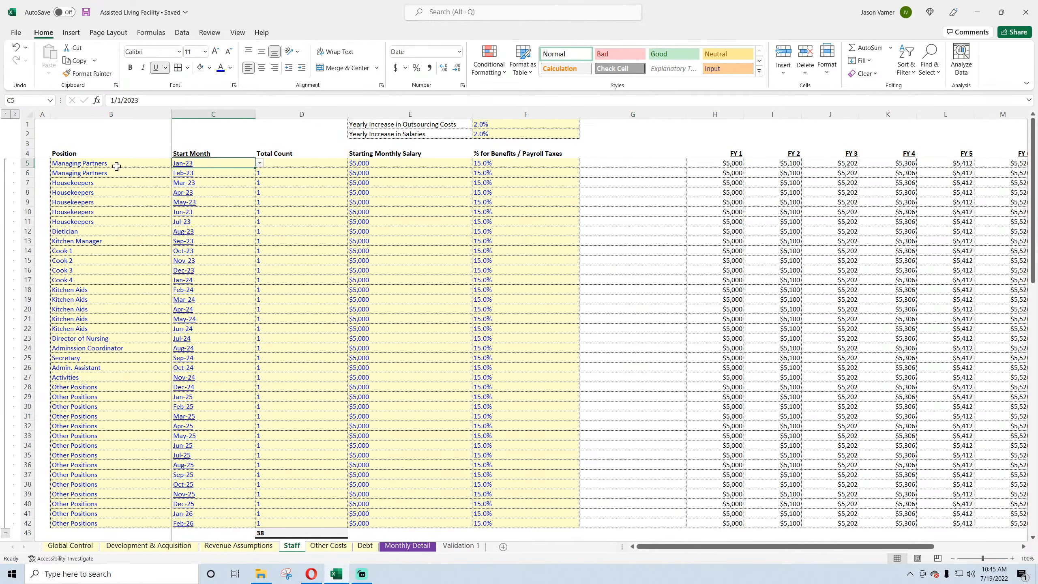
click(115, 165)
scroll(99, 228, down, 7)
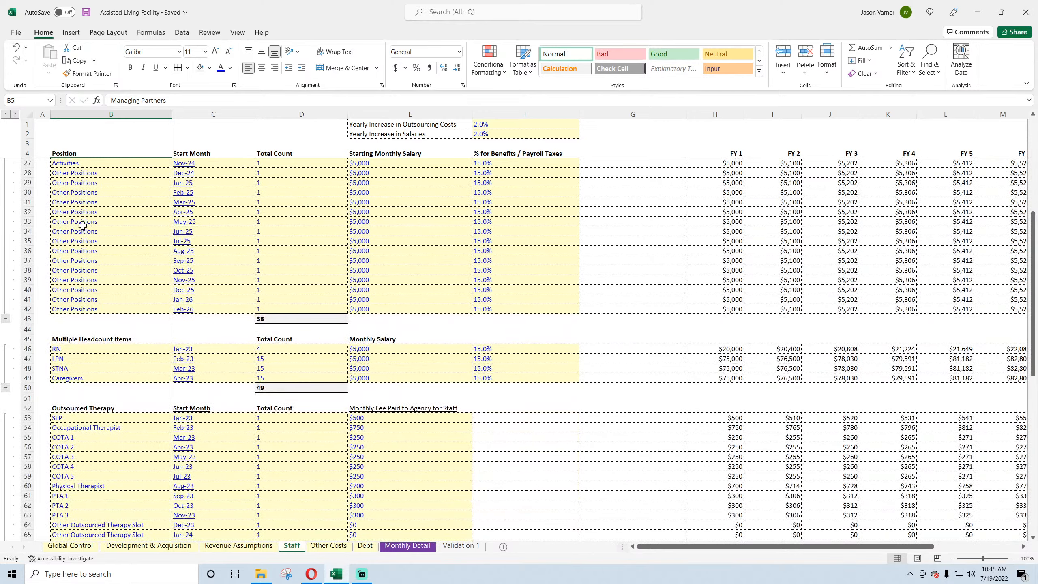
scroll(74, 225, down, 4)
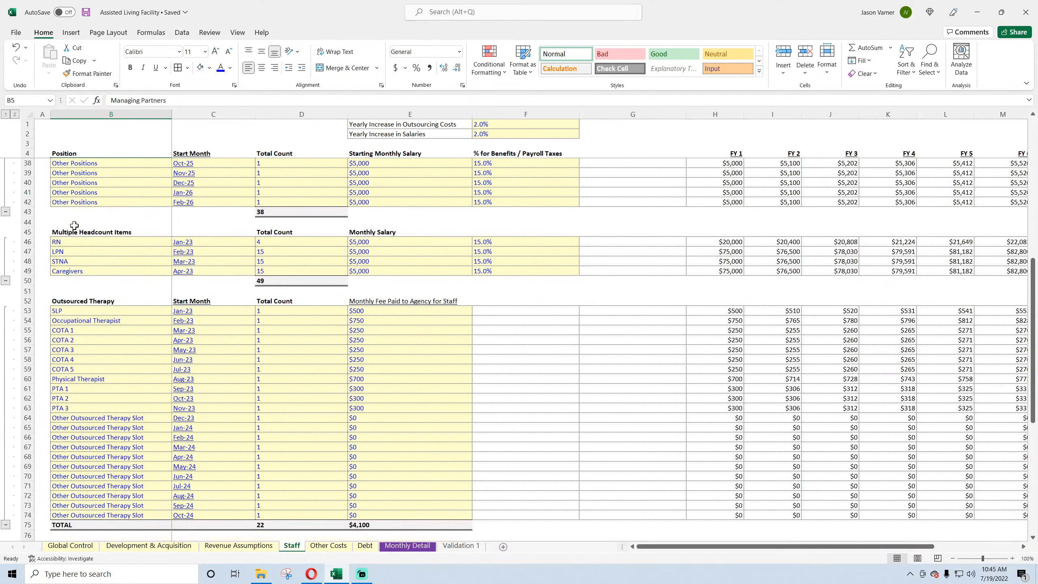
- Review the outsourced professionals on the Staff sheet and the room pricing, occupancy and ancillary revenues on the Revenue Assumptions sheet
scroll(355, 307, down, 4)
scroll(356, 307, down, 7)
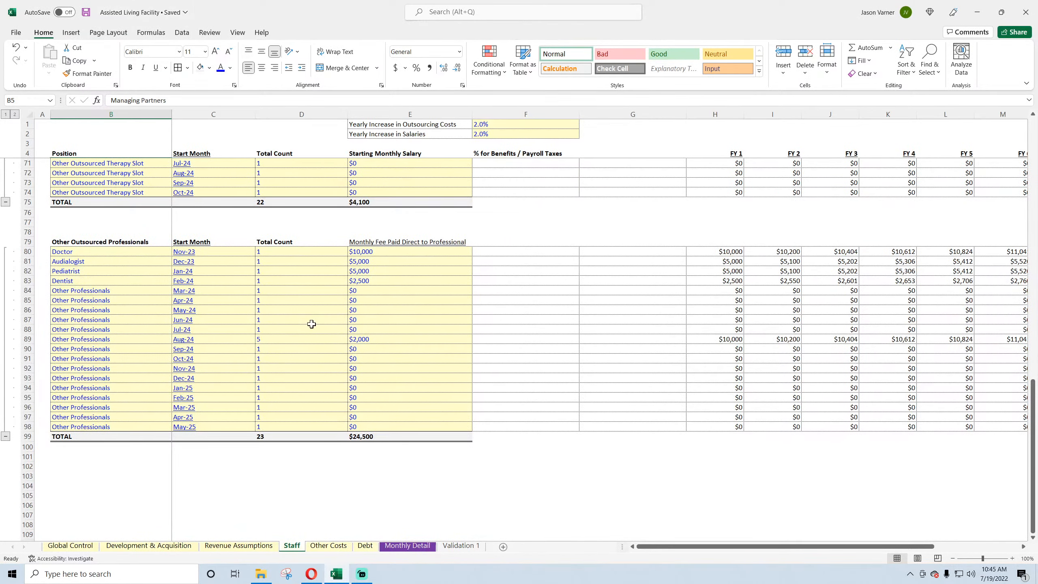
scroll(307, 322, up, 20)
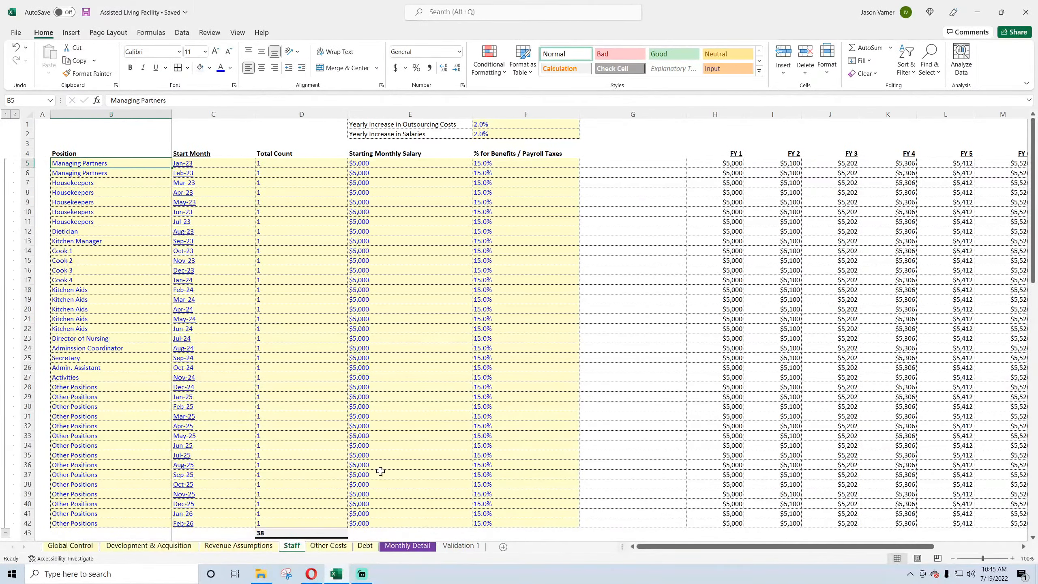
click(238, 545)
scroll(169, 462, down, 7)
scroll(169, 461, up, 7)
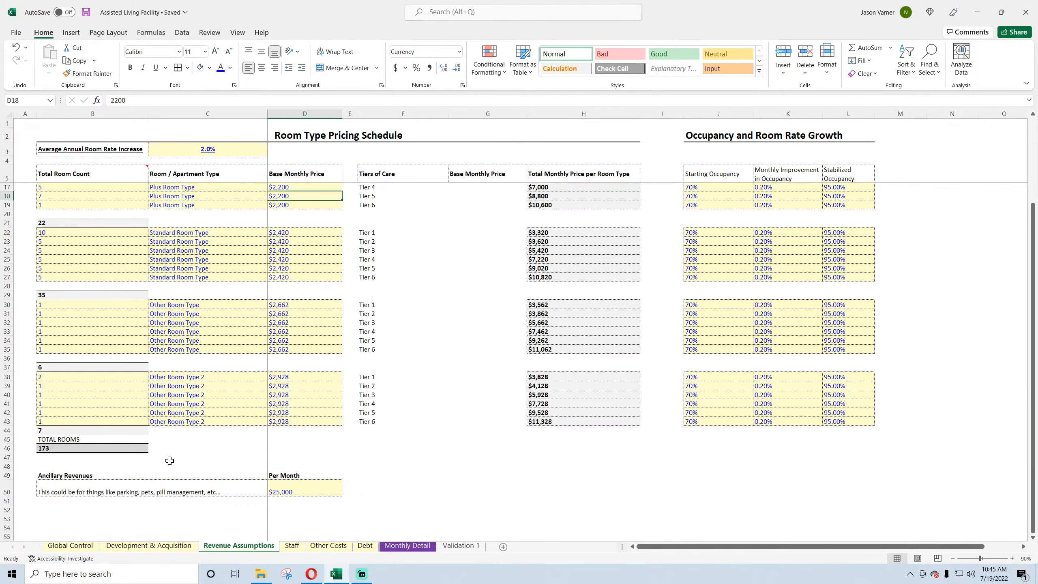
- On the Other Costs sheet, rename the expense items in B7 to B9 as Medical Supplies, Cleaning Supplies and Insurance
click(292, 545)
click(323, 546)
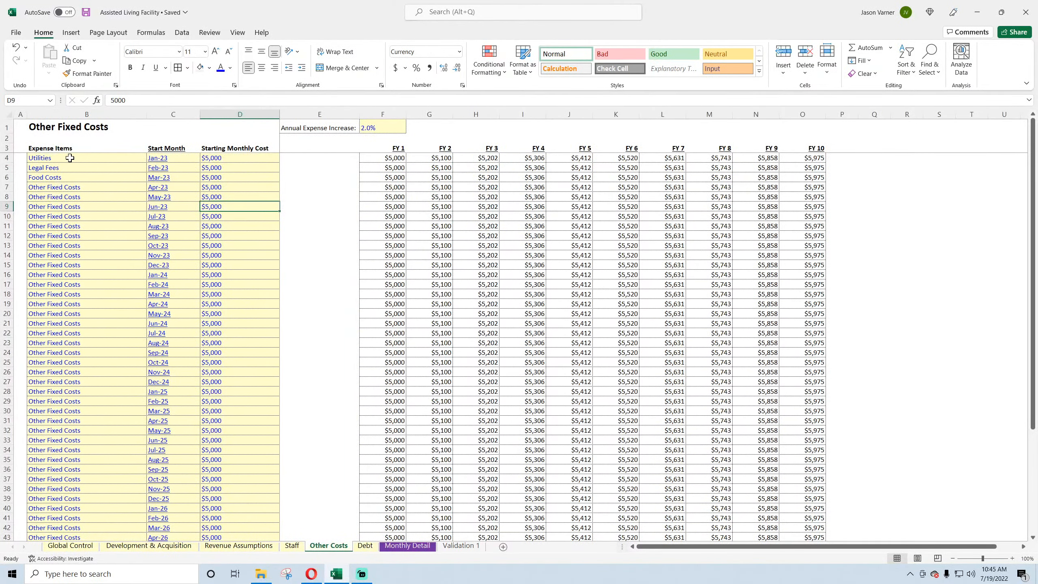
click(64, 177)
click(65, 187)
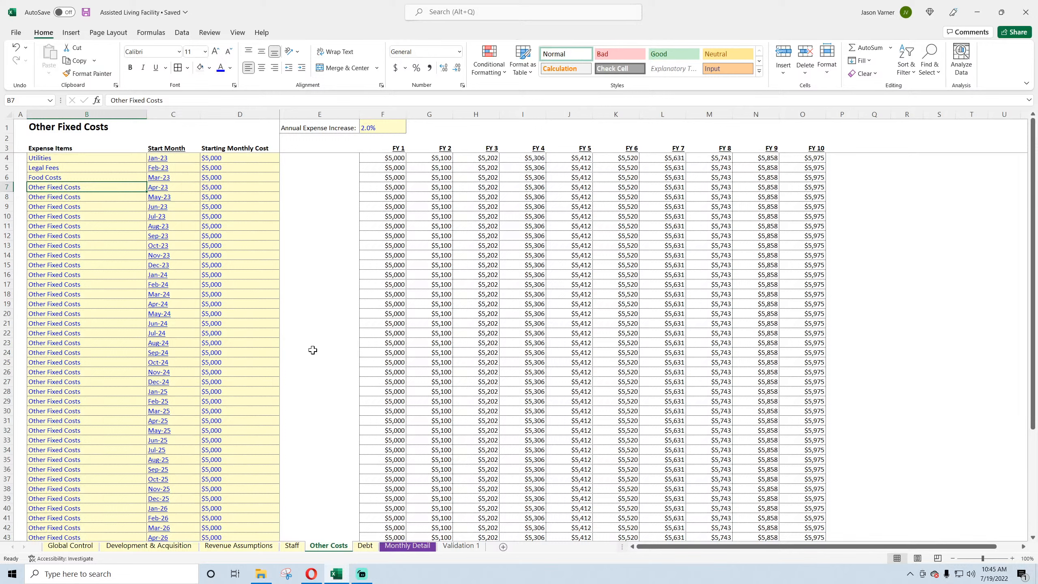
text(Me)
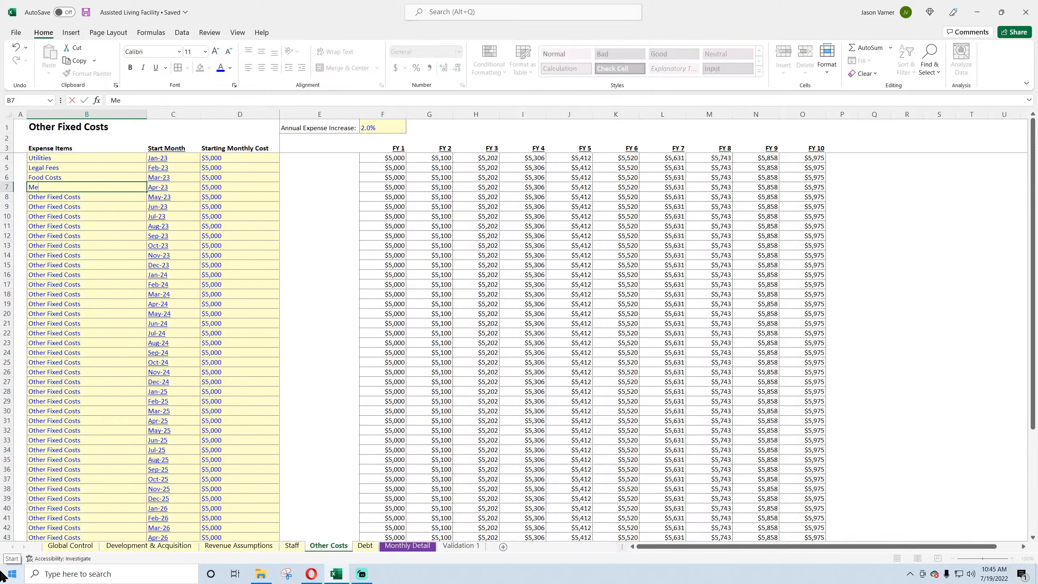
text(dical Supplies)
key(Return)
text(Cleaning Supp)
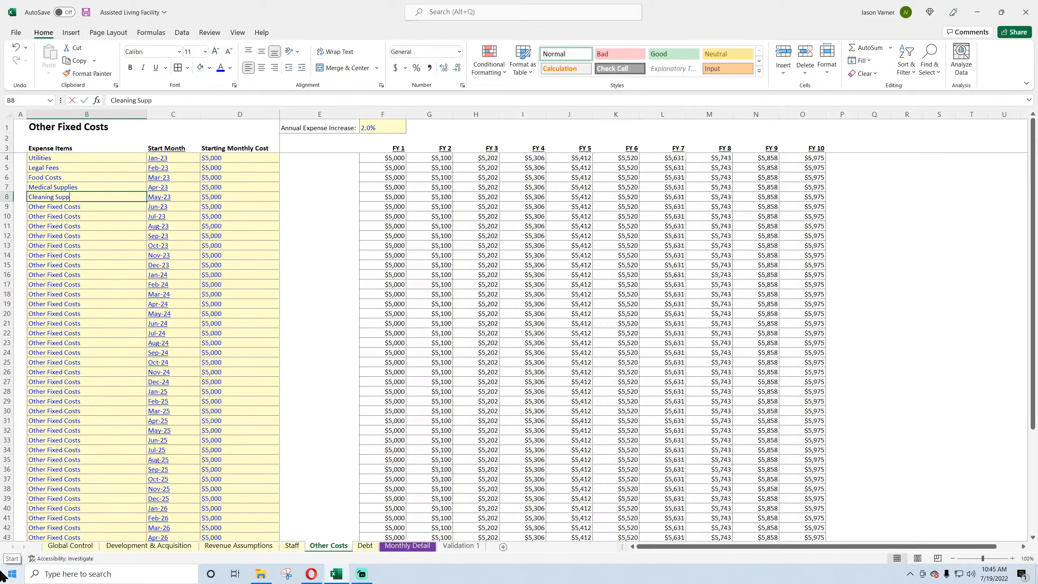
text(lies)
key(Return)
text(Insurance)
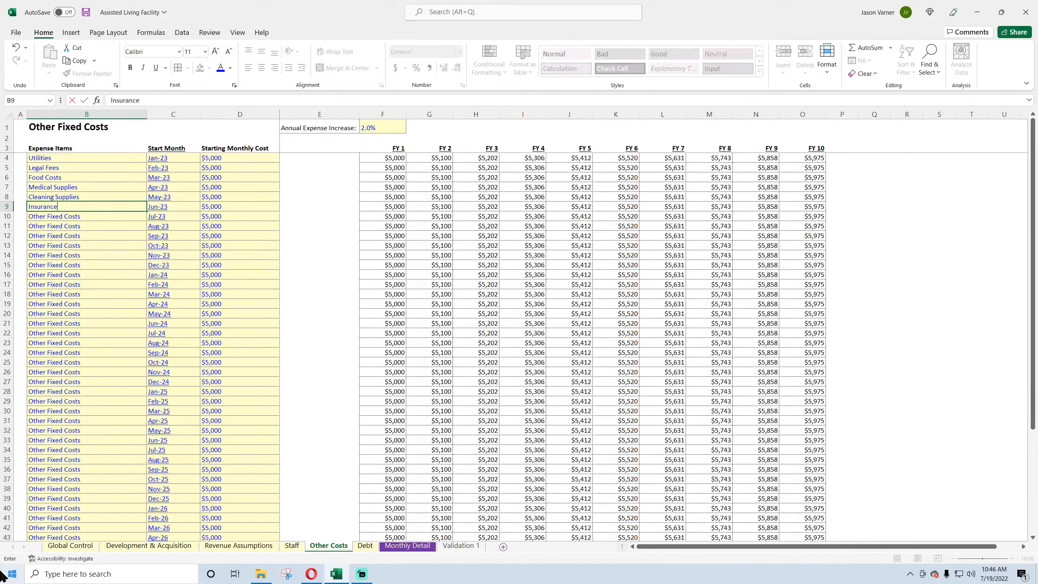
key(Return)
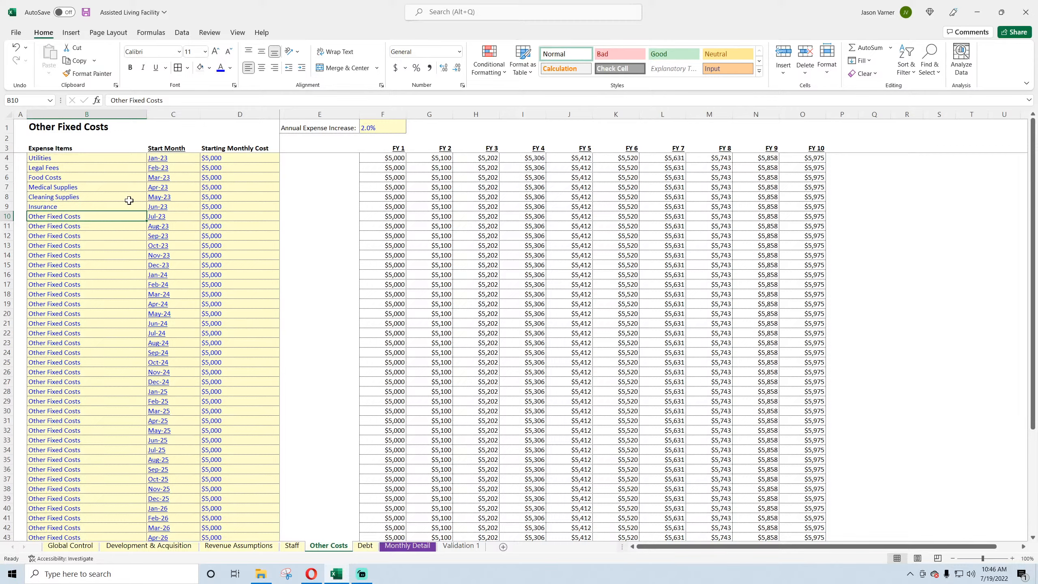
- Check the expense item list from row 4 down to row 55 and save the workbook
drag(110, 157, 122, 516)
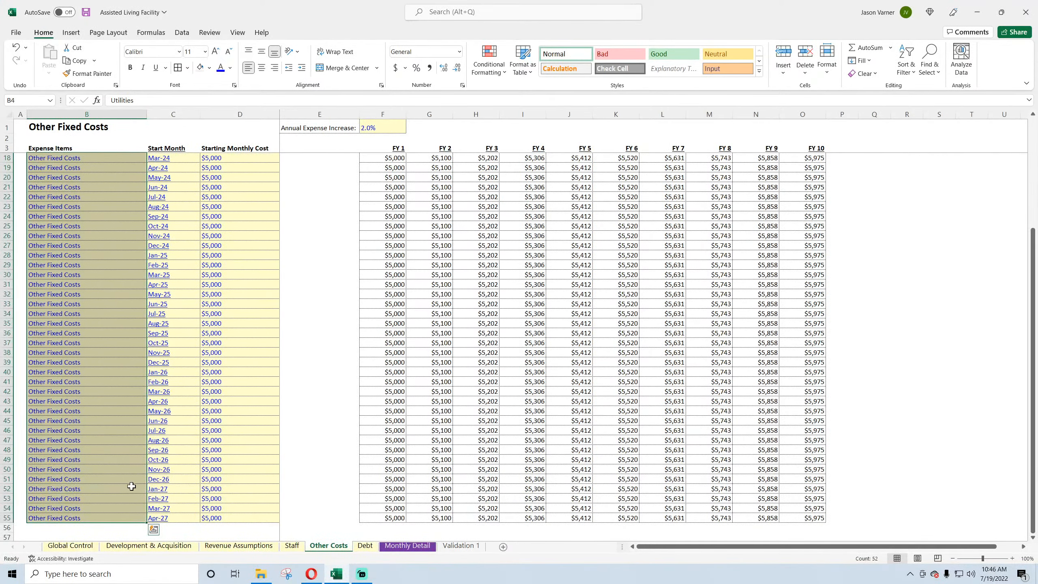
scroll(120, 427, up, 5)
click(80, 284)
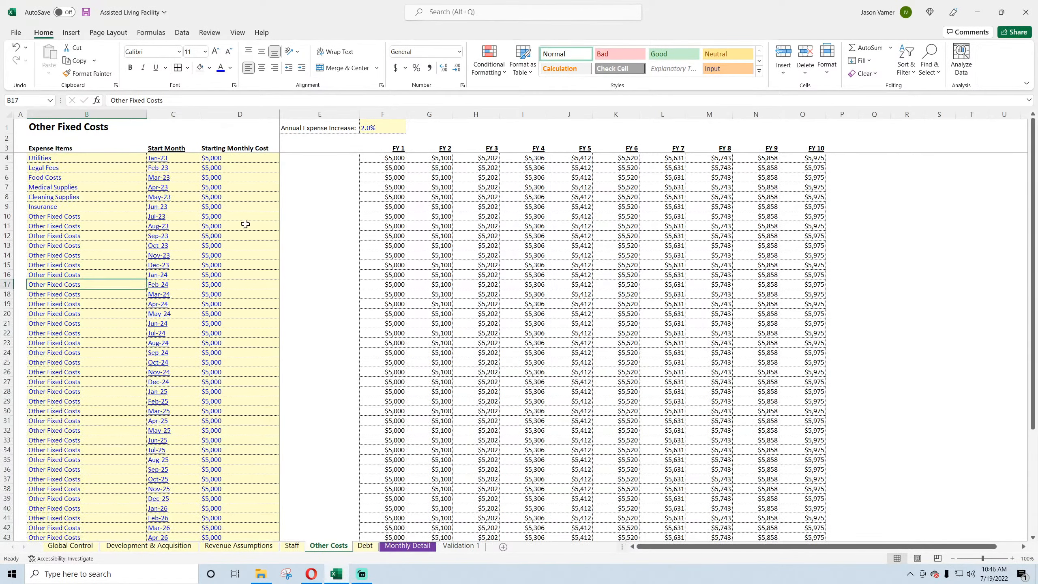
click(84, 15)
- Look through the Staff, Development & Acquisition, Revenue Assumptions, Other Costs and Global Control sheets, ending on the Monthly Detail sheet
click(292, 546)
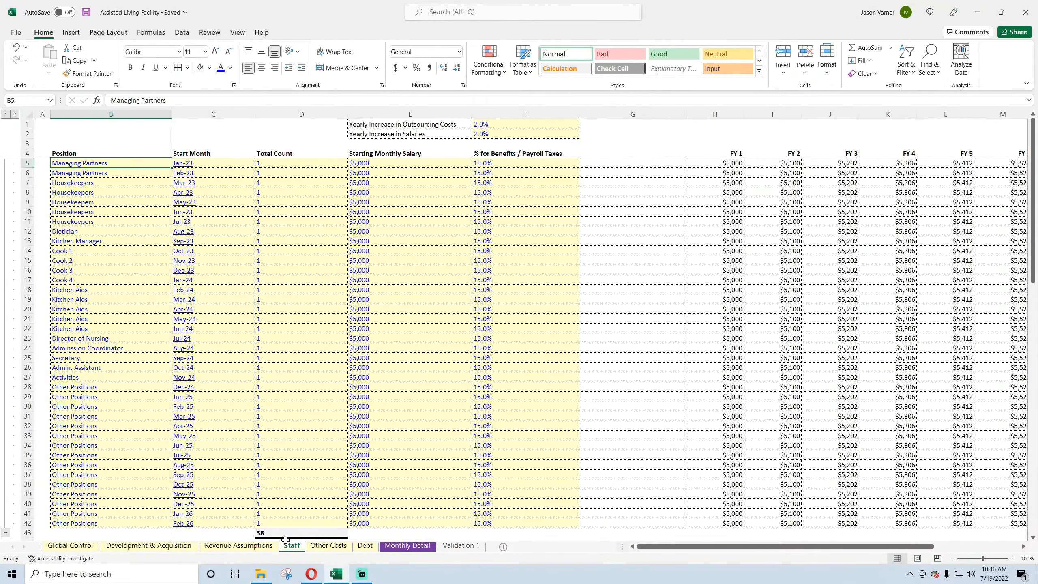
click(255, 548)
click(160, 549)
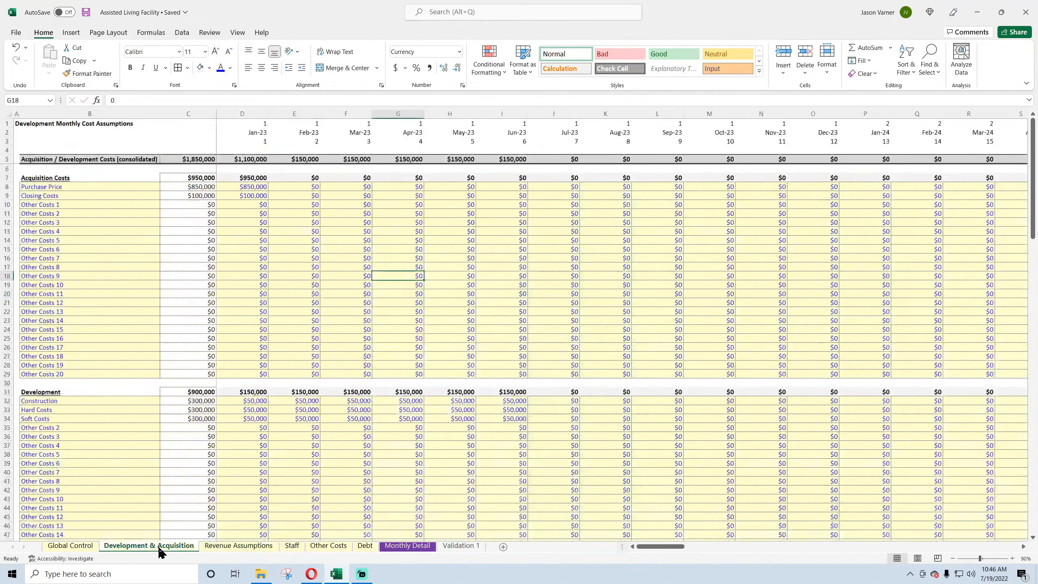
click(230, 546)
click(292, 546)
click(323, 547)
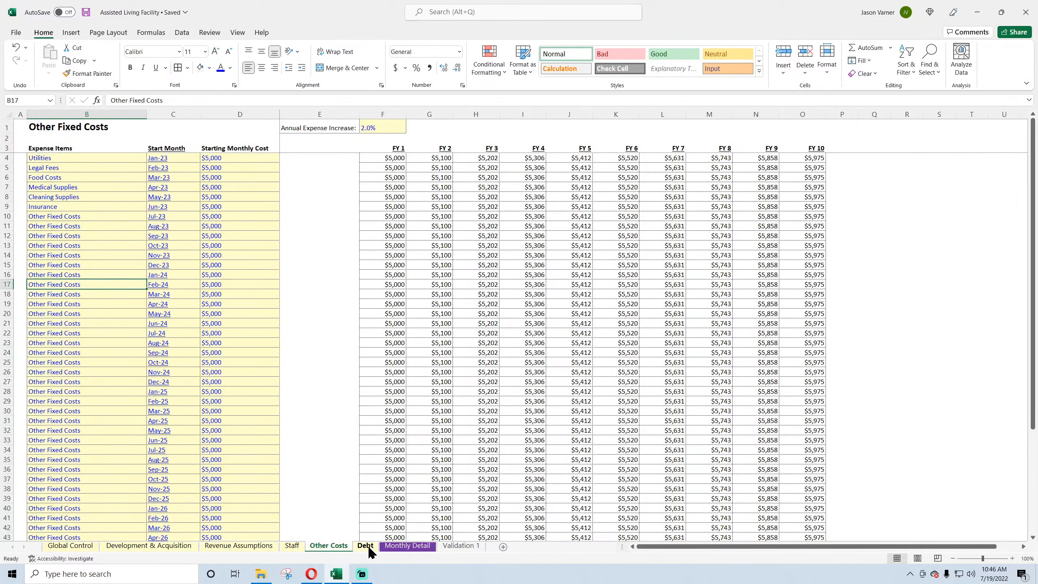
click(238, 545)
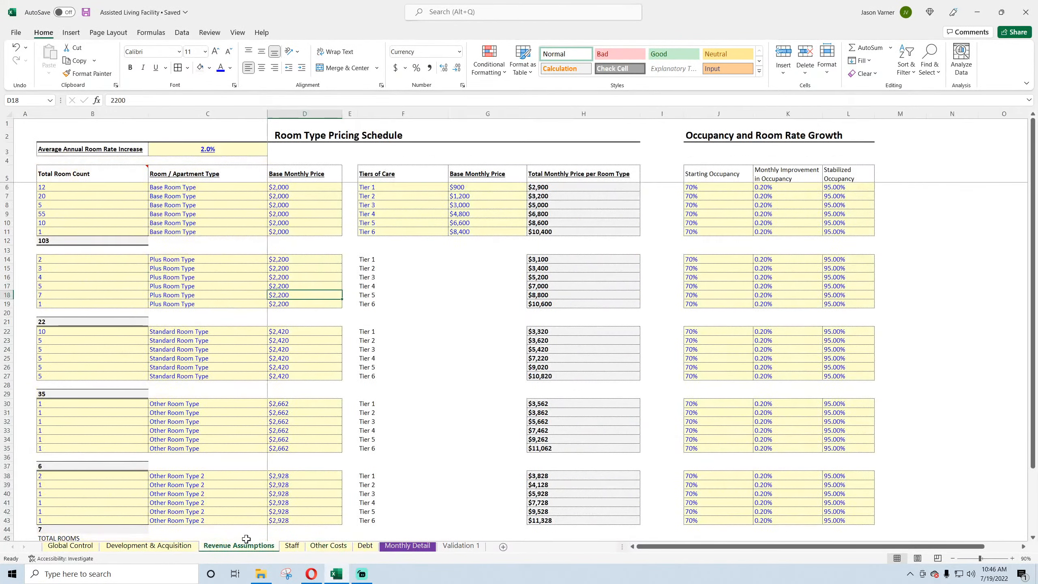
click(70, 545)
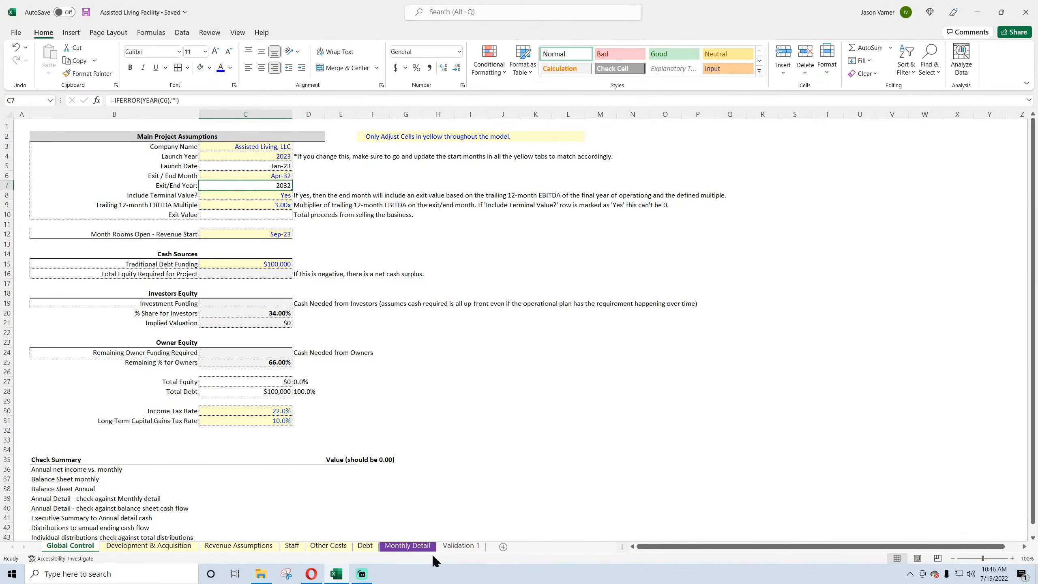
click(407, 545)
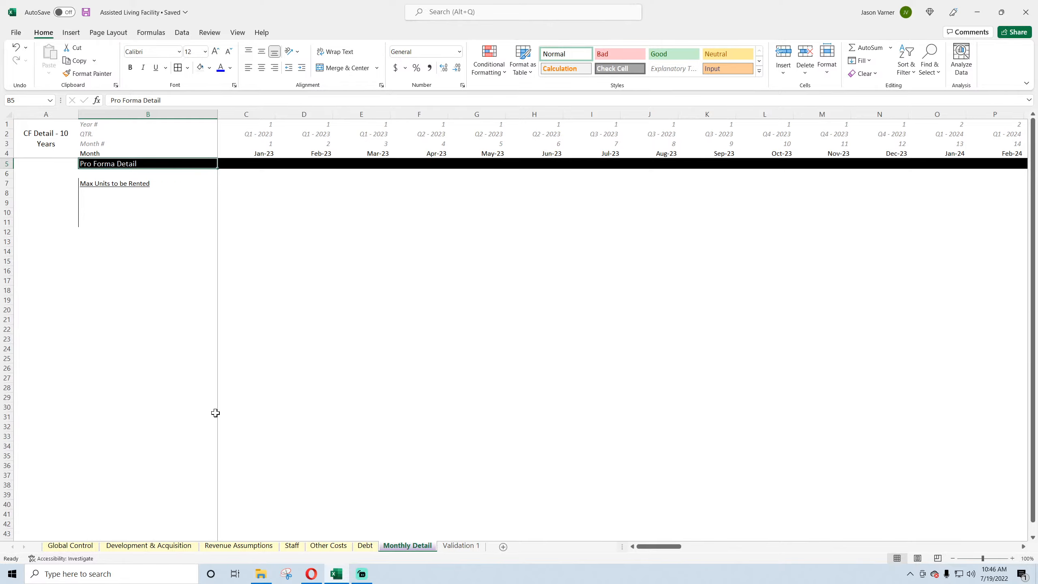
- Check the live stream's analytics in YouTube Studio and return to the Pro Forma Detail section of the Monthly Detail sheet in Excel
click(313, 576)
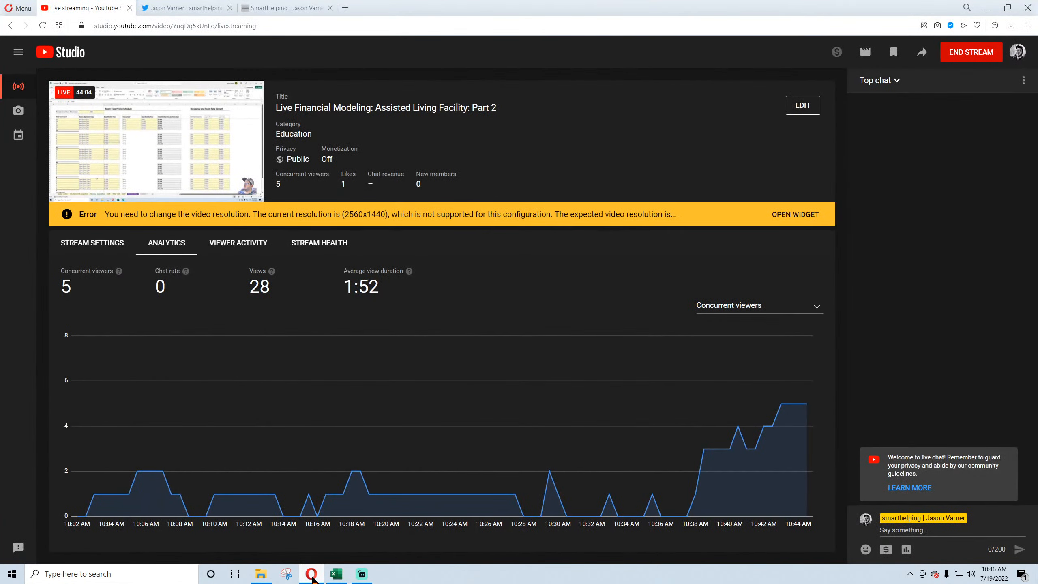
click(313, 576)
click(368, 338)
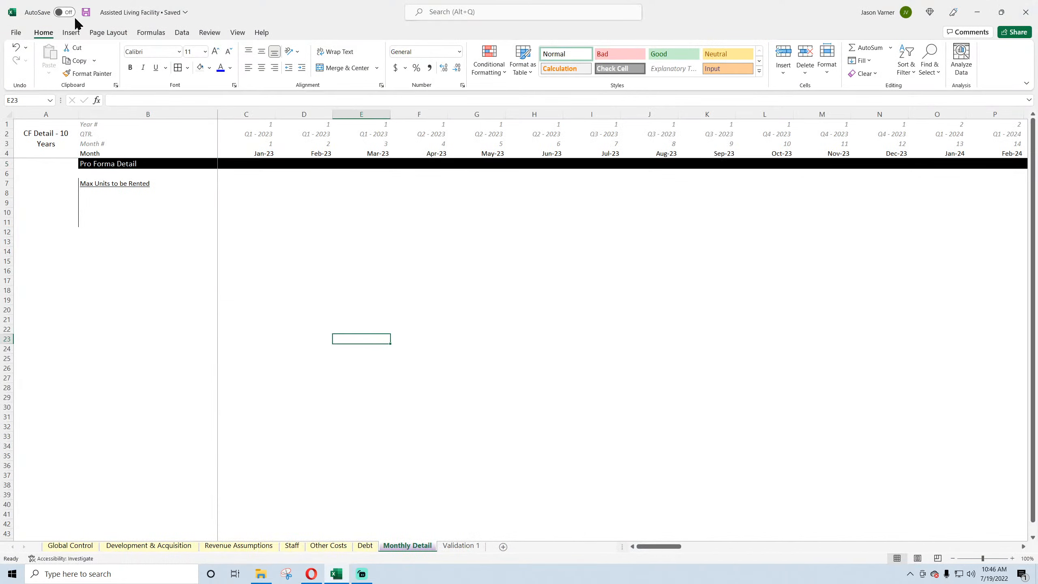
click(580, 260)
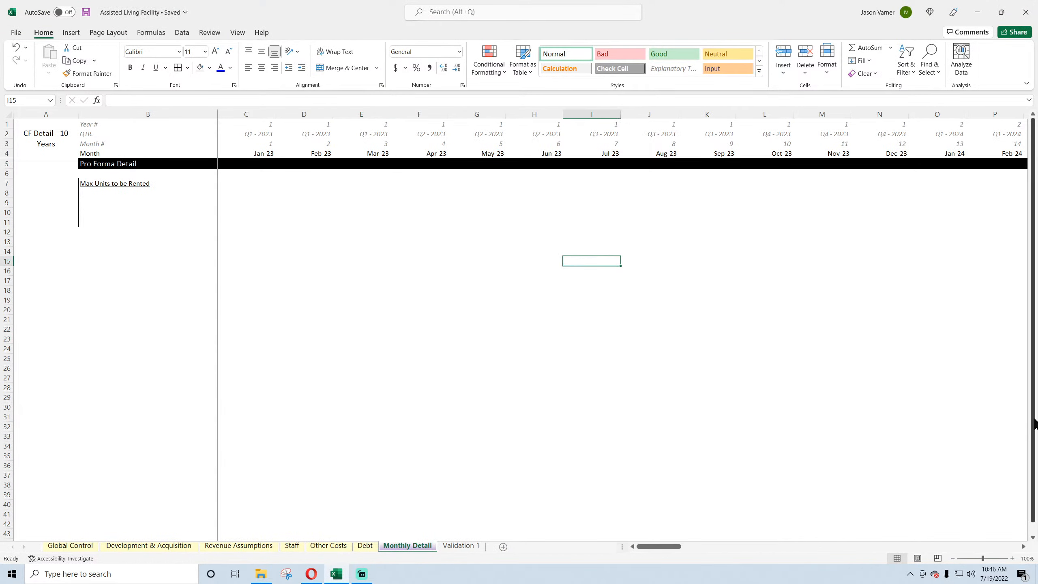
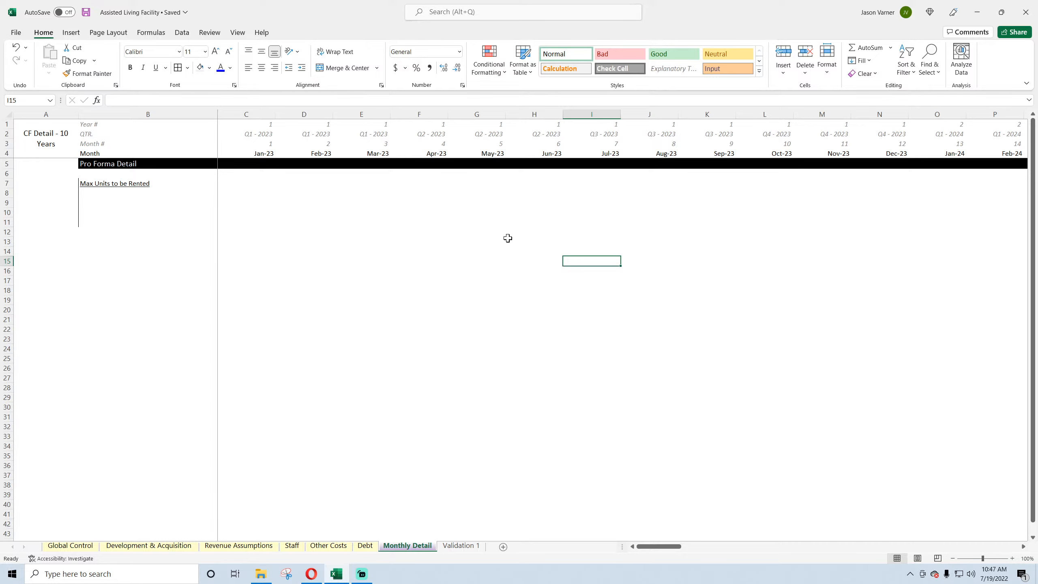
click(94, 164)
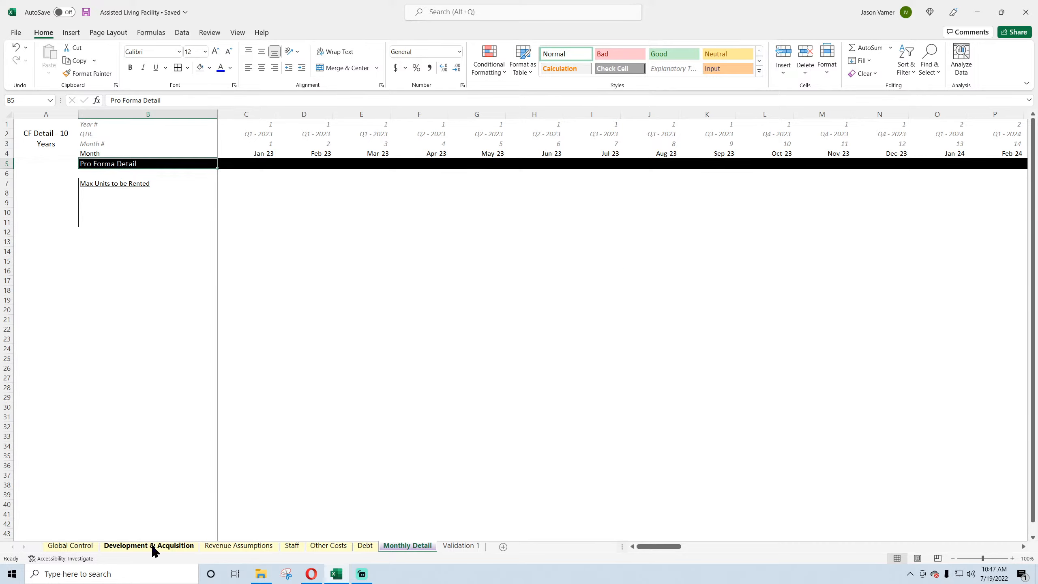
- Examine the room counts, room types, prices and occupancy assumptions on the Revenue Assumptions sheet
click(212, 545)
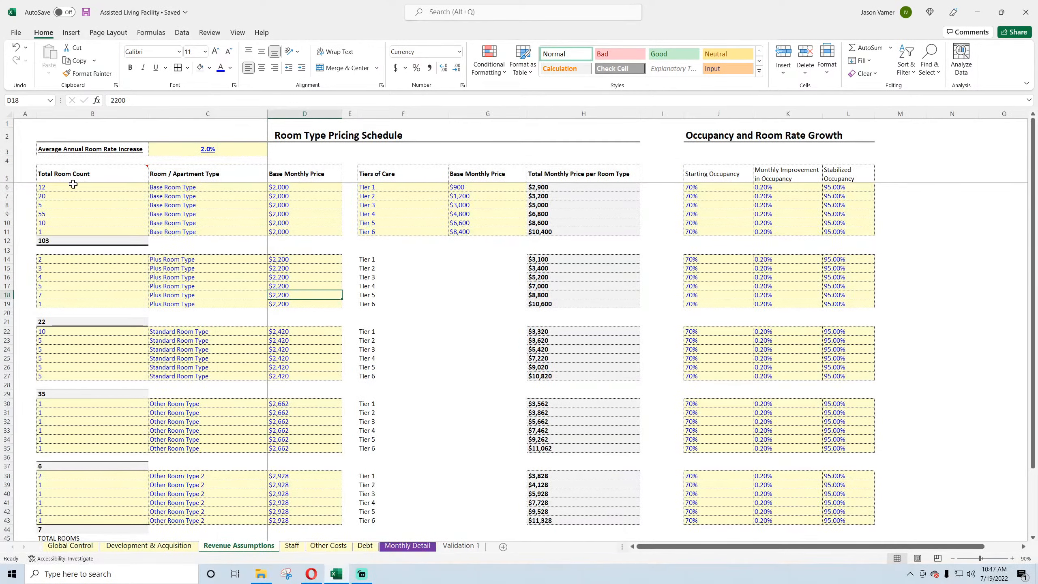
drag(73, 185, 69, 231)
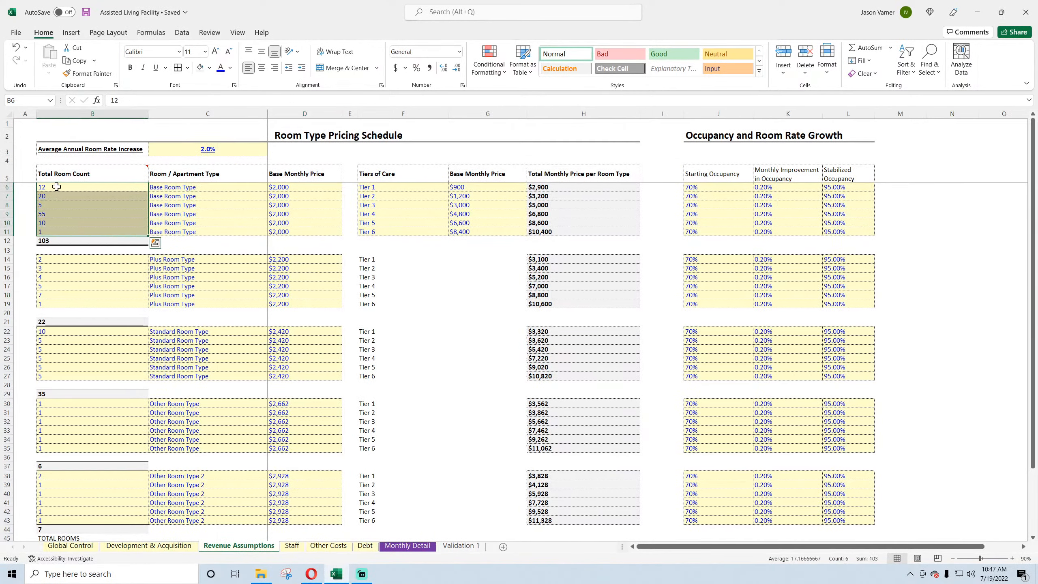
drag(56, 186, 839, 493)
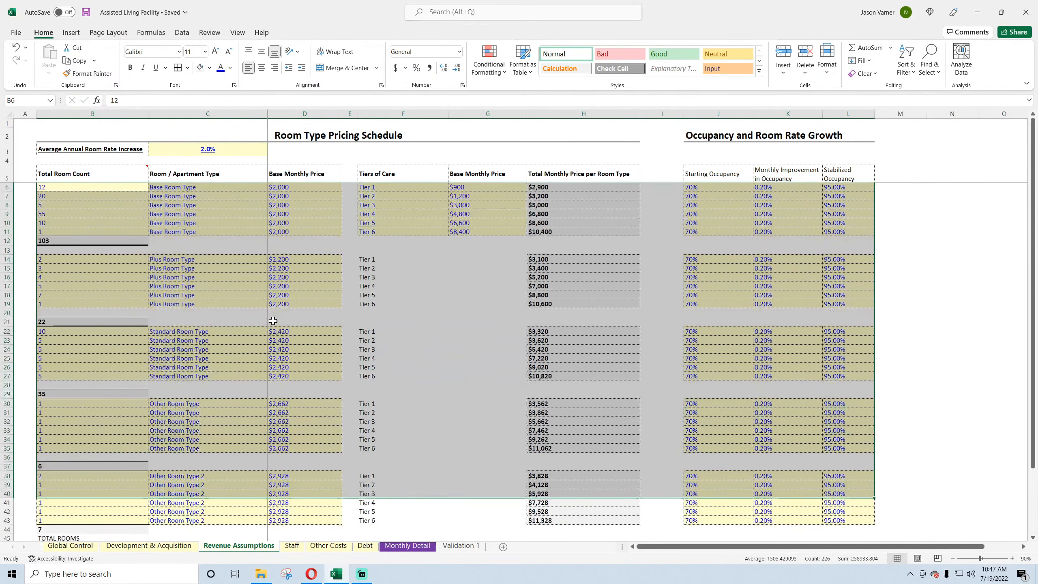
click(197, 348)
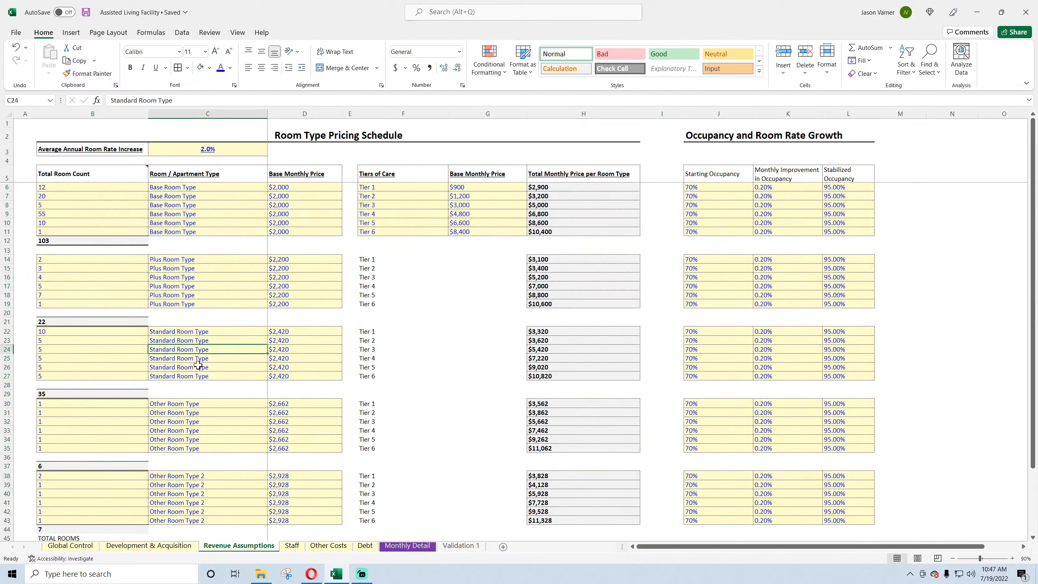
- On the Staff sheet, compare the Multiple Headcount Items section with the single positions and inspect the LPN row's FY 1 formula
click(292, 545)
scroll(156, 396, down, 11)
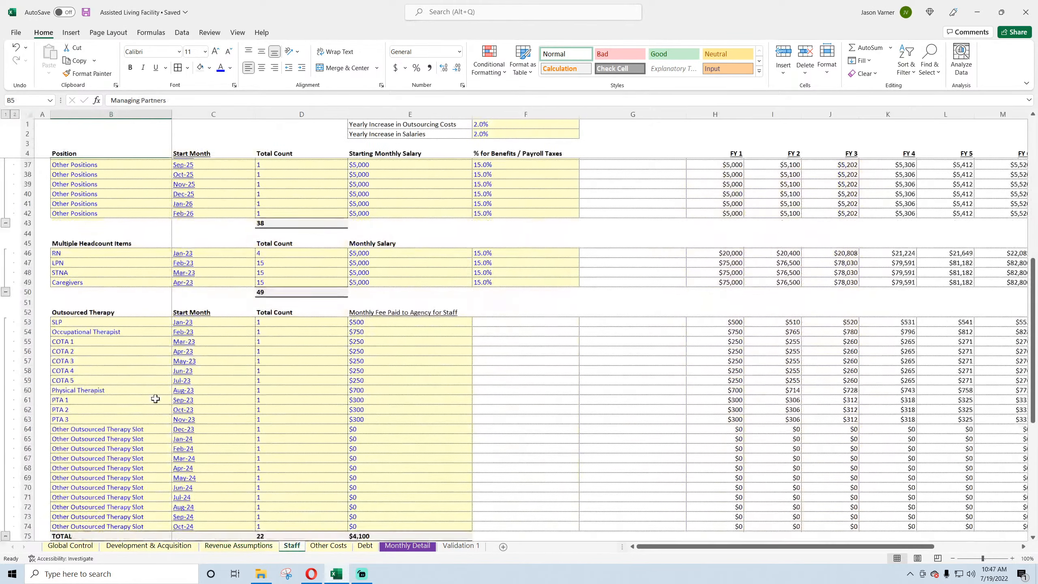
scroll(155, 399, down, 1)
drag(74, 231, 486, 271)
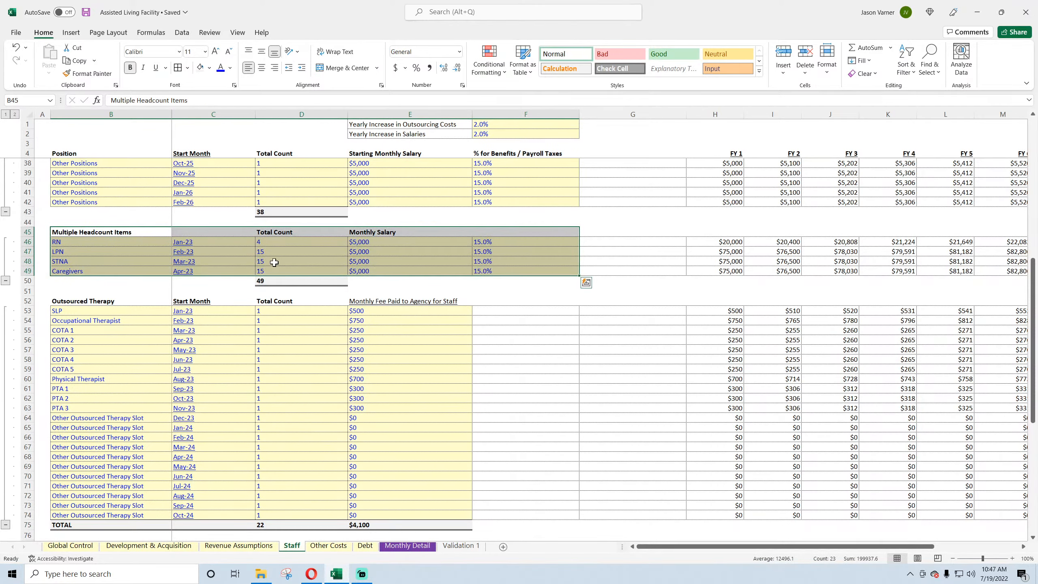
scroll(310, 298, up, 11)
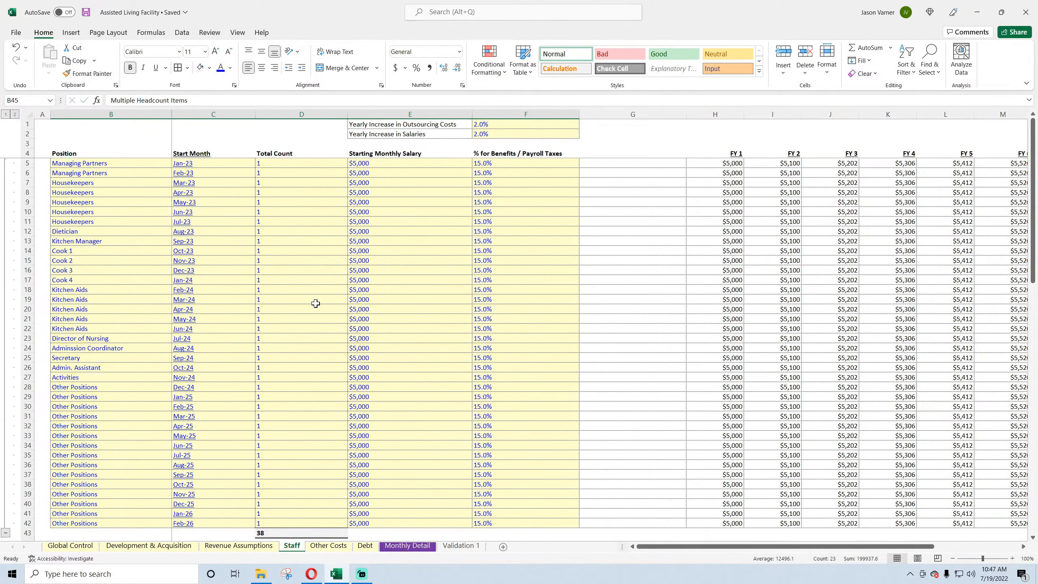
scroll(315, 302, down, 11)
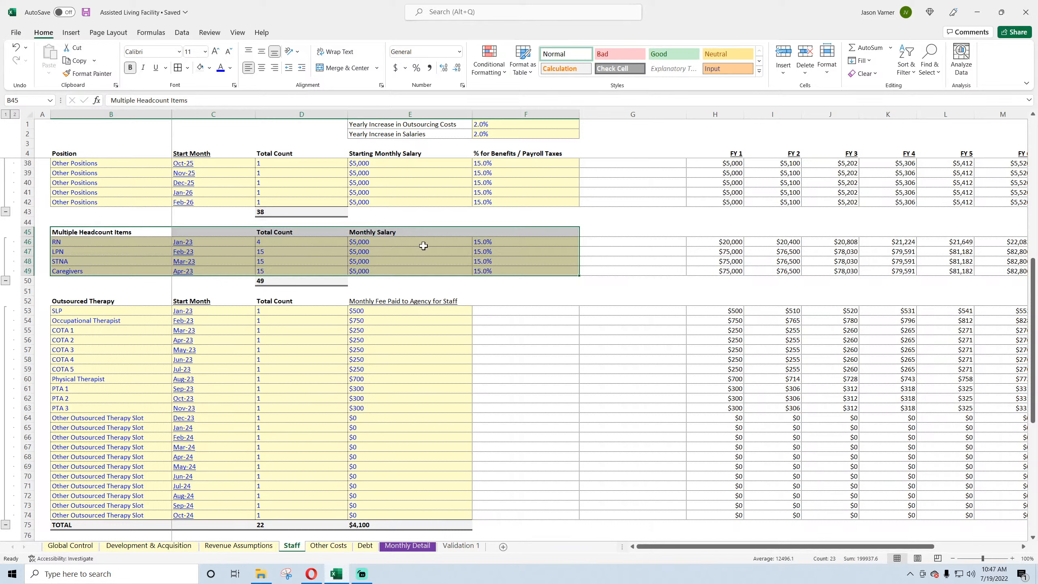
click(716, 252)
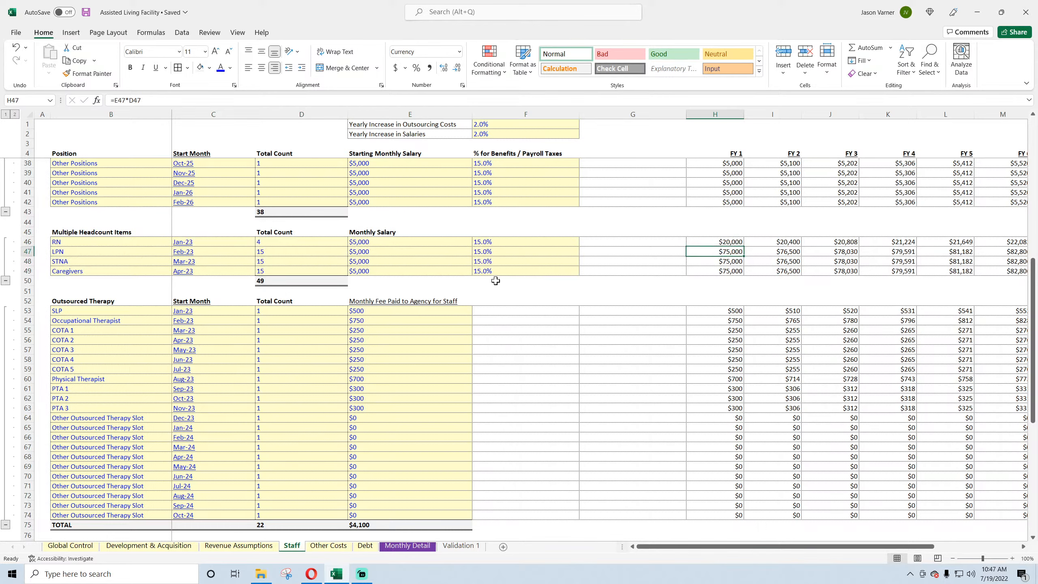
- Examine the position names, total counts and the RN start month in the Multiple Headcount Items section
drag(75, 244, 109, 266)
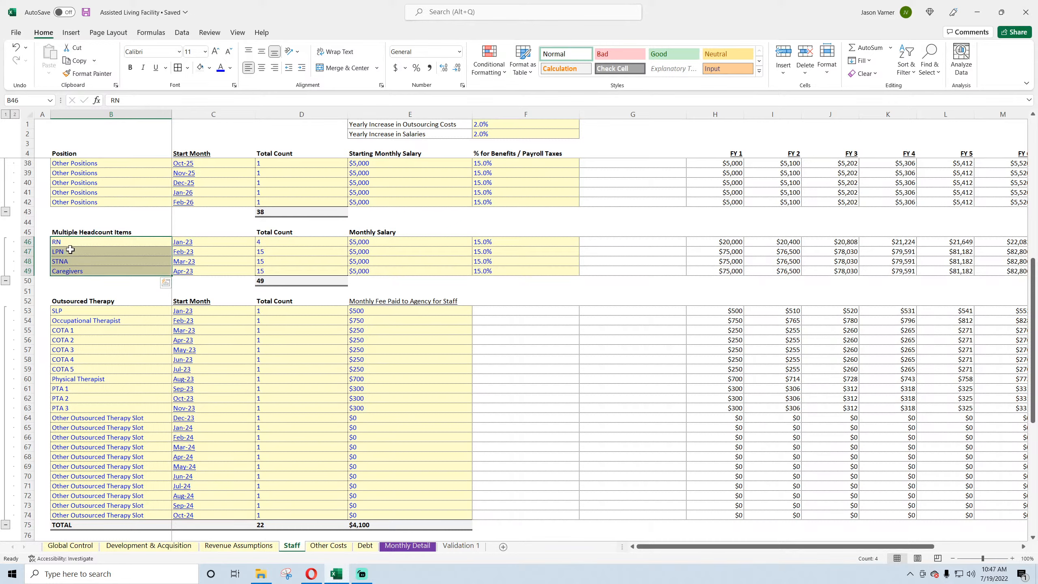
click(282, 241)
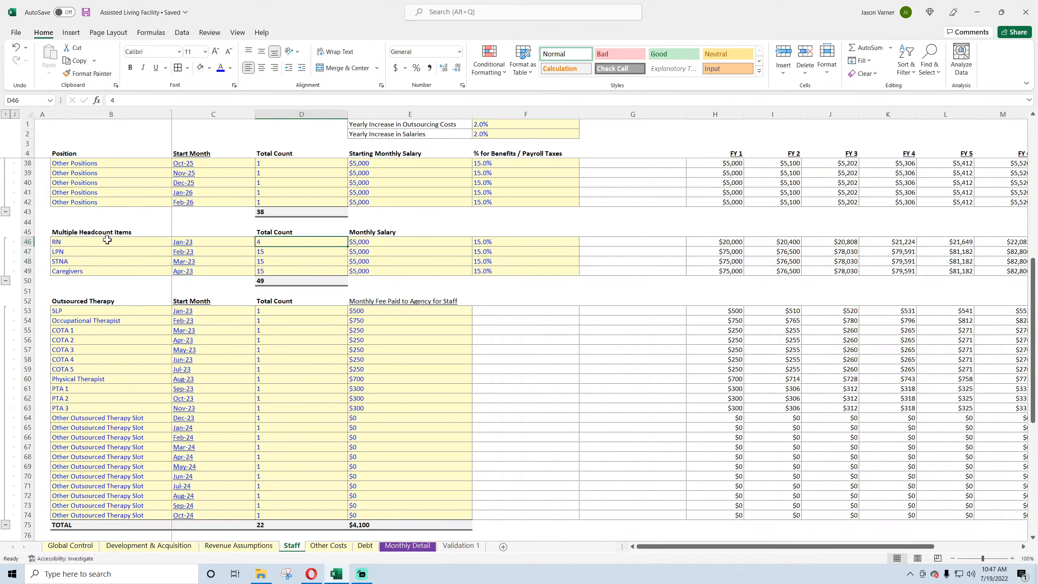
drag(105, 241, 170, 270)
drag(289, 241, 280, 271)
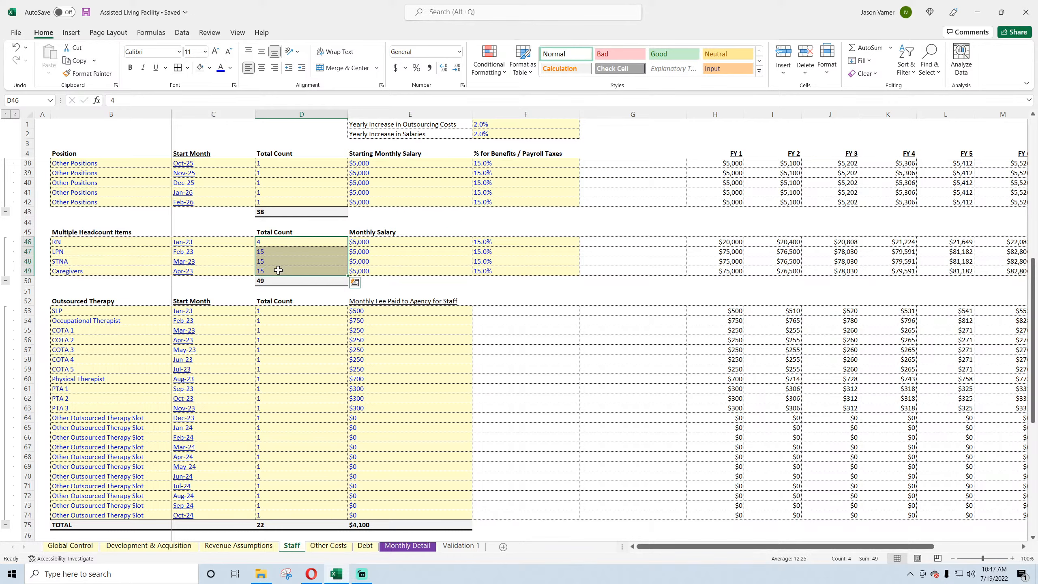
click(192, 240)
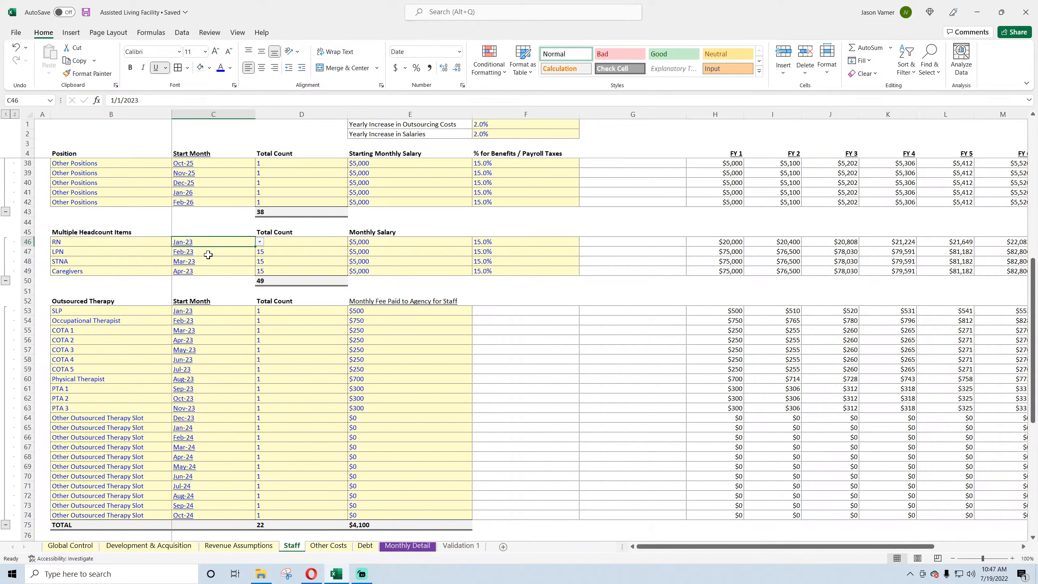
- Compare the total counts in the Multiple Headcount Items section with the FY 1 salary formulas of the single positions
click(268, 246)
click(277, 251)
click(276, 271)
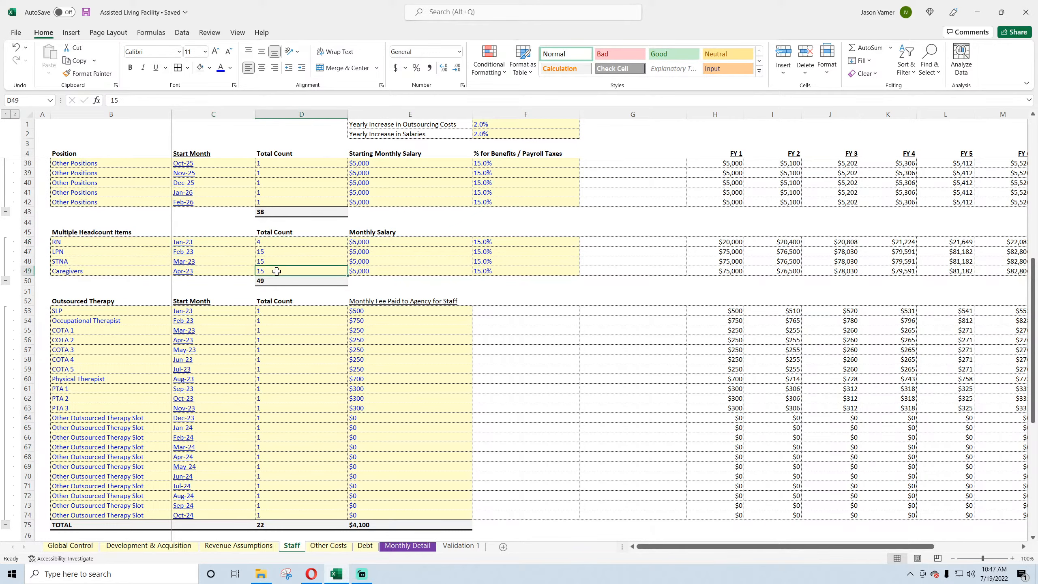
scroll(772, 200, up, 11)
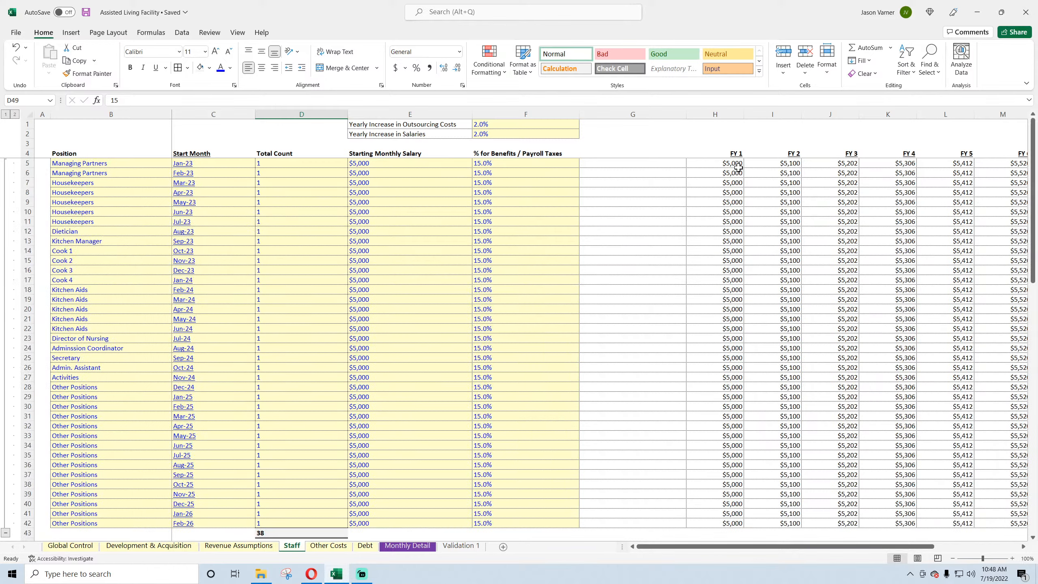
click(725, 162)
click(724, 182)
click(721, 247)
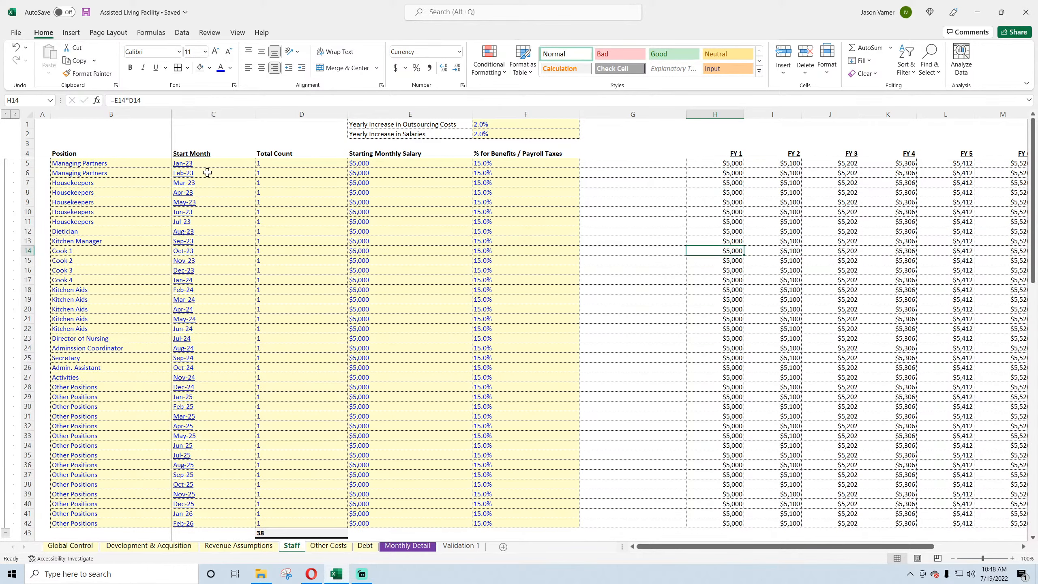
- Set the total count of the first Managing Partners row, starting Jan-23, to 5
click(272, 164)
text(5)
key(Return)
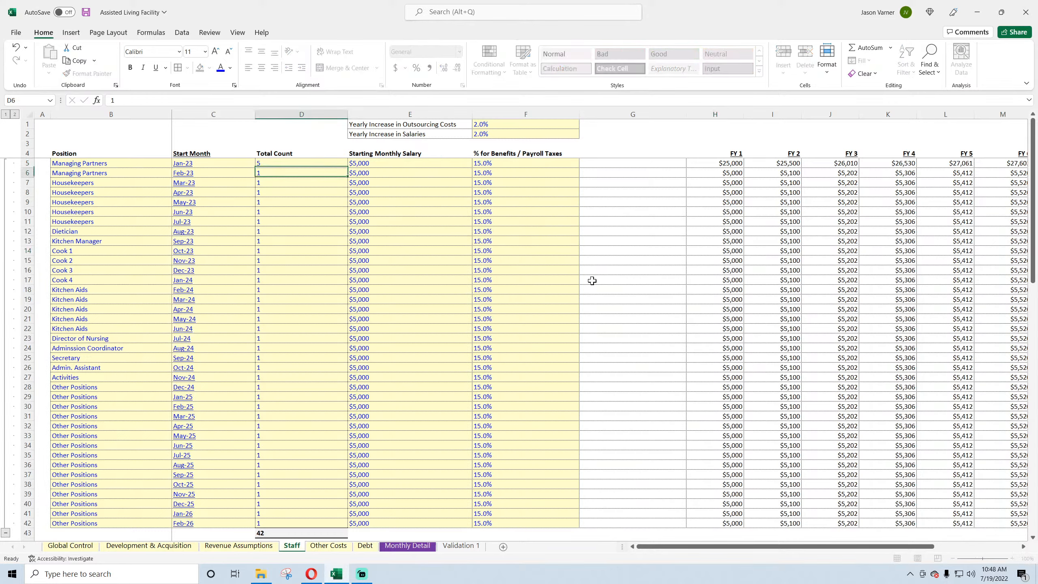
click(299, 162)
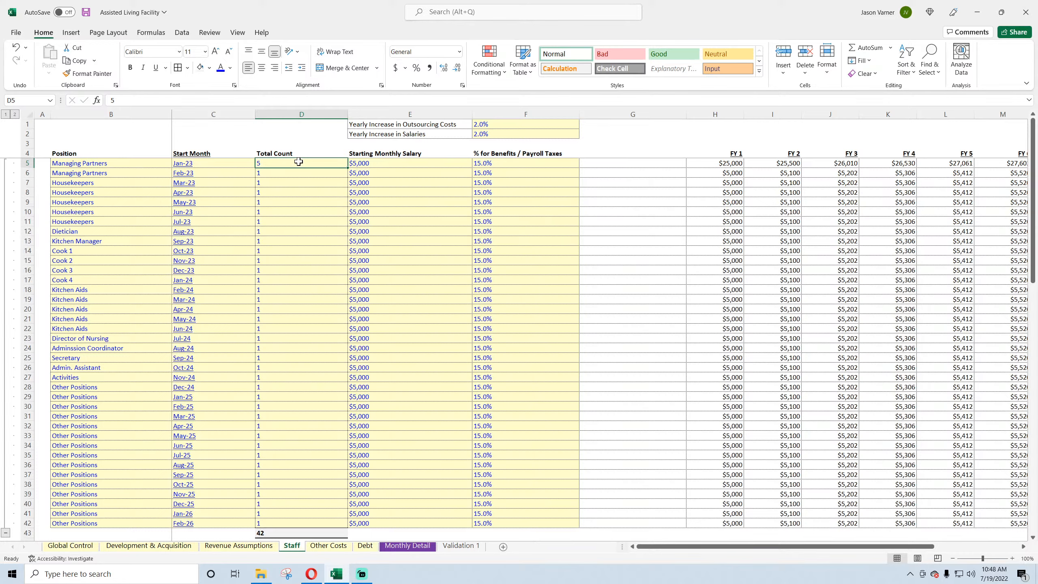
click(291, 183)
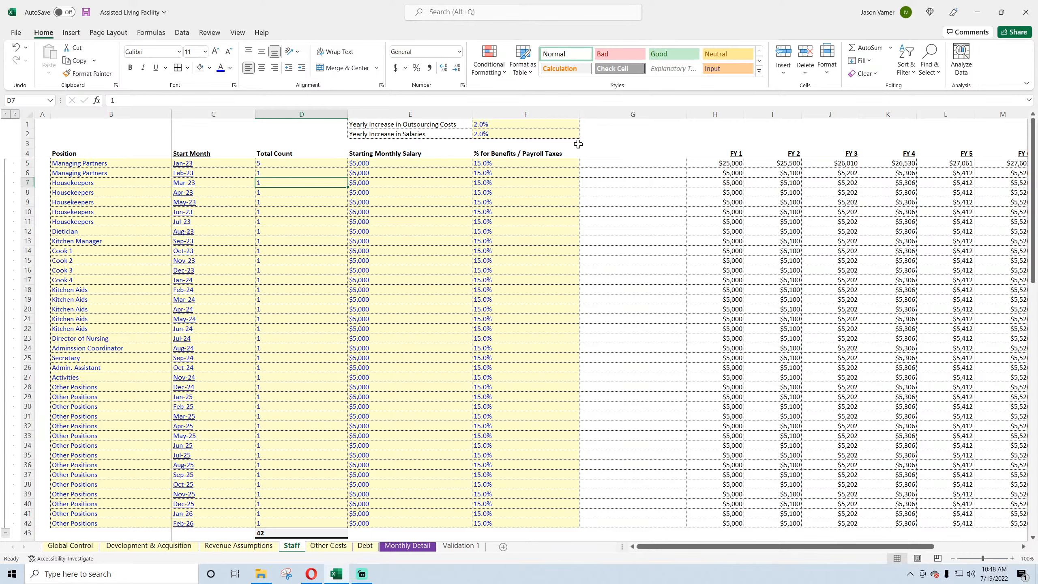
- In the Multiple Headcount Items section, examine the RN start month and FY 1 formula, the LPN start month and the STNA total count
scroll(493, 376, down, 7)
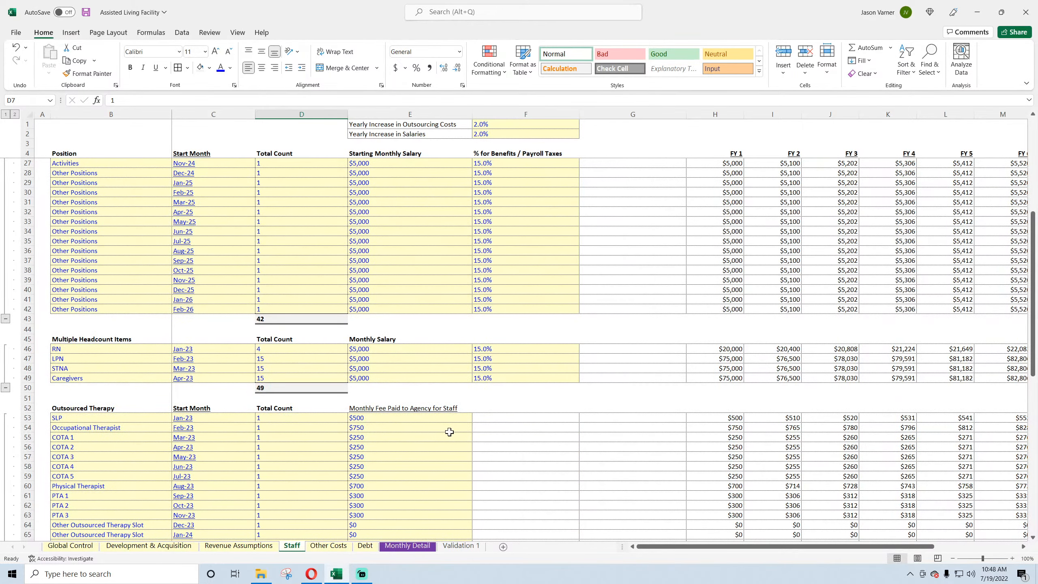
click(203, 352)
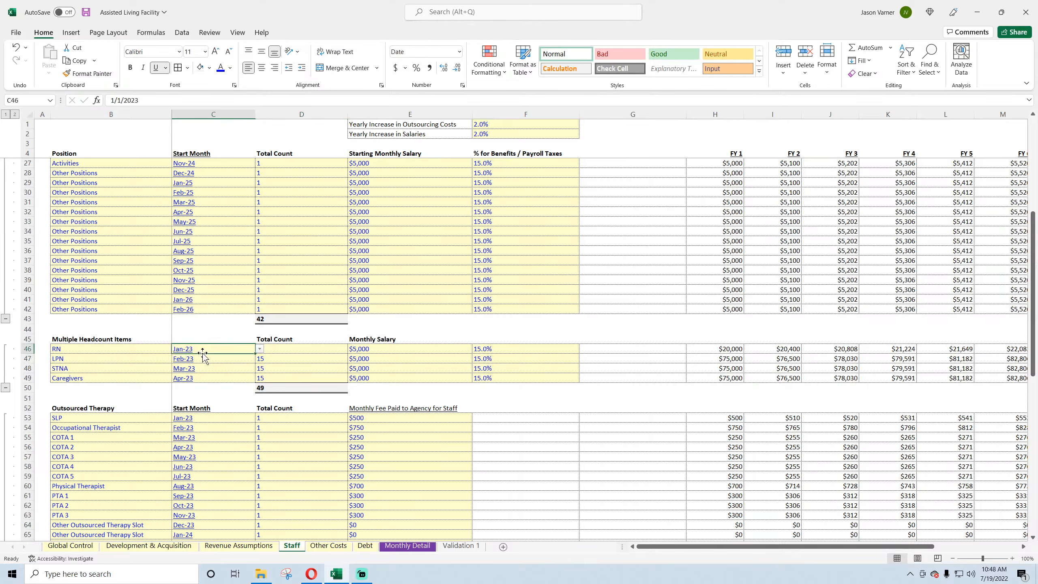
click(735, 154)
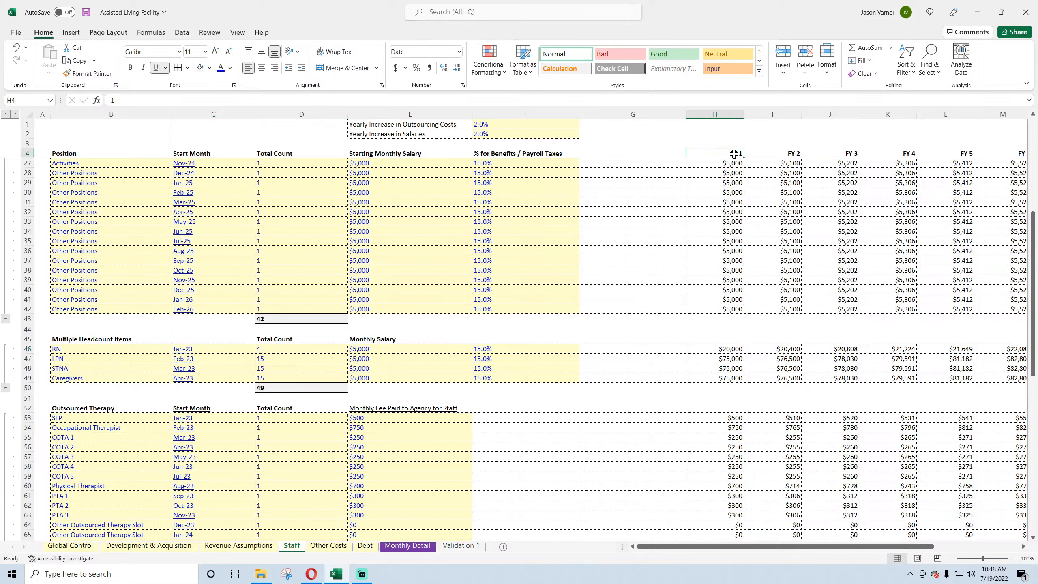
click(720, 350)
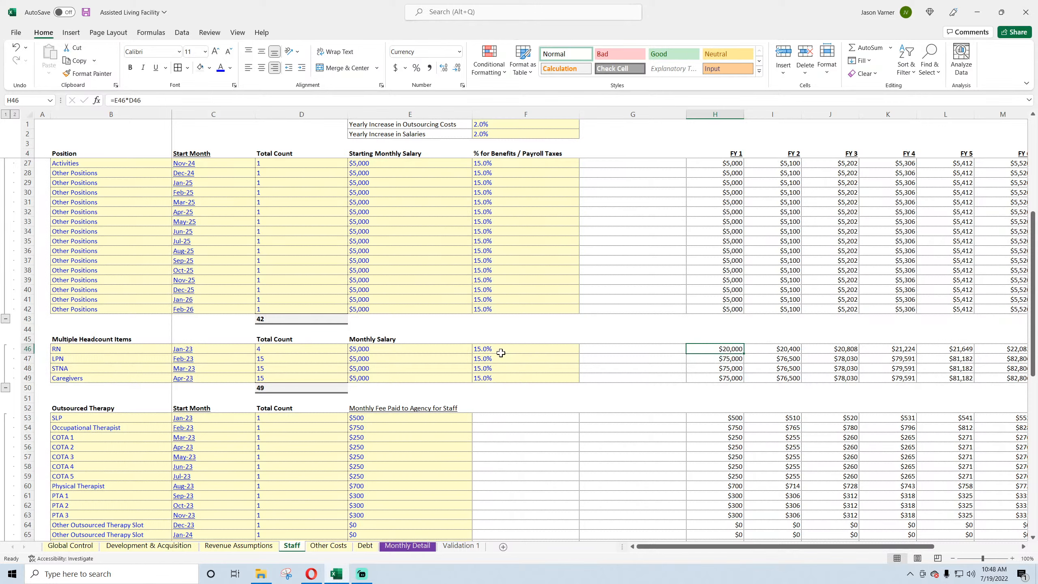
click(209, 347)
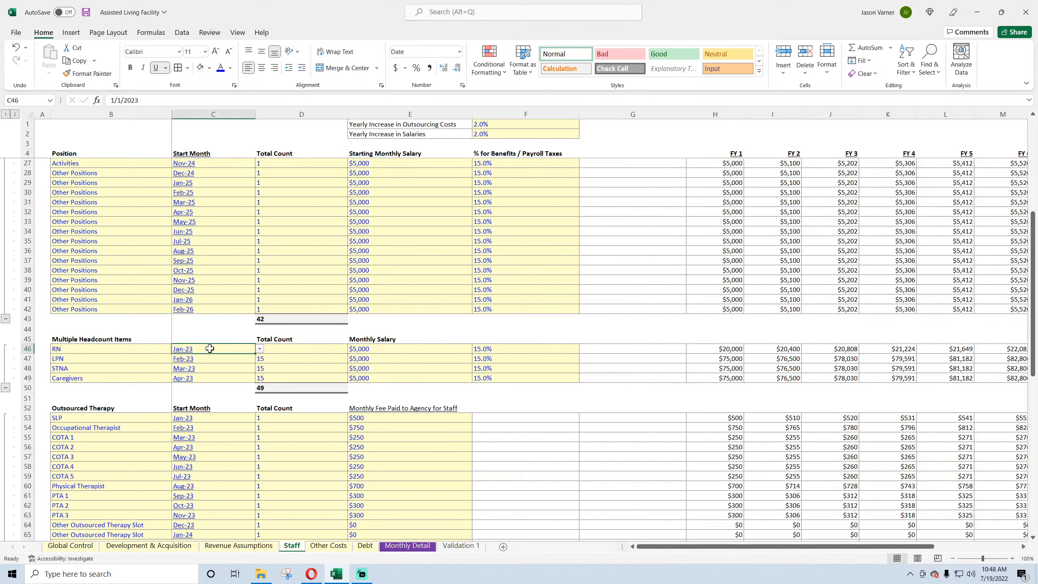
click(209, 359)
click(297, 365)
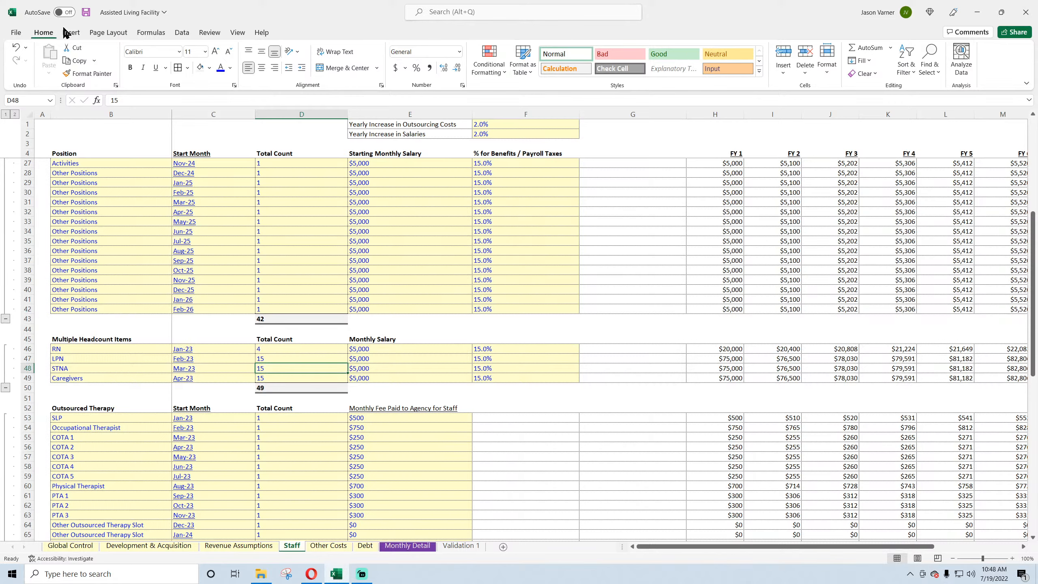
- Save the workbook and inspect the FY 1 and FY 2 salary formulas of the Multiple Headcount Items rows
click(86, 12)
click(723, 369)
click(722, 380)
click(723, 370)
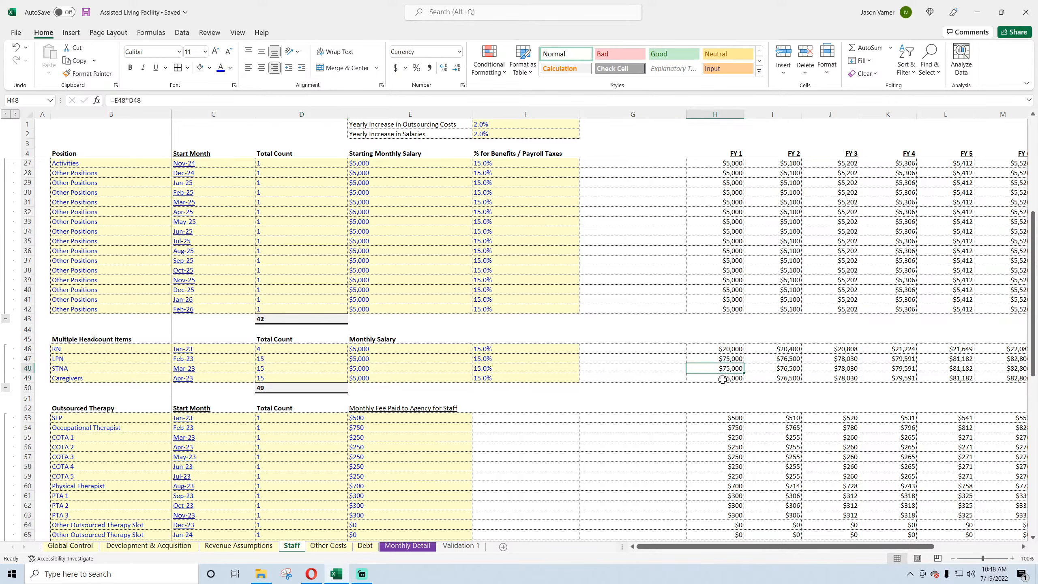
click(721, 380)
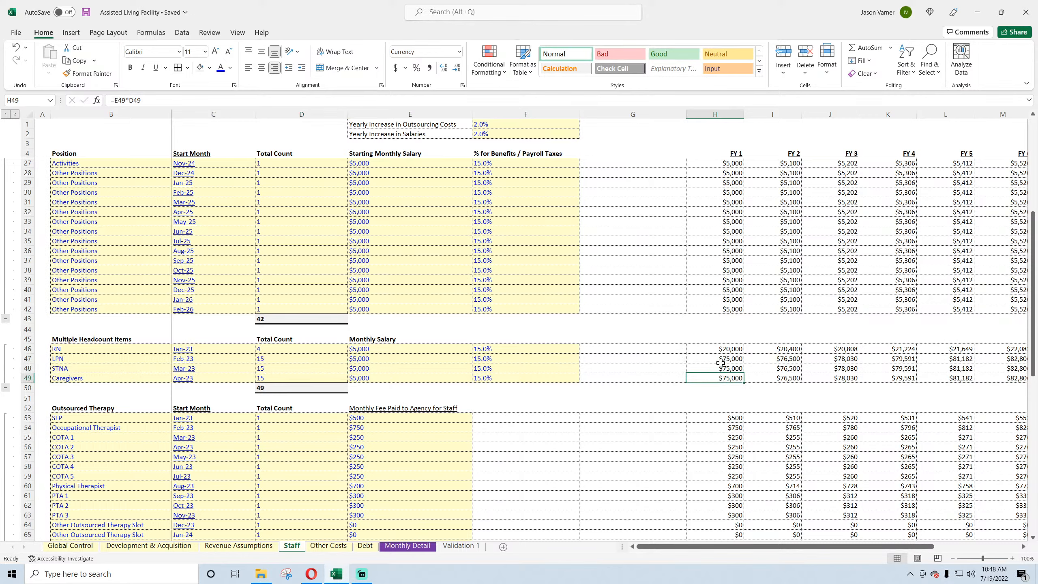
drag(721, 368, 795, 369)
click(724, 369)
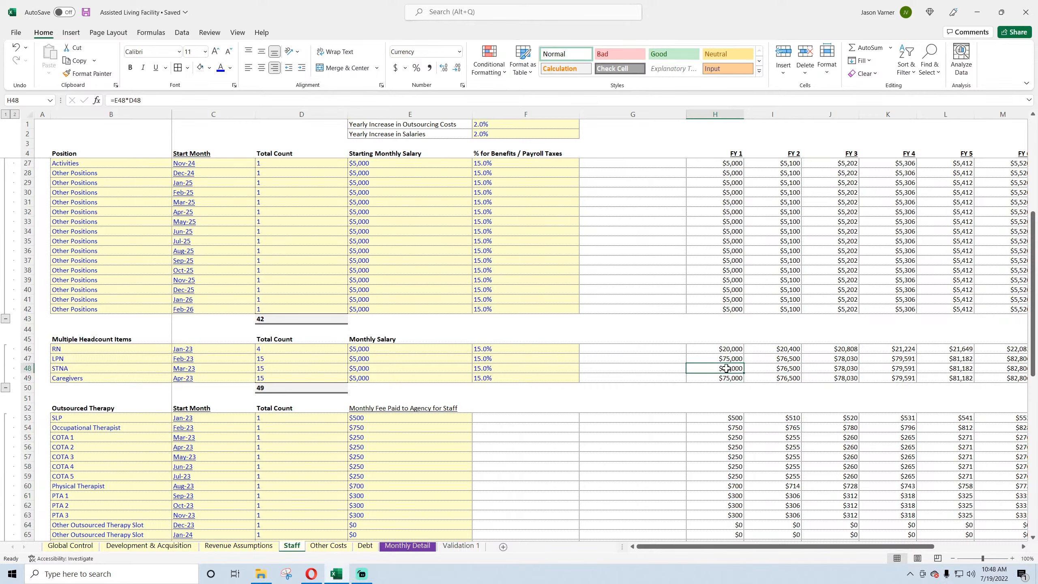
click(303, 370)
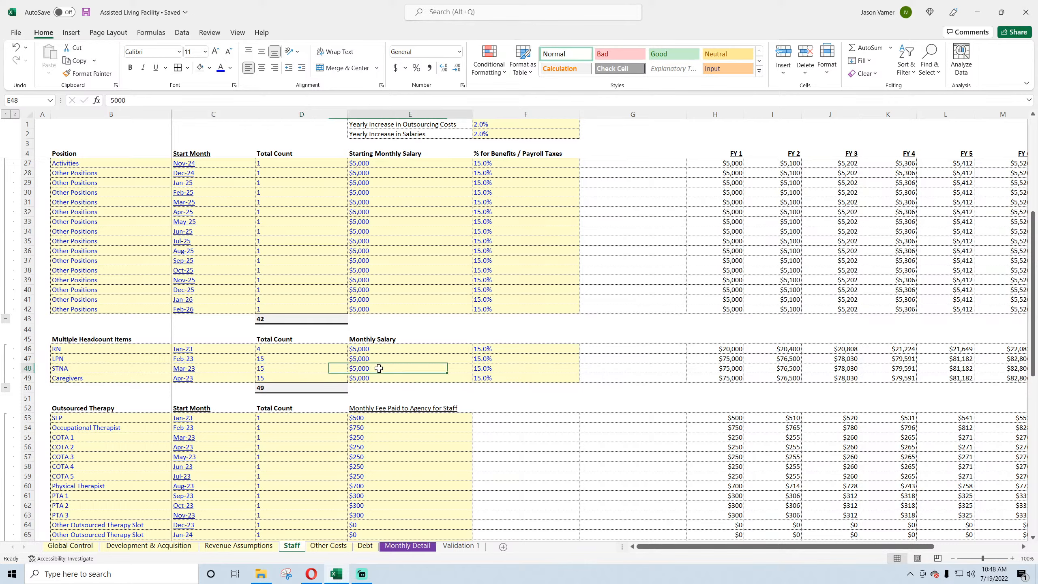
drag(724, 349, 879, 384)
click(831, 364)
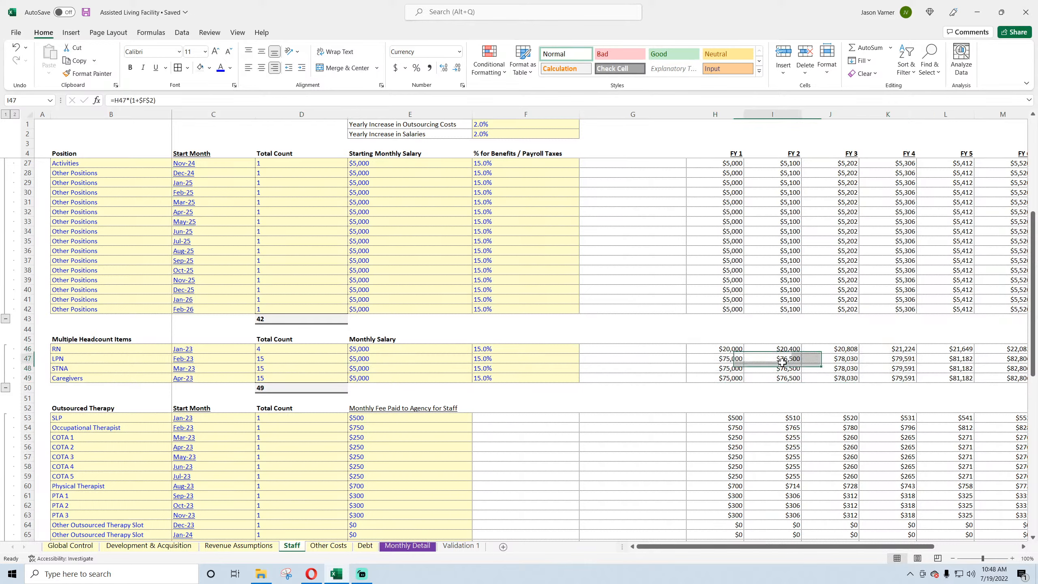
click(785, 366)
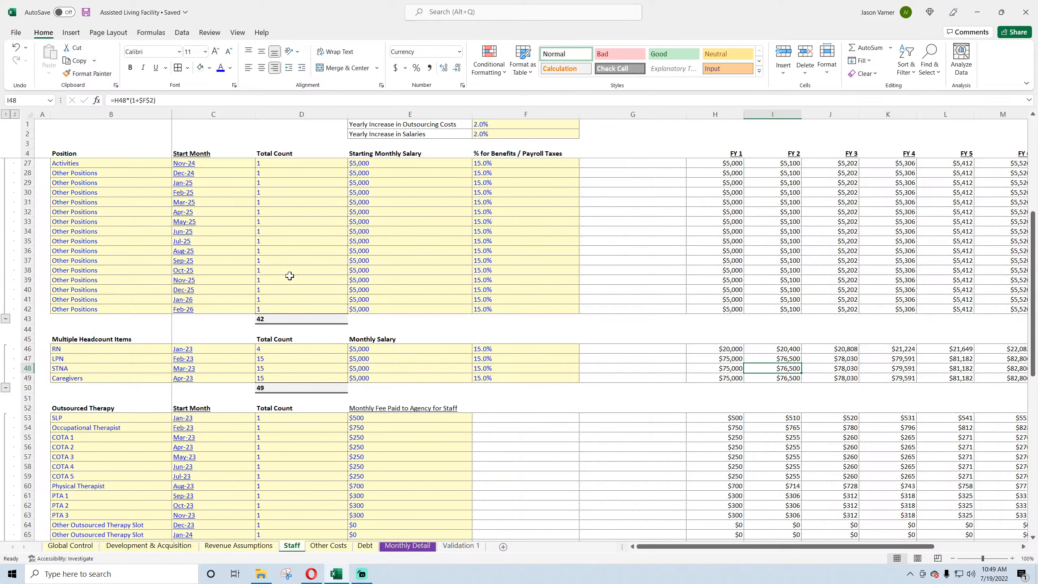
- Examine the total counts and start months of the single positions and look over the outsourced staff sections below them
scroll(288, 277, up, 7)
drag(270, 168, 296, 465)
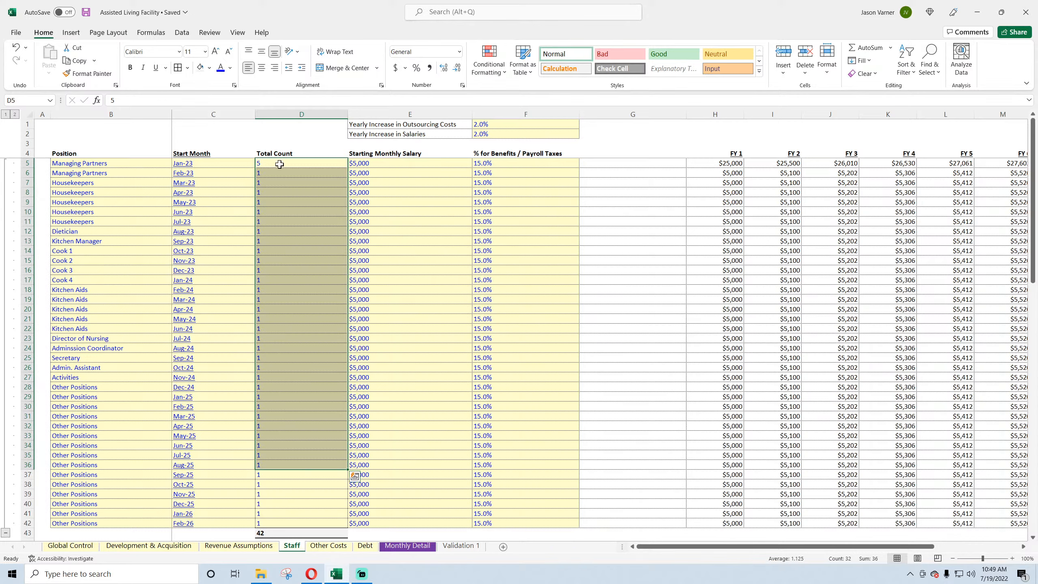
drag(279, 164, 284, 375)
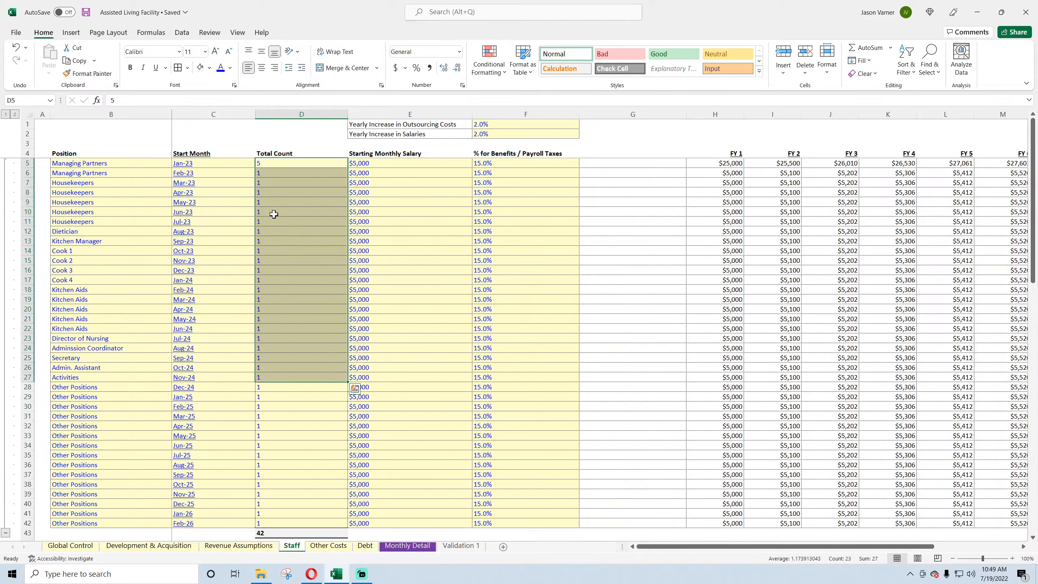
click(278, 163)
drag(278, 163, 282, 290)
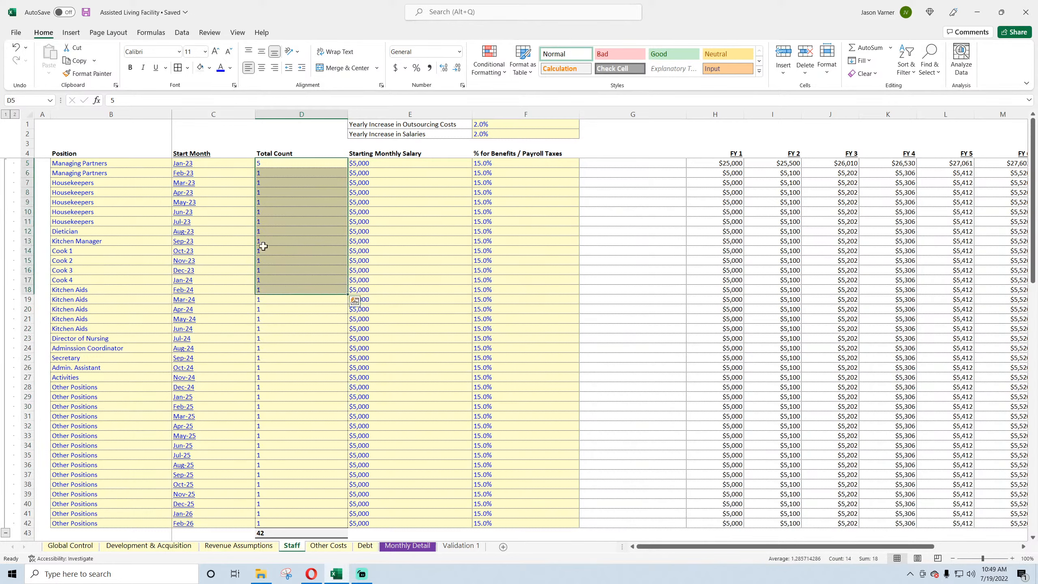
click(192, 162)
drag(192, 163, 186, 345)
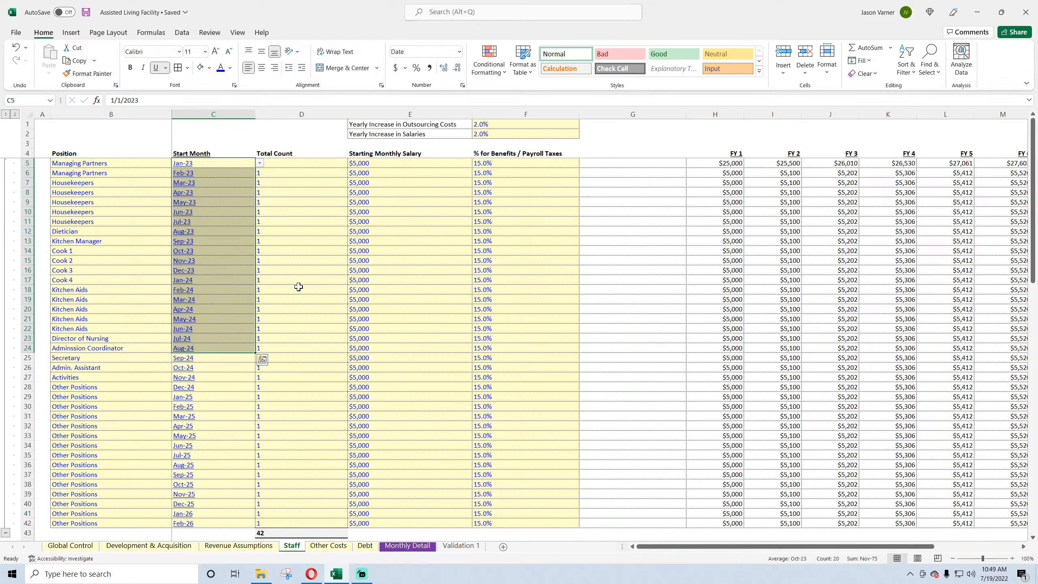
scroll(298, 286, down, 20)
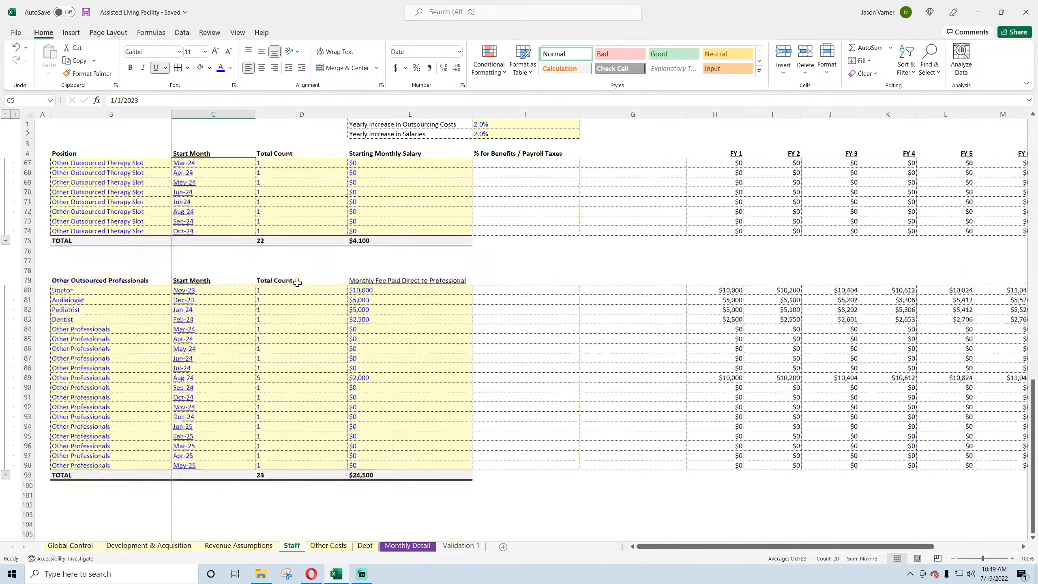
scroll(297, 282, up, 20)
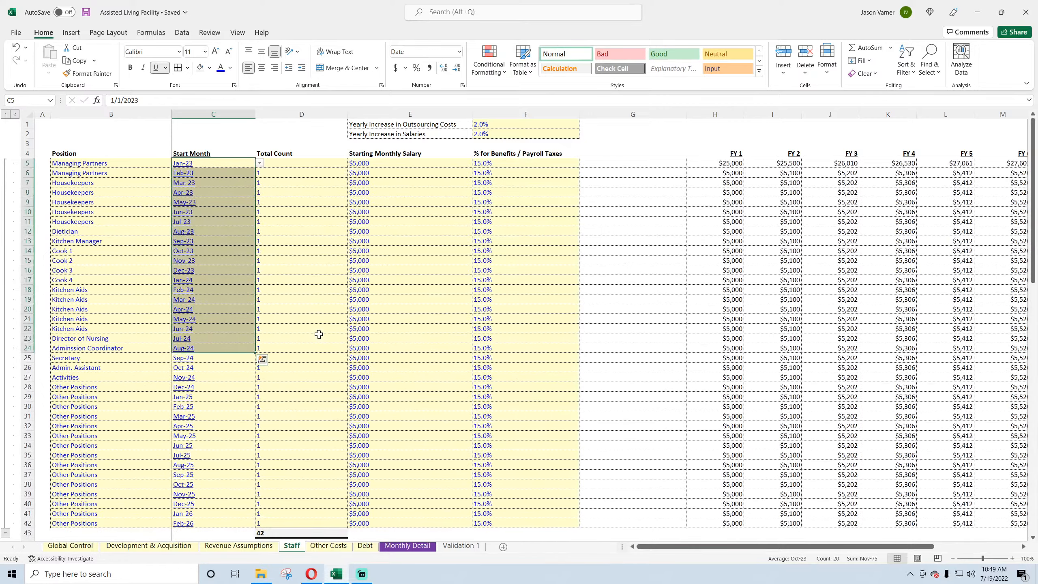
- Look through the expense items on the Other Costs sheet, glance at the Debt sheet and open the Monthly Detail sheet
click(328, 546)
scroll(196, 371, down, 15)
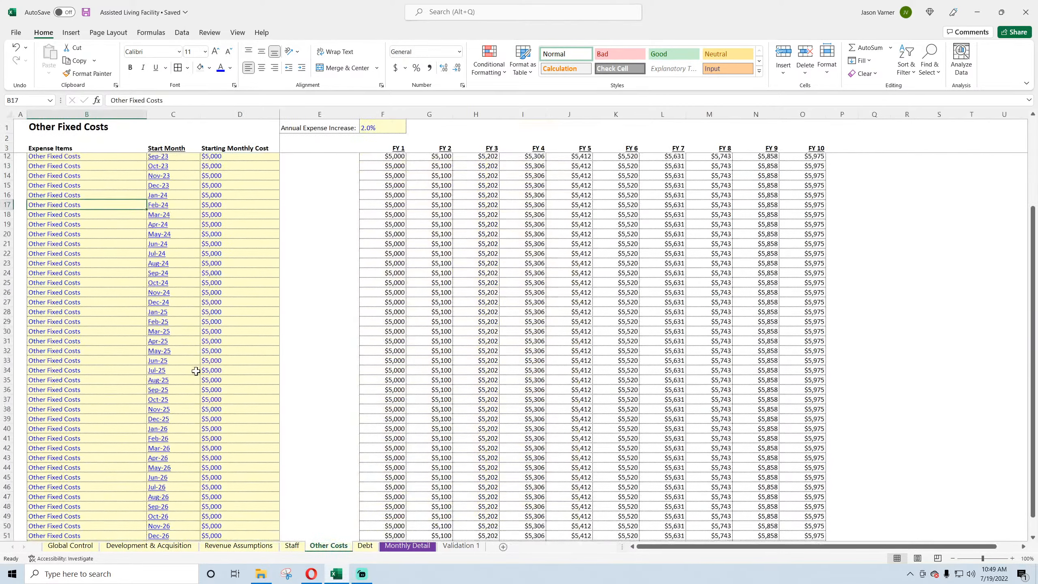
scroll(196, 371, up, 15)
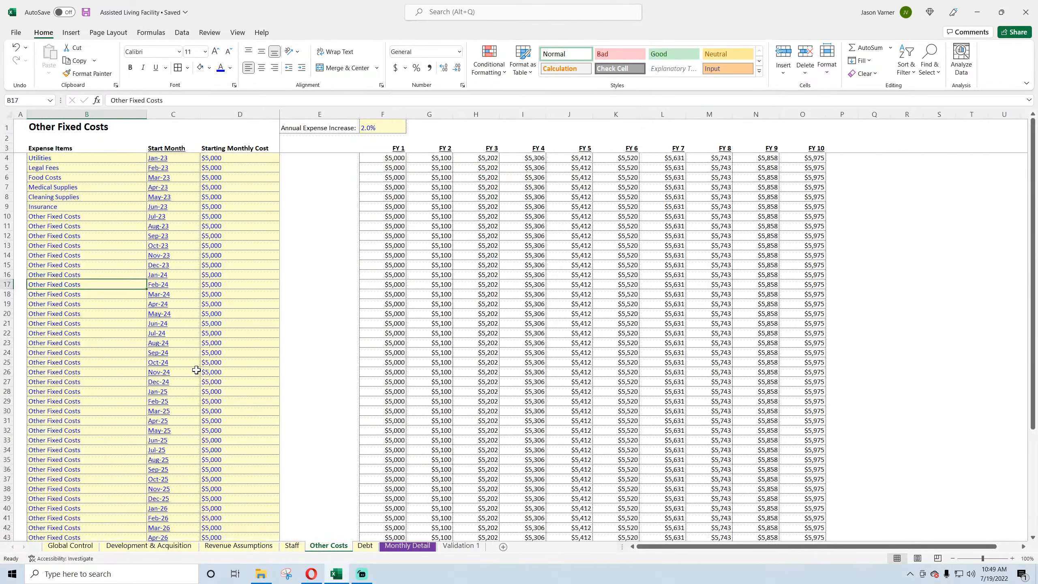
click(365, 545)
click(421, 547)
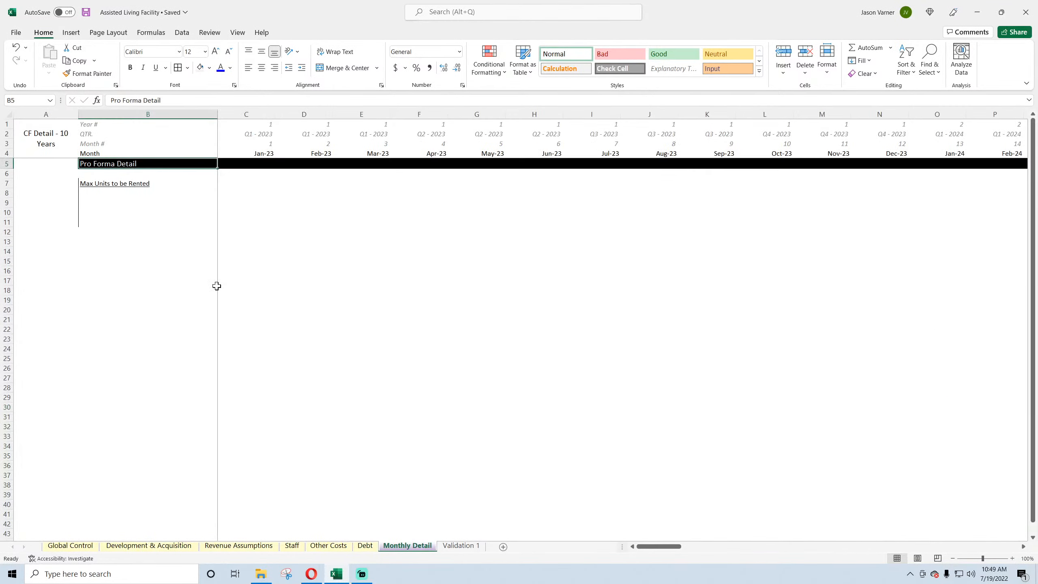
- Check the live stream's viewer analytics in YouTube Studio and return to the Monthly Detail sheet in Excel
click(312, 574)
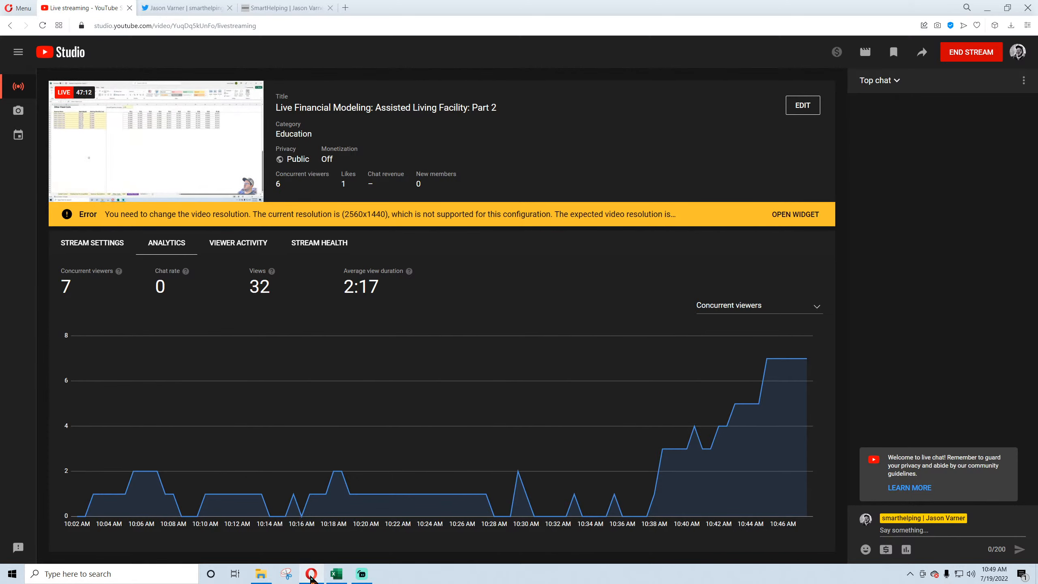
click(312, 575)
click(476, 290)
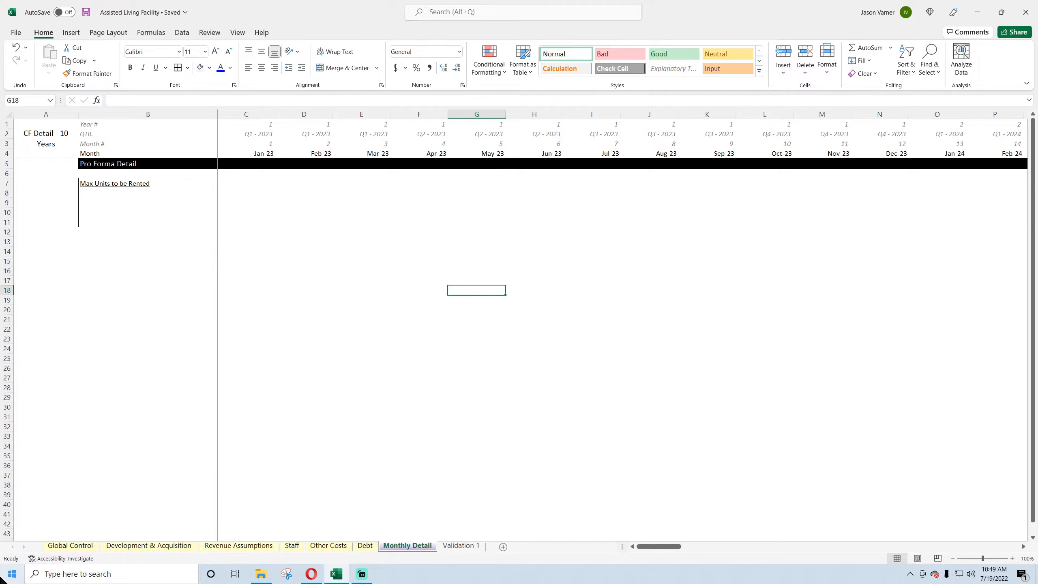
- Review the Revenue Assumptions, Staff, Other Costs and Development & Acquisition sheets
click(226, 546)
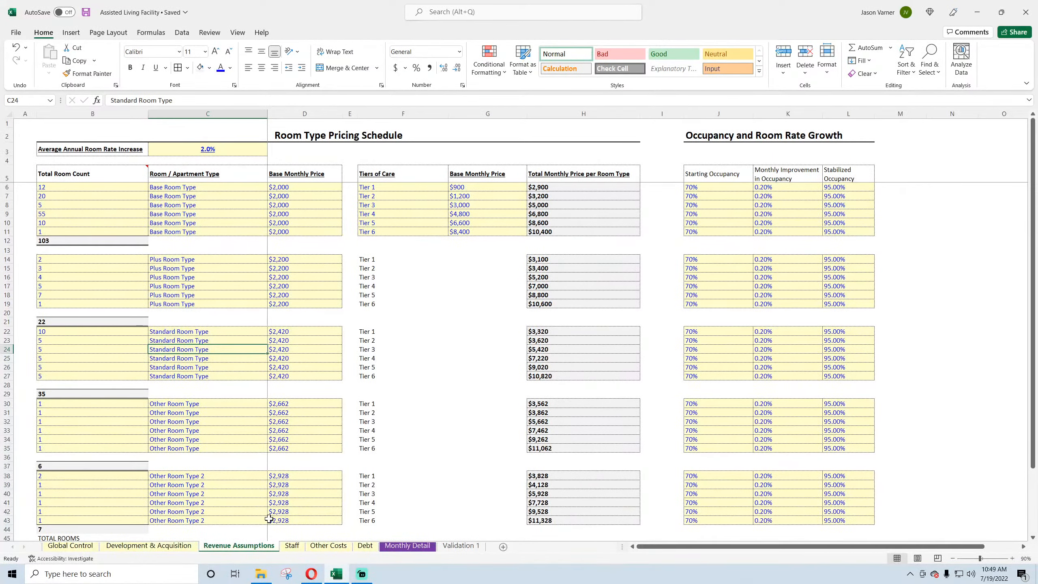
click(295, 547)
click(211, 404)
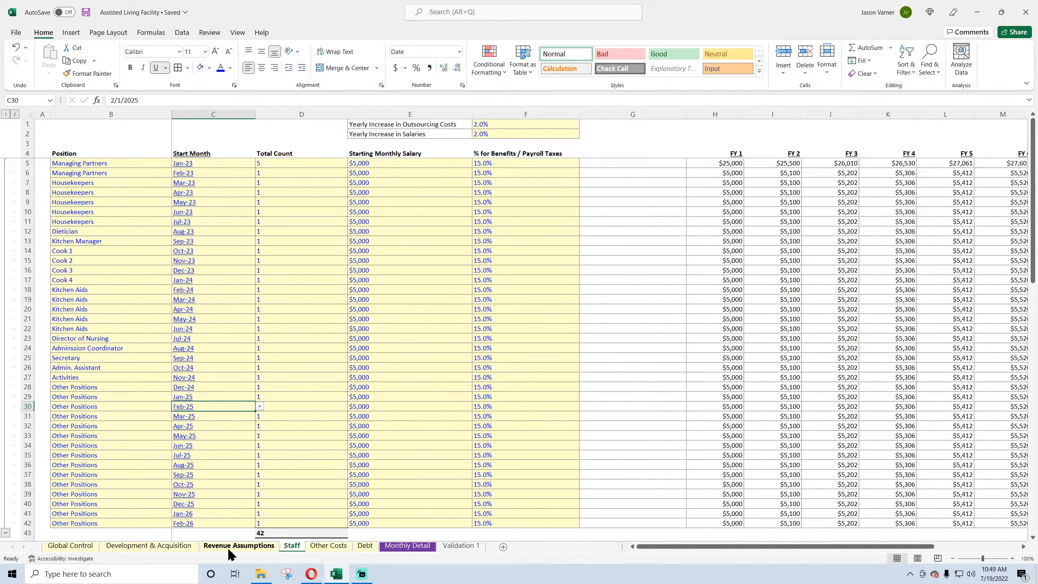
scroll(201, 440, down, 20)
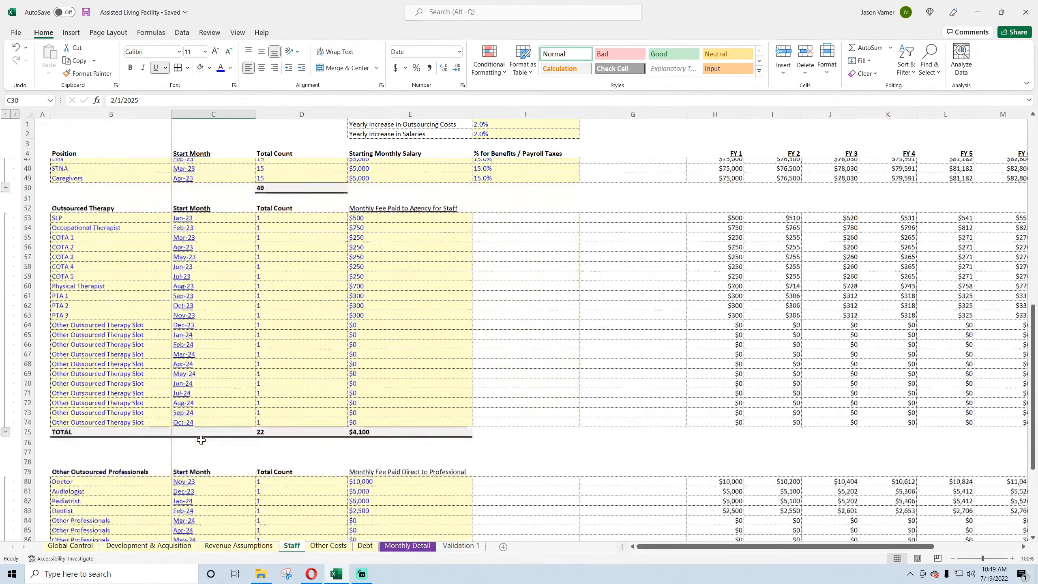
scroll(202, 440, up, 20)
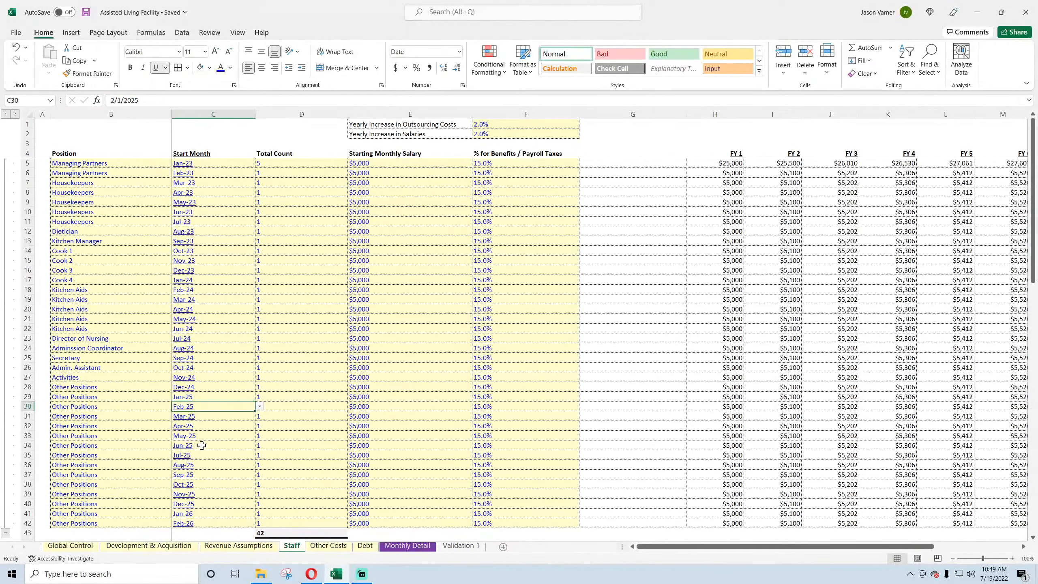
click(330, 547)
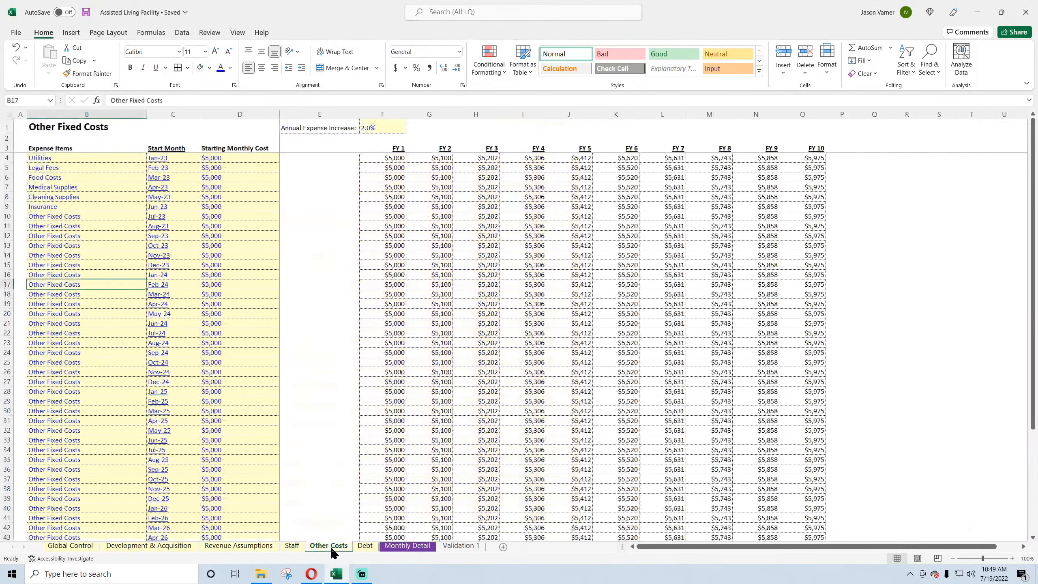
click(137, 549)
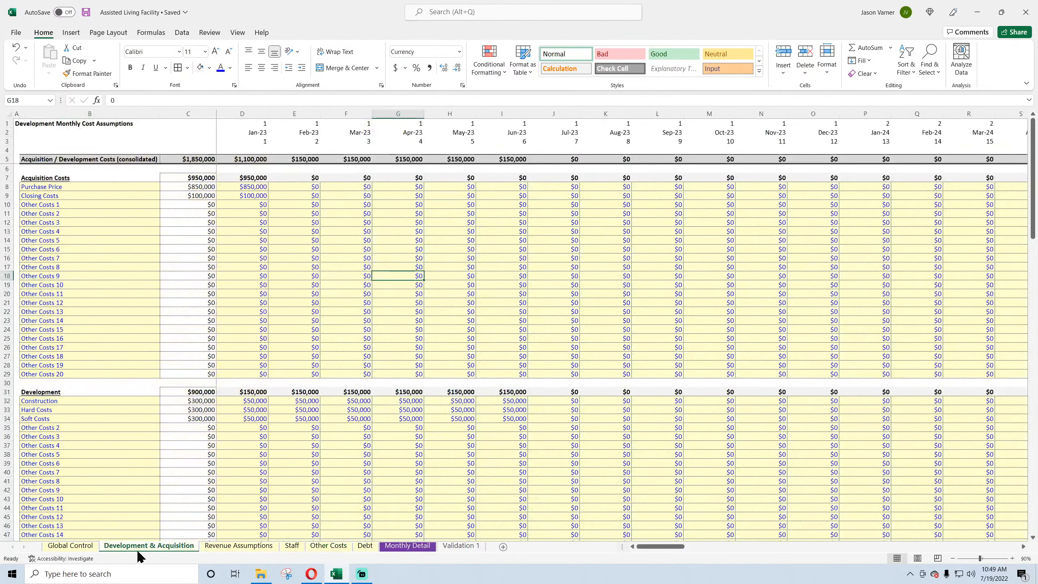
- Review the Global Control and Revenue Assumptions sheets and return to the Monthly Detail sheet
click(70, 549)
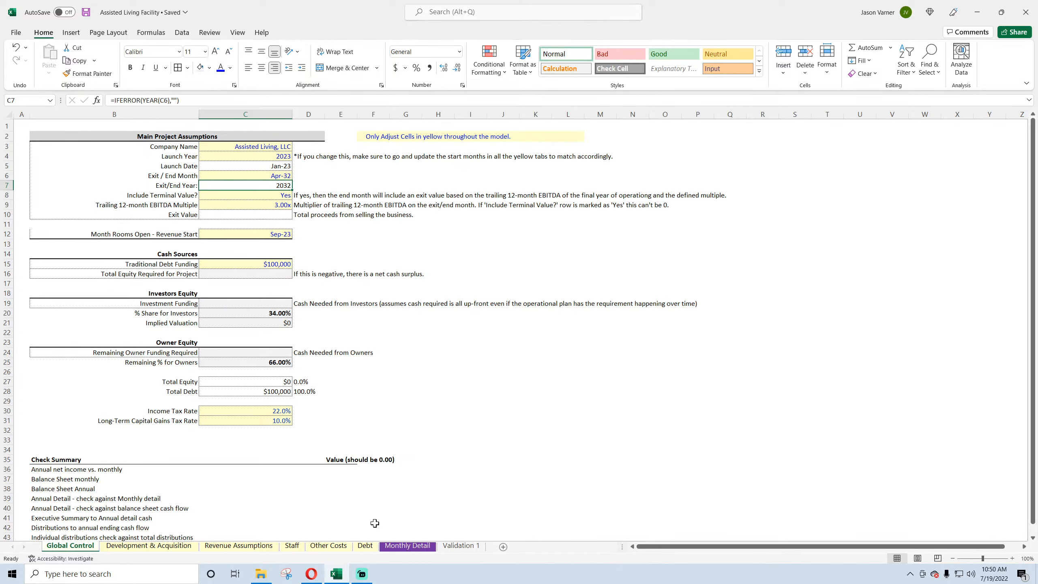
click(248, 547)
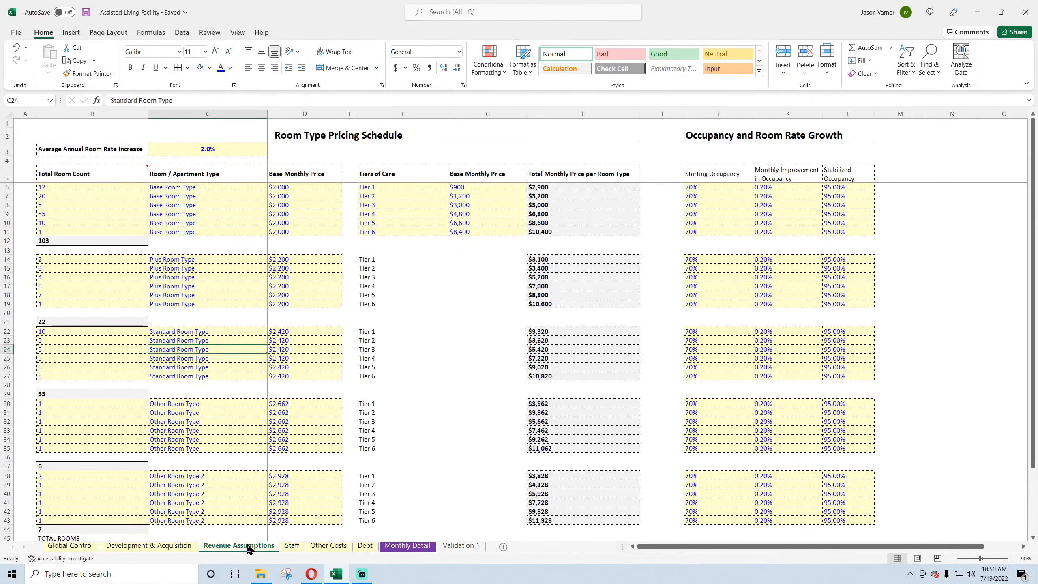
click(390, 547)
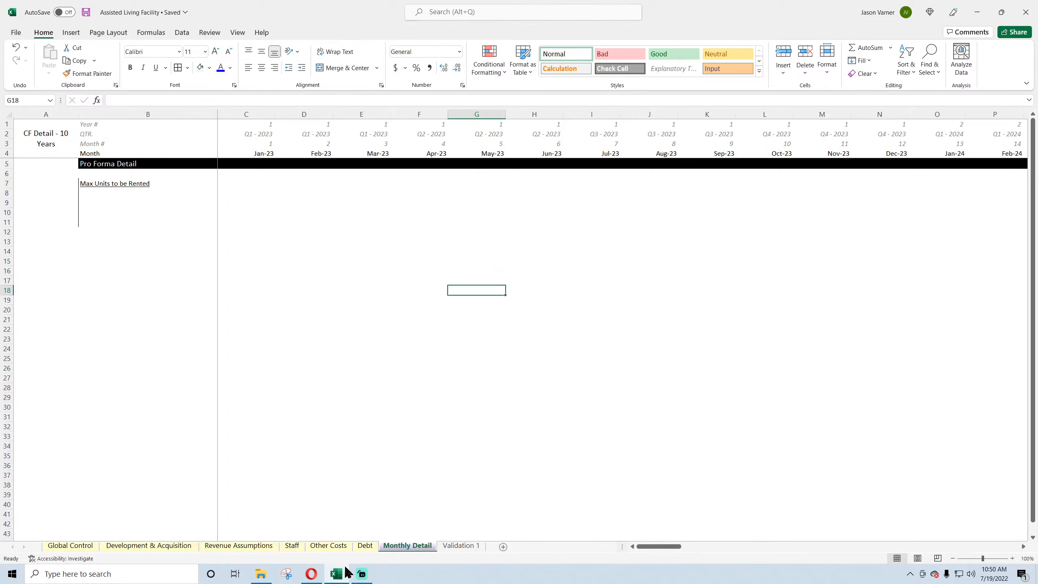
- Look over the empty area below Max Units to be Rented on Monthly Detail, glancing at the Revenue Assumptions and Staff sheets
click(223, 546)
drag(93, 193, 654, 223)
drag(118, 193, 669, 228)
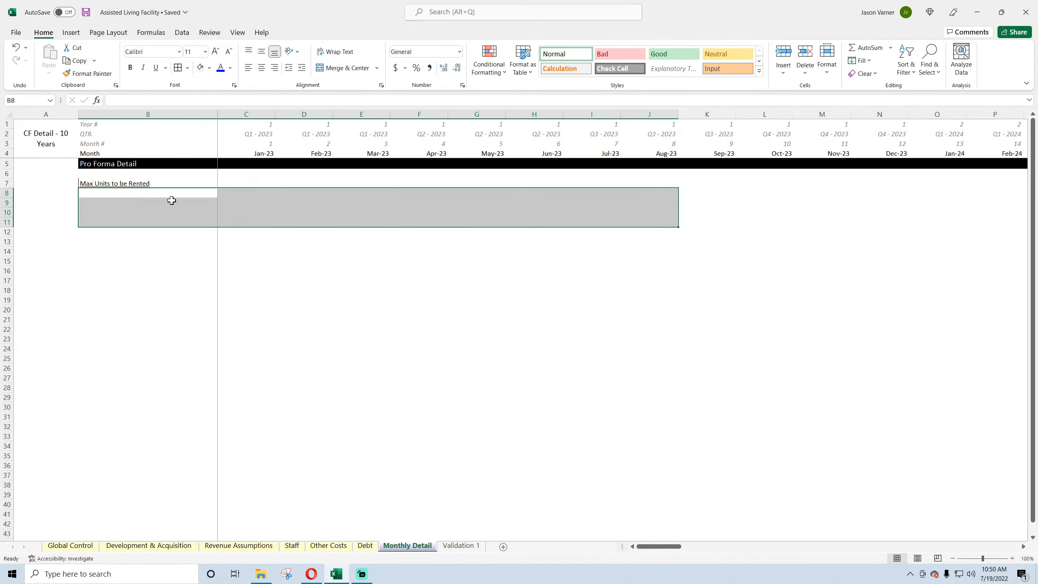
drag(110, 191, 723, 242)
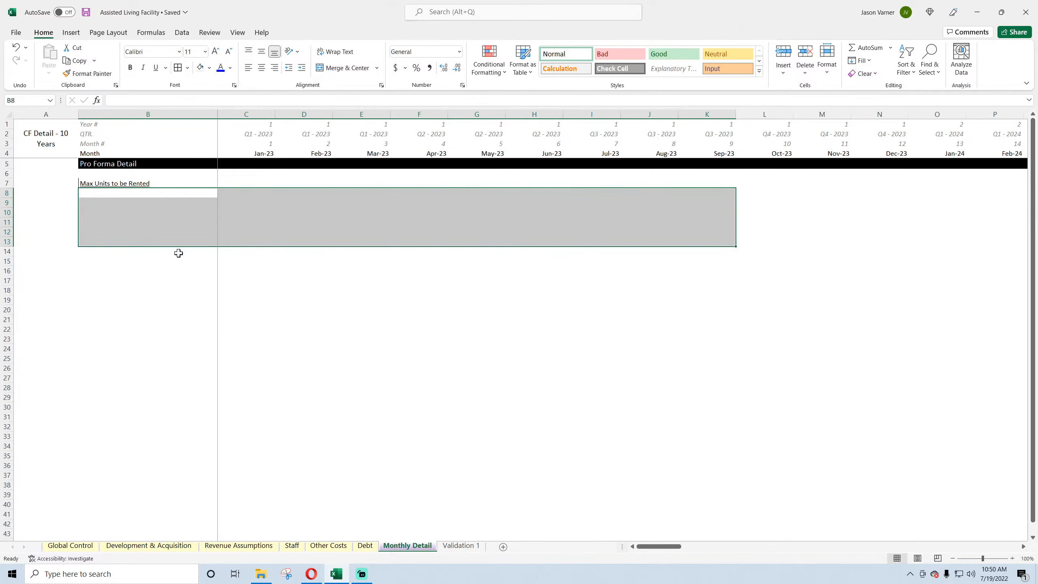
click(296, 546)
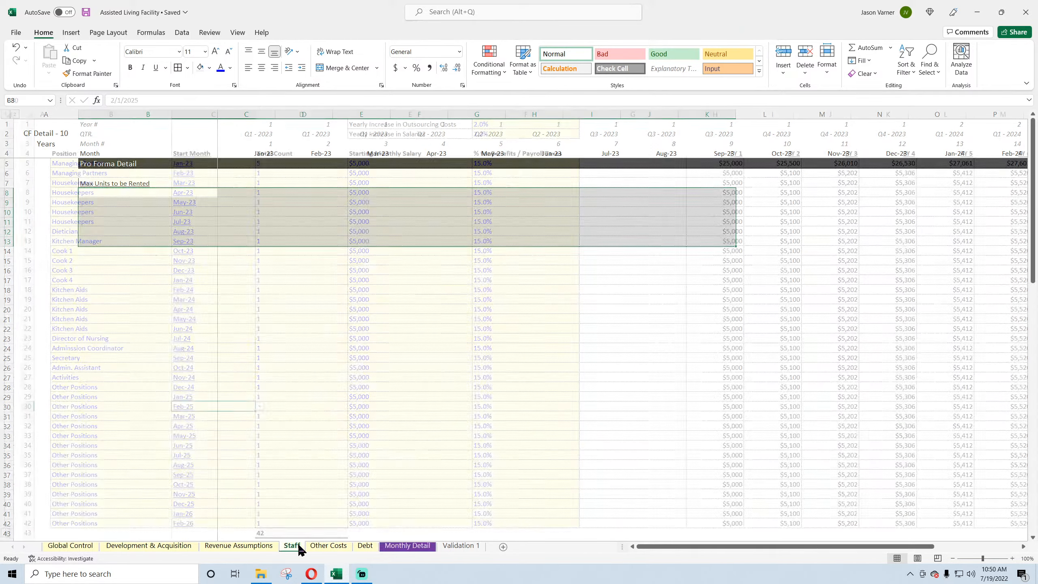
click(397, 546)
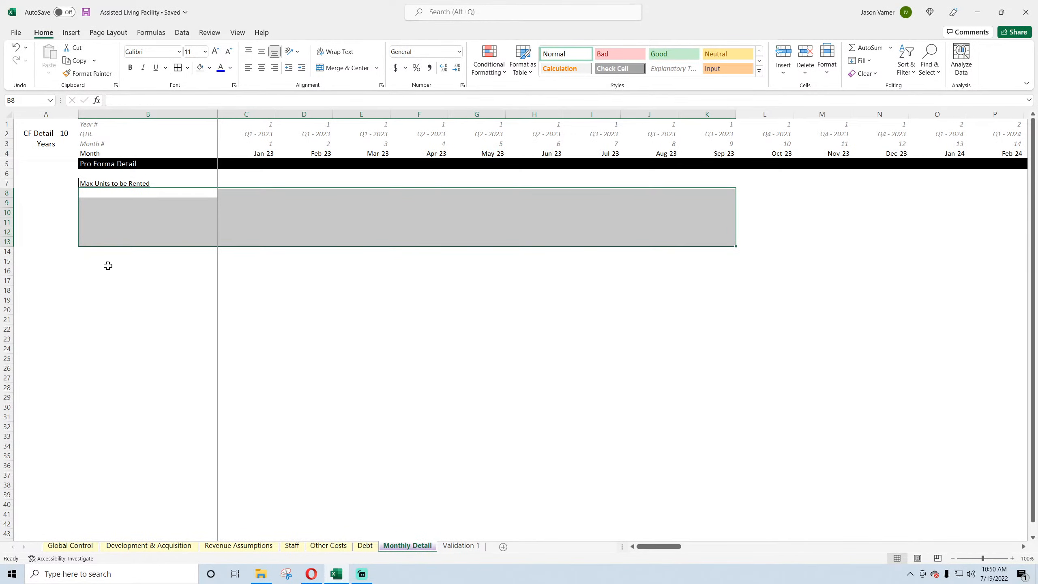
drag(101, 197, 658, 457)
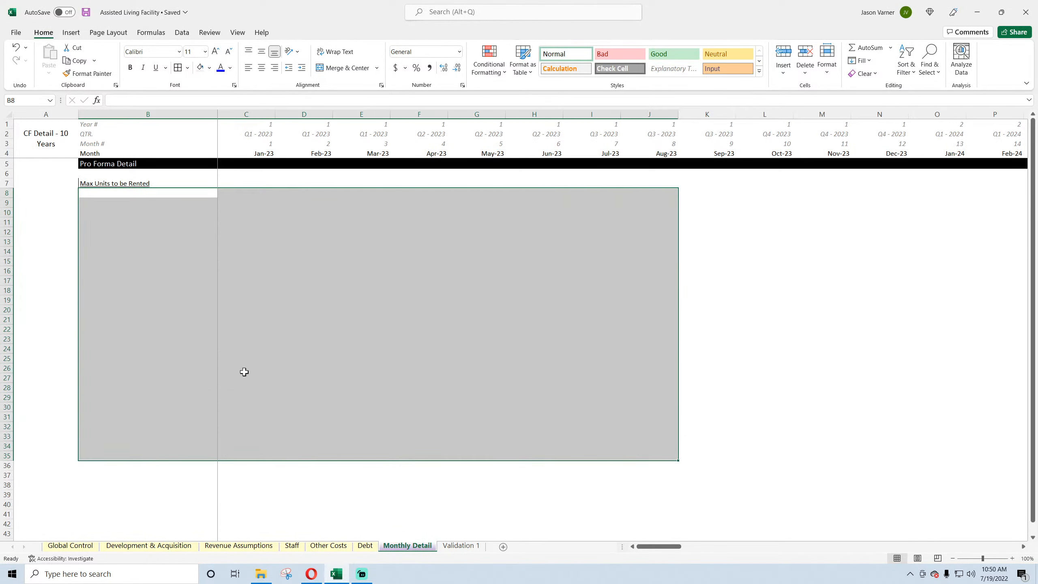
scroll(245, 371, down, 7)
- Open the Debt sheet and inspect the Development Loan draw formulas from Feb-22 to Jul-22
click(365, 546)
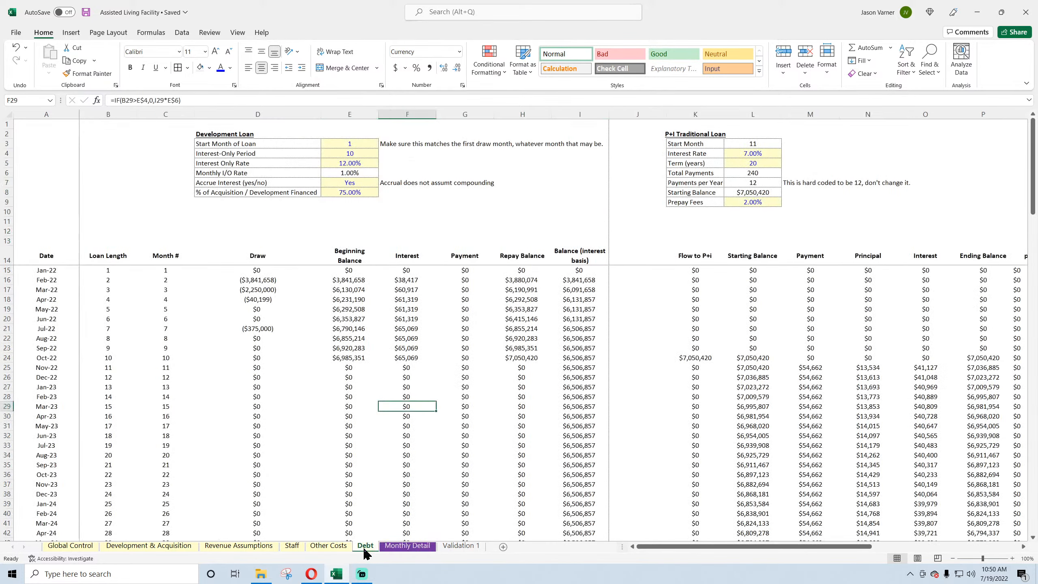
click(257, 279)
click(258, 289)
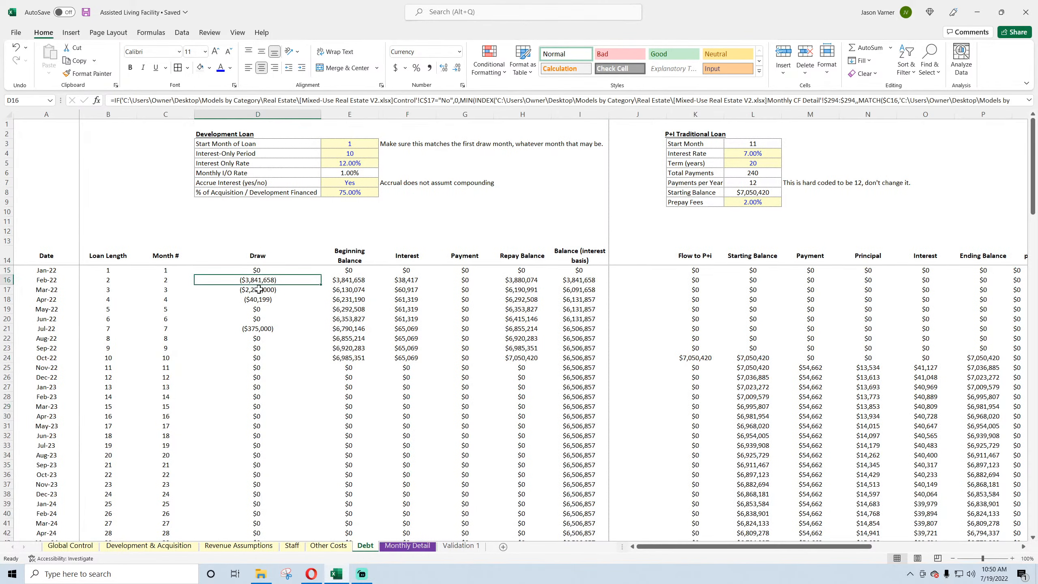
click(259, 297)
click(259, 310)
click(259, 328)
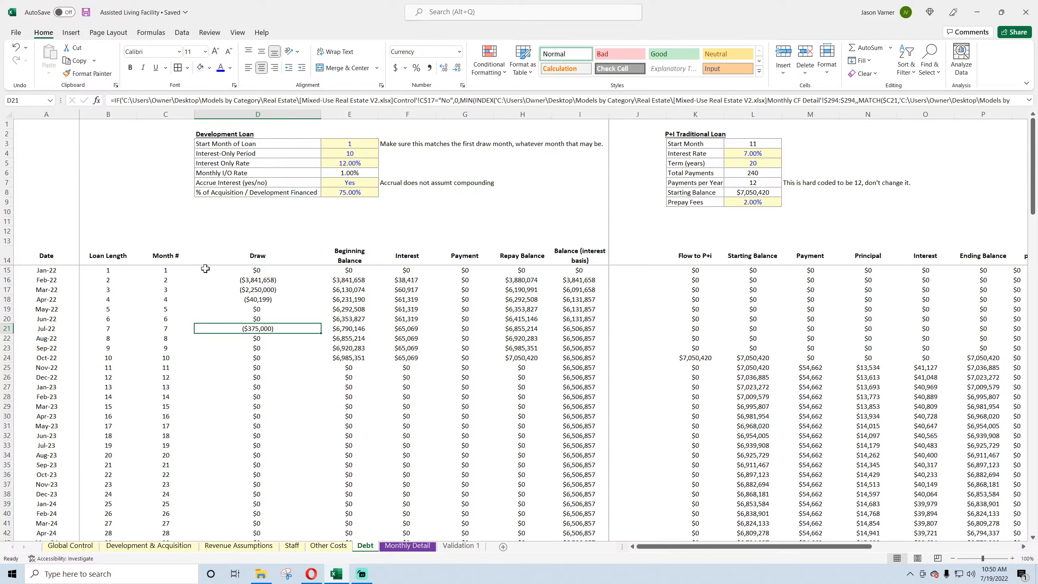
- Recheck the first Development Loan draws and the blank rows between the loan assumptions and the schedule
click(256, 280)
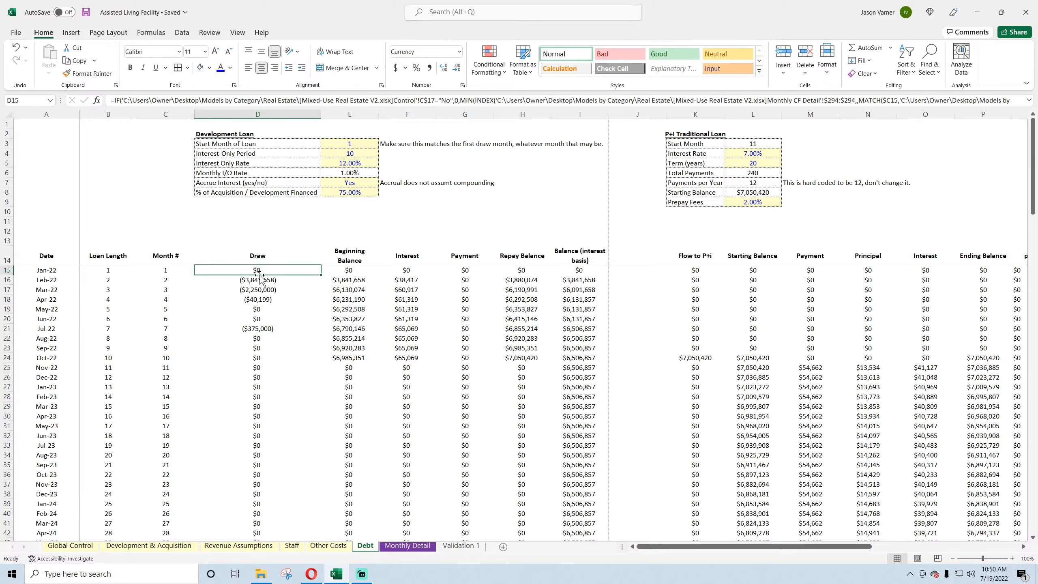
click(259, 290)
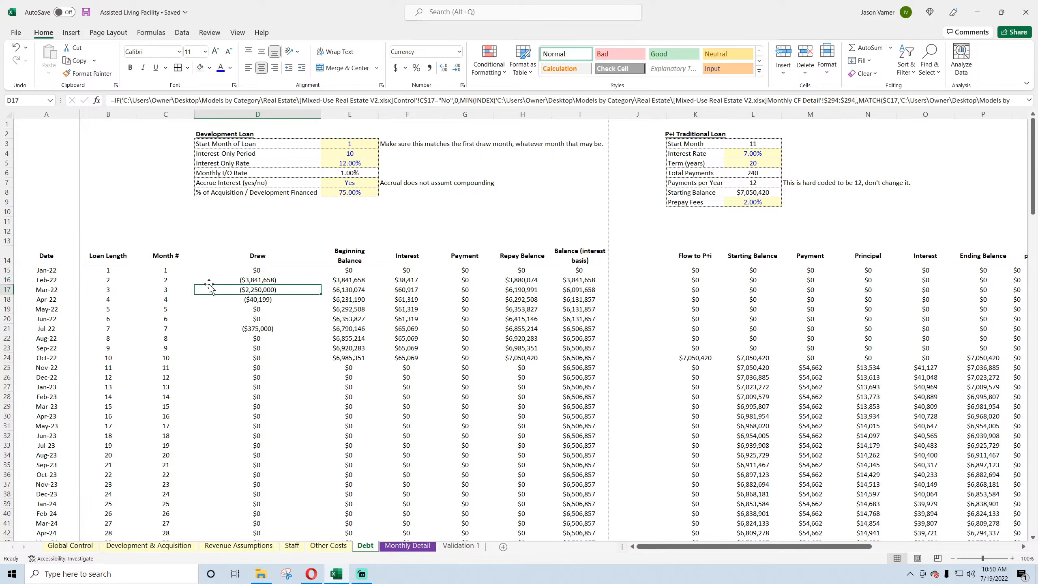
click(282, 241)
click(282, 213)
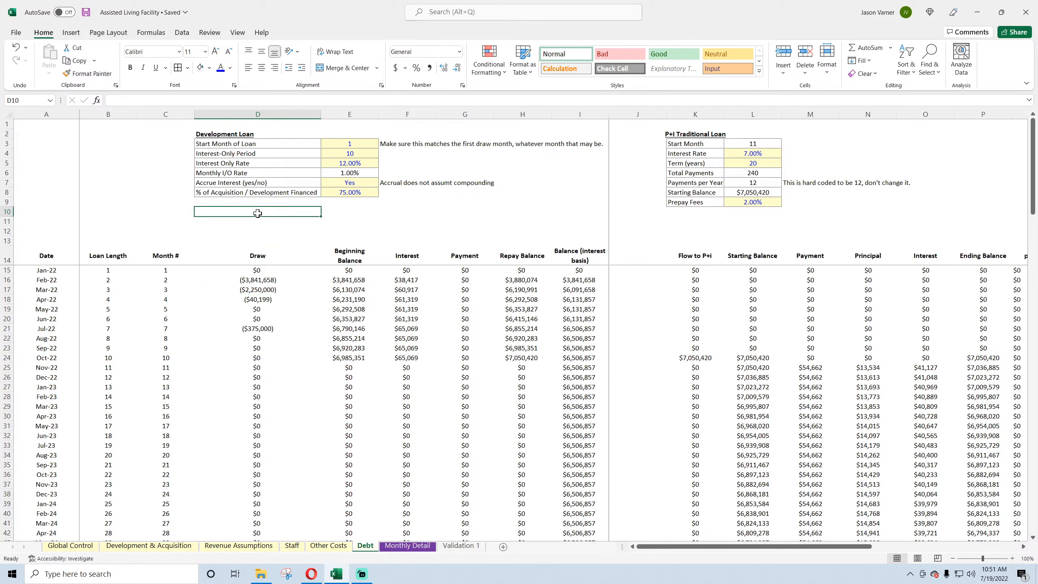
drag(258, 214, 371, 233)
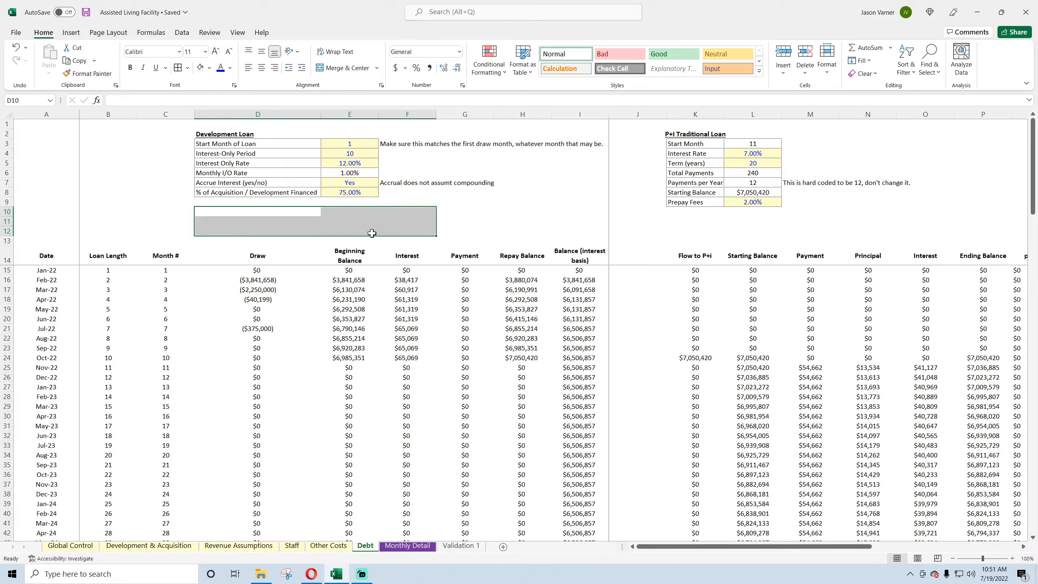
click(270, 270)
click(268, 281)
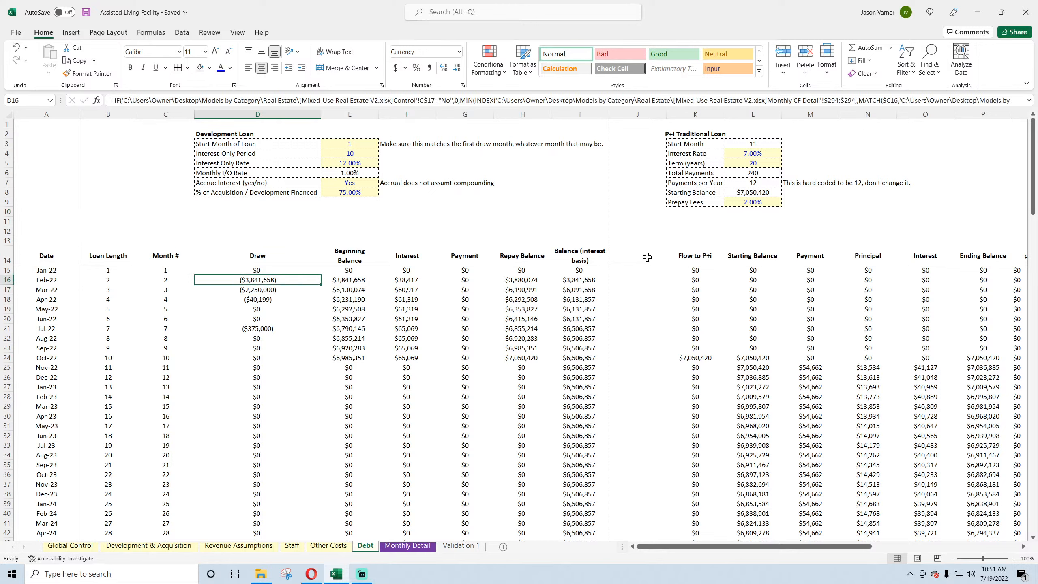
- Inspect the P+I Traditional Loan's start month formula, look through the ReFi schedule and return to the Feb-22 draw
click(756, 146)
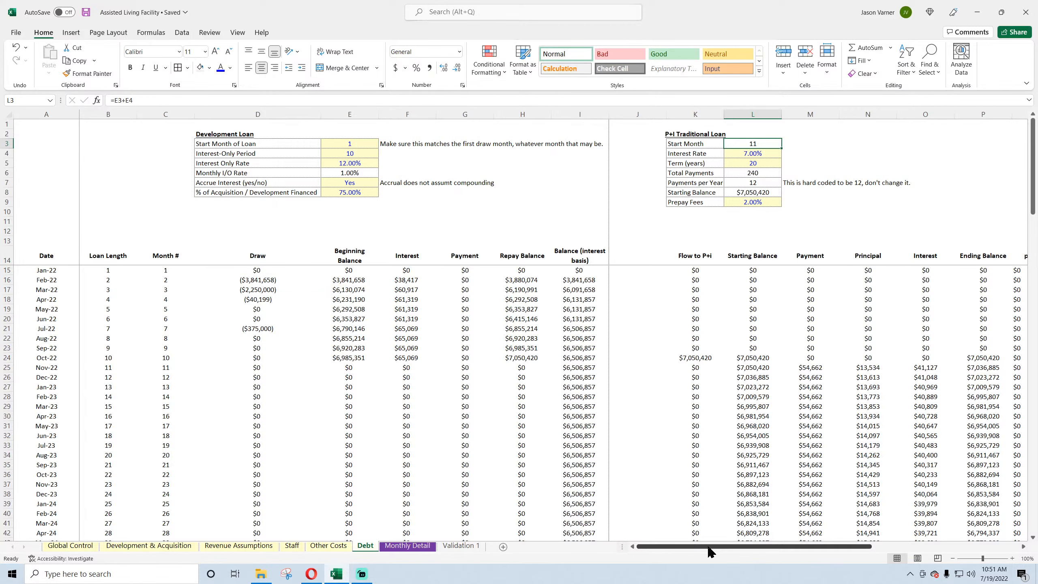
drag(711, 551, 826, 552)
scroll(758, 380, down, 7)
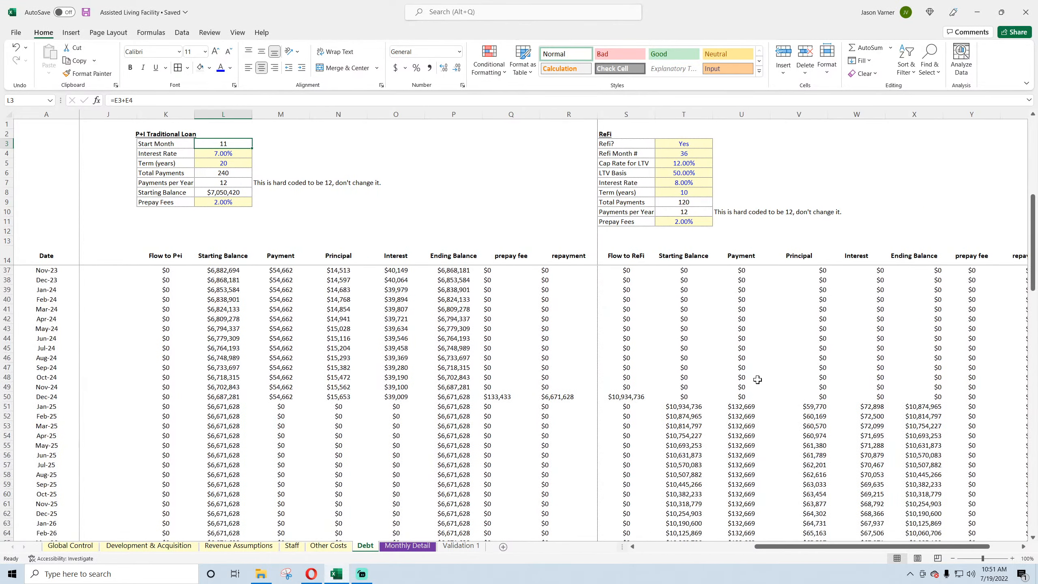
scroll(757, 380, up, 7)
drag(828, 552, 712, 552)
click(255, 280)
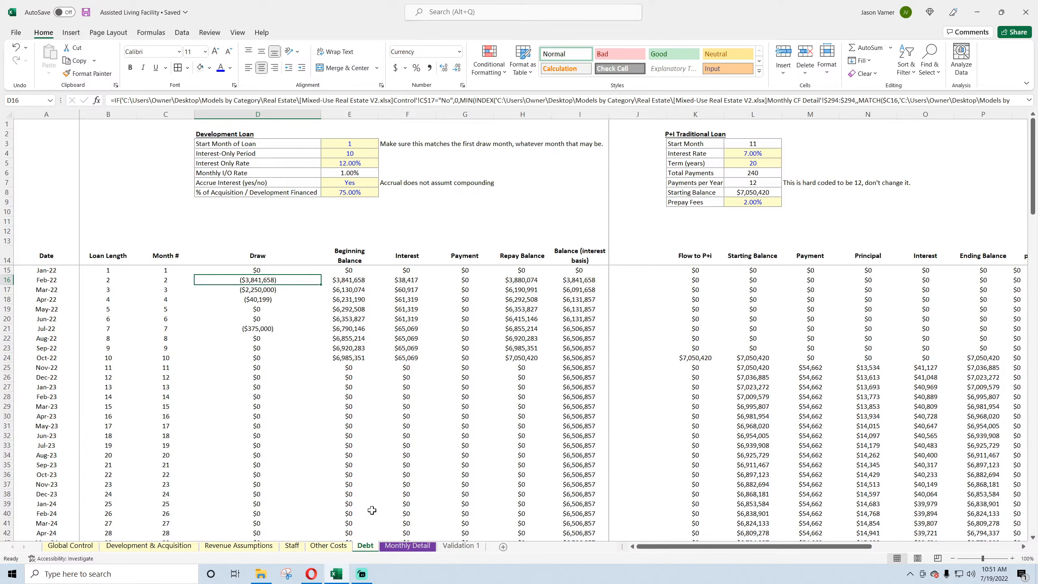
- Examine the monthly Acquisition Costs block for 2023 on the Development & Acquisition sheet
click(141, 546)
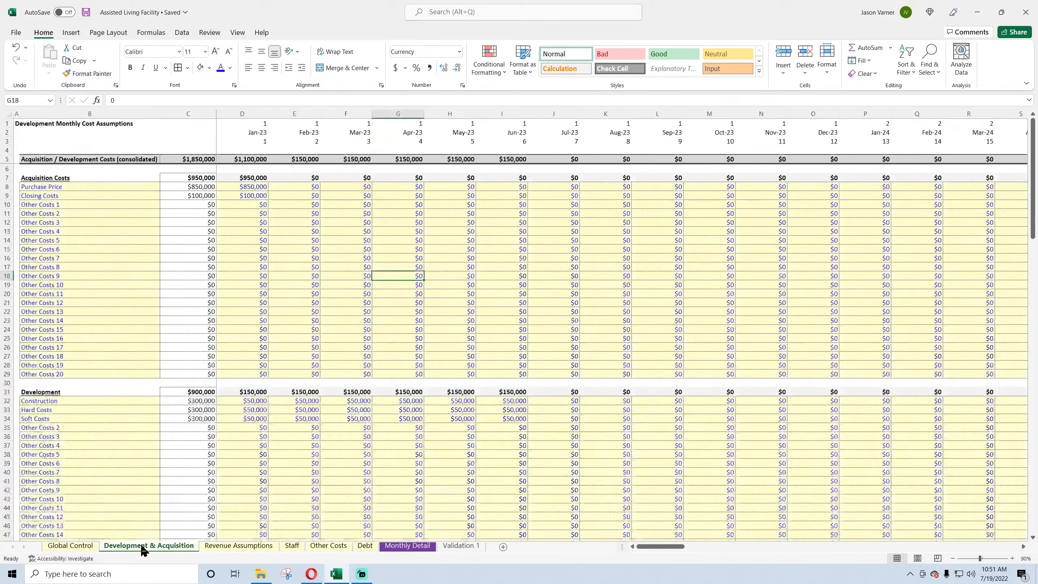
click(256, 178)
drag(256, 179, 736, 373)
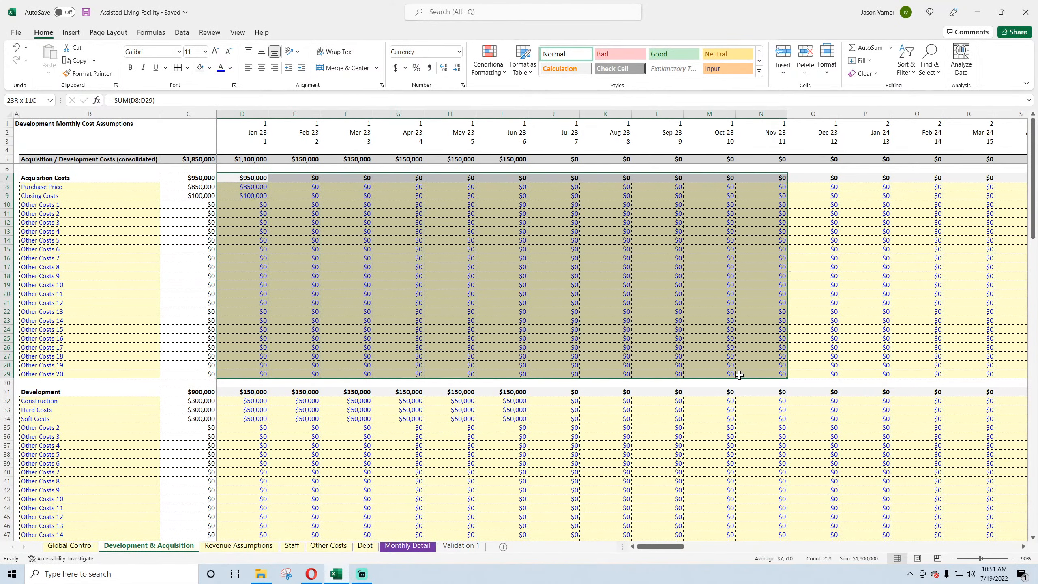
drag(242, 177, 811, 378)
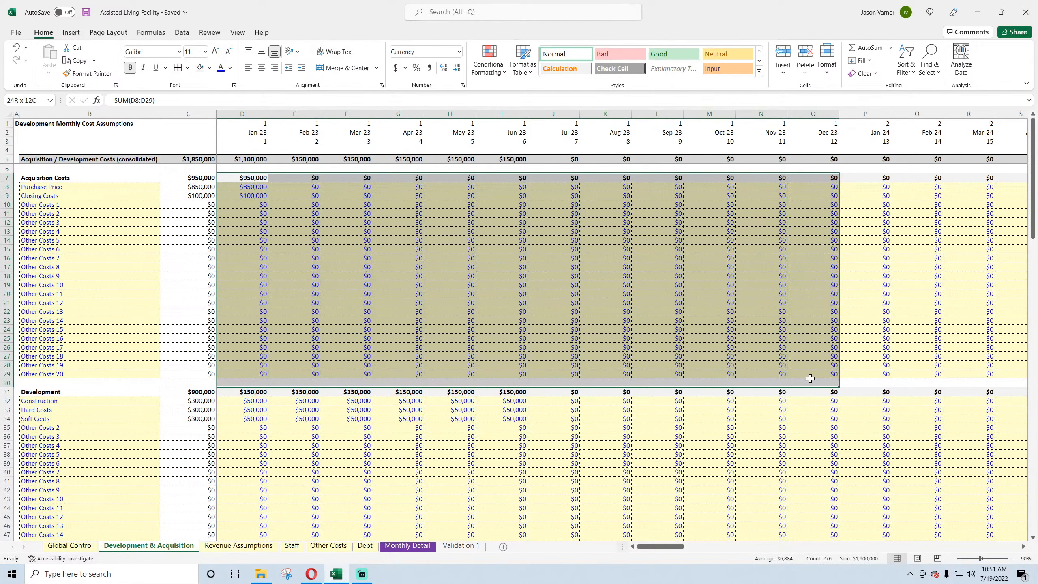
click(631, 285)
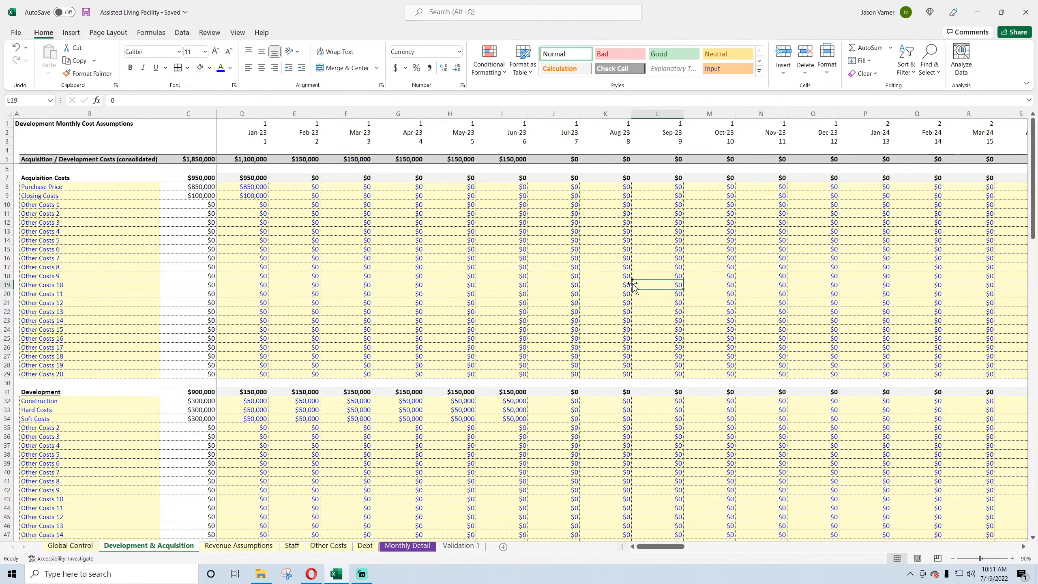
- Save the workbook while checking the month numbers and the consolidated Acquisition / Development Costs formula for Jan-23
click(256, 159)
click(256, 150)
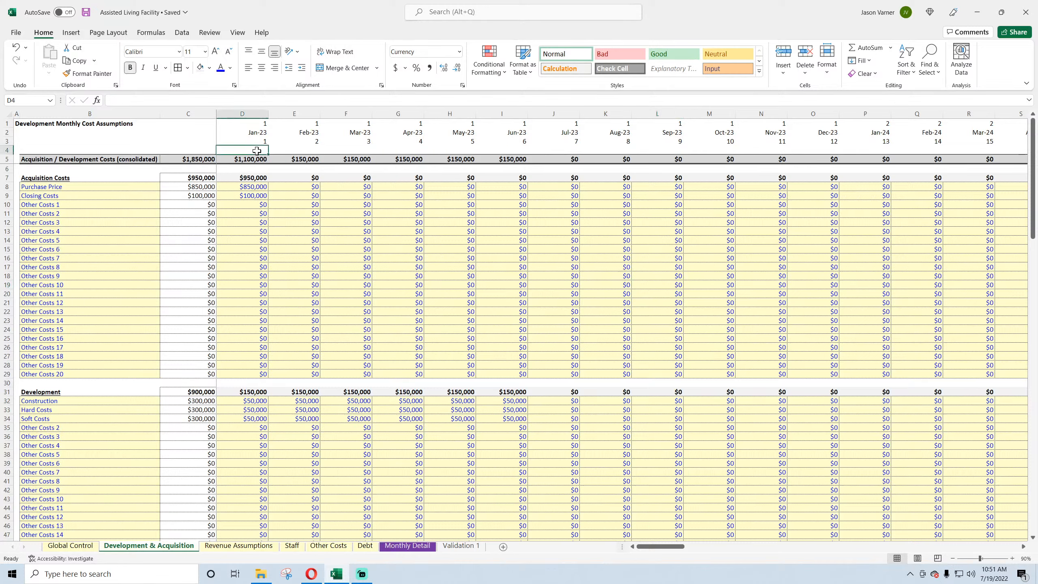
drag(248, 151, 719, 148)
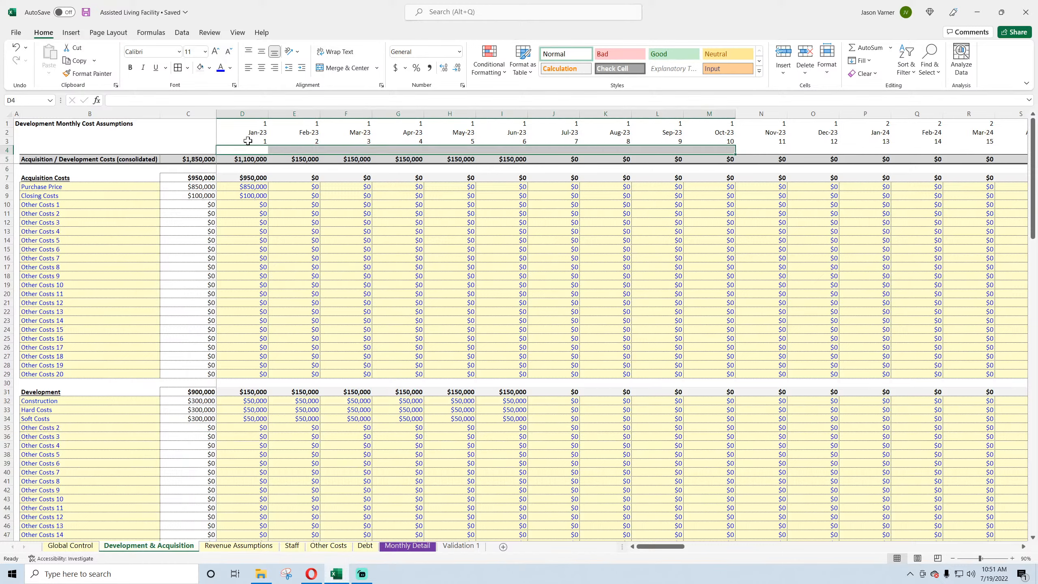
drag(248, 141, 505, 152)
click(565, 142)
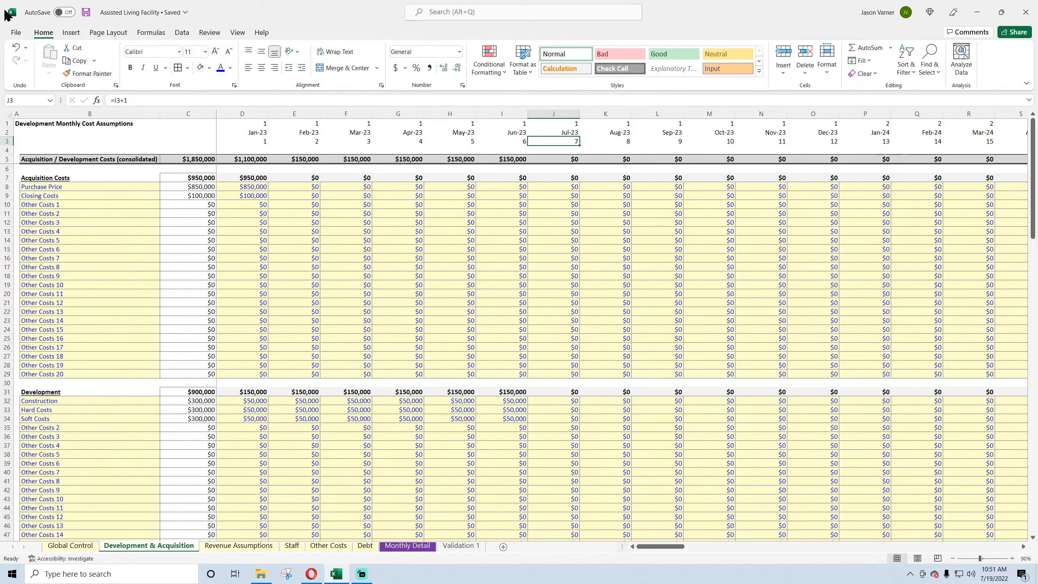
click(86, 13)
drag(247, 150, 566, 148)
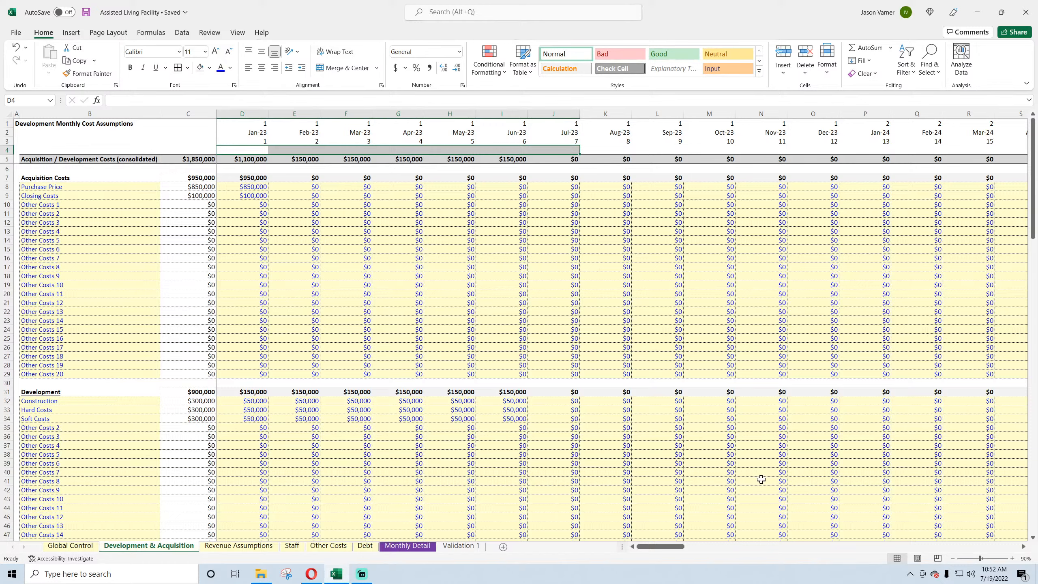
click(251, 157)
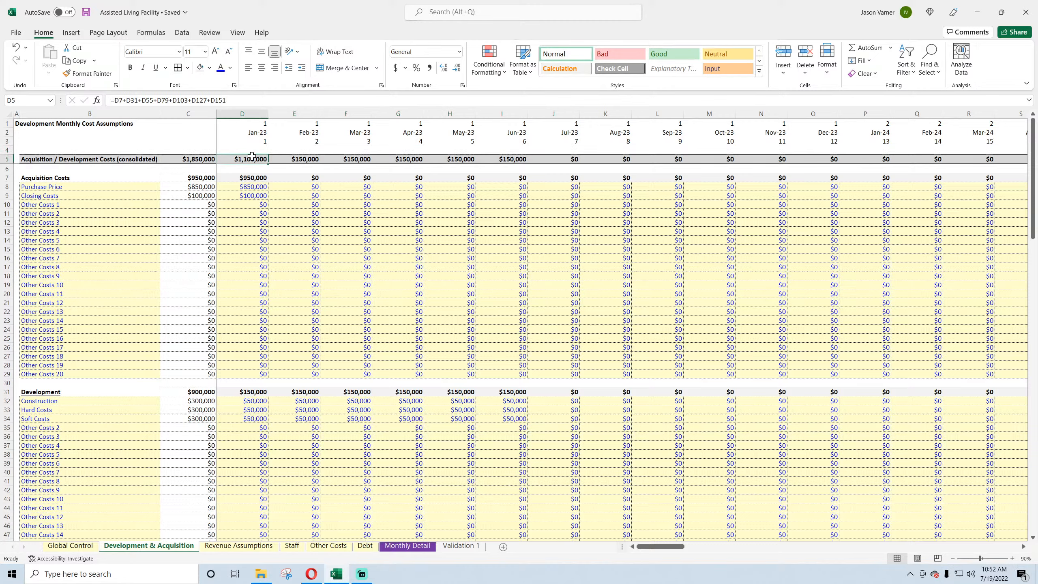
- Check the percentage of acquisition and development financed in the Debt sheet's Development Loan assumptions
click(365, 546)
click(247, 192)
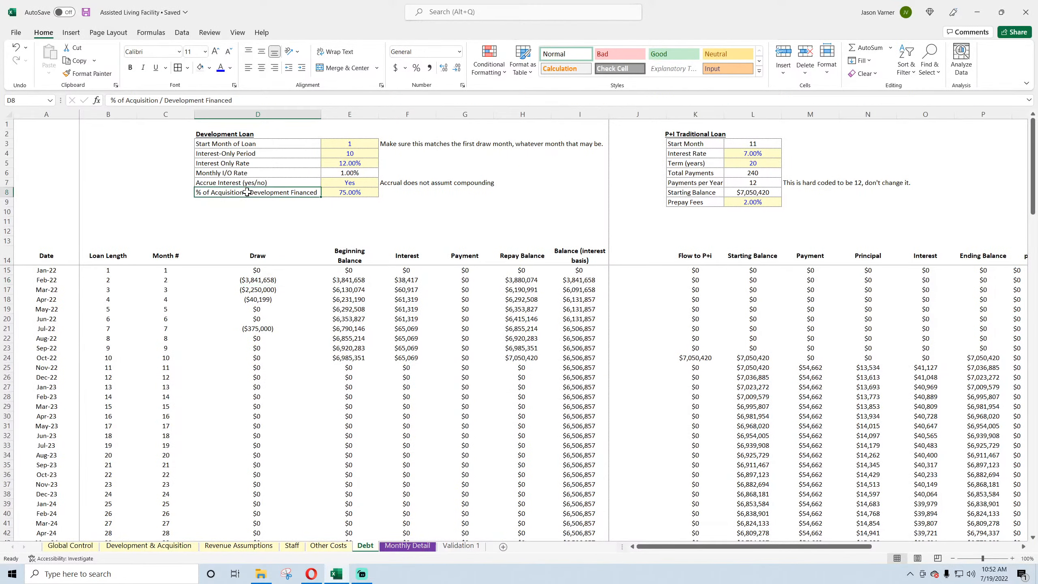
click(357, 195)
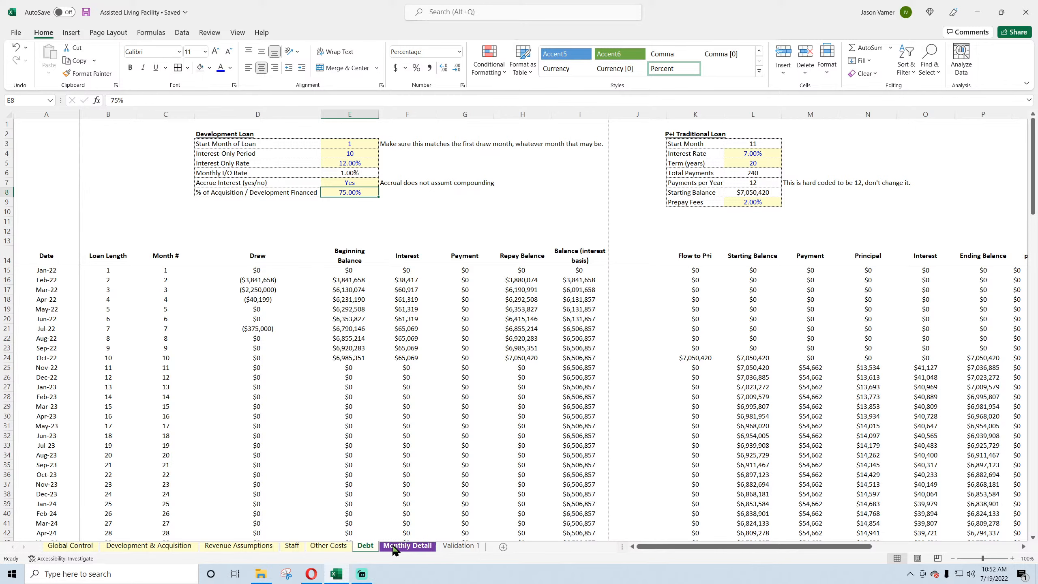
- Review the Revenue Assumptions sheet and the first Managing Partners start month on Staff, and return to Development & Acquisition
click(151, 546)
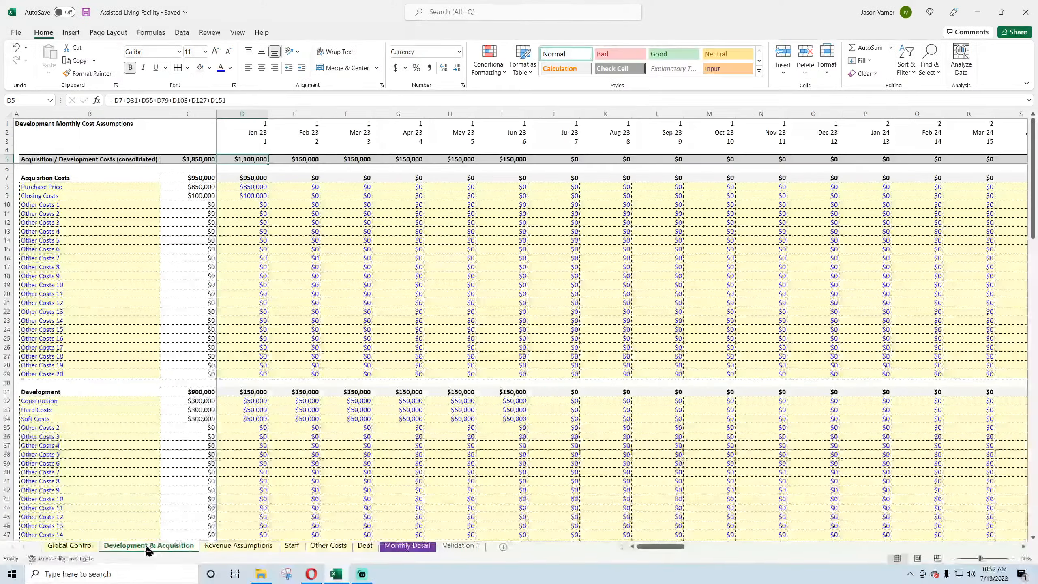
click(230, 547)
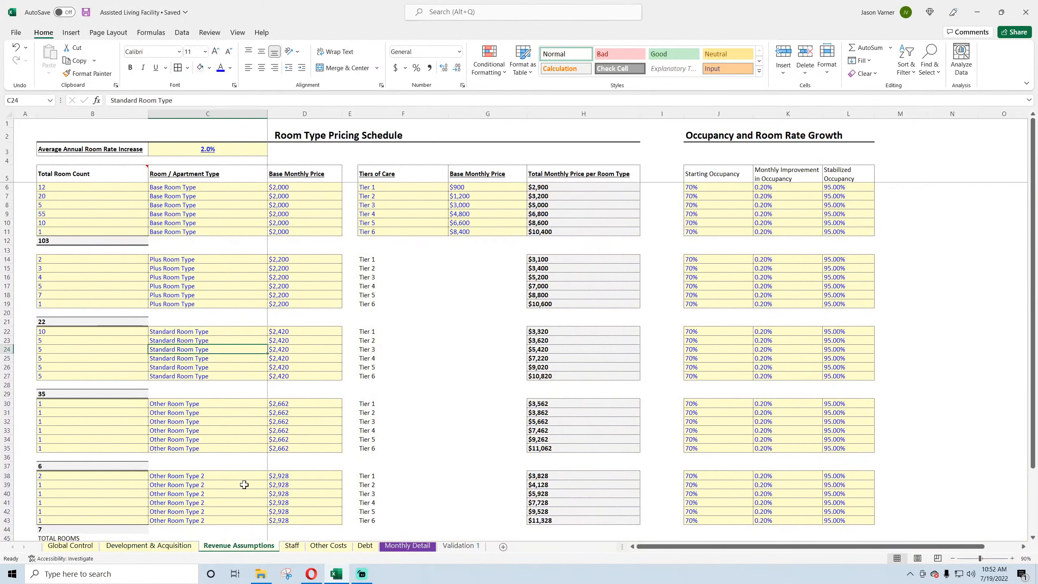
click(293, 548)
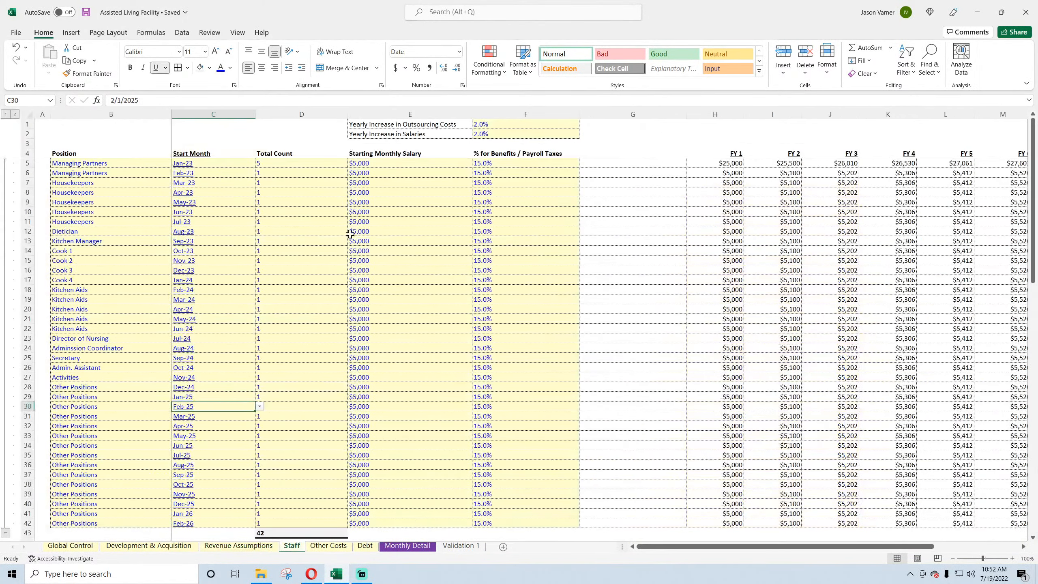
click(202, 162)
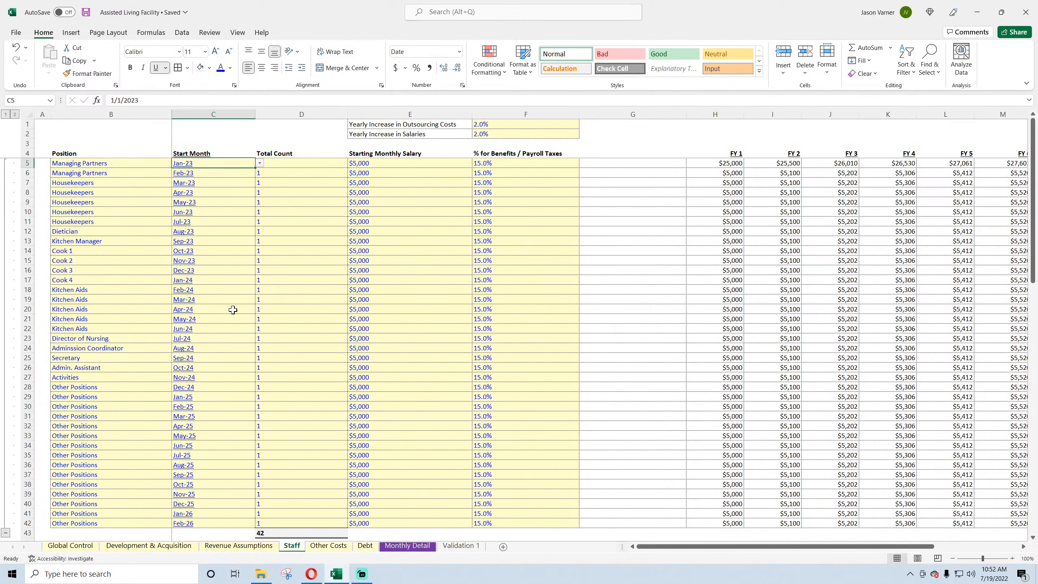
click(176, 546)
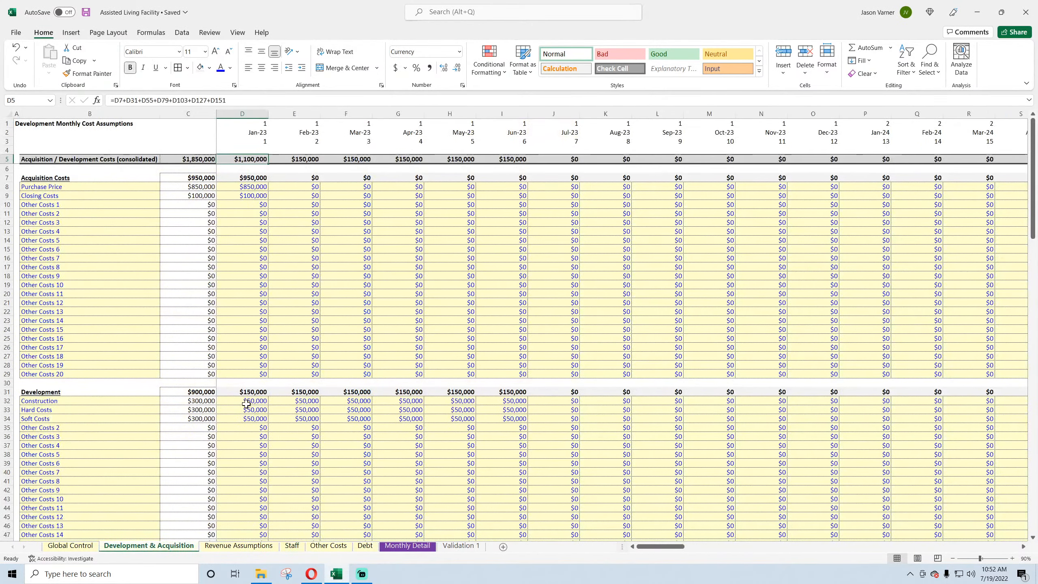
- Check the January to June 2023 Construction and Hard Costs, and the start-month choices for the first Managing Partners row on Staff
drag(247, 402, 511, 408)
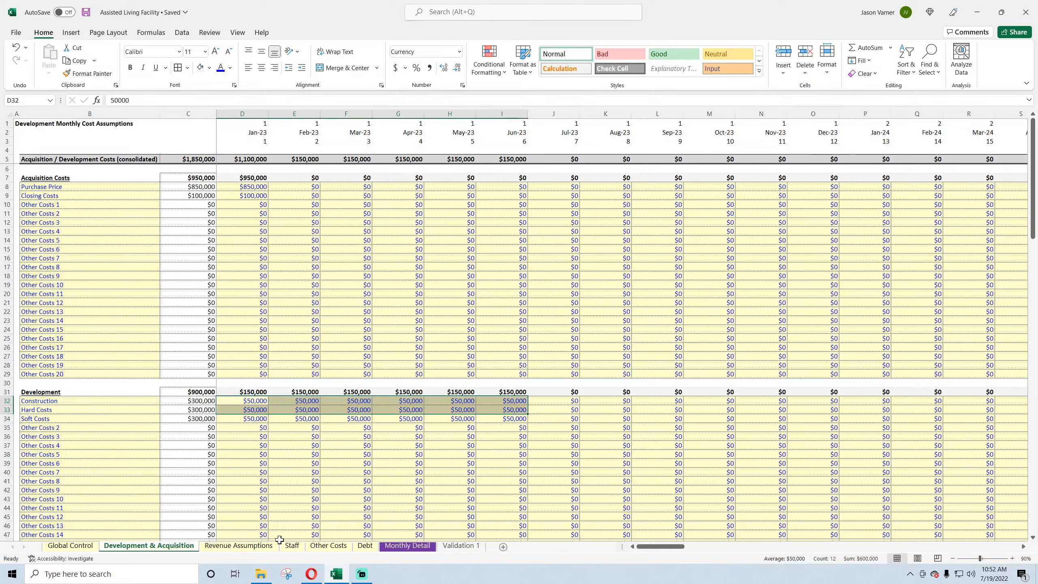
click(254, 548)
click(292, 546)
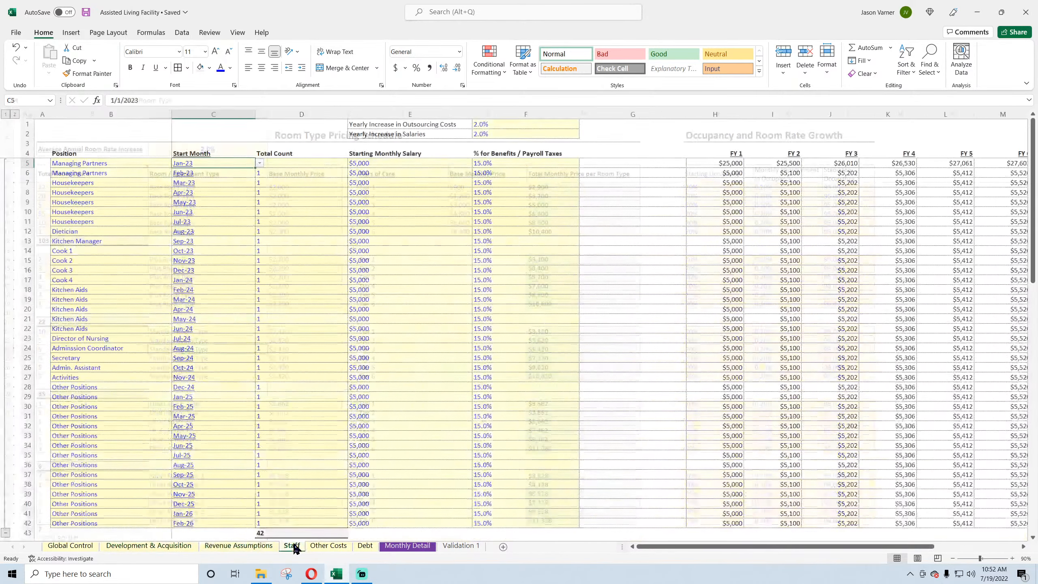
click(189, 241)
click(186, 163)
click(260, 163)
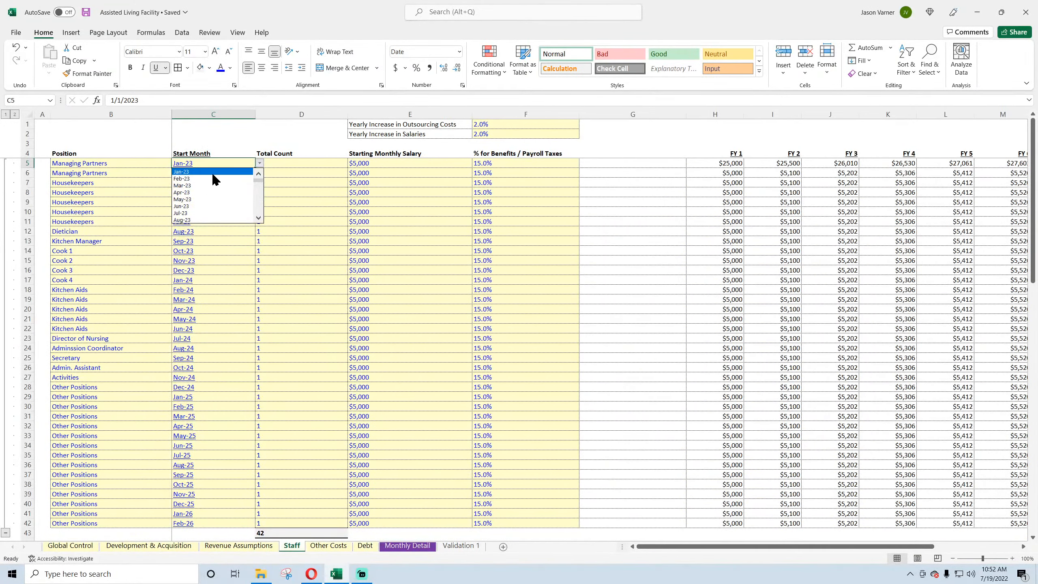
click(194, 278)
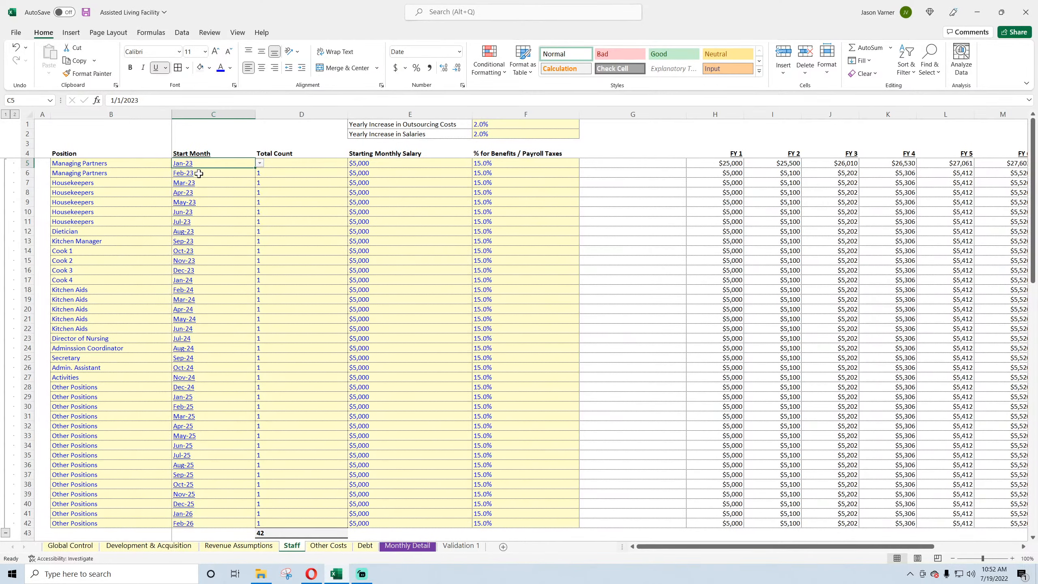
- Save the workbook while checking the 2023 start months of the Managing Partners, Housekeepers and Dietician on Staff
click(198, 173)
click(203, 210)
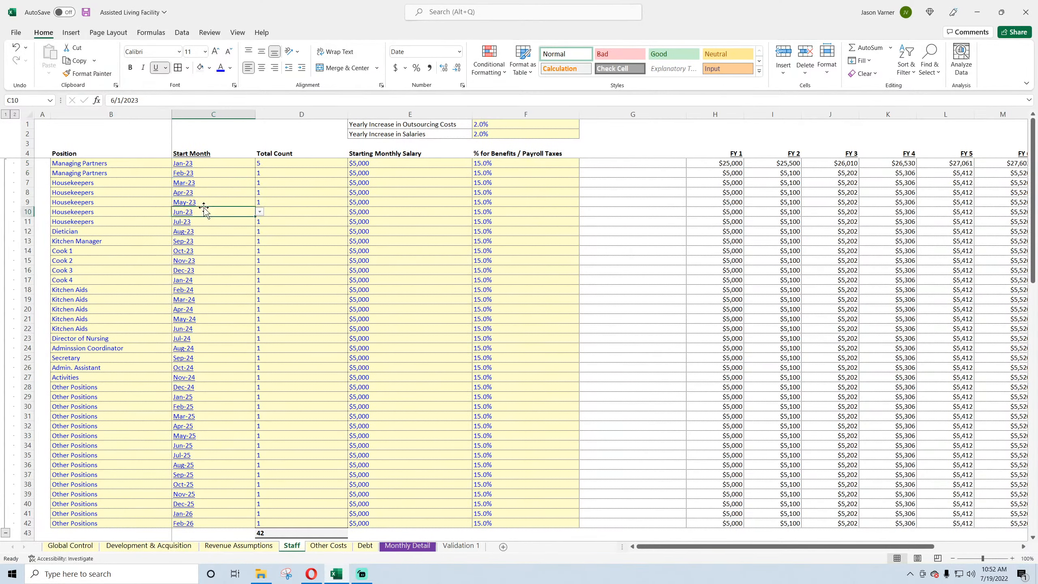
click(83, 14)
click(204, 163)
click(210, 191)
click(223, 232)
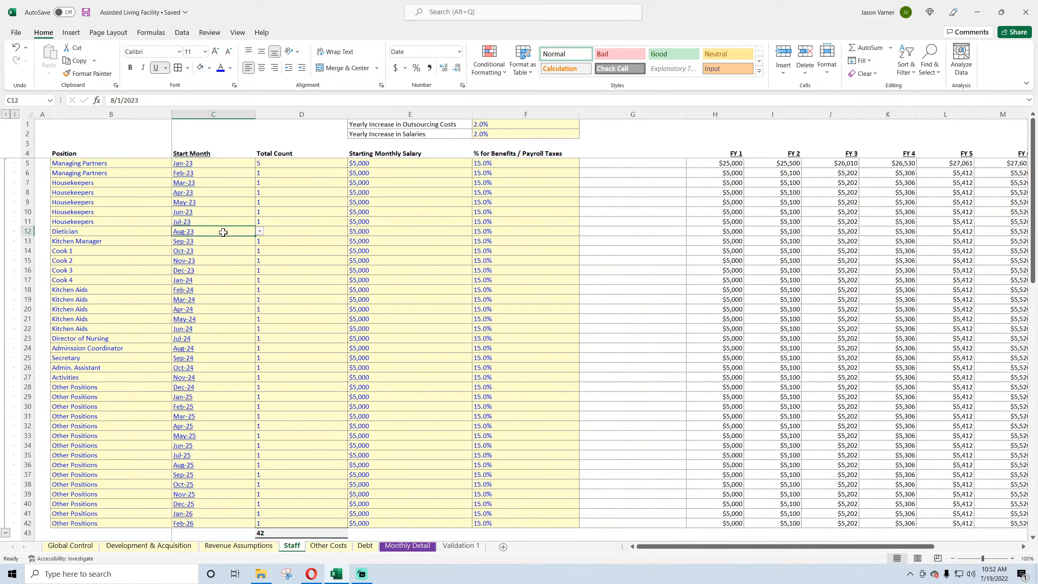
- Examine the purchase price, closing costs and other monthly Acquisition Costs entries on the Development & Acquisition sheet
click(180, 545)
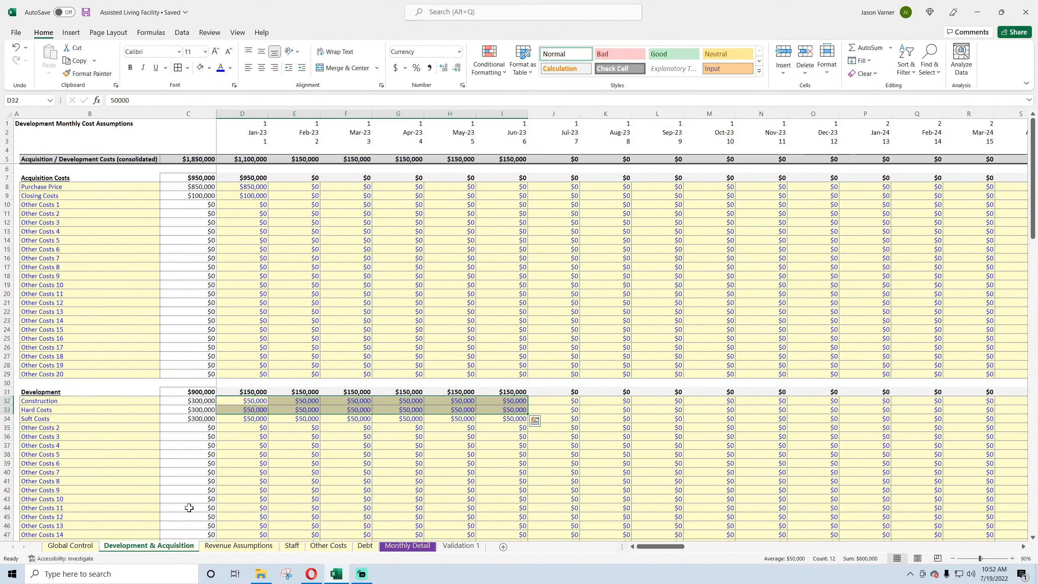
click(250, 276)
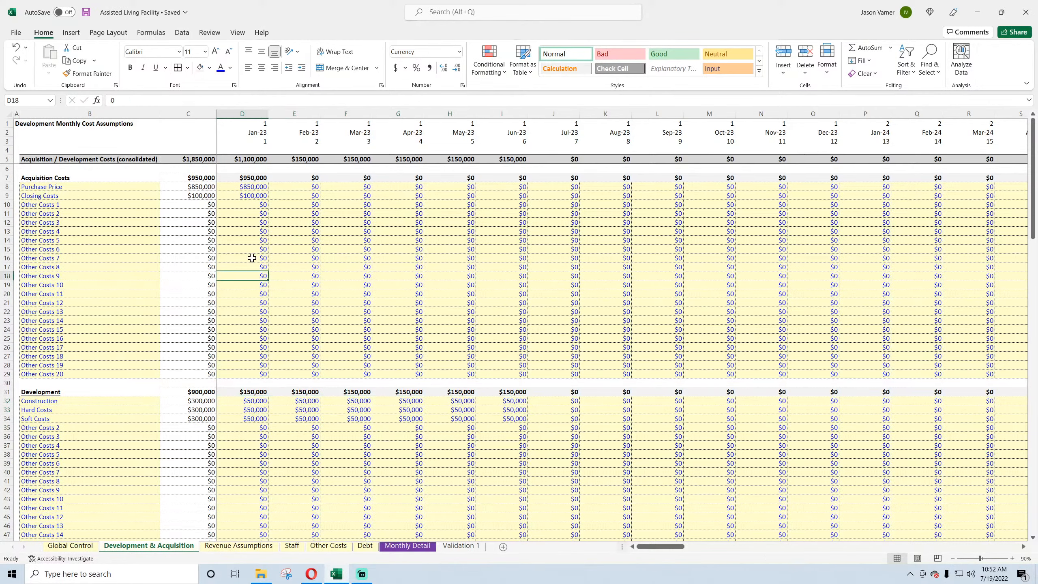
click(245, 179)
click(245, 187)
click(246, 194)
click(294, 196)
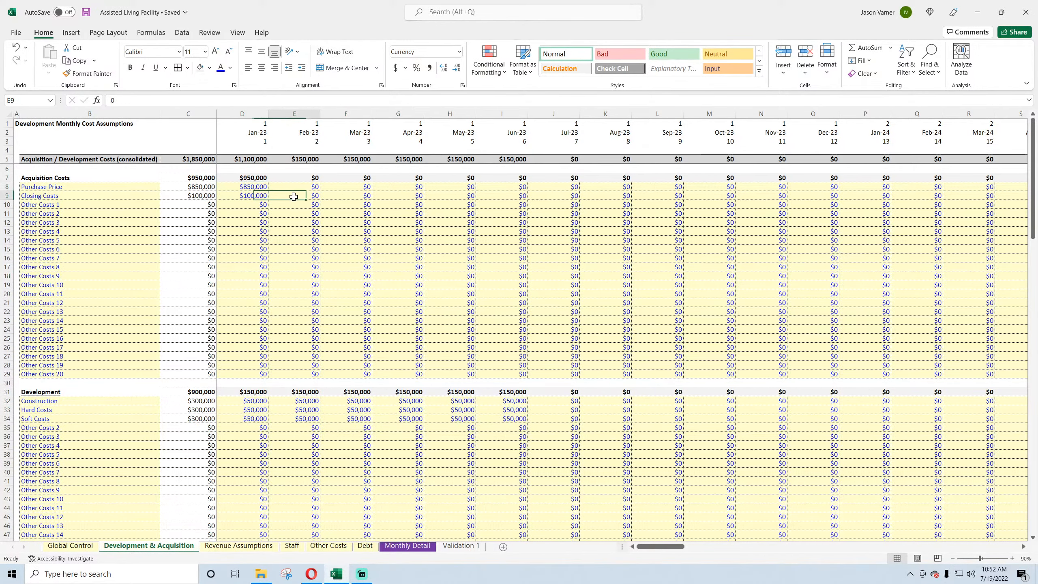
click(347, 189)
click(356, 195)
click(390, 210)
click(448, 241)
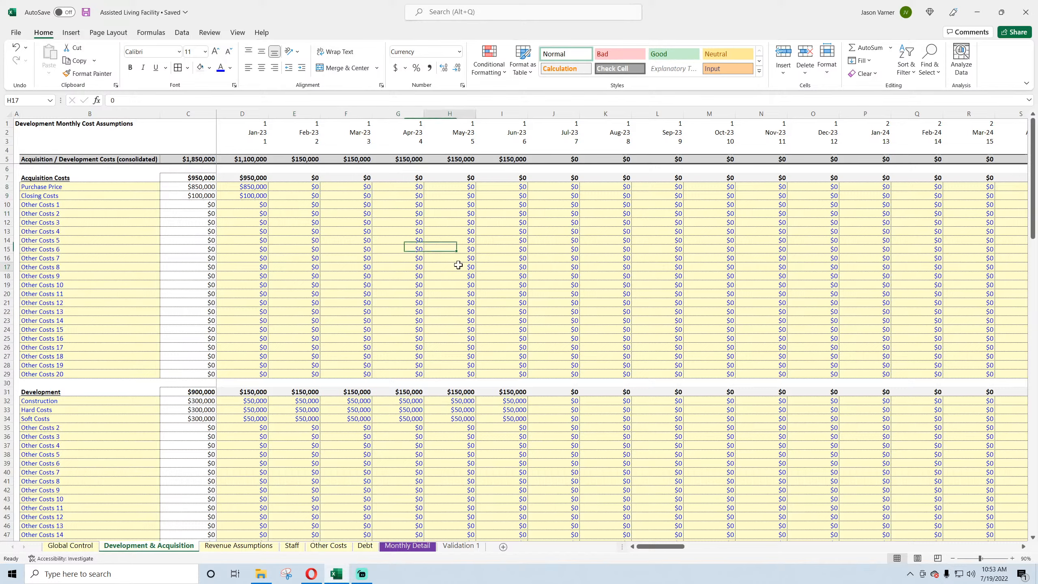
click(454, 266)
- Review the room counts and room types in the Revenue Assumptions sheet's Room Type Pricing Schedule
click(239, 545)
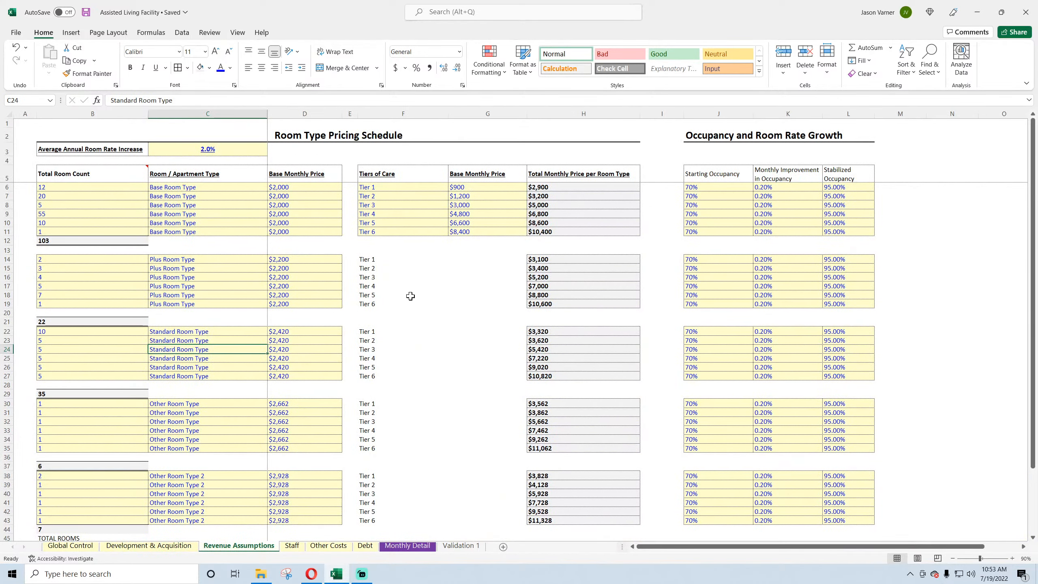
scroll(407, 305, down, 10)
scroll(383, 347, up, 10)
click(77, 187)
click(78, 196)
click(77, 215)
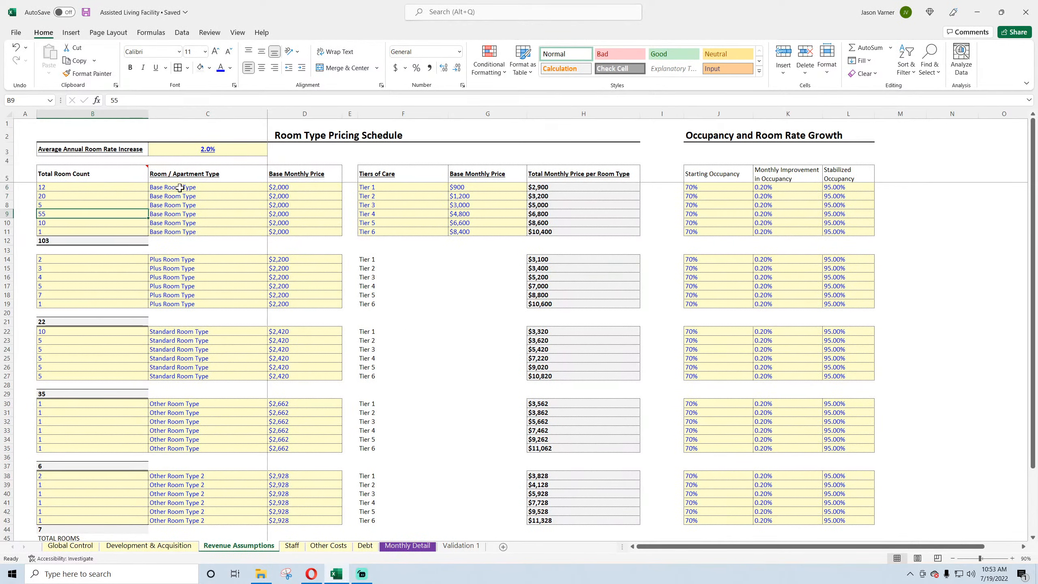
click(178, 206)
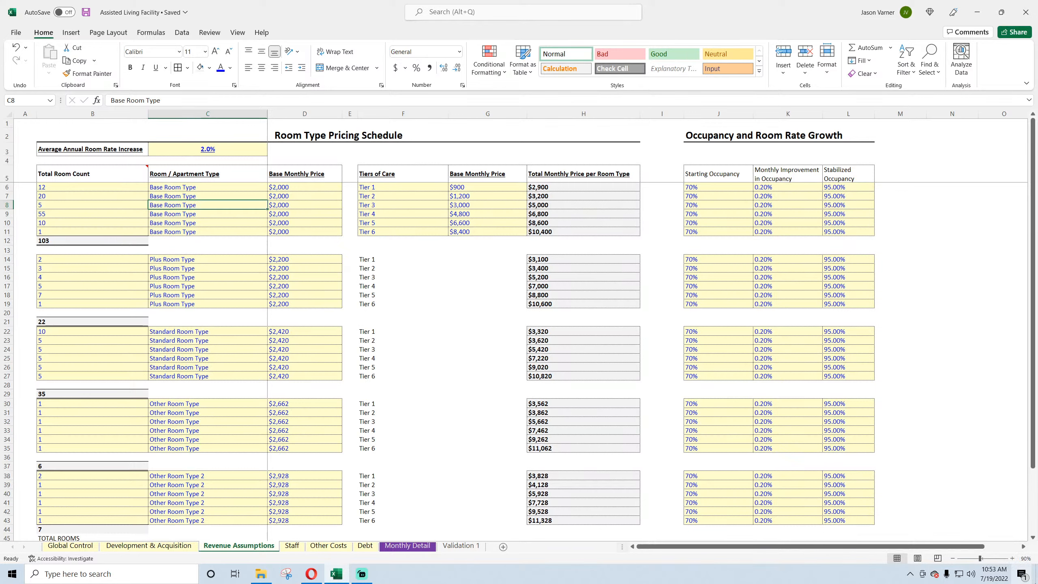
- Check the starting occupancy and monthly occupancy improvement assumptions for the base room type
click(694, 188)
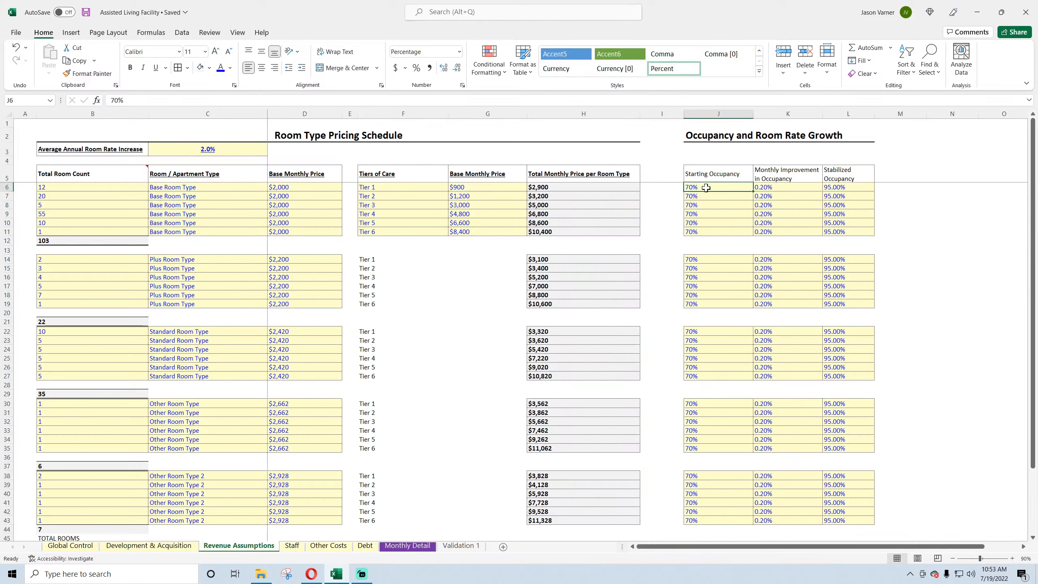
click(773, 189)
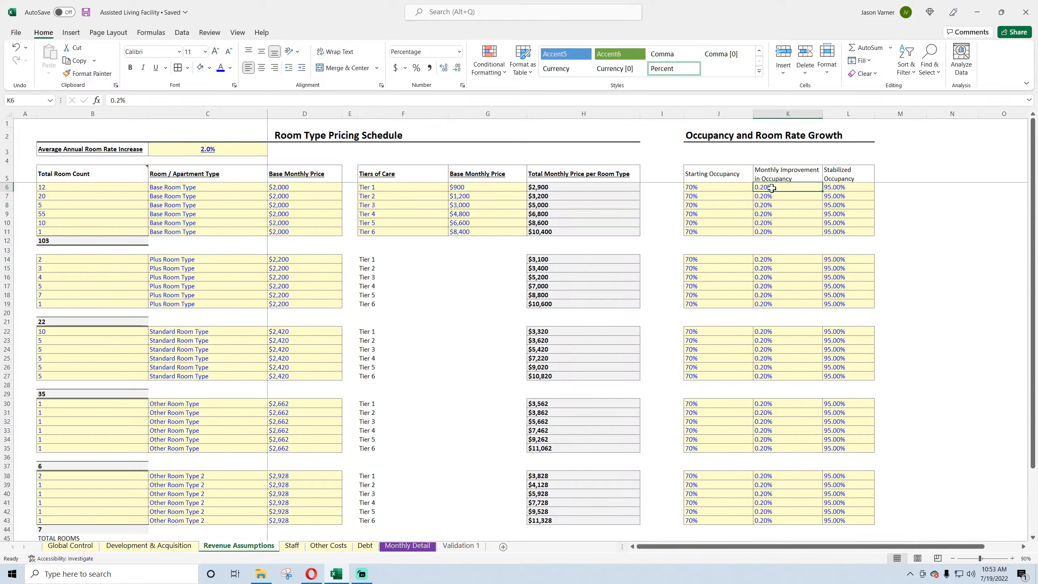
mouse_move(713, 189)
mouse_down()
mouse_move(711, 219)
mouse_move(703, 190)
mouse_up()
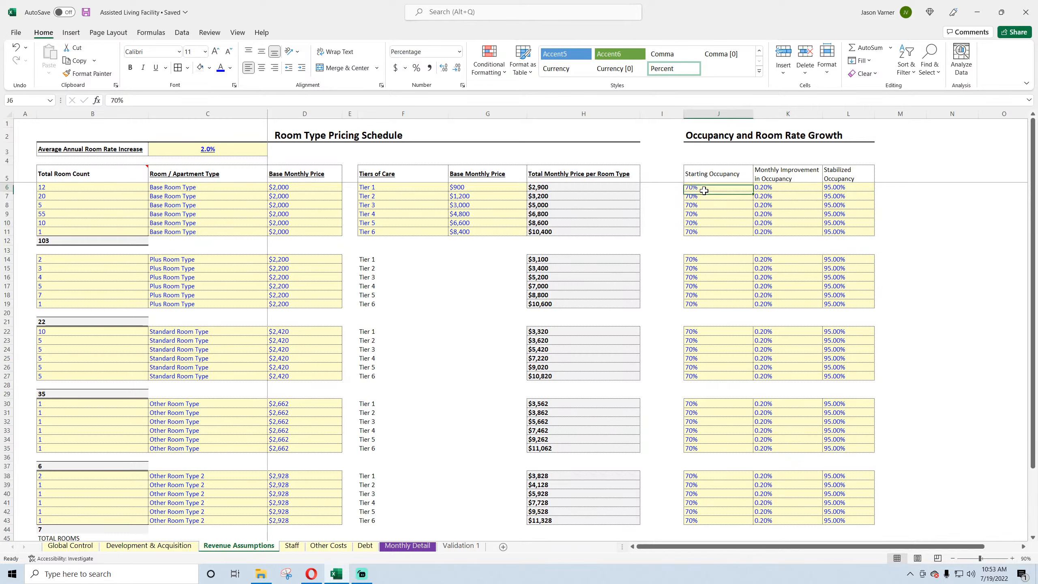
click(709, 223)
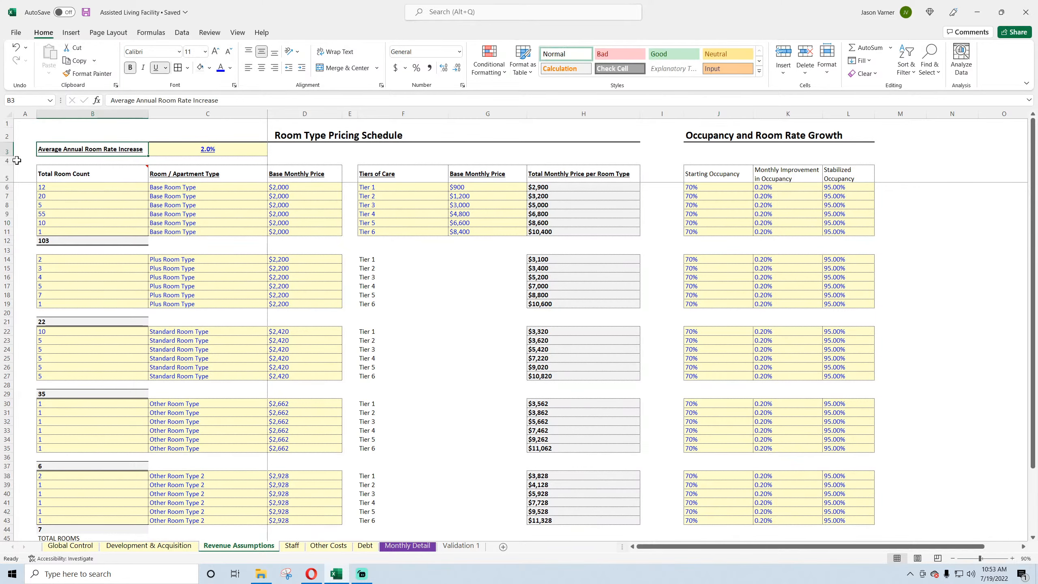
- Increase the height of row 4 on the Revenue Assumptions sheet
drag(8, 165, 8, 171)
drag(70, 149, 268, 172)
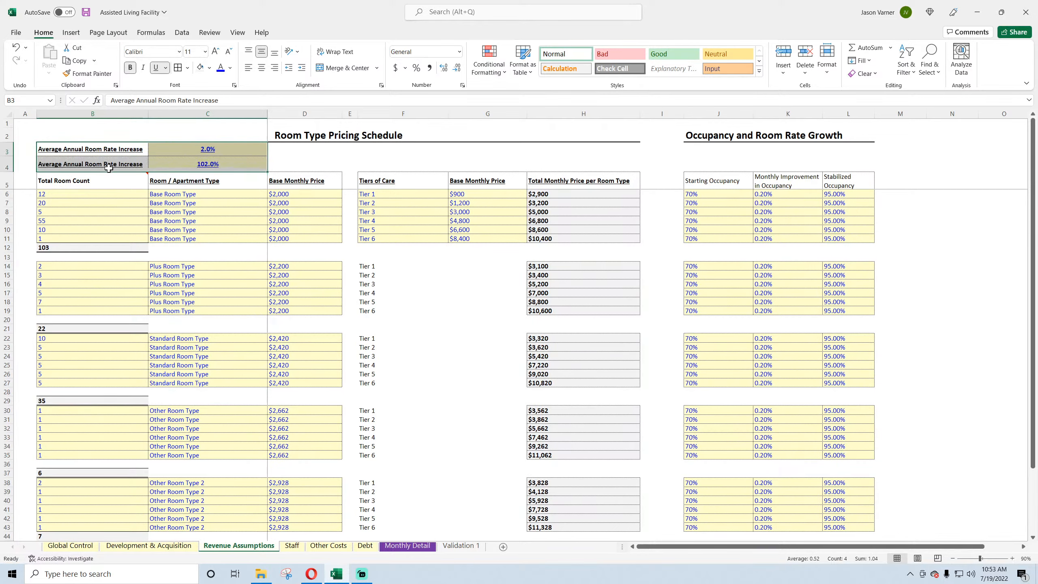
key(Down)
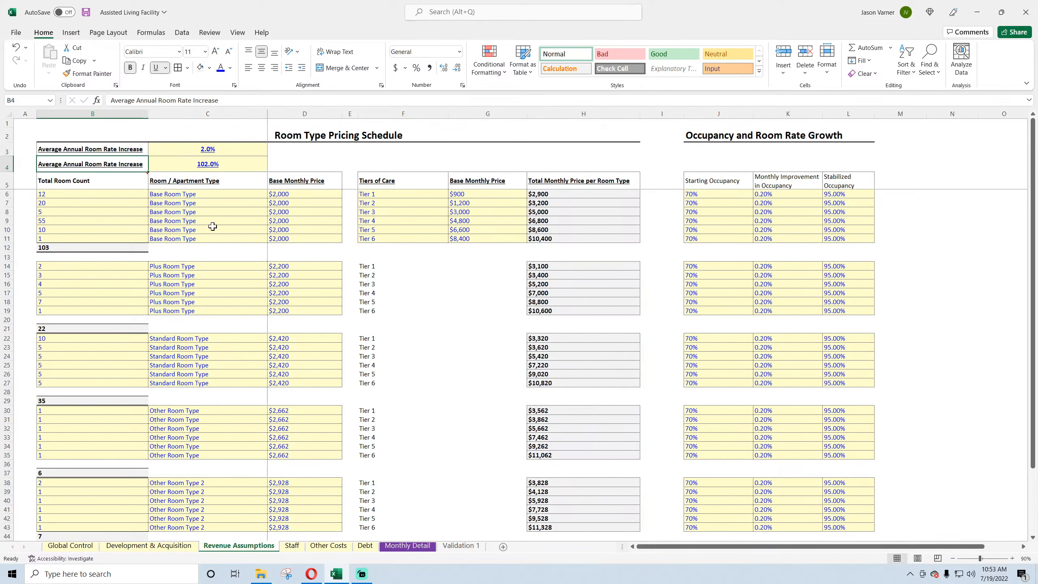
scroll(187, 255, down, 7)
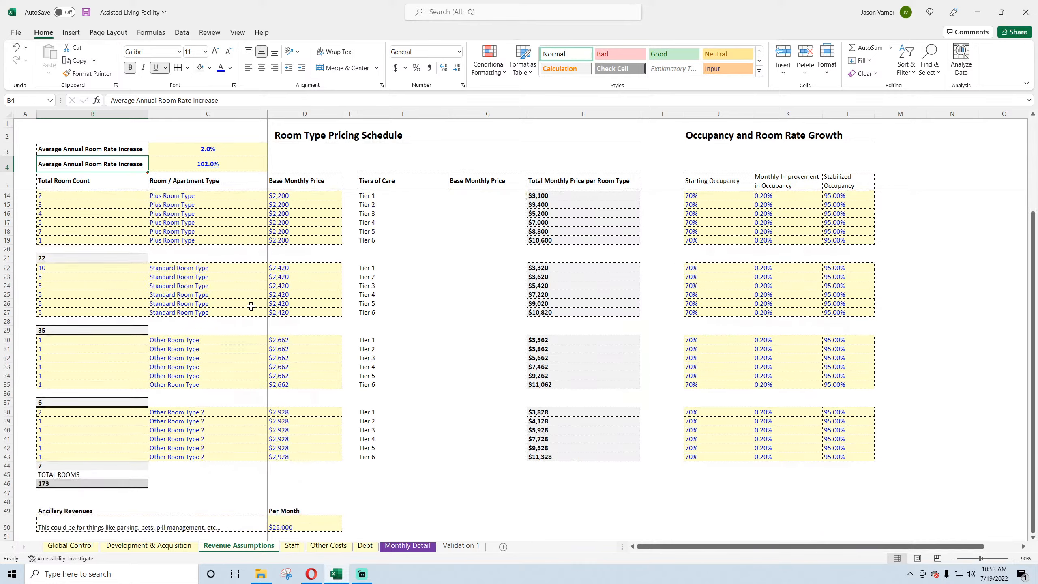
scroll(251, 306, up, 7)
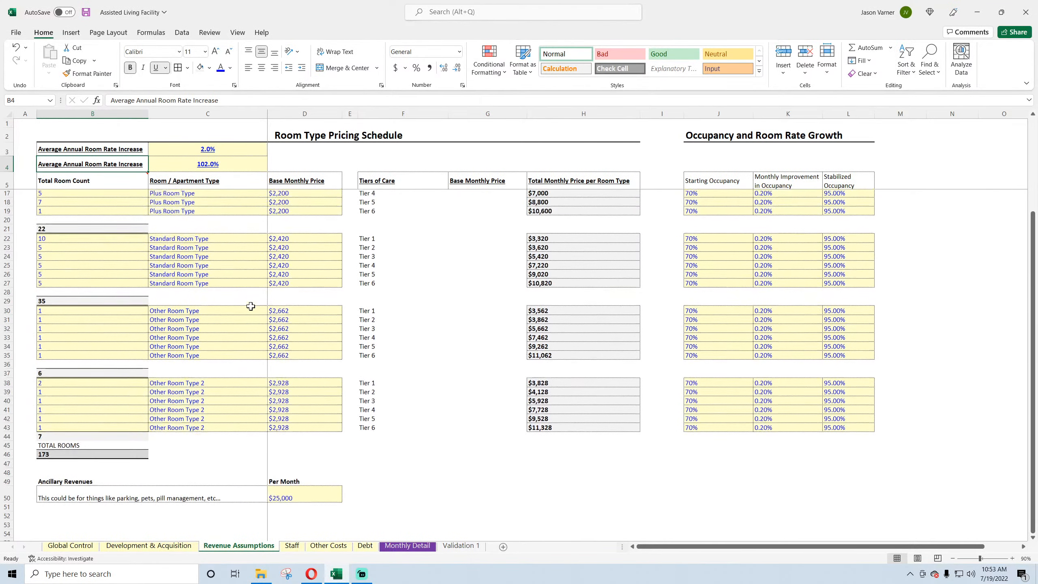
click(16, 48)
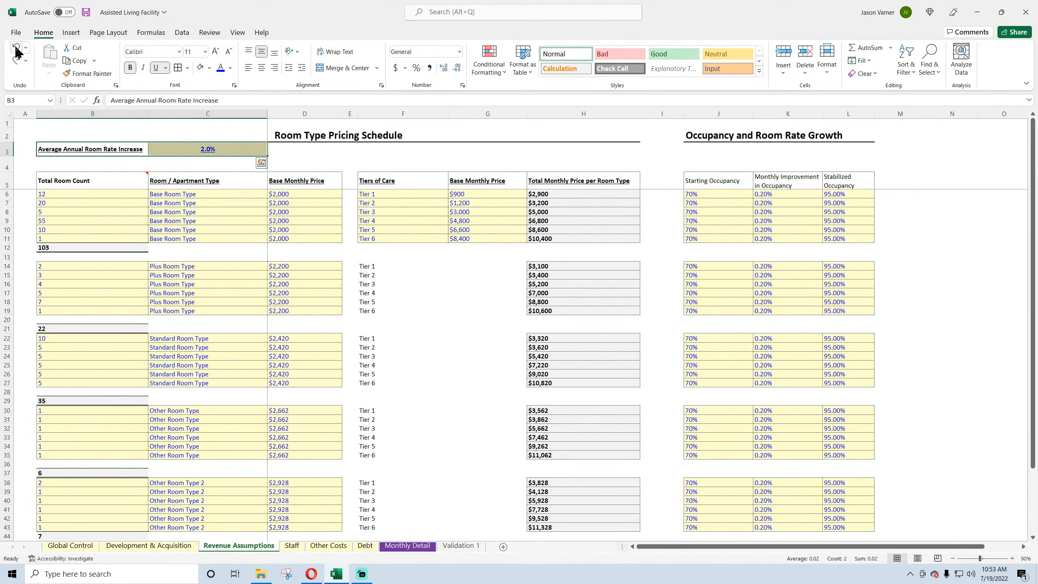
click(347, 283)
- Check the Month Rooms Open - Revenue Start assumption on the Global Control sheet
click(70, 545)
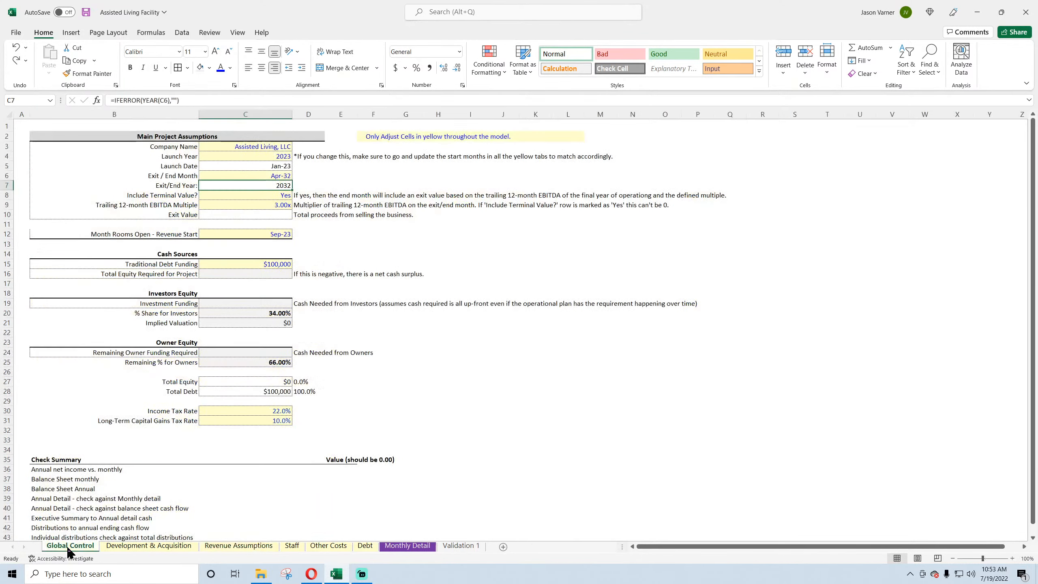
click(151, 234)
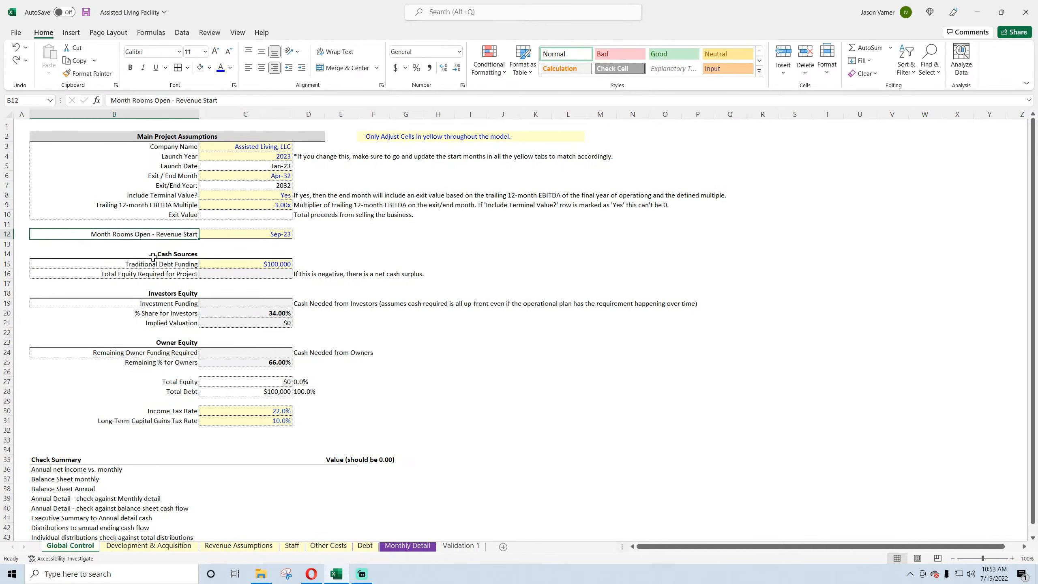
click(265, 234)
shift+click(178, 235)
click(254, 232)
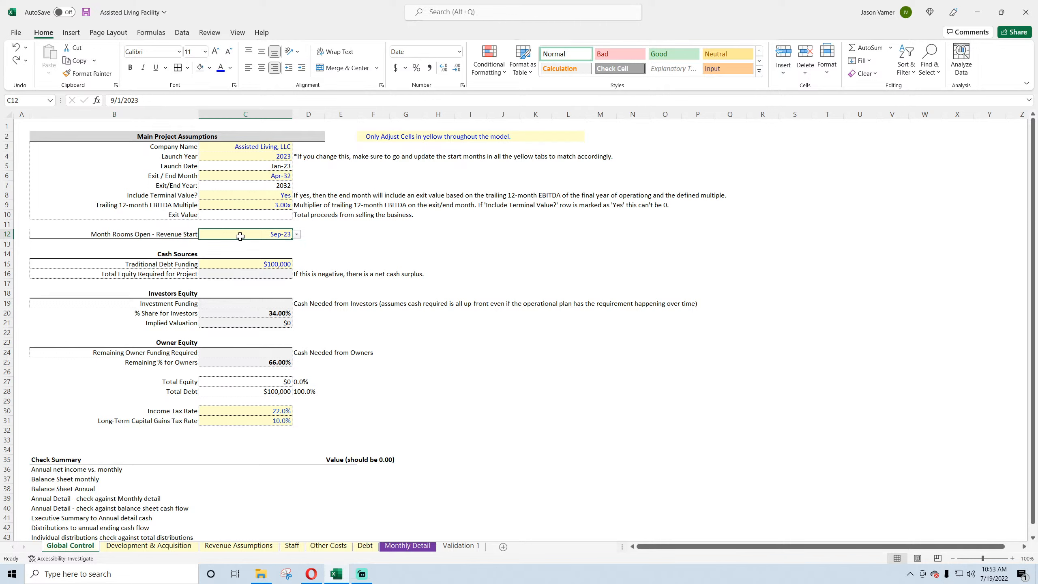
drag(189, 237, 241, 232)
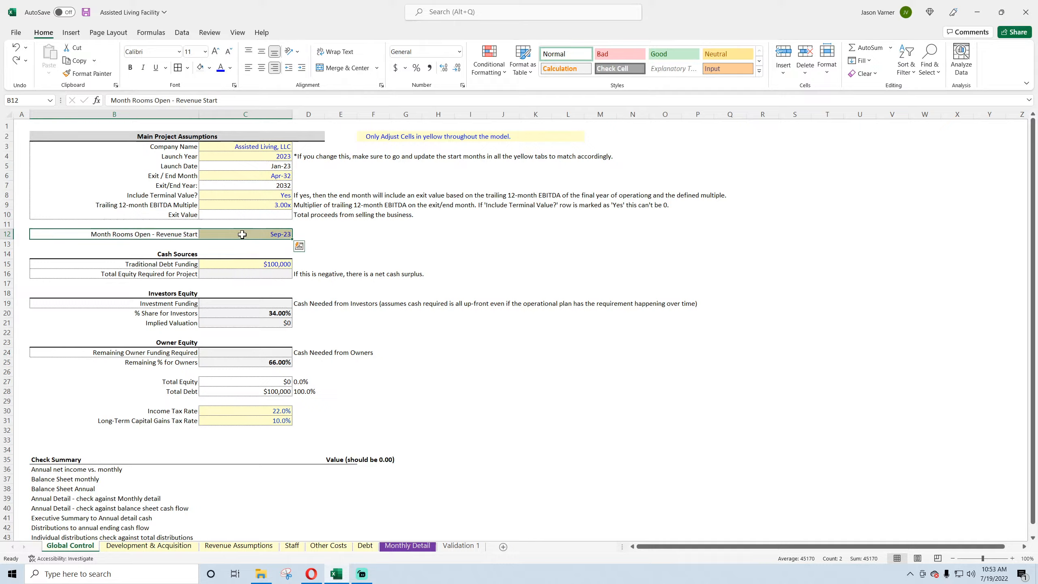
- Glance at Development & Acquisition, return to Revenue Assumptions, and save the workbook
click(155, 546)
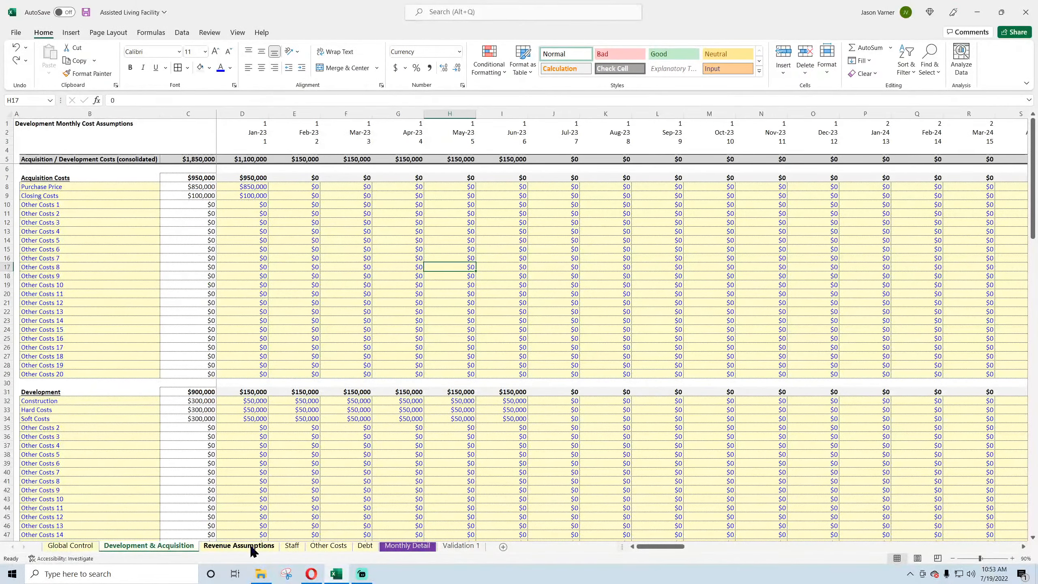
click(238, 545)
click(85, 12)
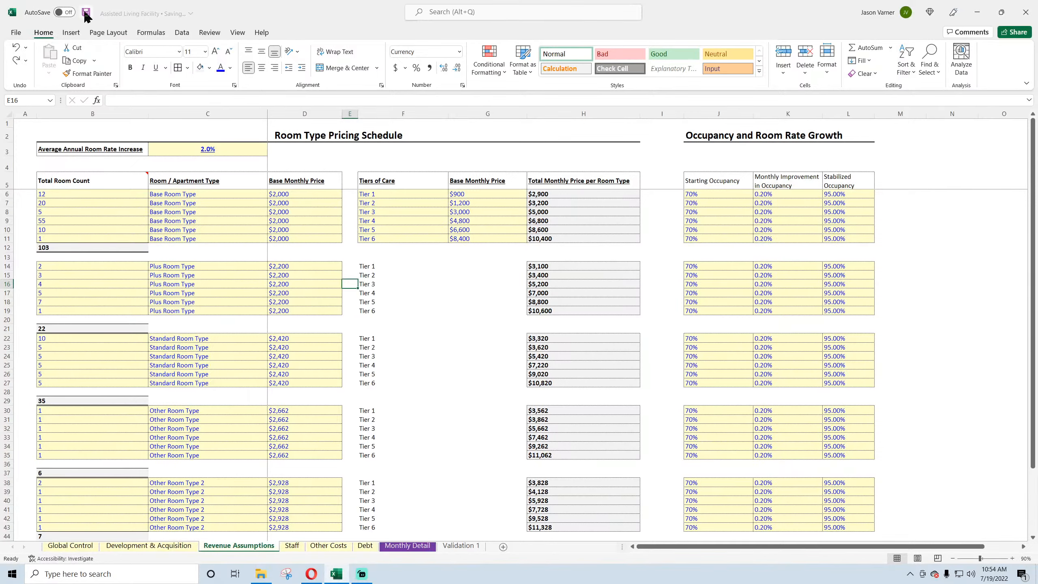
- Switch to the Opera browser and review the spreadsheet bundles on the SmartHelping website's Financial Models page
click(311, 573)
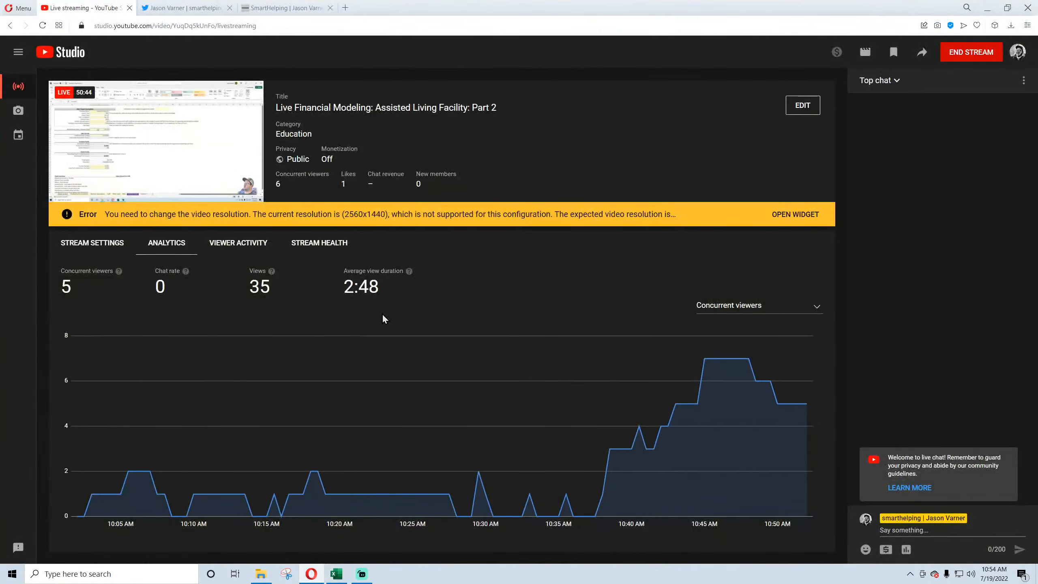
click(284, 8)
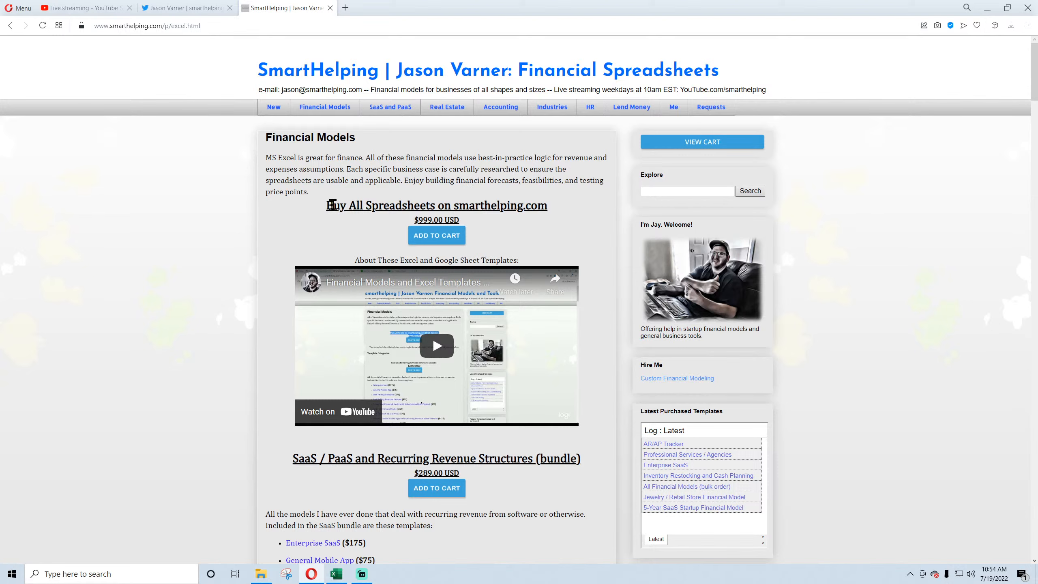
drag(334, 205, 468, 223)
click(426, 220)
scroll(386, 243, down, 5)
scroll(323, 379, down, 9)
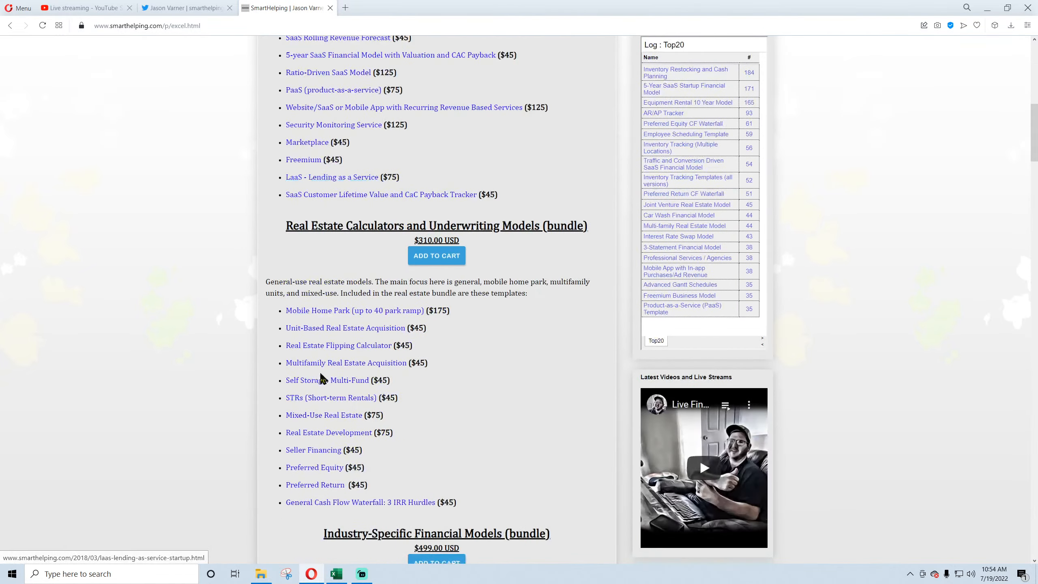
key(Home)
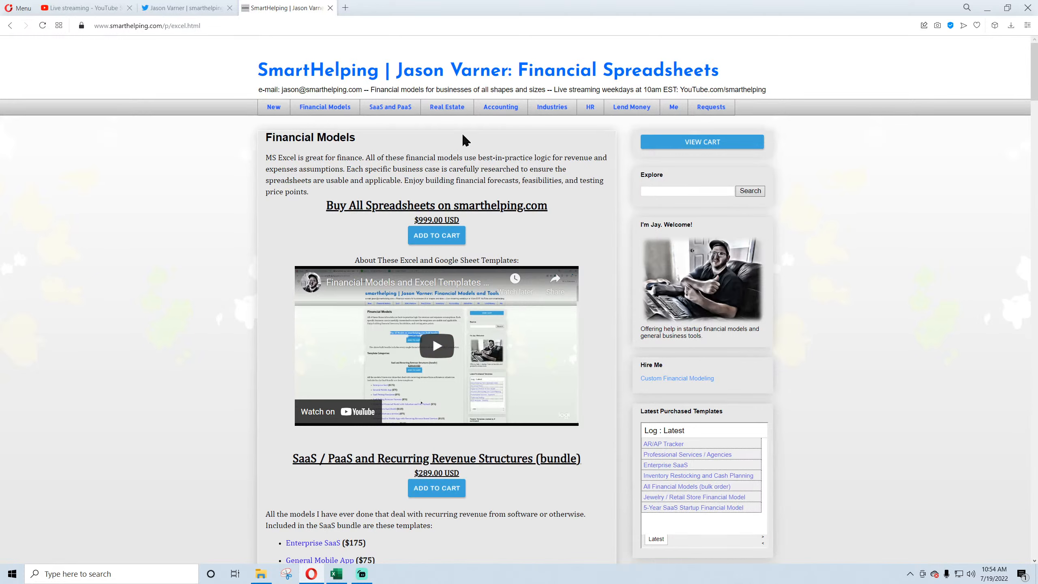
- Open the site's Real Estate page and review the bulk real estate template purchase and its included templates
click(447, 107)
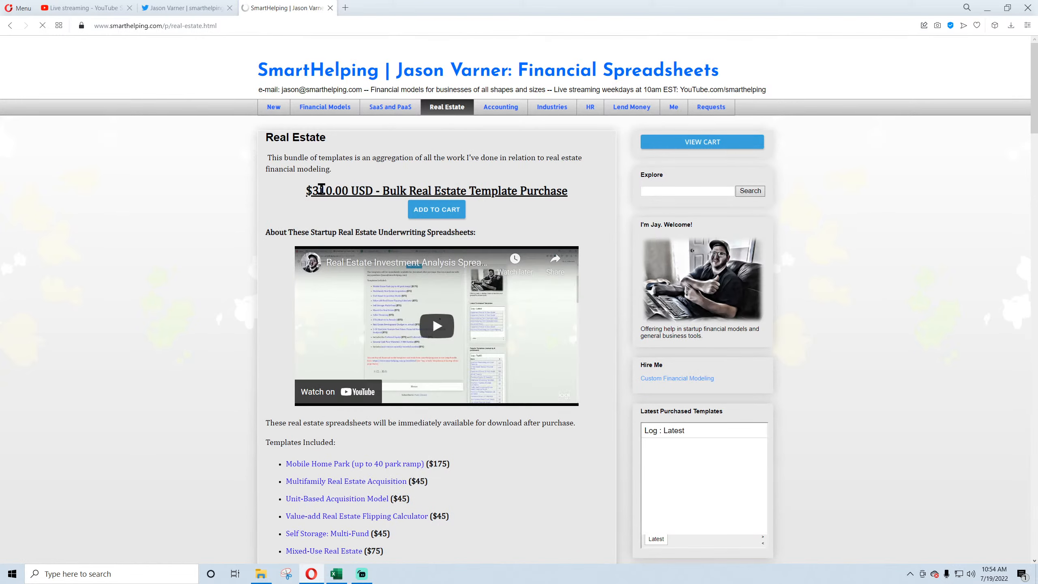
drag(307, 191, 424, 191)
scroll(424, 190, down, 4)
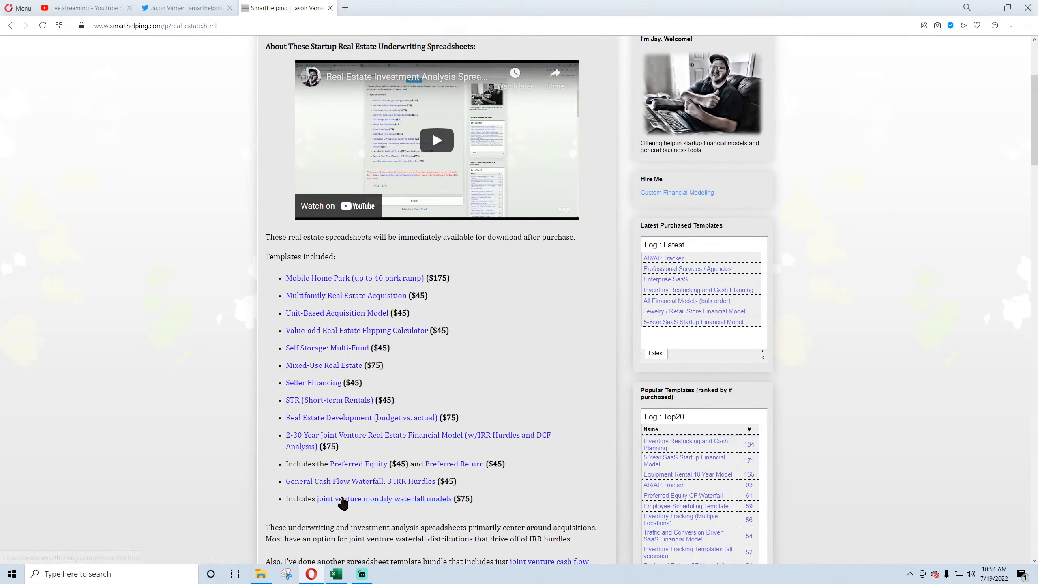
scroll(315, 314, up, 5)
click(311, 190)
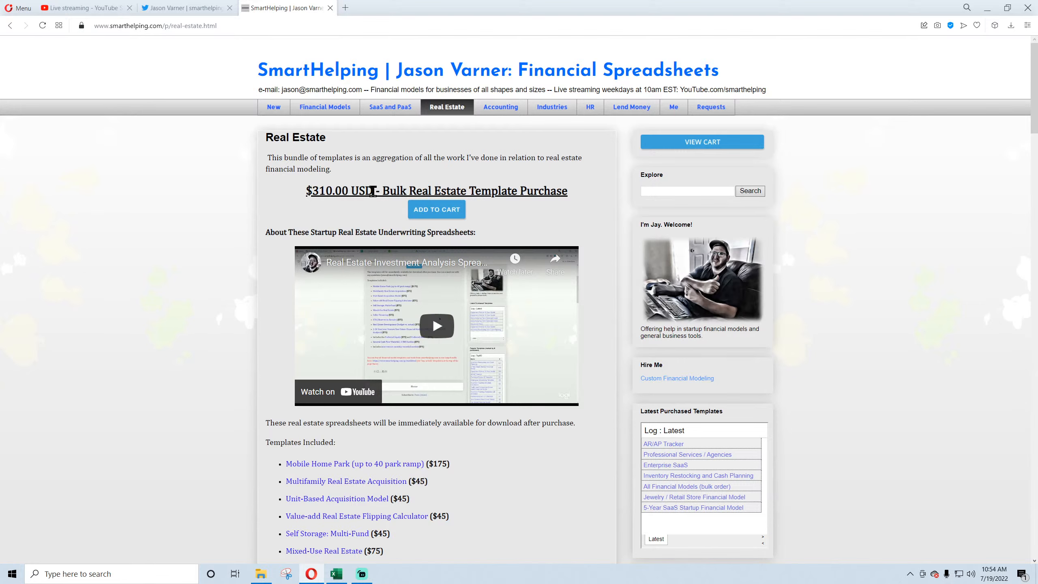
- Open the site's Industries page and review the bulk template purchase and its list of included industry templates
click(550, 112)
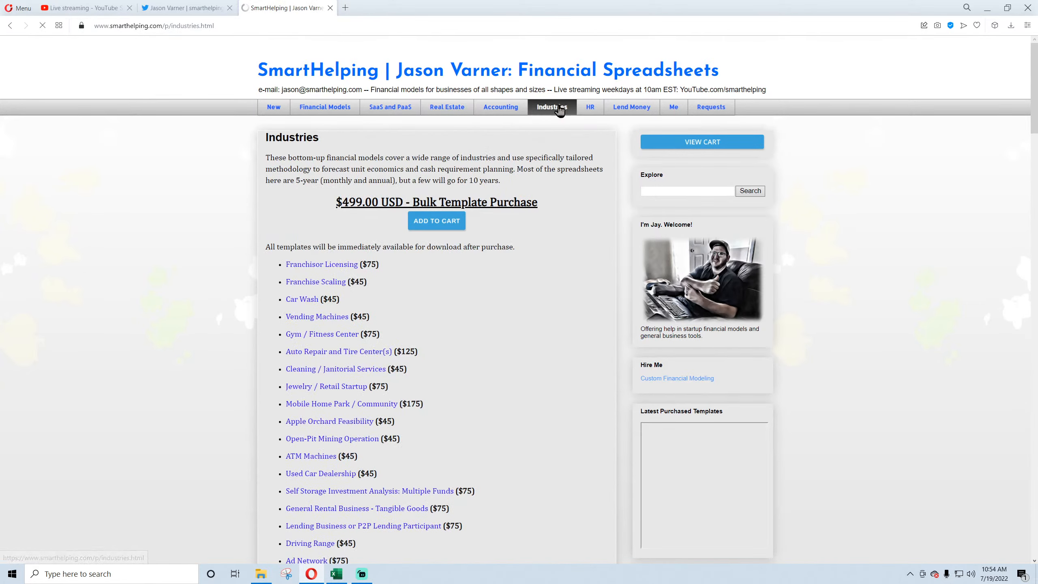
scroll(320, 268, down, 4)
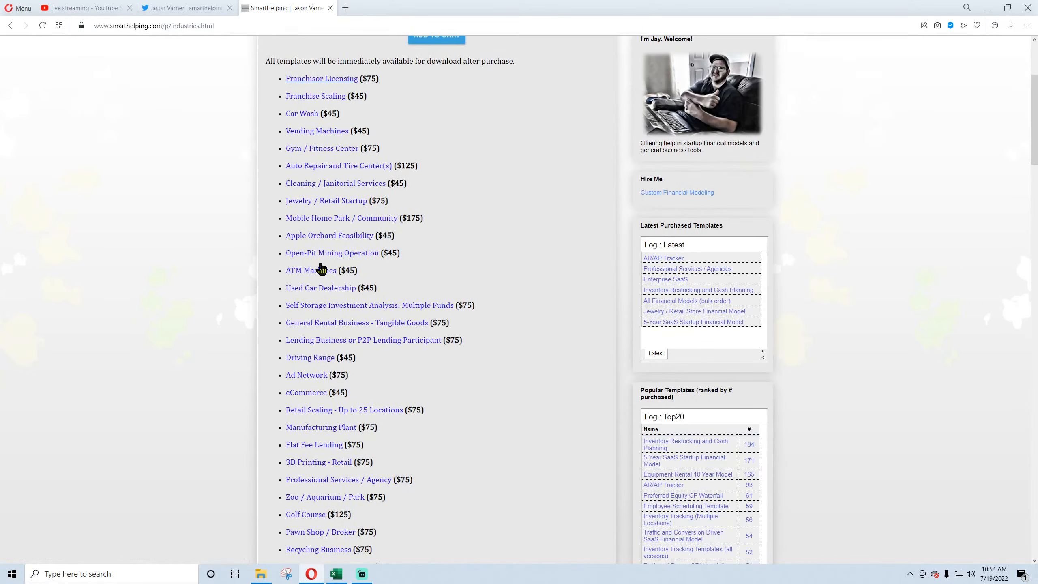
scroll(314, 278, down, 4)
scroll(301, 340, up, 8)
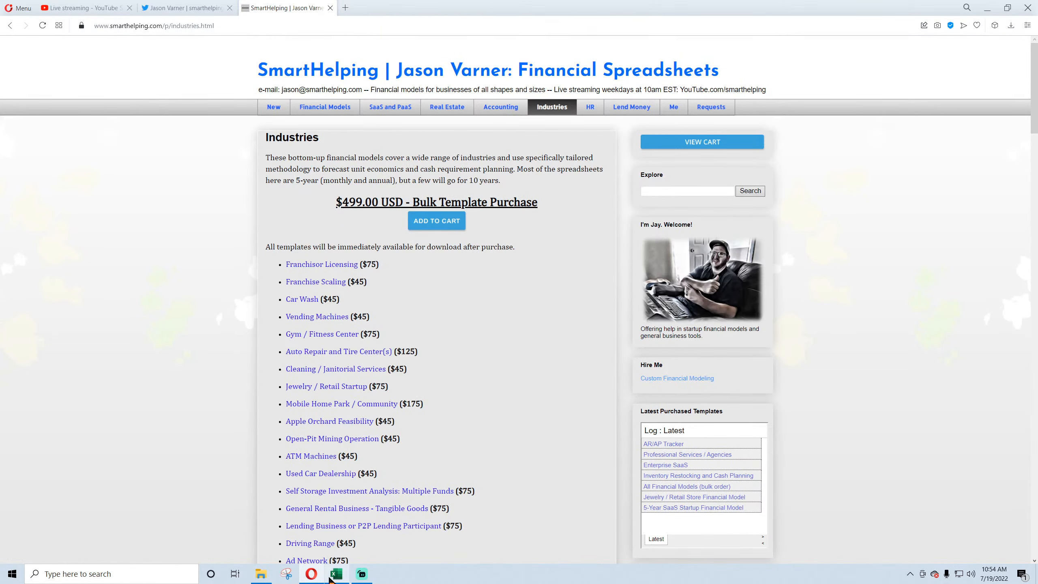
mouse_move(329, 579)
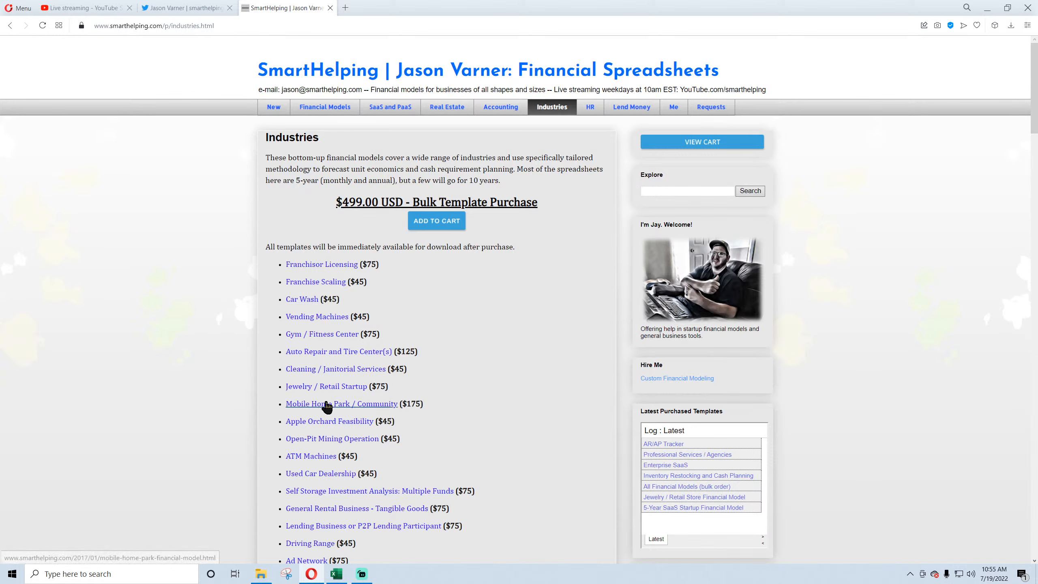
- Check the live stream's analytics in YouTube Studio, and save the Assisted Living Facility workbook back in Excel
click(99, 13)
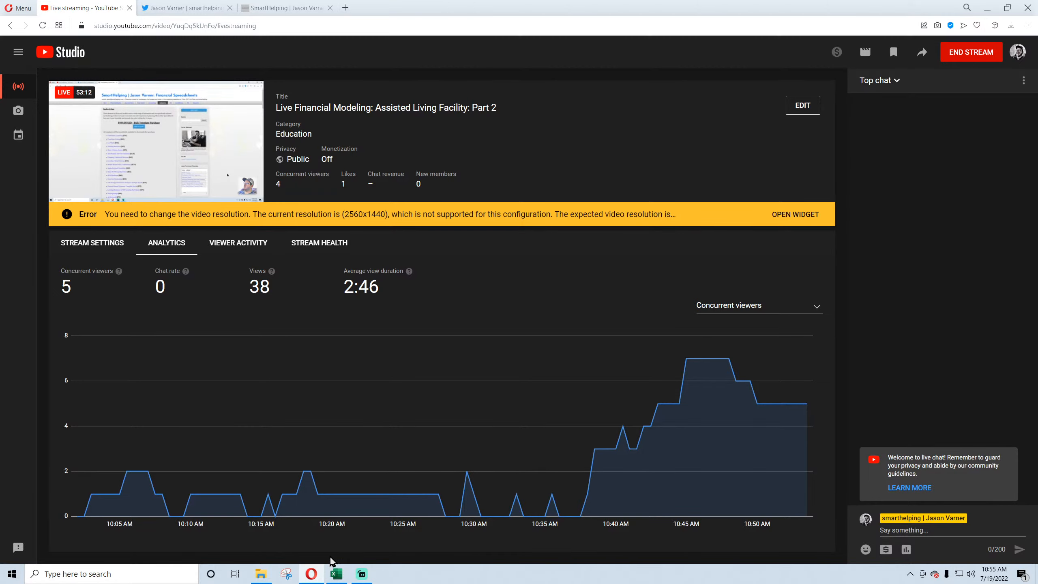
click(335, 573)
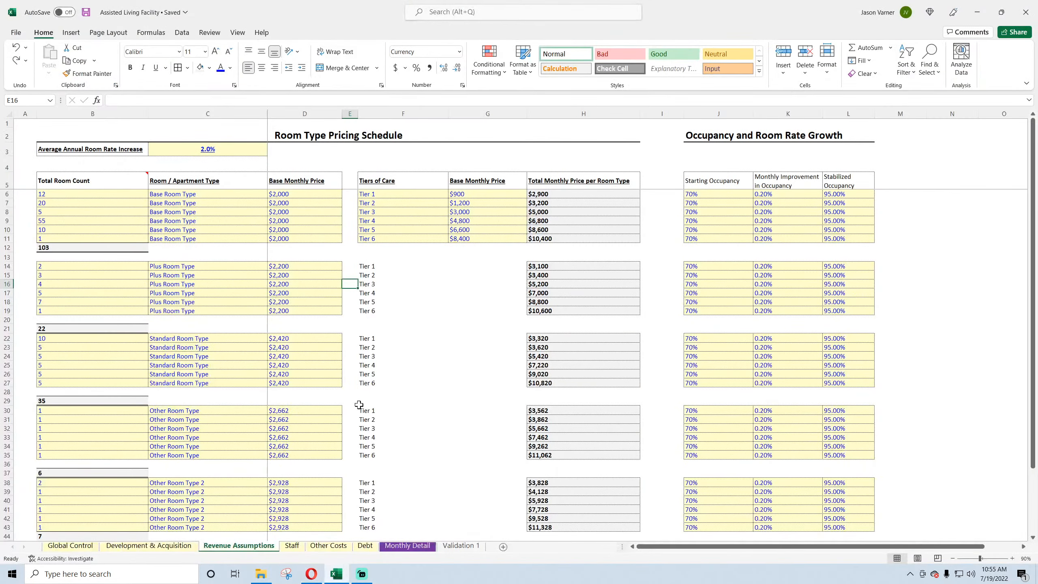
click(359, 403)
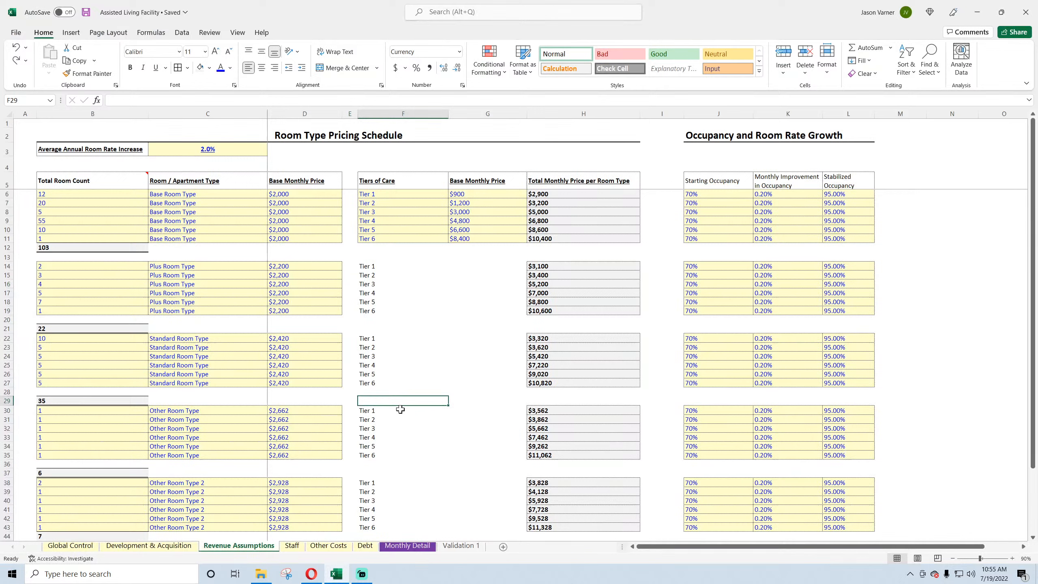
click(85, 14)
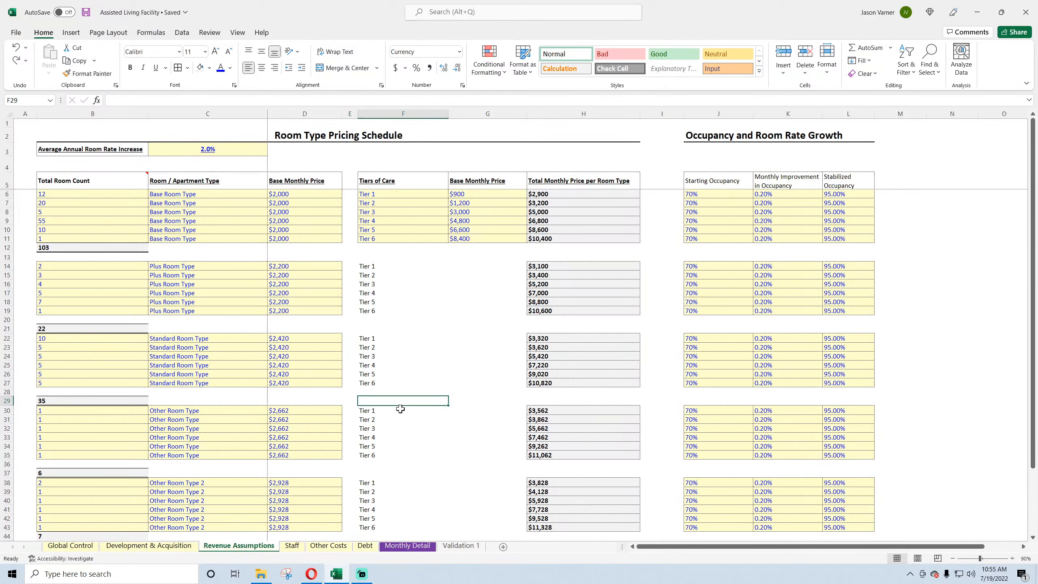